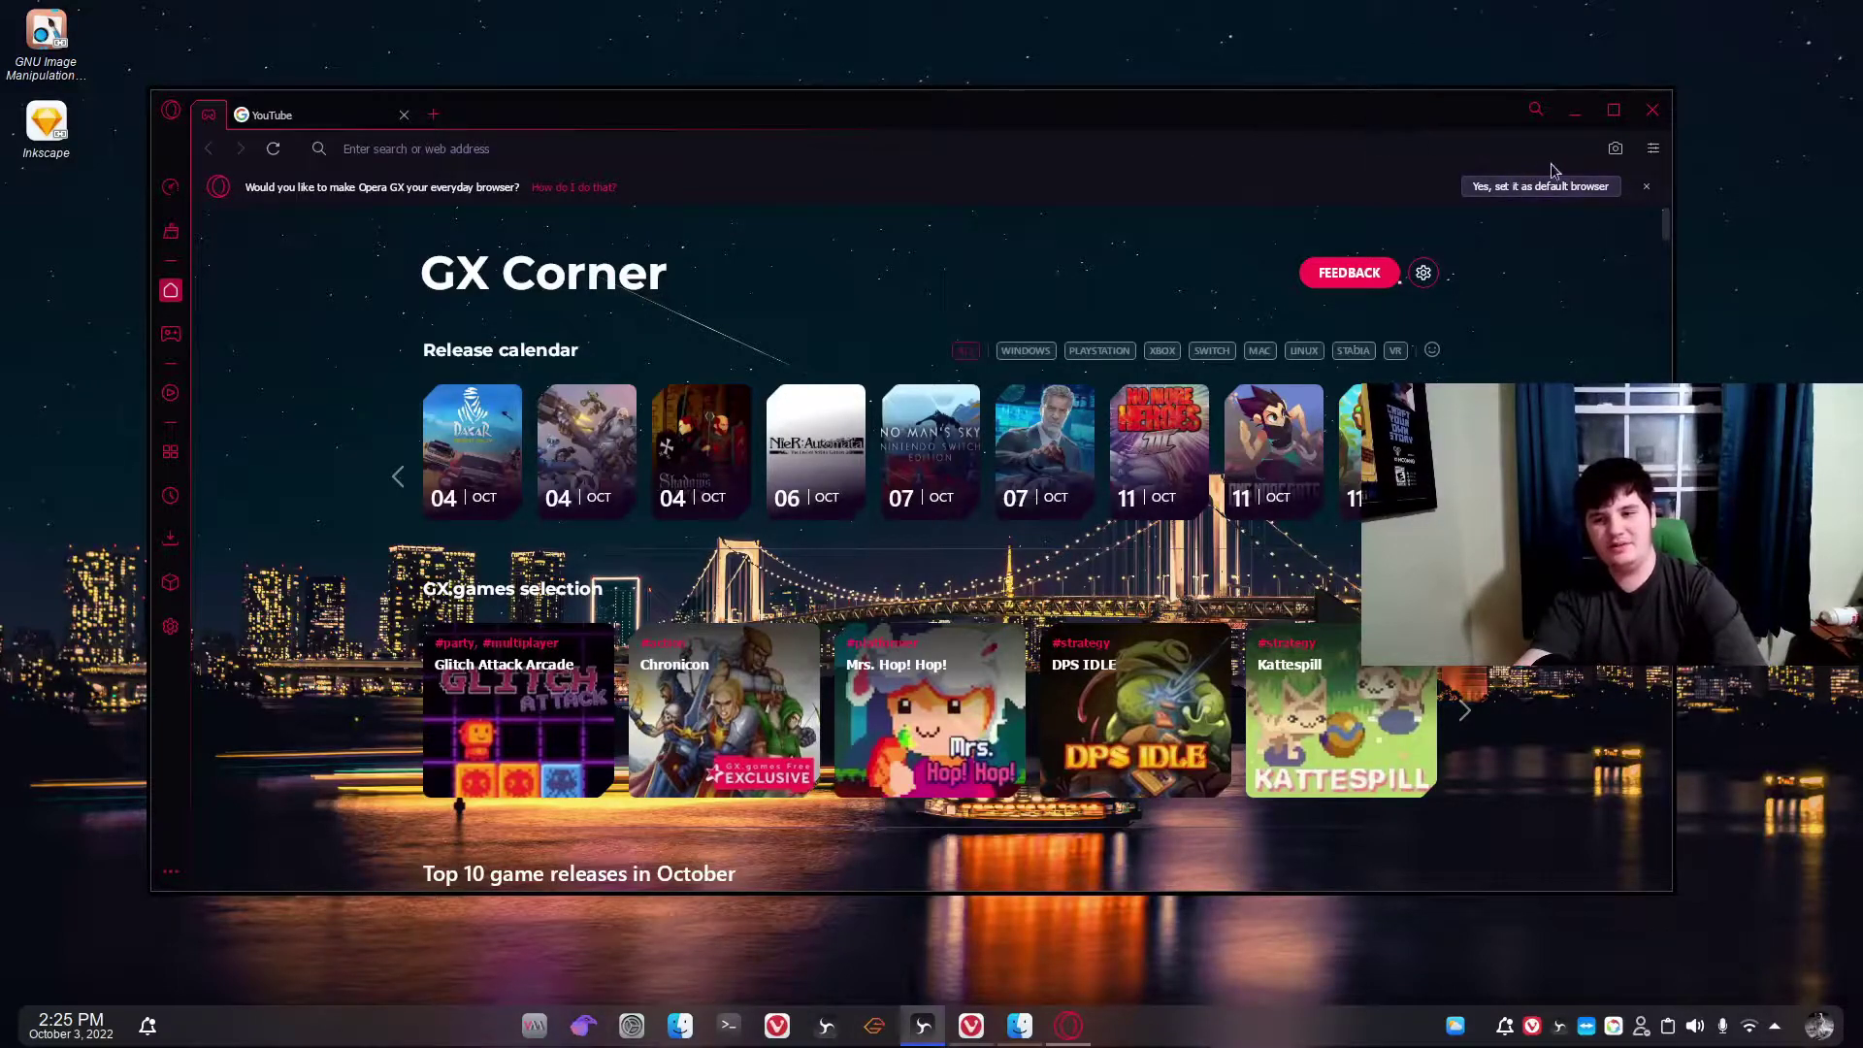
# Close the 'make Opera GX your everyday browser' info bar and focus the address bar.
pyautogui.click(1649, 187)
pyautogui.click(1267, 136)
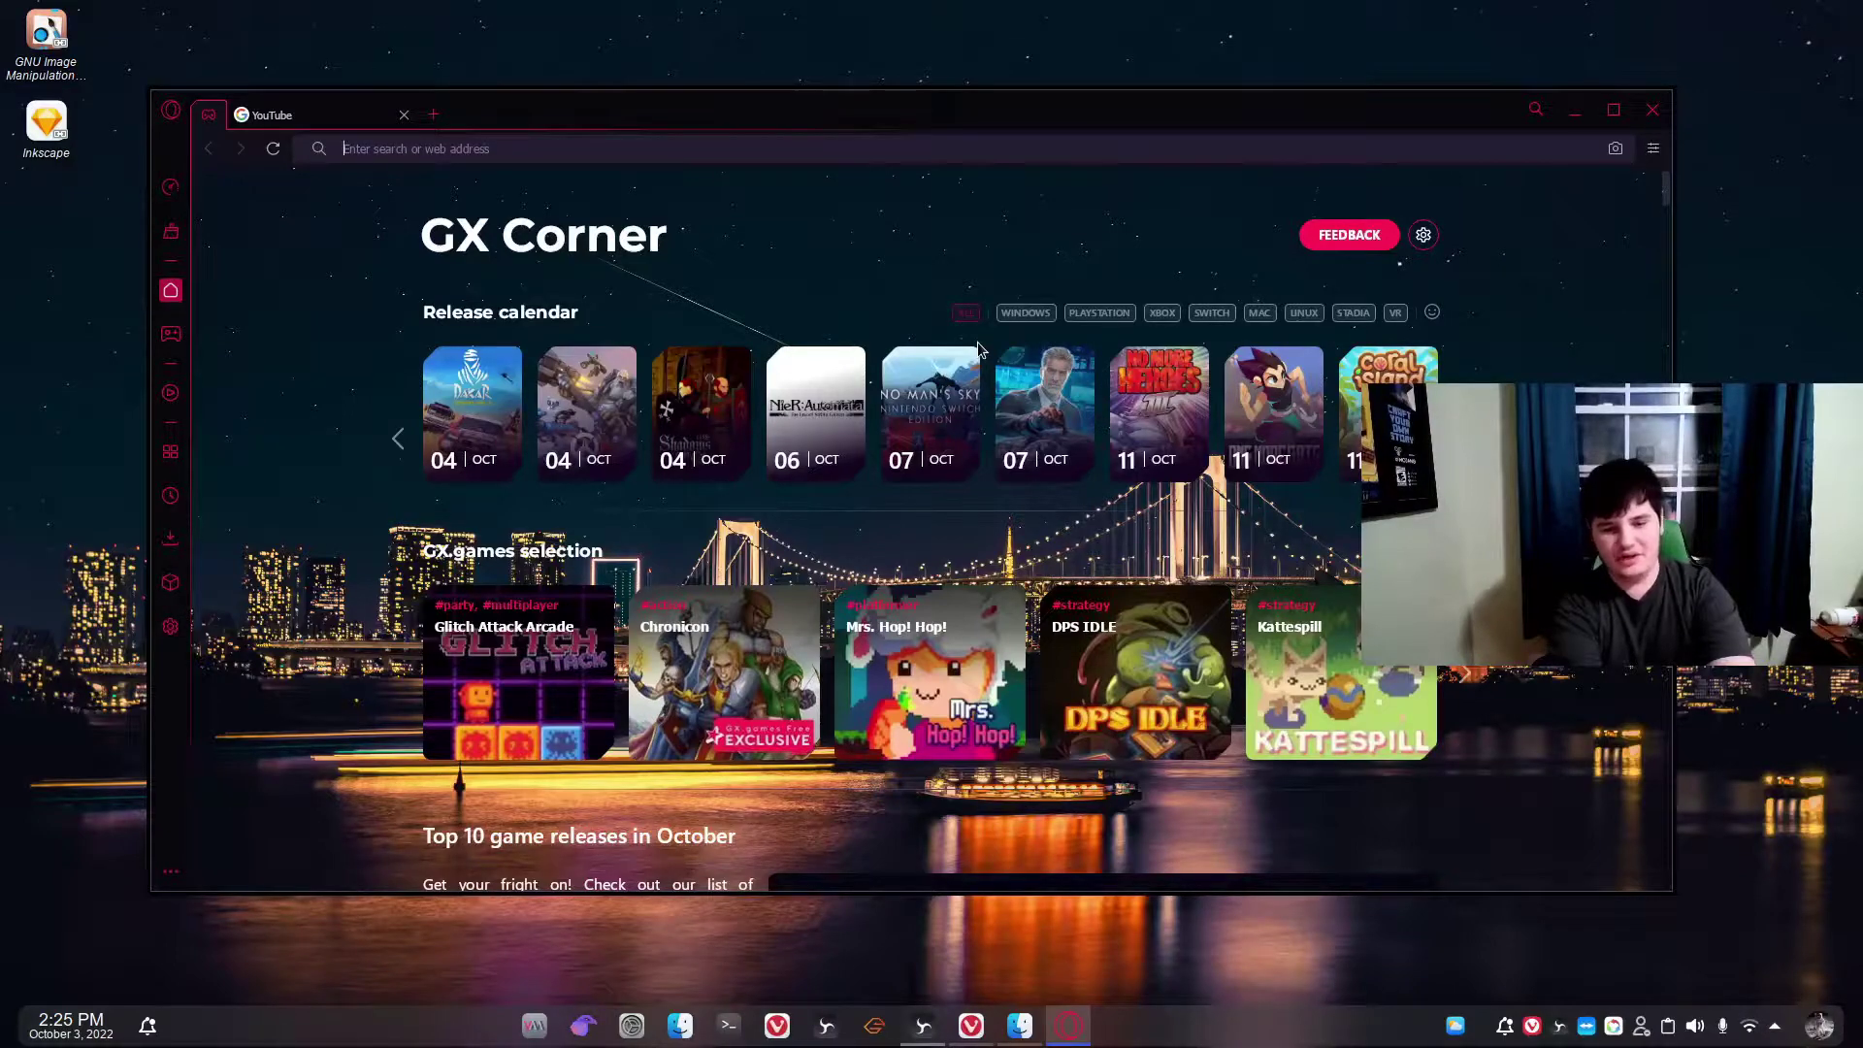
# Go to chrome.google.com, then close the YouTube and Google Chrome download tabs.
pyautogui.write('chrome.google.c')
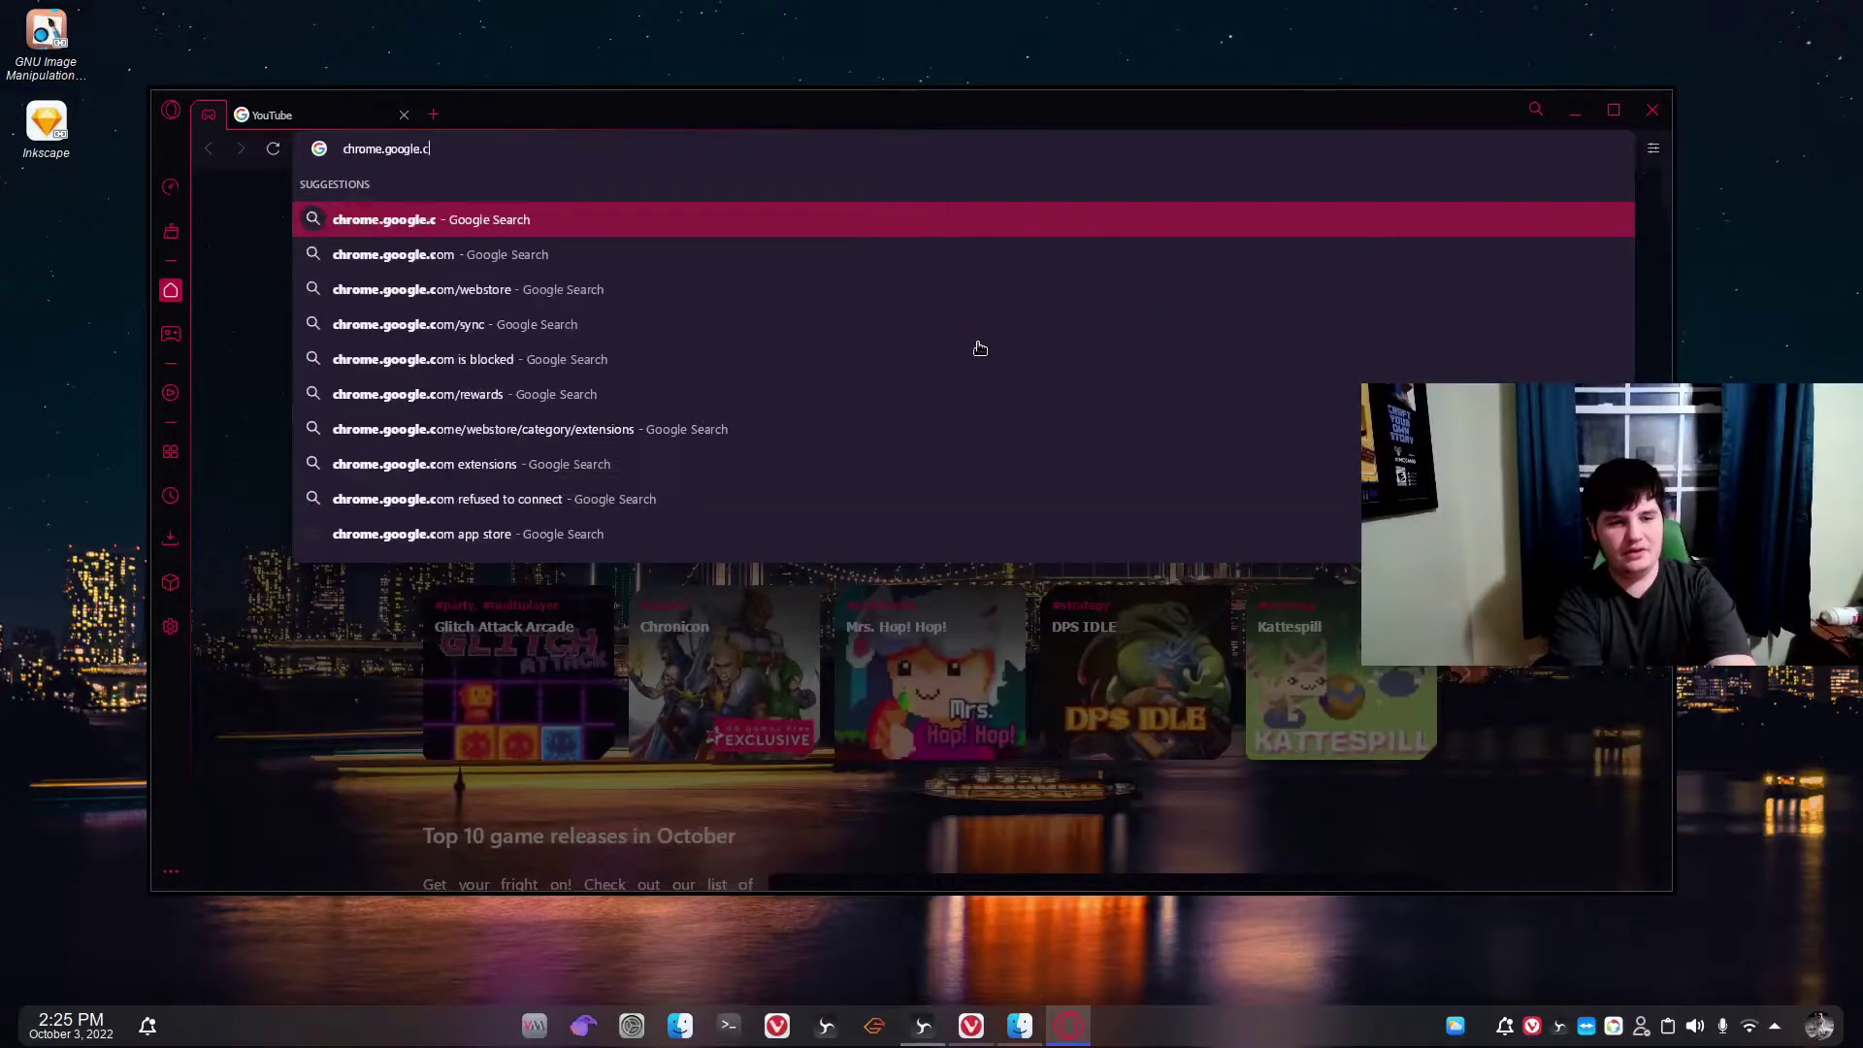
pyautogui.write('om')
pyautogui.press('Return')
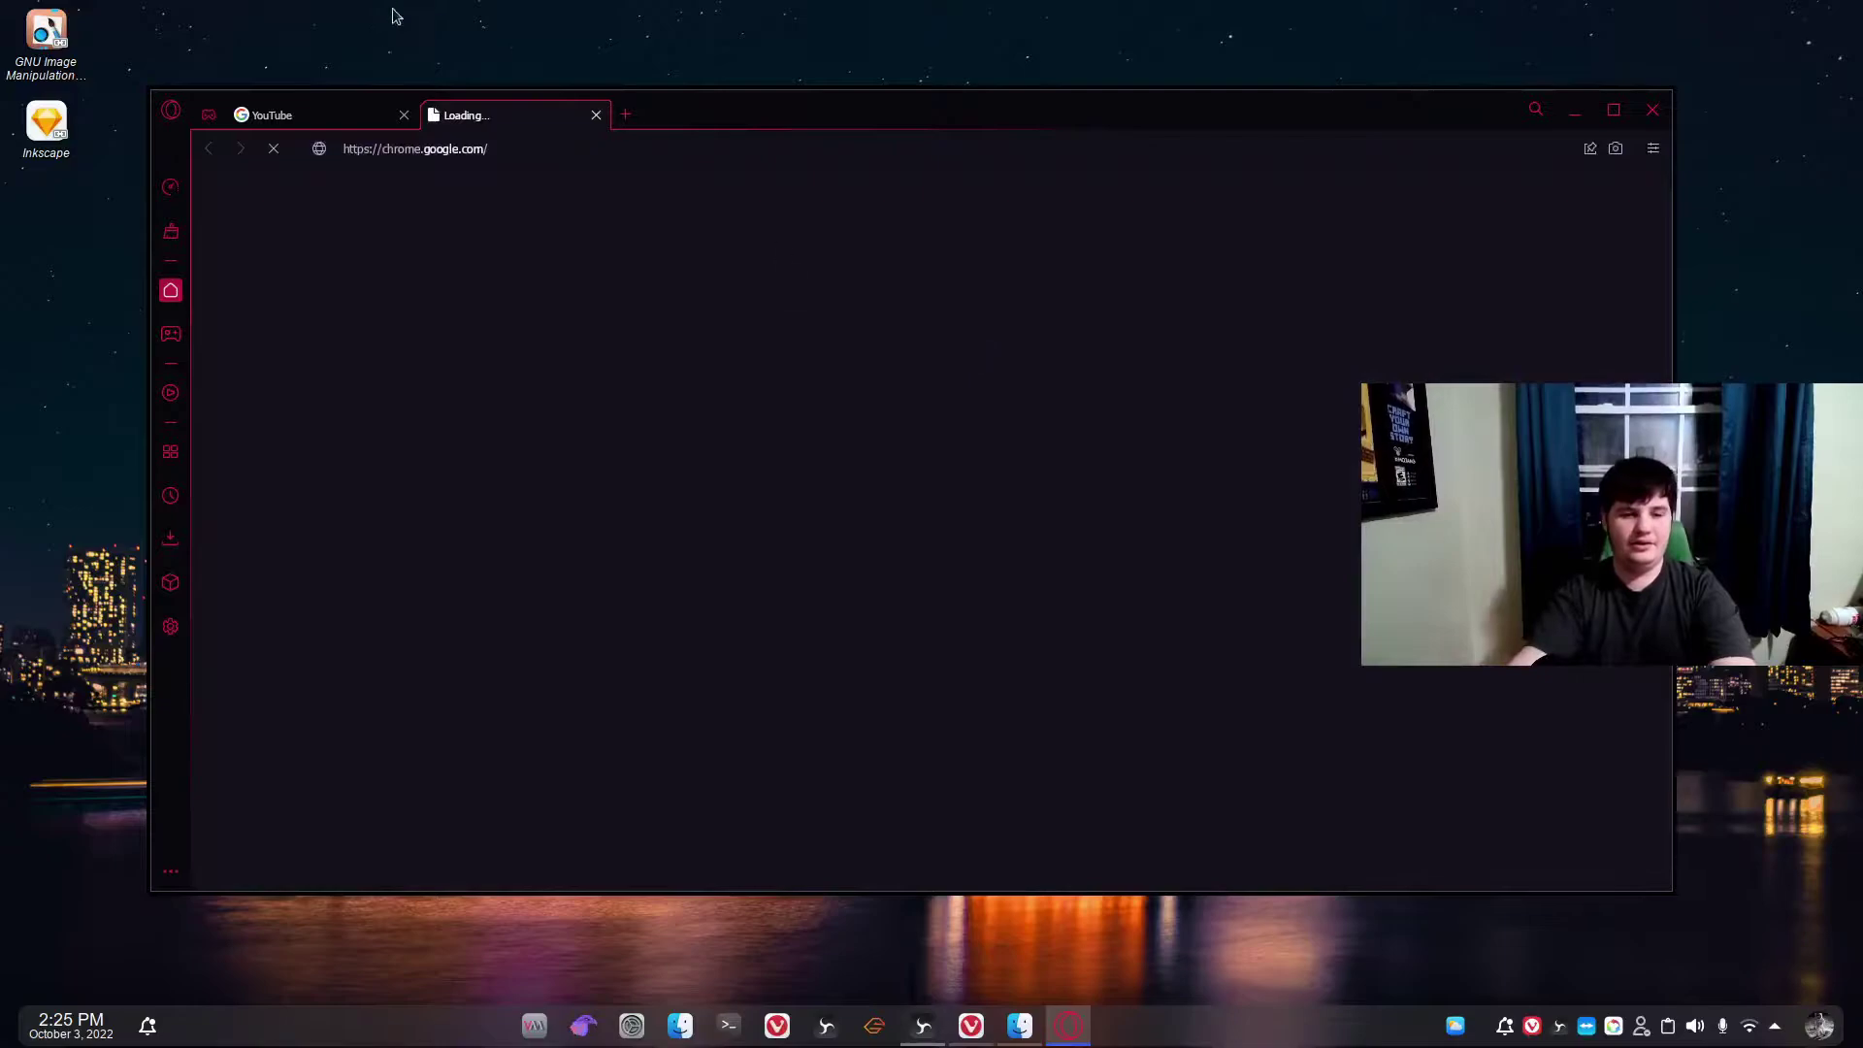
pyautogui.click(403, 115)
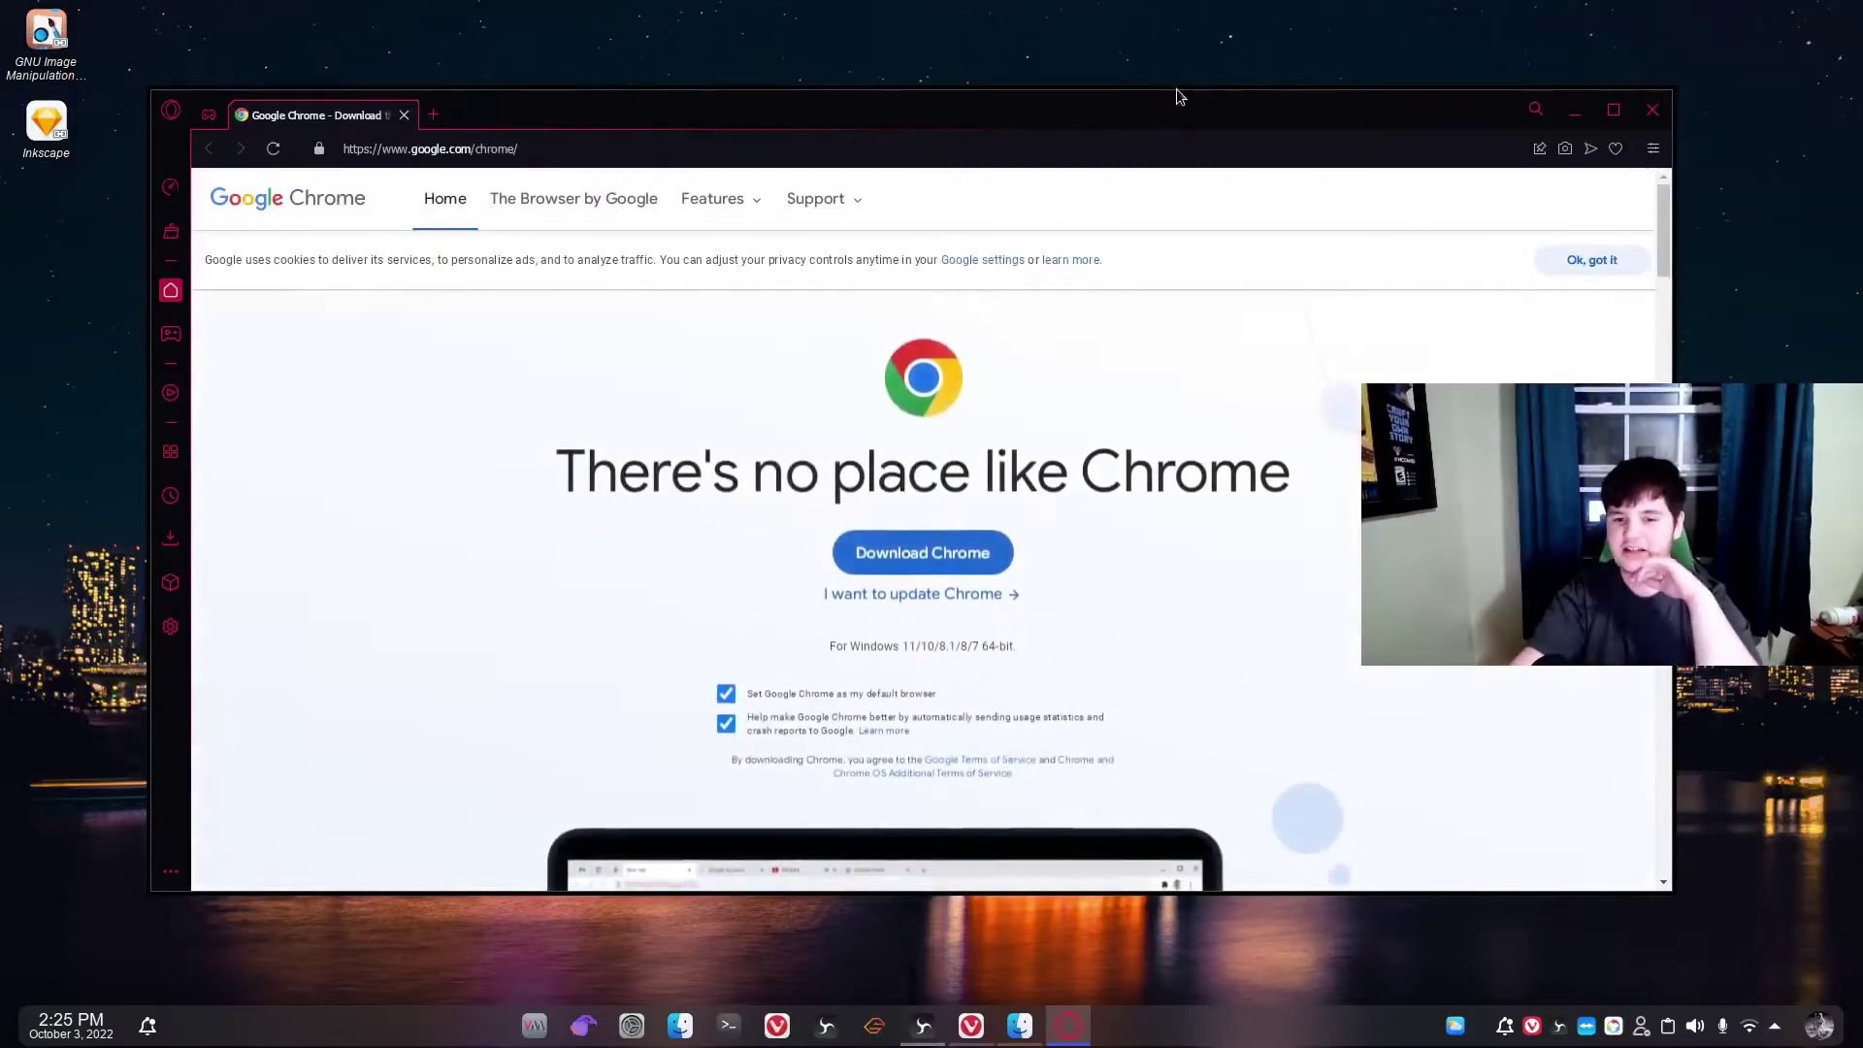
pyautogui.click(433, 115)
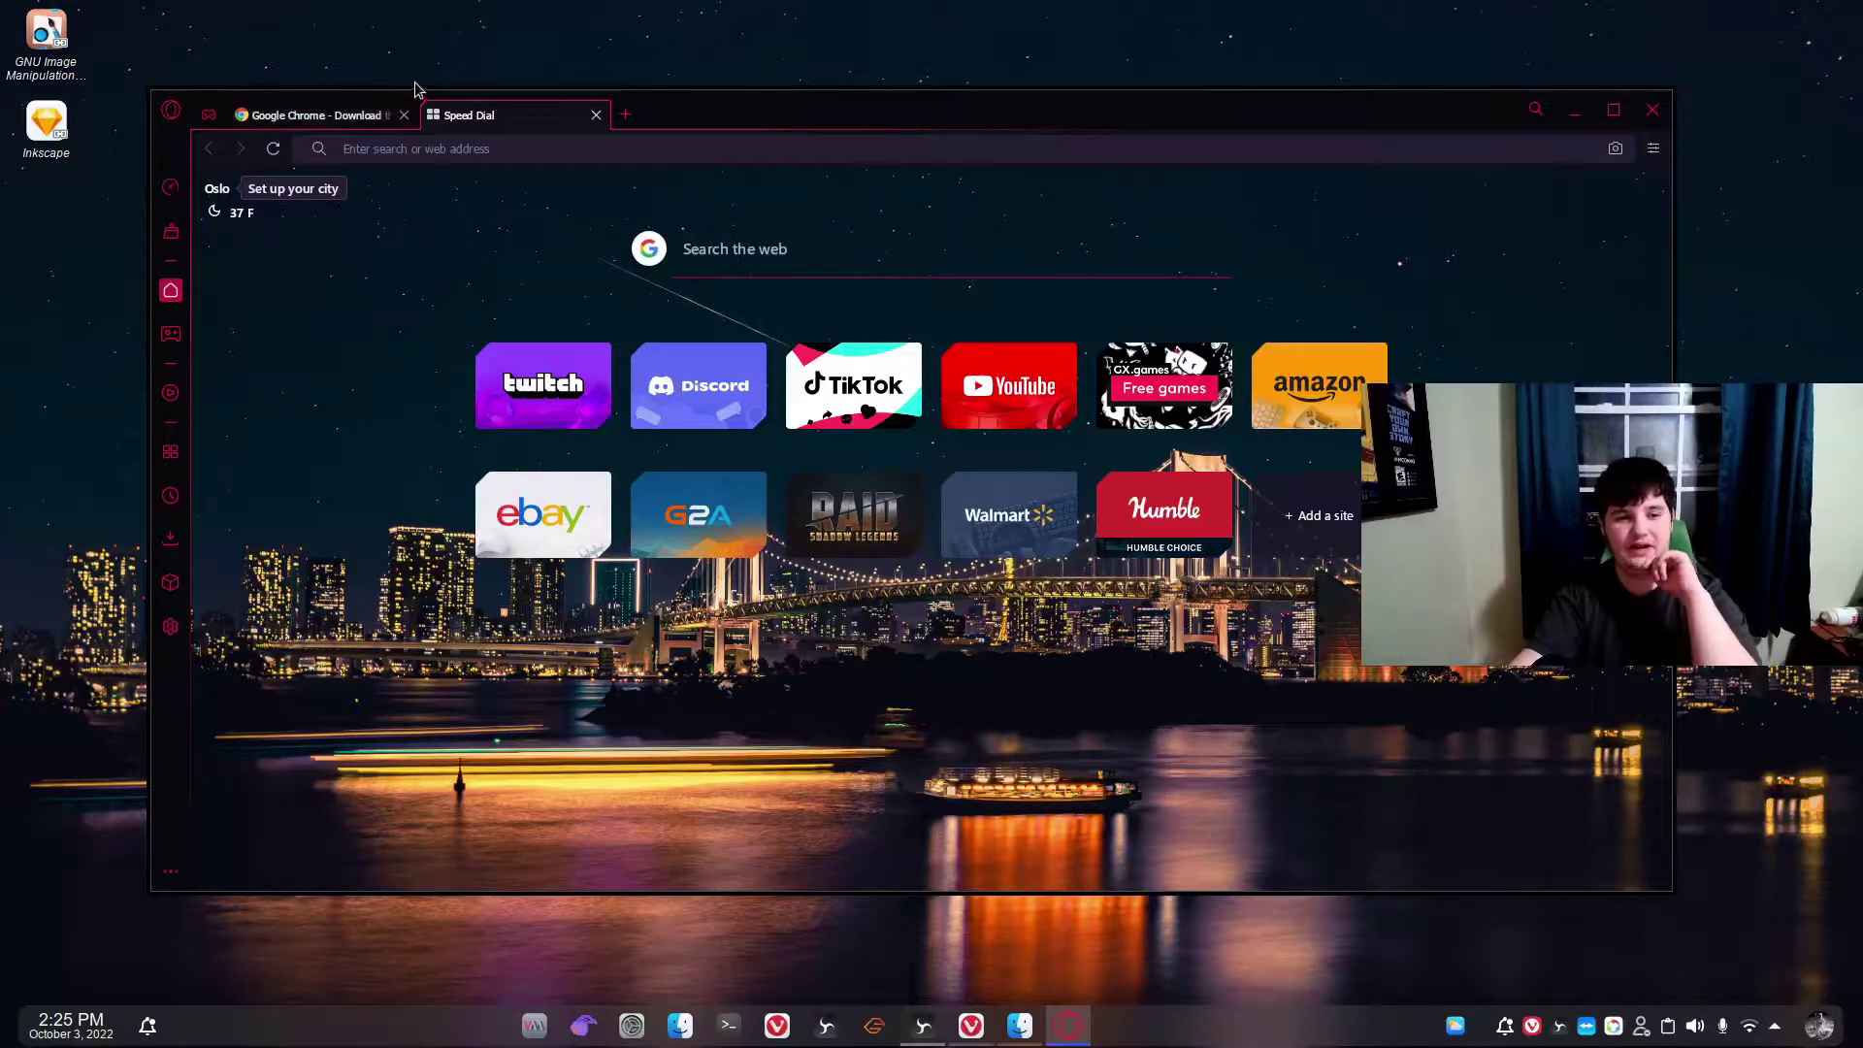
pyautogui.click(404, 114)
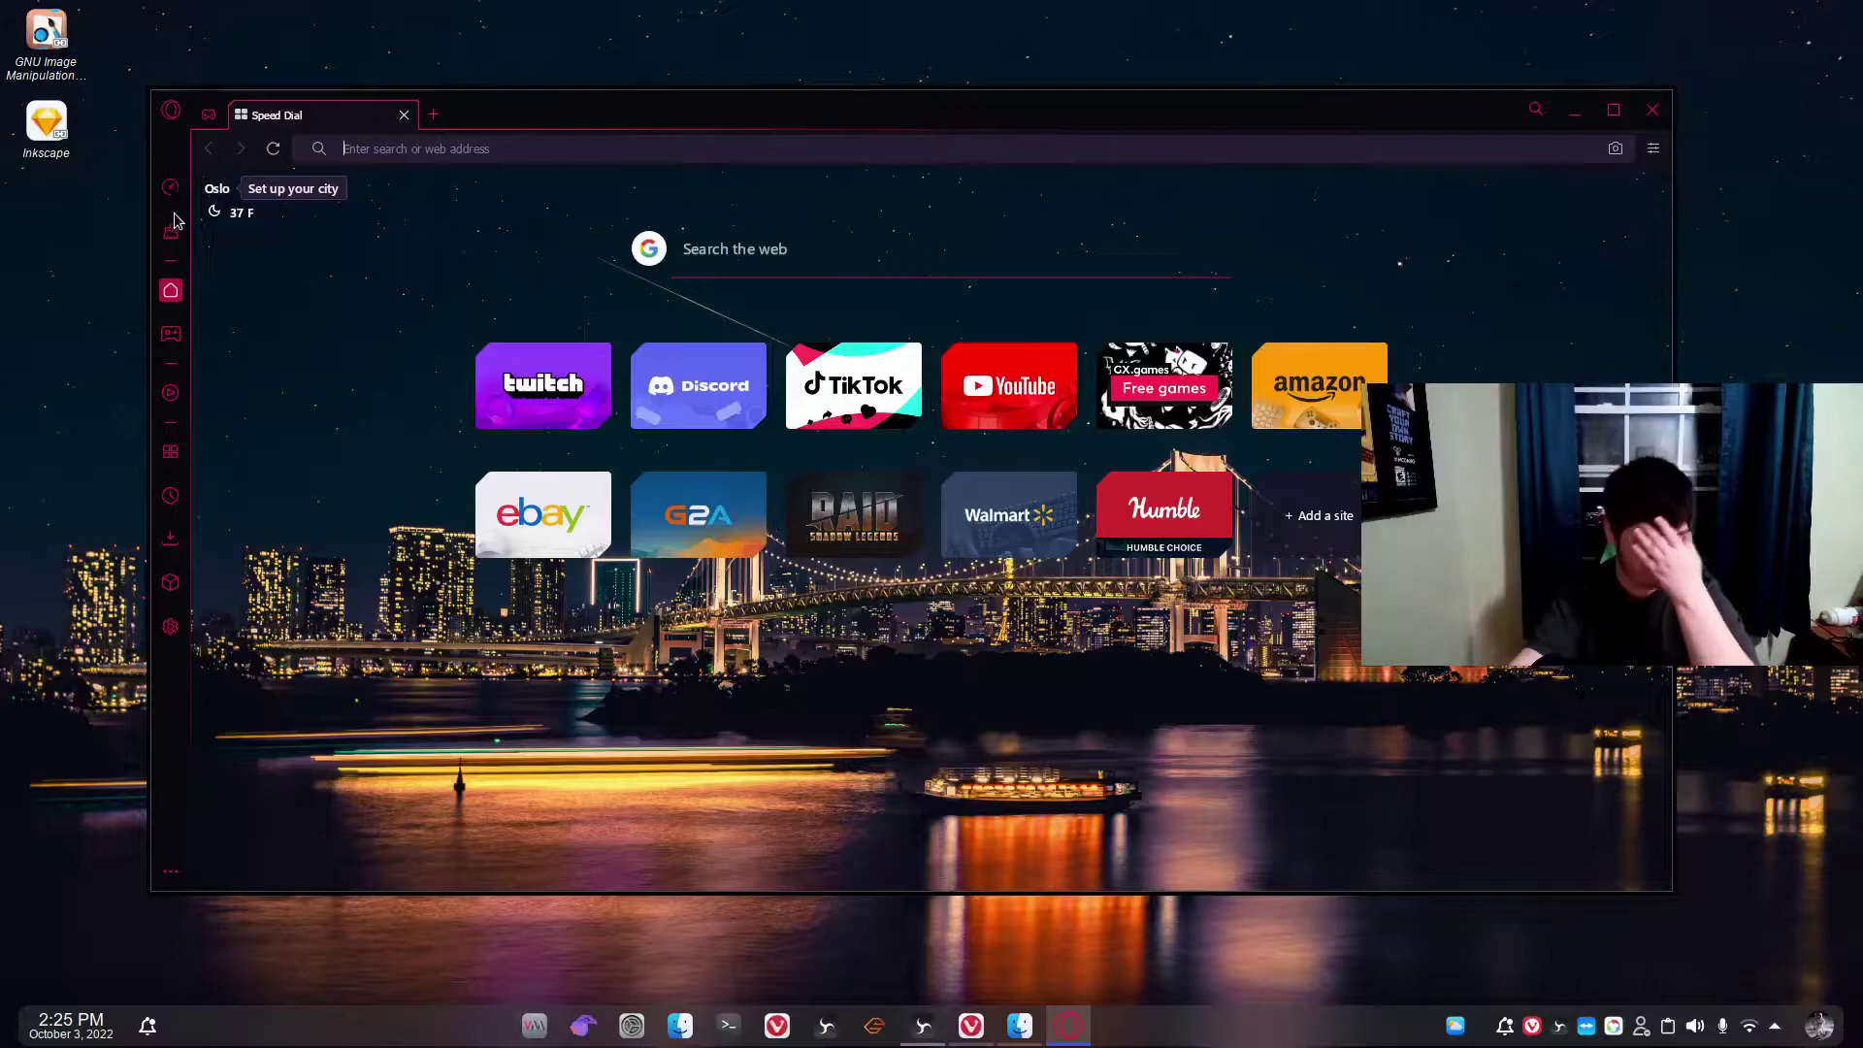
# Close the extra new tab so one Speed Dial tab remains, then visit GX Corner and extensions.
pyautogui.click(501, 149)
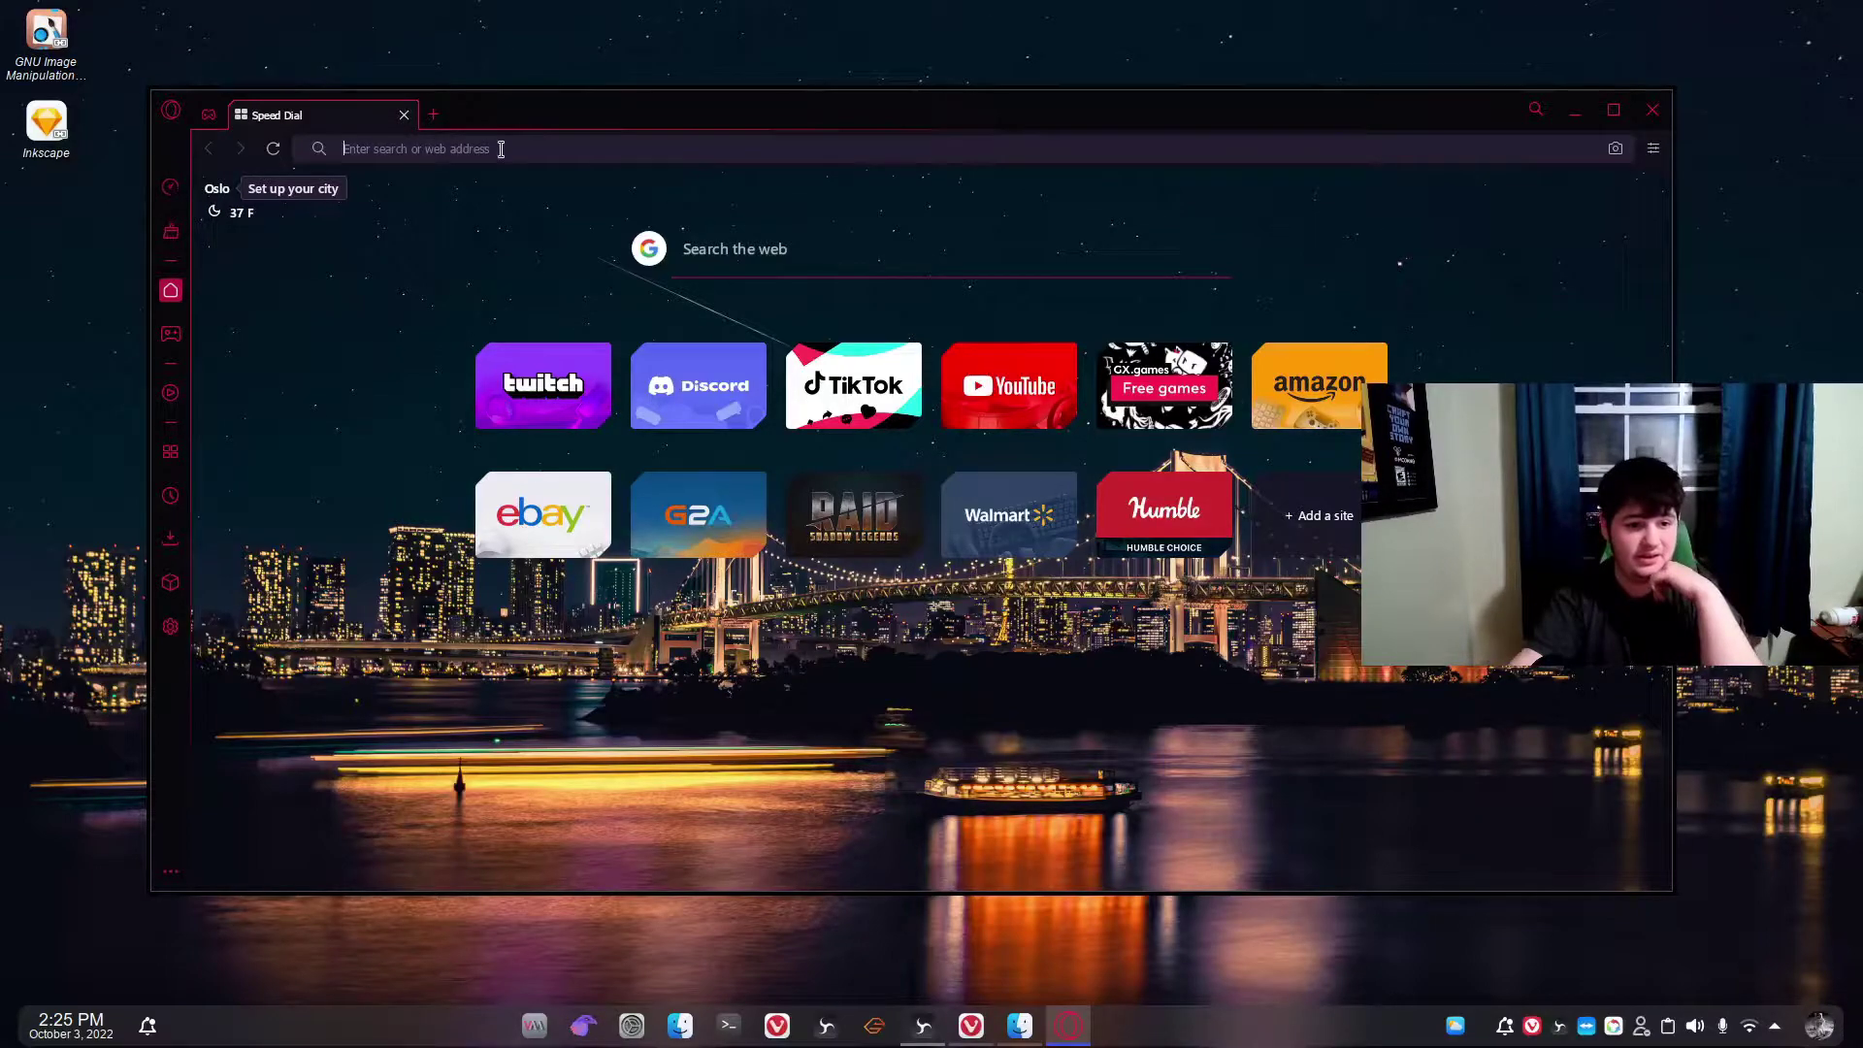
pyautogui.click(434, 114)
pyautogui.rightClick(432, 107)
pyautogui.click(467, 98)
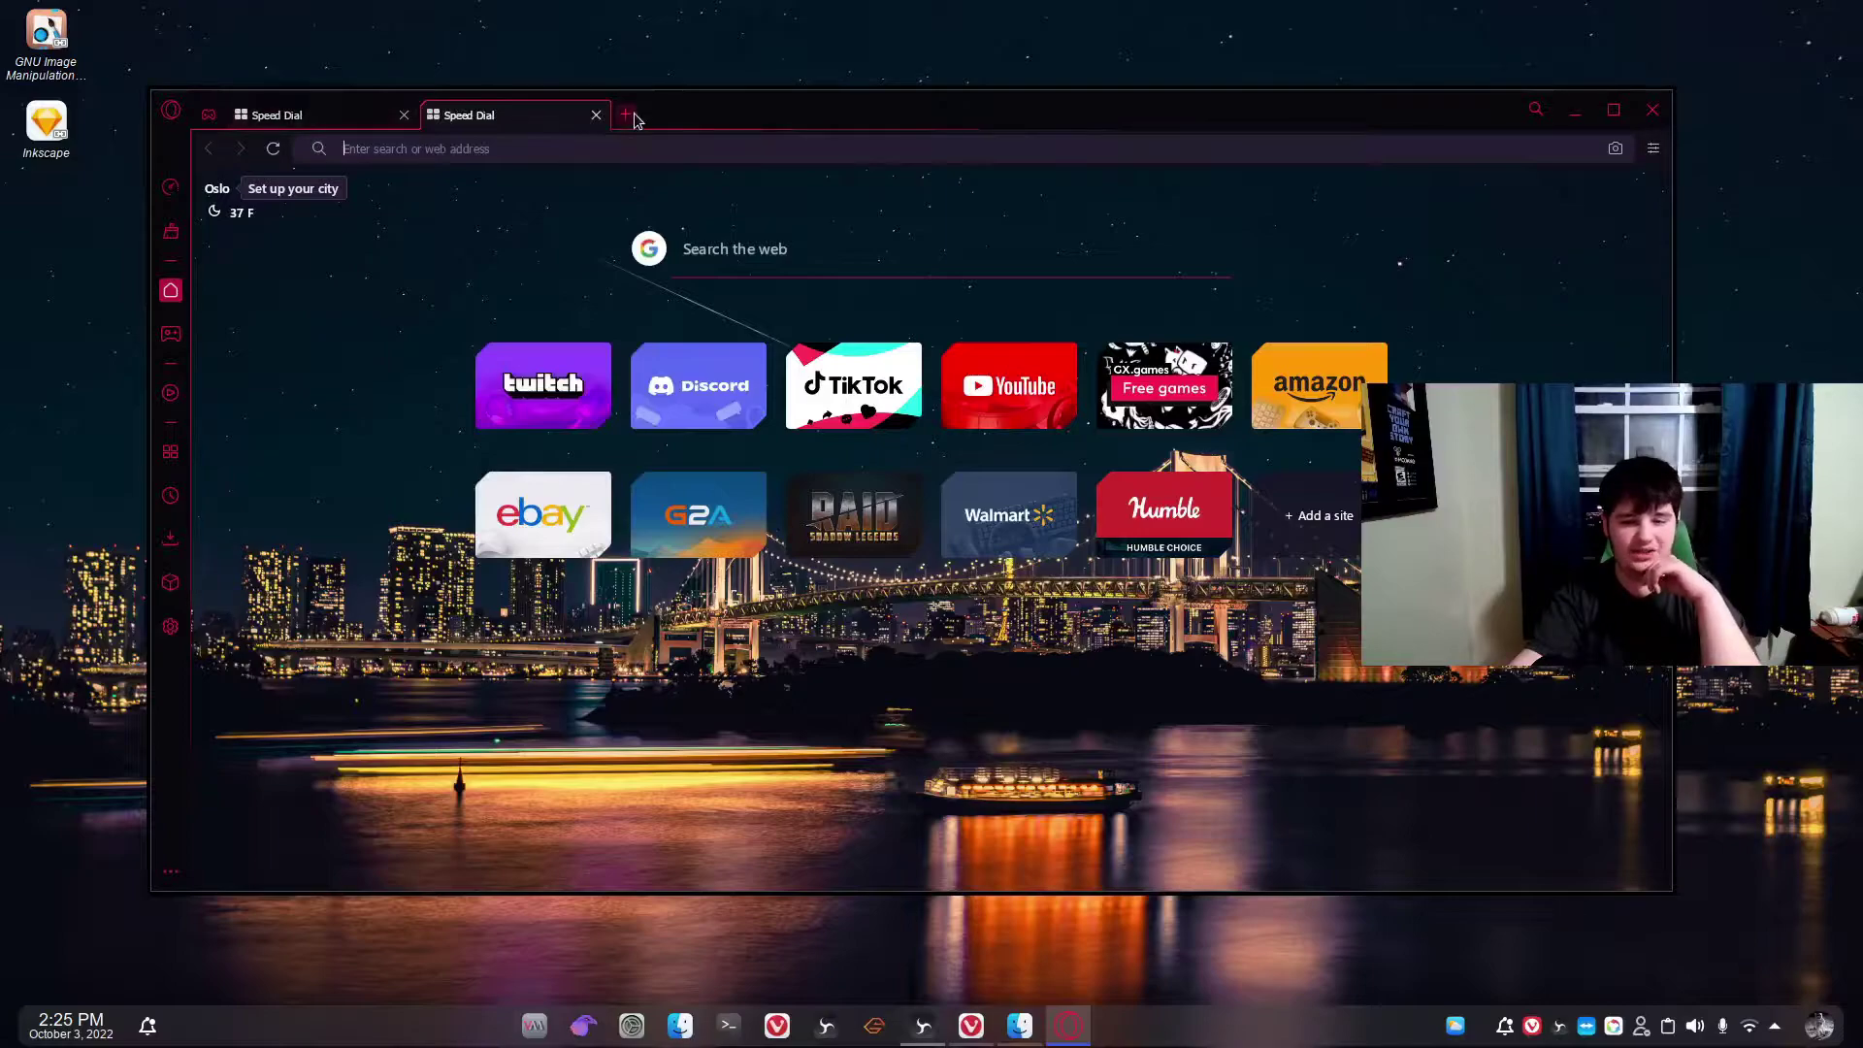
pyautogui.click(596, 115)
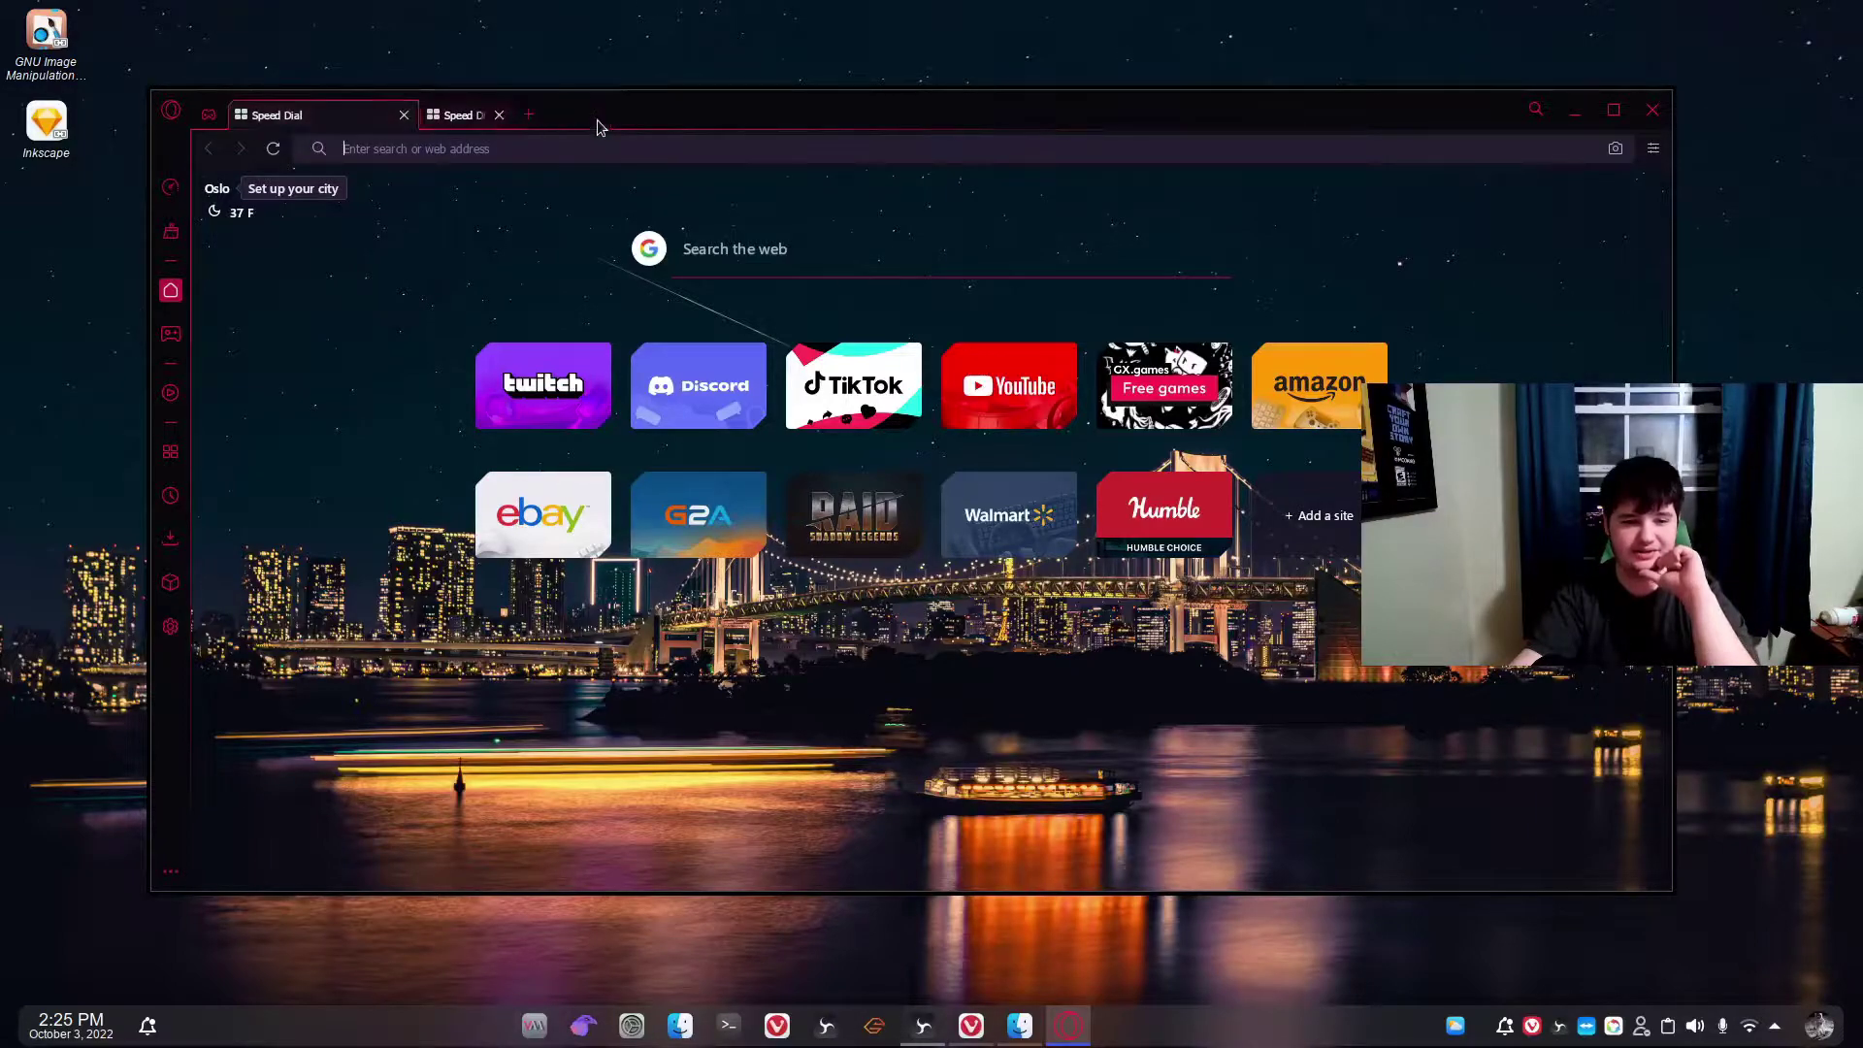
pyautogui.click(172, 333)
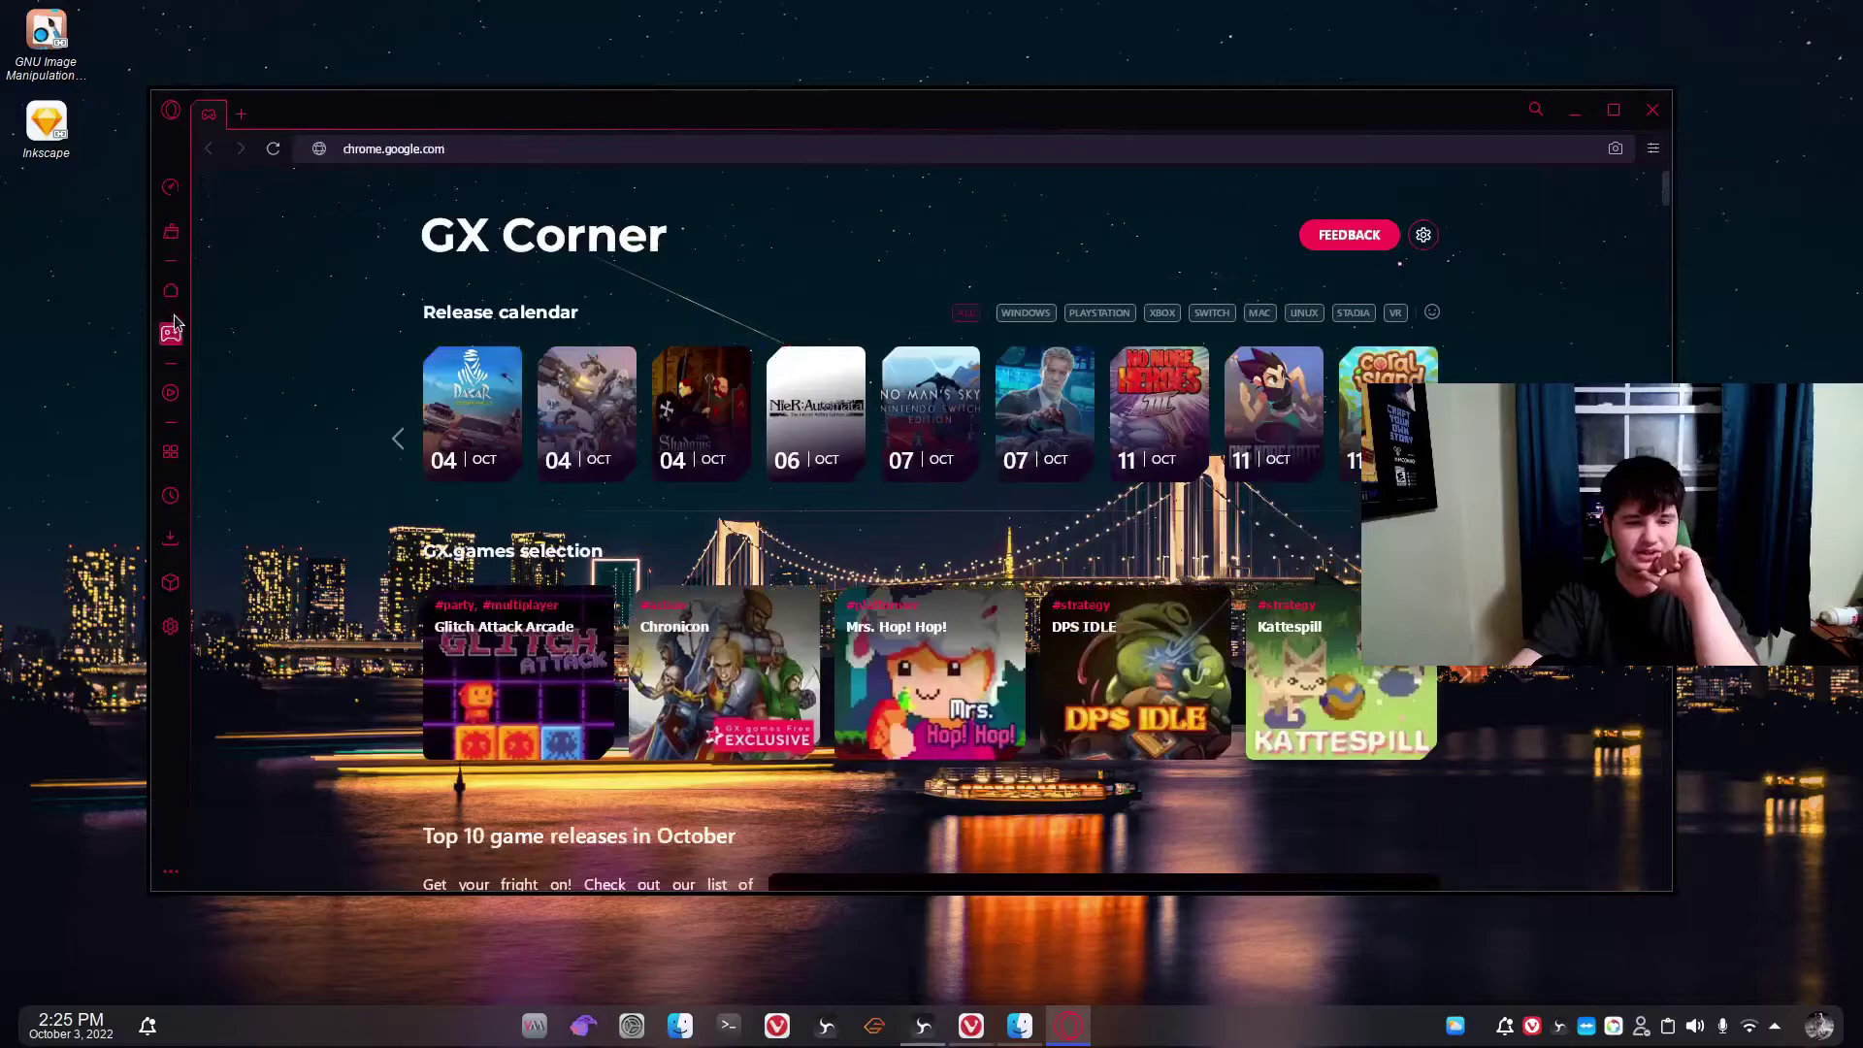
pyautogui.click(169, 582)
# Switch Hot Tabs Killer in the GX Control panel from CPU to RAM.
pyautogui.click(170, 453)
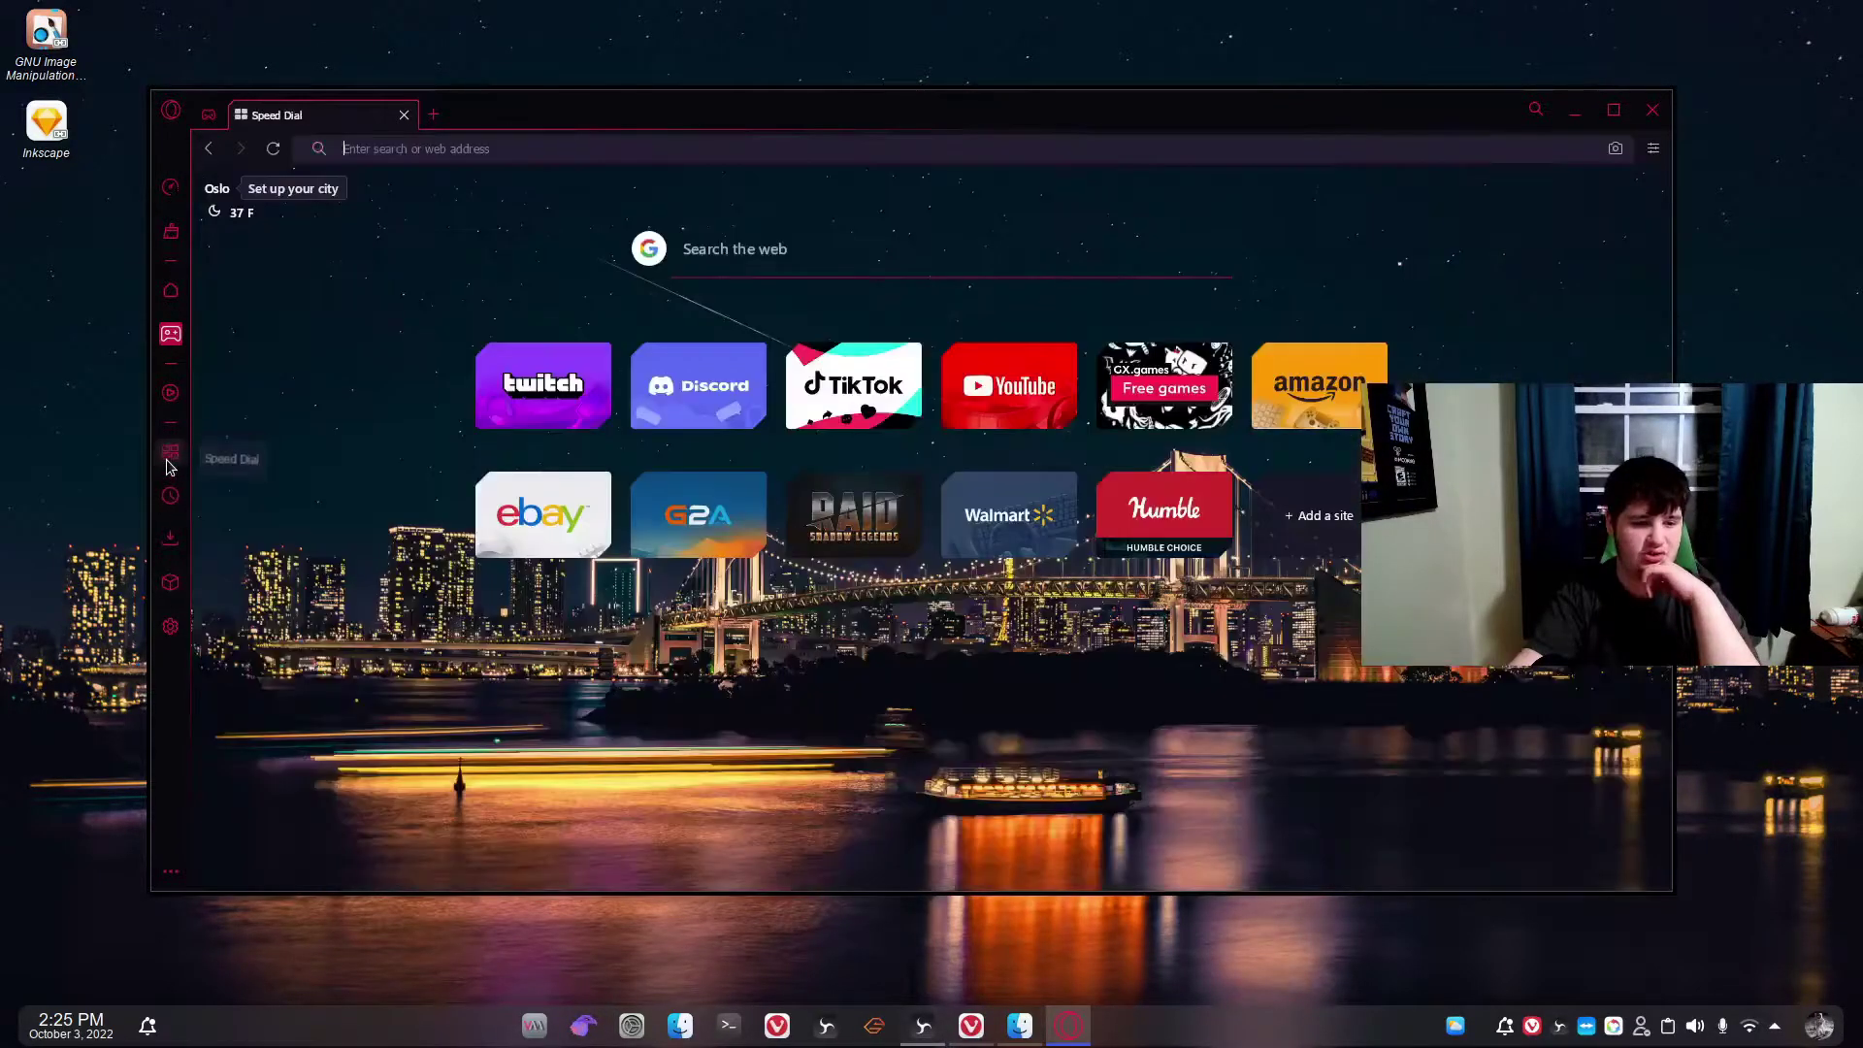
pyautogui.click(172, 495)
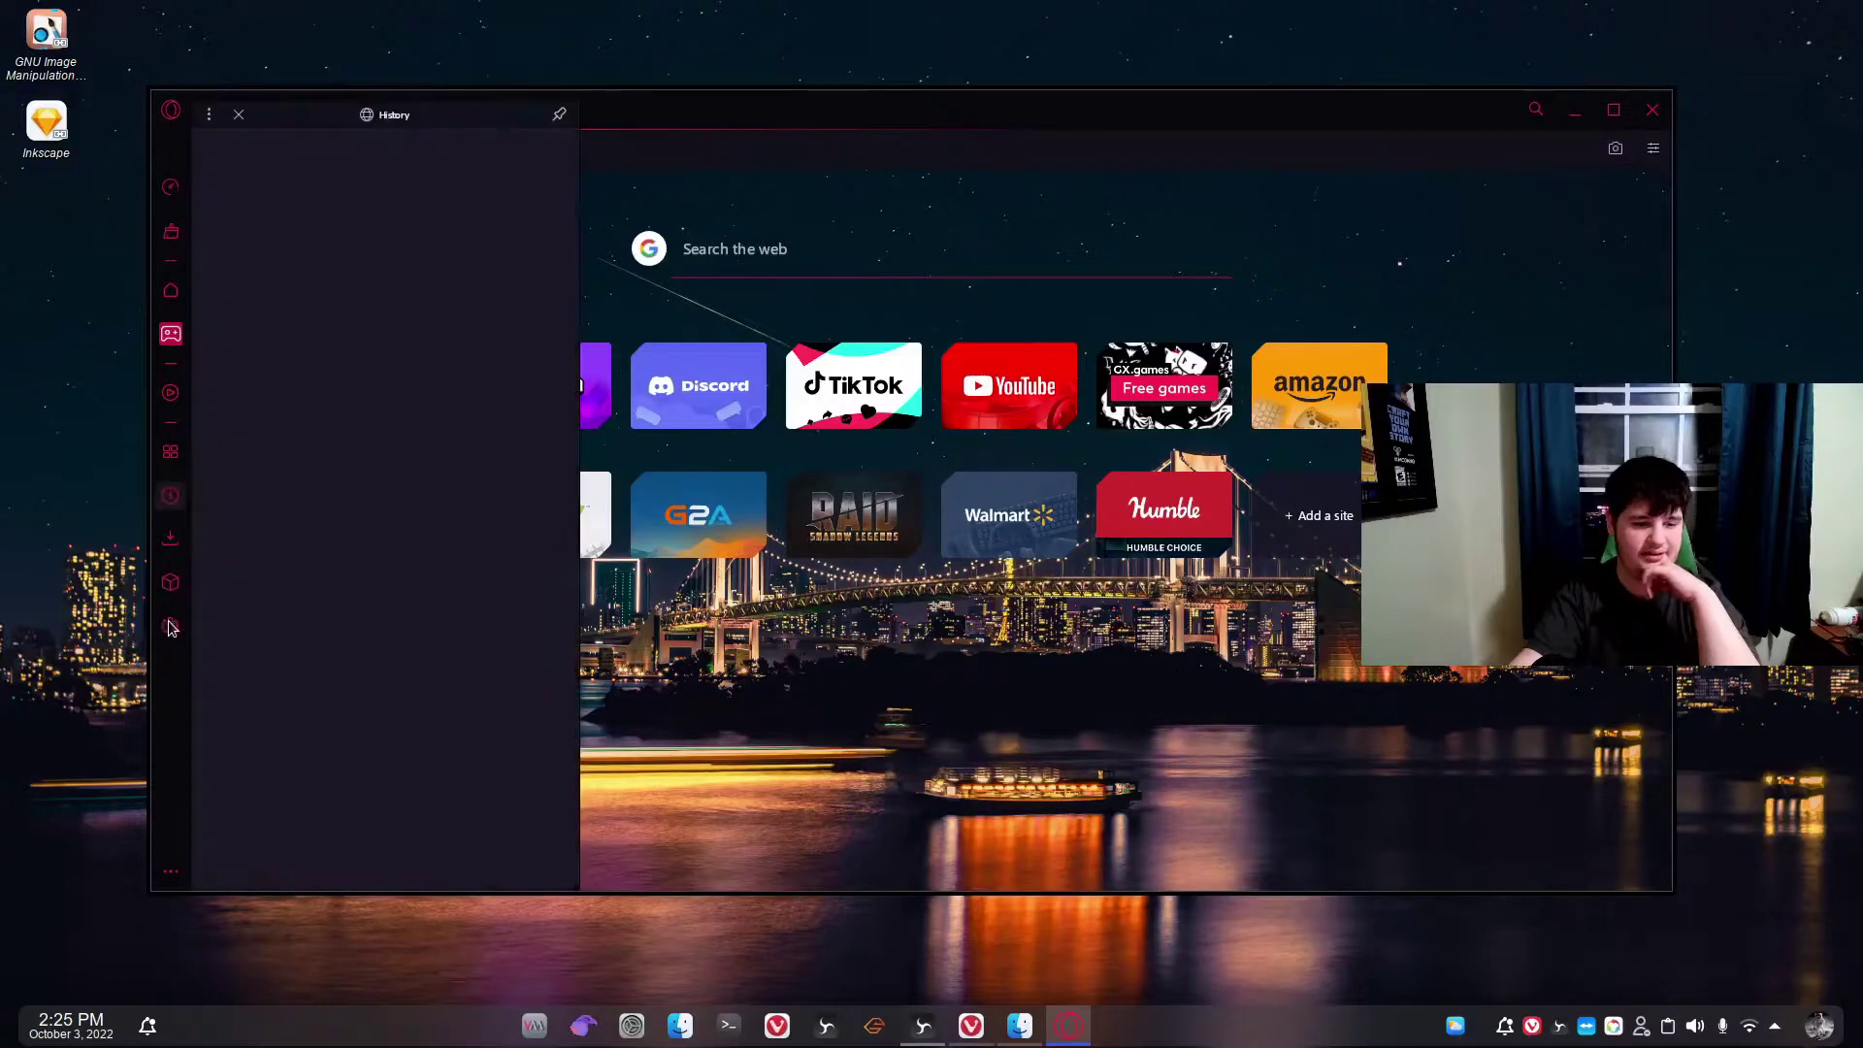
pyautogui.click(176, 190)
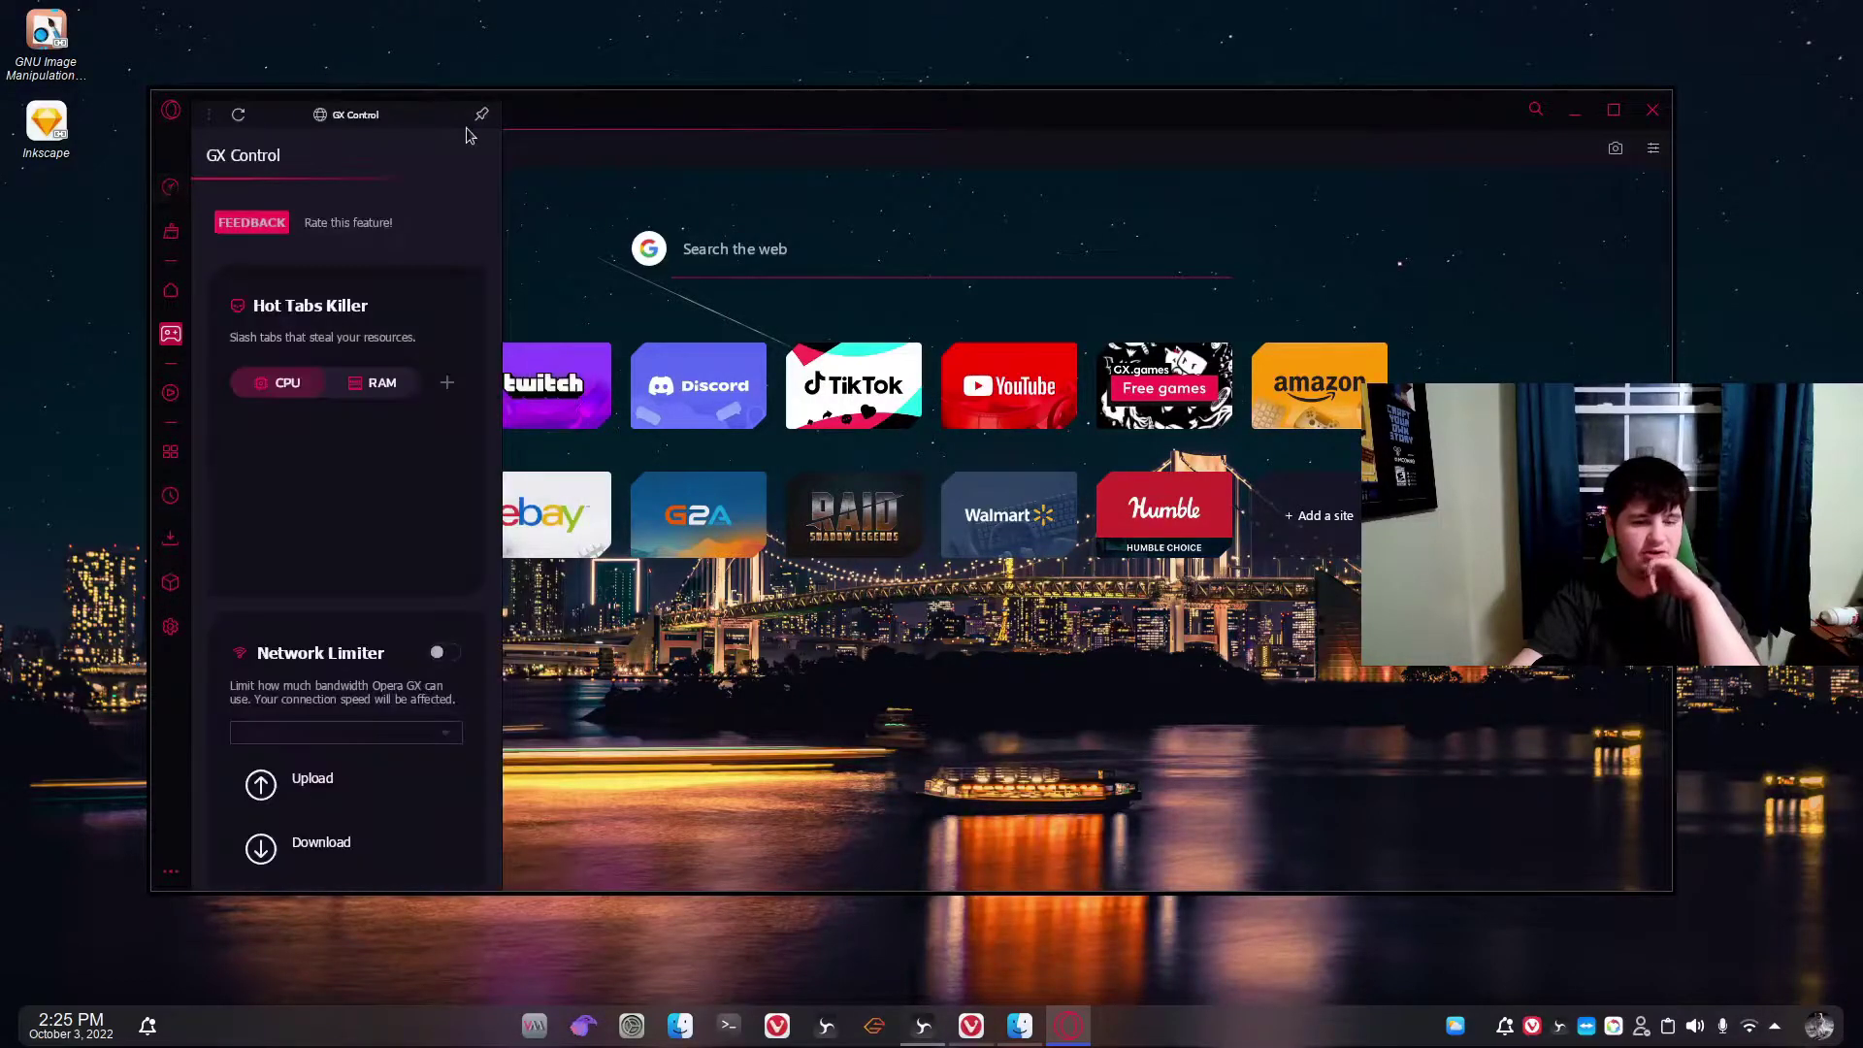
pyautogui.scroll(-10, 339, 531)
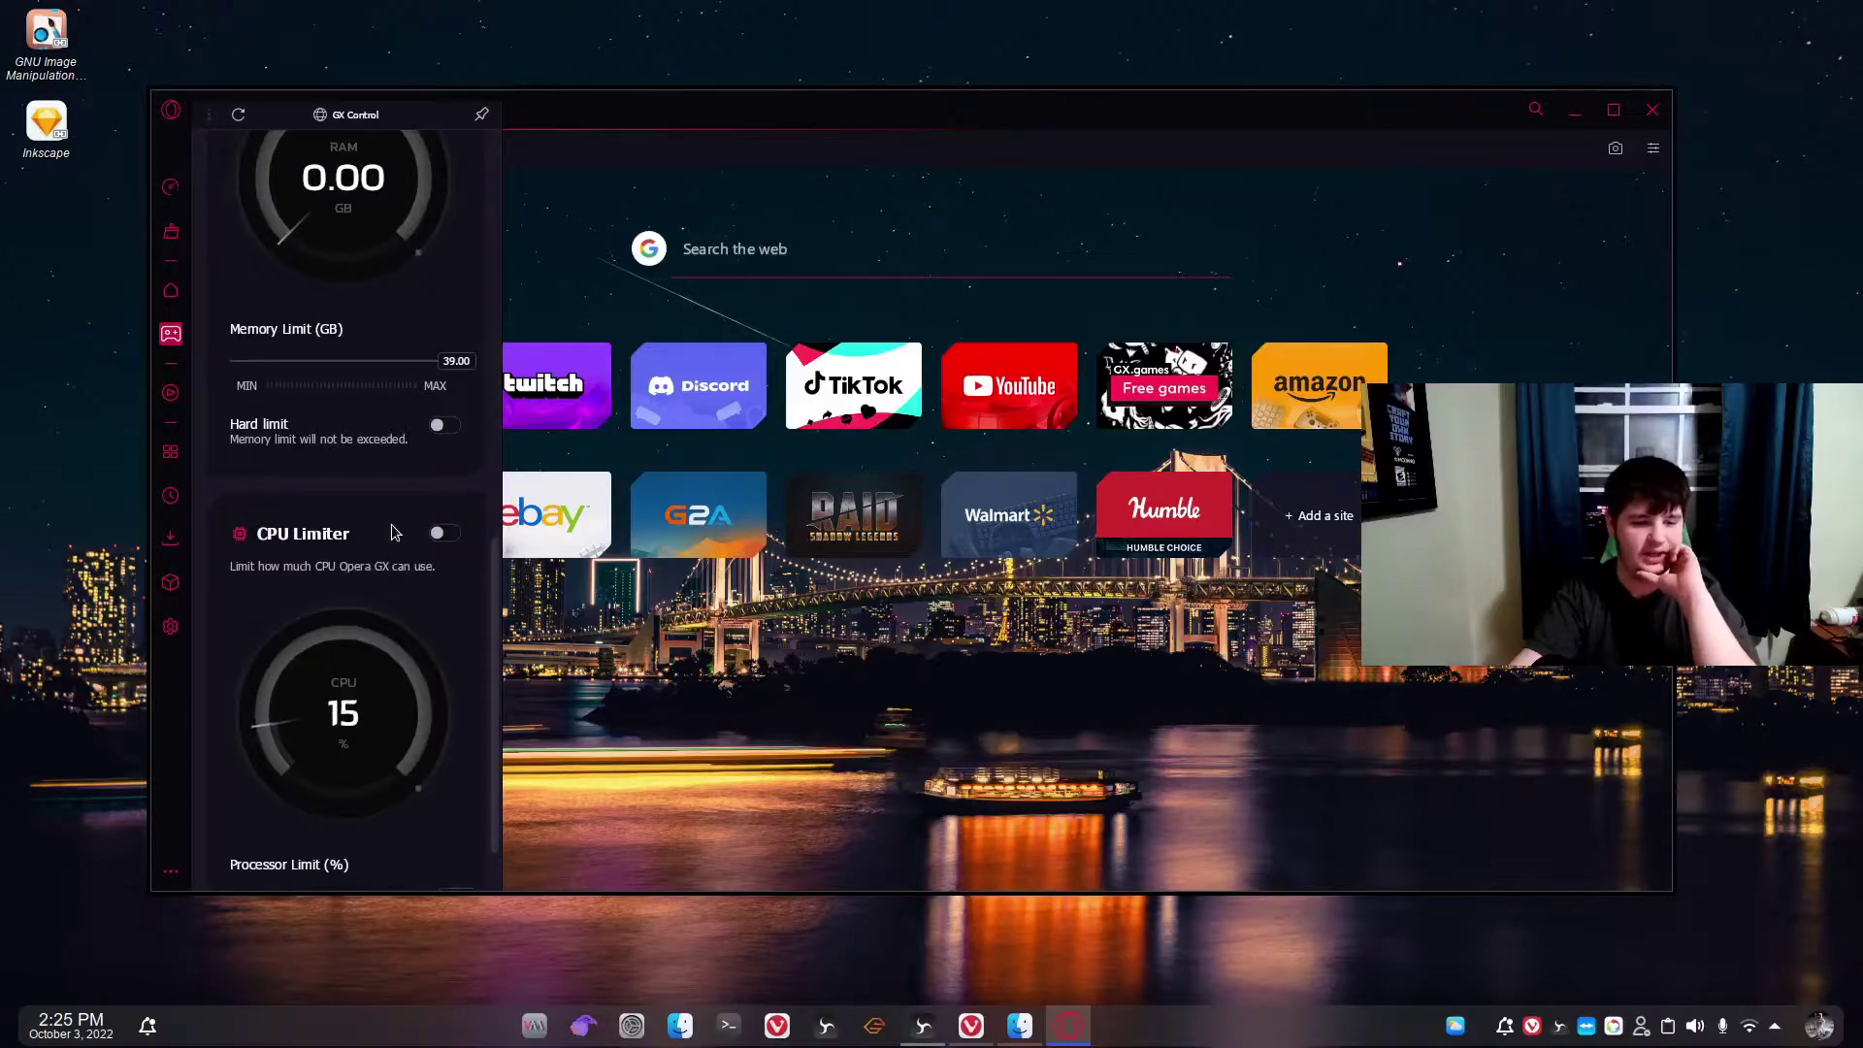
pyautogui.scroll(-1, 341, 652)
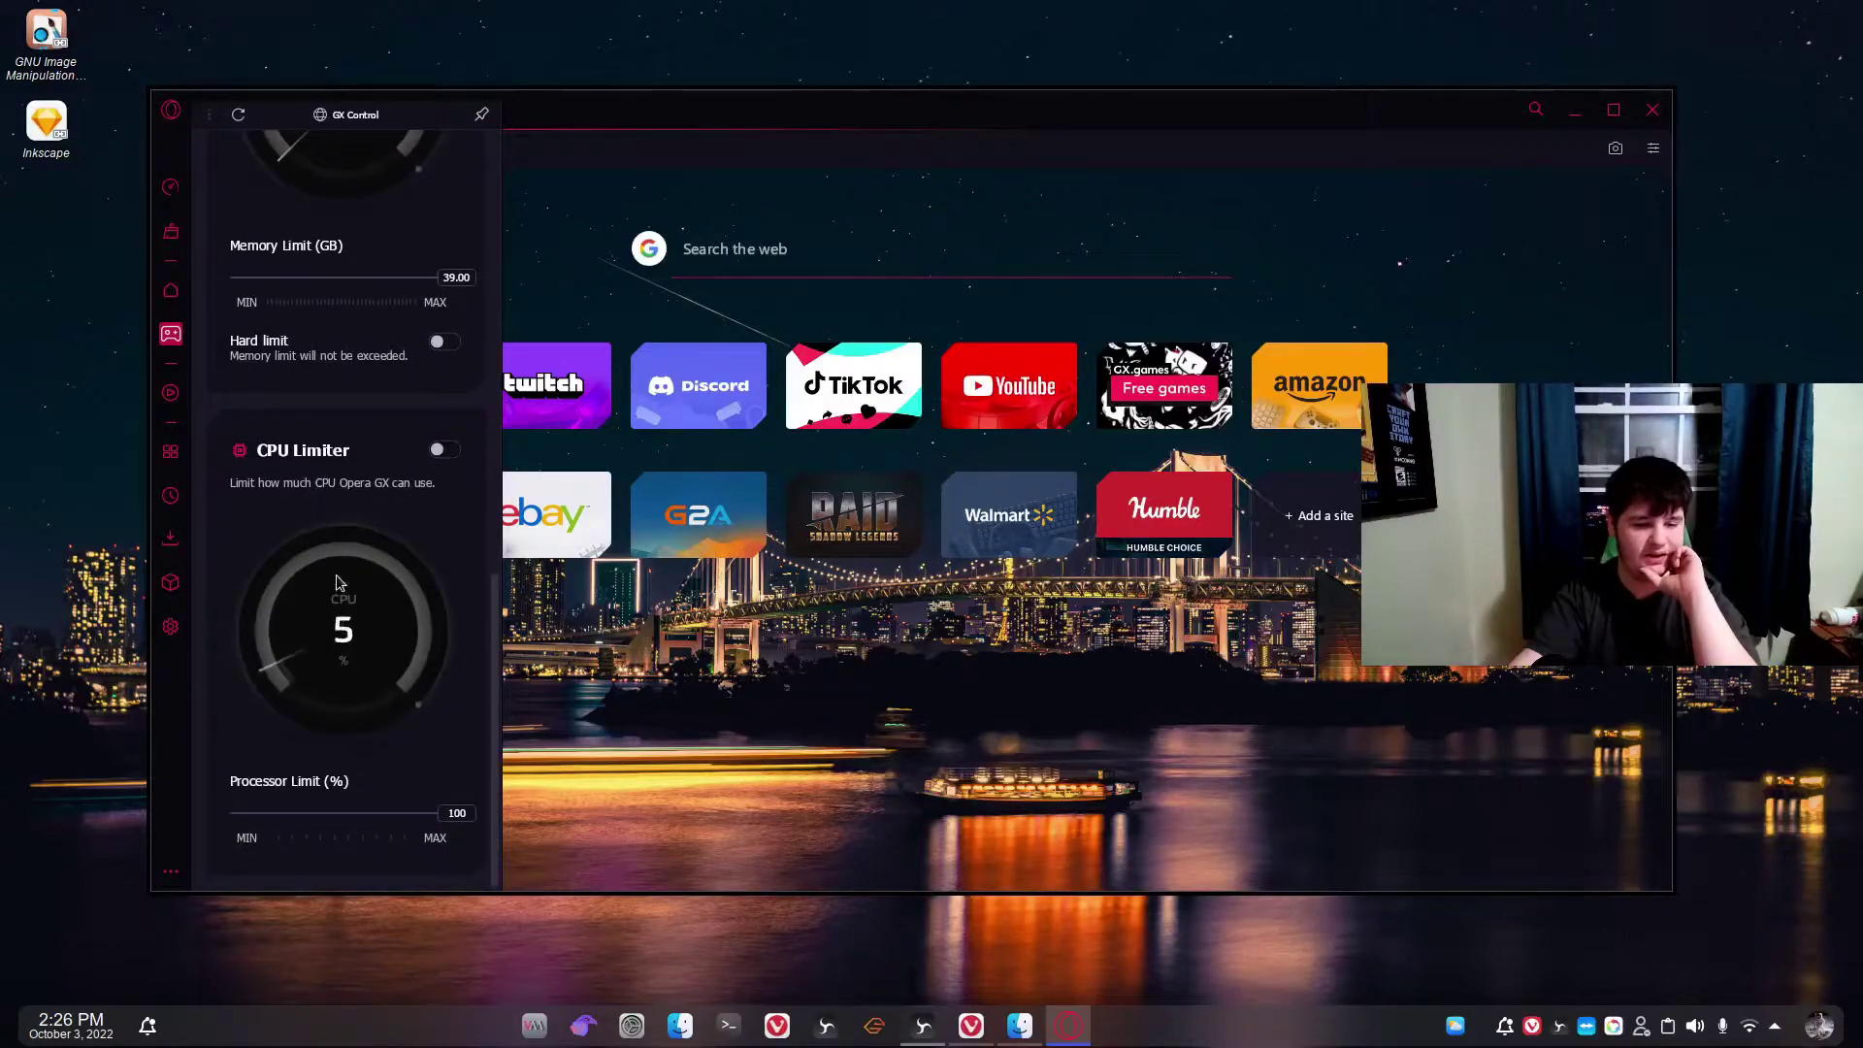
pyautogui.scroll(4, 397, 458)
pyautogui.scroll(3, 398, 458)
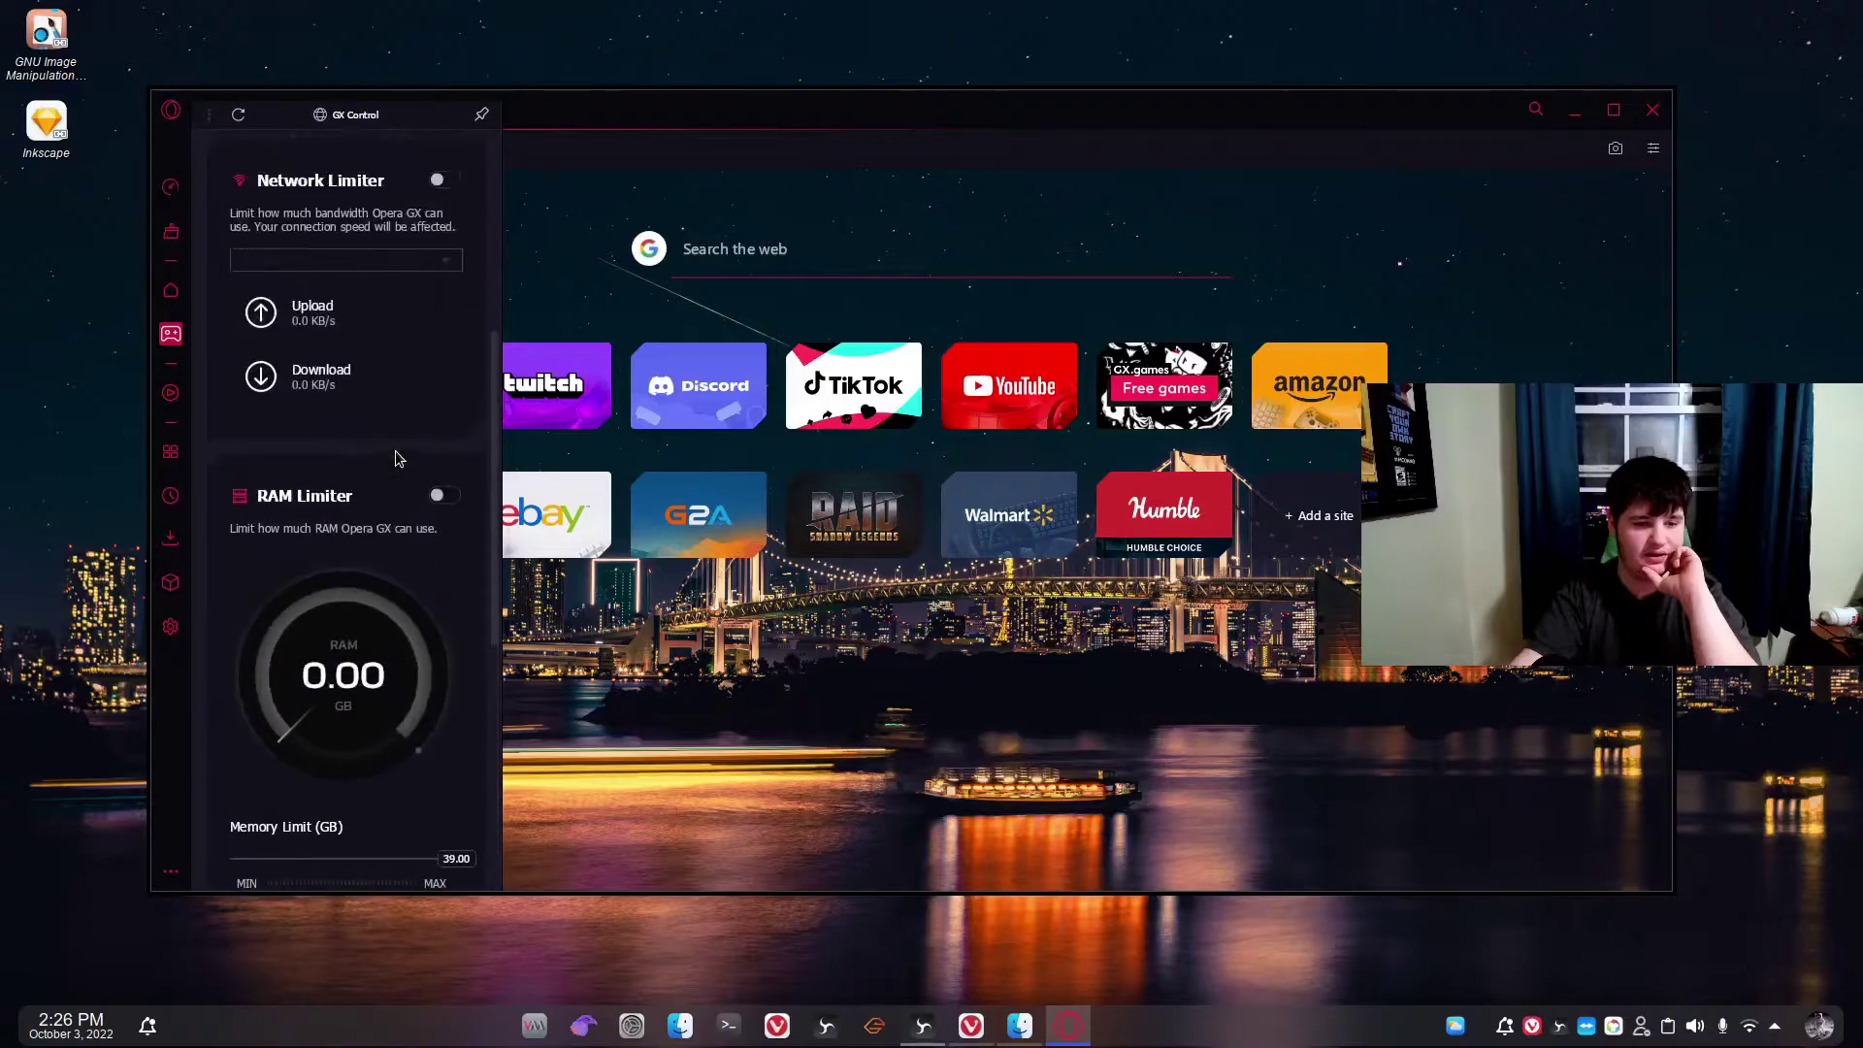
pyautogui.scroll(5, 360, 685)
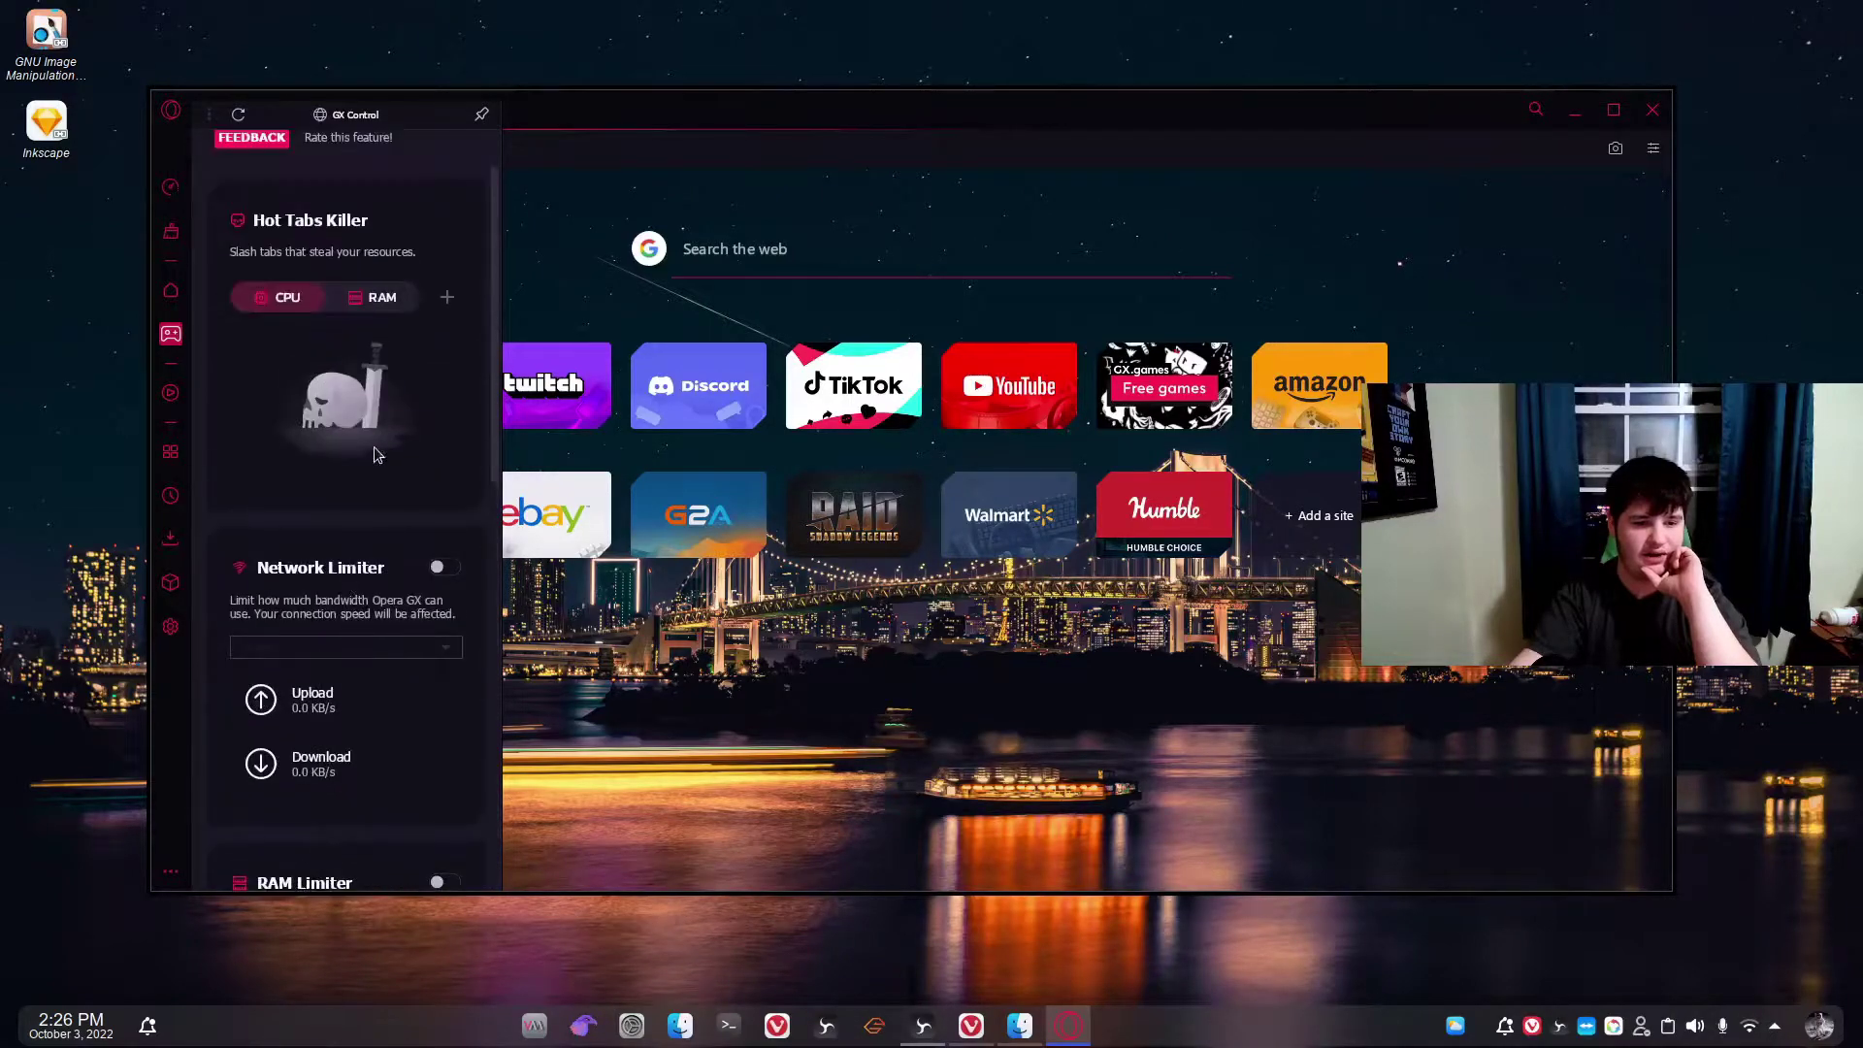
pyautogui.click(378, 383)
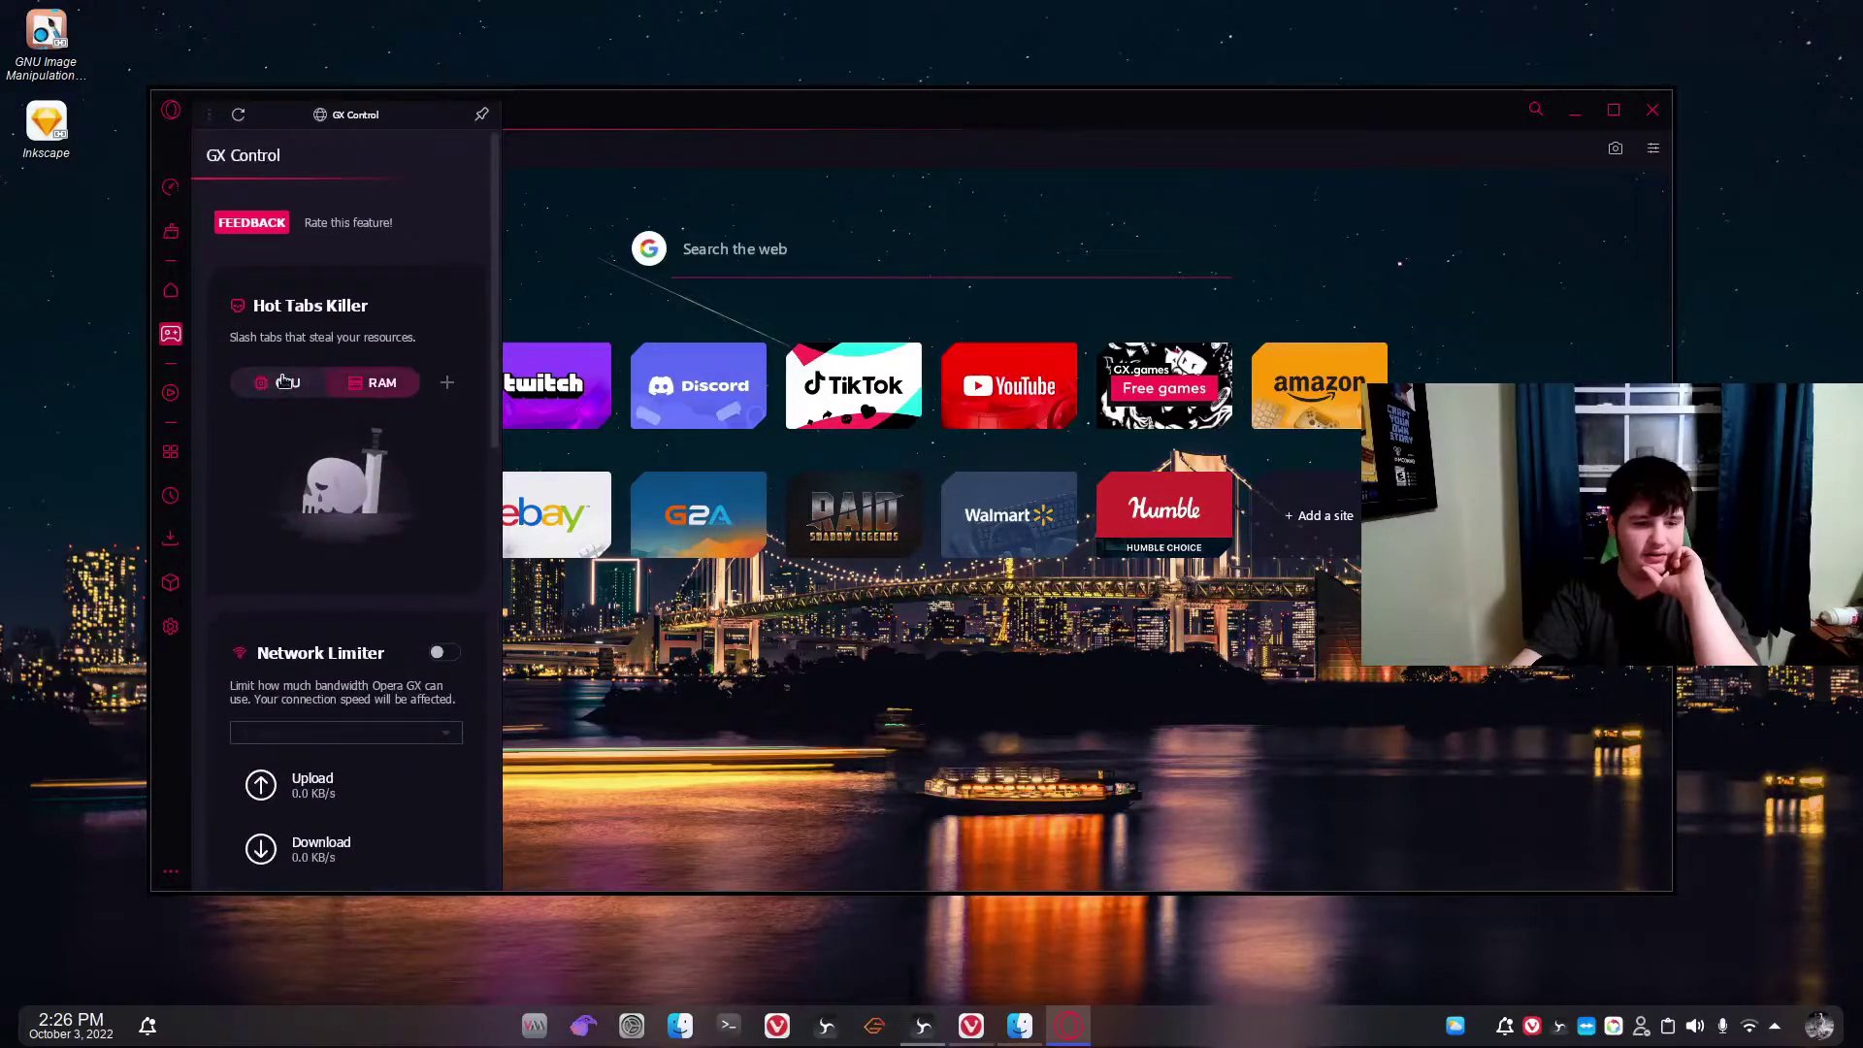
pyautogui.click(541, 230)
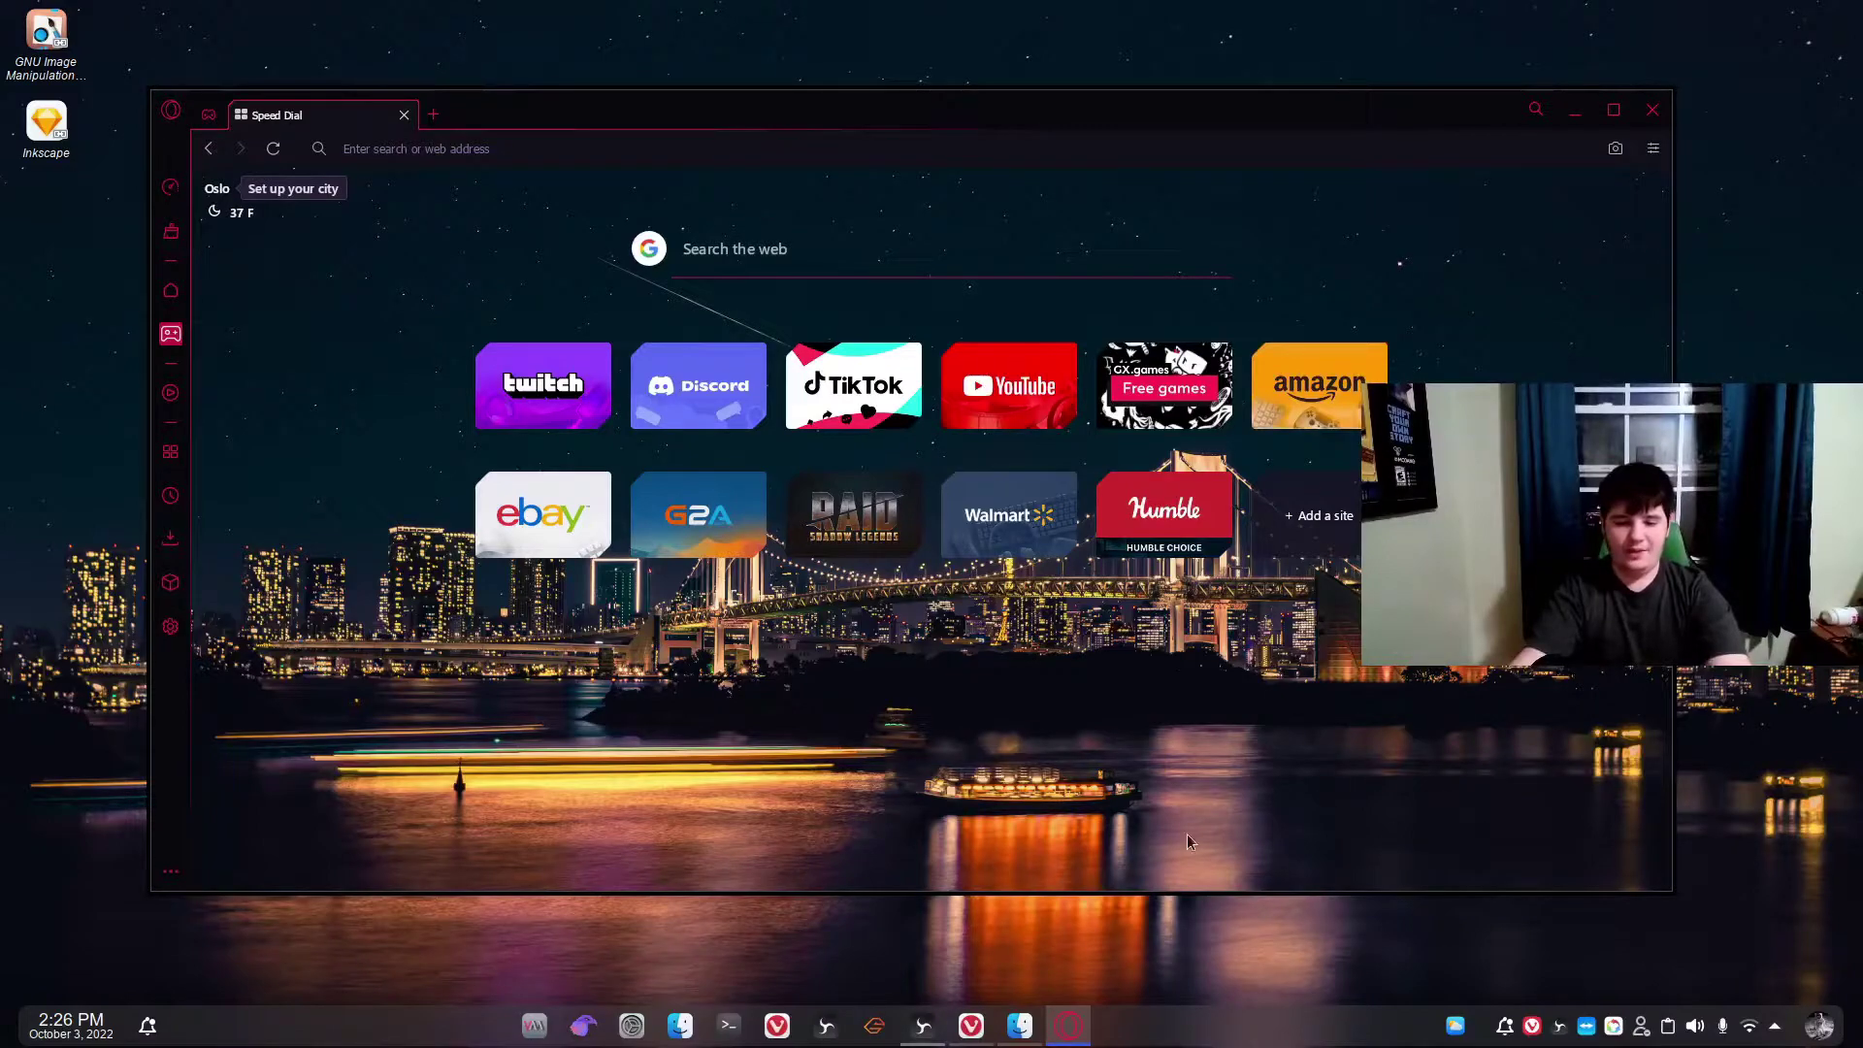
# Stretch the browser window taller and load YouTube from its Speed Dial tile in a fresh tab.
pyautogui.moveTo(1101, 892); pyautogui.dragTo(1001, 929)
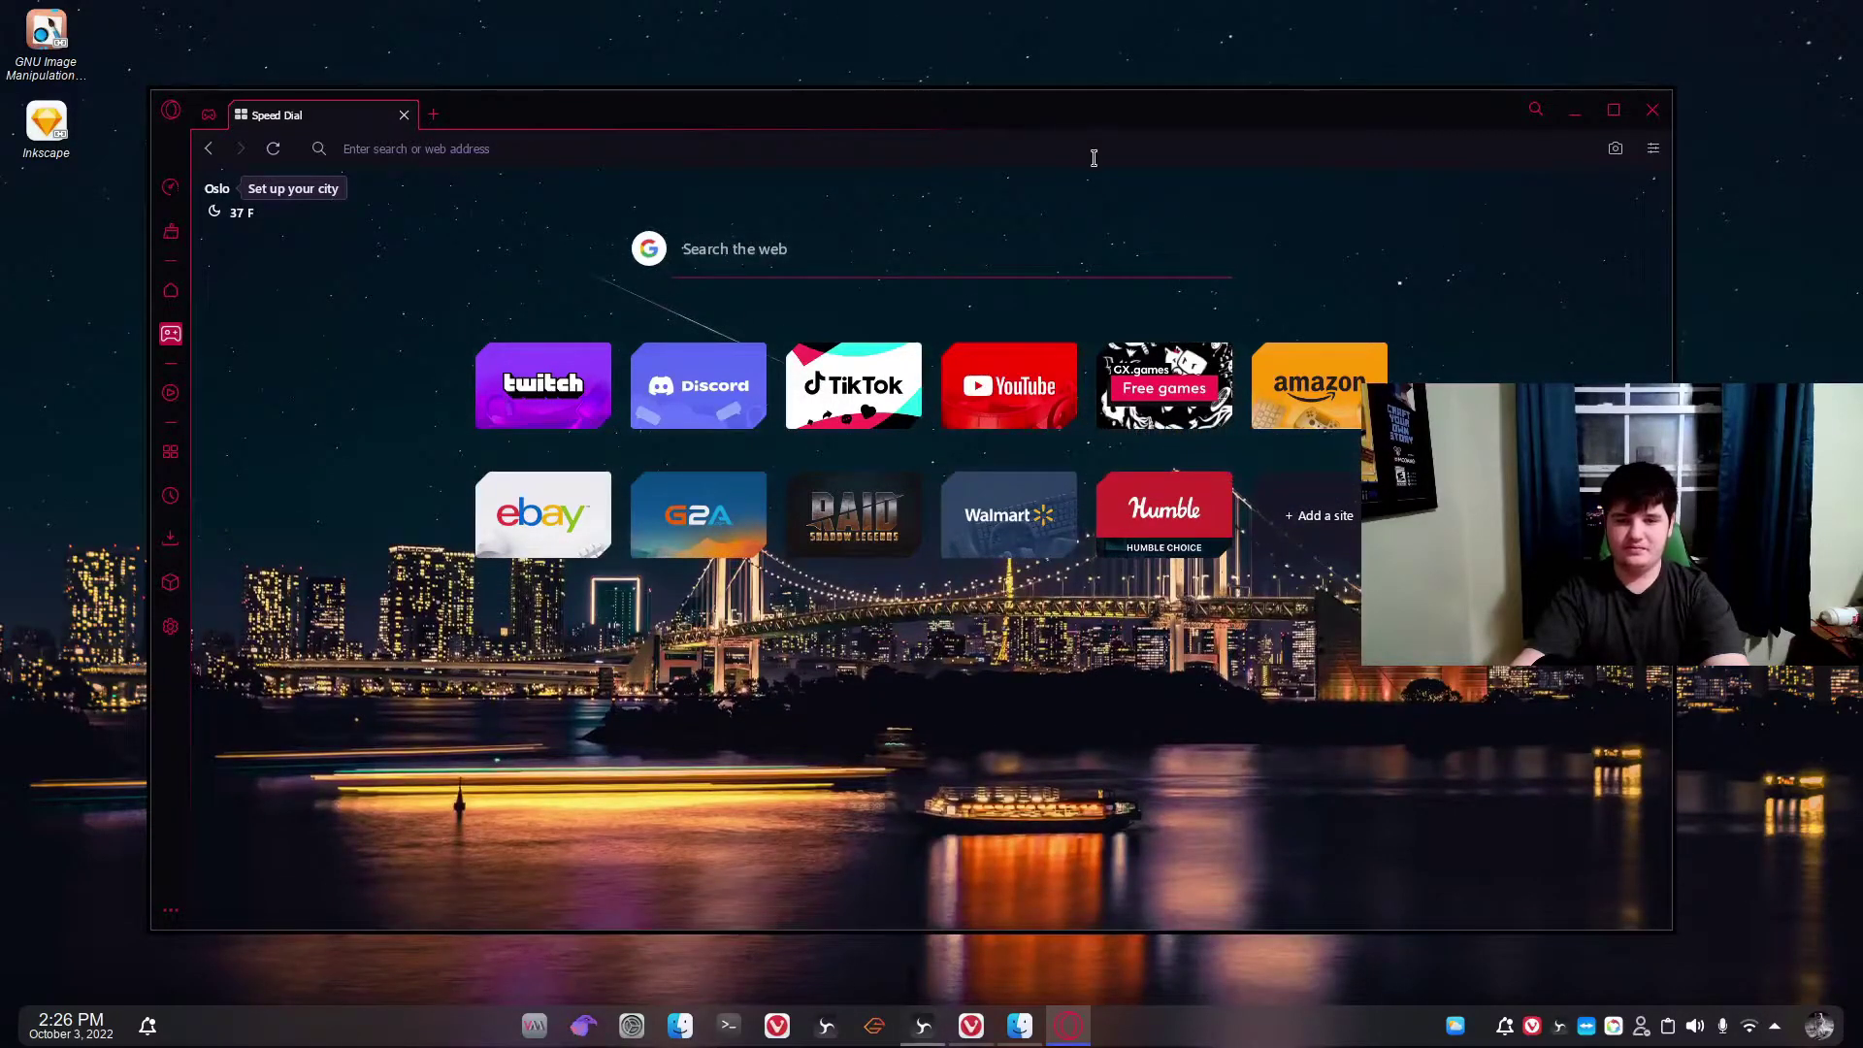
pyautogui.click(1093, 148)
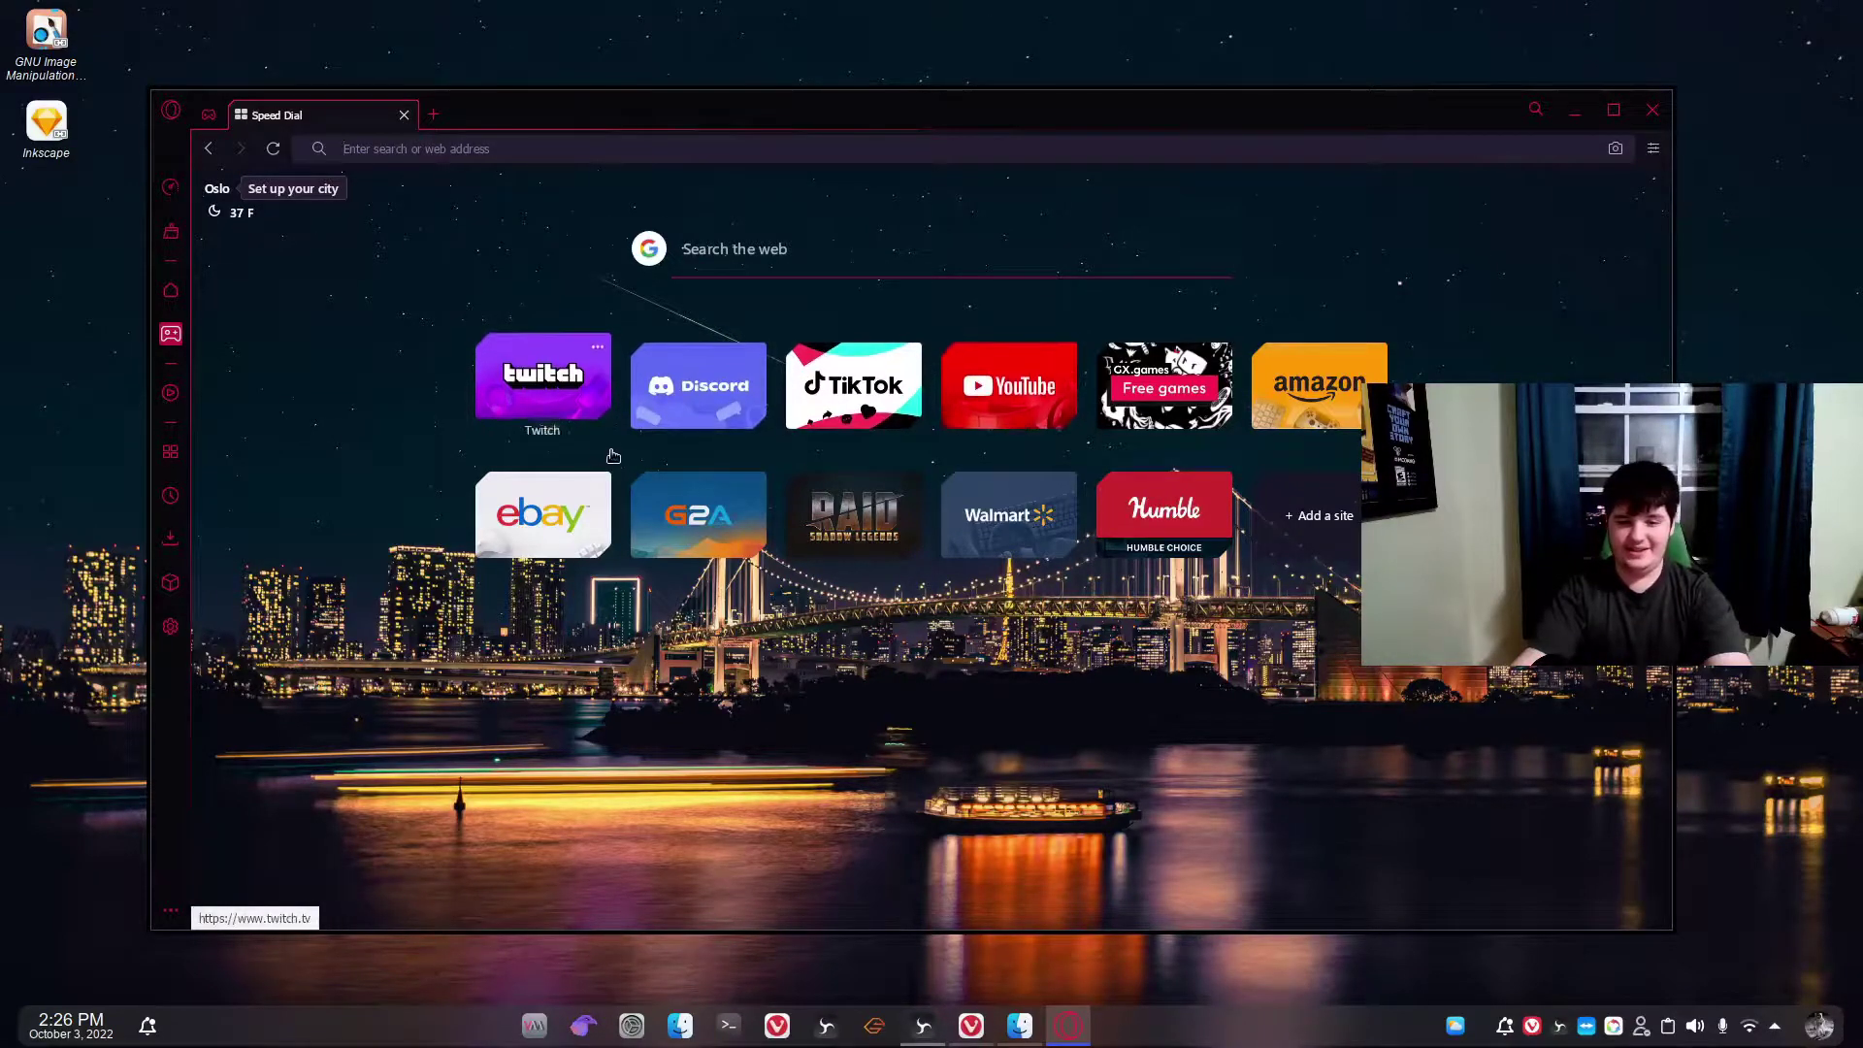
pyautogui.click(976, 429)
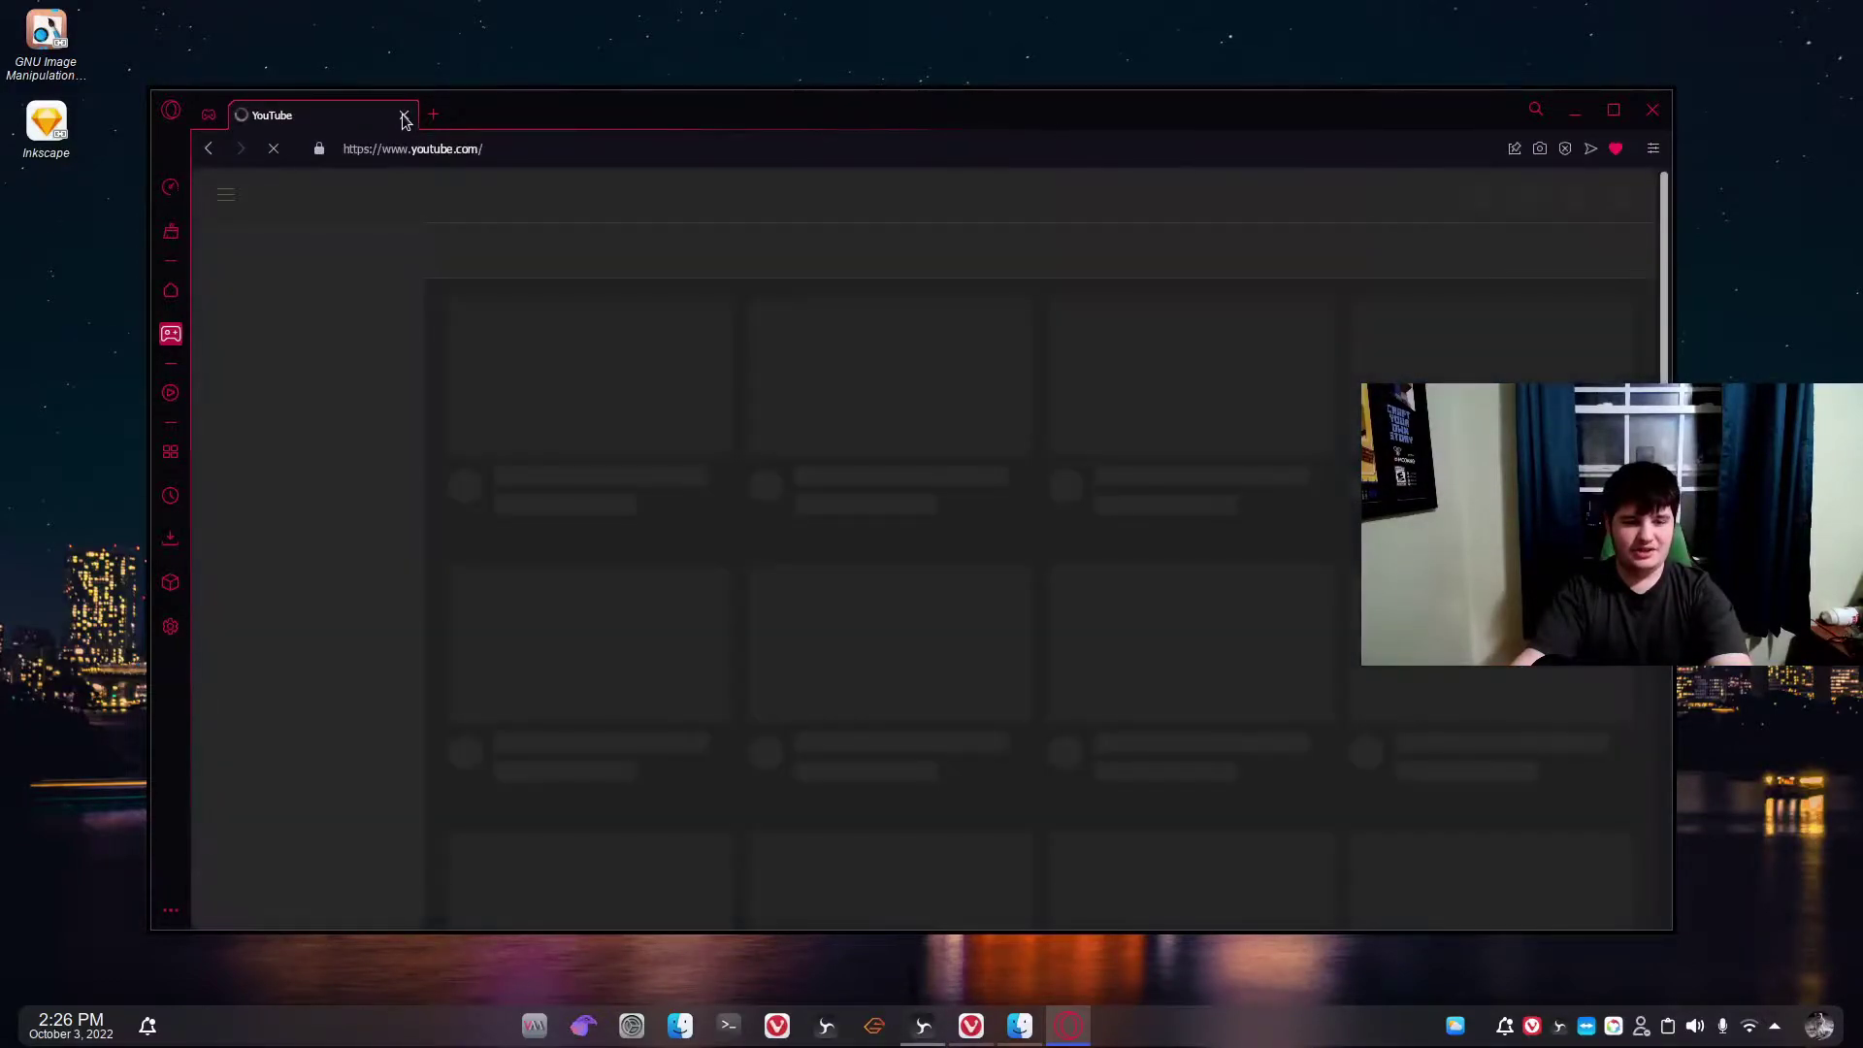
pyautogui.click(404, 117)
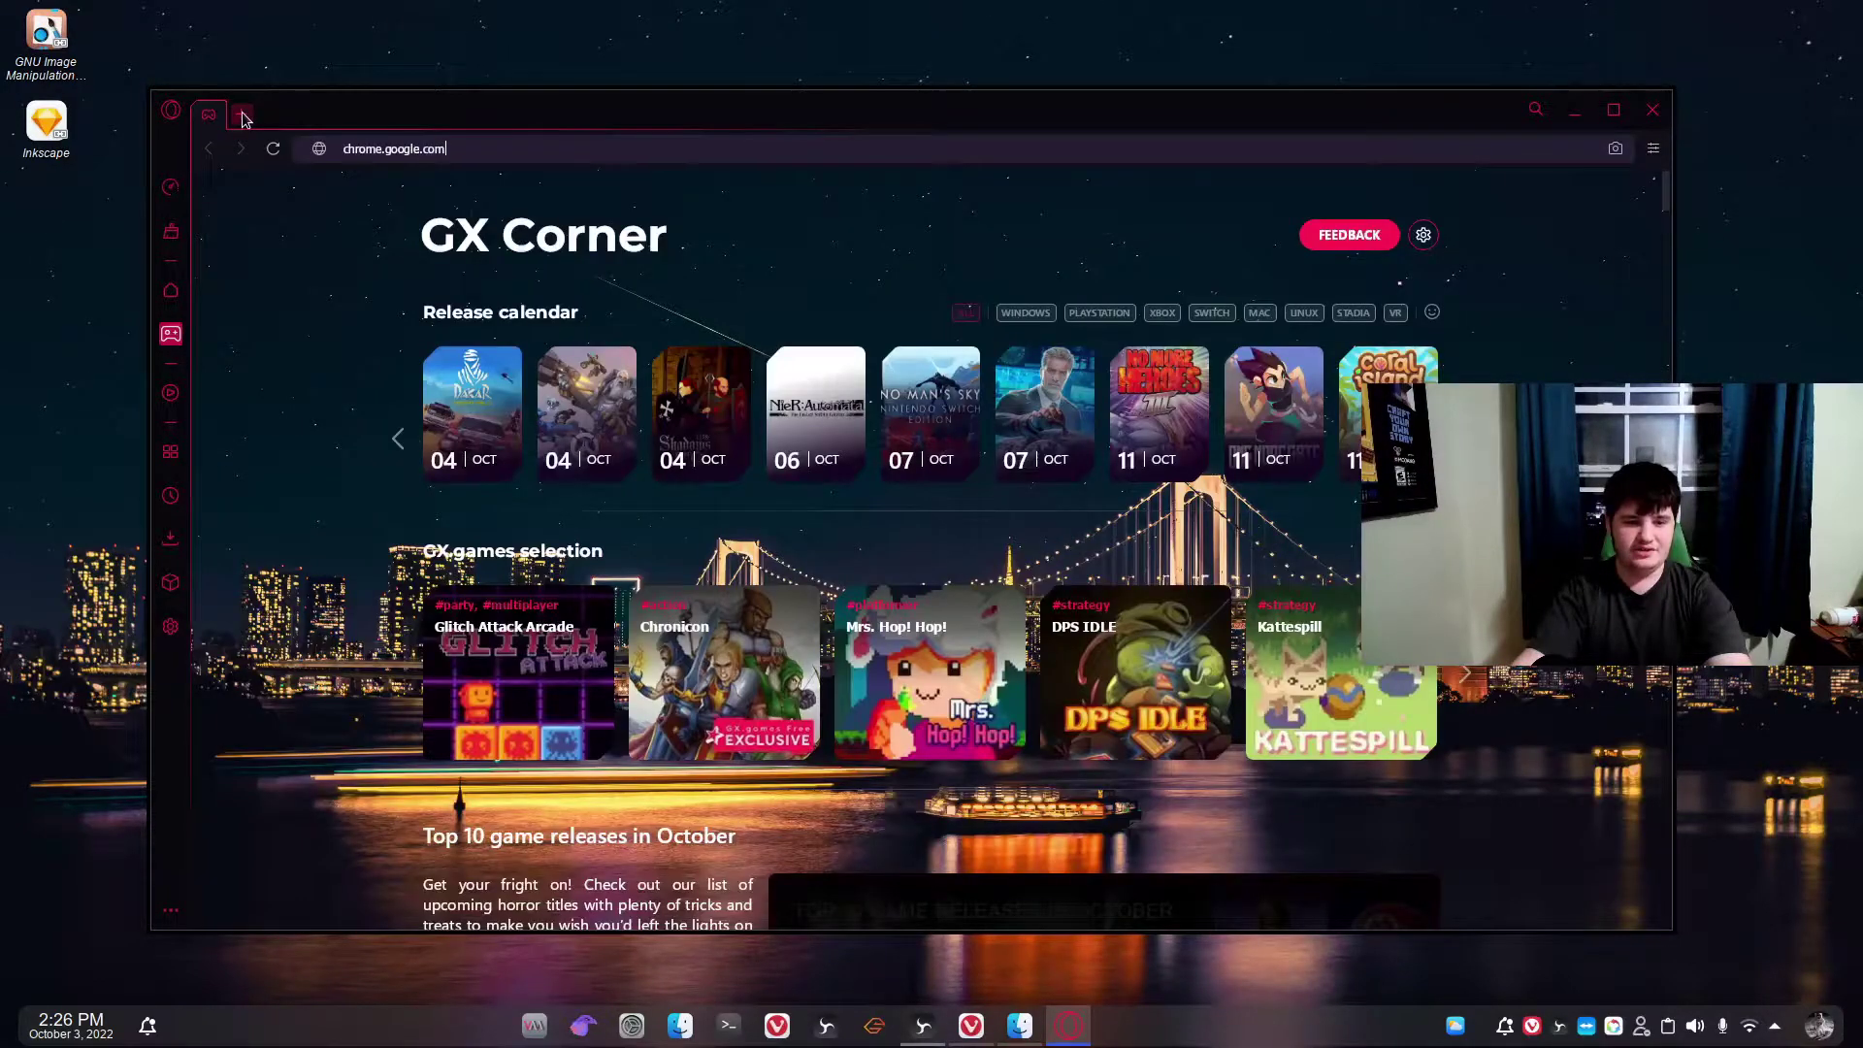
pyautogui.click(241, 116)
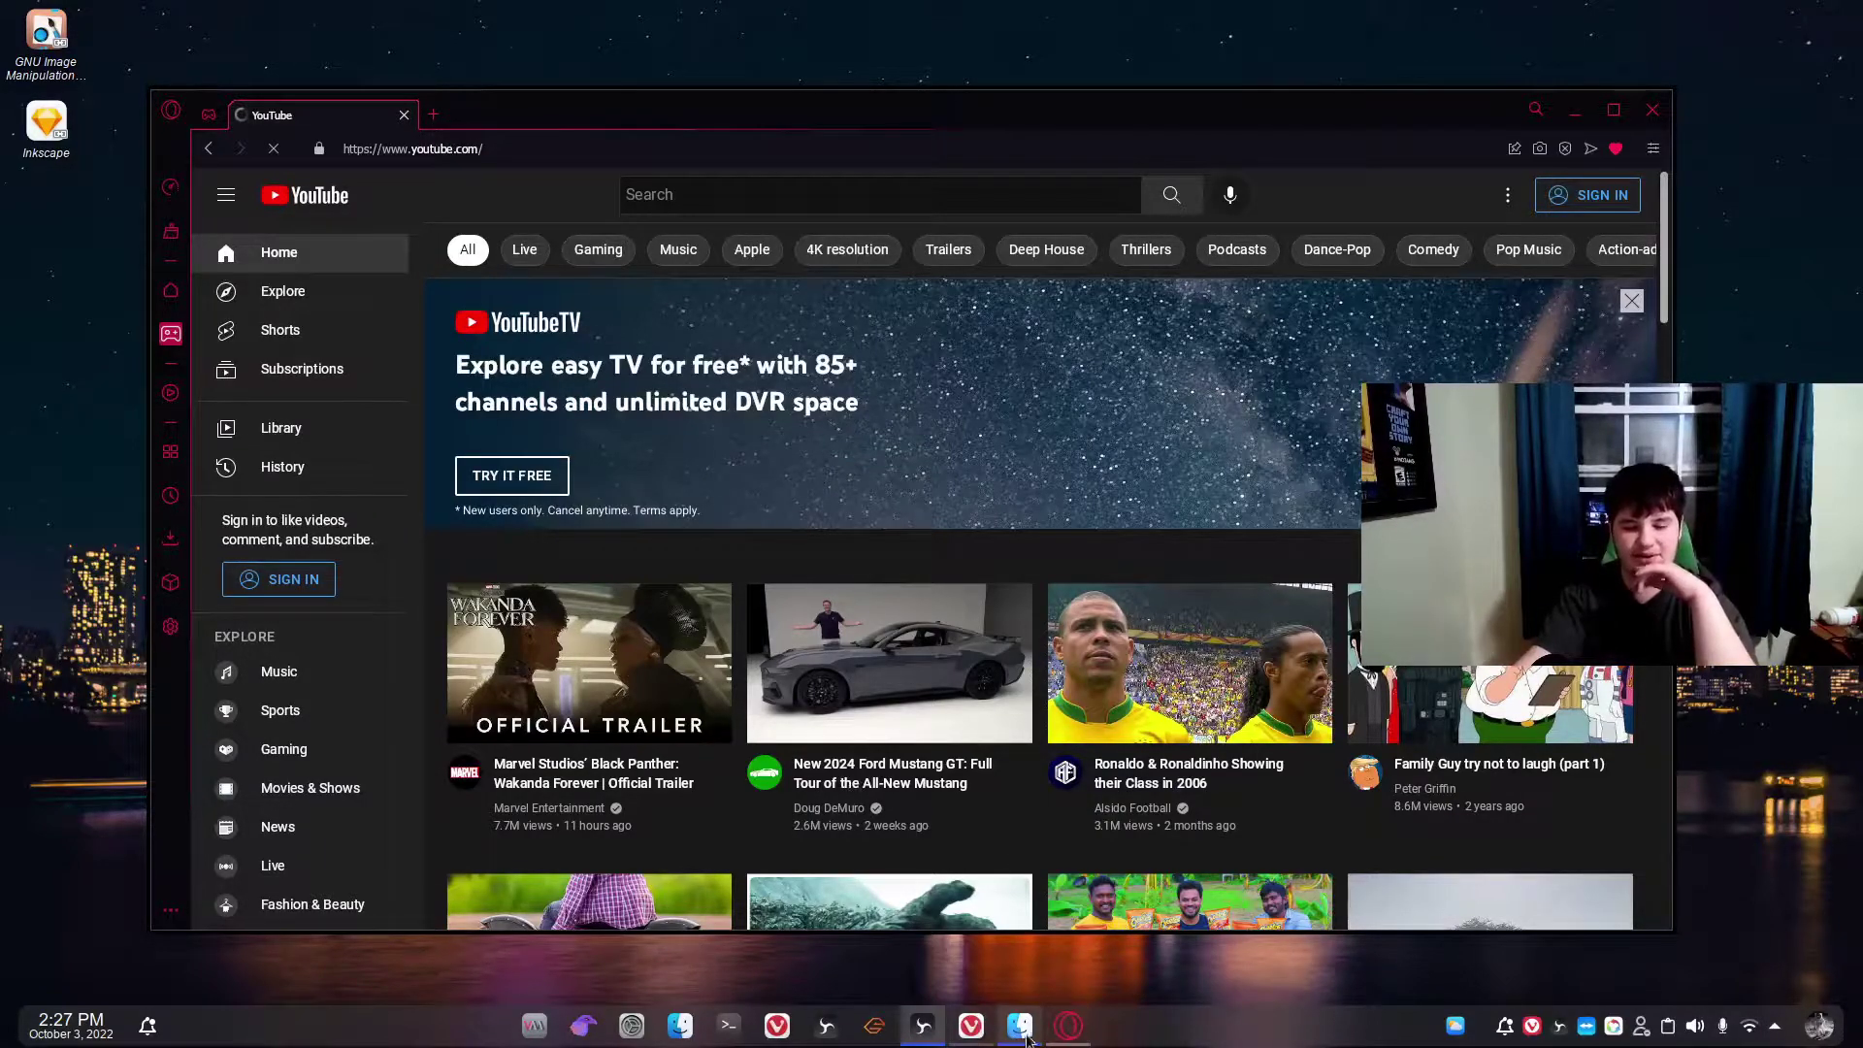
# Force-quit the frozen Opera GX through the dock's Close and 'Terminate Application opera.exe'.
pyautogui.rightClick(1057, 1041)
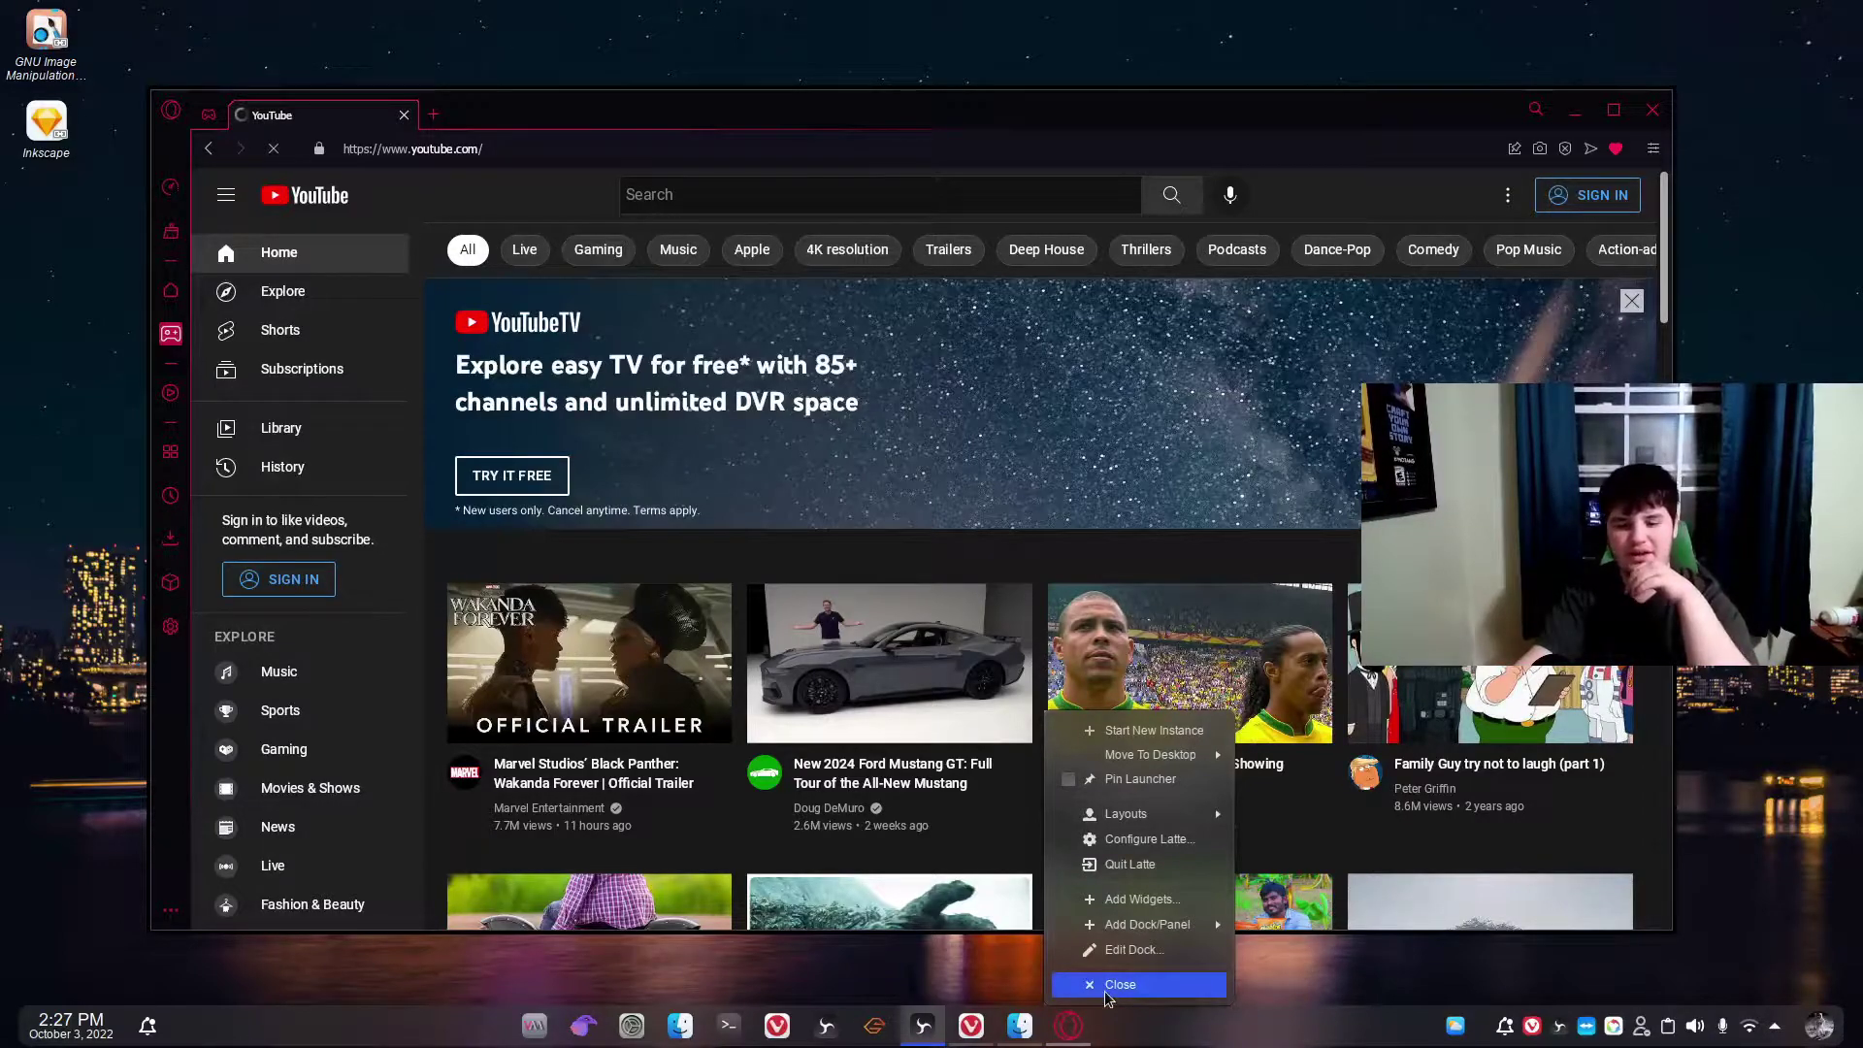
pyautogui.click(1107, 997)
pyautogui.rightClick(1067, 1033)
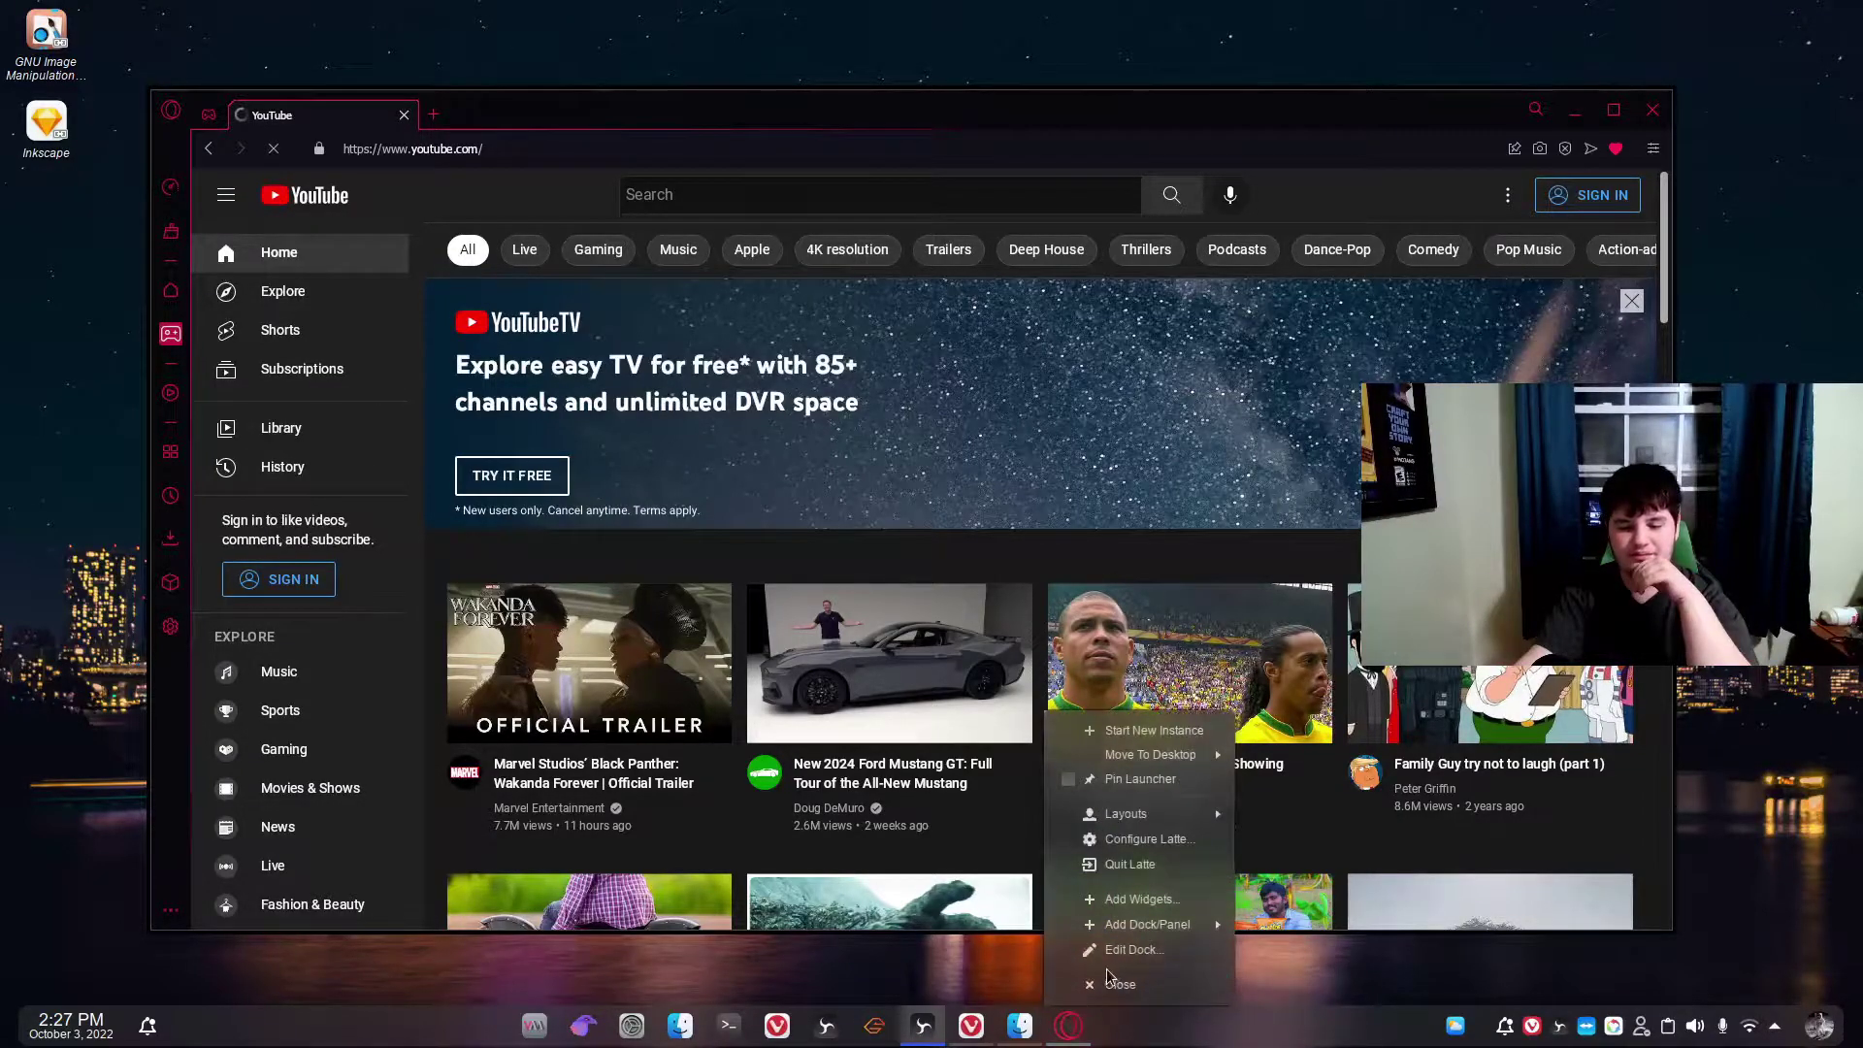
pyautogui.click(1090, 990)
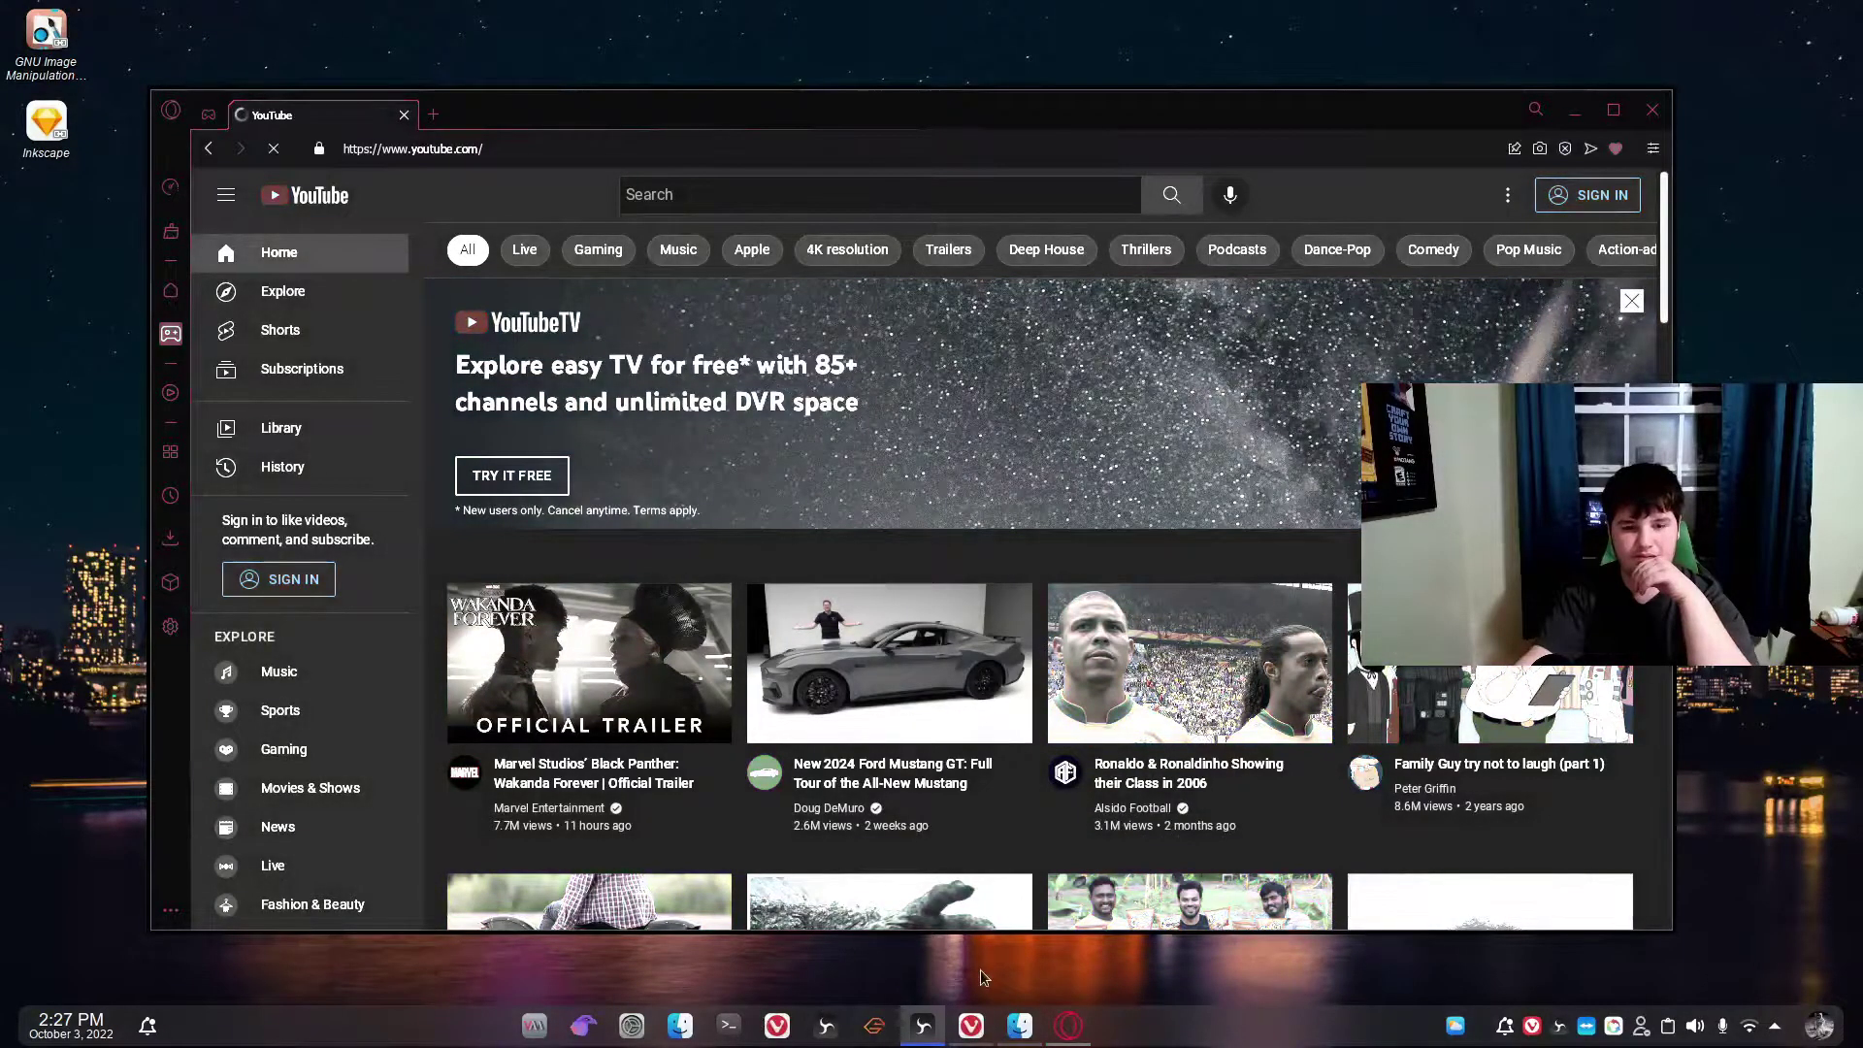
pyautogui.rightClick(1053, 1009)
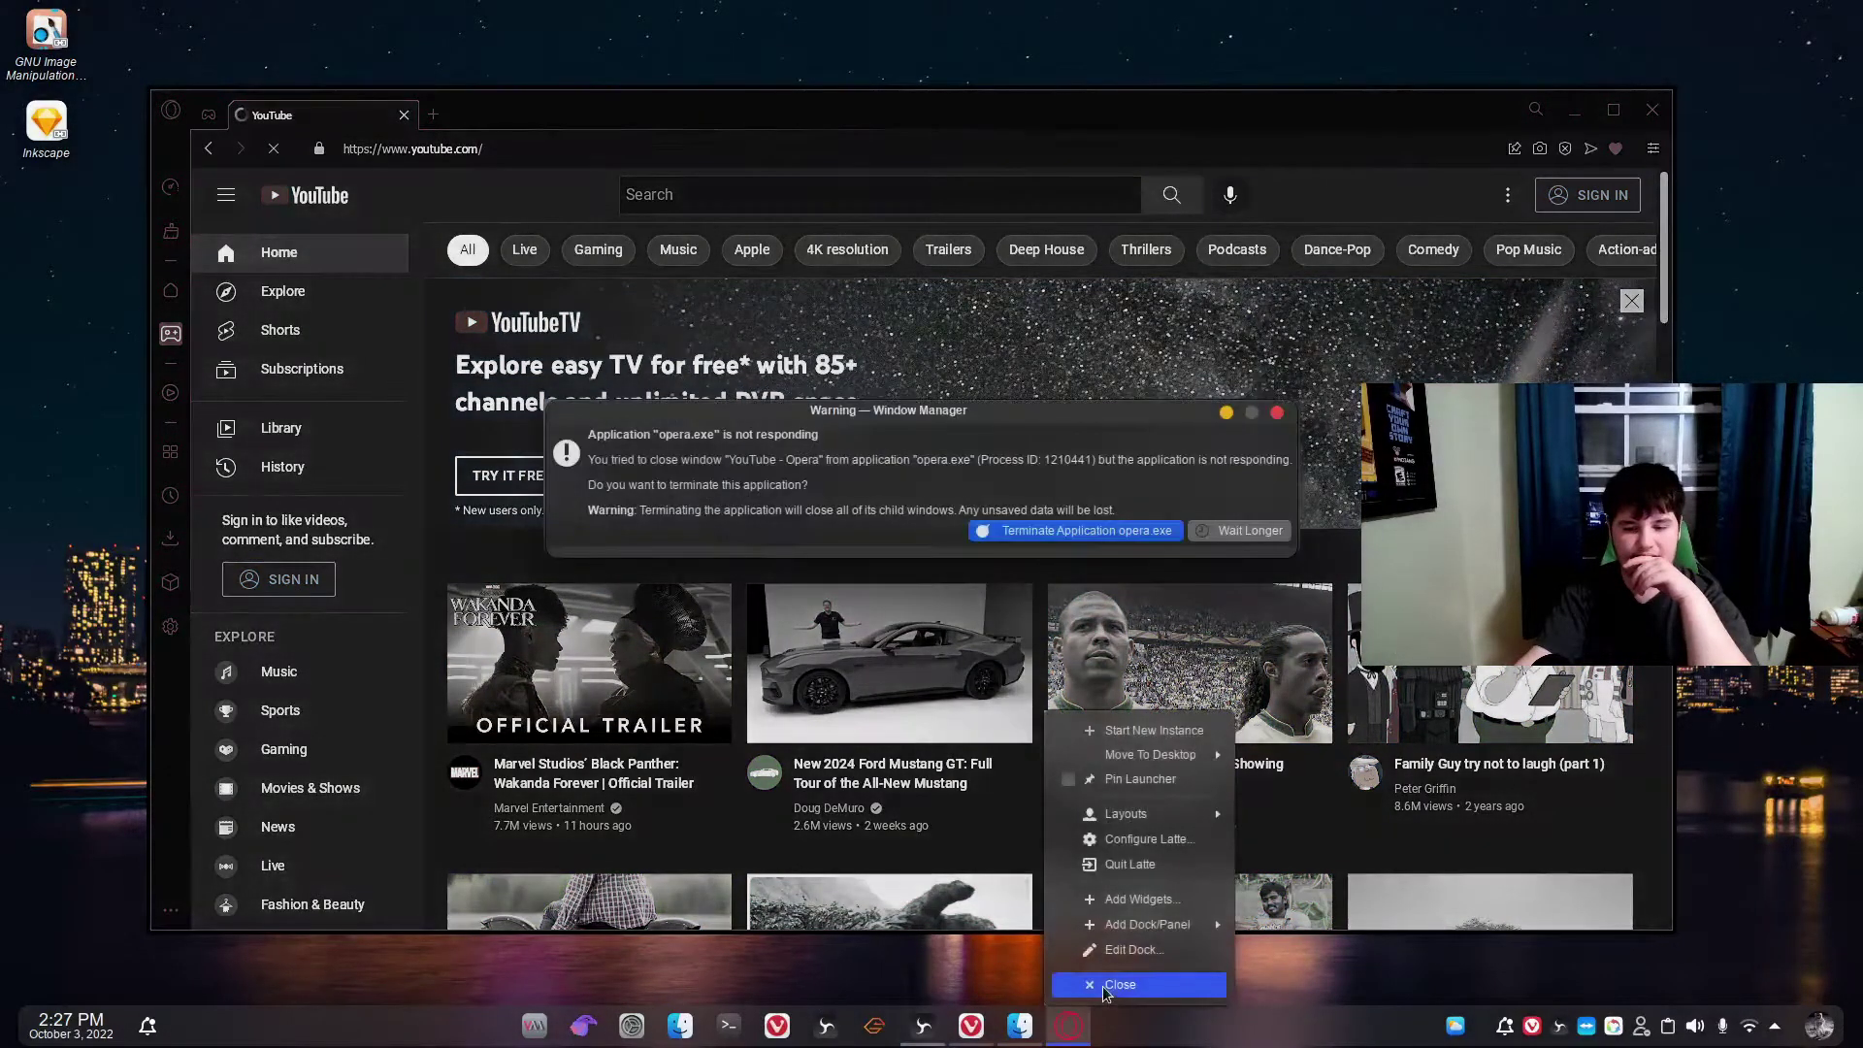
pyautogui.click(1034, 530)
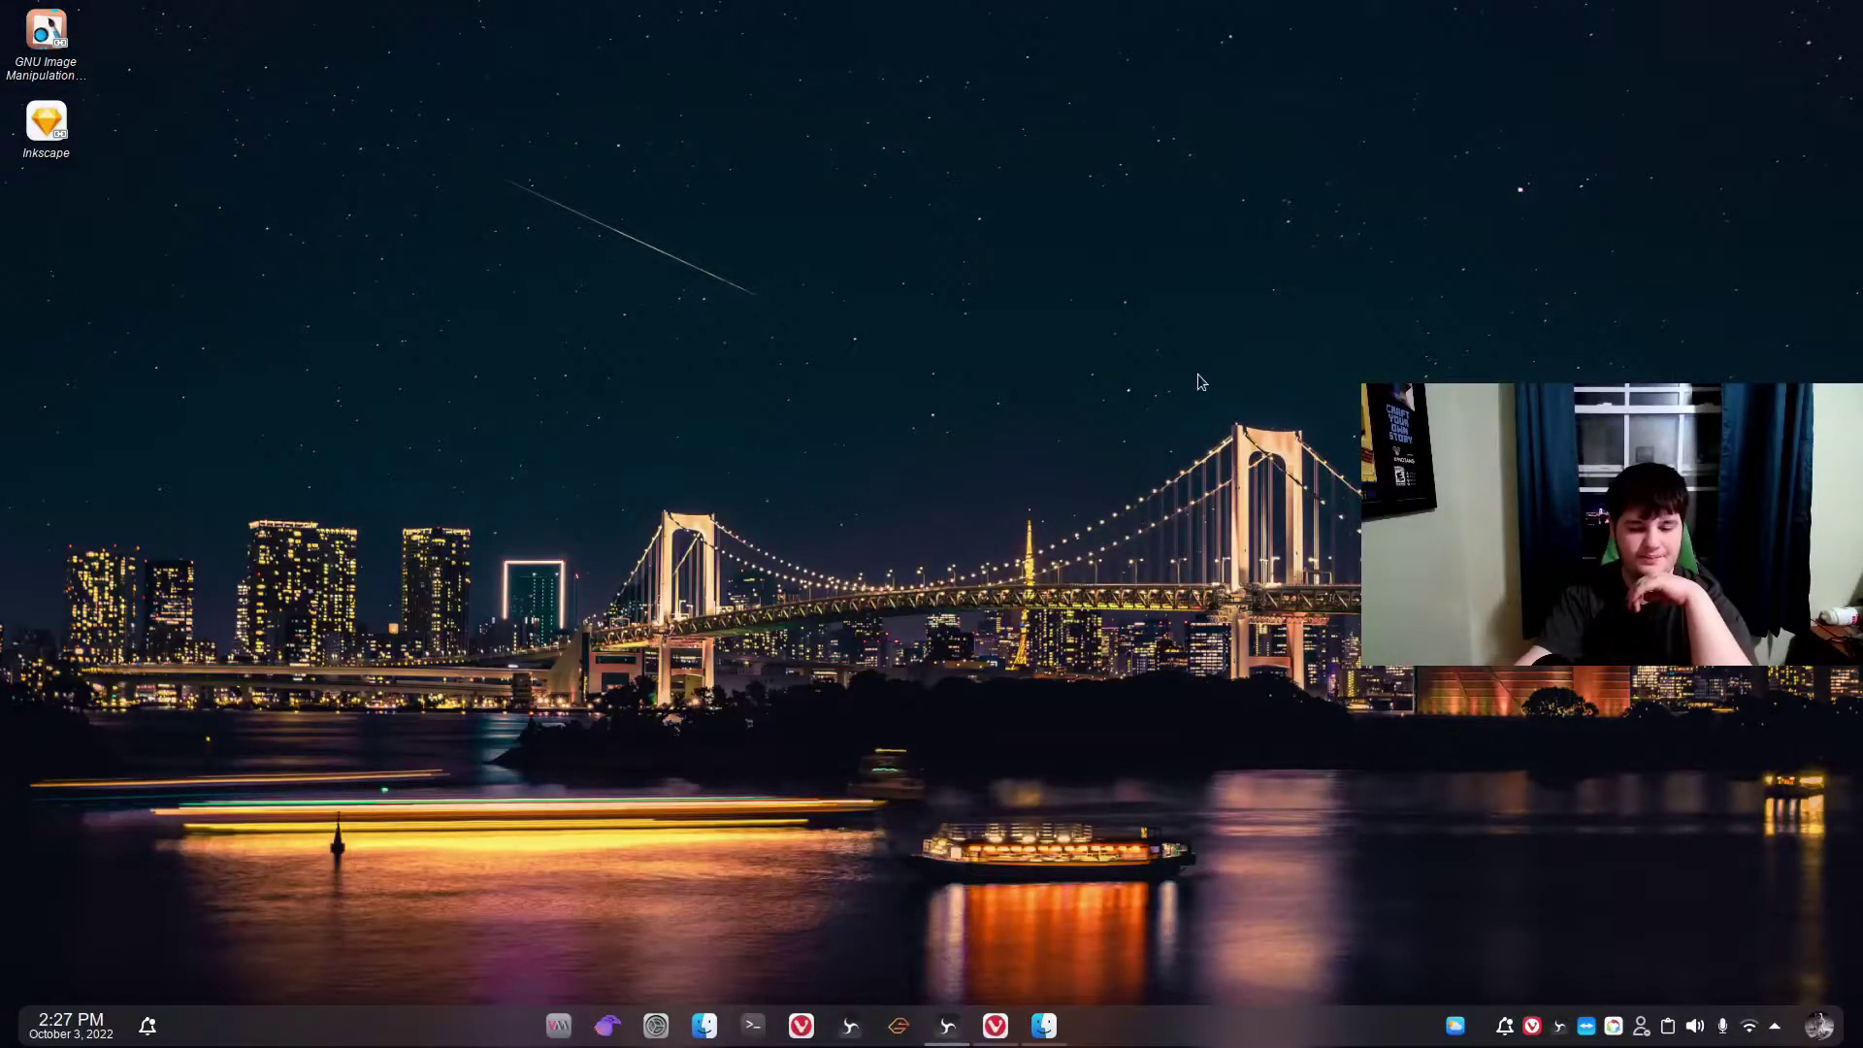
# Drag a selection rectangle across the empty desktop.
pyautogui.moveTo(1198, 375); pyautogui.dragTo(970, 591)
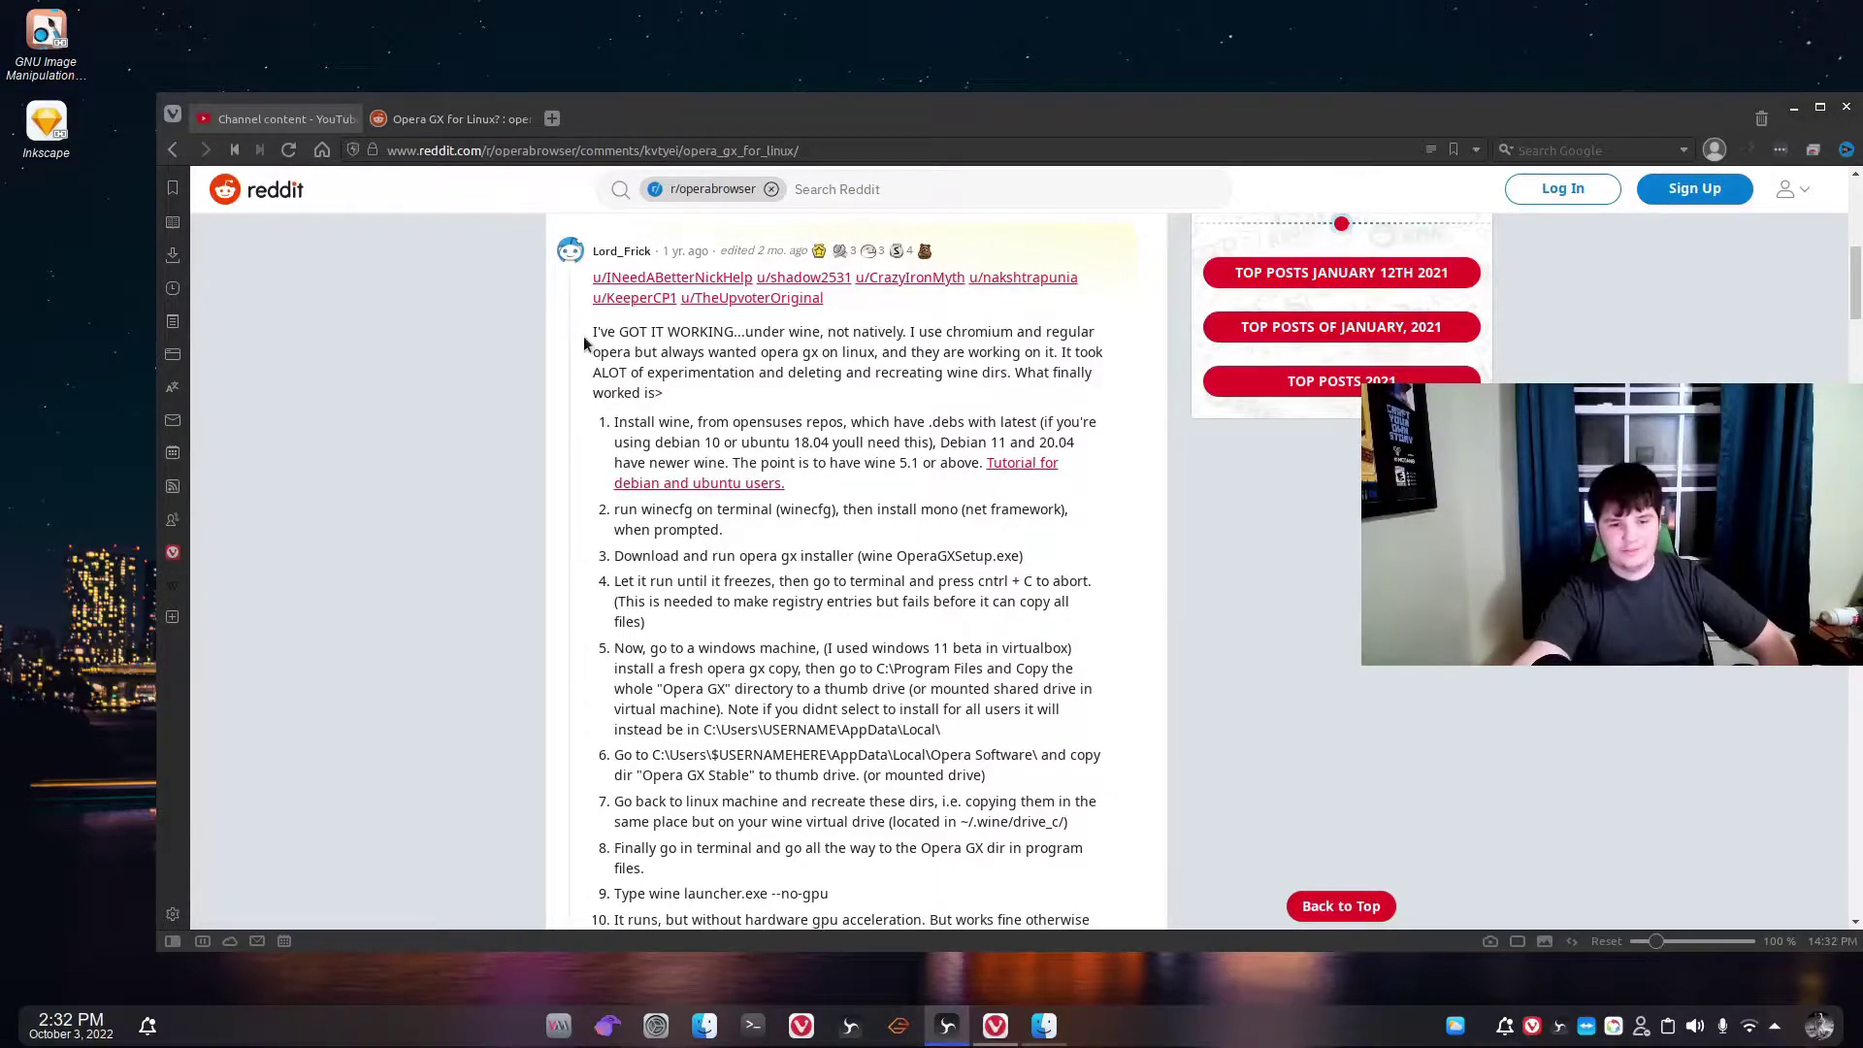
pyautogui.moveTo(592, 333); pyautogui.dragTo(670, 393)
pyautogui.click(686, 374)
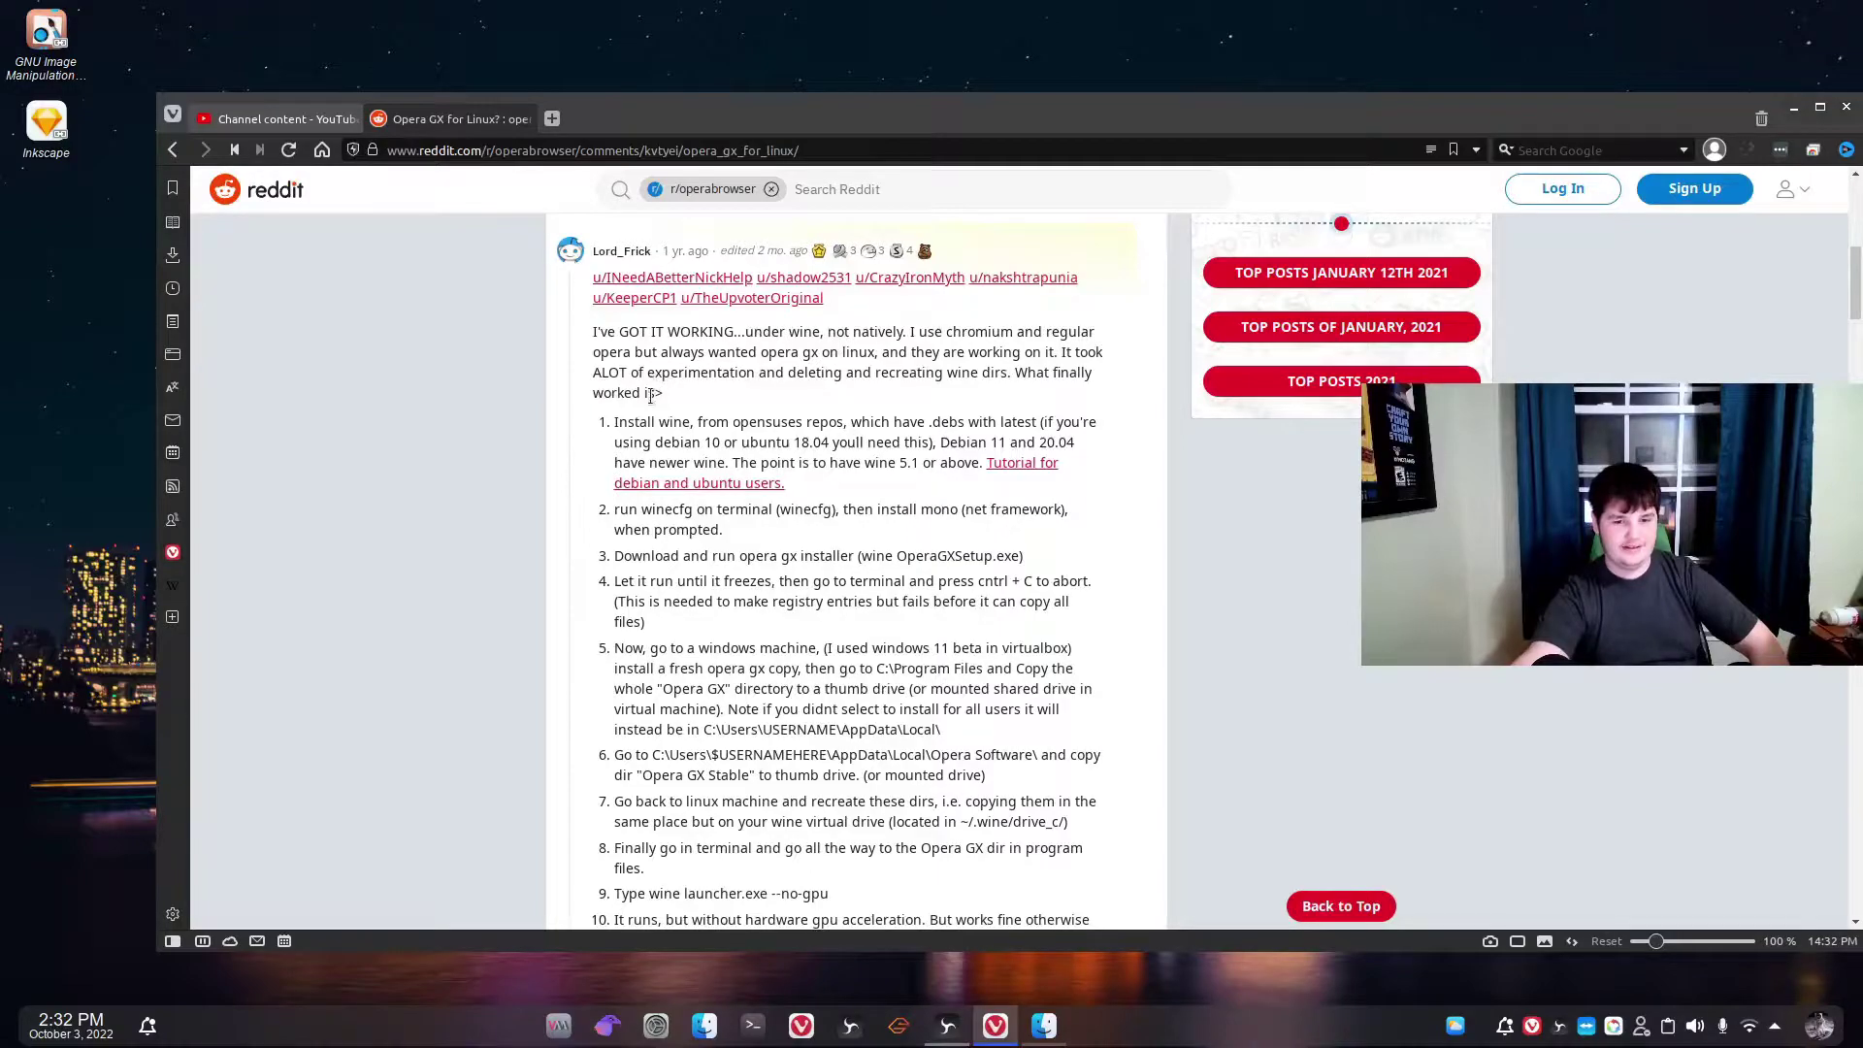
pyautogui.scroll(-3, 650, 396)
pyautogui.scroll(1, 663, 369)
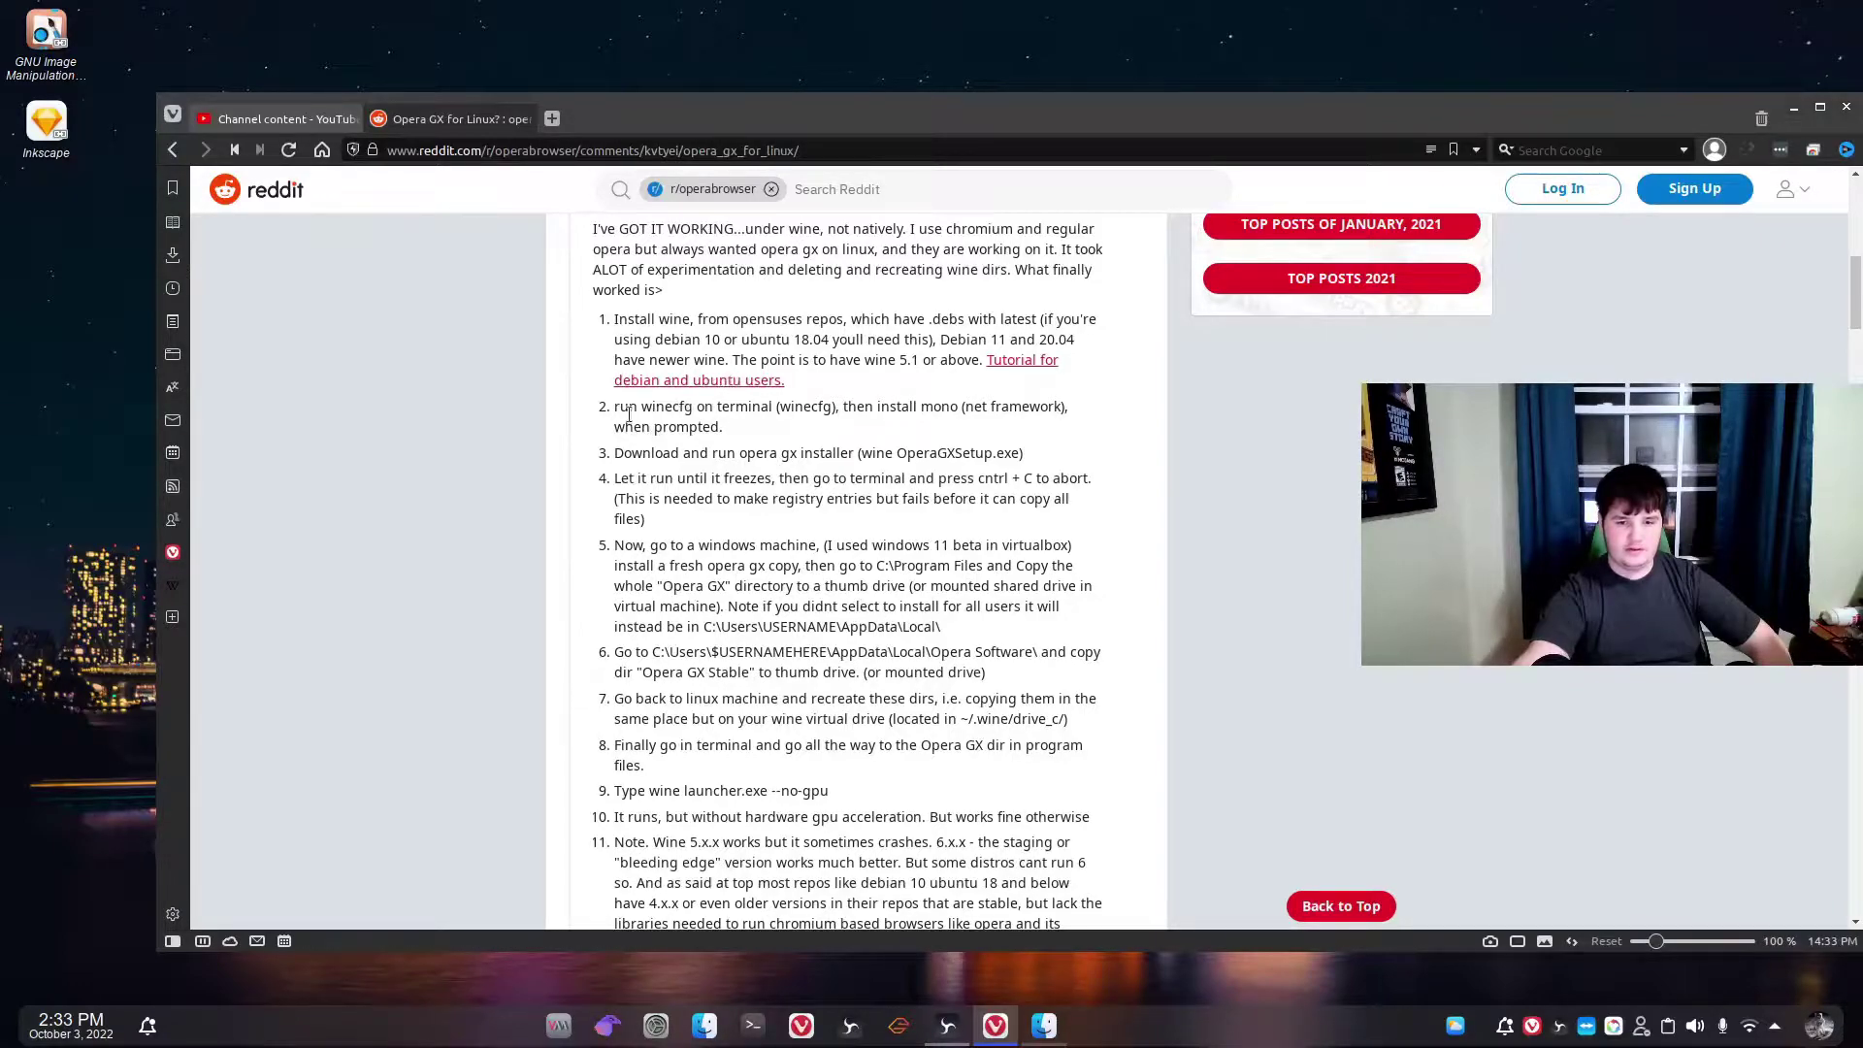
pyautogui.scroll(-2, 665, 345)
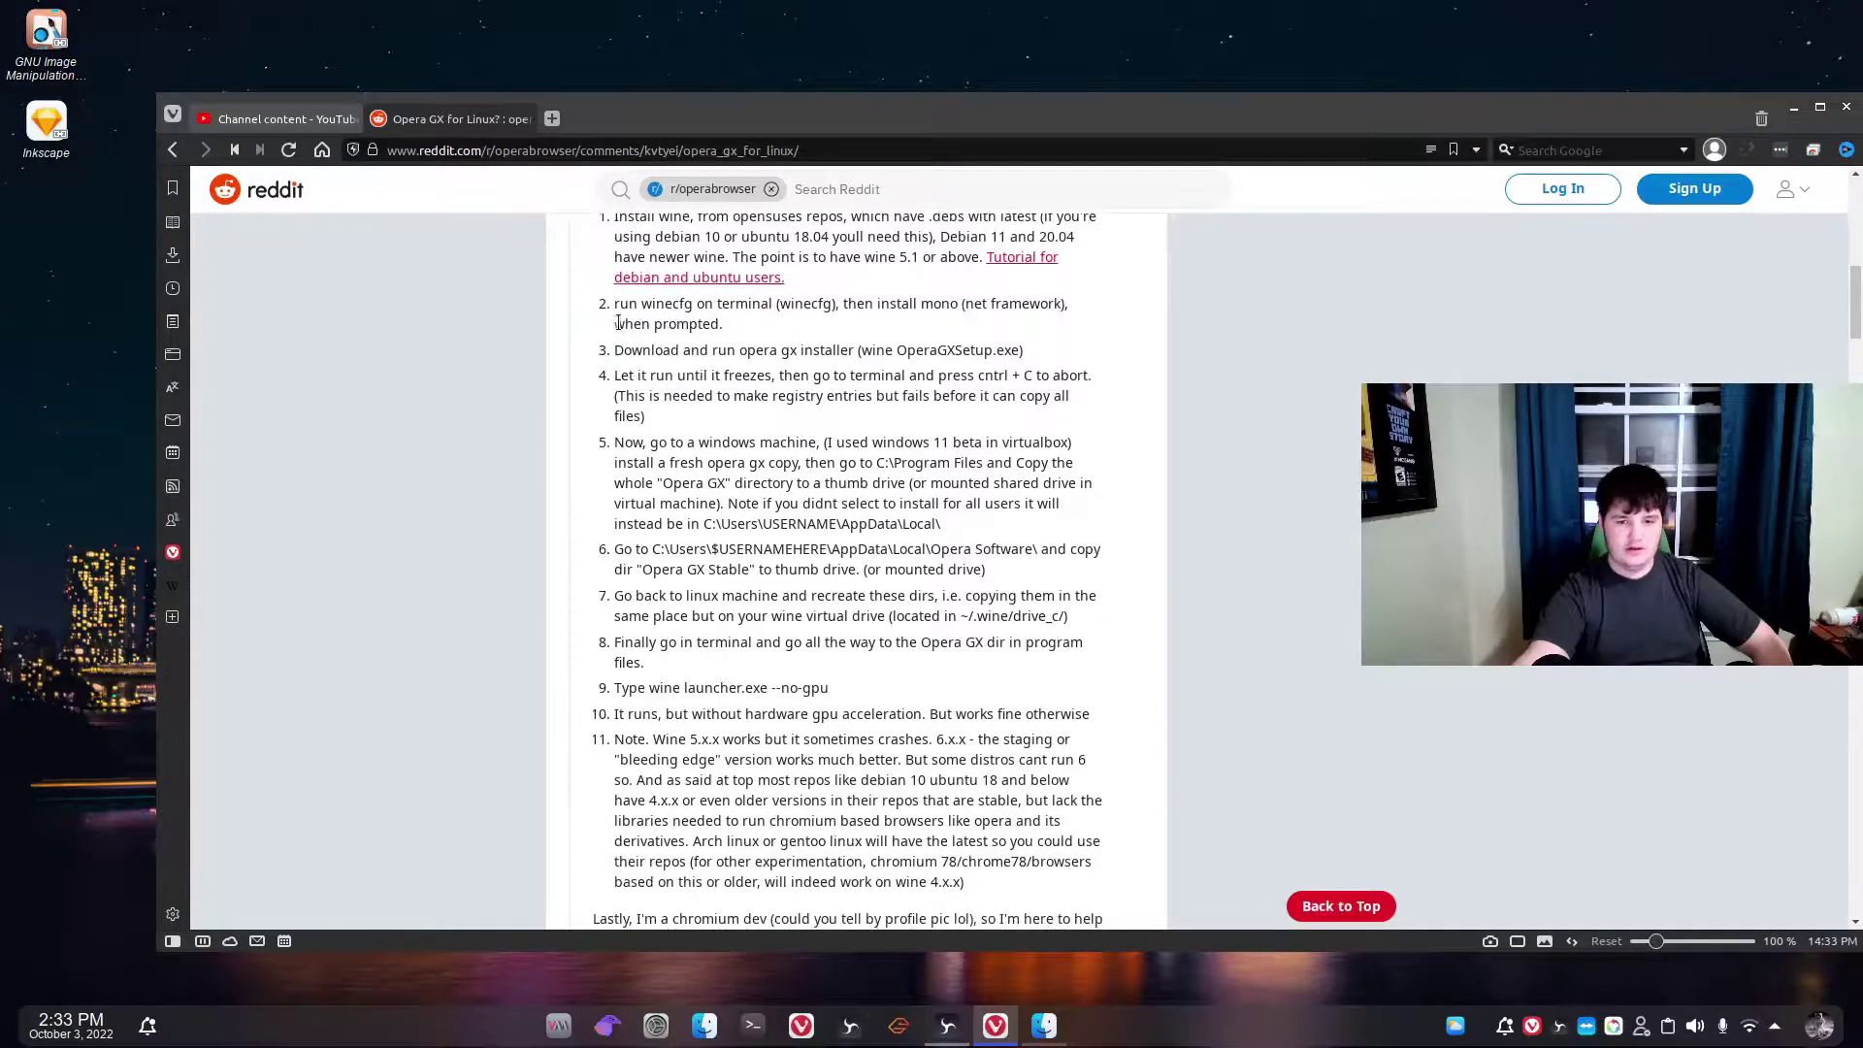
pyautogui.moveTo(615, 310); pyautogui.dragTo(652, 323)
pyautogui.click(652, 319)
pyautogui.press('super')
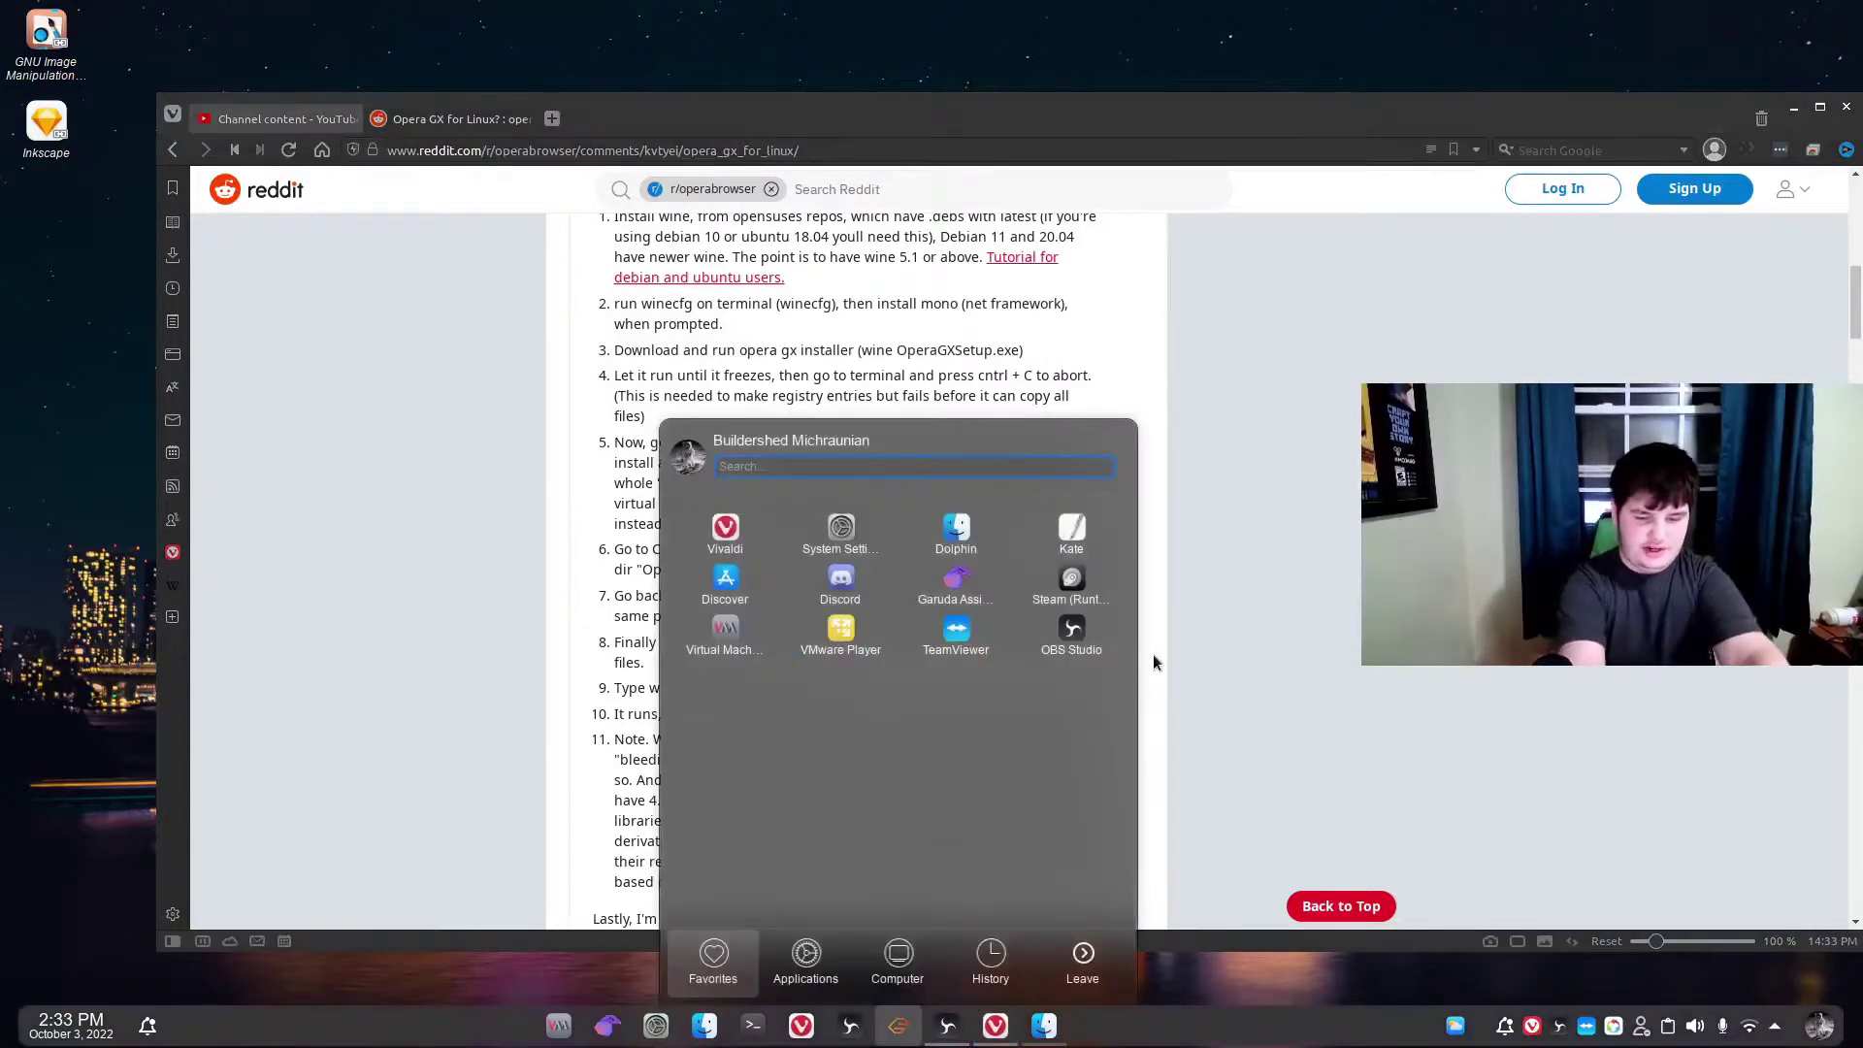
pyautogui.write('wine')
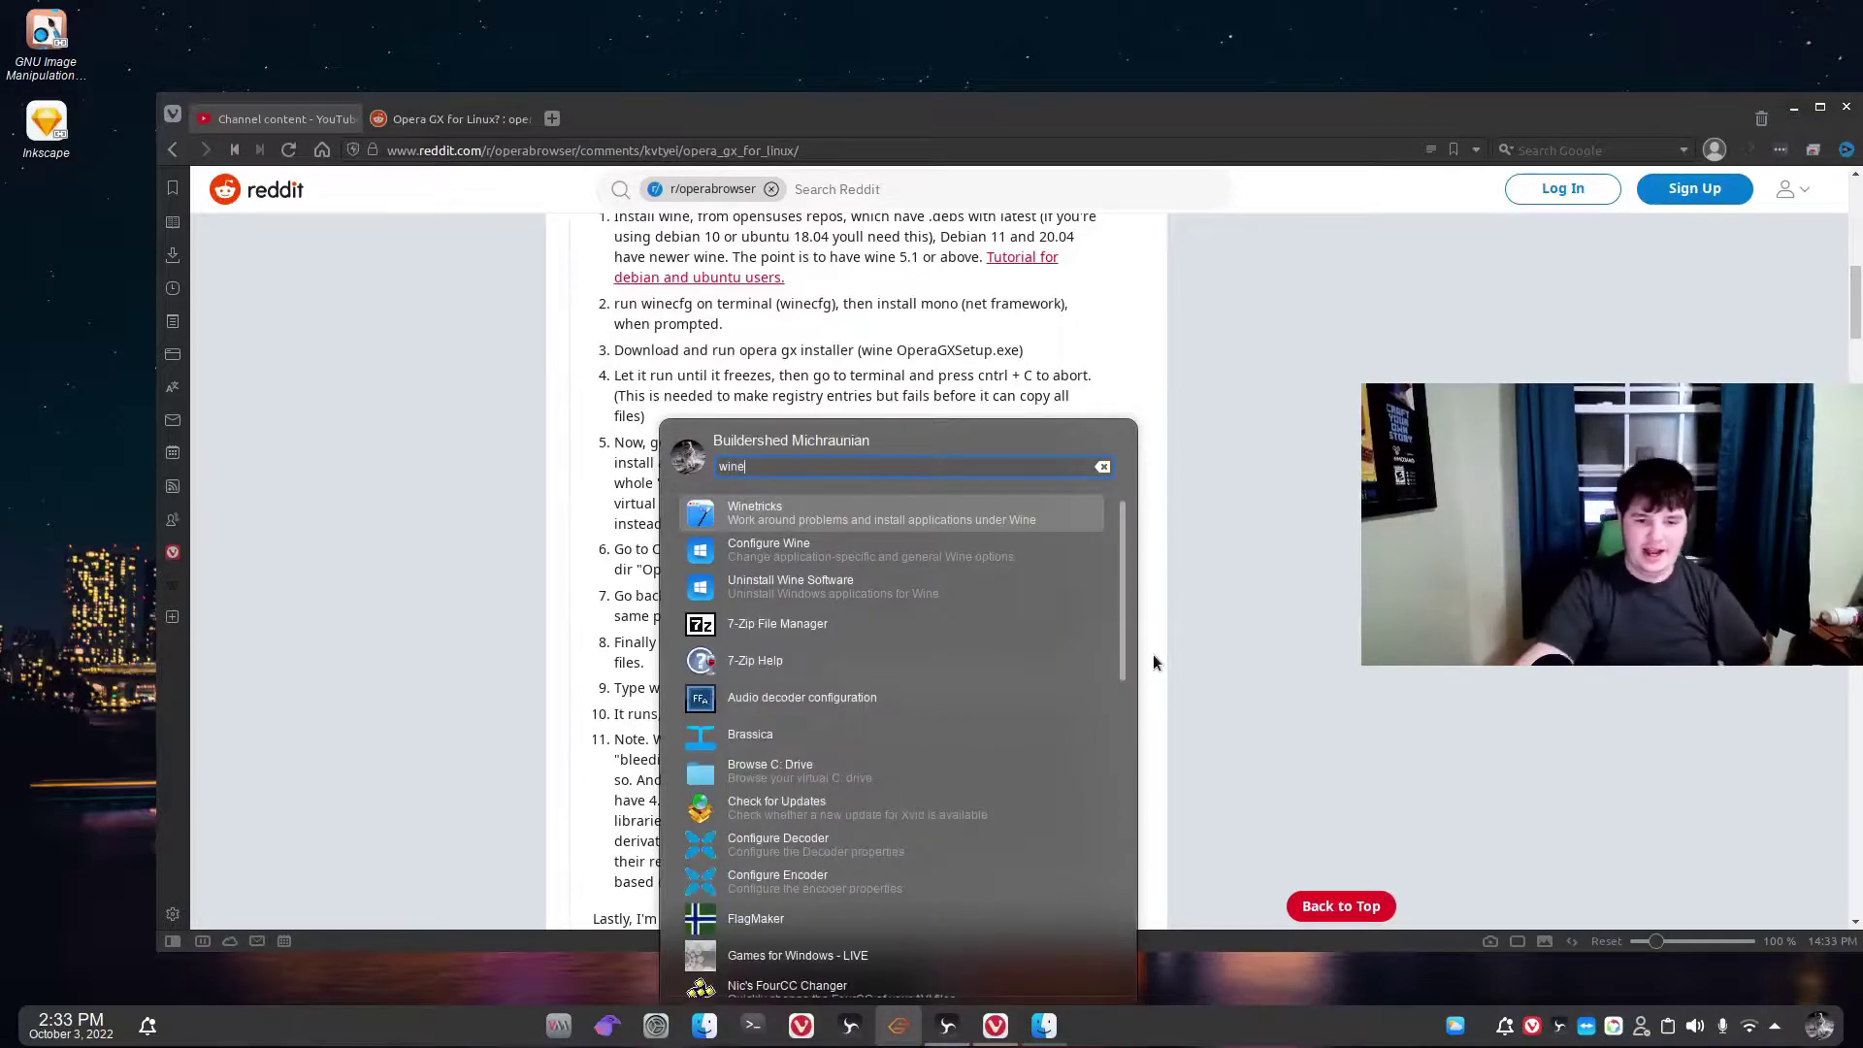
pyautogui.click(1000, 561)
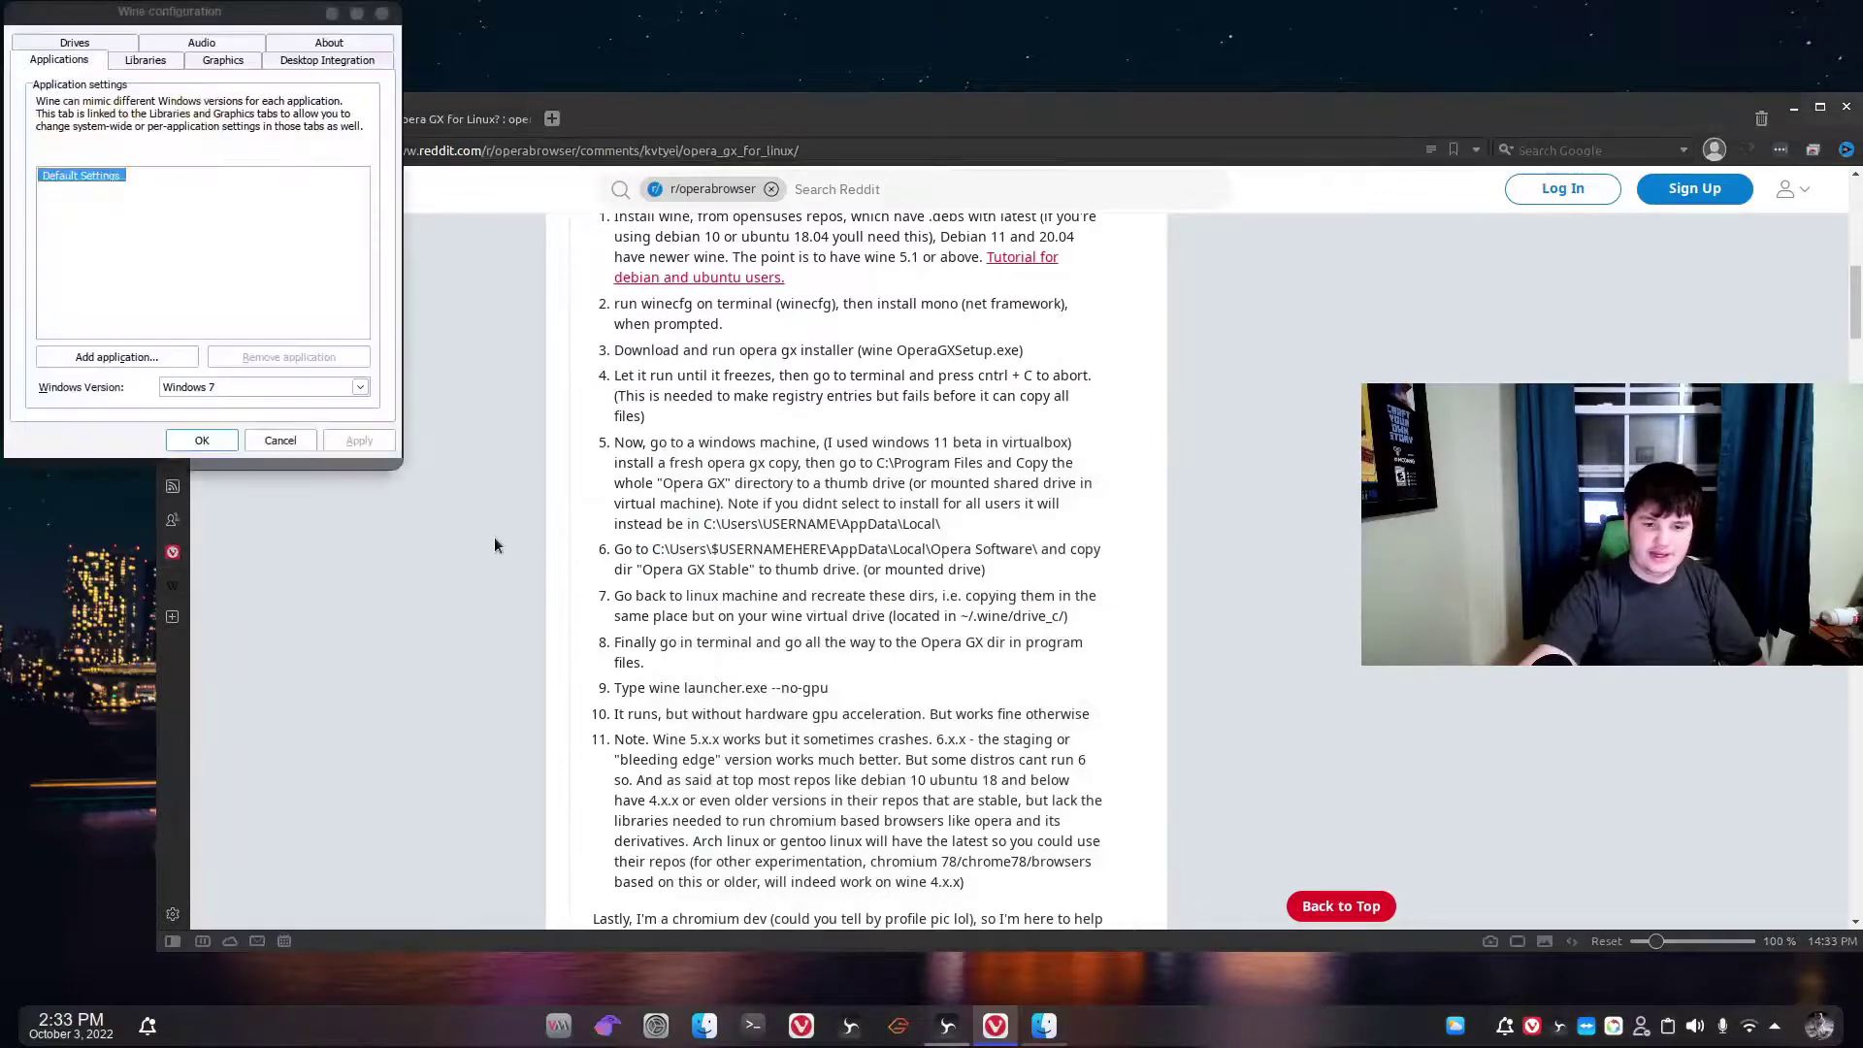
pyautogui.click(261, 440)
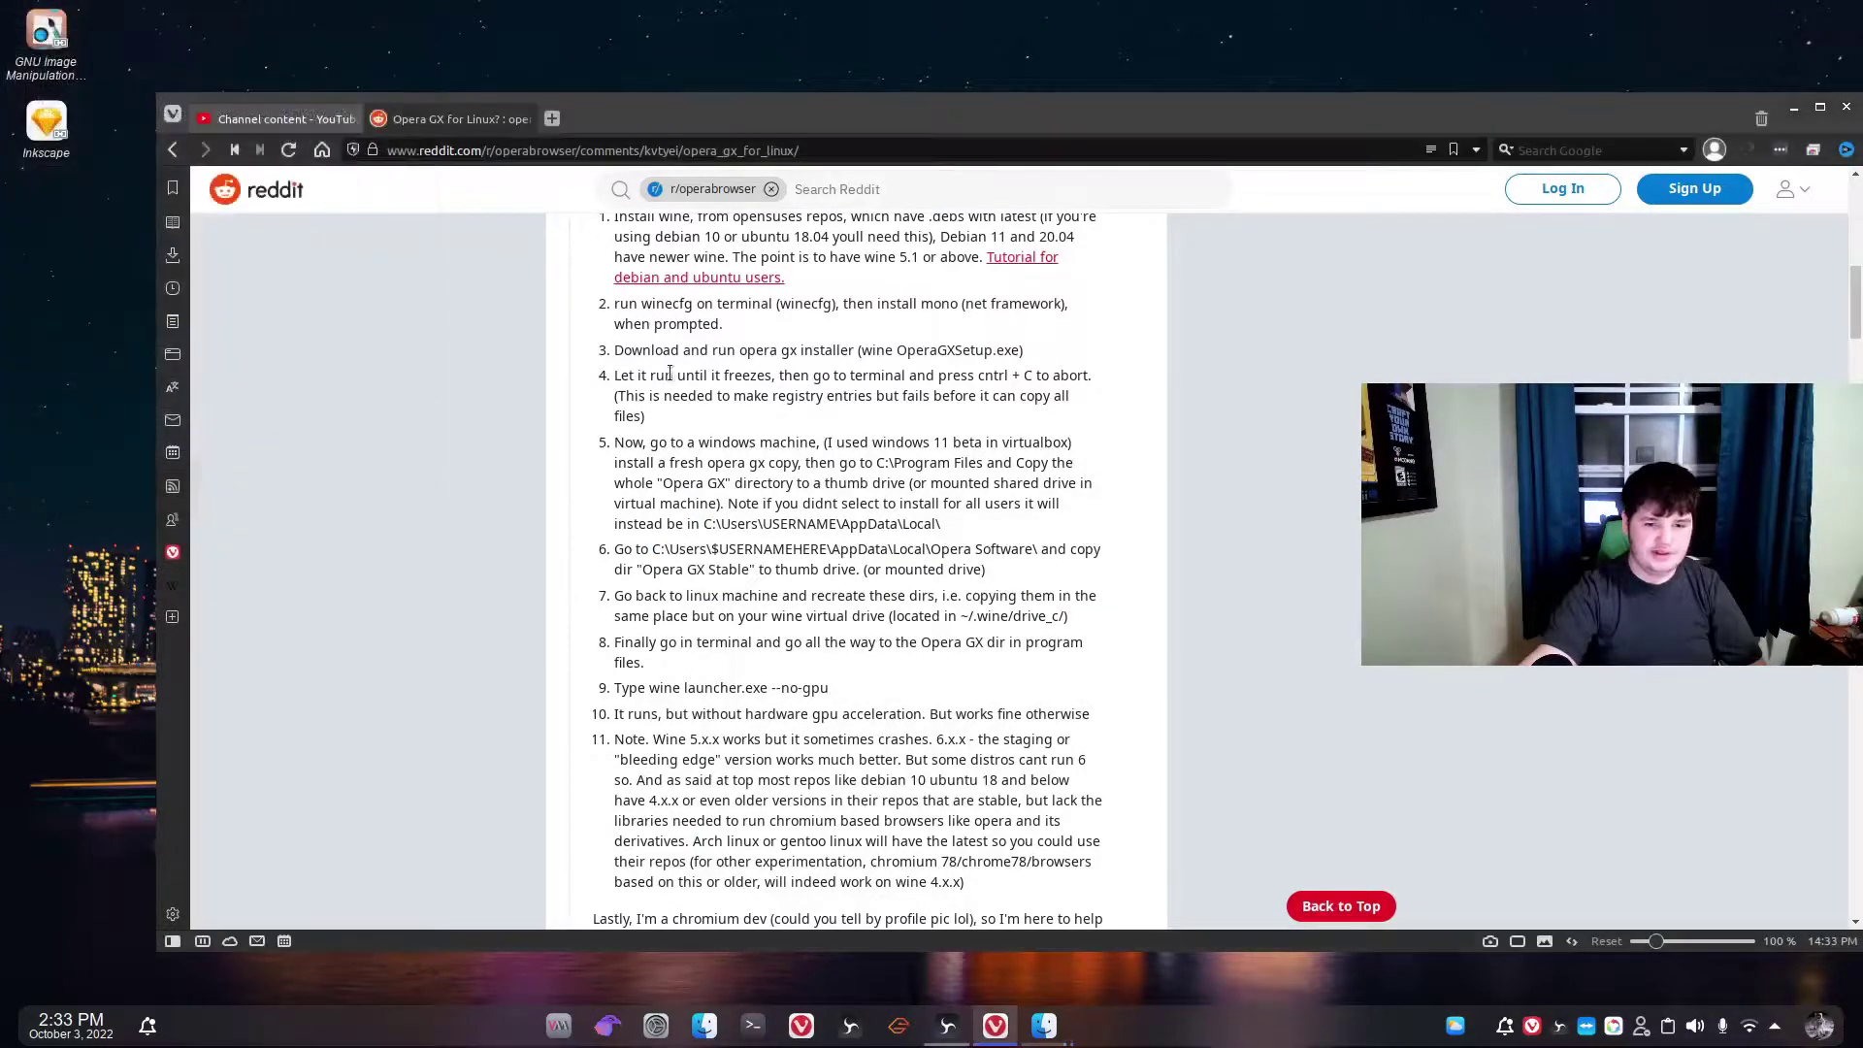
pyautogui.scroll(-2, 640, 330)
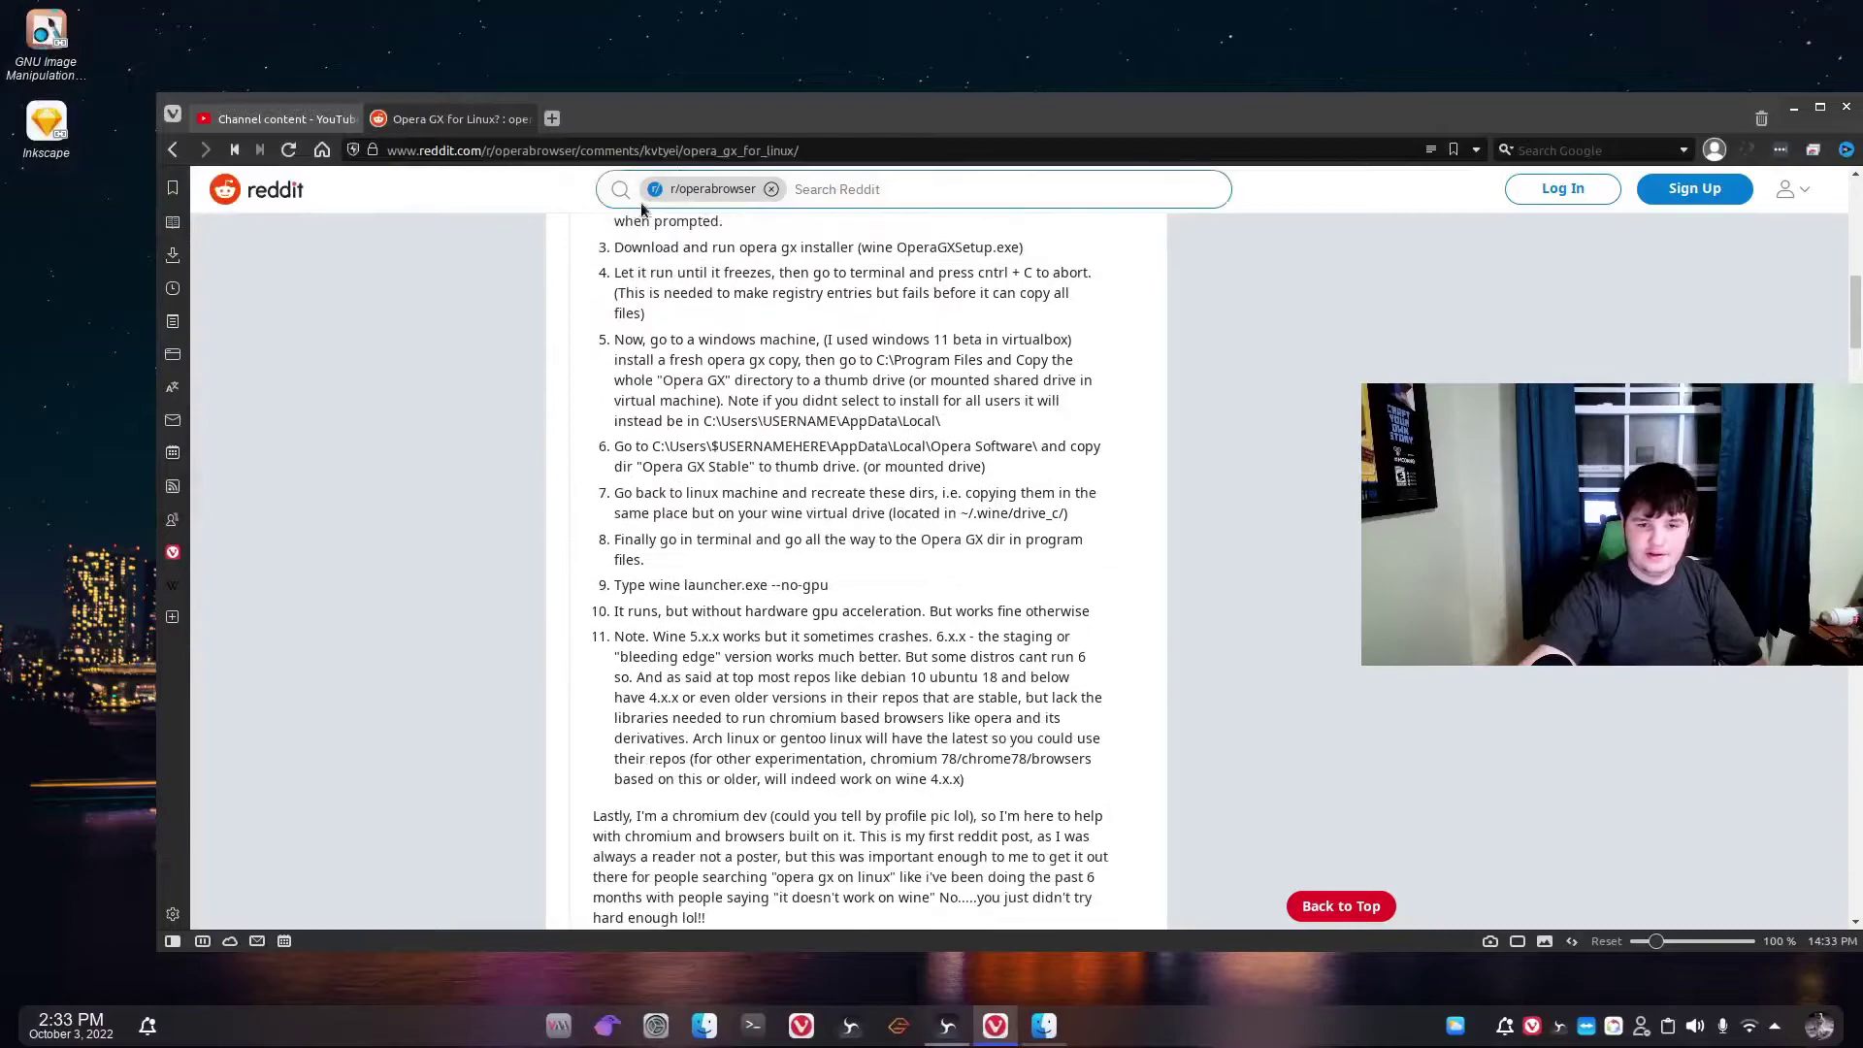
pyautogui.scroll(2, 776, 237)
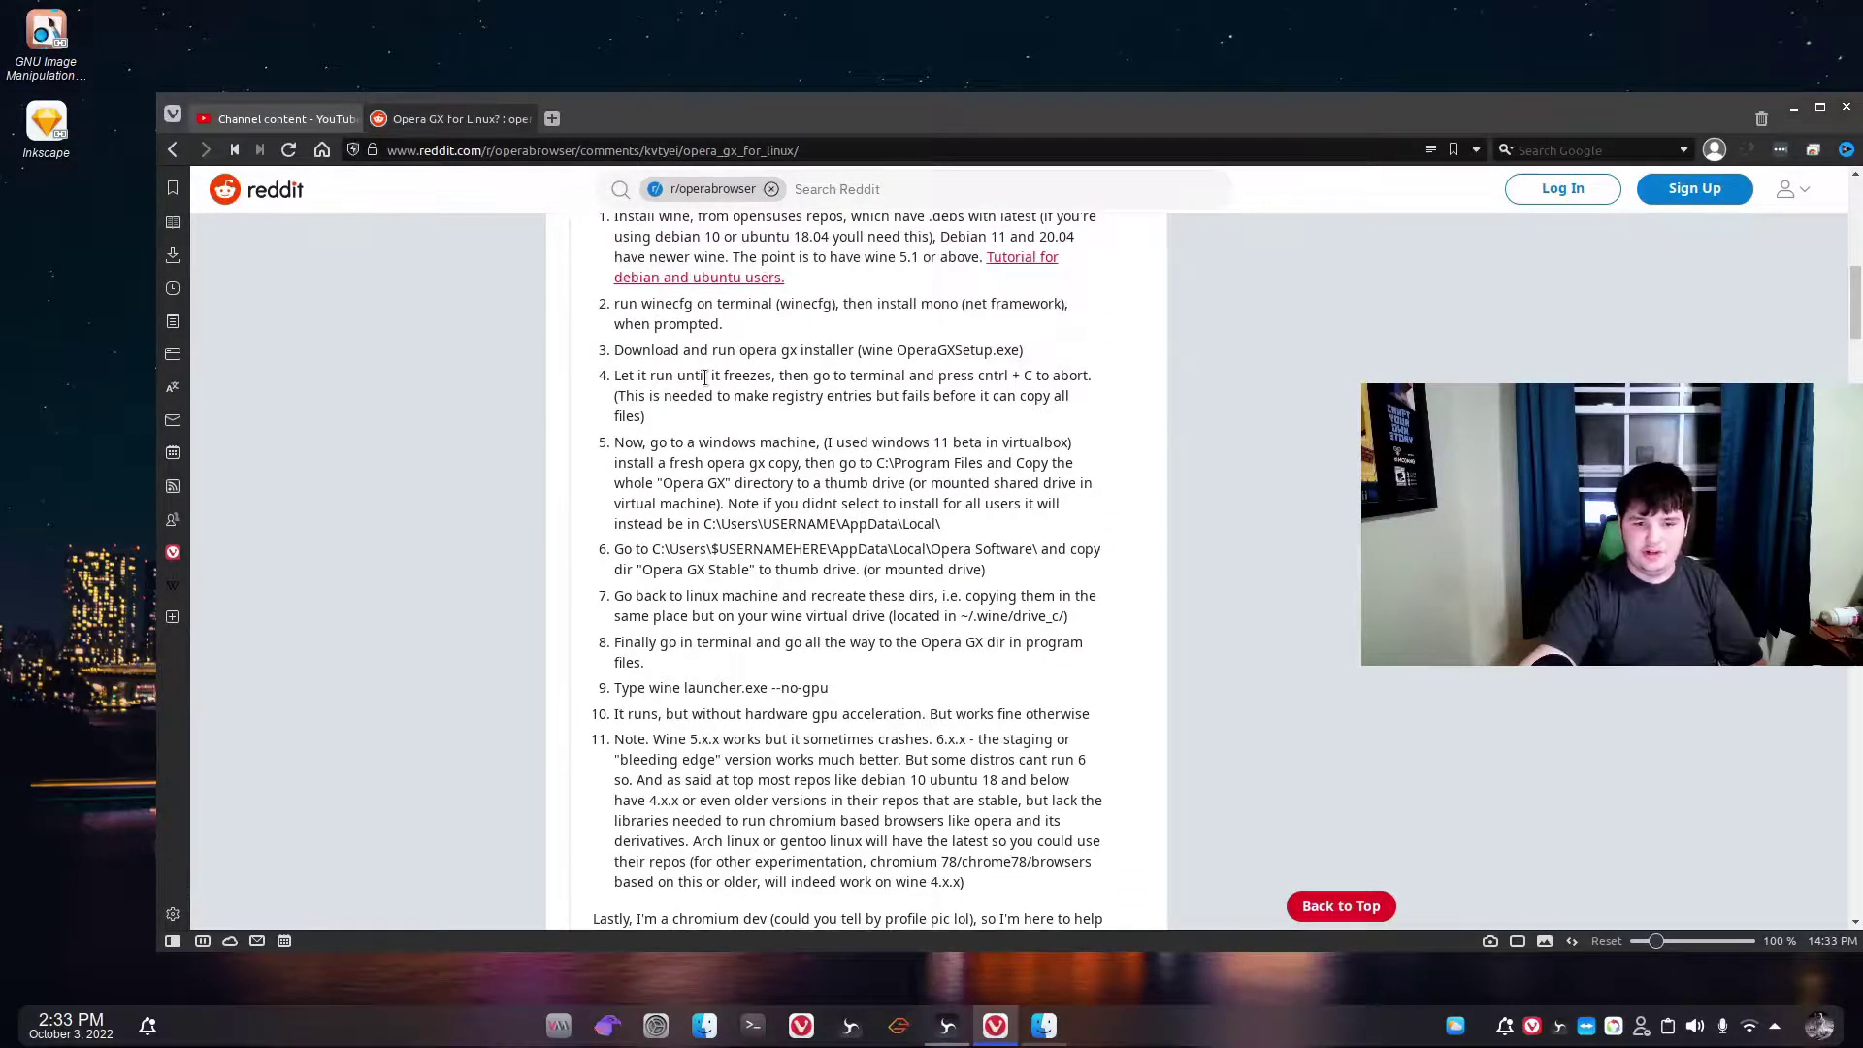
# In a new tab, load opera.com/gx, accept cookies, and download the Opera GX installer.
pyautogui.click(553, 118)
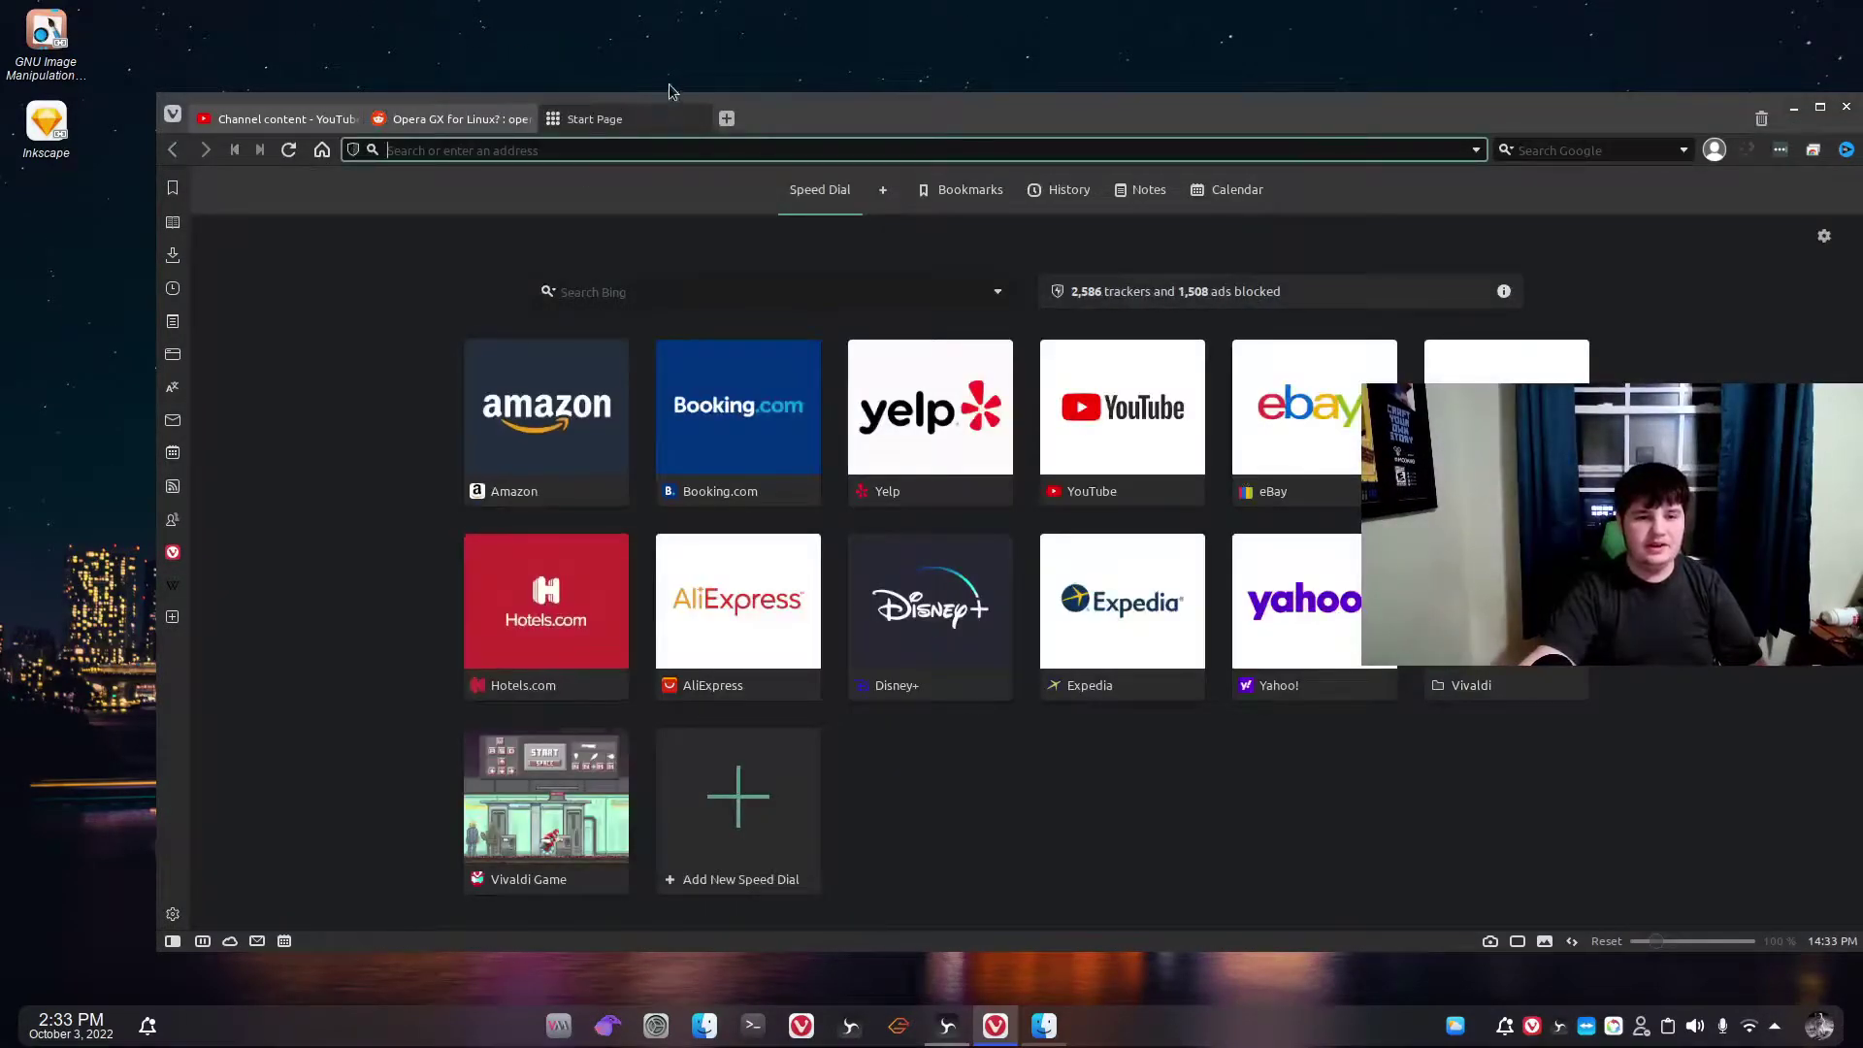
pyautogui.write('opera.com/gx')
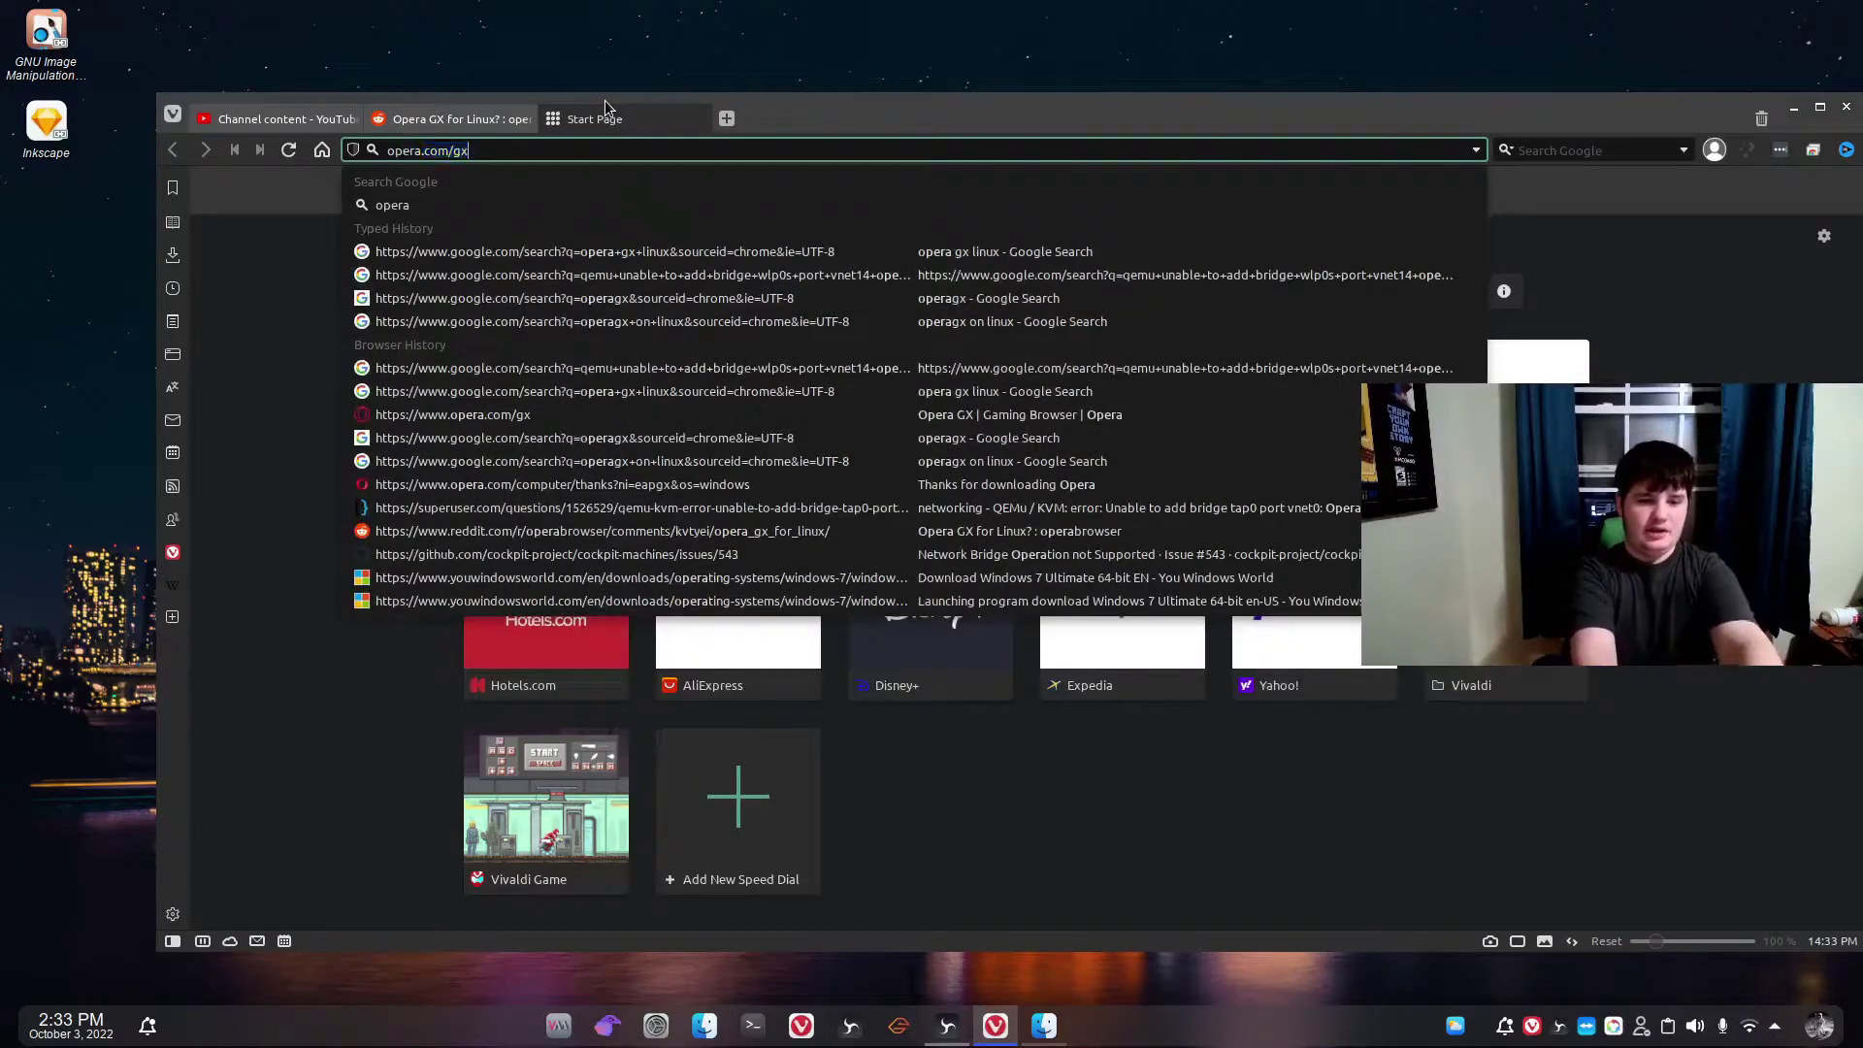
pyautogui.press('Return')
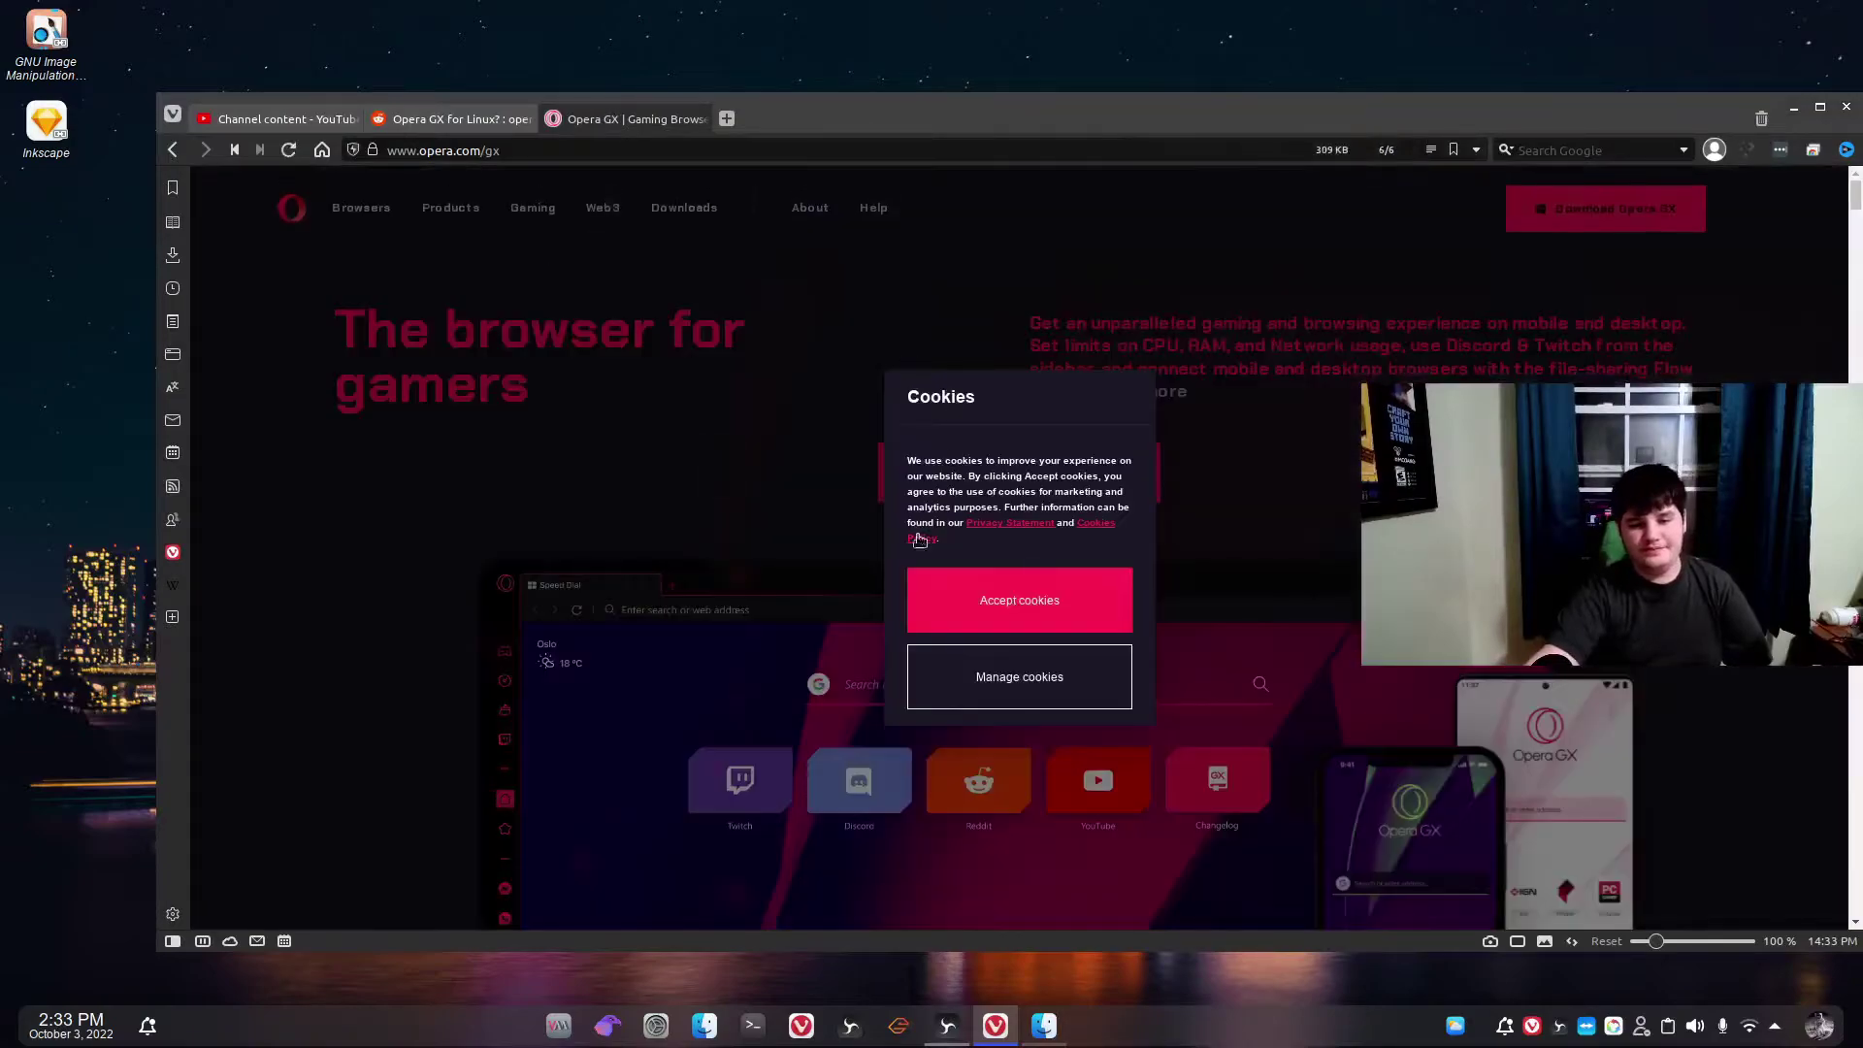
pyautogui.click(948, 611)
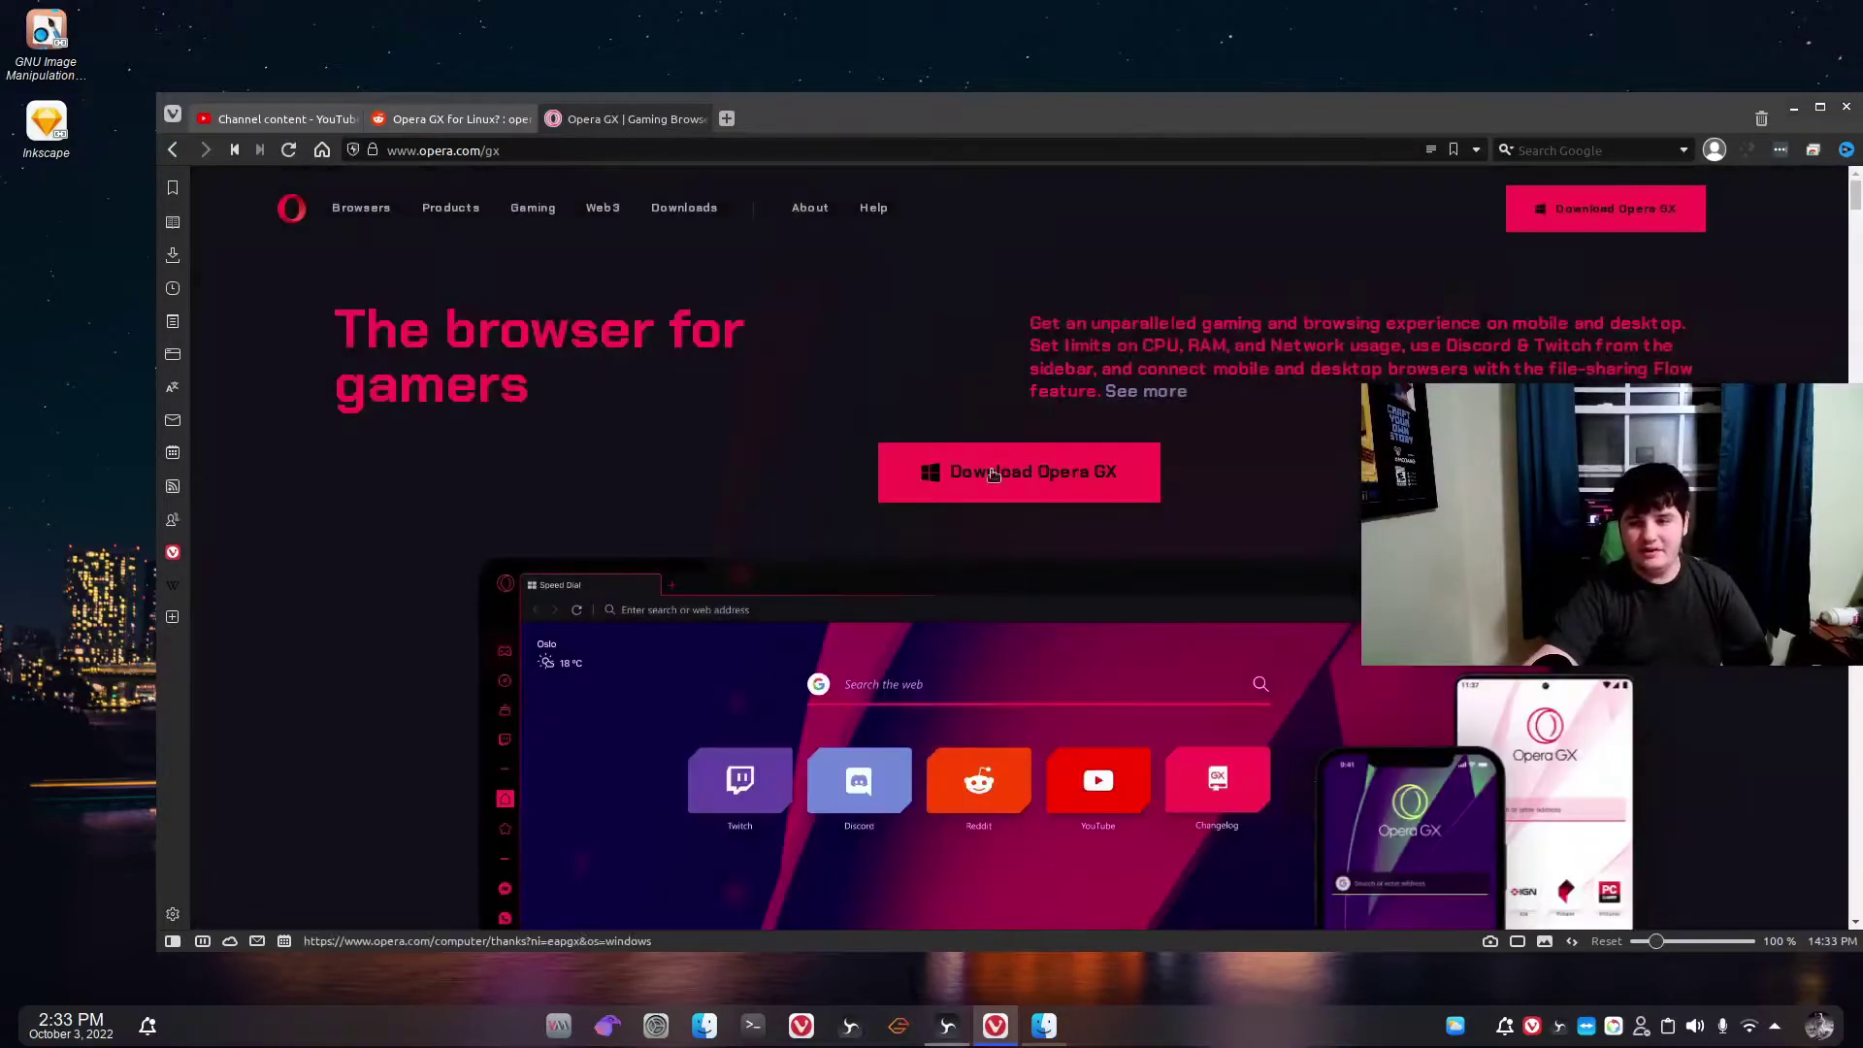
pyautogui.click(1080, 478)
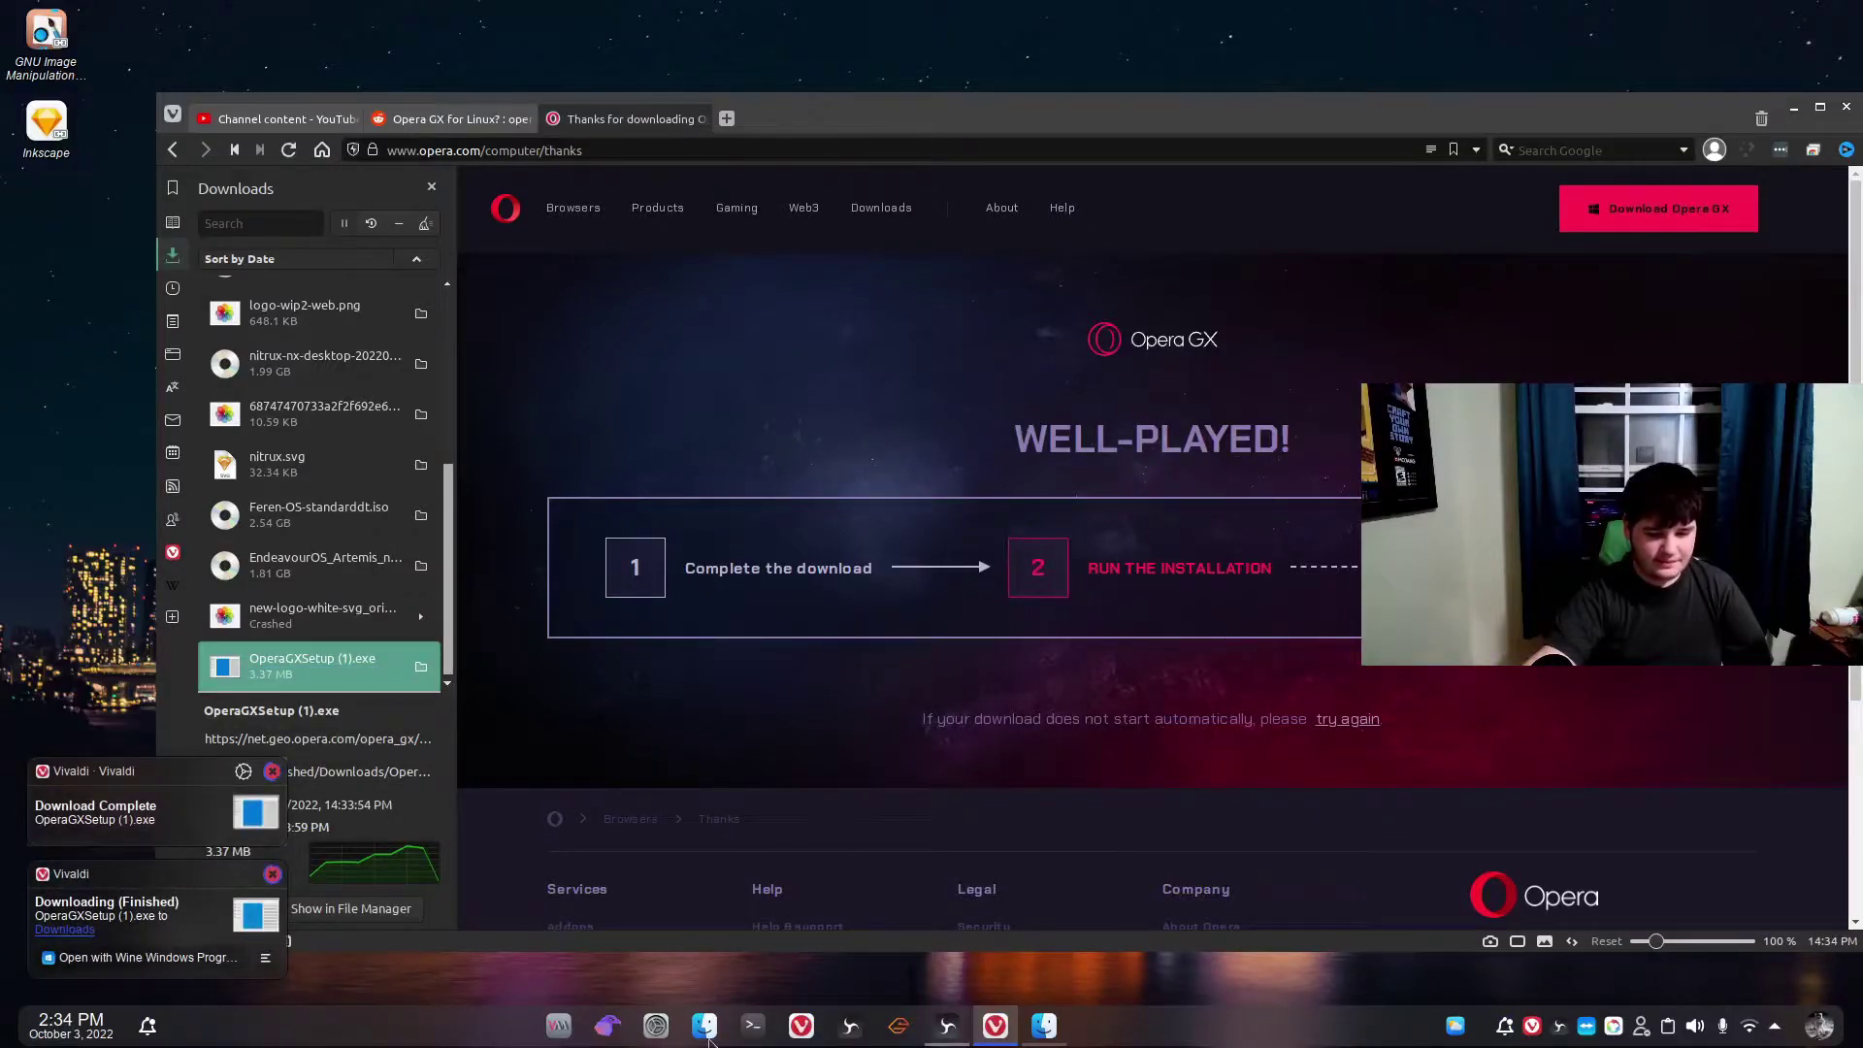
# Open the KDE Plasma application launcher from the taskbar.
pyautogui.click(905, 1024)
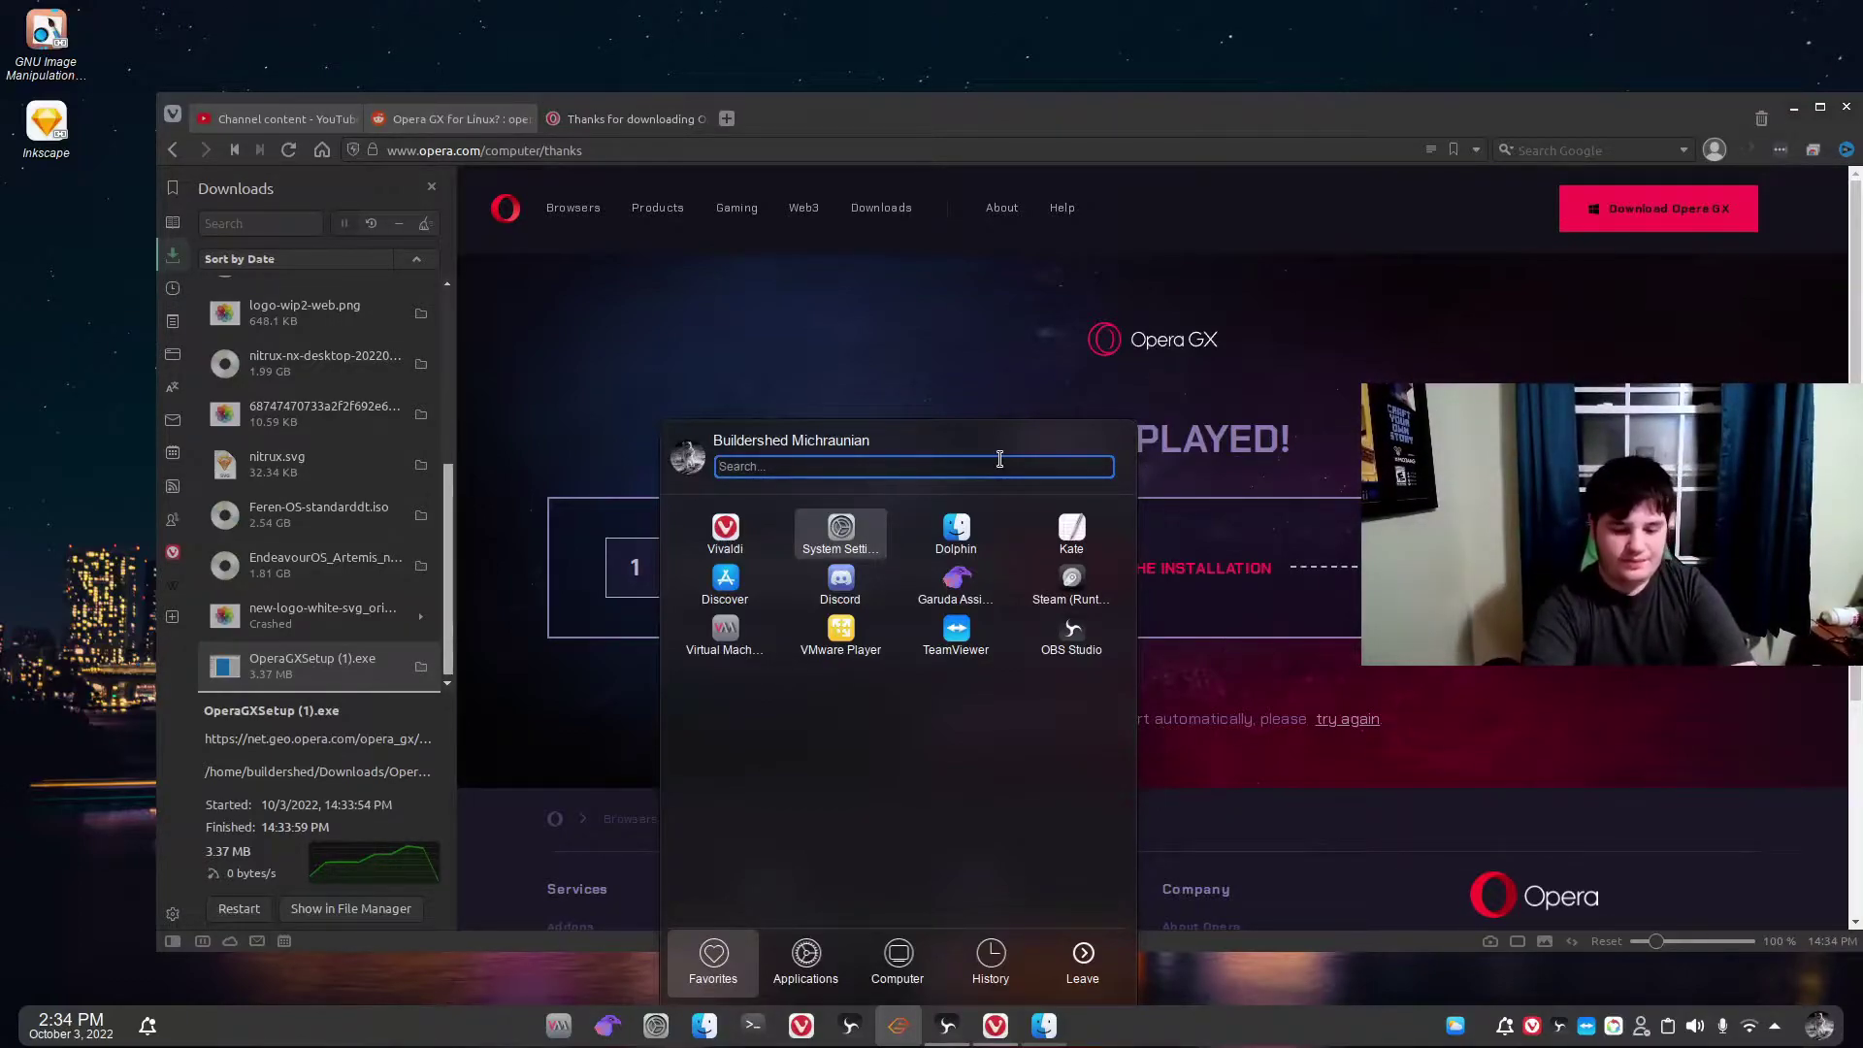
# Search 'wine' in the launcher, clear it, and browse Applications to the Wine category.
pyautogui.write('wine')
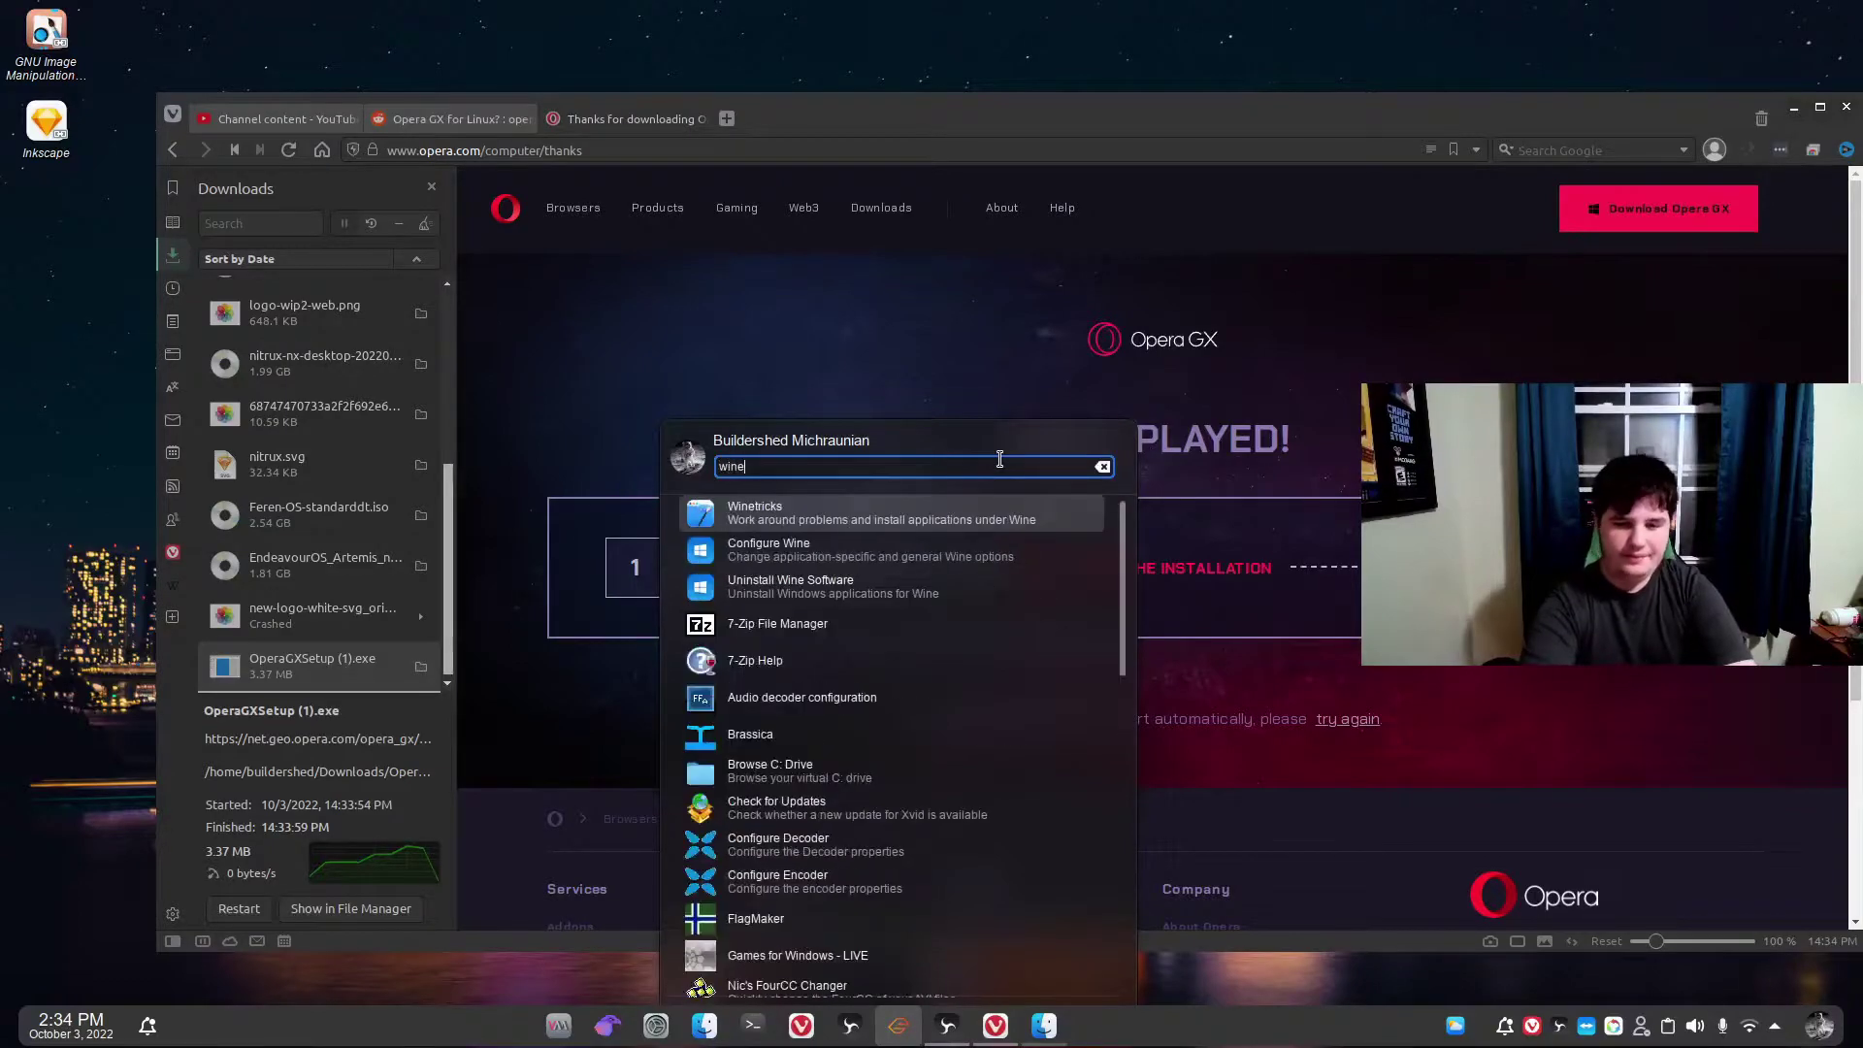
pyautogui.press('BackSpace')
pyautogui.press('BackSpace')
pyautogui.press('BackSpace')
pyautogui.press('BackSpace')
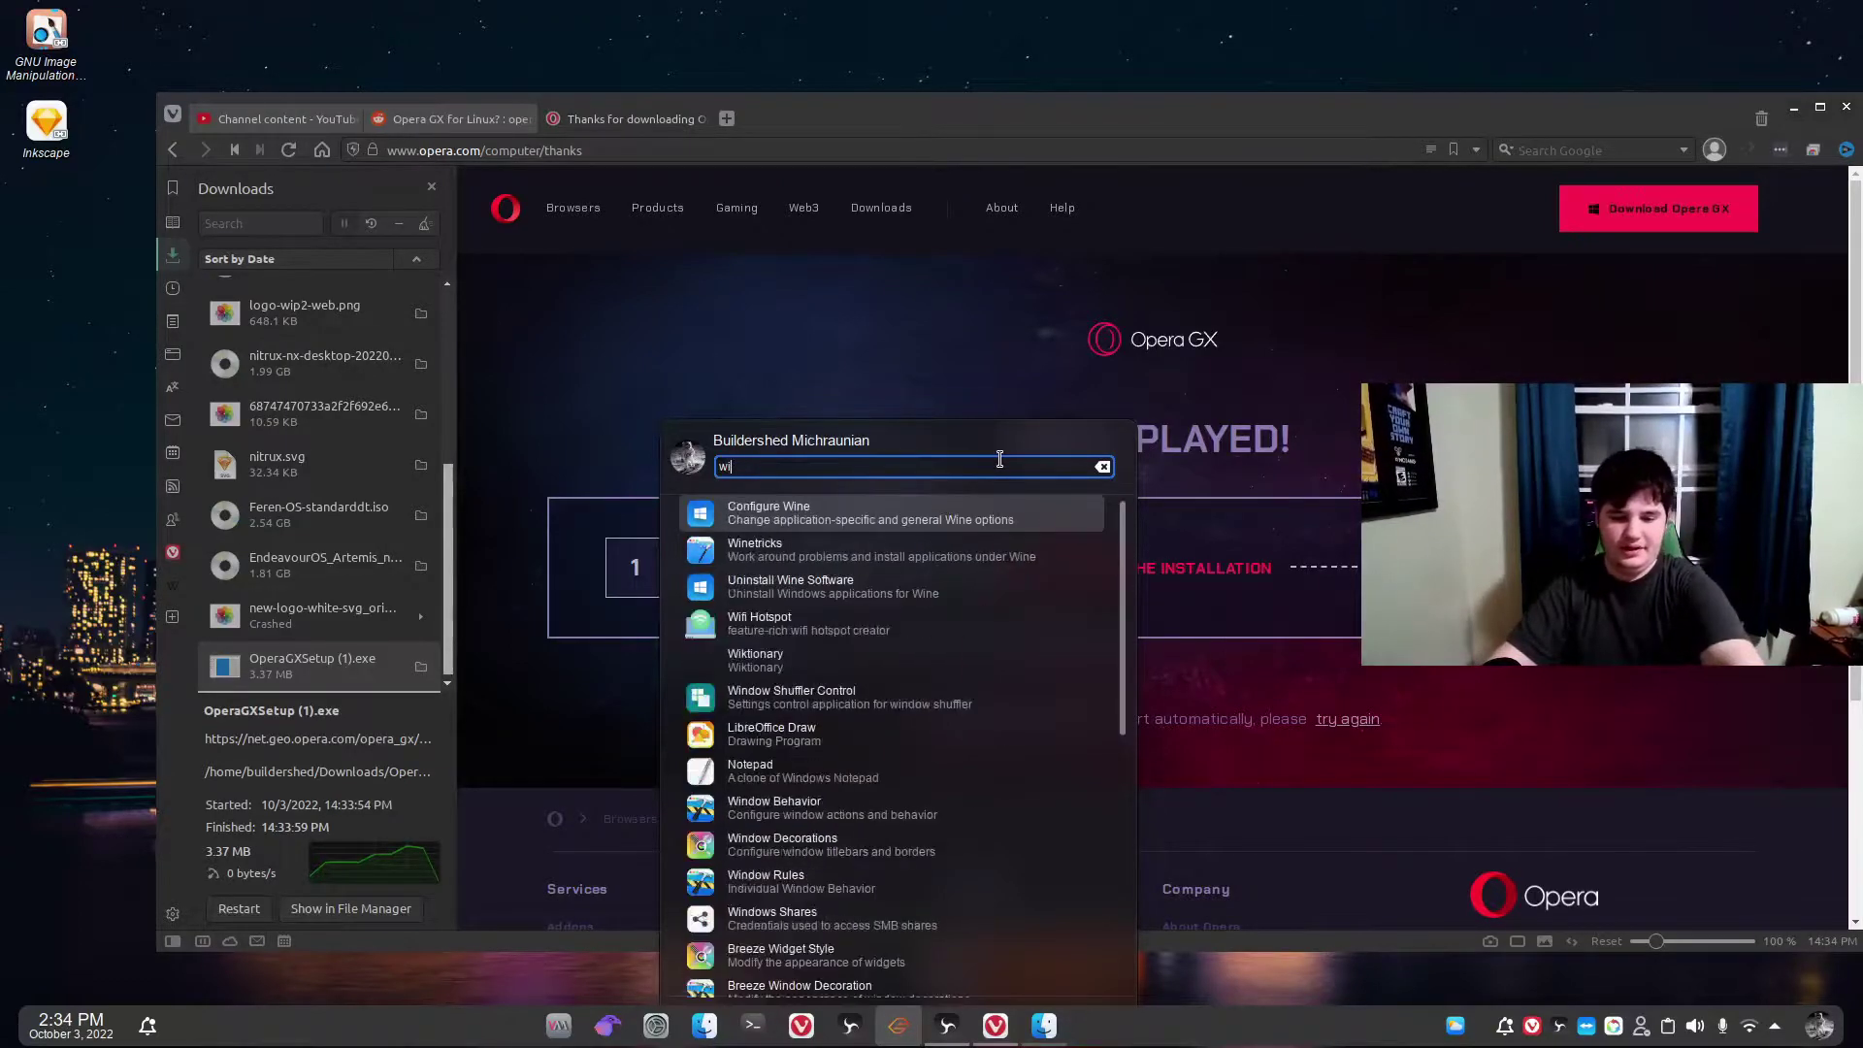
pyautogui.click(897, 956)
pyautogui.scroll(-3, 892, 853)
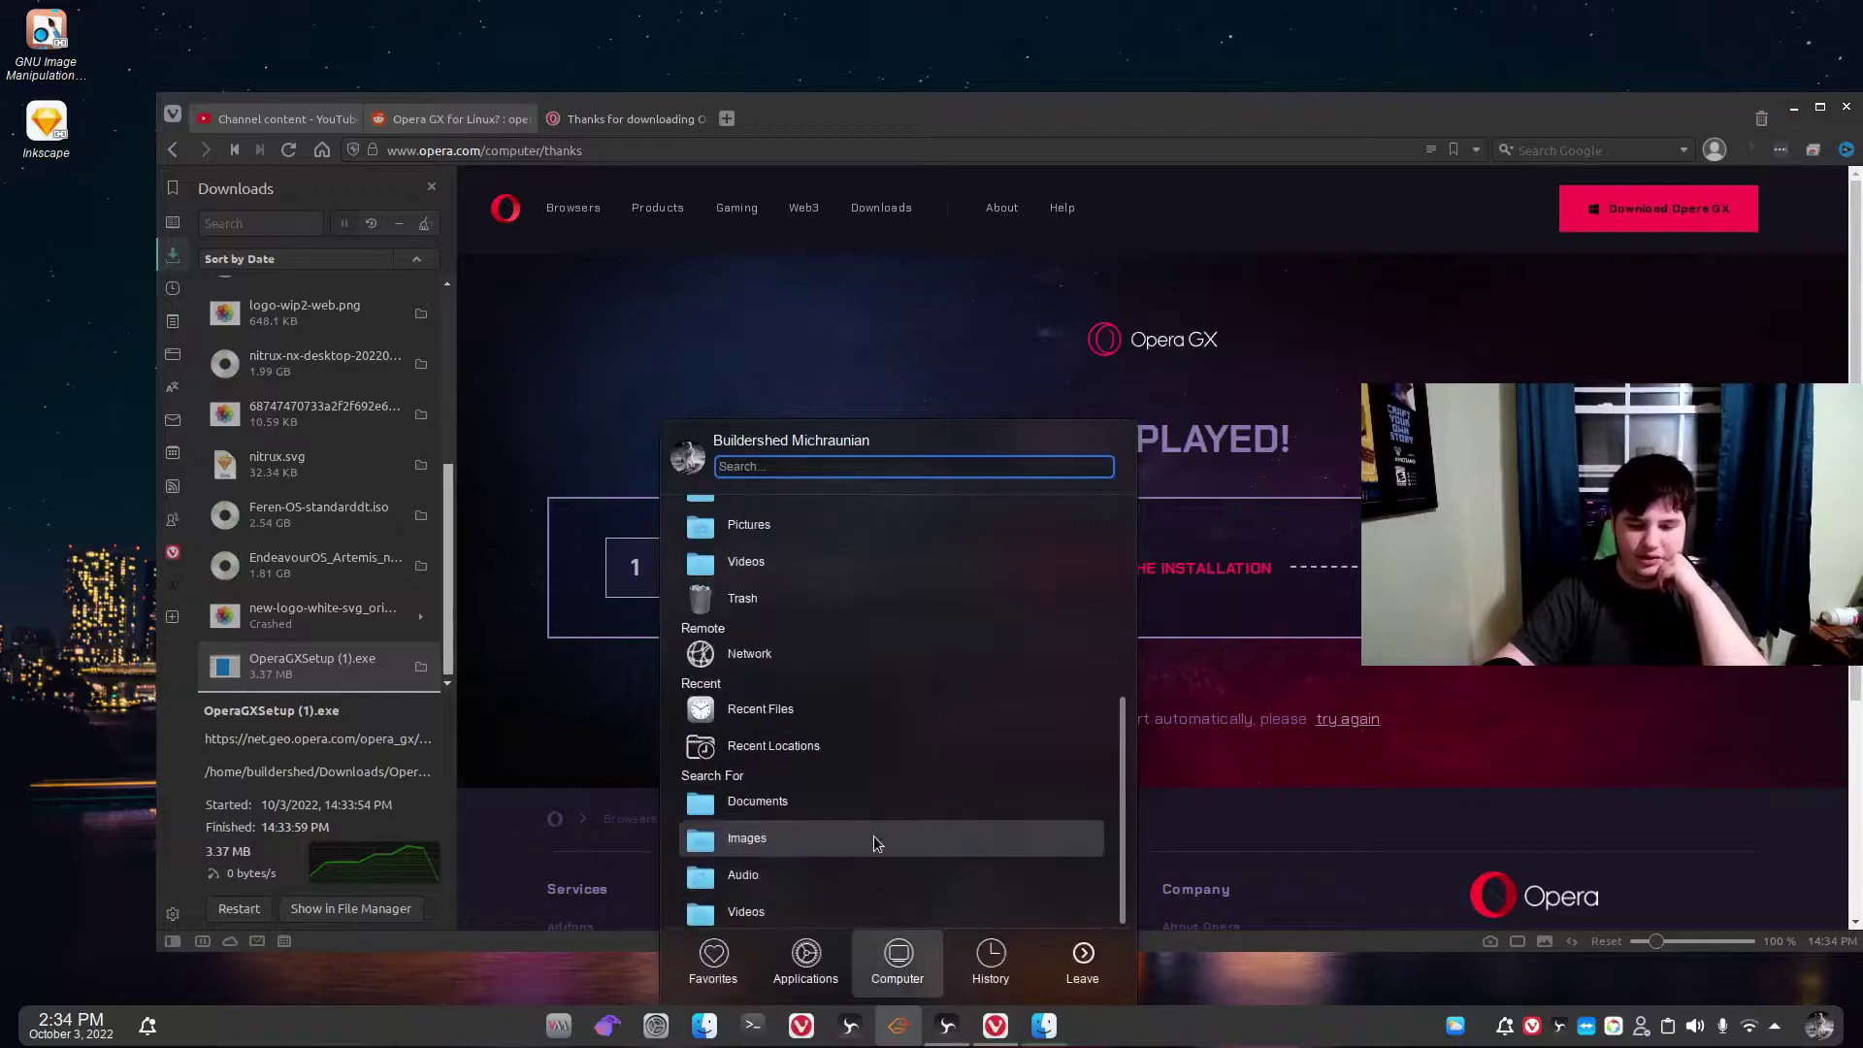
pyautogui.click(805, 960)
pyautogui.scroll(-1, 971, 737)
pyautogui.click(892, 878)
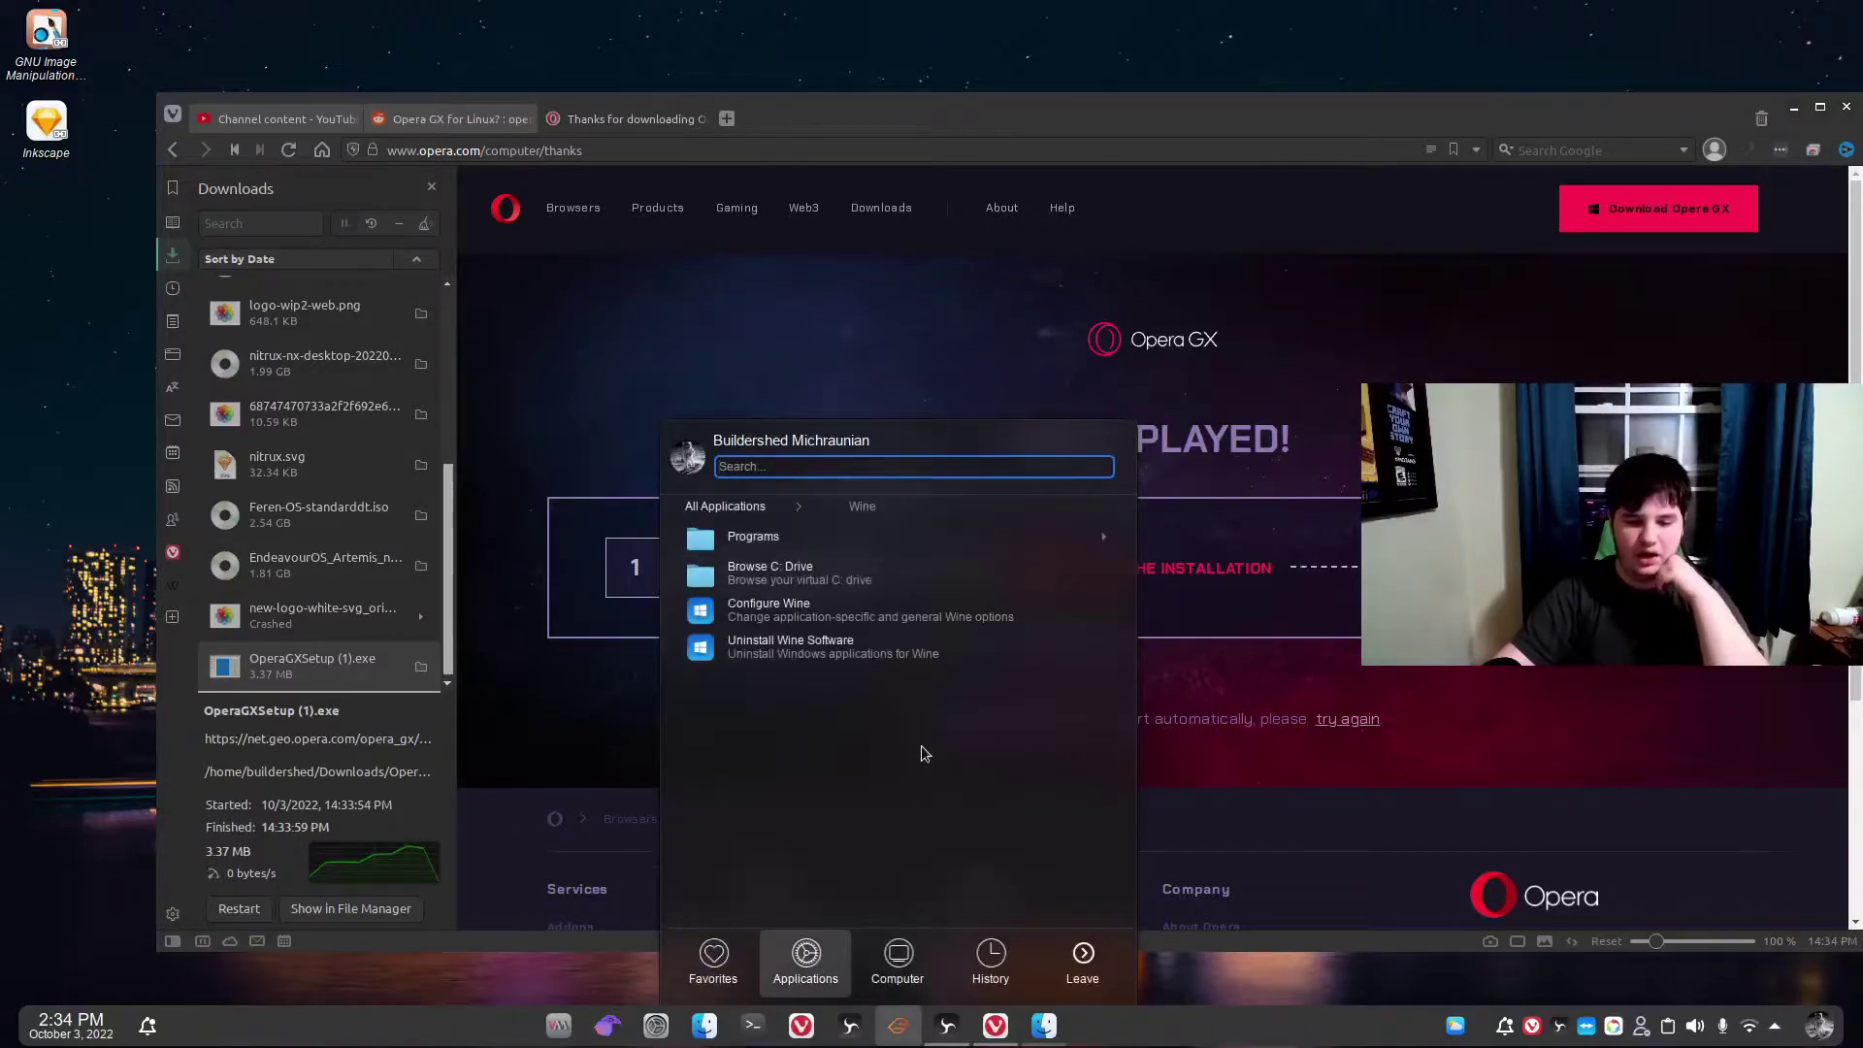
# Delete the Opera GX folder from Wine's C: drive Program Files (x86).
pyautogui.click(824, 585)
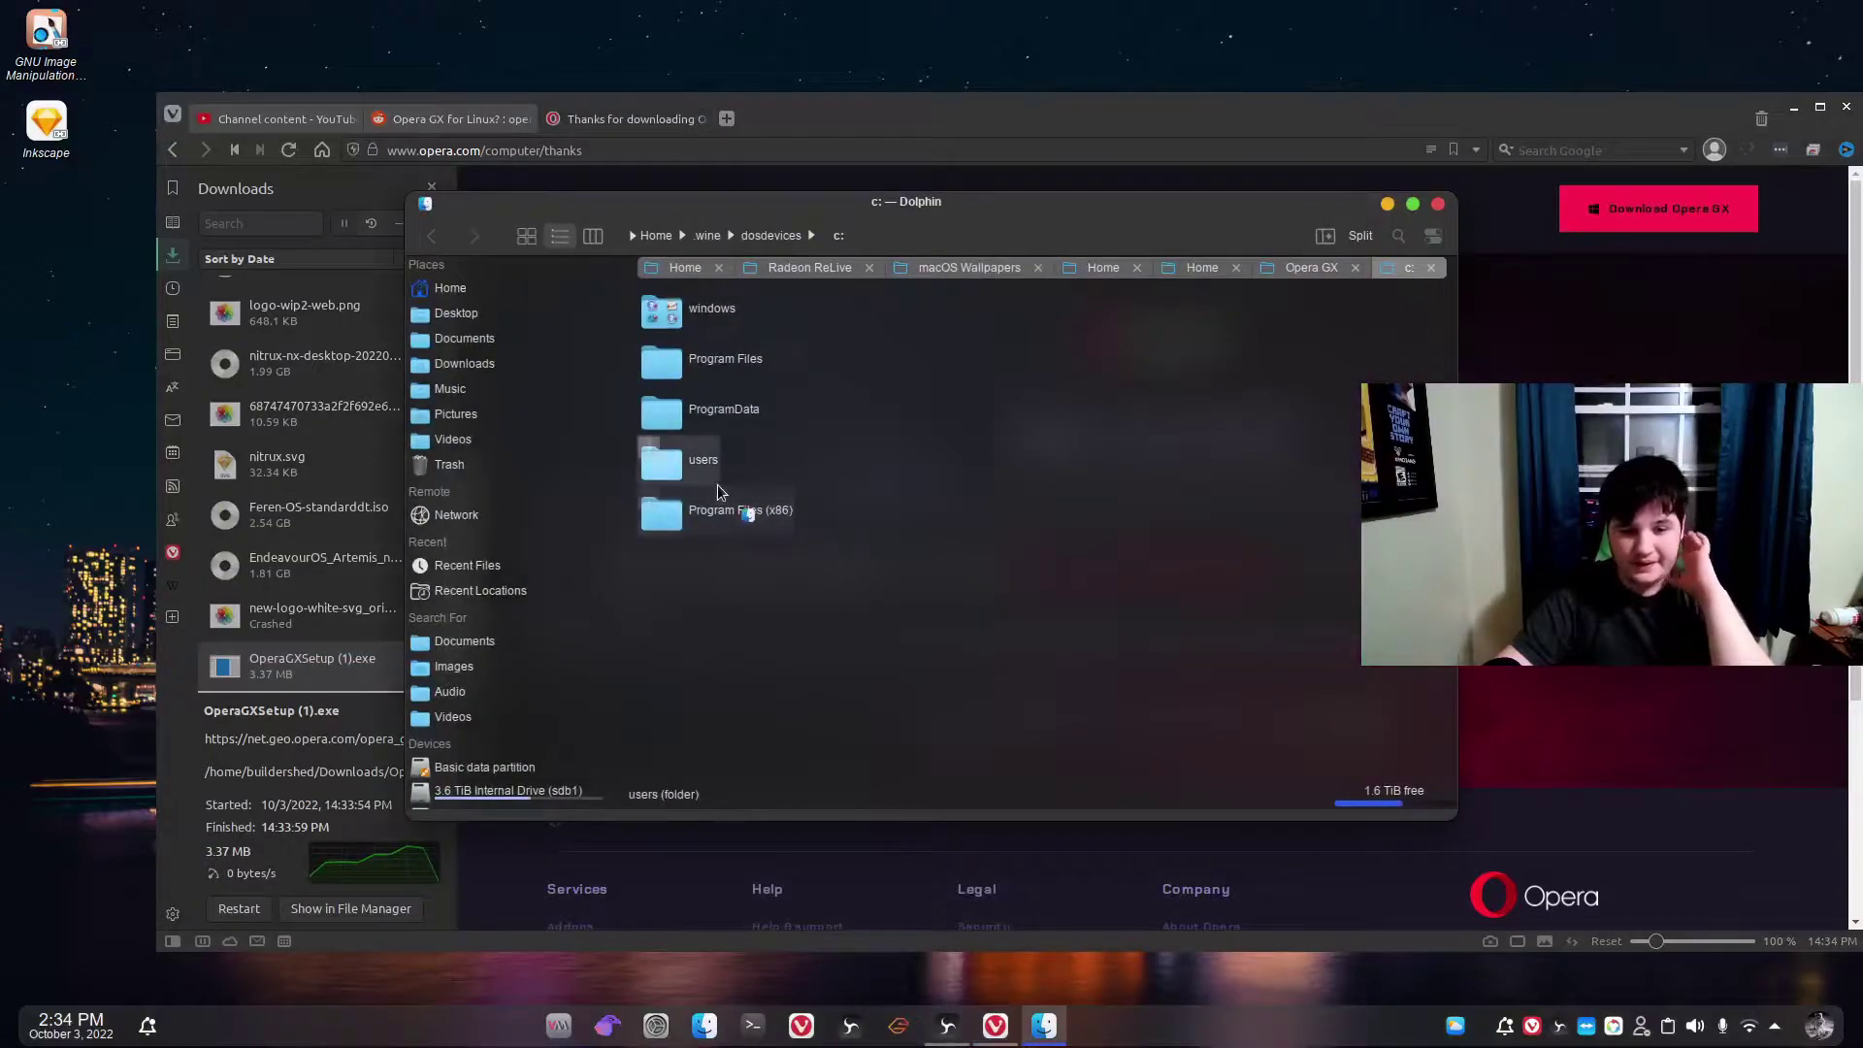
pyautogui.click(756, 513)
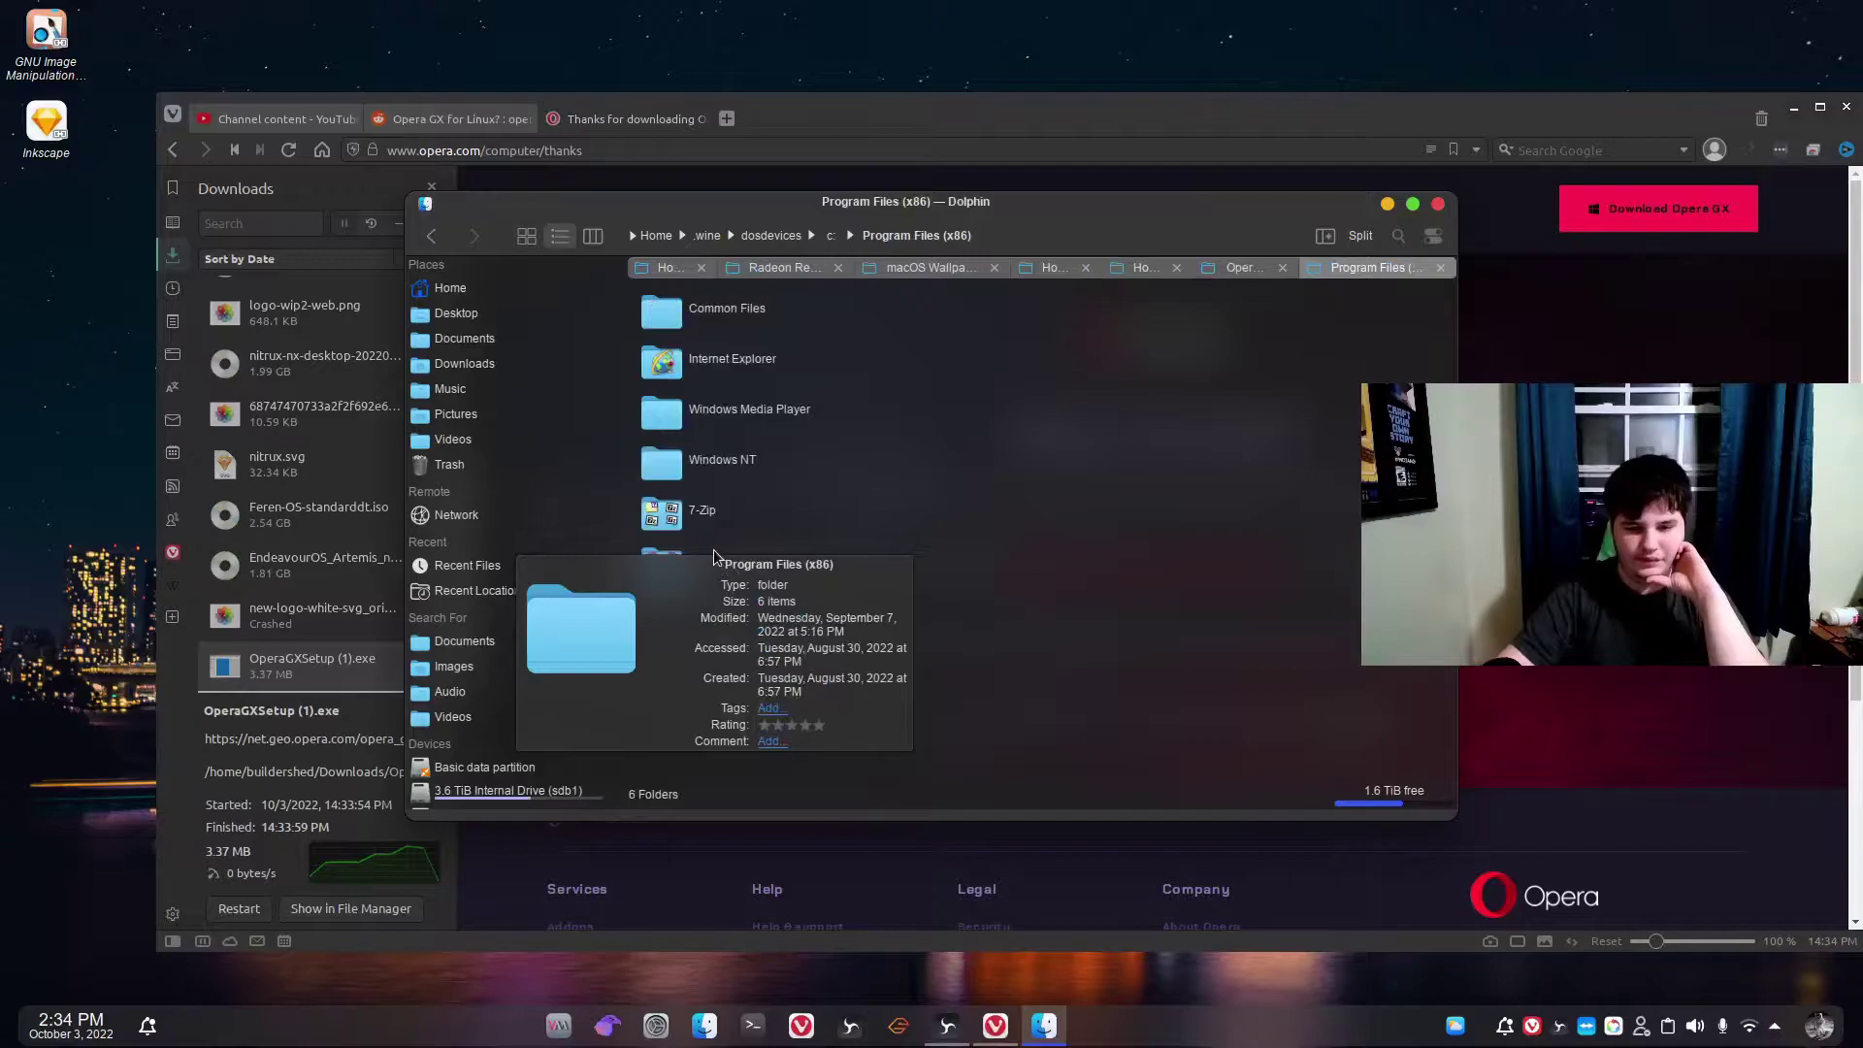
pyautogui.moveTo(713, 627); pyautogui.dragTo(691, 567)
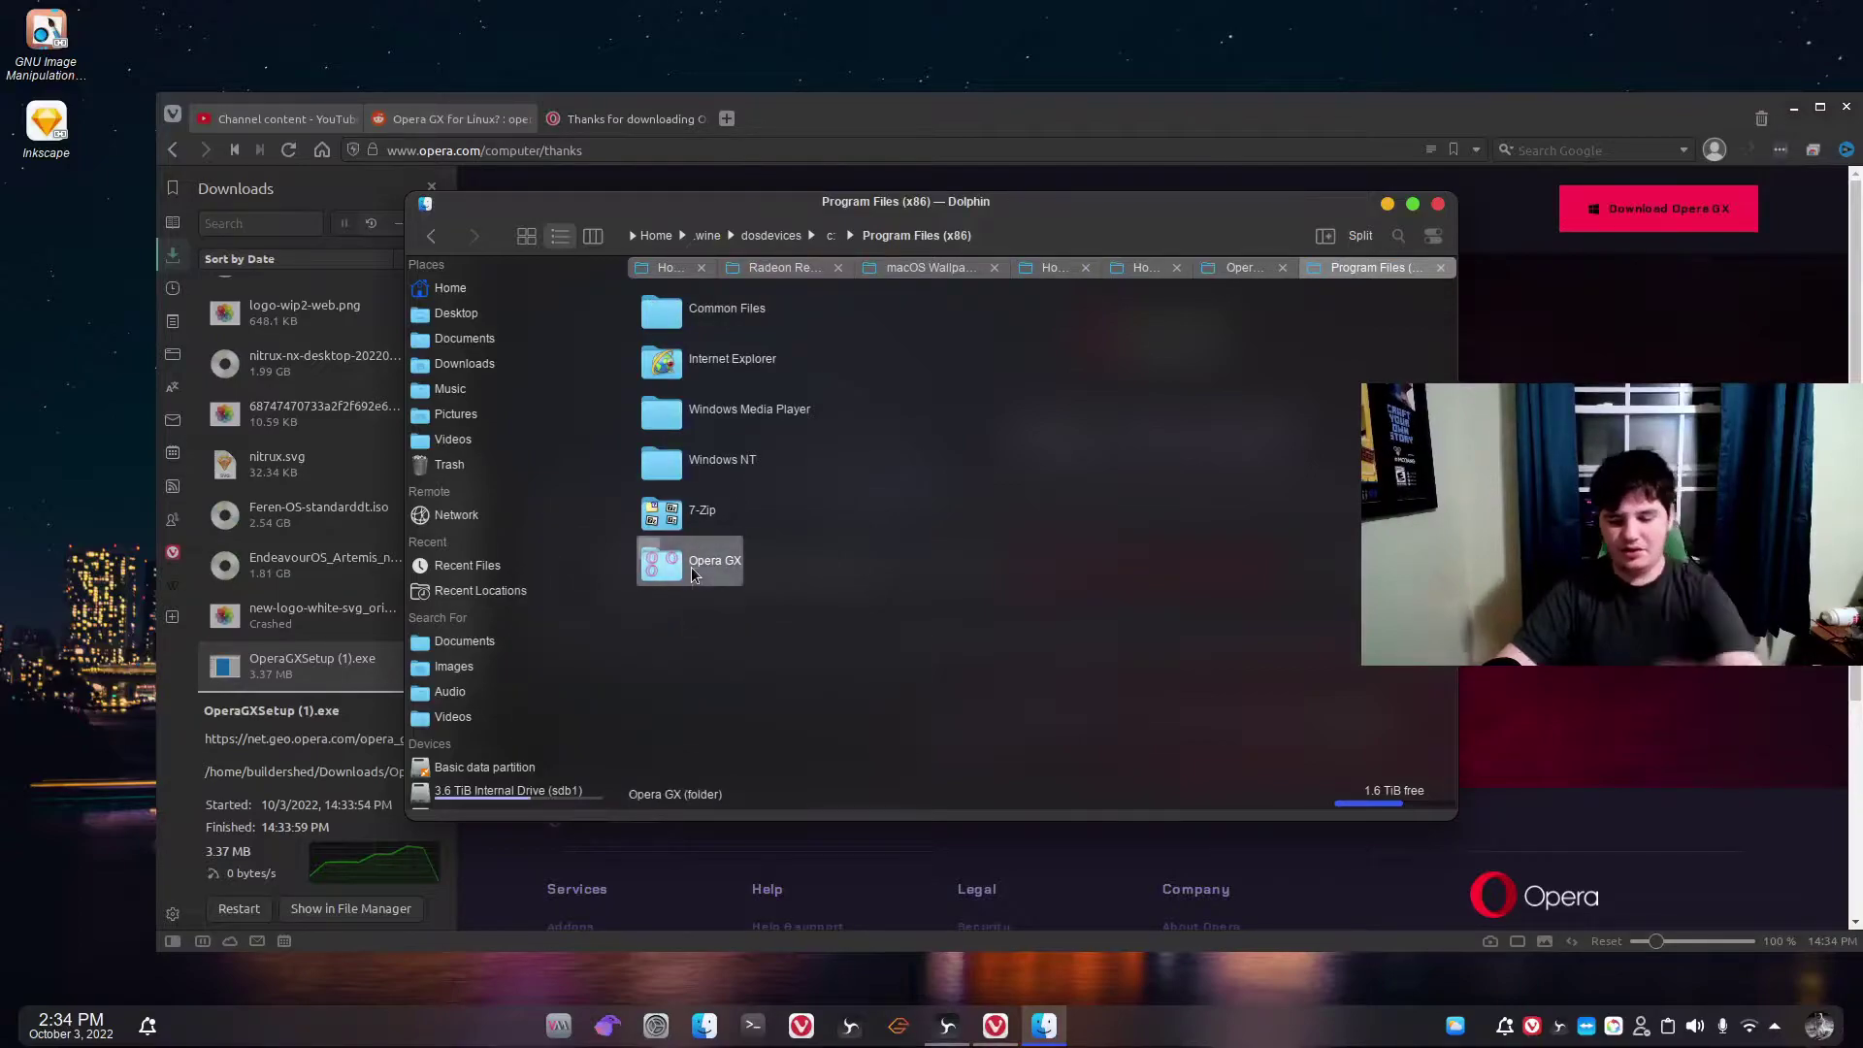
pyautogui.moveTo(690, 567)
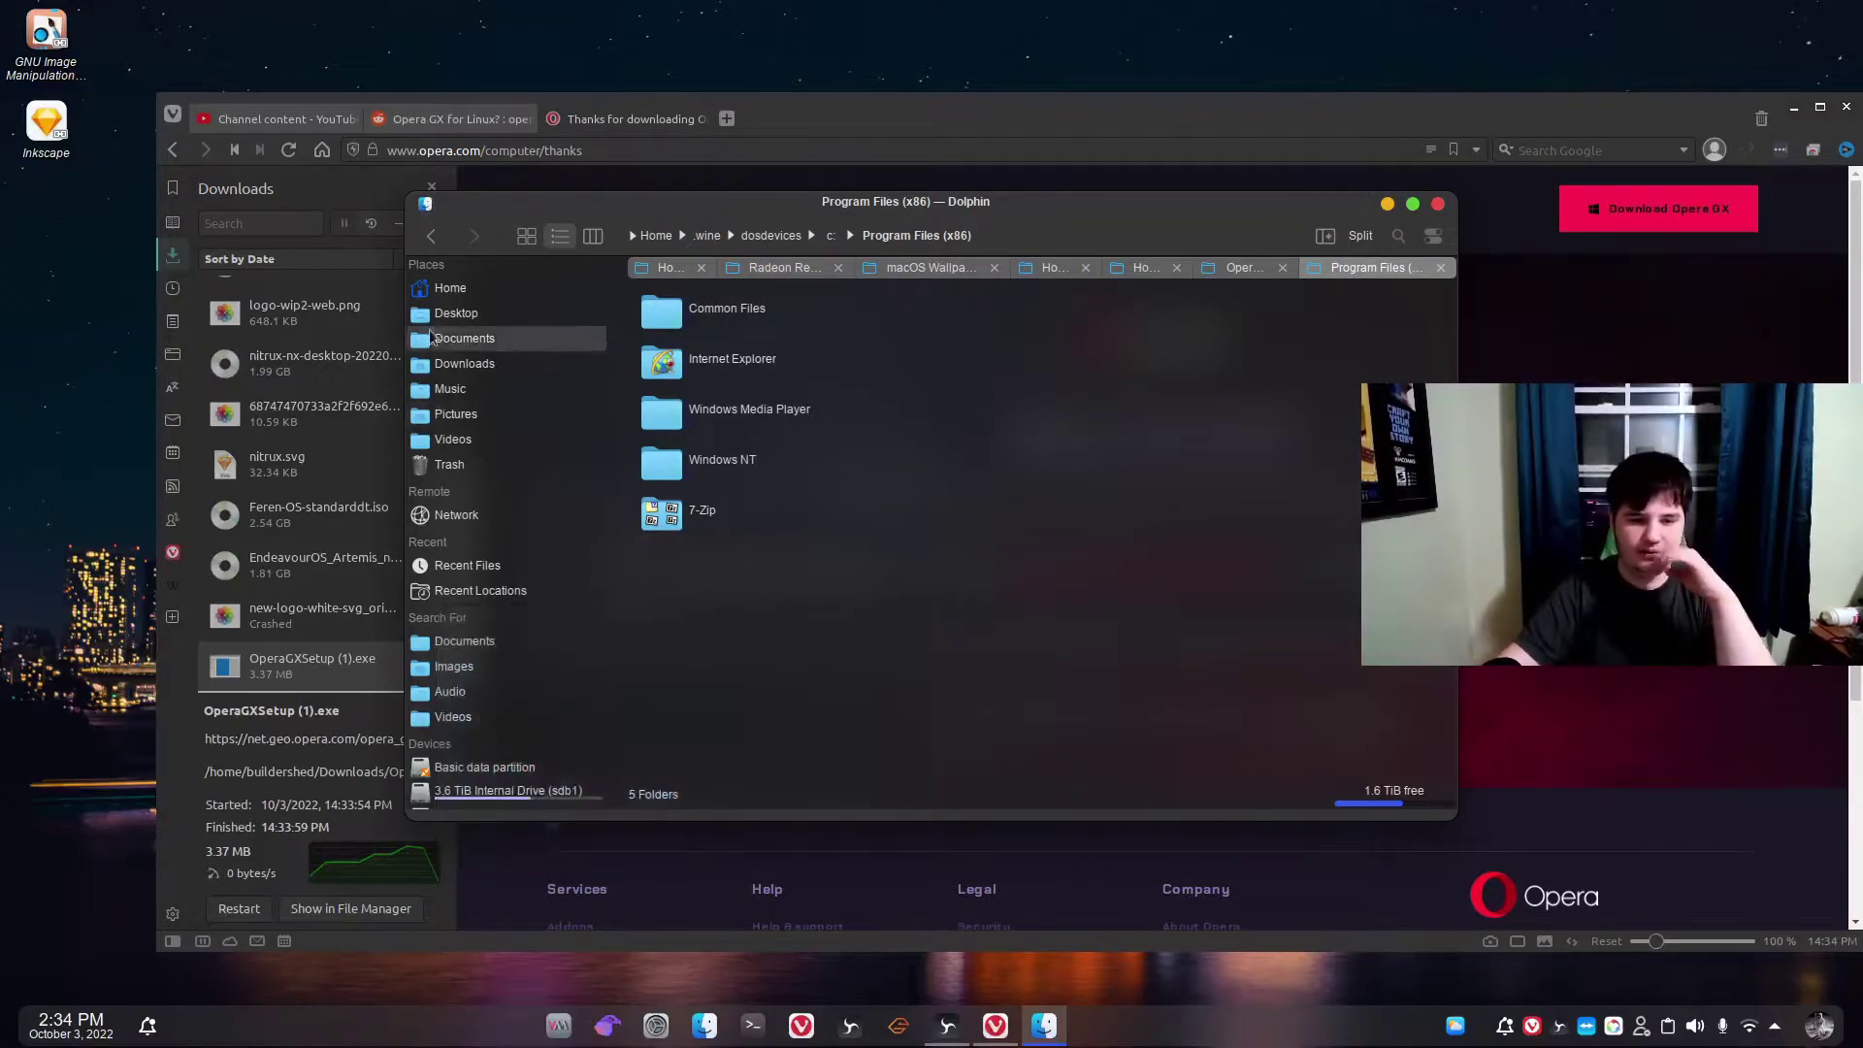
# Permanently delete both Opera GX folders from Trash and return to the Home folder.
pyautogui.click(454, 288)
pyautogui.click(479, 467)
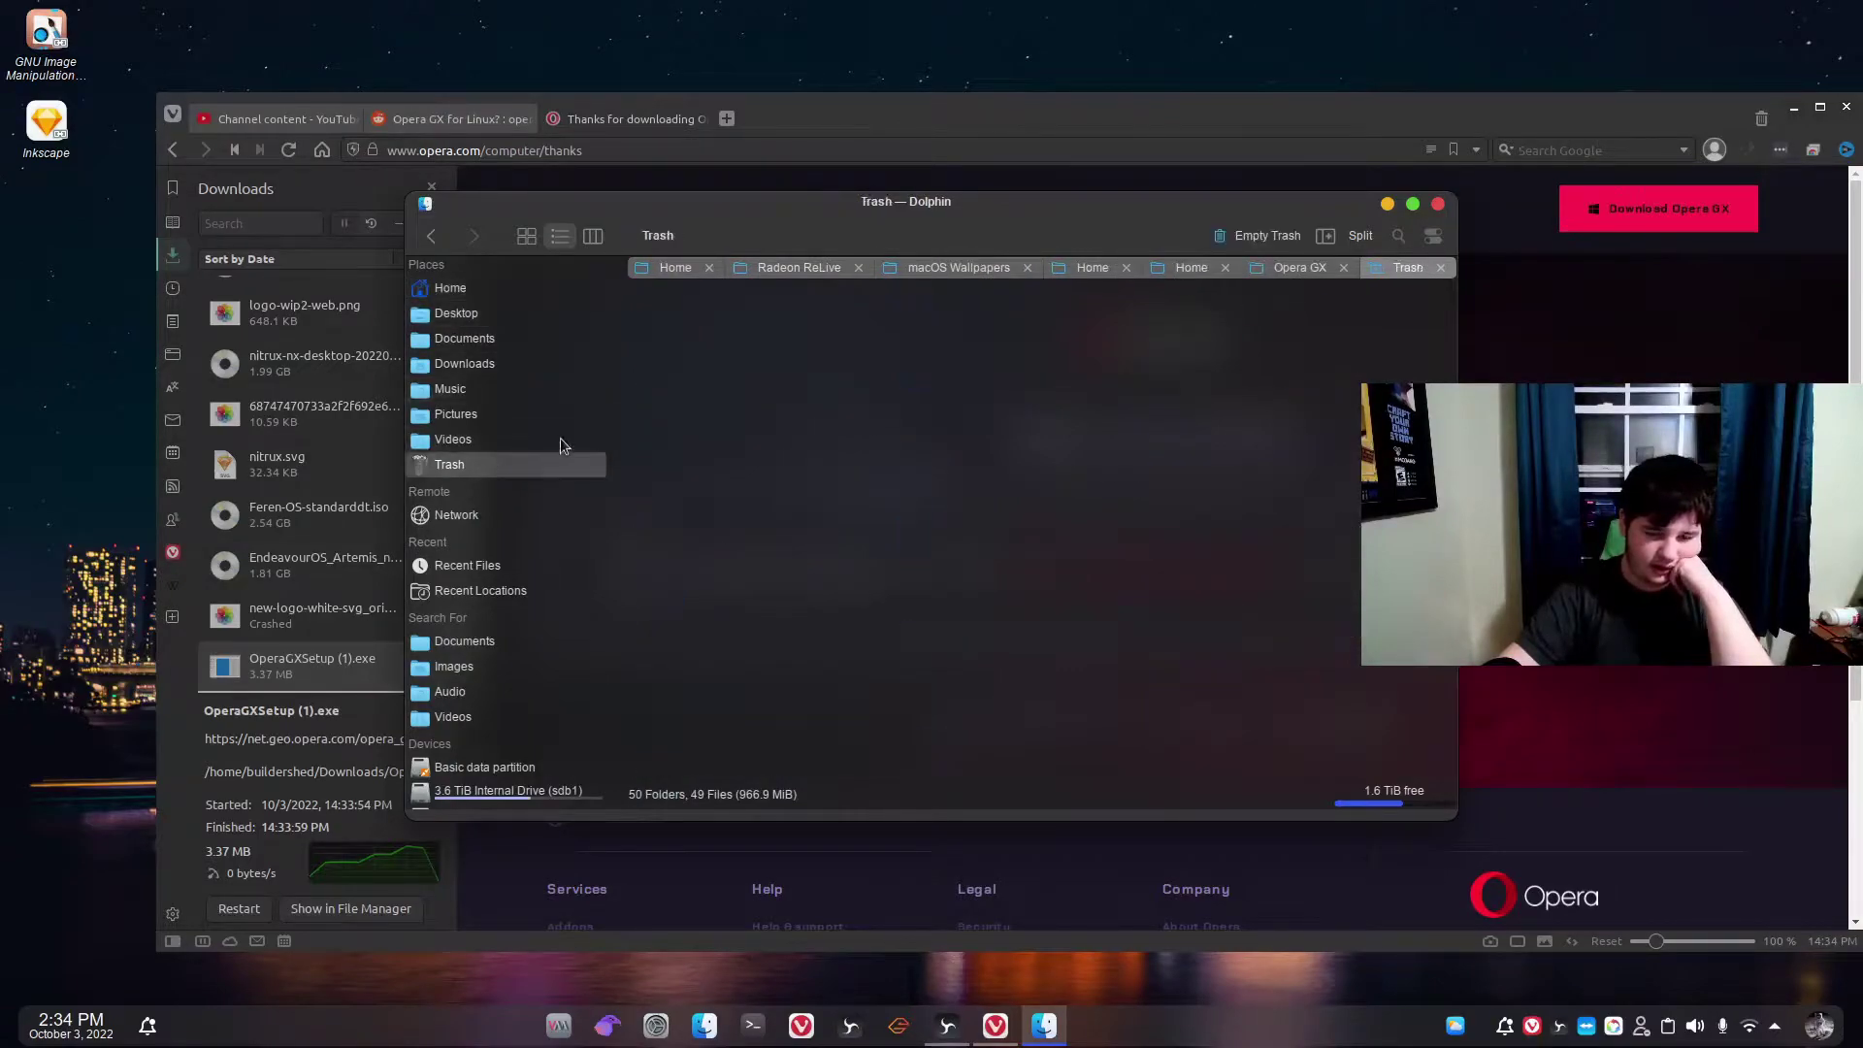
pyautogui.click(719, 388)
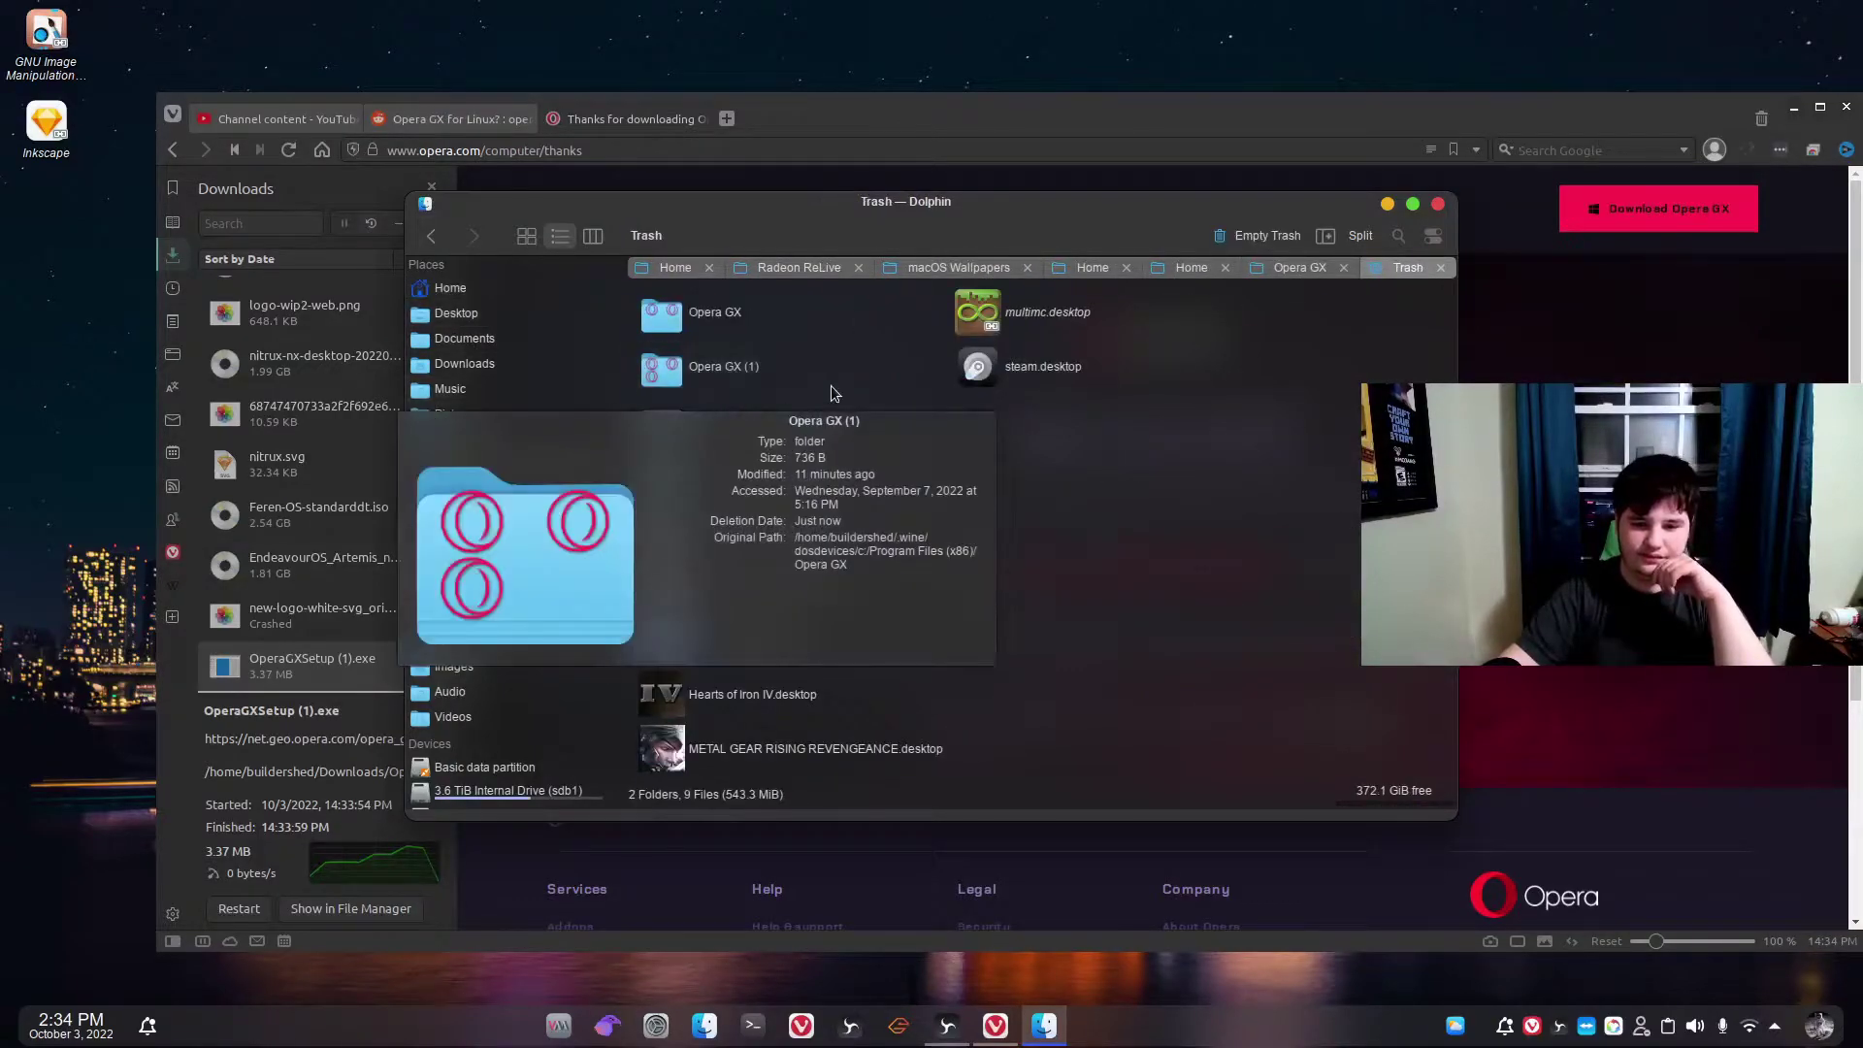
pyautogui.keyDown('ctrl'); pyautogui.click(690, 320); pyautogui.keyUp('ctrl')
pyautogui.rightClick(690, 320)
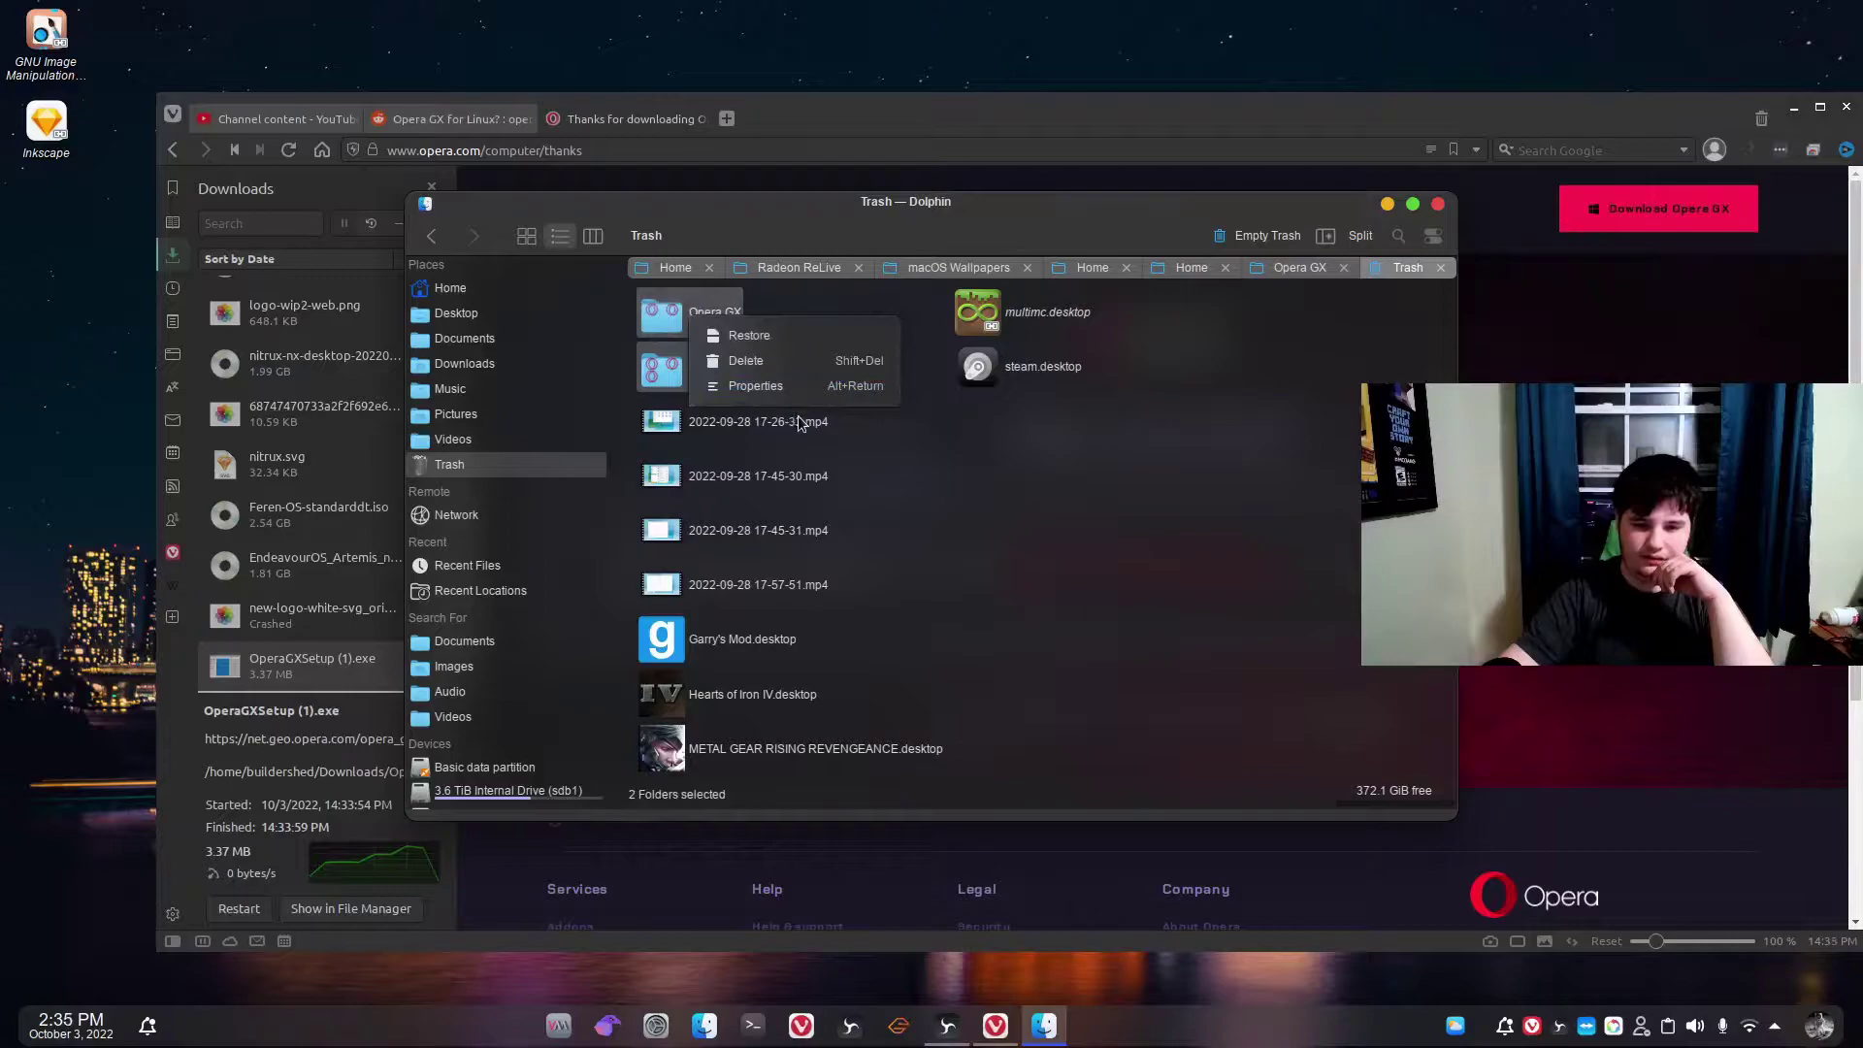
pyautogui.click(768, 364)
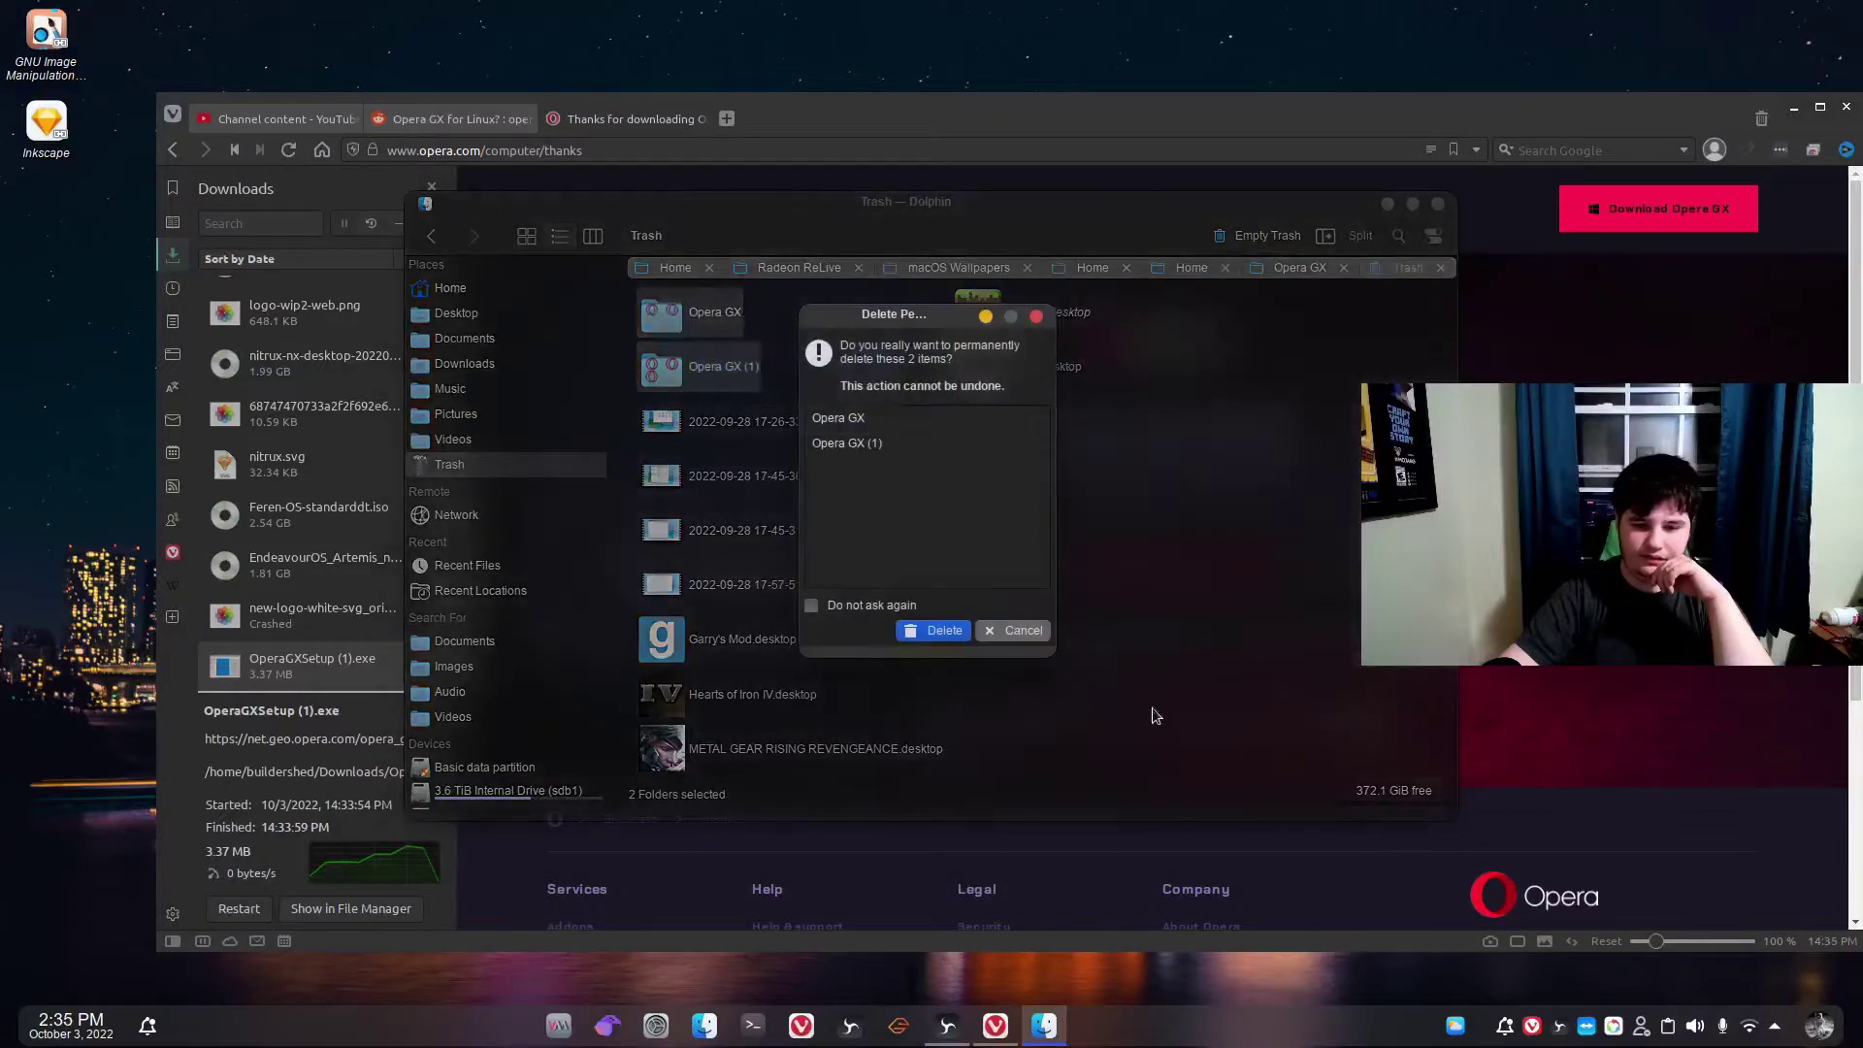
pyautogui.click(933, 633)
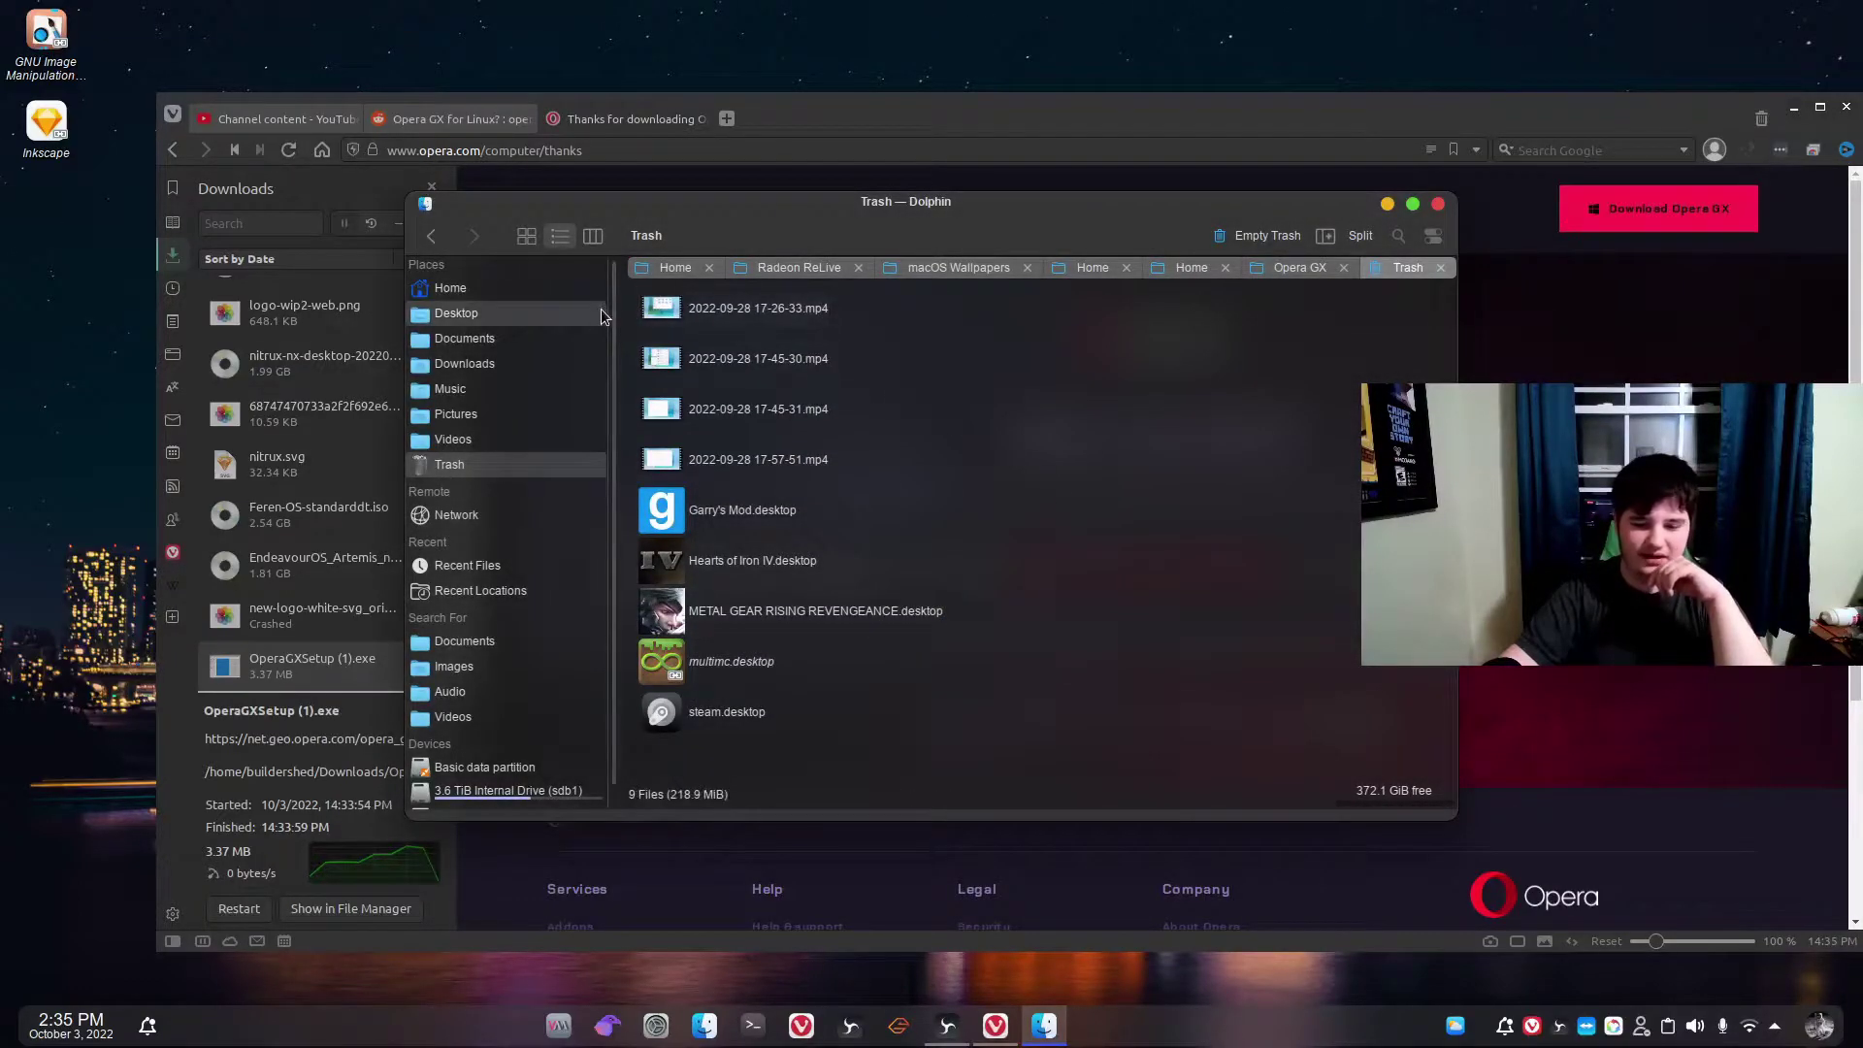
pyautogui.click(501, 296)
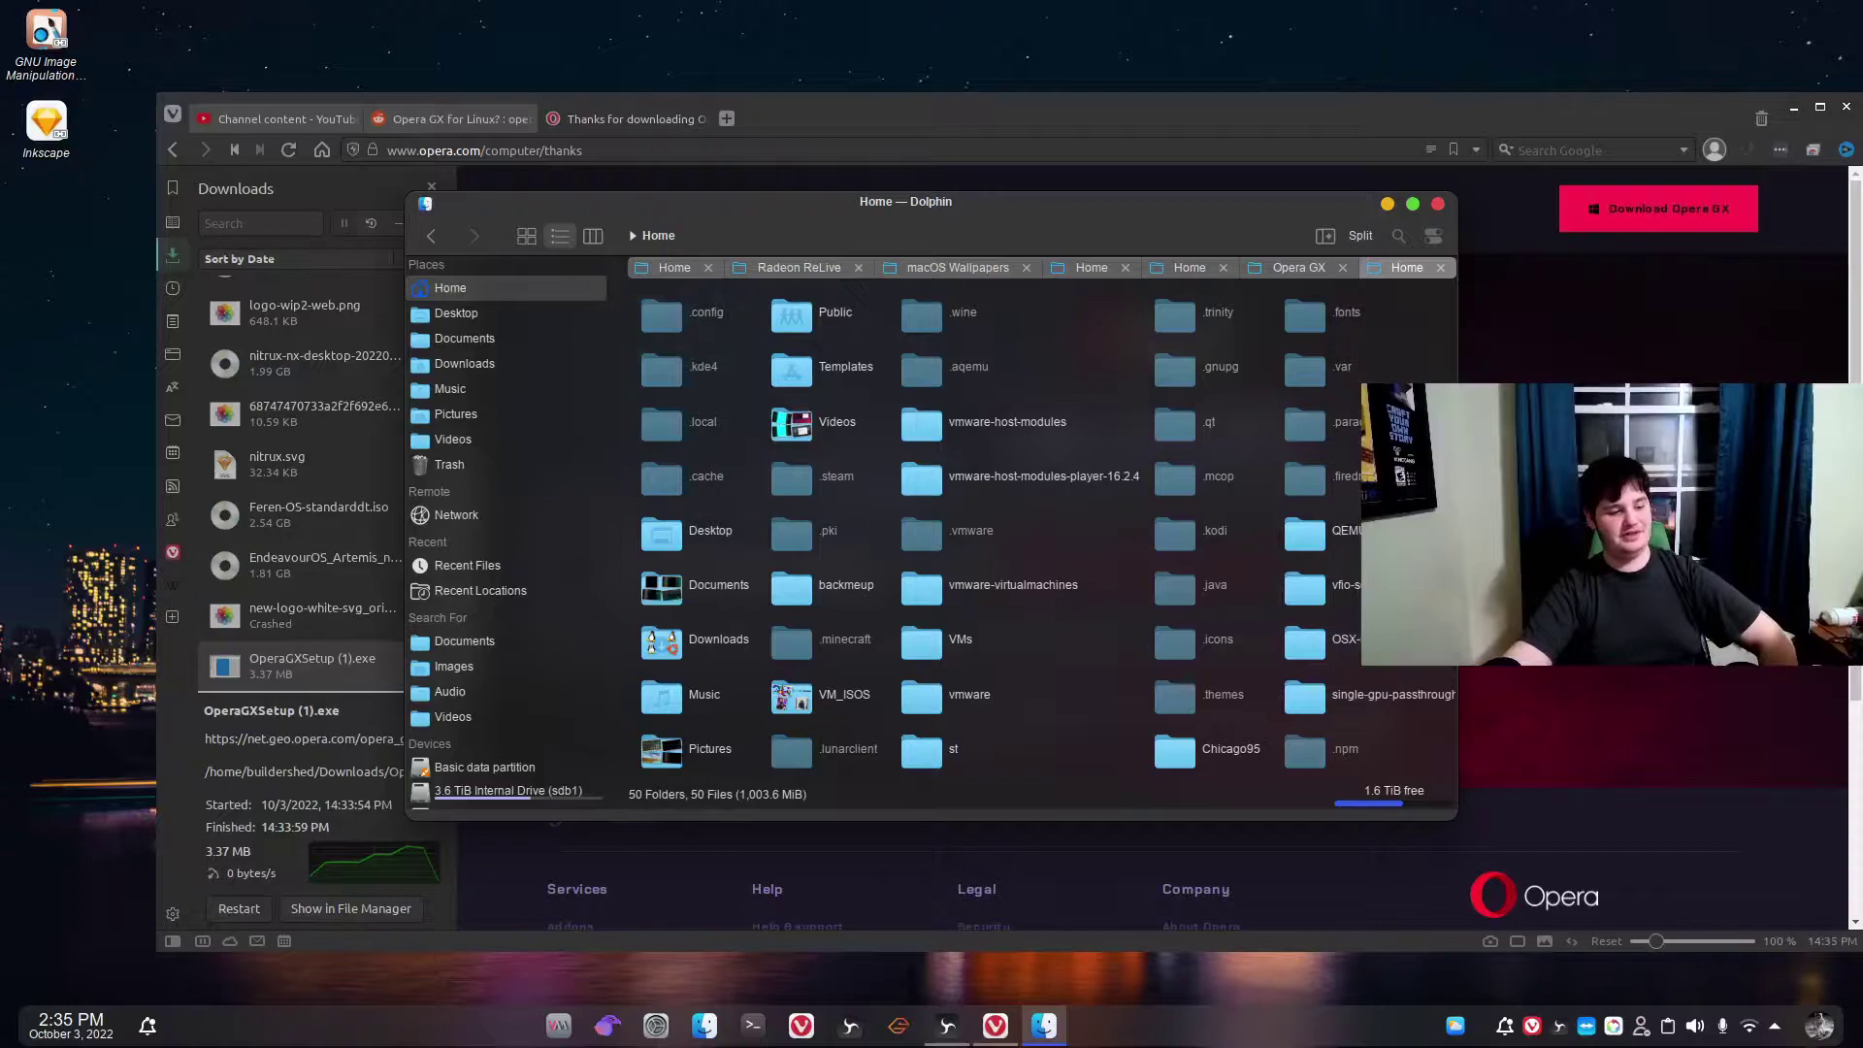
# Open the Downloads folder in Dolphin and scroll down to the installer.
pyautogui.click(1437, 204)
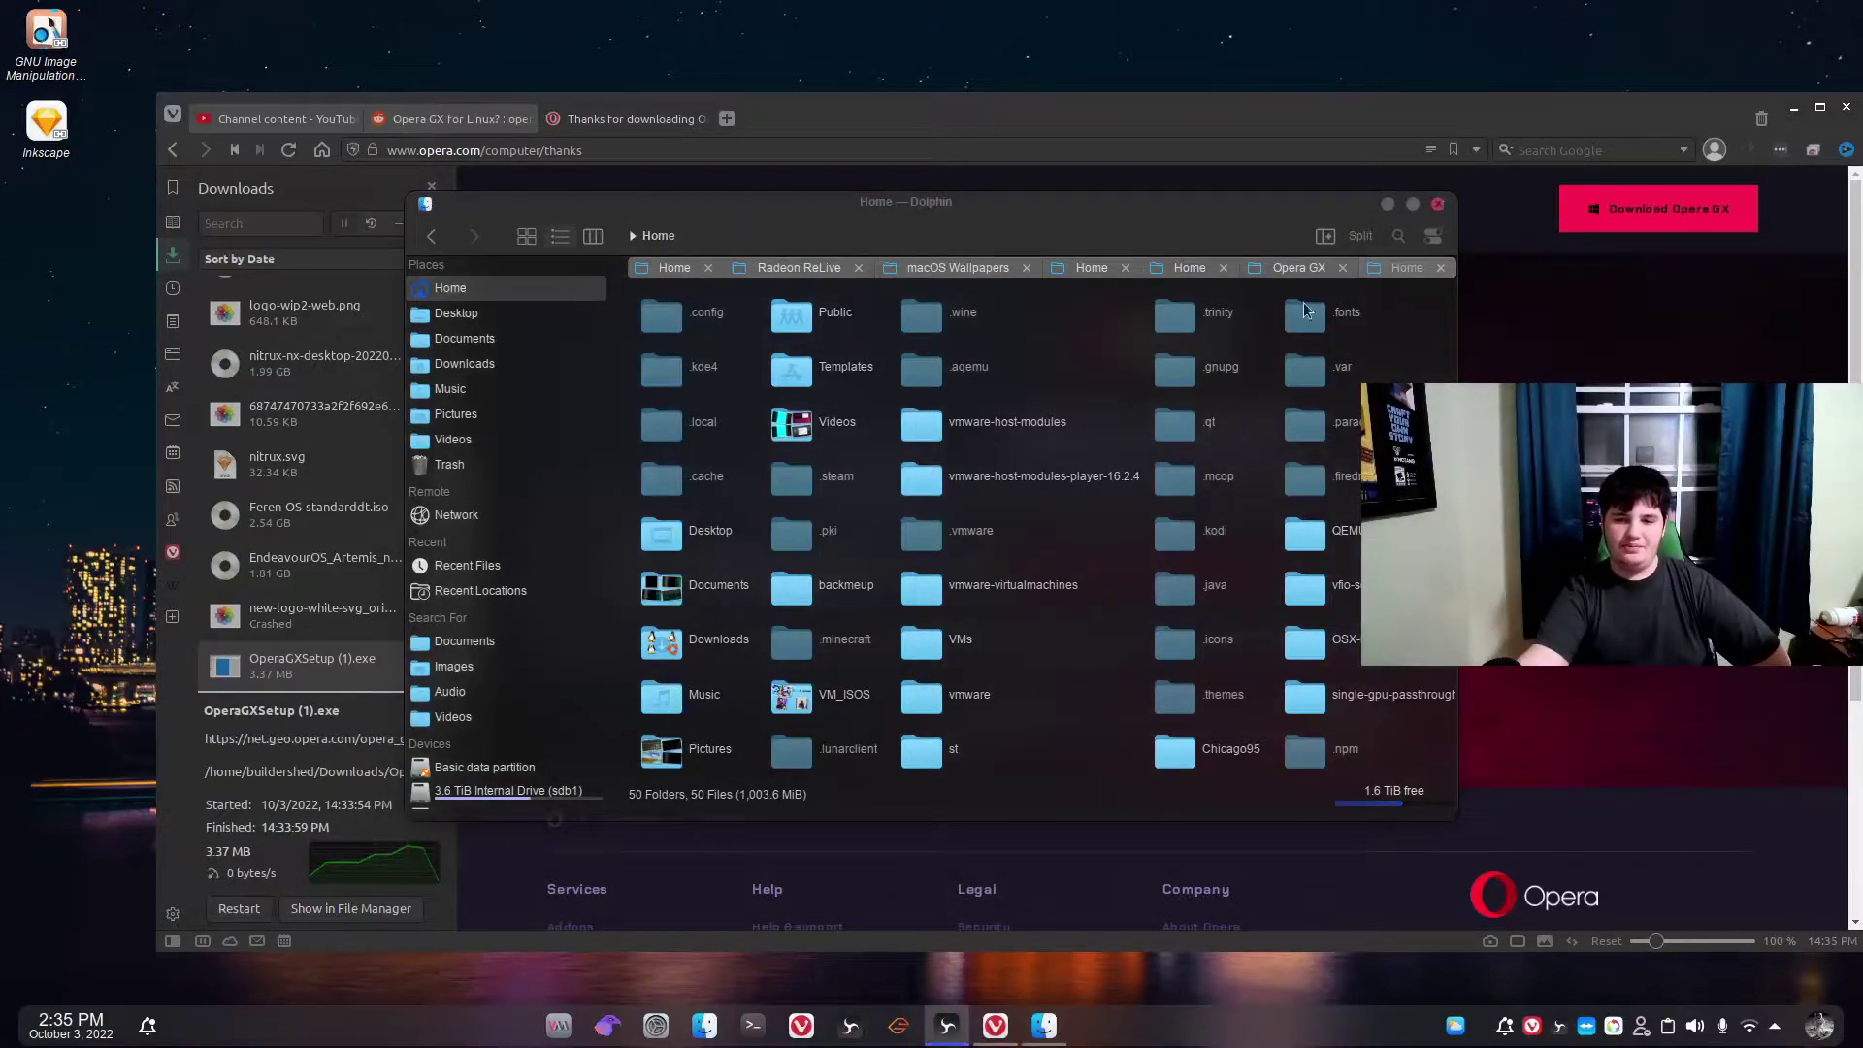
pyautogui.click(515, 367)
pyautogui.scroll(-8, 1150, 504)
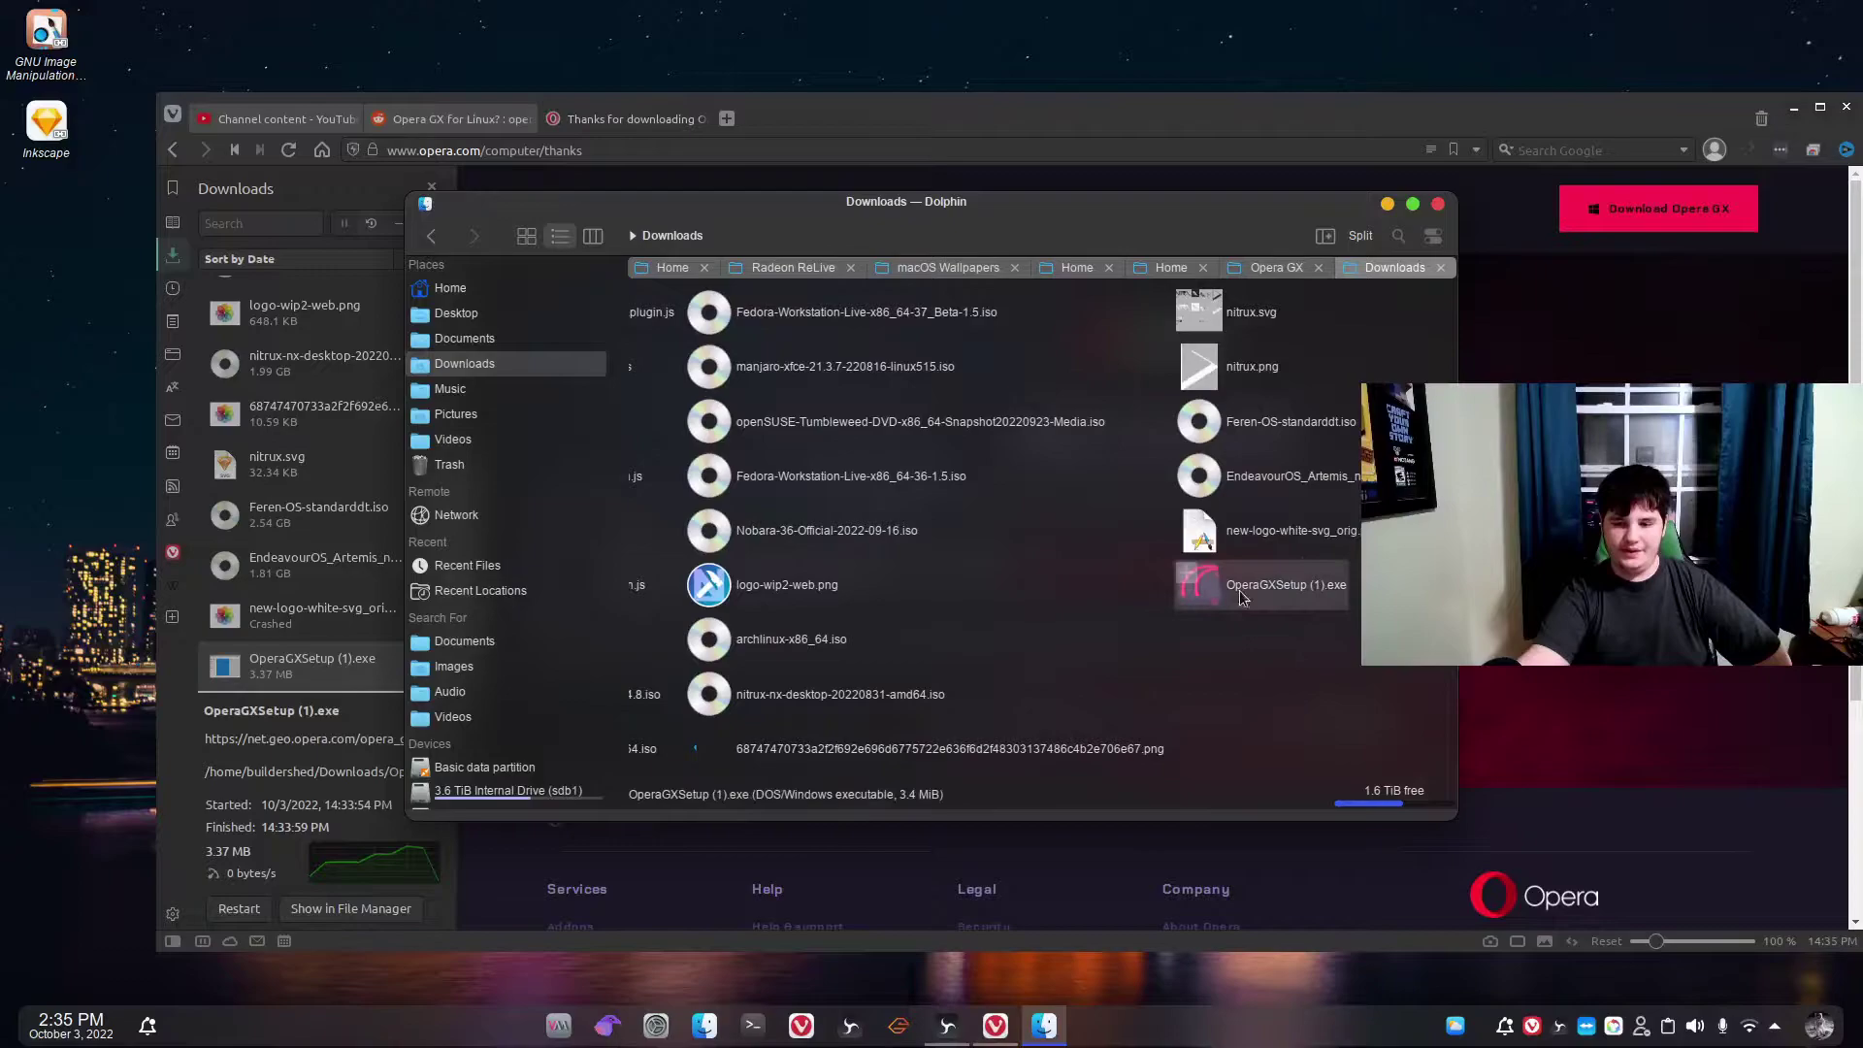
# Bring up the context menu for OperaGXSetup (1).exe.
pyautogui.rightClick(1221, 602)
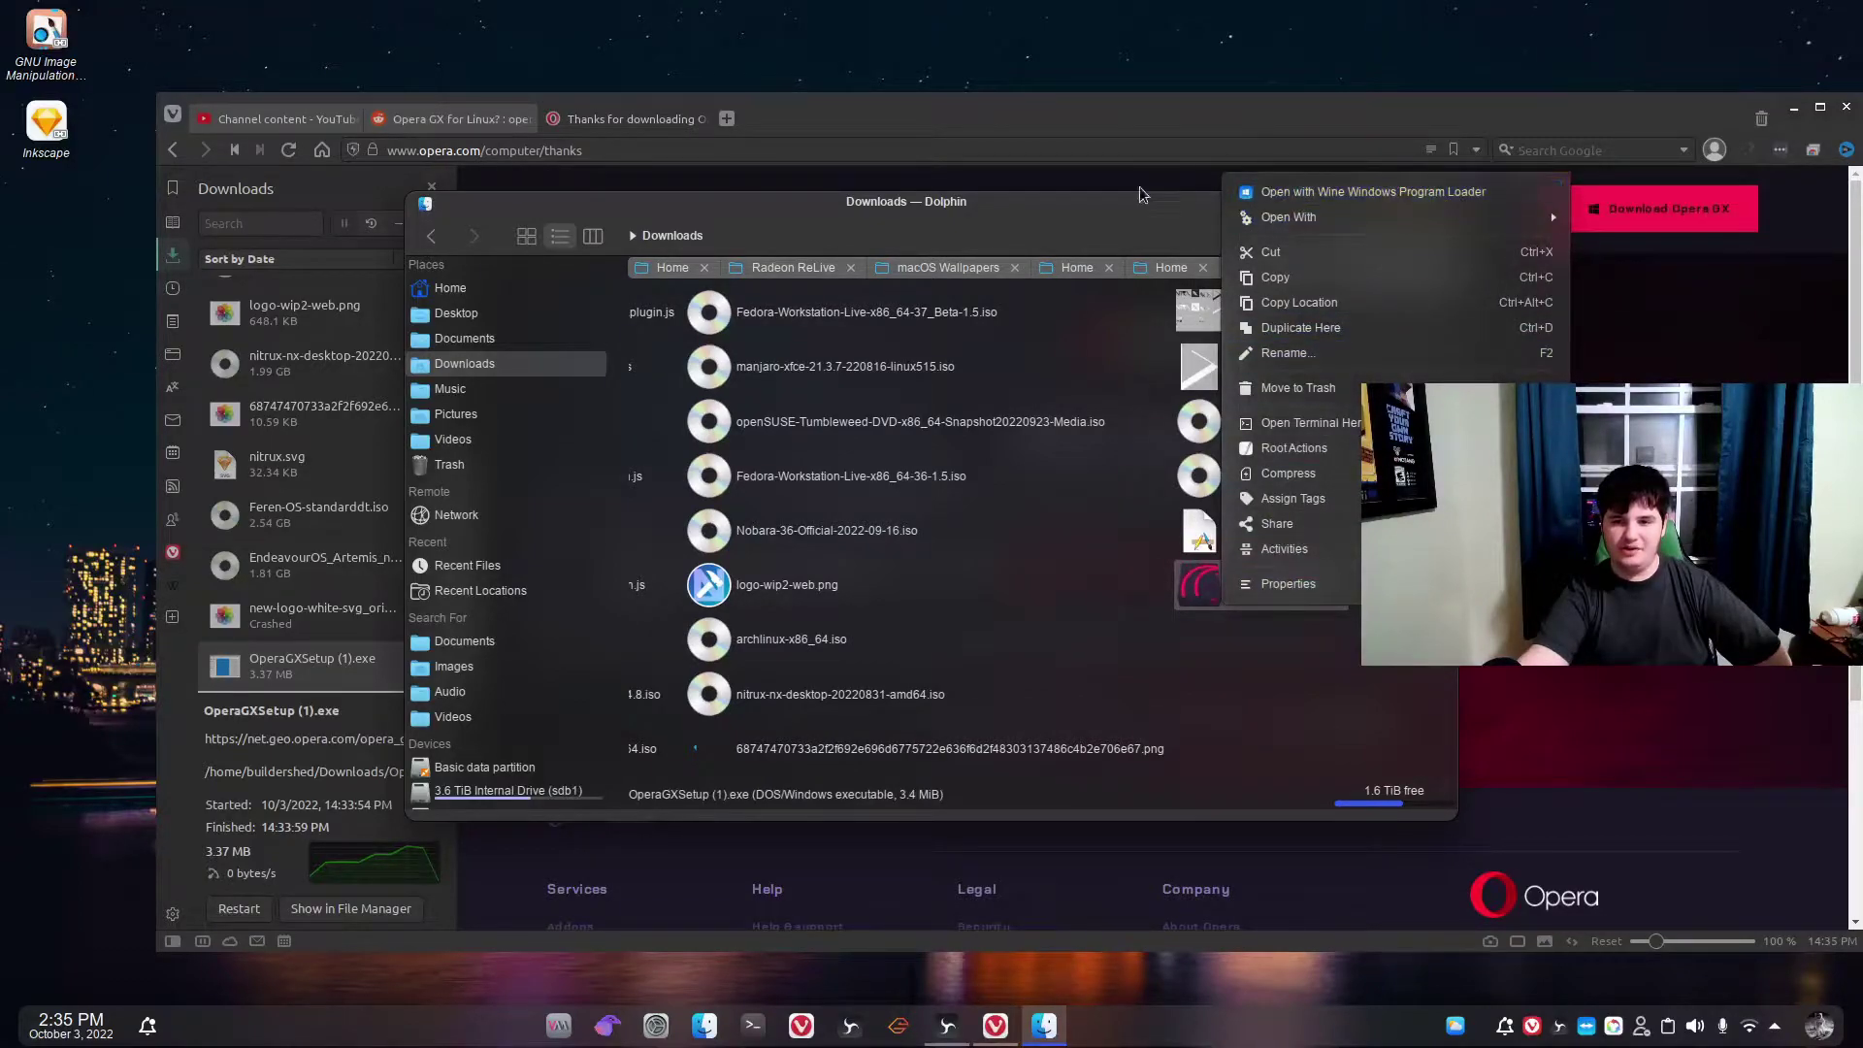
pyautogui.click(1120, 206)
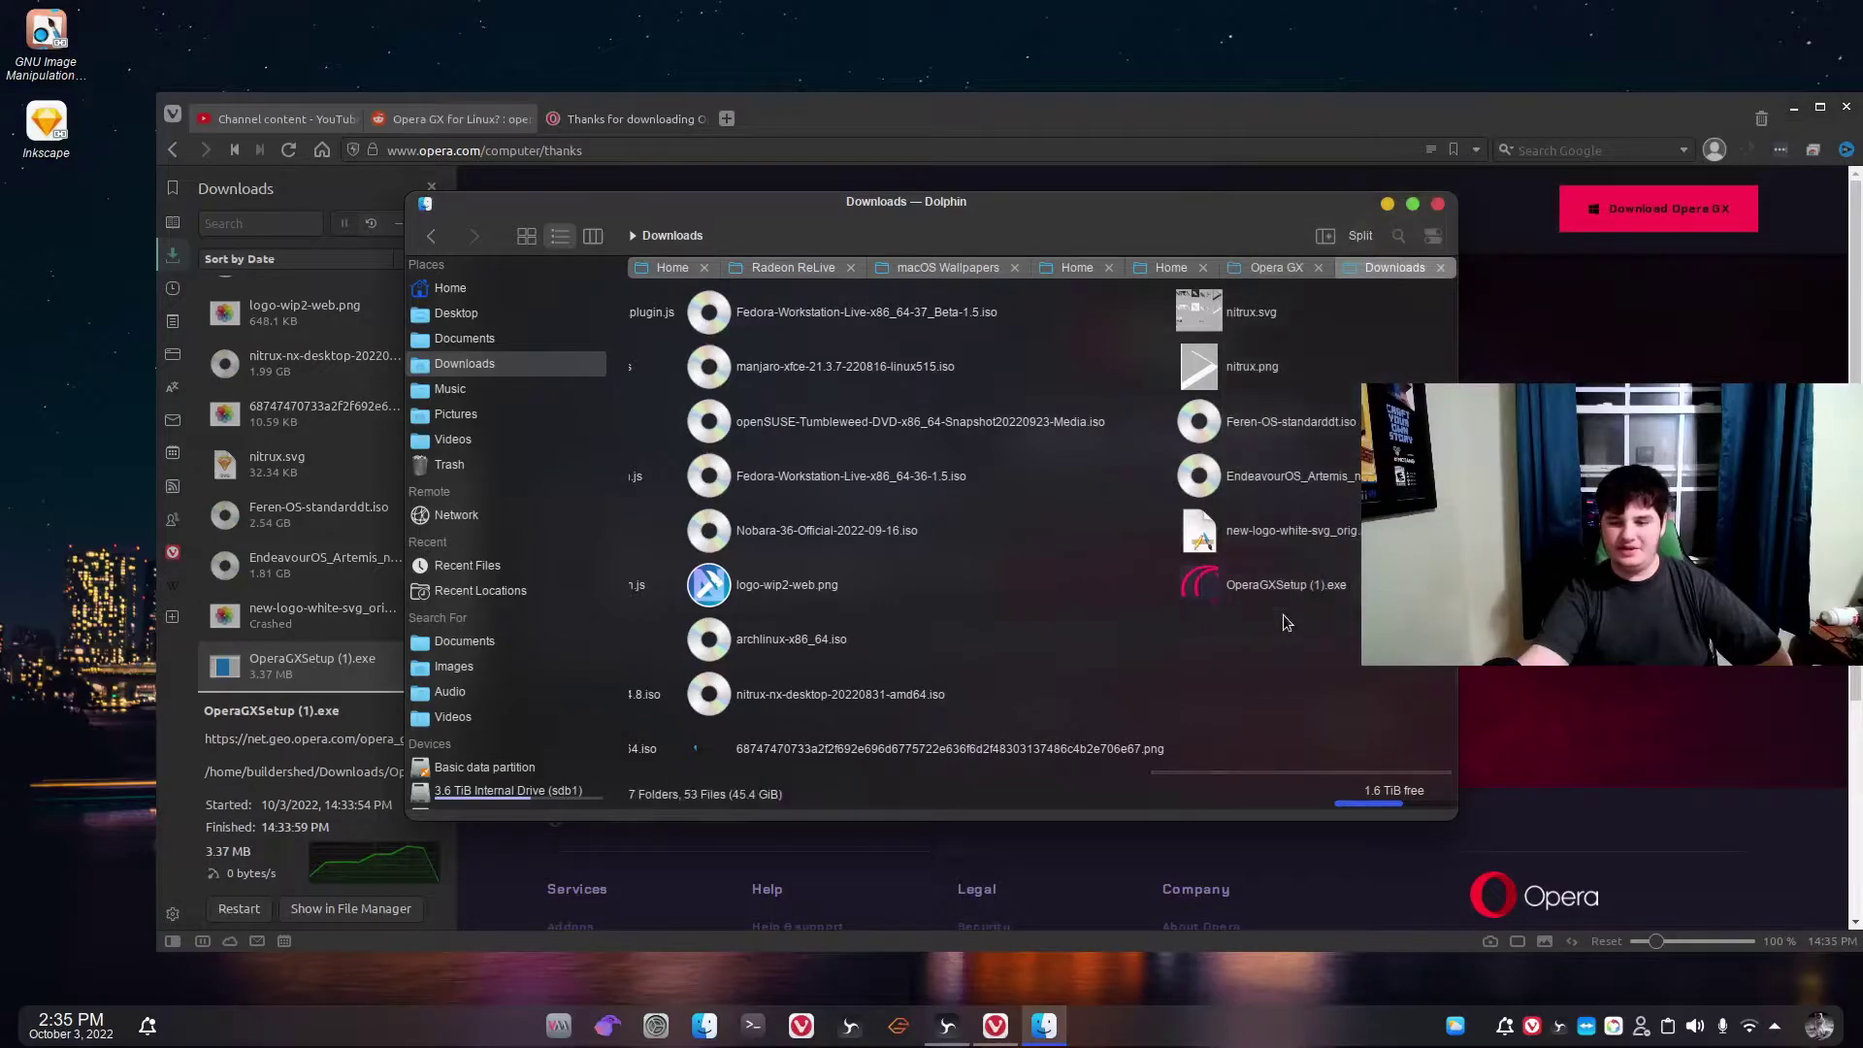
pyautogui.moveTo(1283, 579)
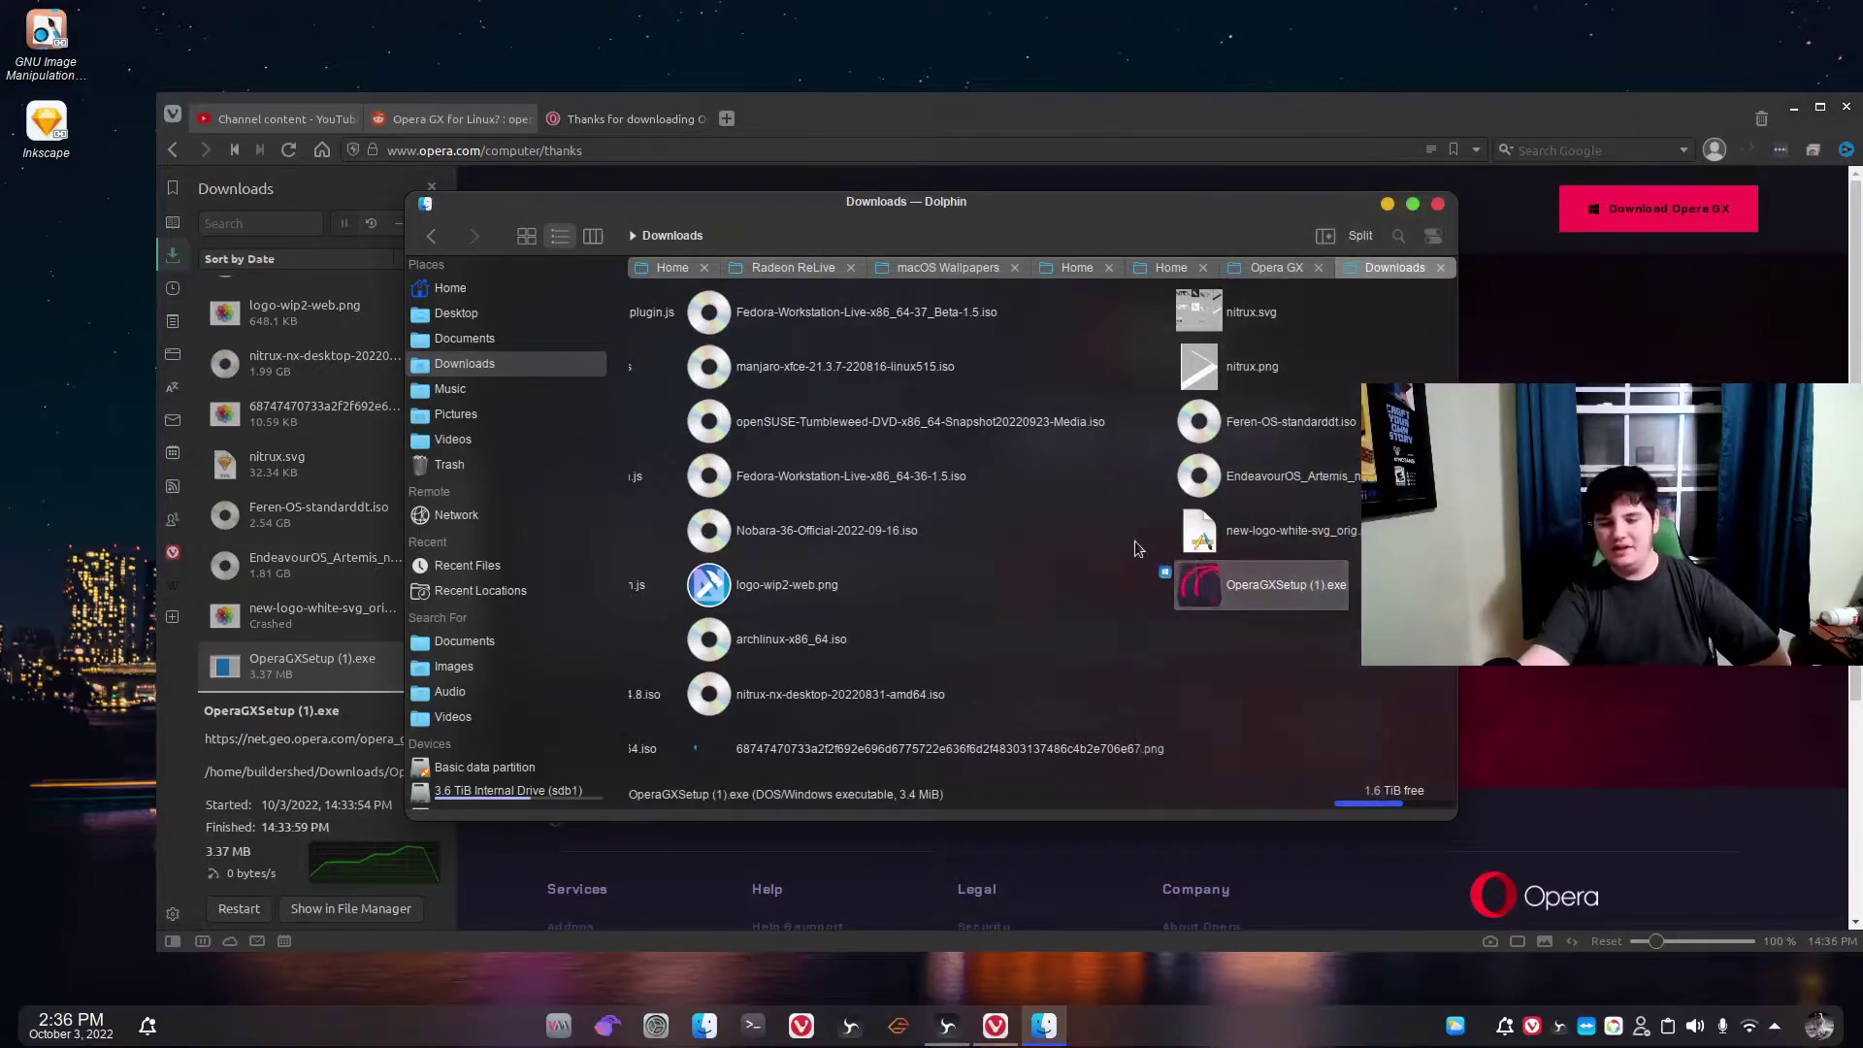
pyautogui.moveTo(1188, 578)
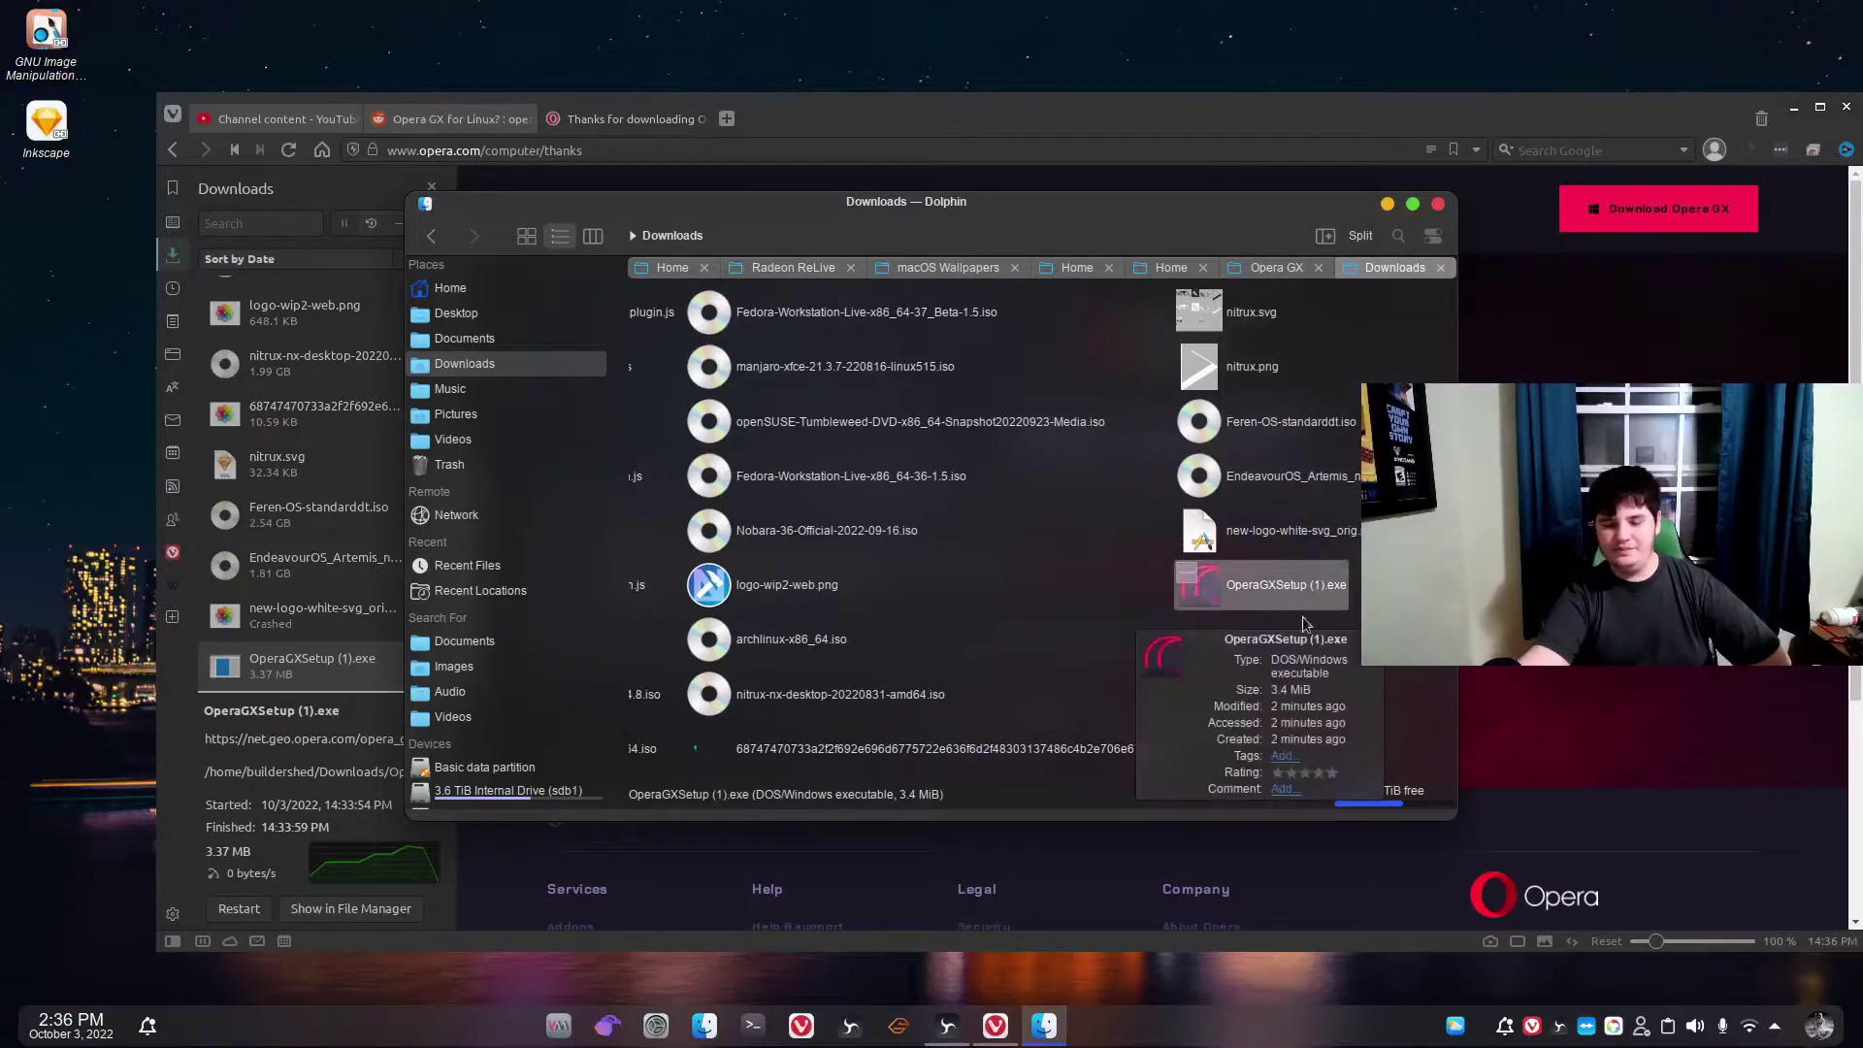
pyautogui.rightClick(1296, 593)
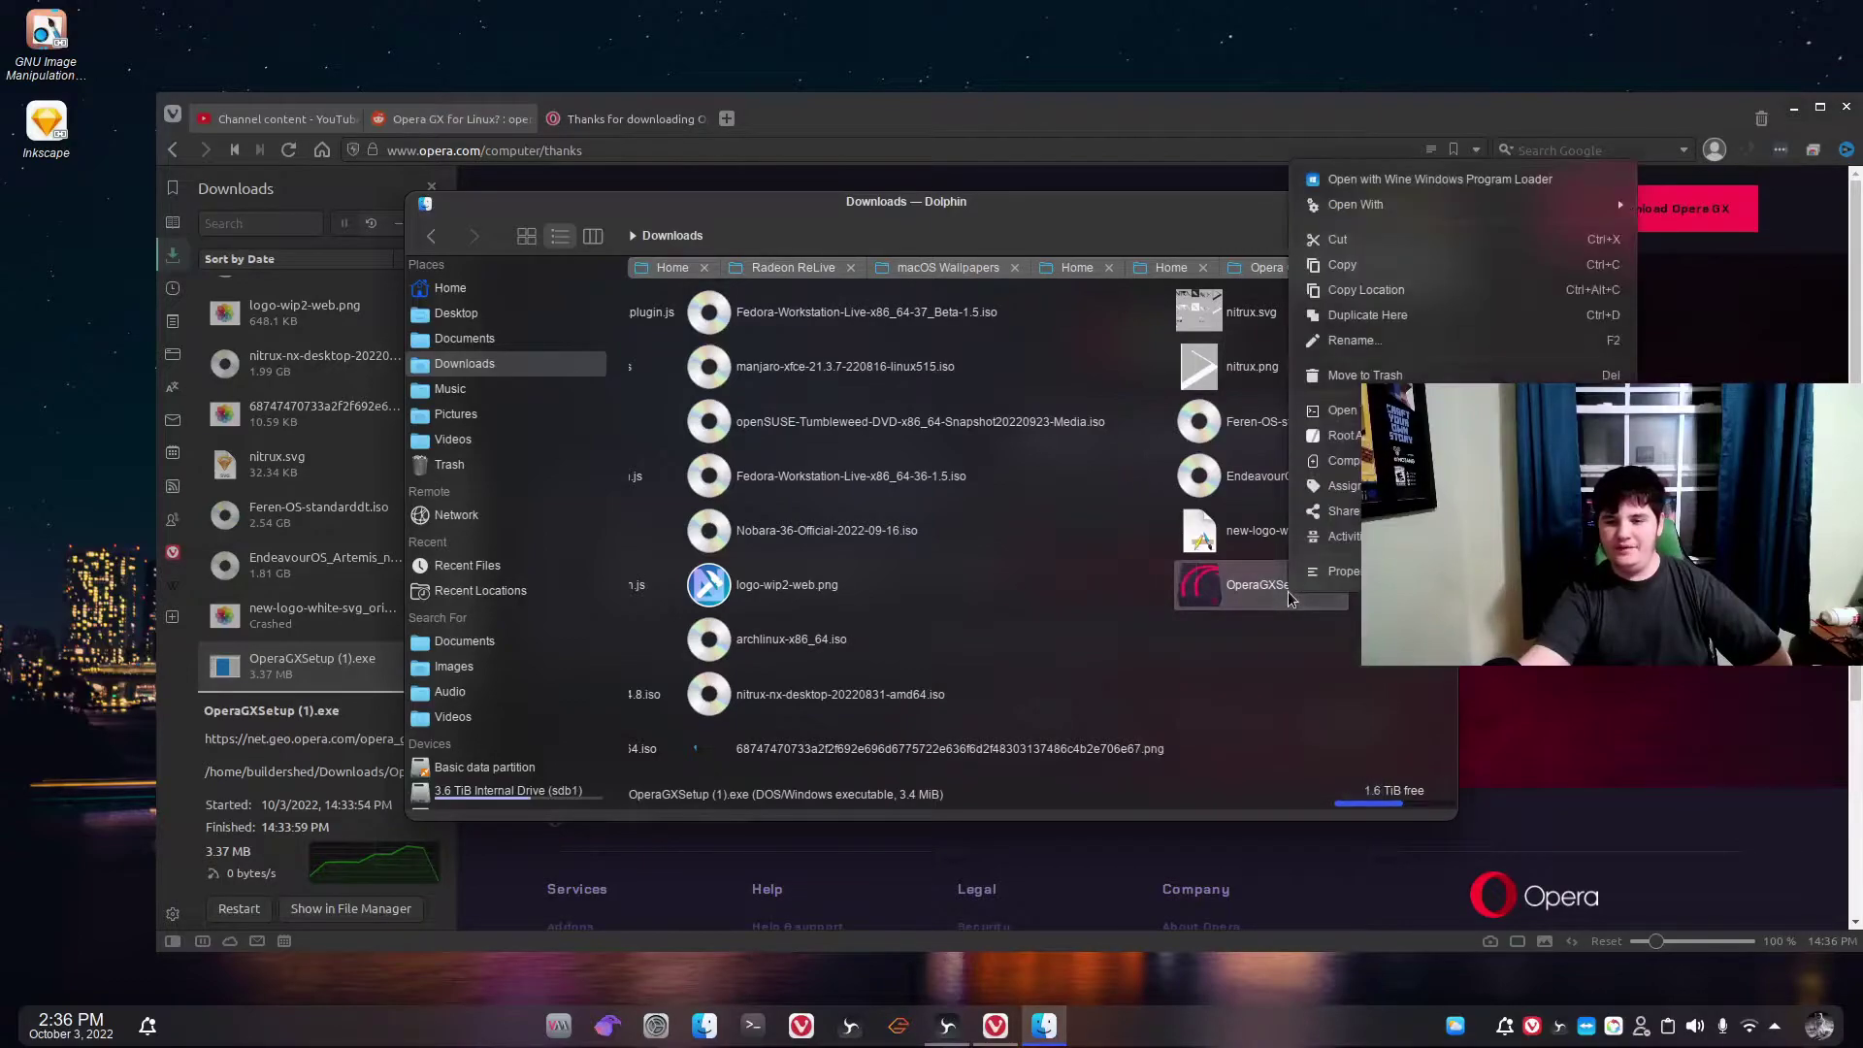
# Run OperaGXSetup (1).exe with Wine and check the install path choices.
pyautogui.click(1502, 238)
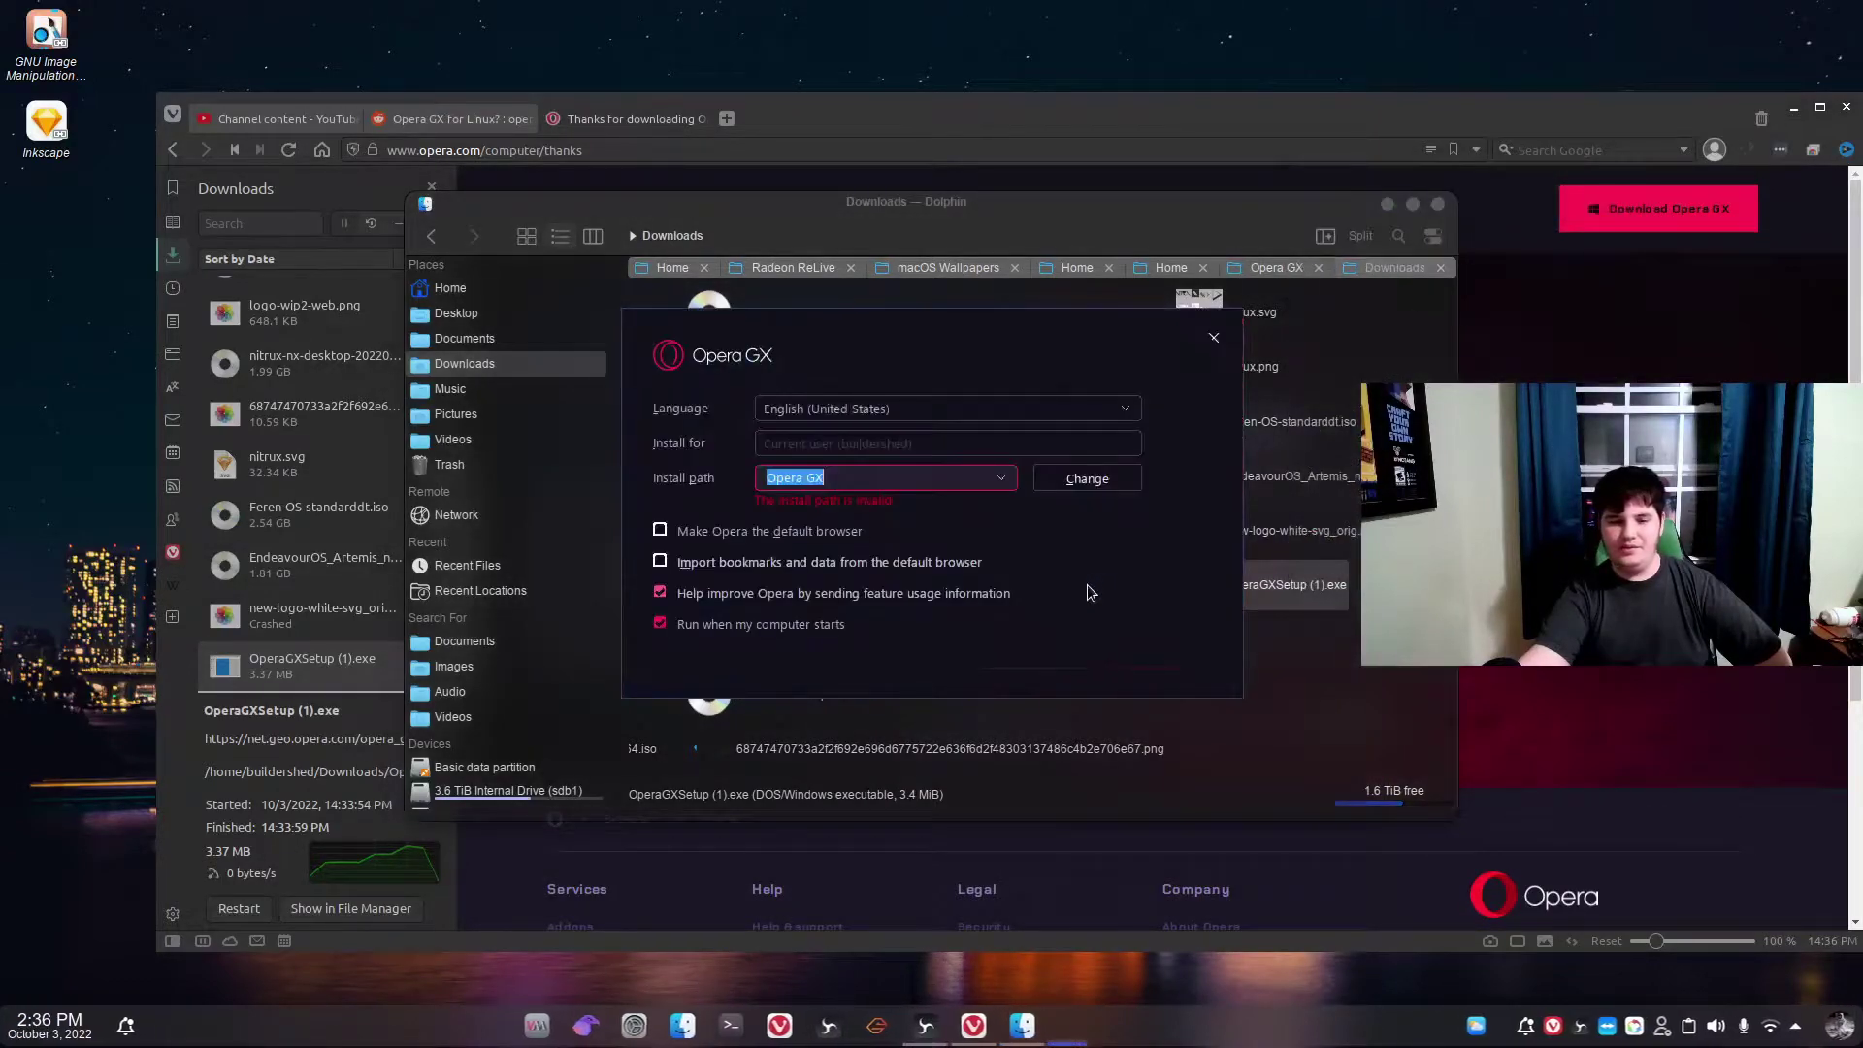
pyautogui.click(1002, 482)
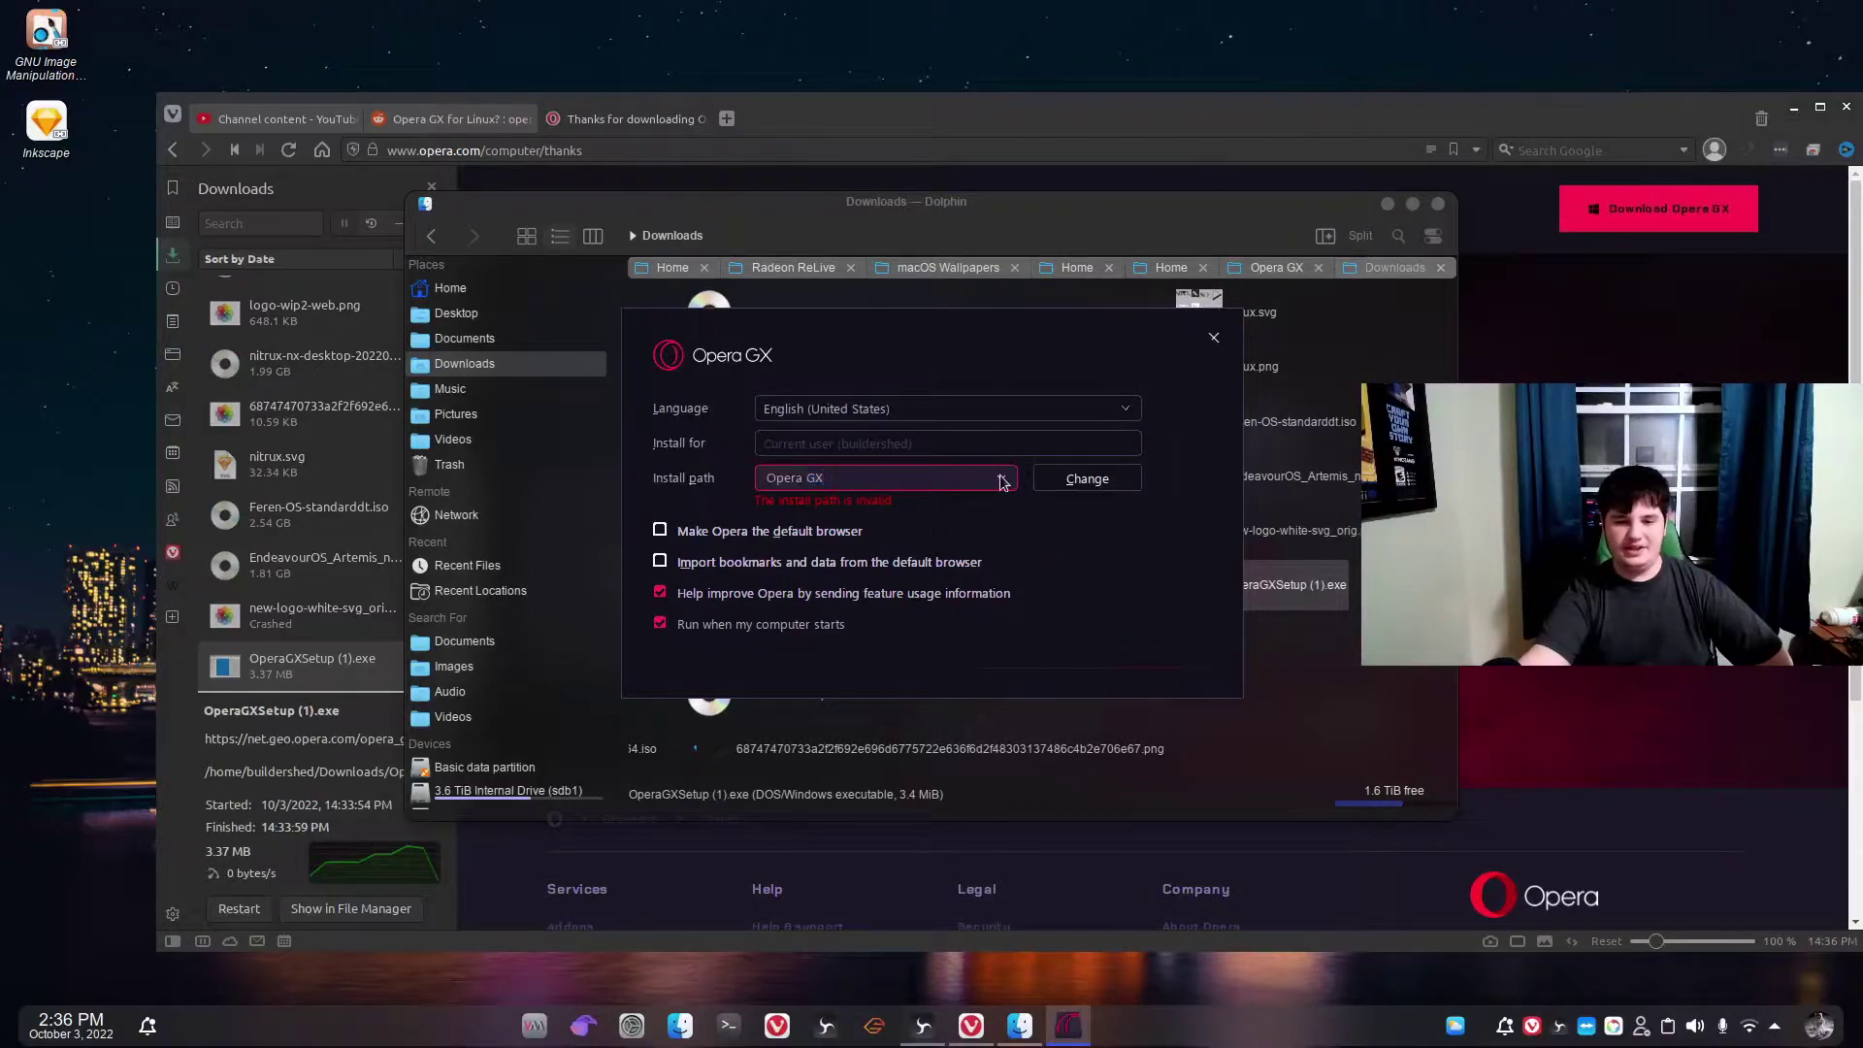
pyautogui.click(1002, 482)
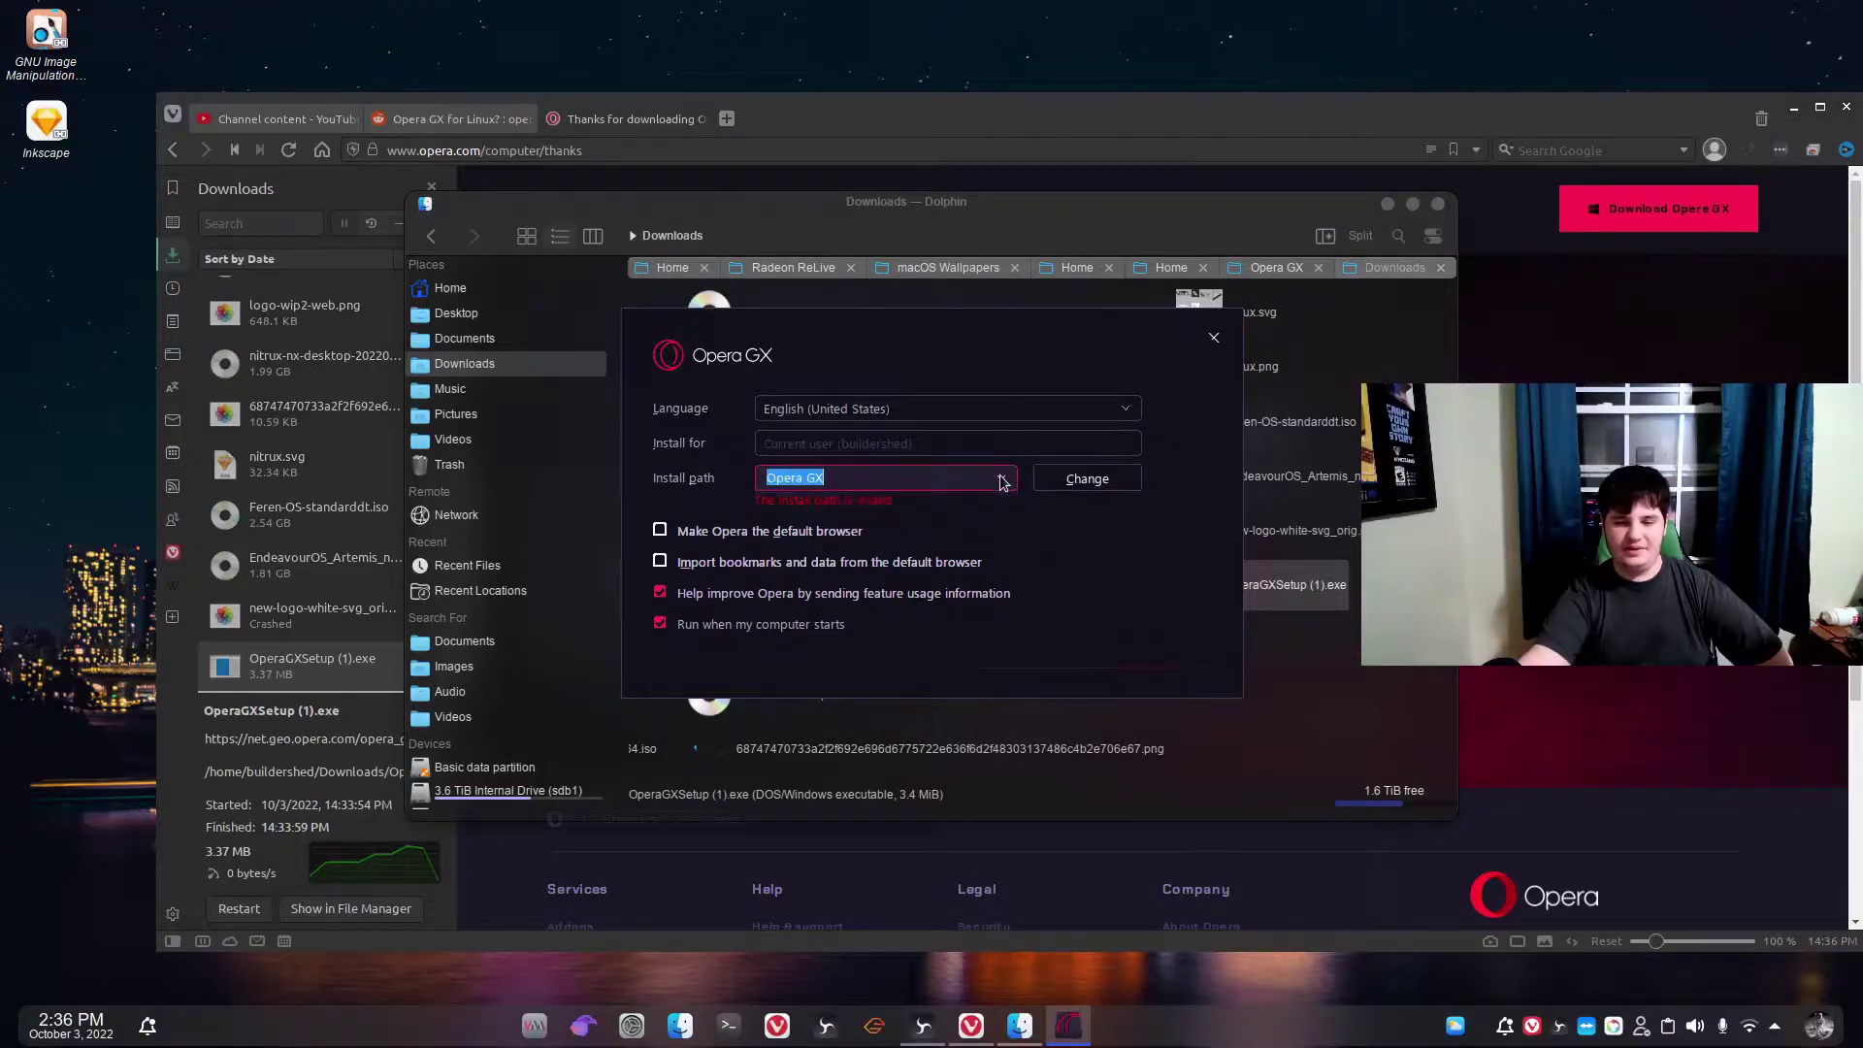
# Browse the installer's folder picker to C:\Program Files (x86).
pyautogui.click(1060, 482)
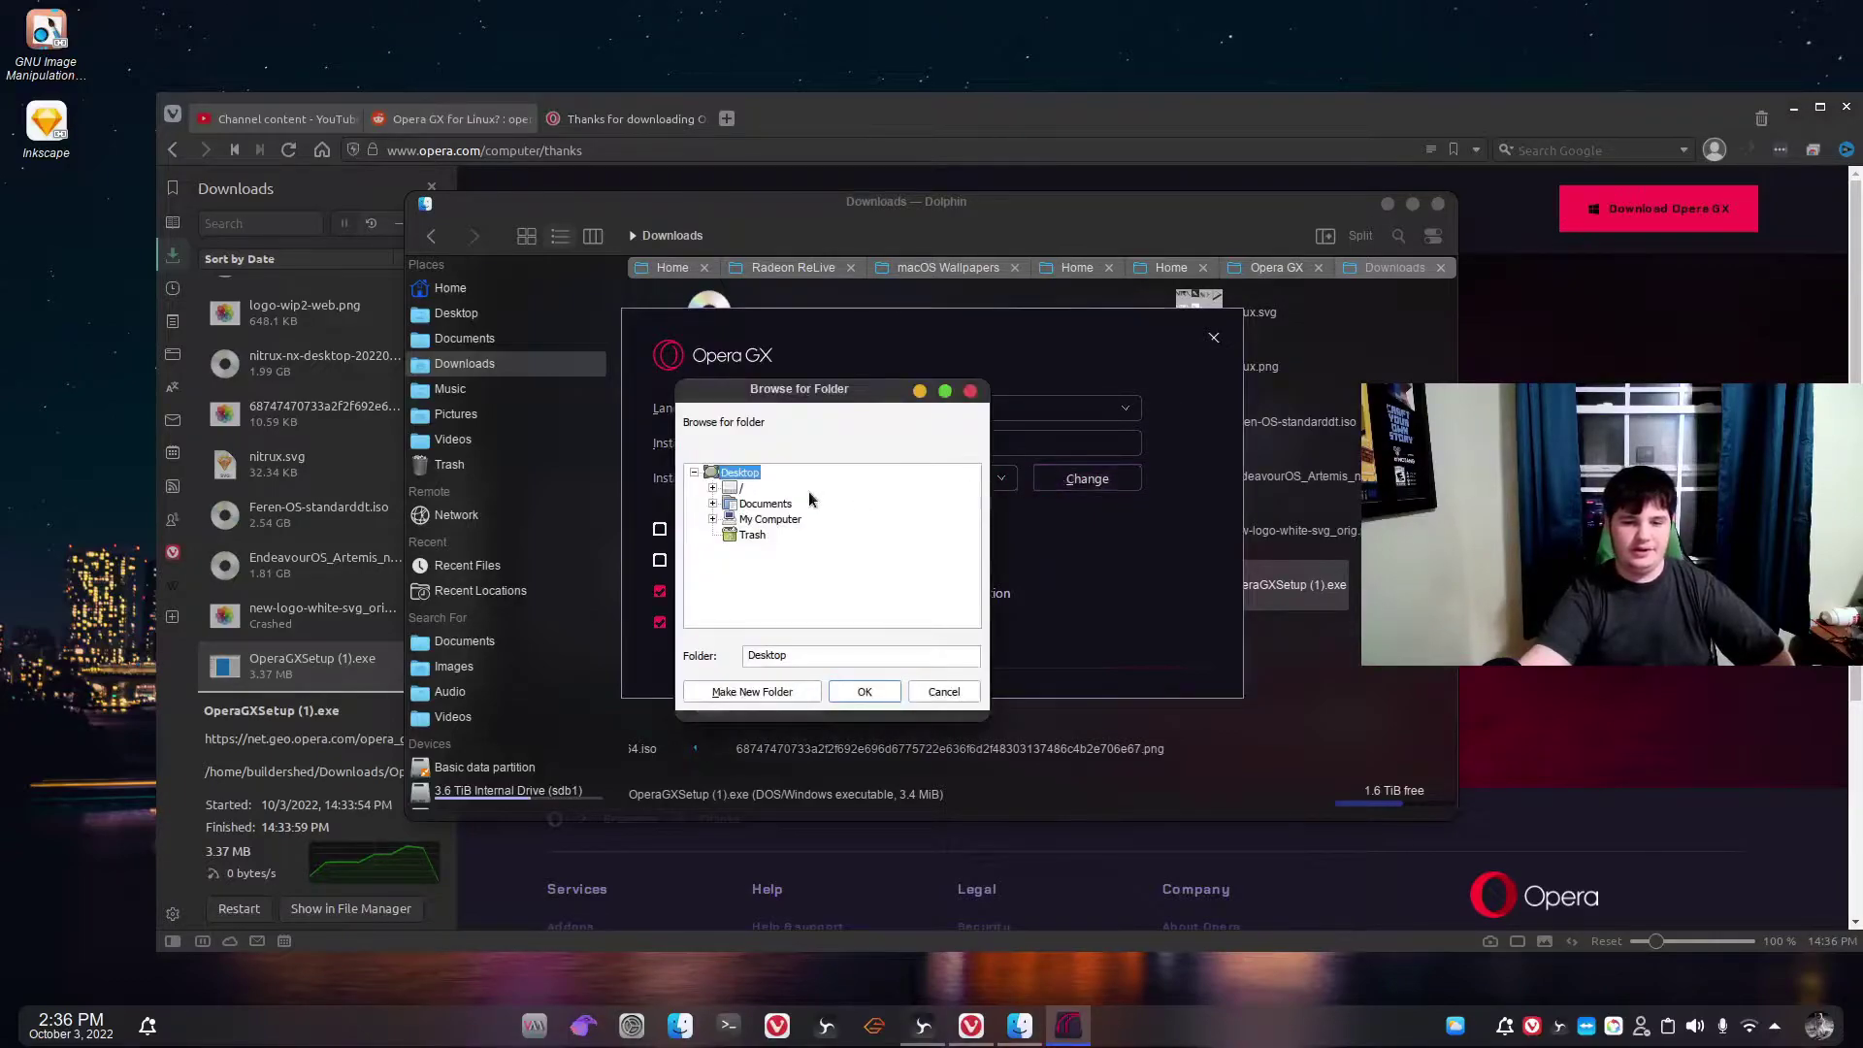
pyautogui.click(713, 520)
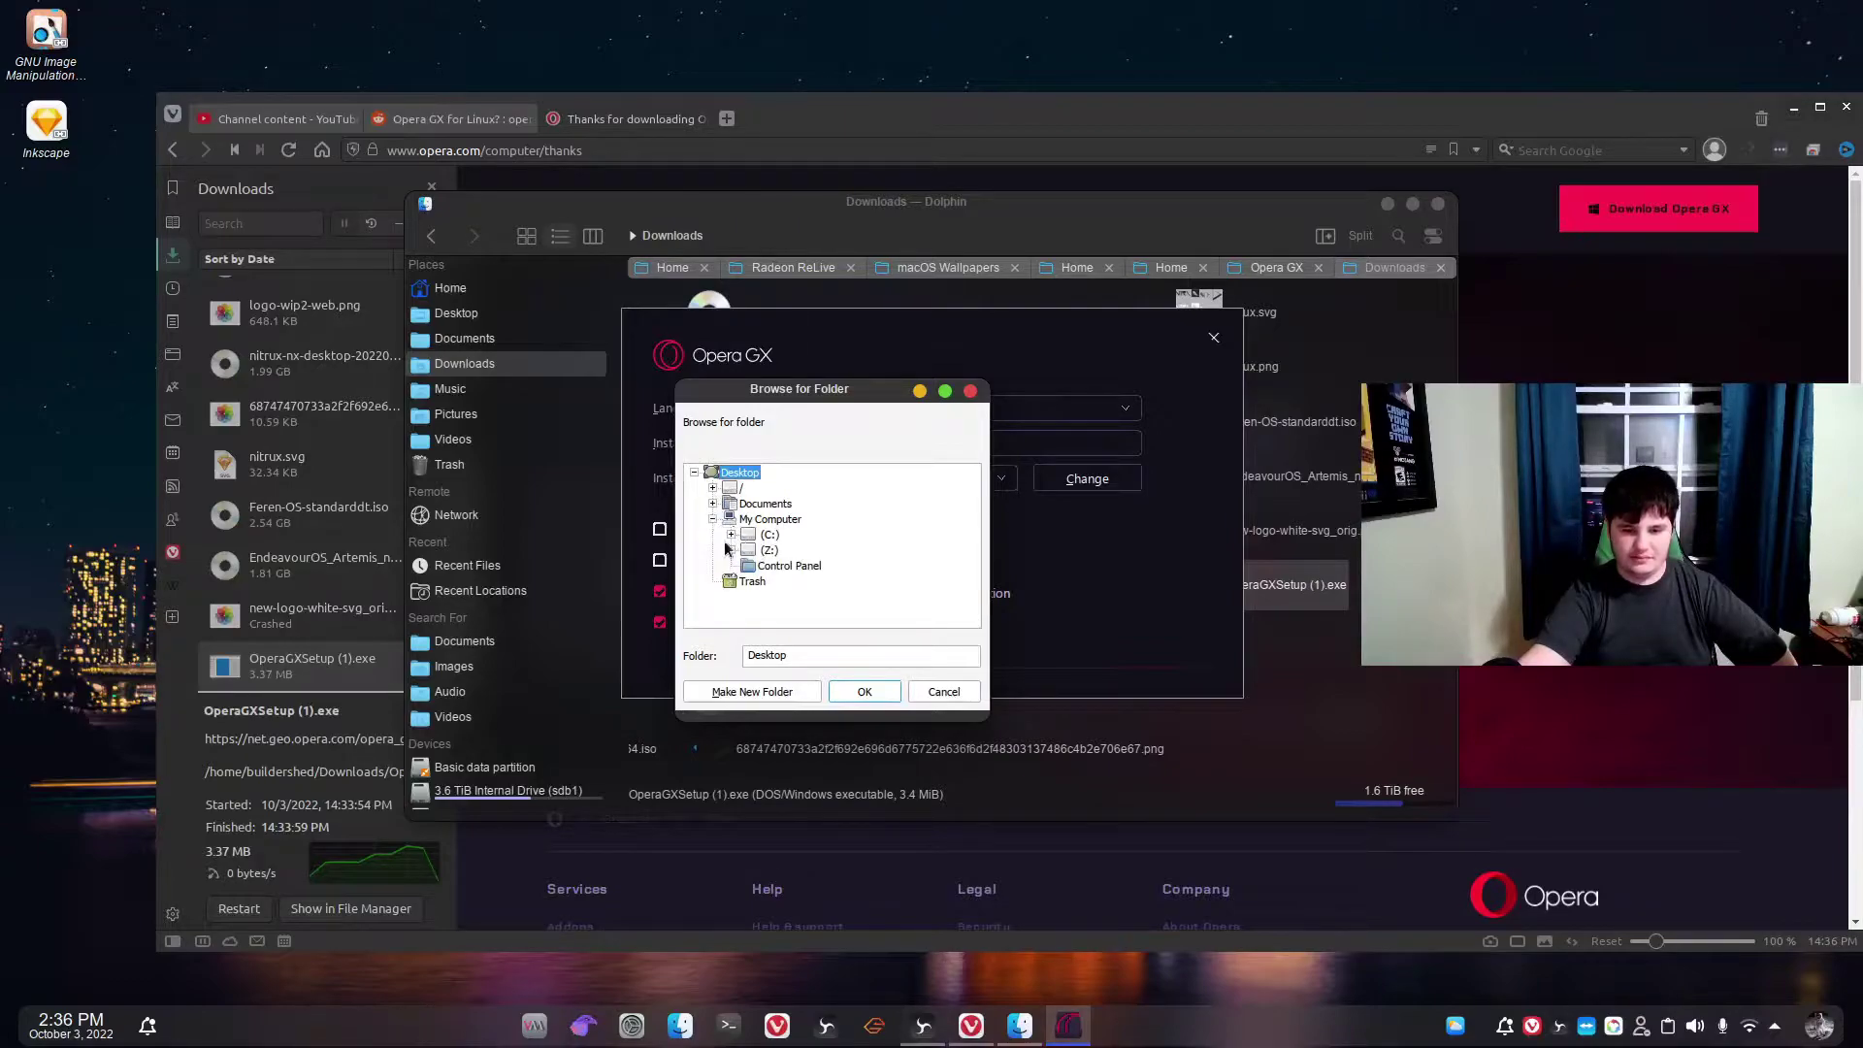
pyautogui.click(767, 535)
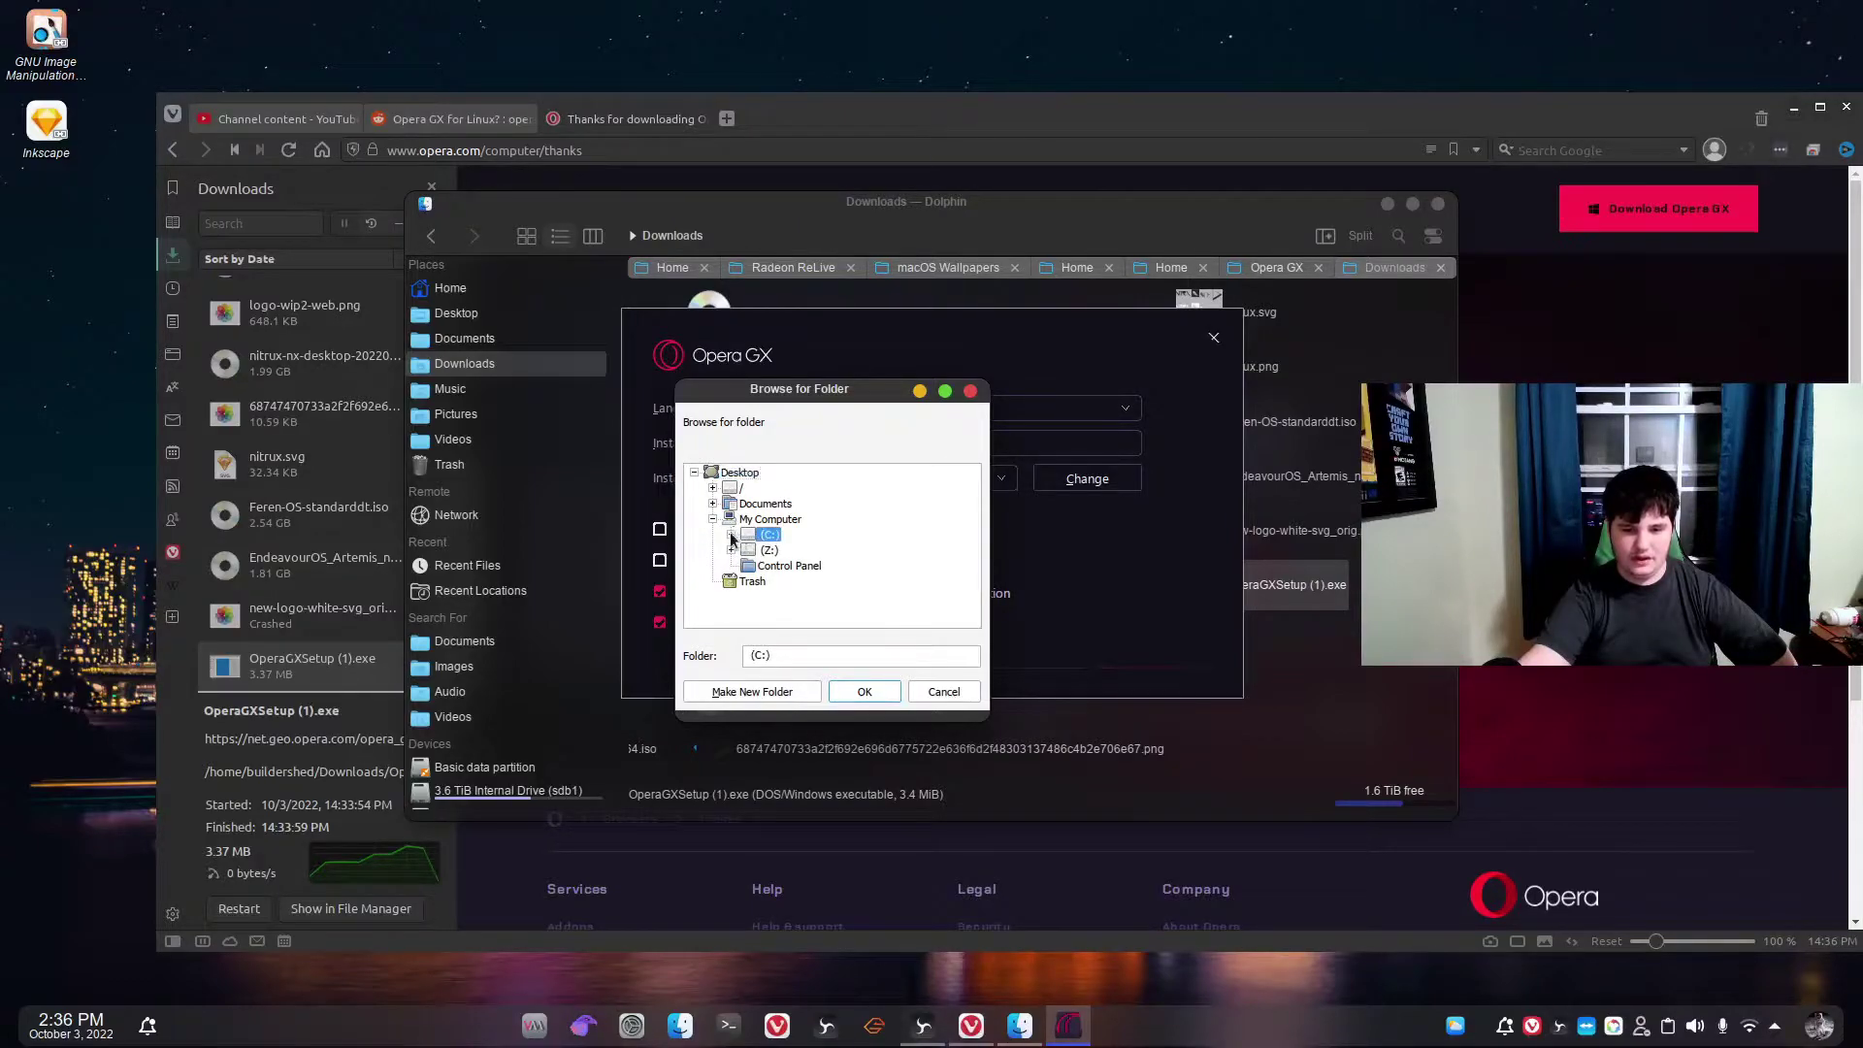
pyautogui.click(730, 535)
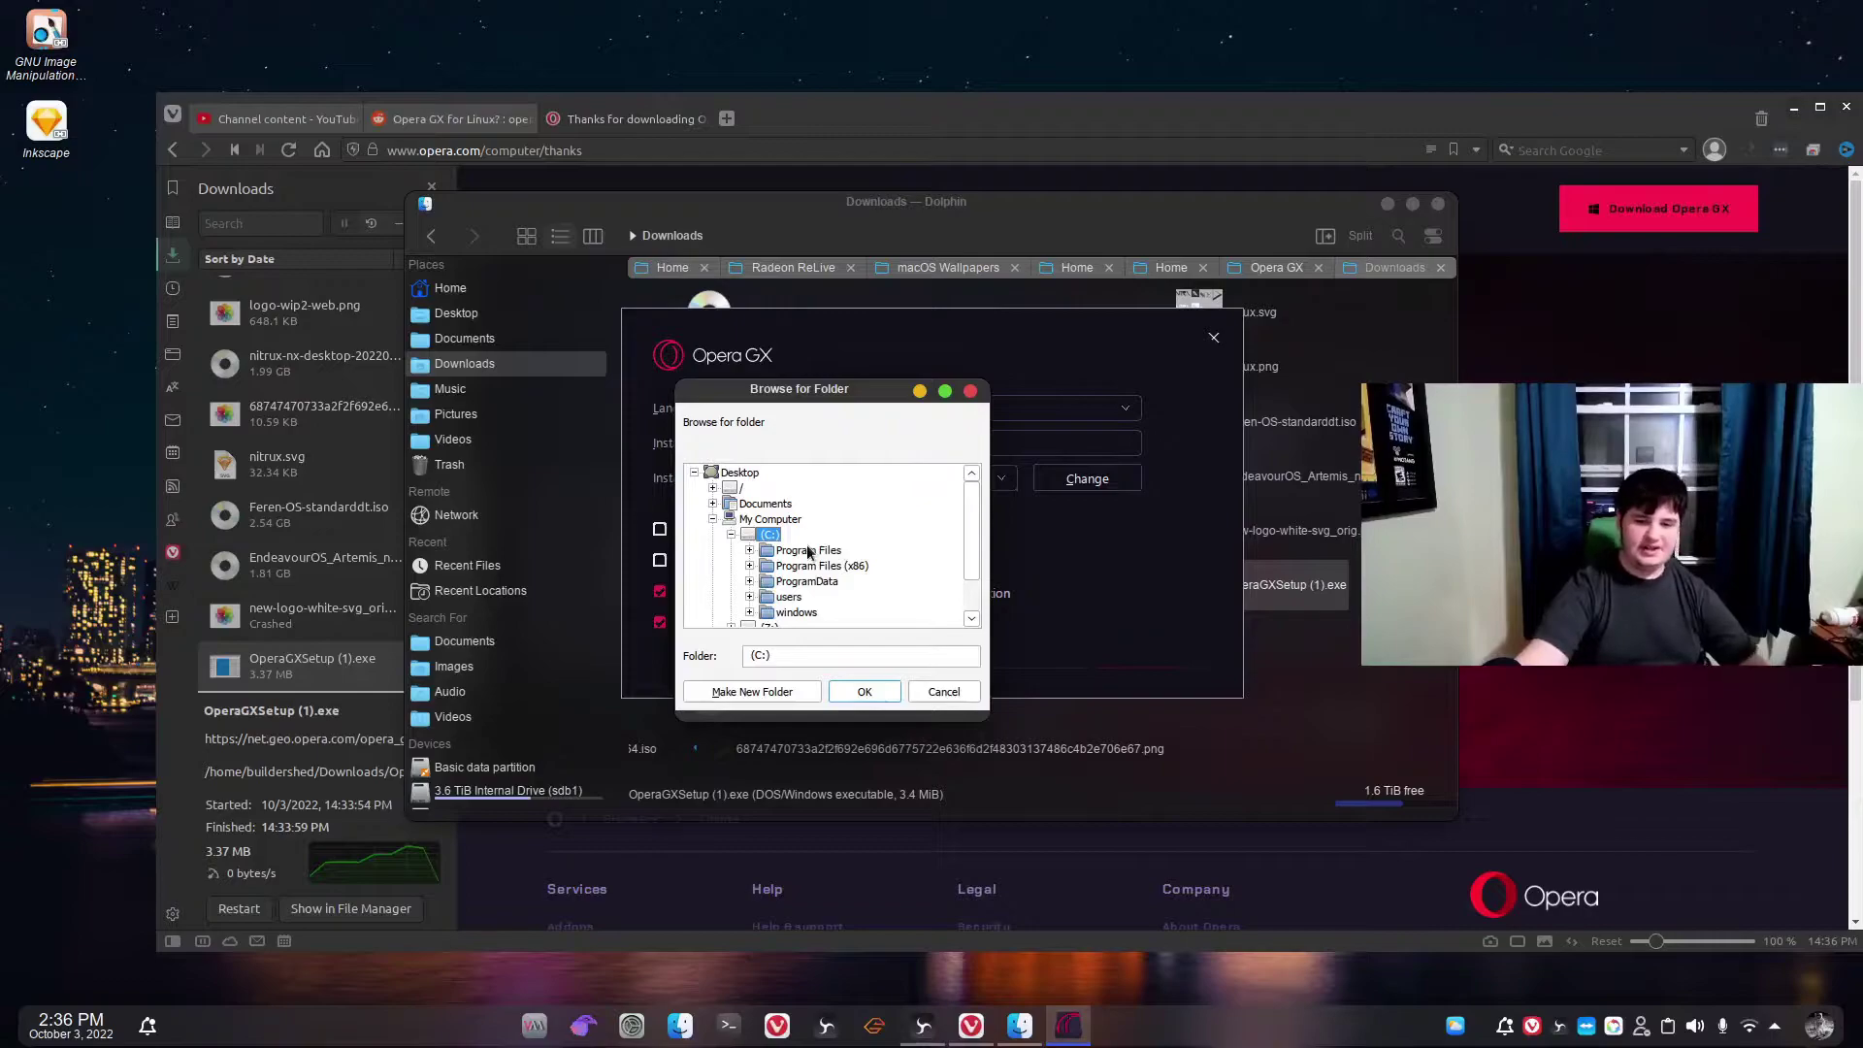
pyautogui.scroll(-1, 855, 623)
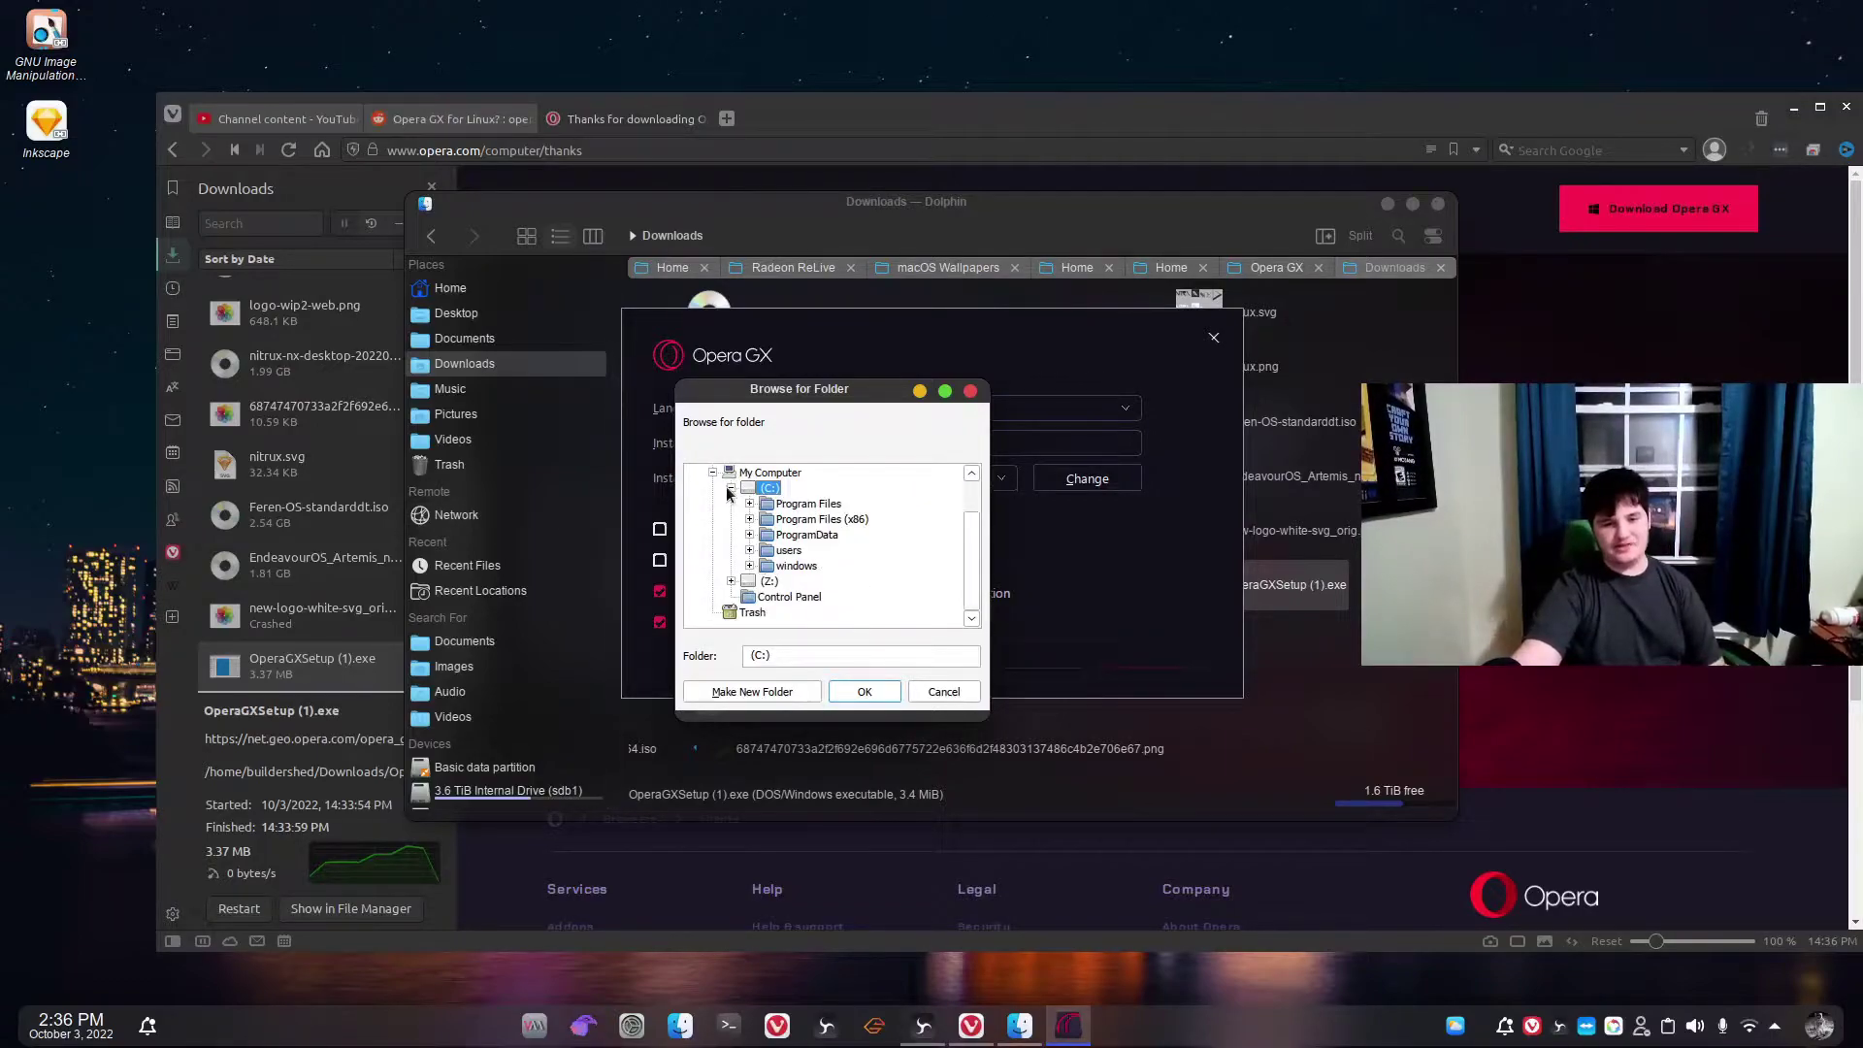
pyautogui.click(815, 521)
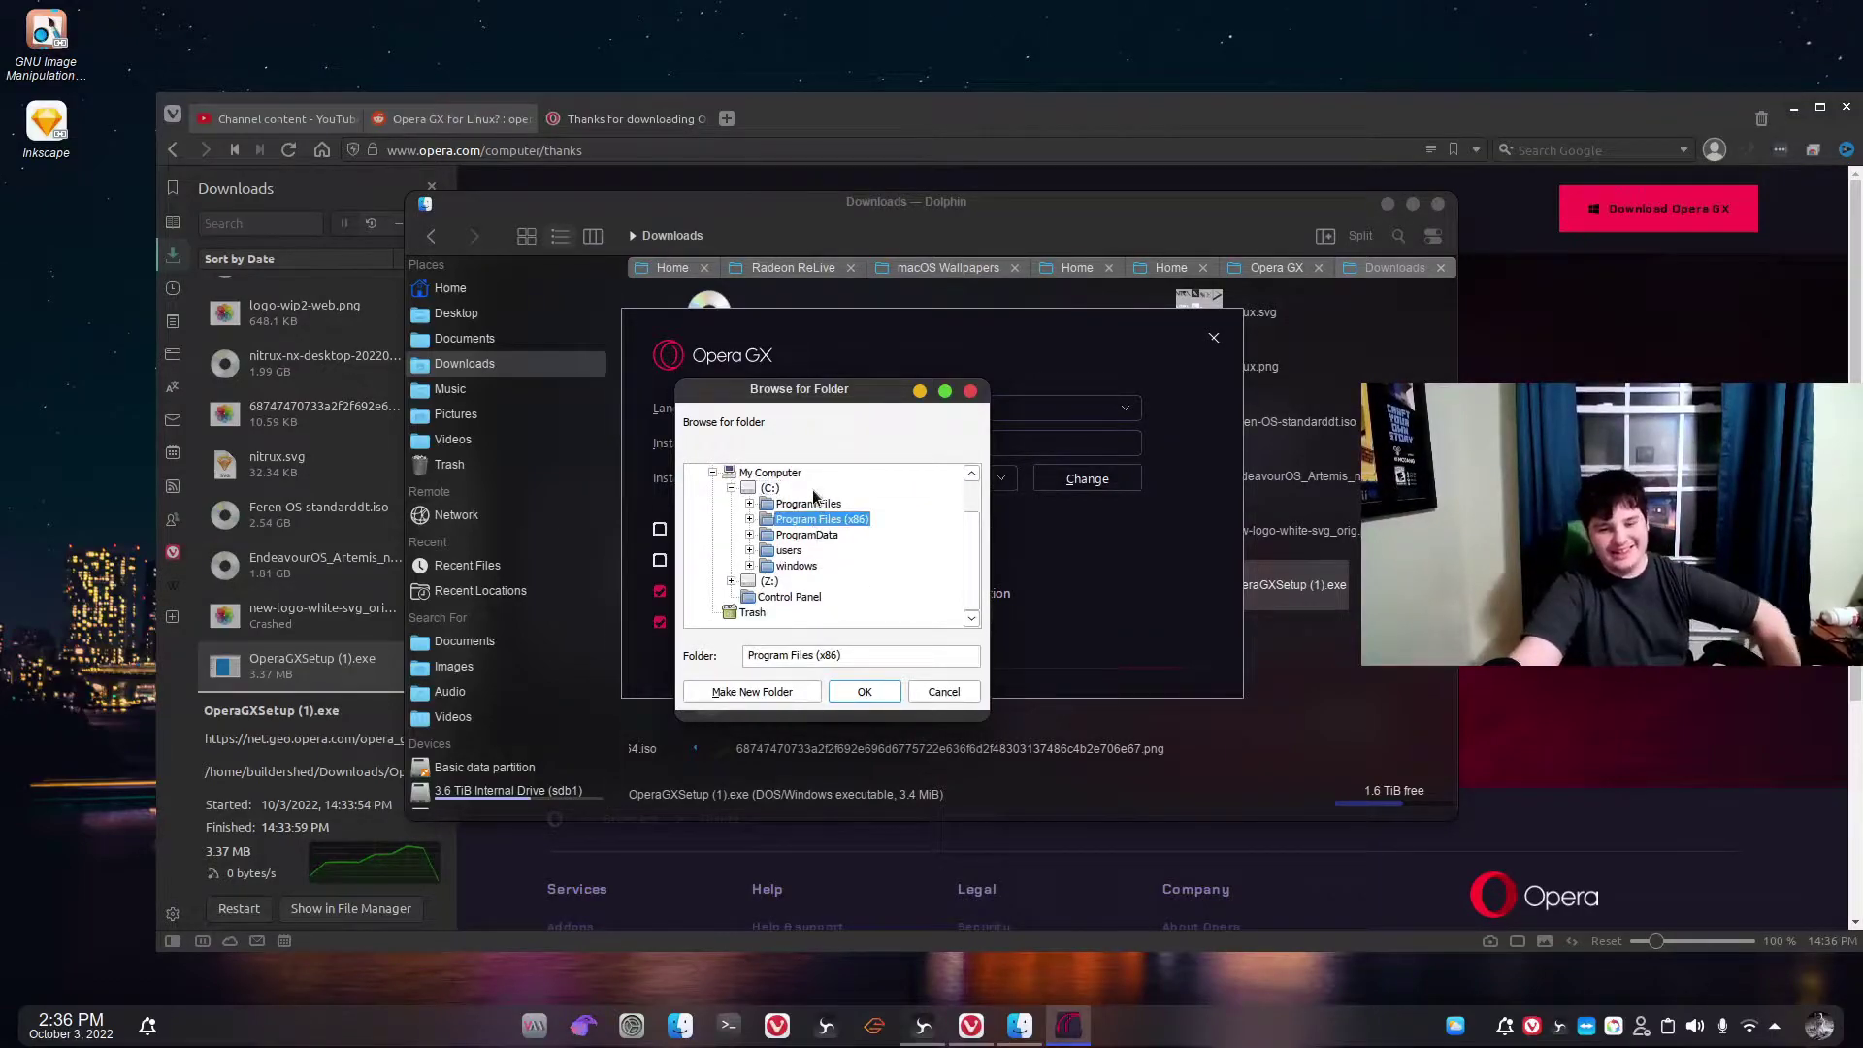
pyautogui.click(749, 520)
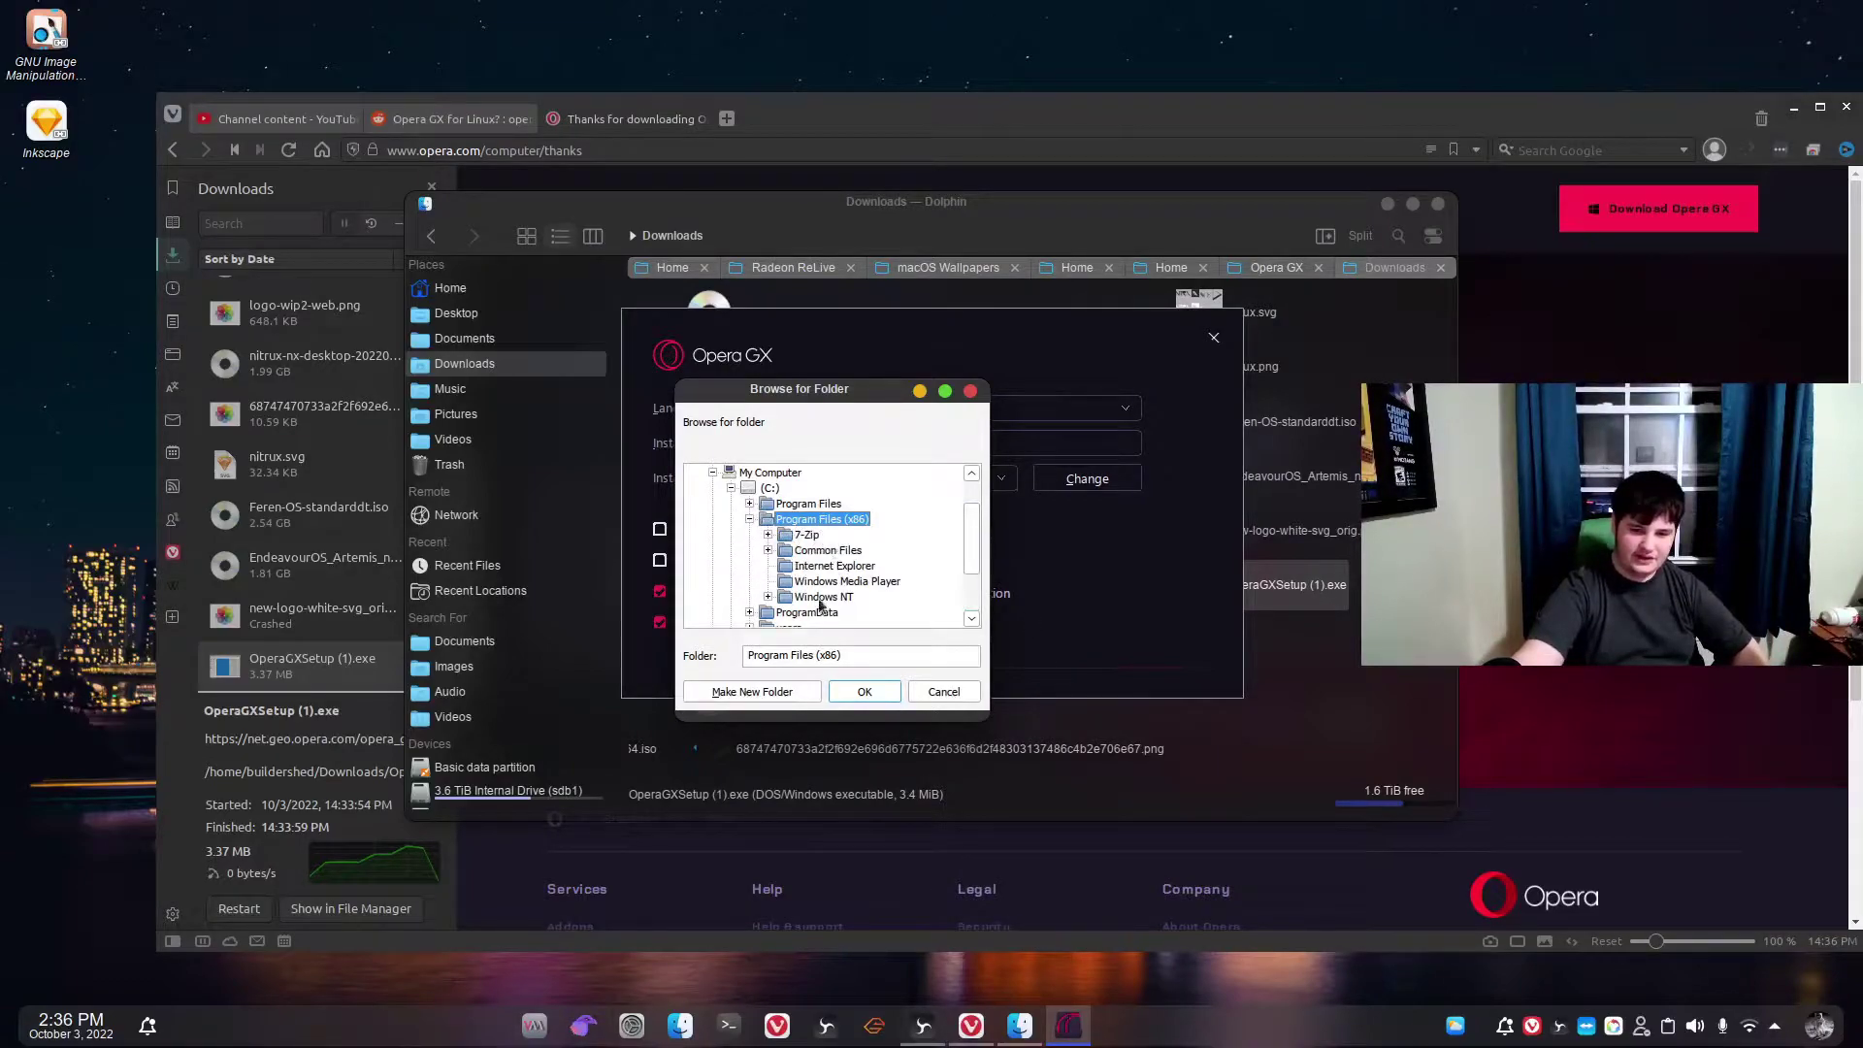
# Create and choose an Opera folder there, turn off run-at-startup, and Accept and Install.
pyautogui.click(753, 700)
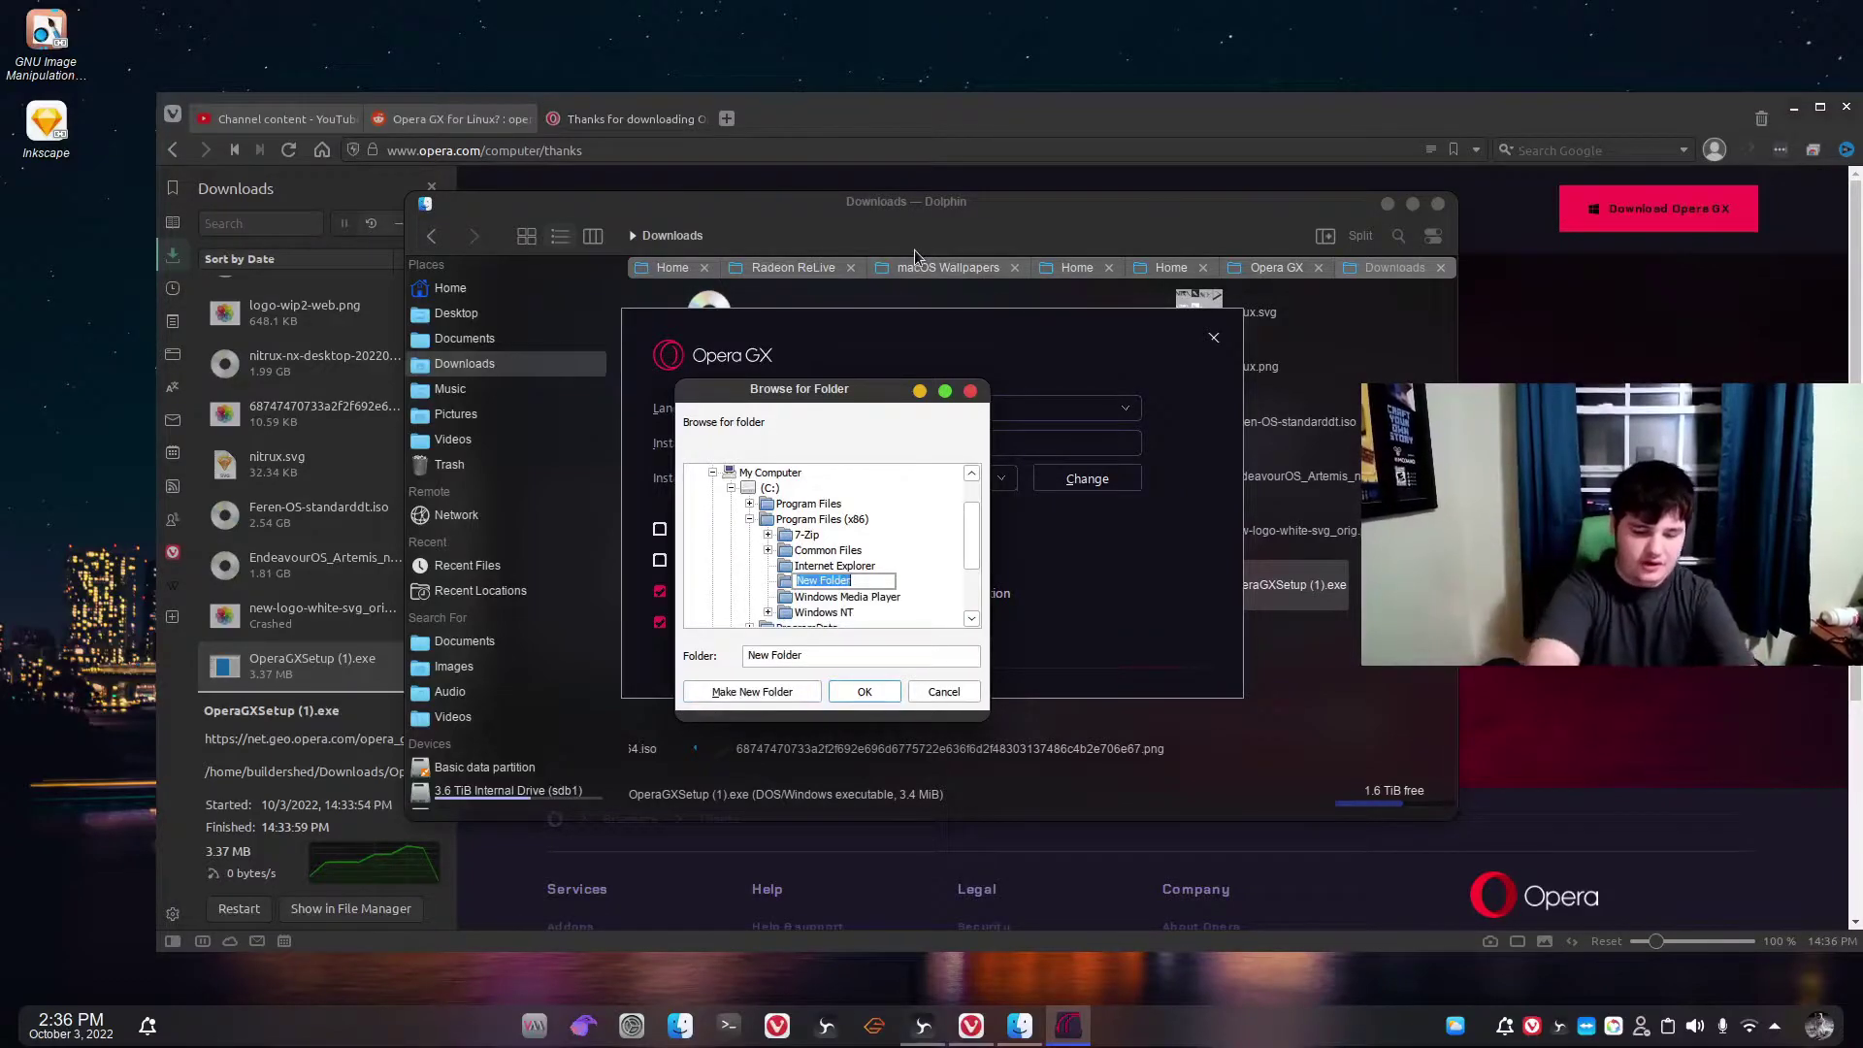
pyautogui.write('Opera')
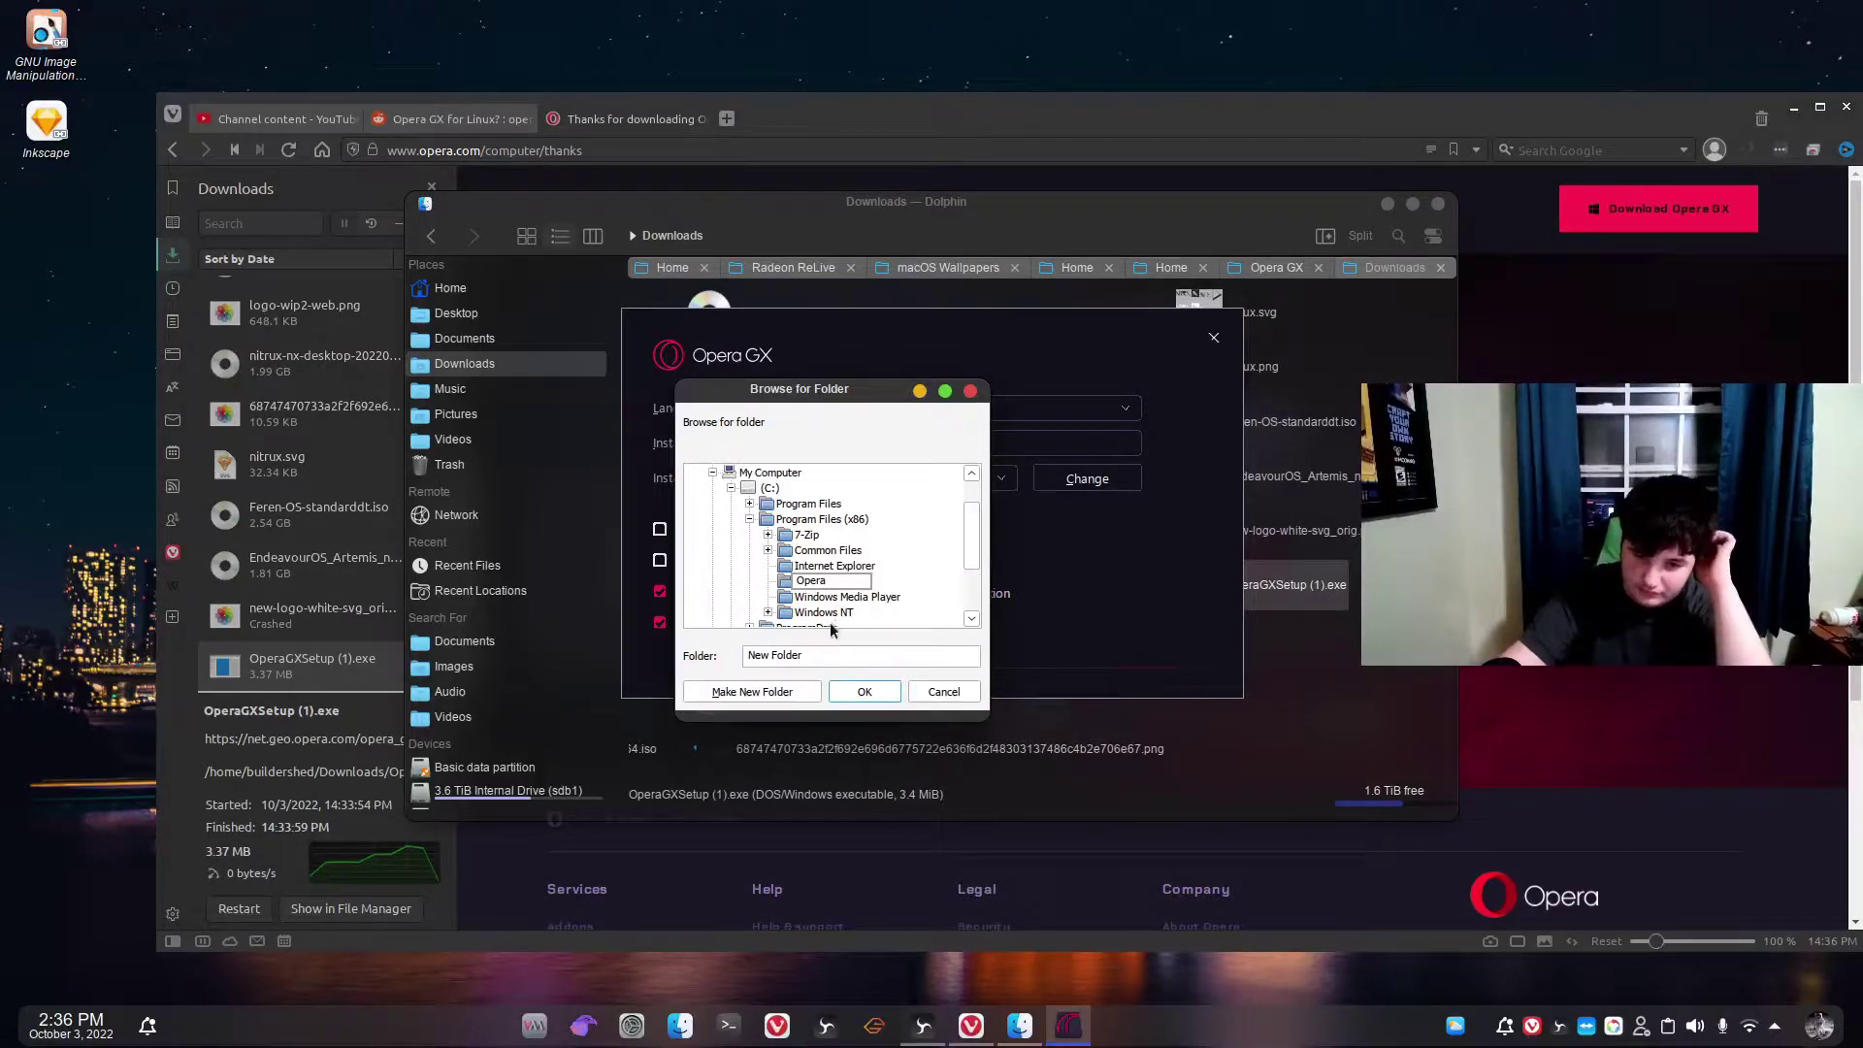
pyautogui.click(813, 583)
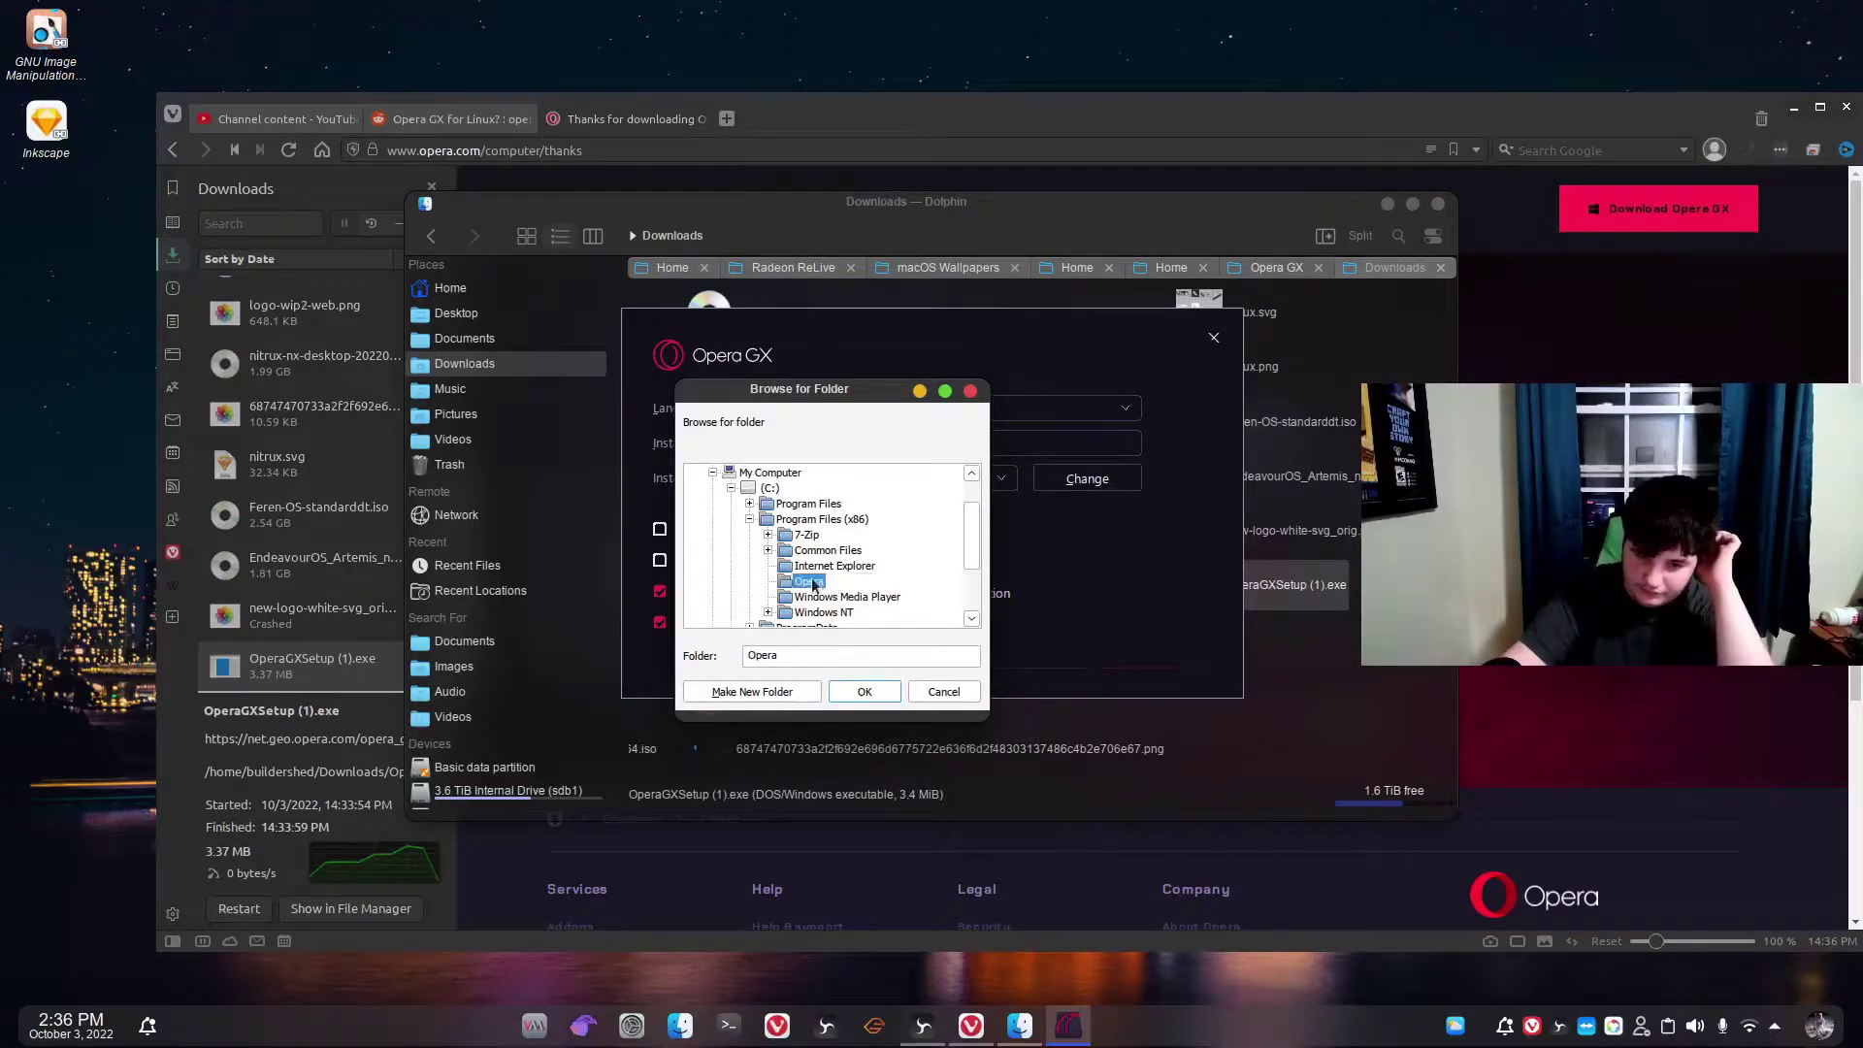
pyautogui.click(864, 691)
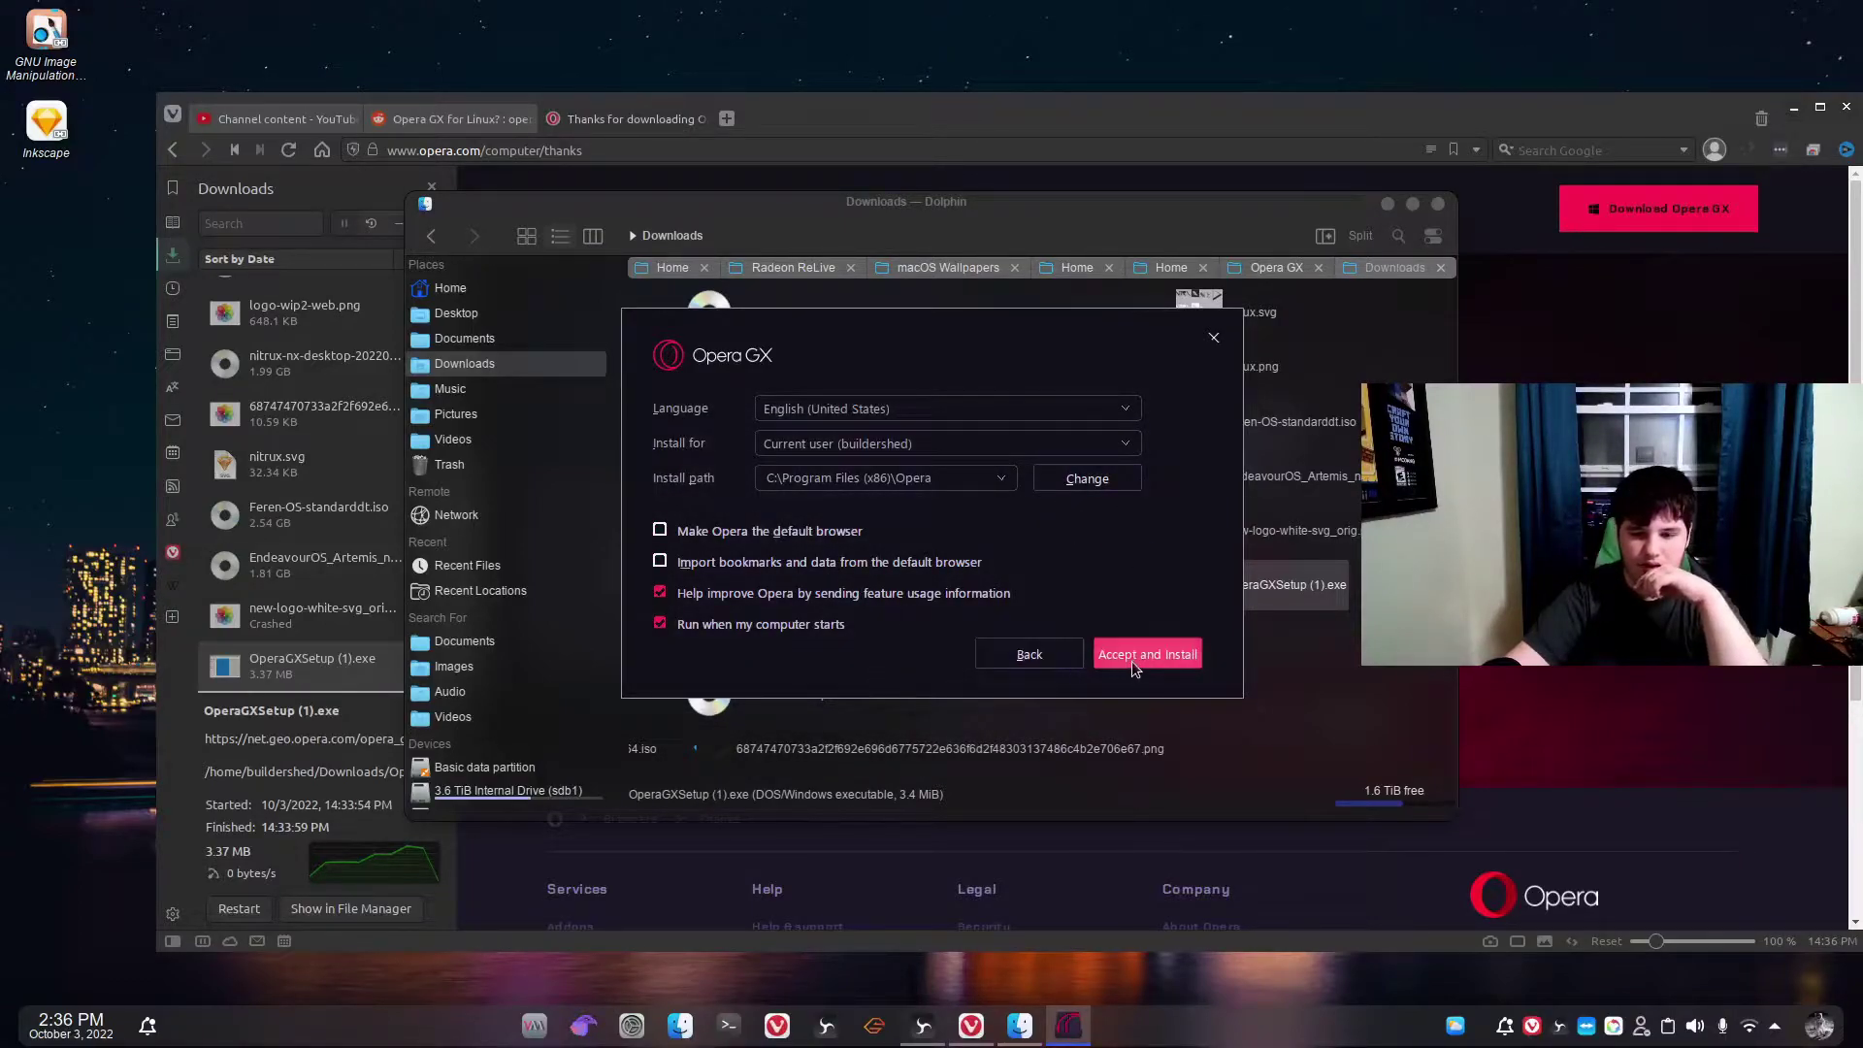
pyautogui.click(833, 626)
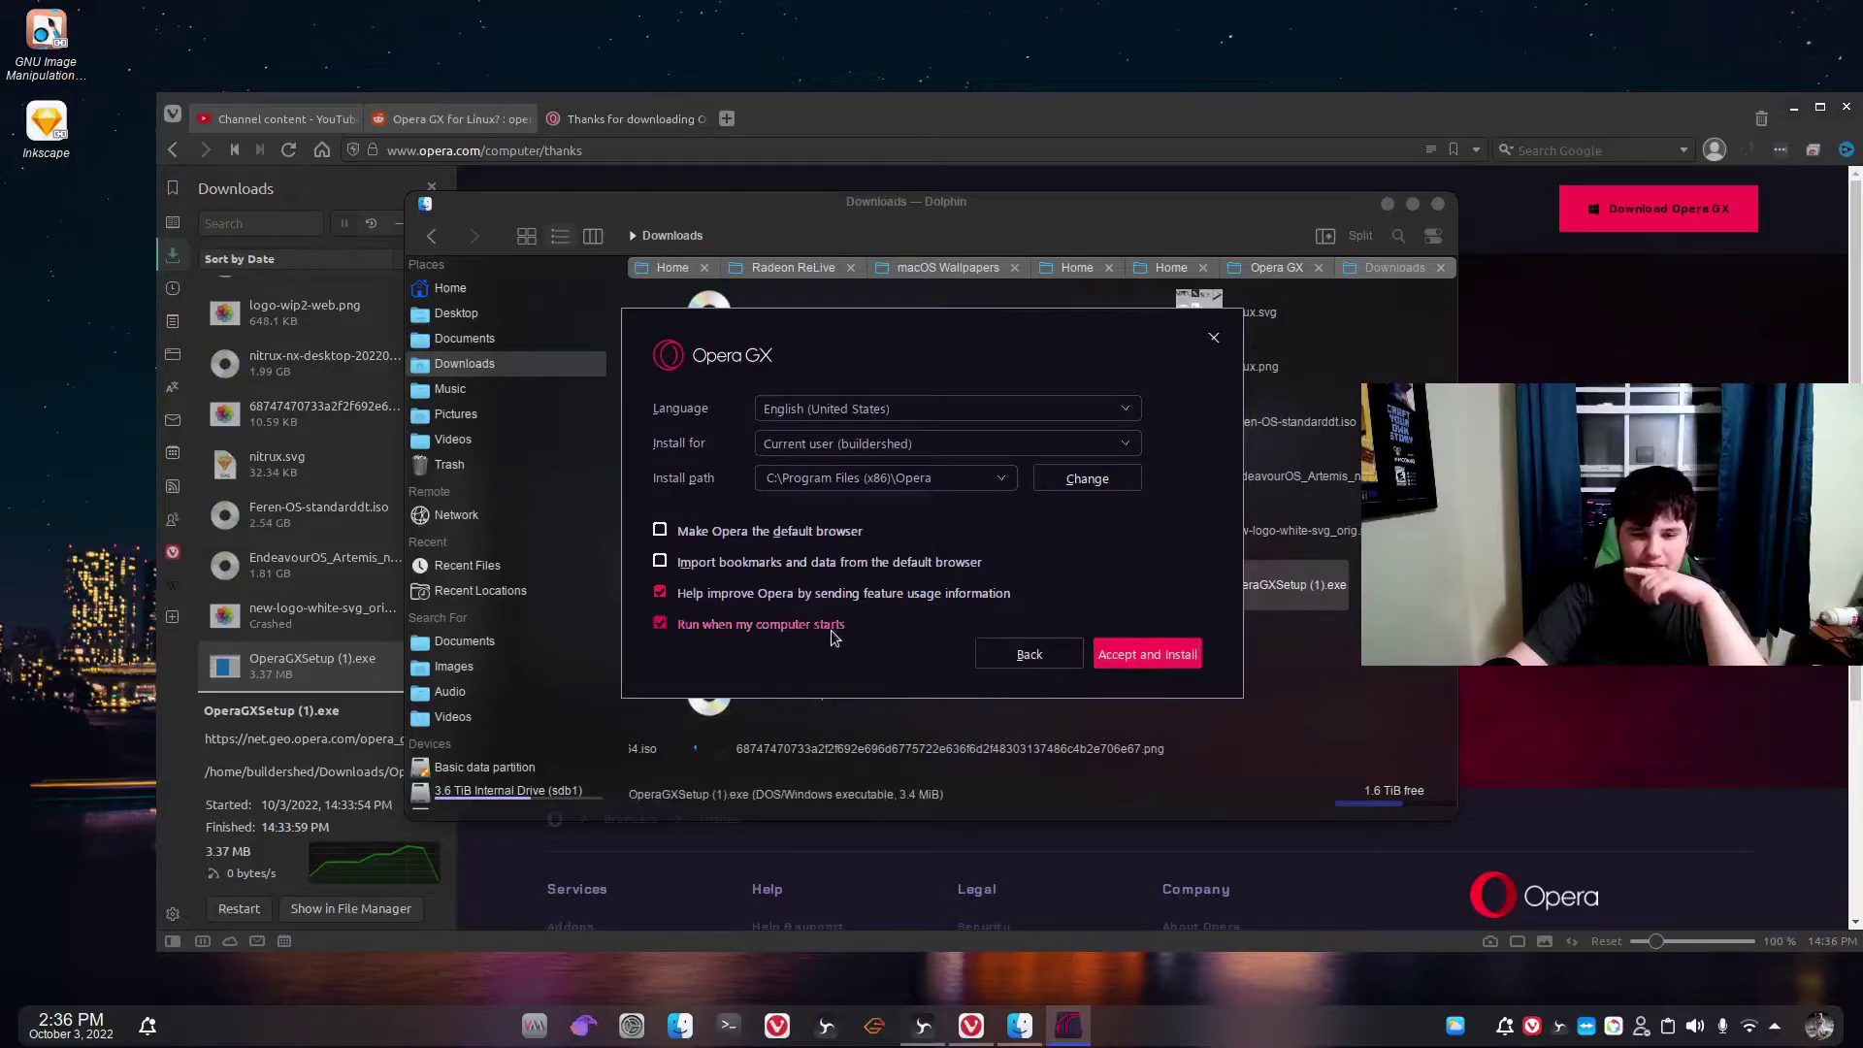
pyautogui.click(1133, 656)
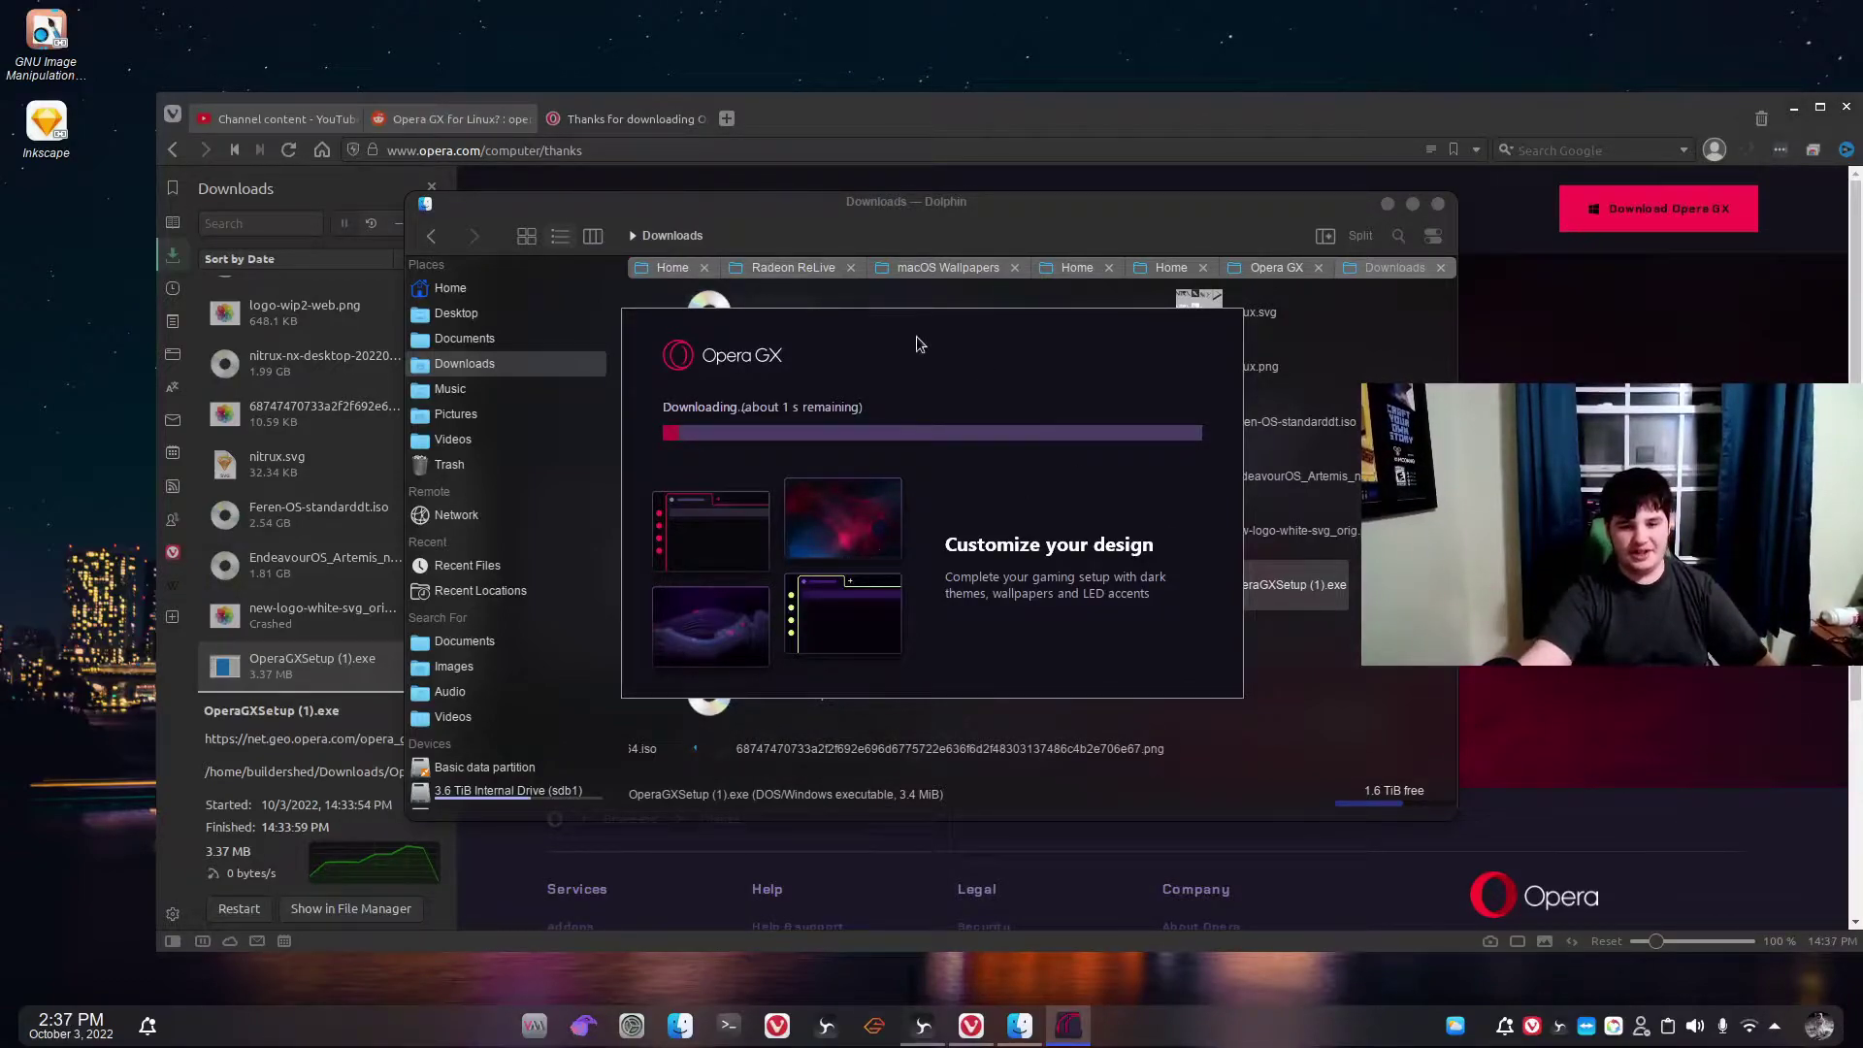
# Drag the Opera GX installer window slightly up and left while its download runs.
pyautogui.moveTo(916, 336)
pyautogui.mouseDown()
pyautogui.moveTo(817, 350)
pyautogui.moveTo(889, 317)
pyautogui.mouseUp()
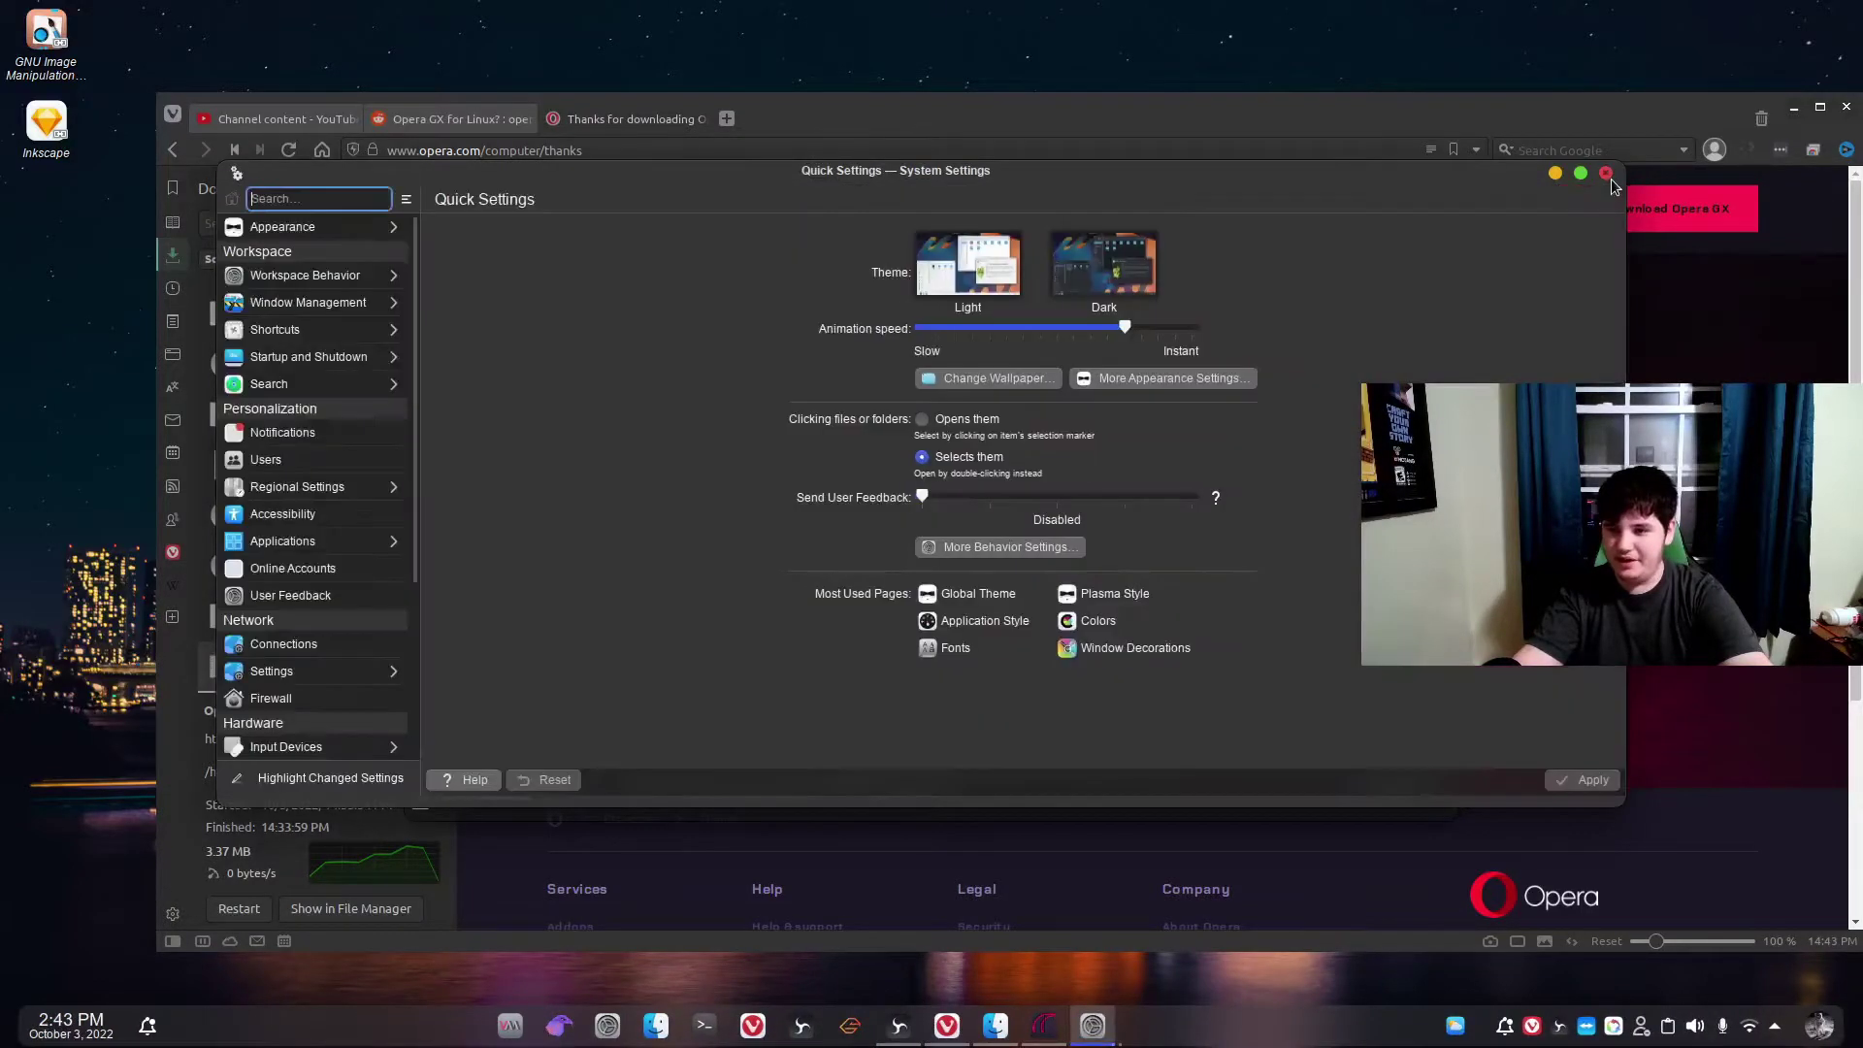
# Close Quick Settings and launch System Monitor via KRunner by searching 'system moni'.
pyautogui.click(1607, 172)
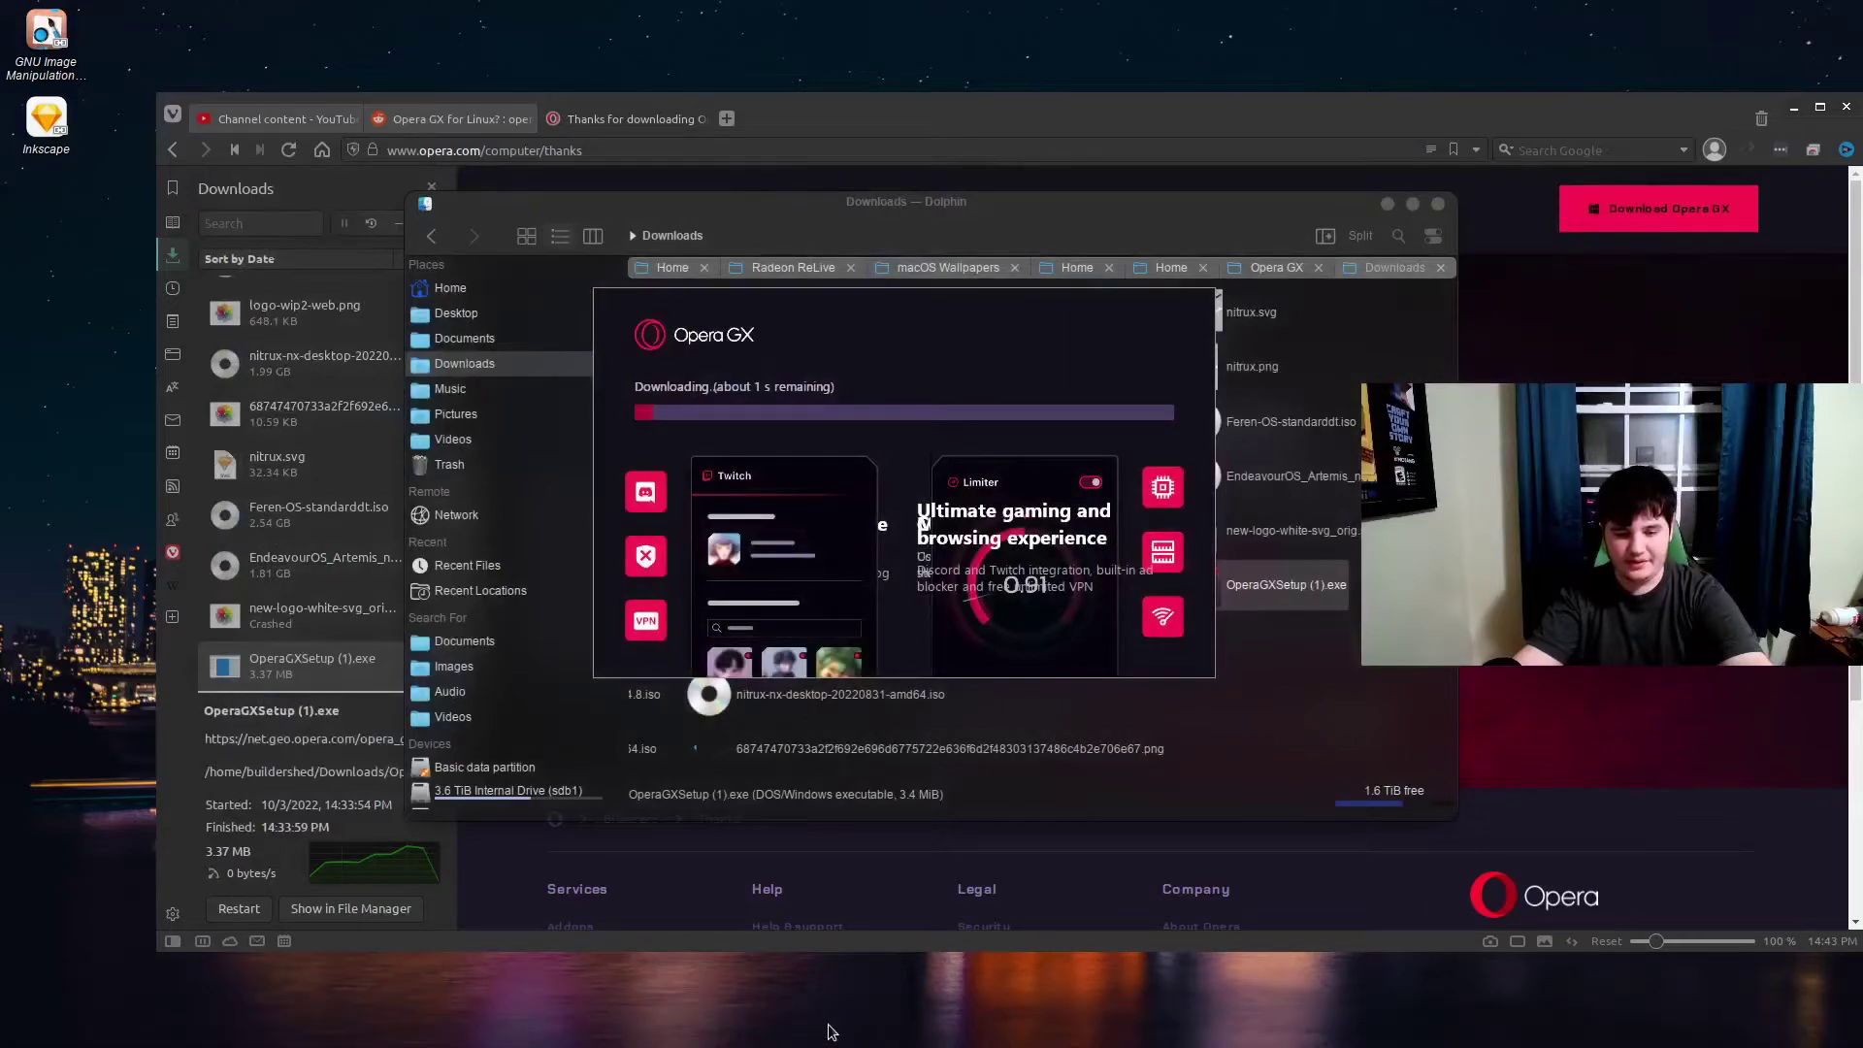
pyautogui.moveTo(920, 712)
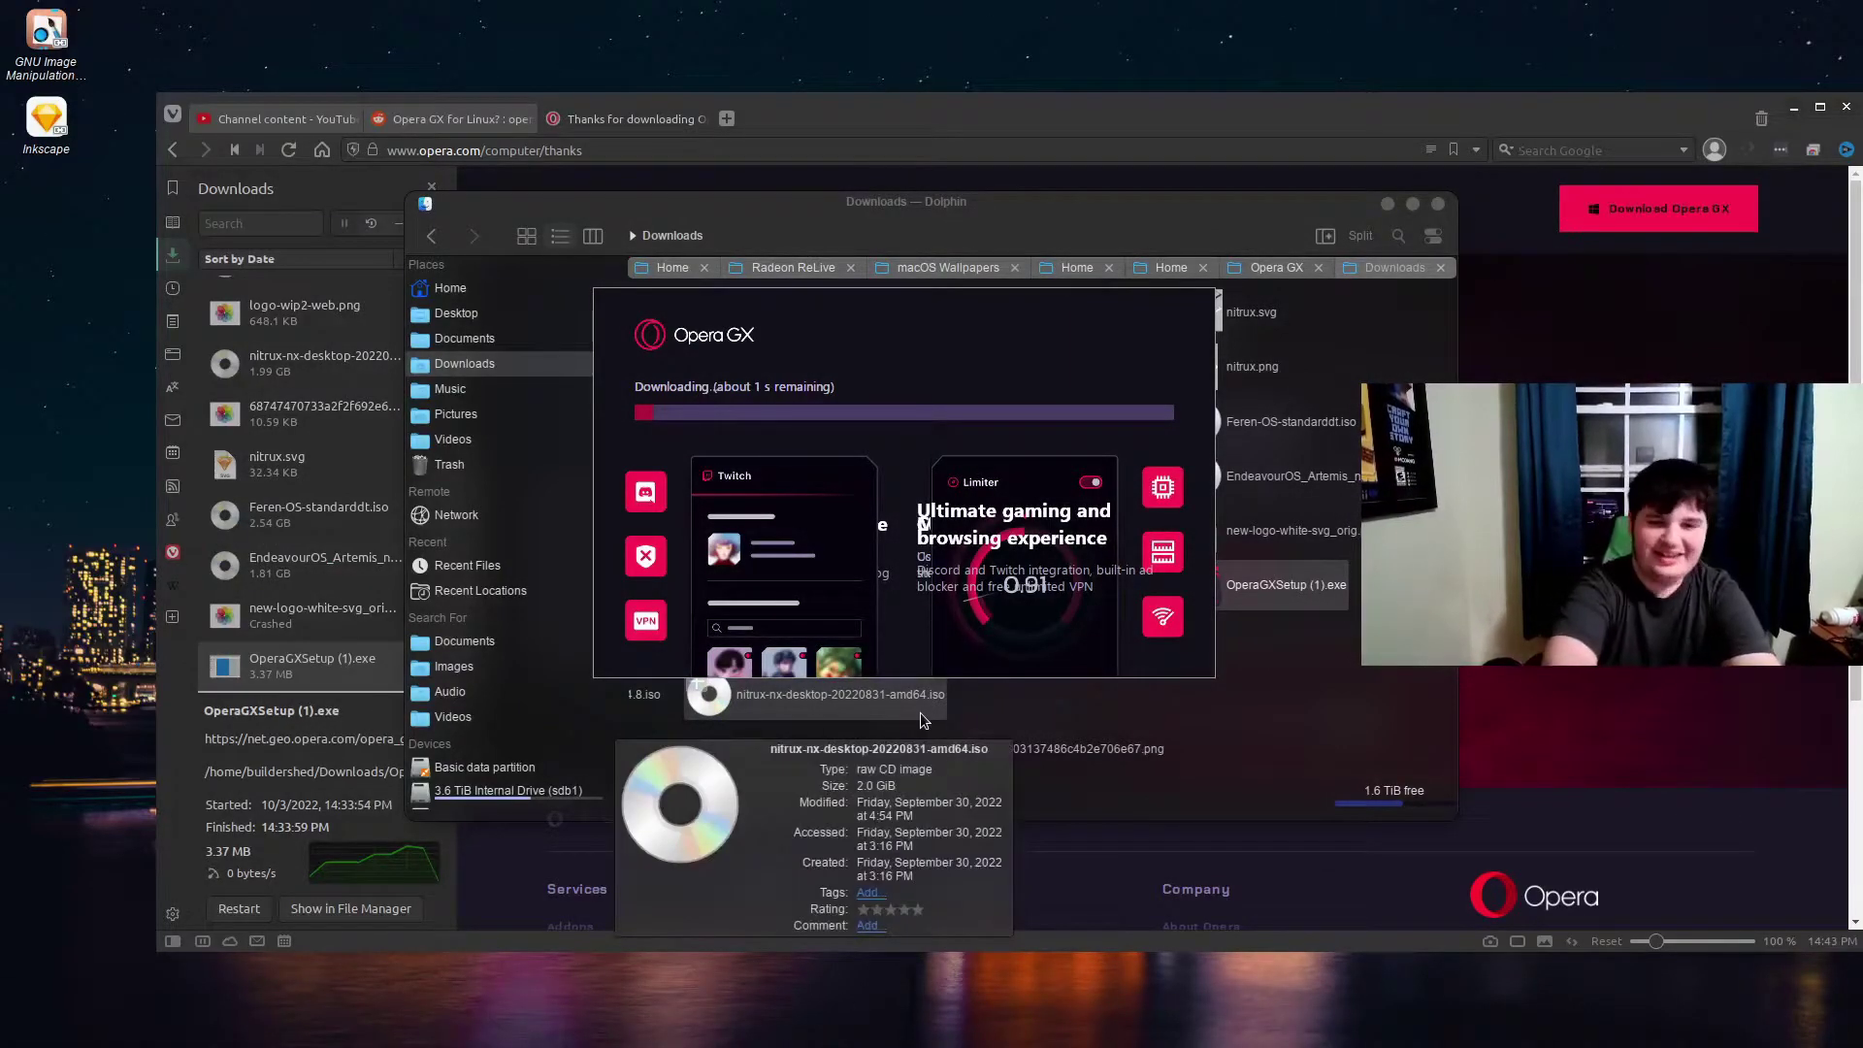
pyautogui.hotkey('alt', 'space')
pyautogui.write('latte')
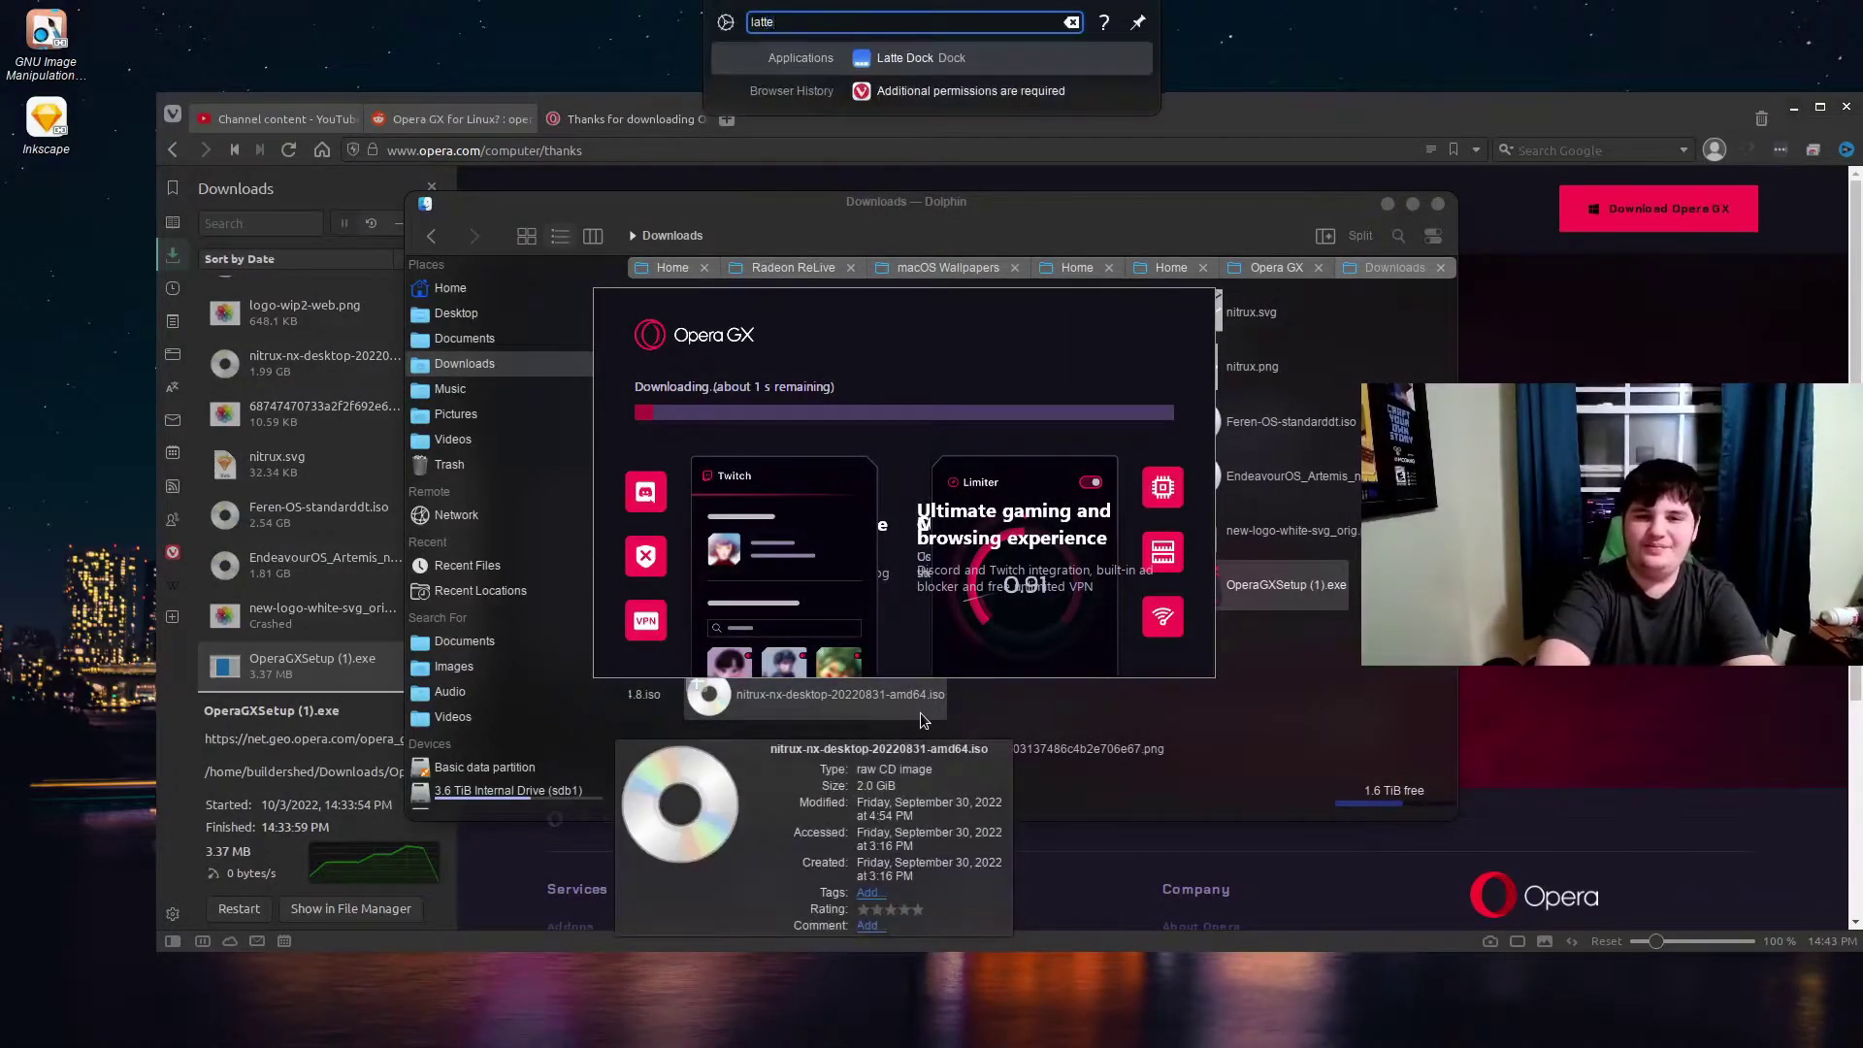
pyautogui.press('Return')
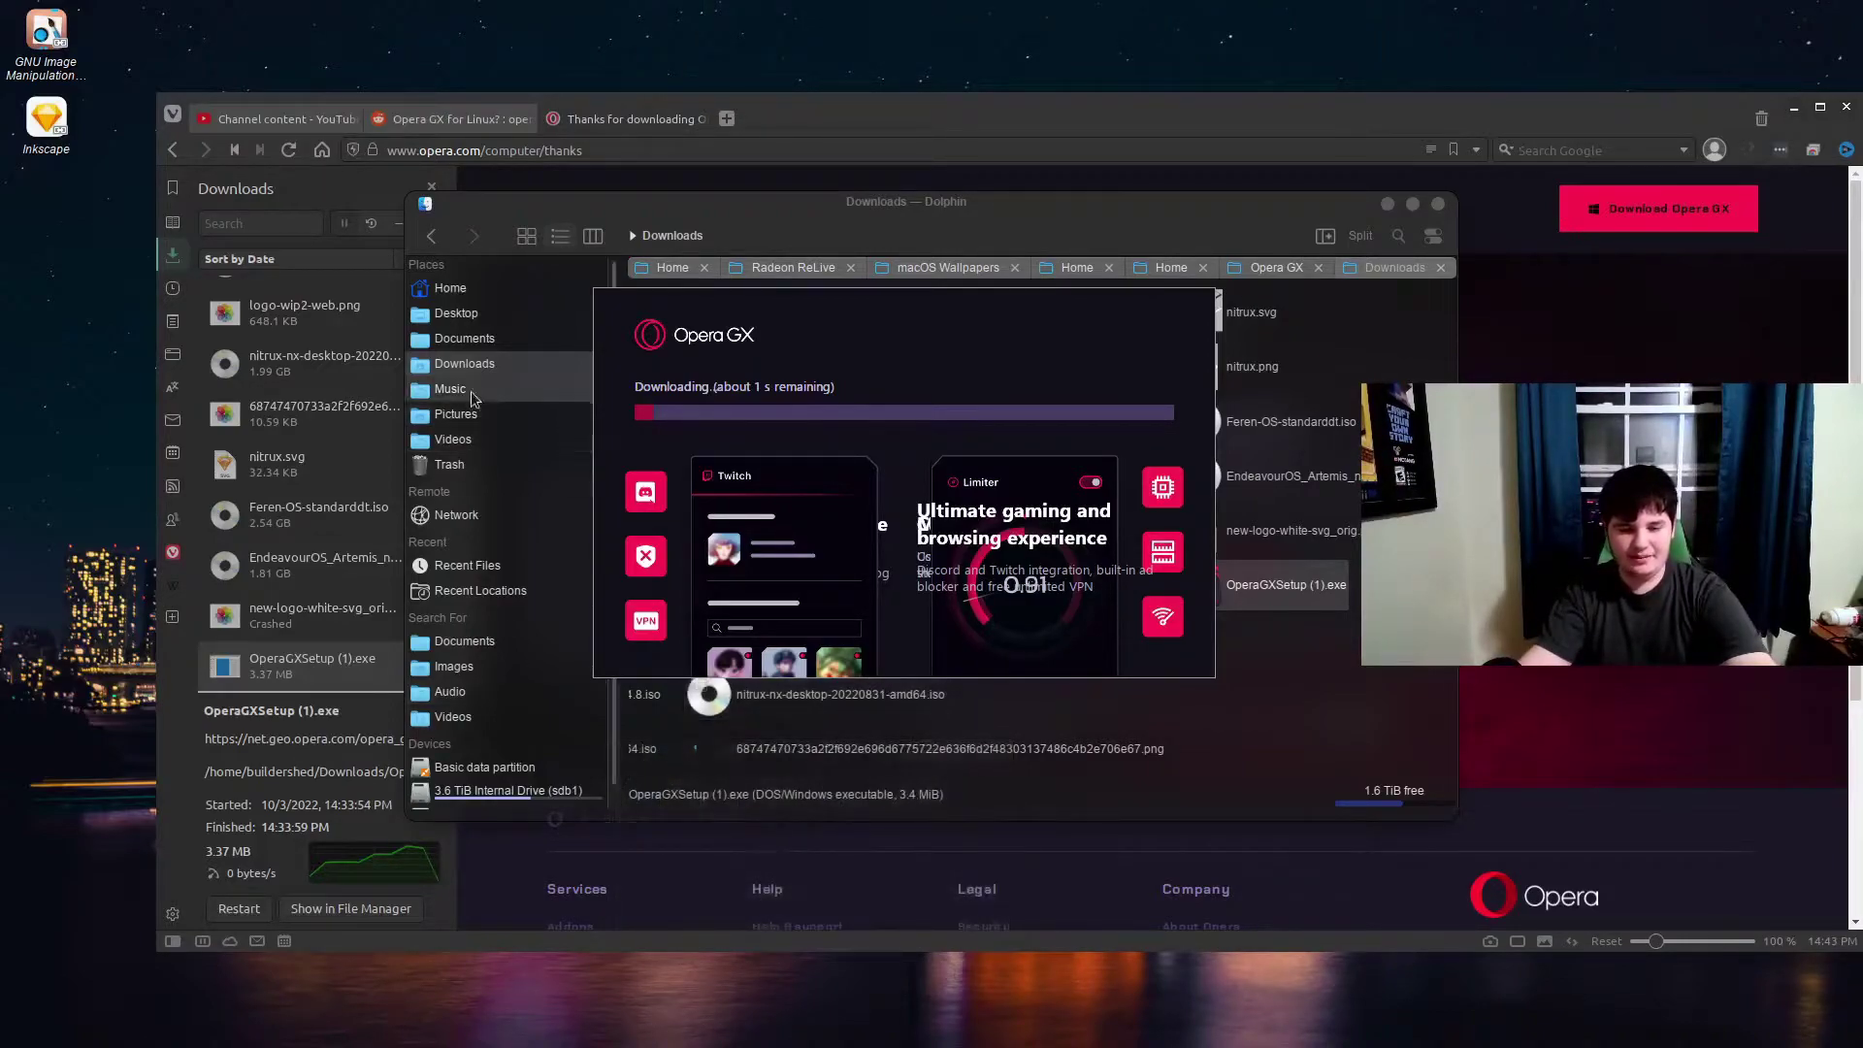
pyautogui.hotkey('alt', 'space')
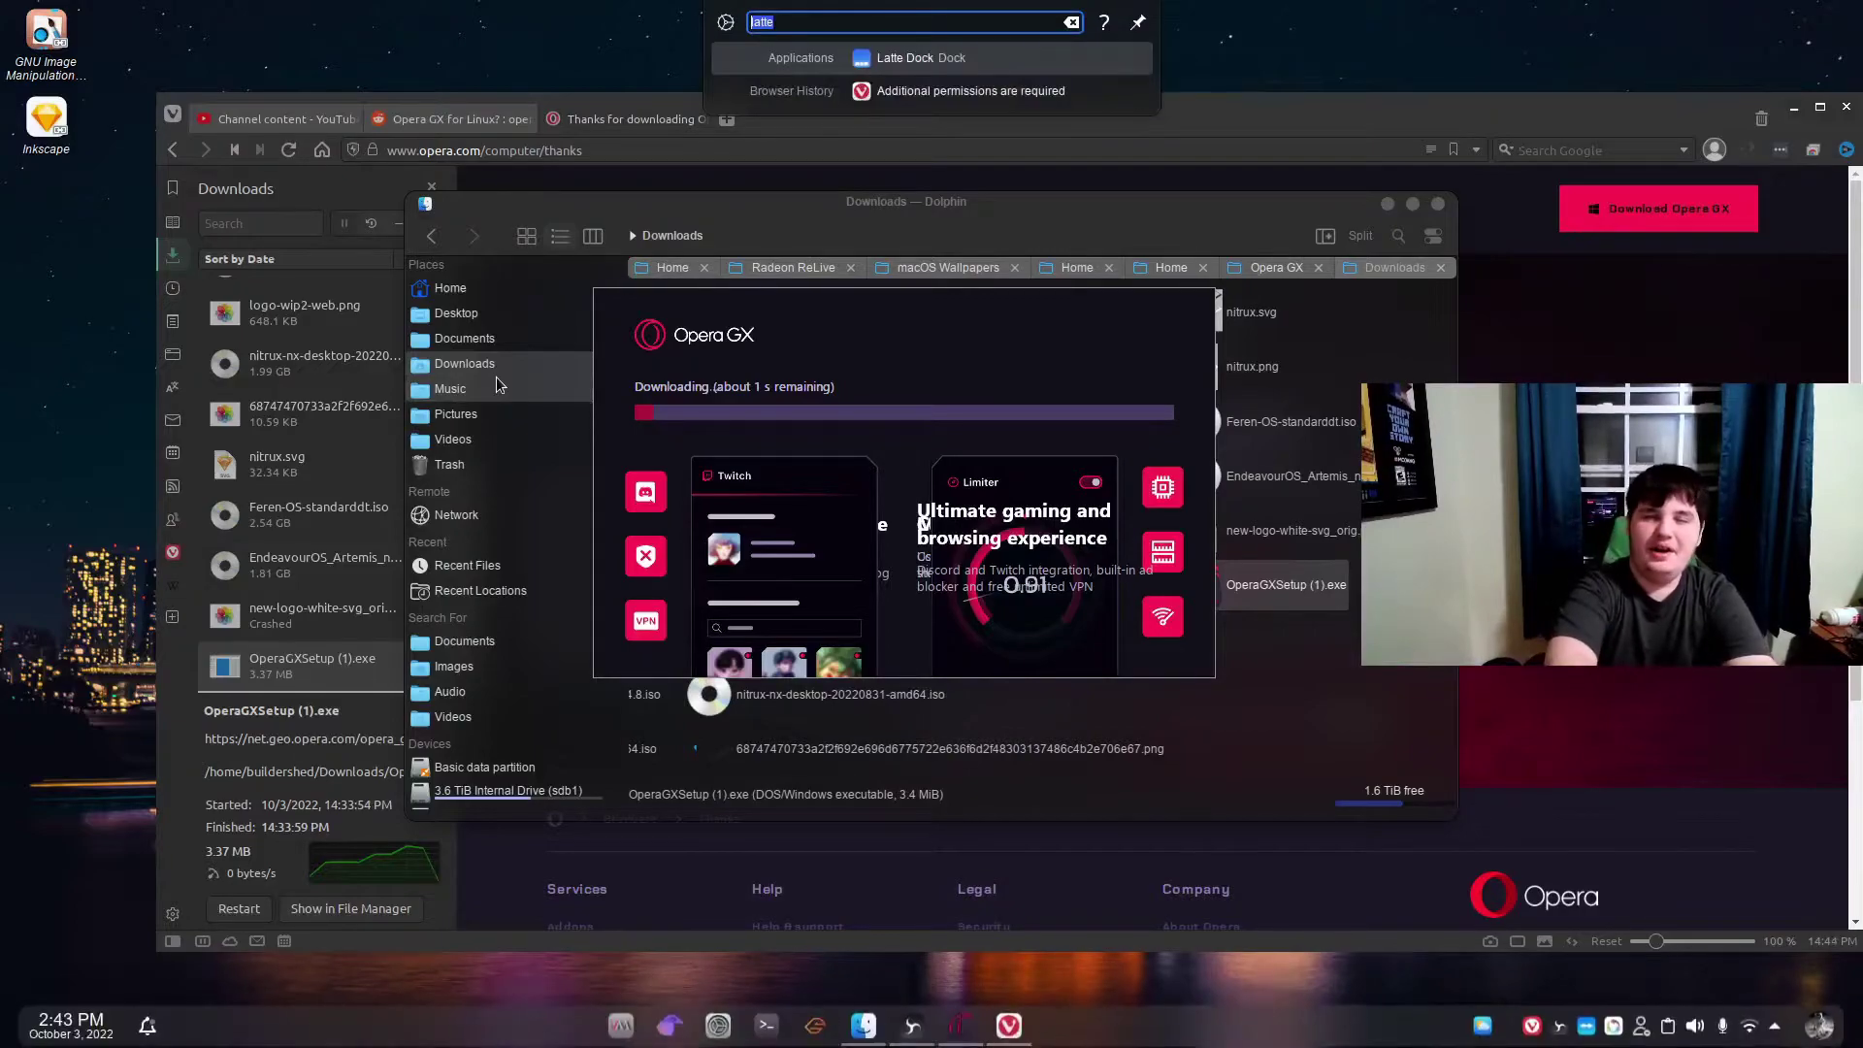
pyautogui.write('system ')
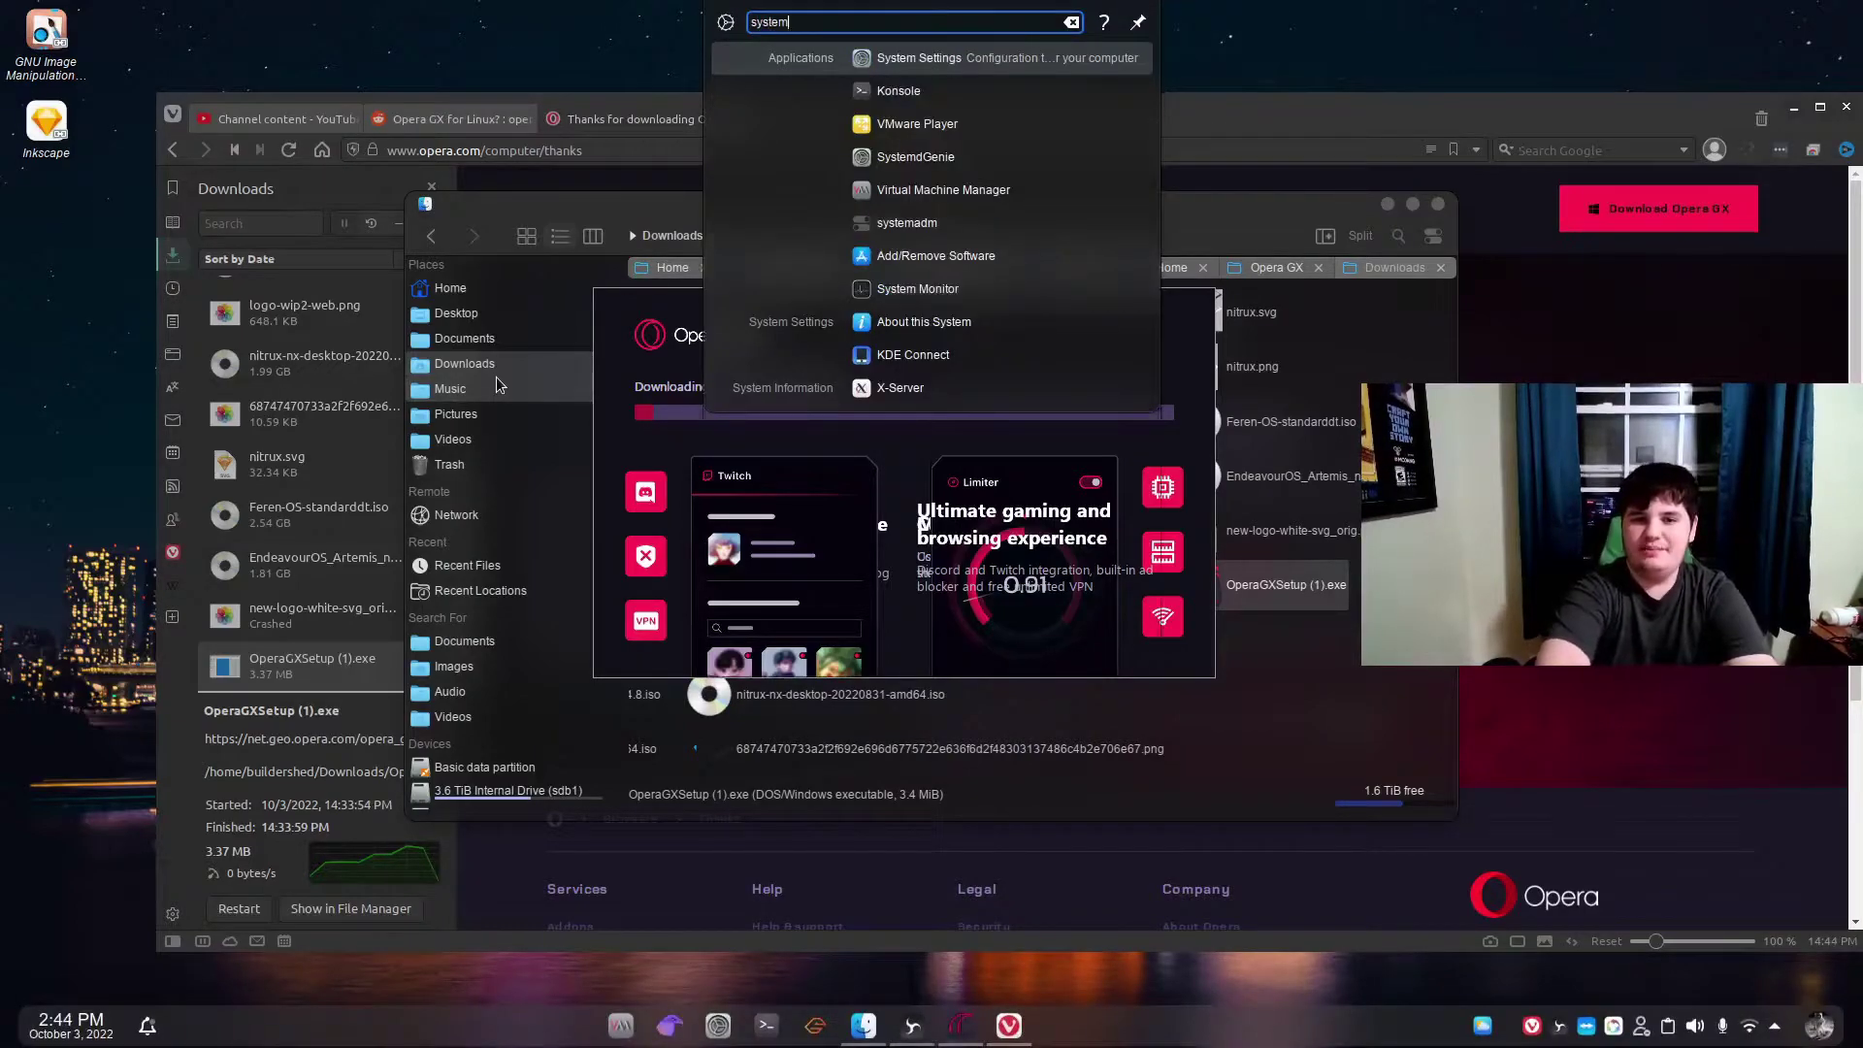
pyautogui.write('moni')
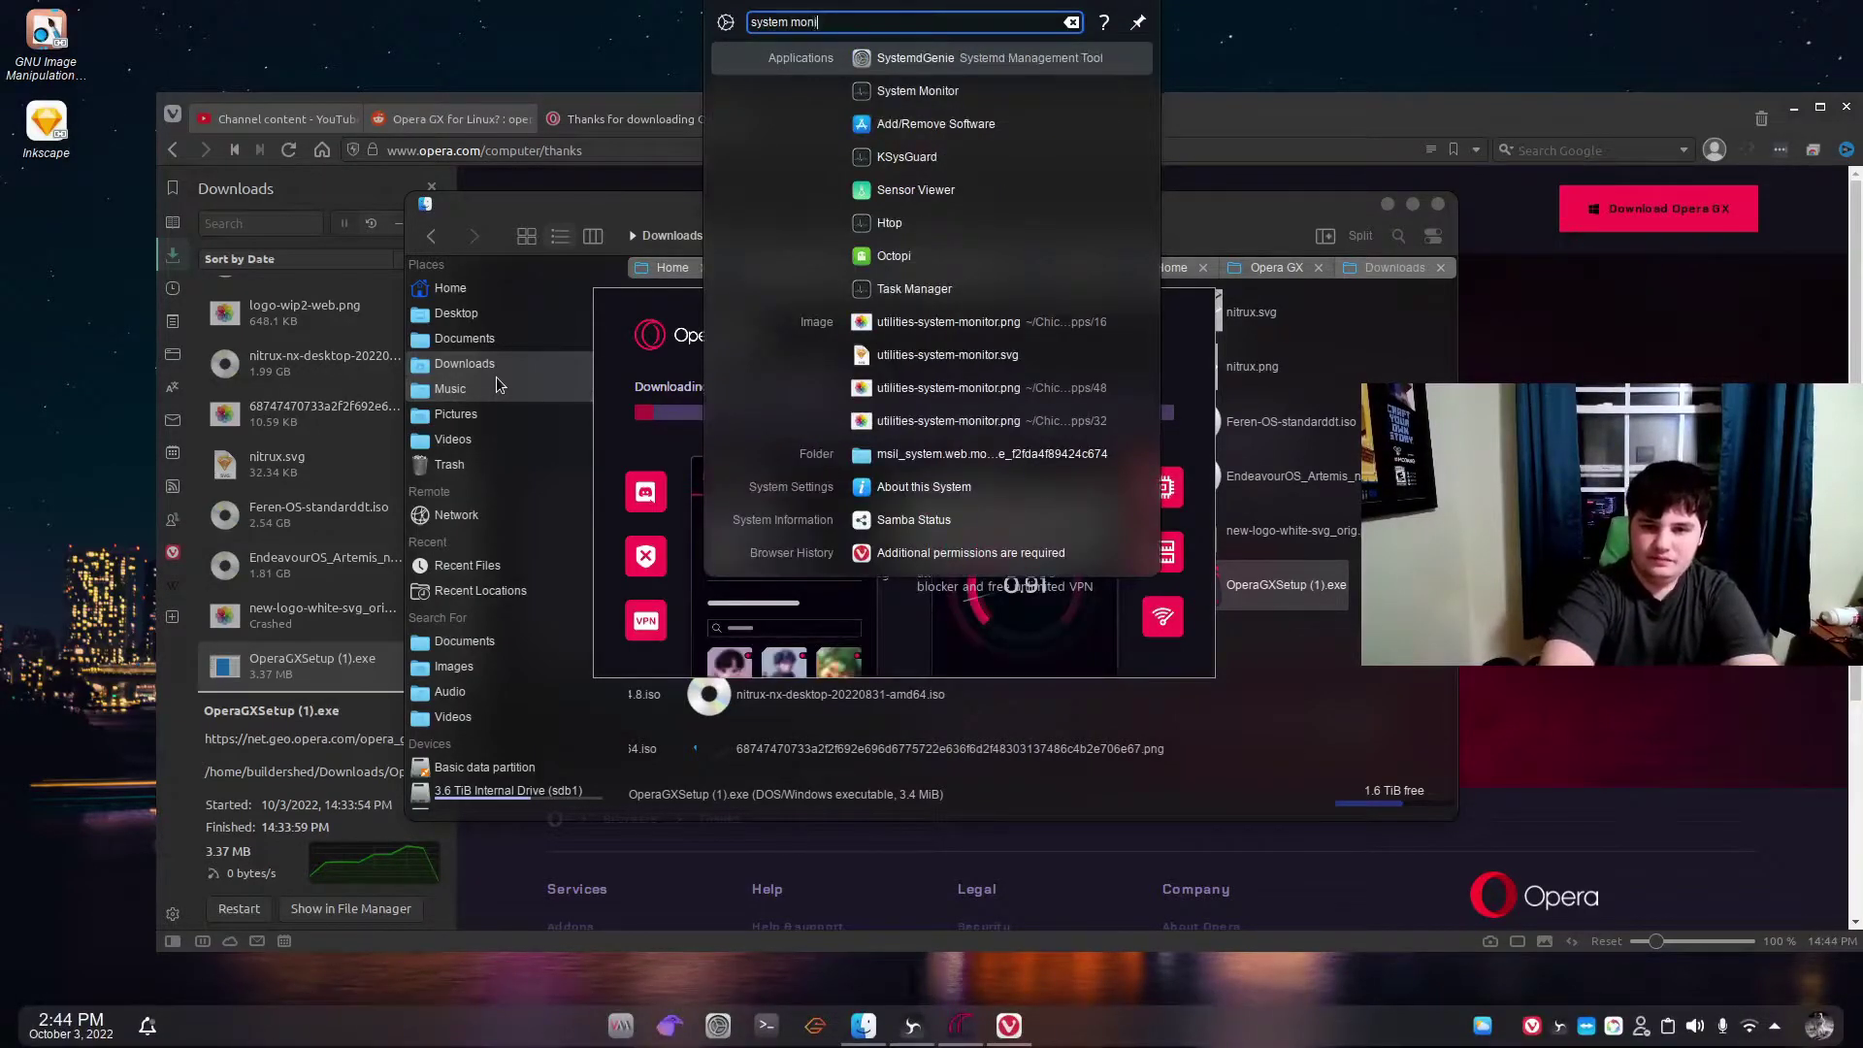
pyautogui.press('Return')
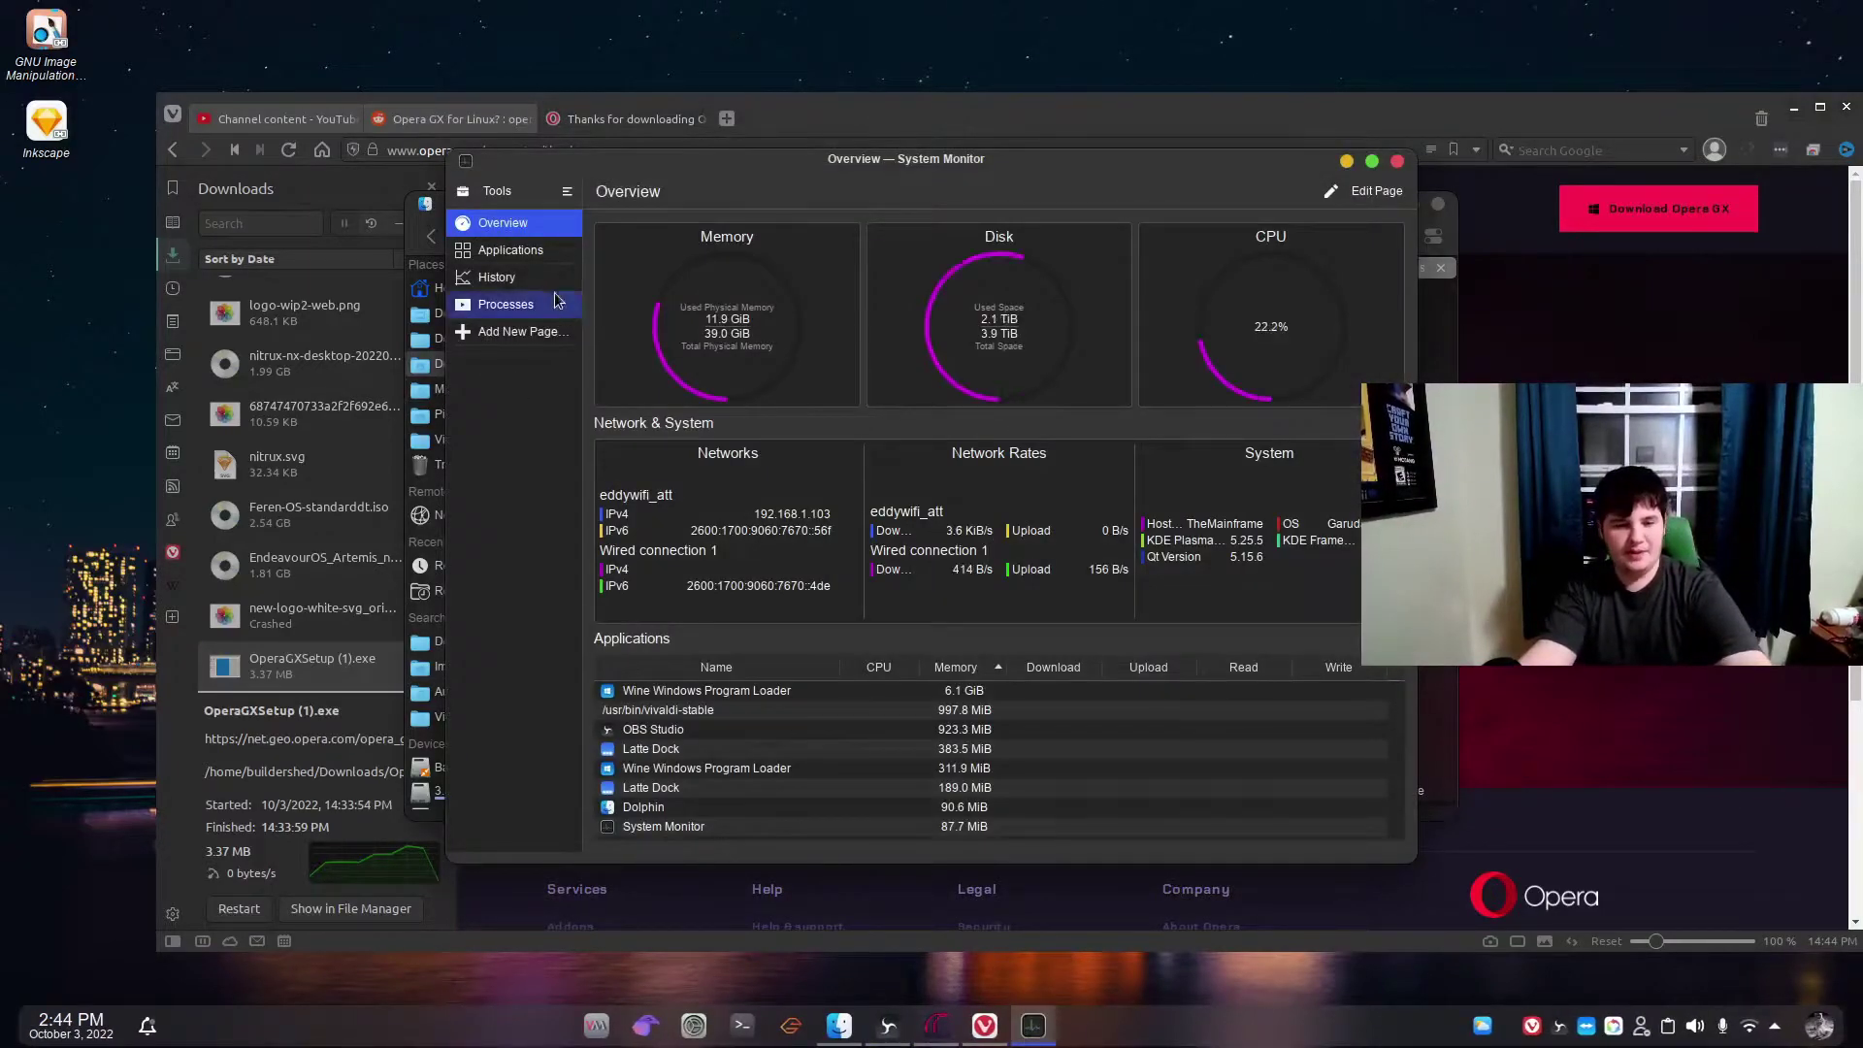
# Quit the 6.1 GiB Wine Windows Program Loader from the Applications list, then move the window aside.
pyautogui.click(531, 241)
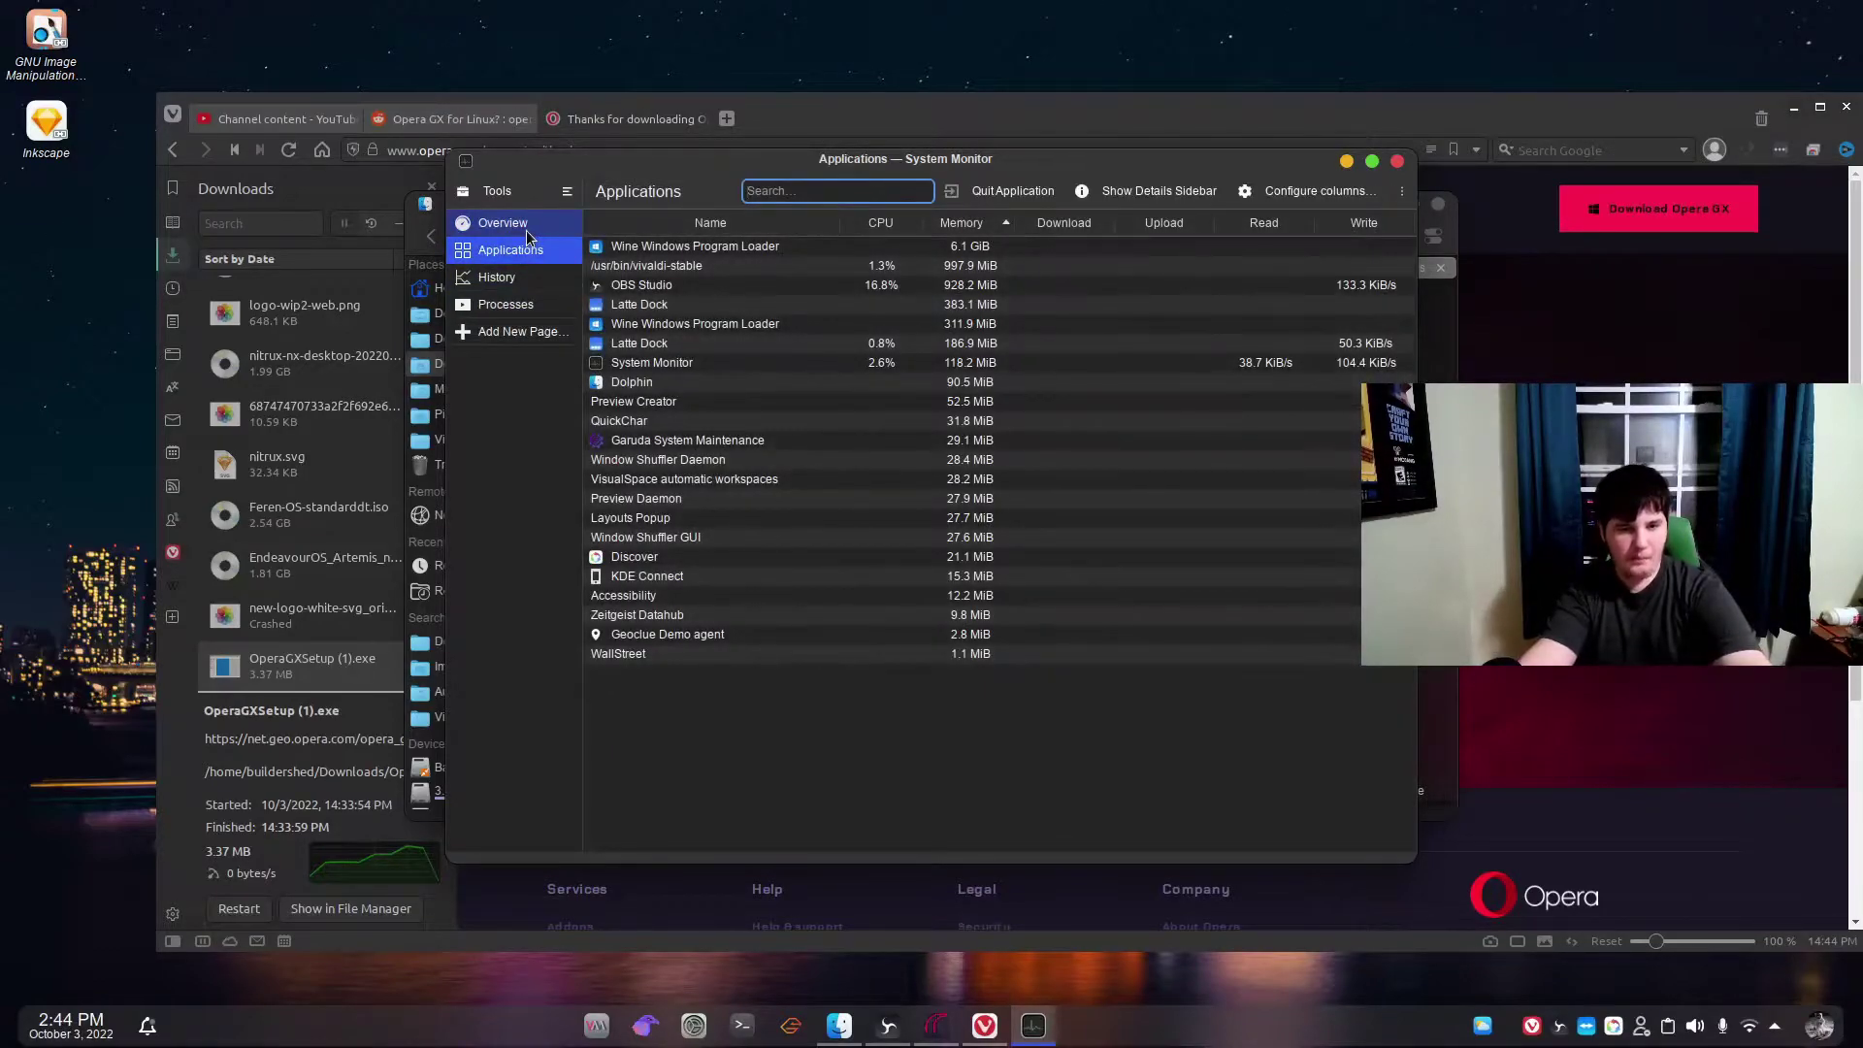
pyautogui.click(676, 242)
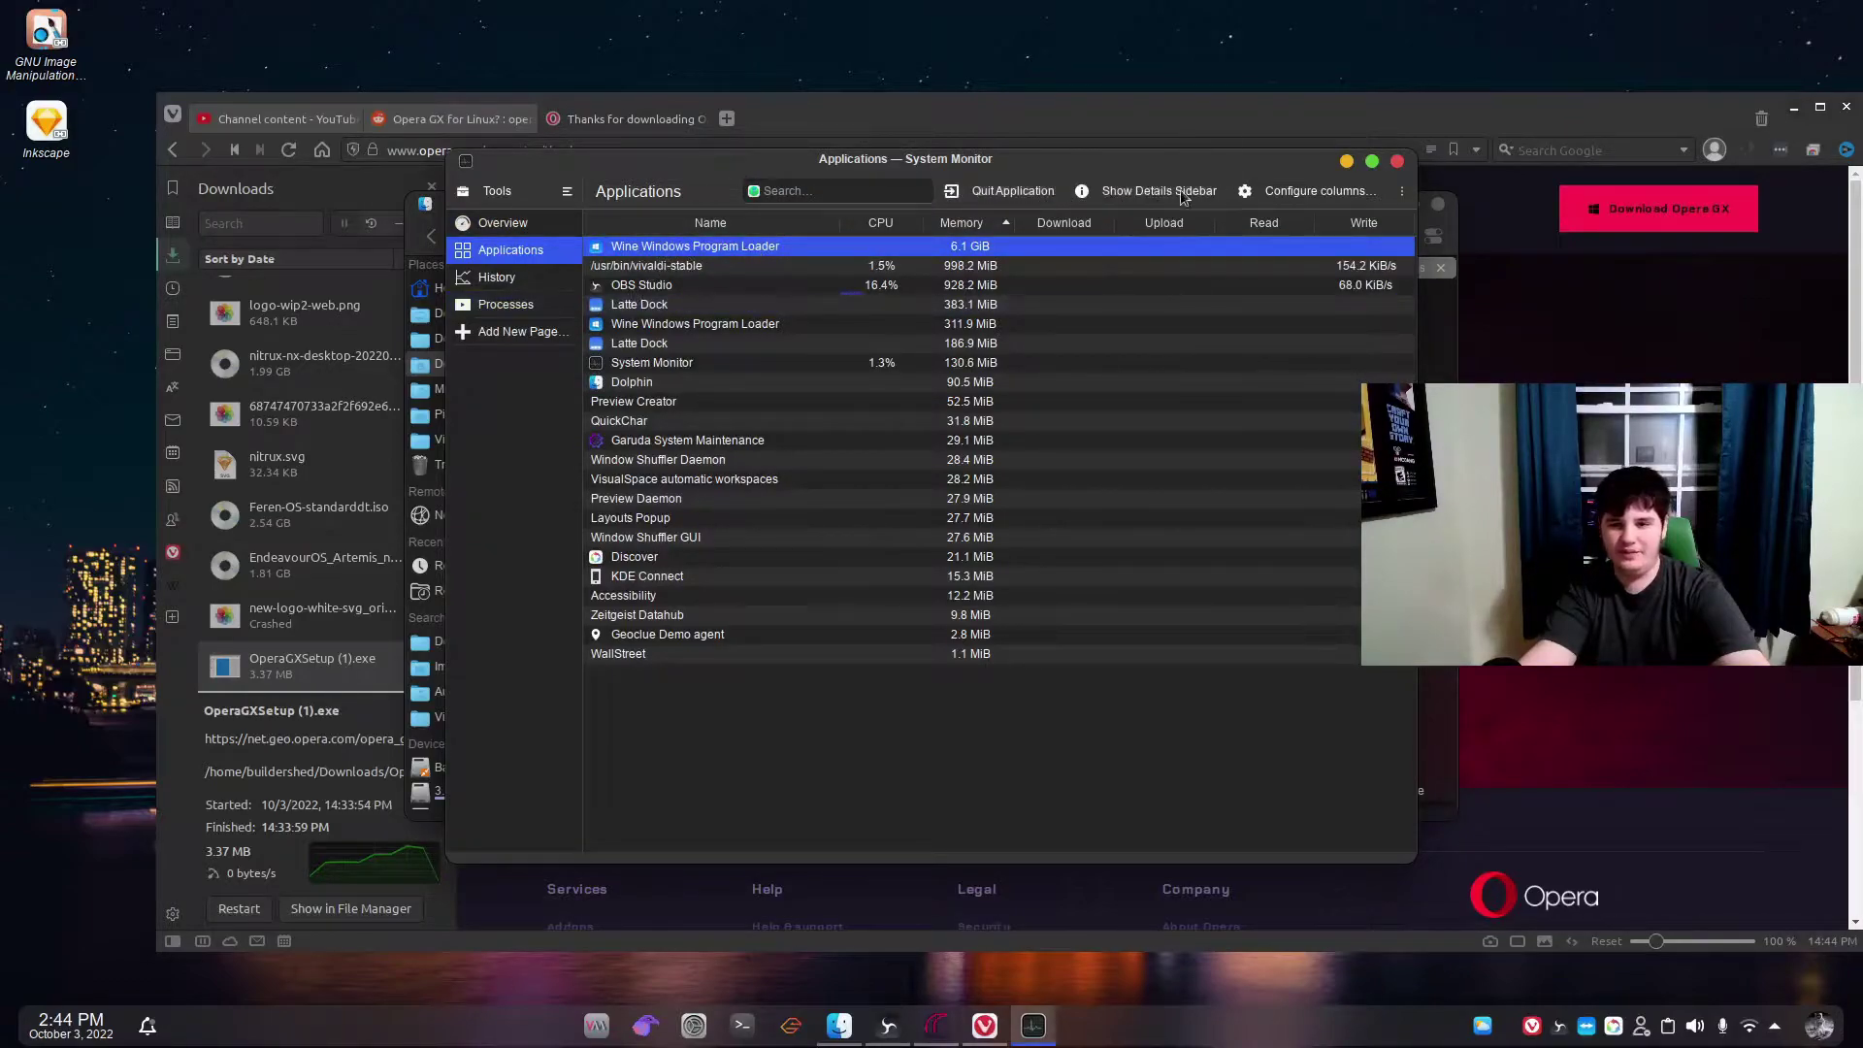
pyautogui.rightClick(991, 250)
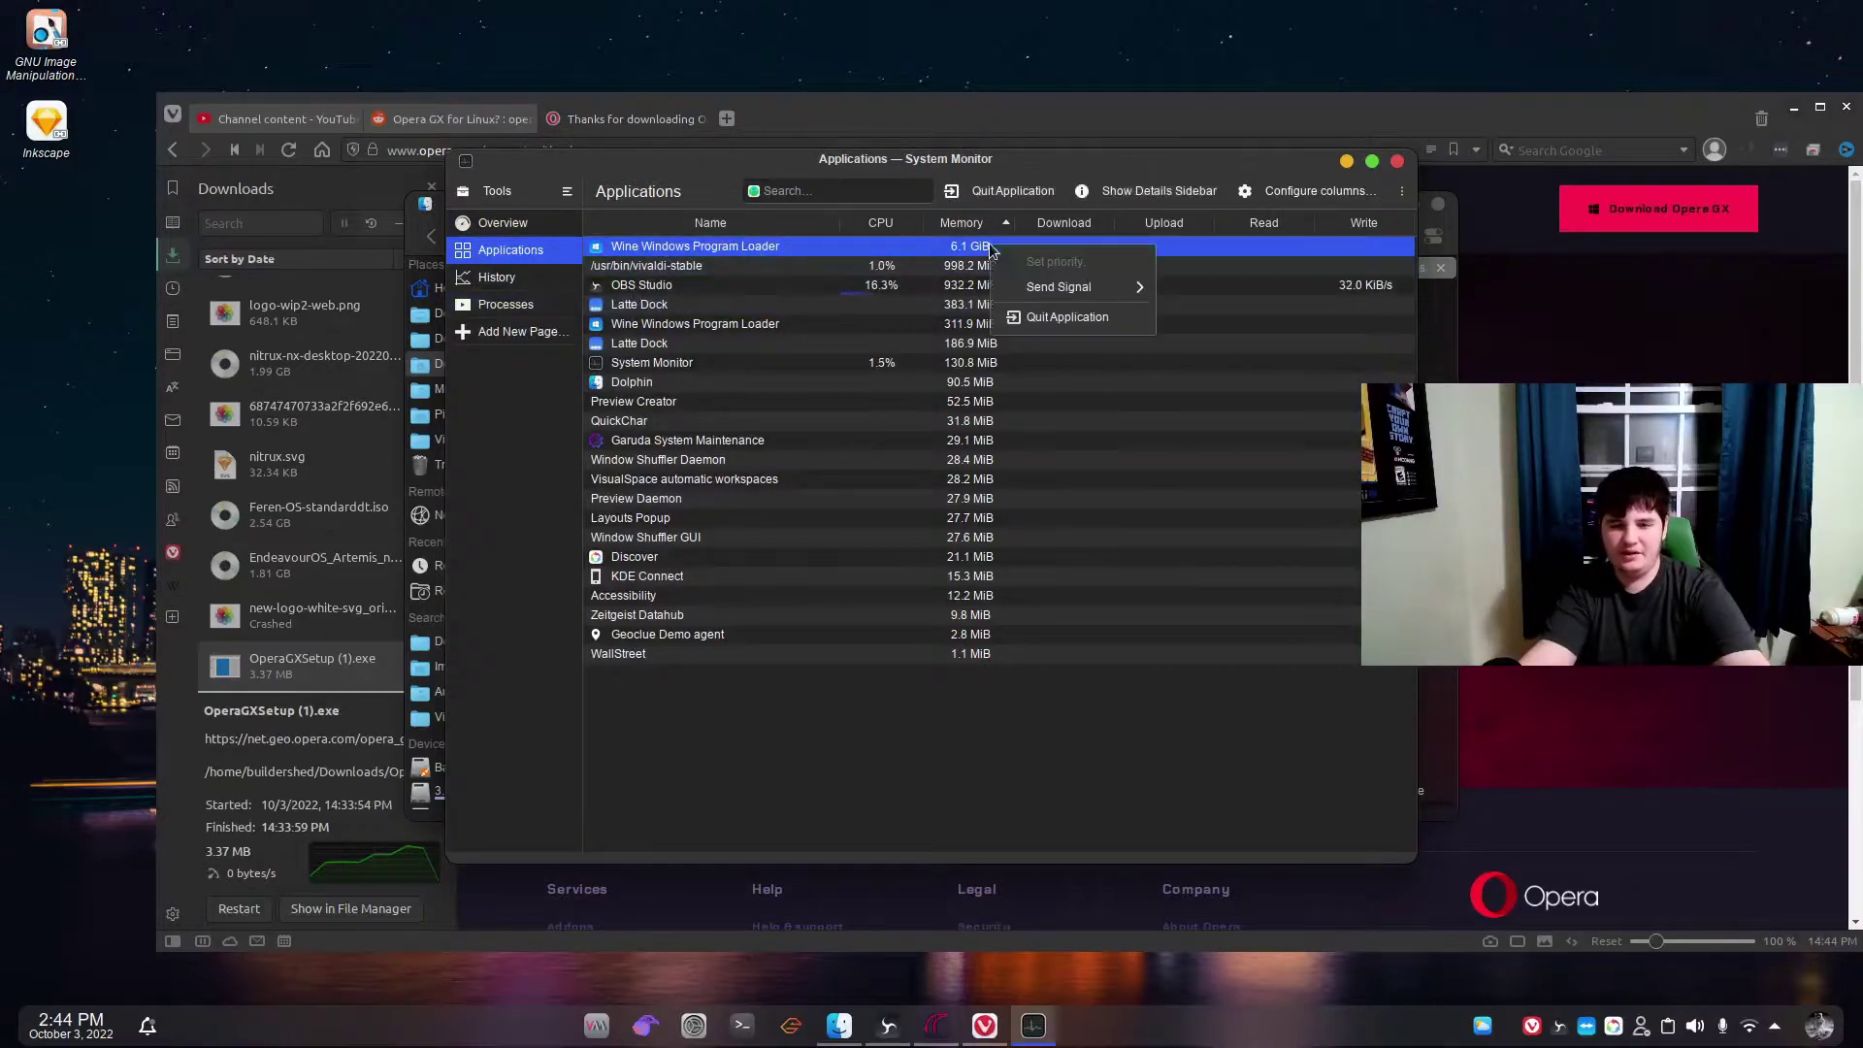
pyautogui.click(1090, 318)
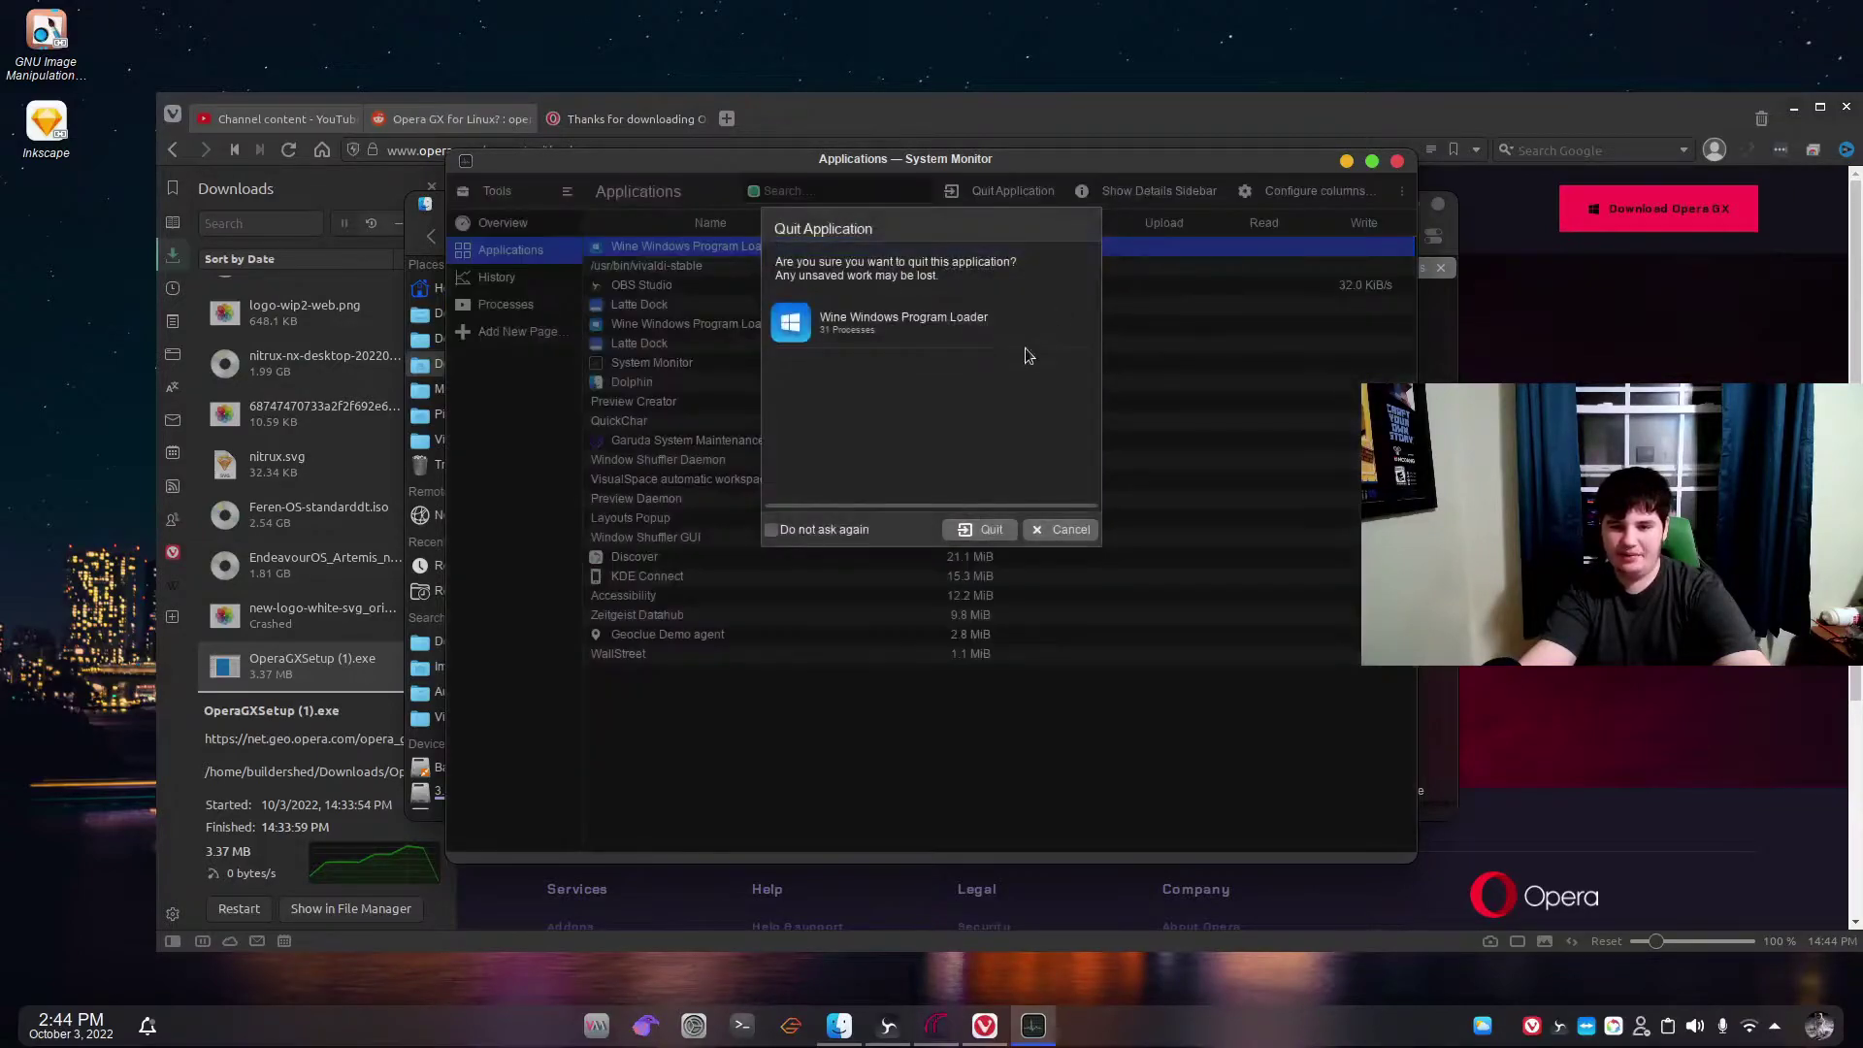
pyautogui.click(981, 530)
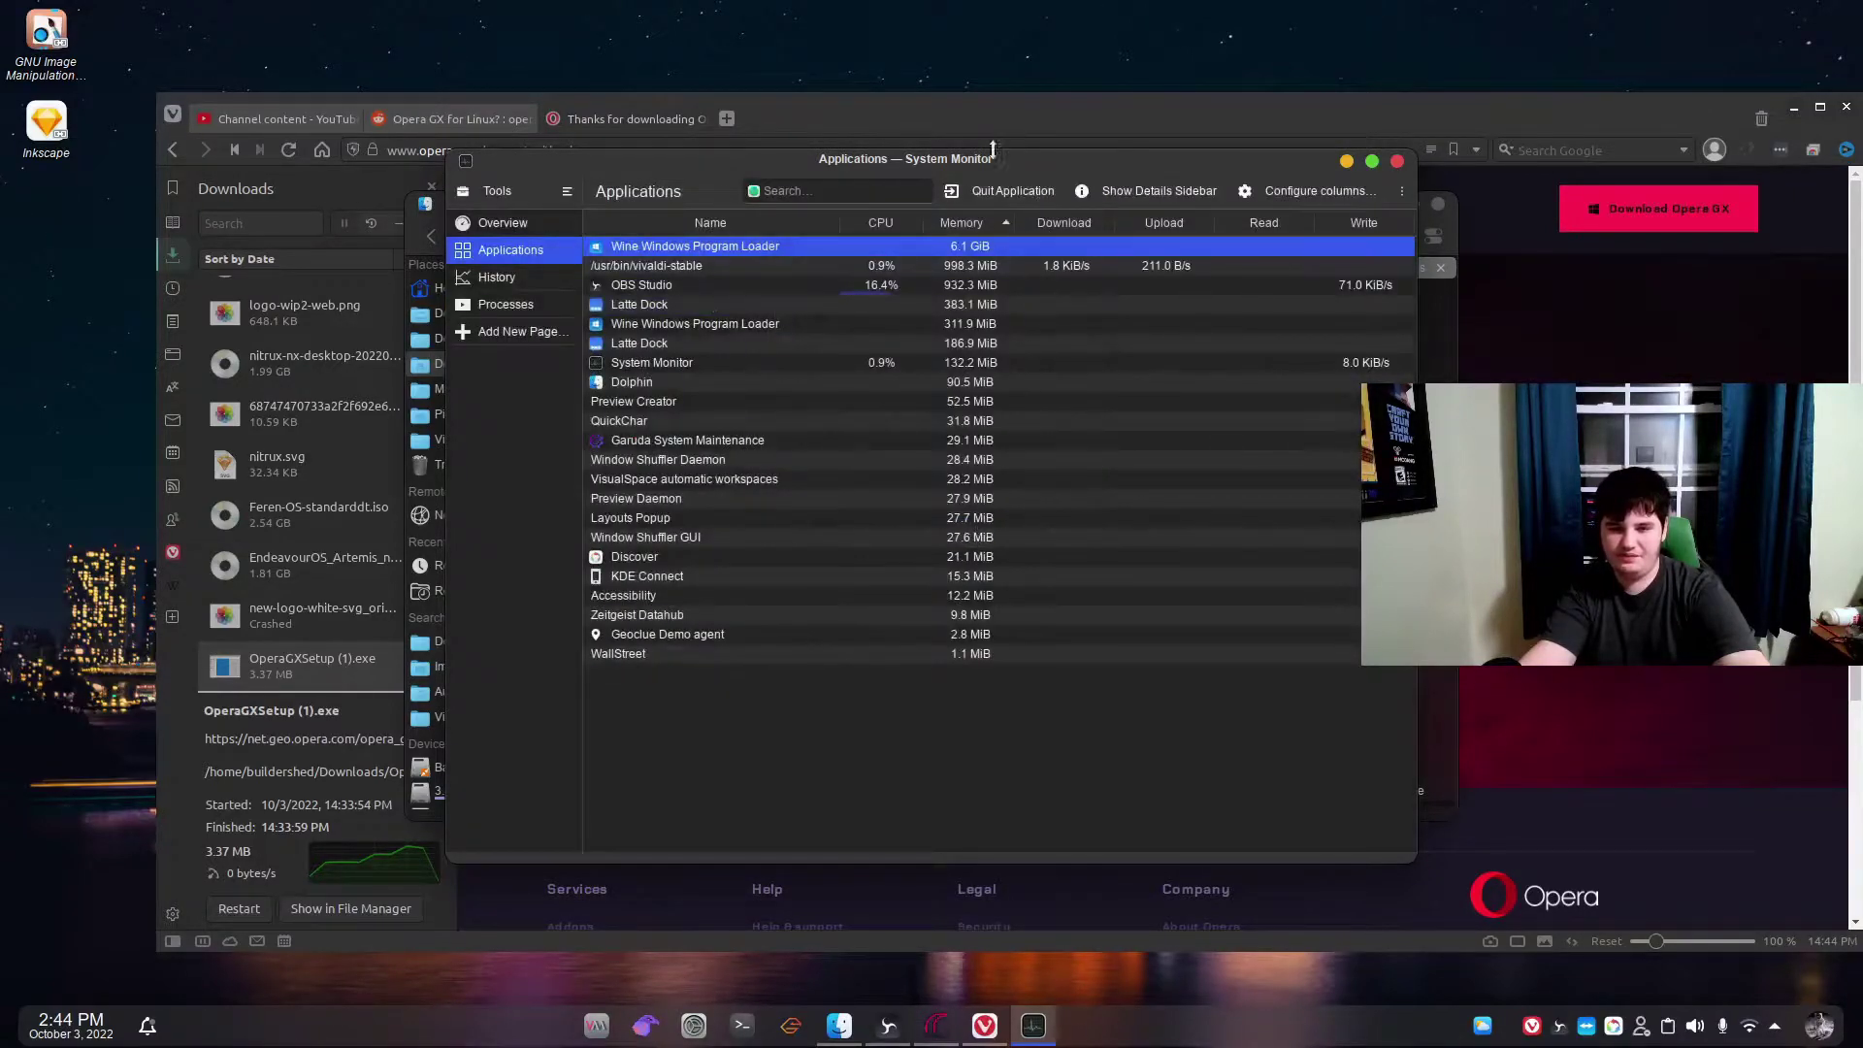
pyautogui.moveTo(978, 154); pyautogui.dragTo(1379, 124)
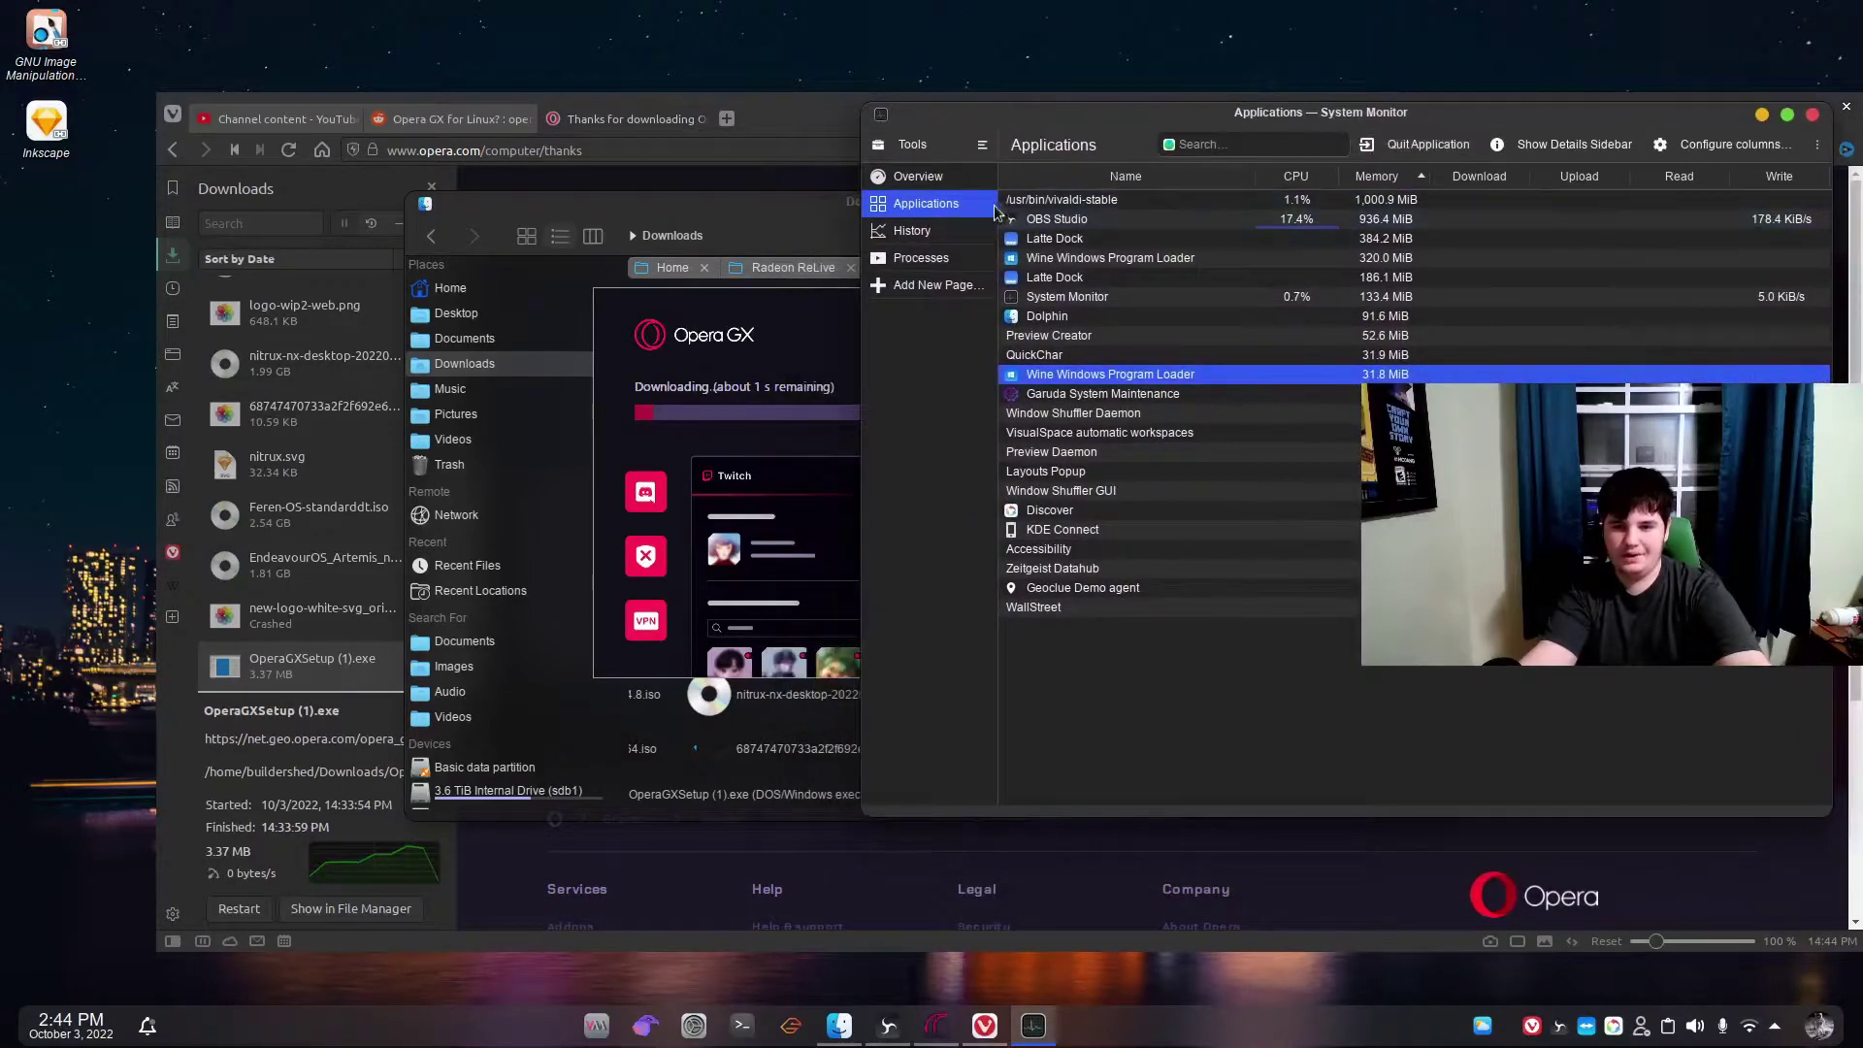
# In the Processes list, scroll down and cancel an accidental attempt to end dbus-daemon.
pyautogui.click(920, 257)
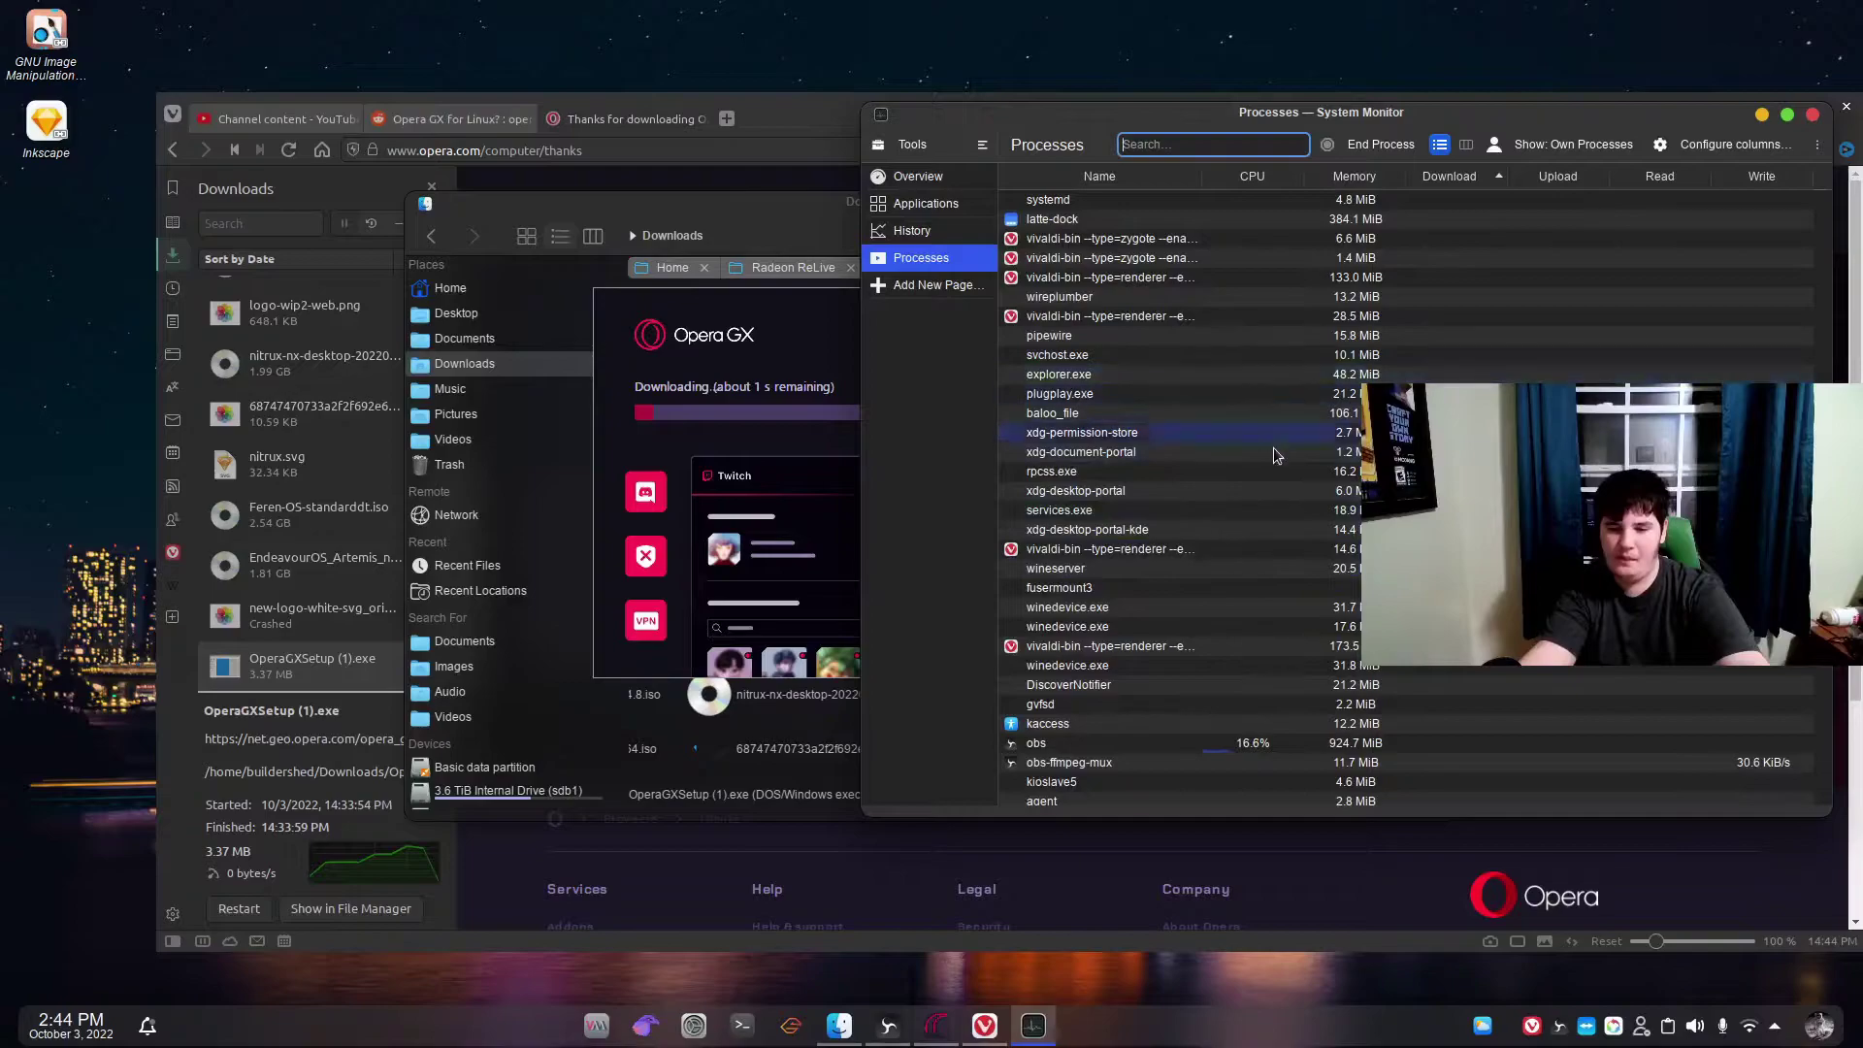
pyautogui.scroll(-5, 1280, 456)
pyautogui.scroll(-5, 1321, 480)
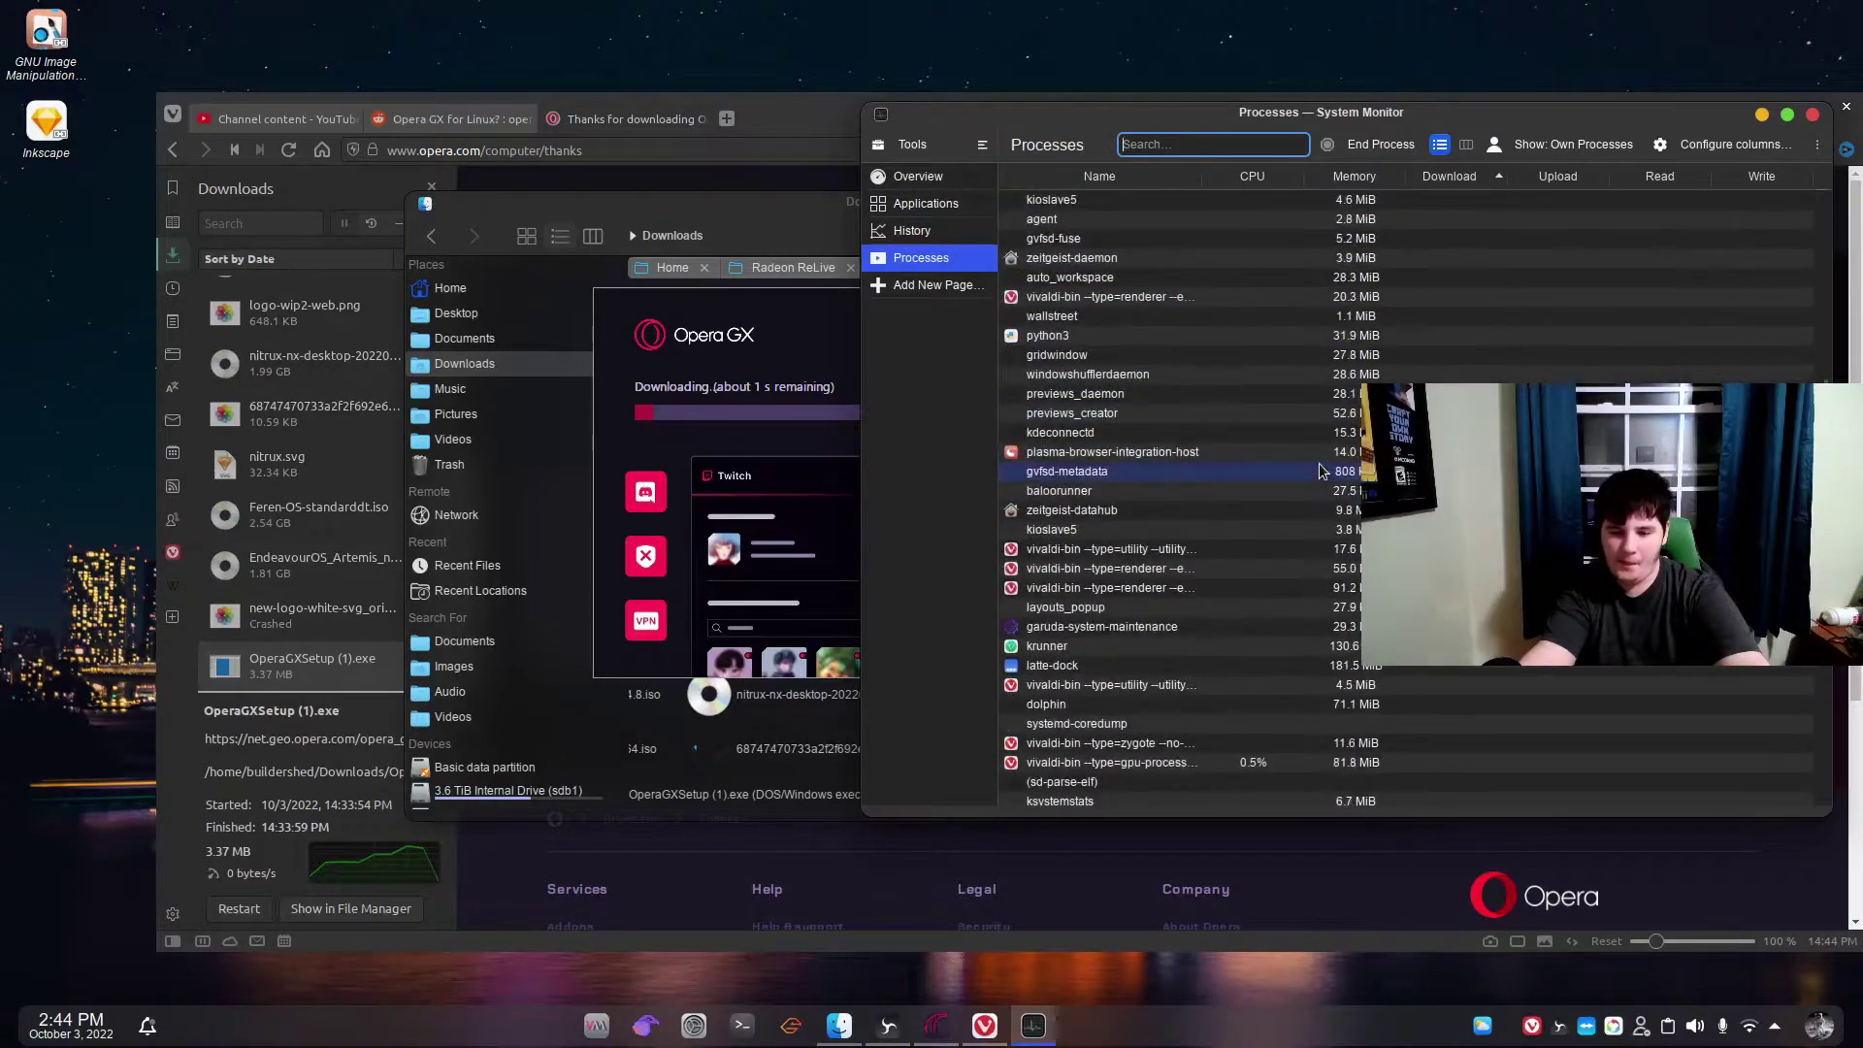
pyautogui.scroll(-5, 1319, 471)
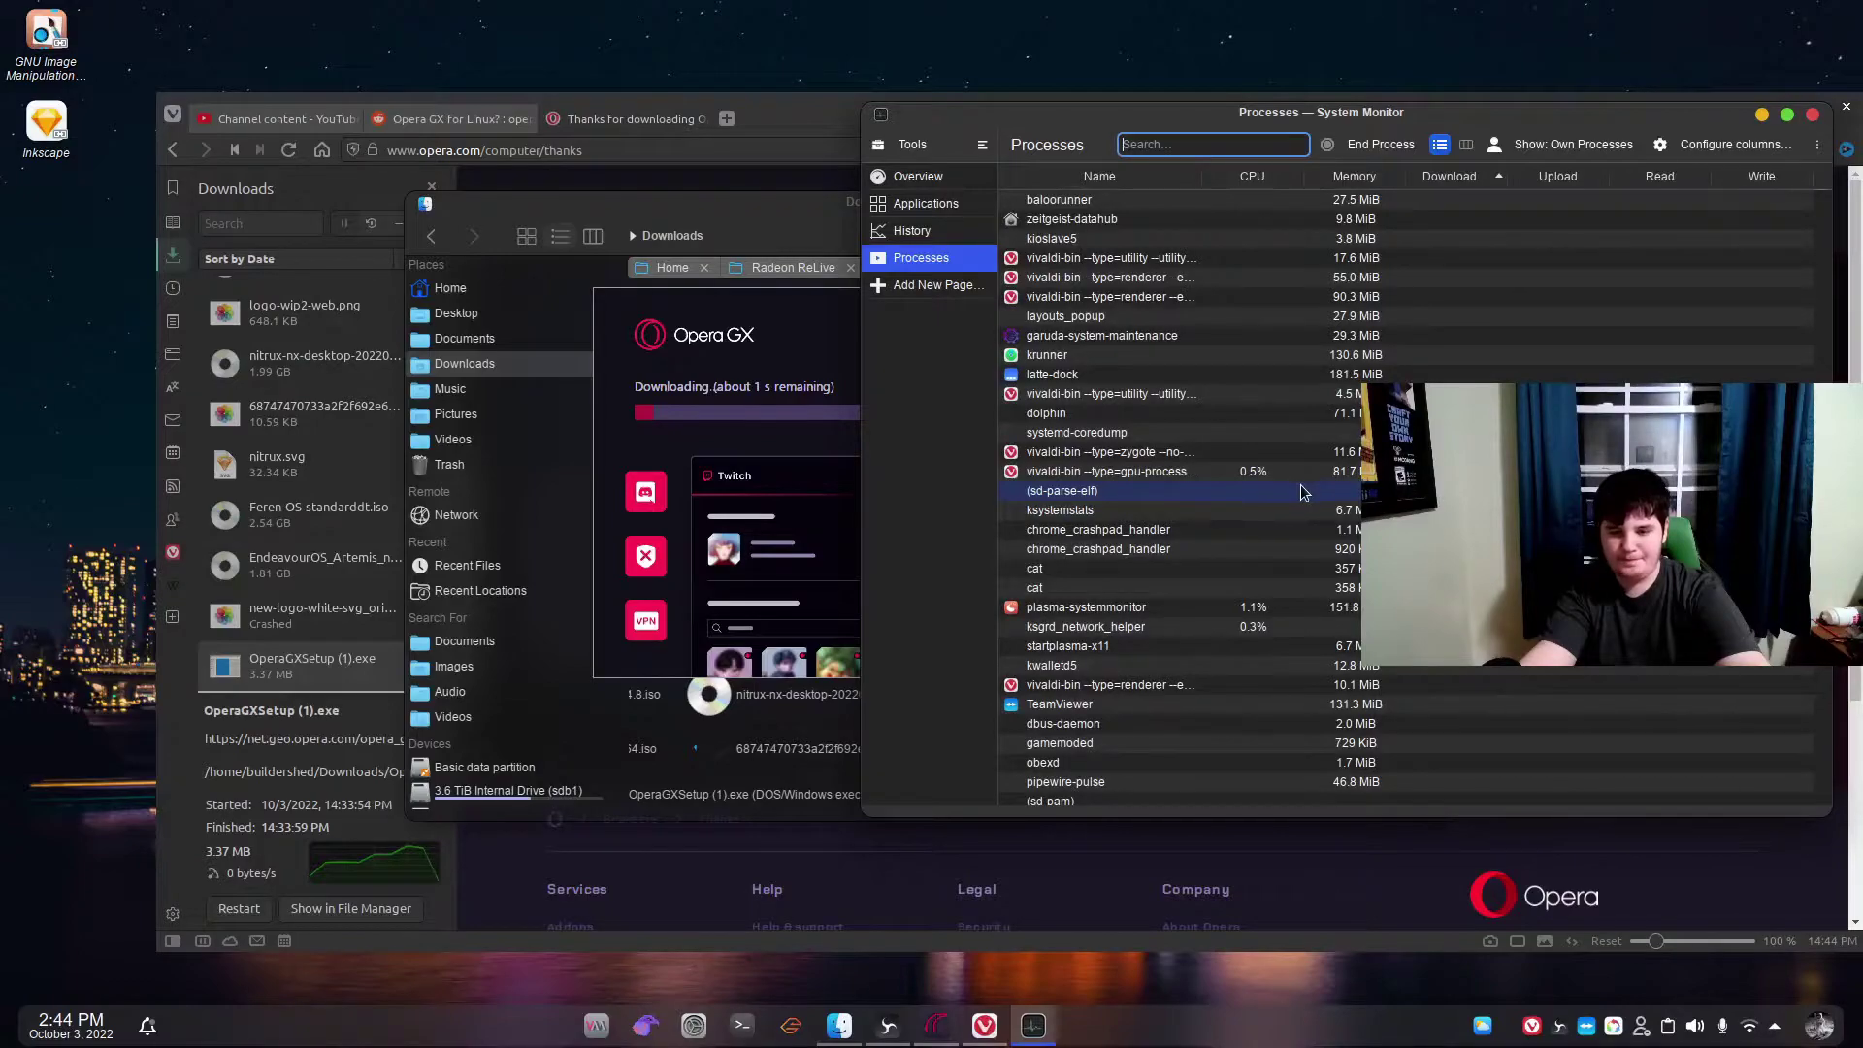
pyautogui.scroll(-7, 1302, 492)
pyautogui.scroll(-1, 1302, 492)
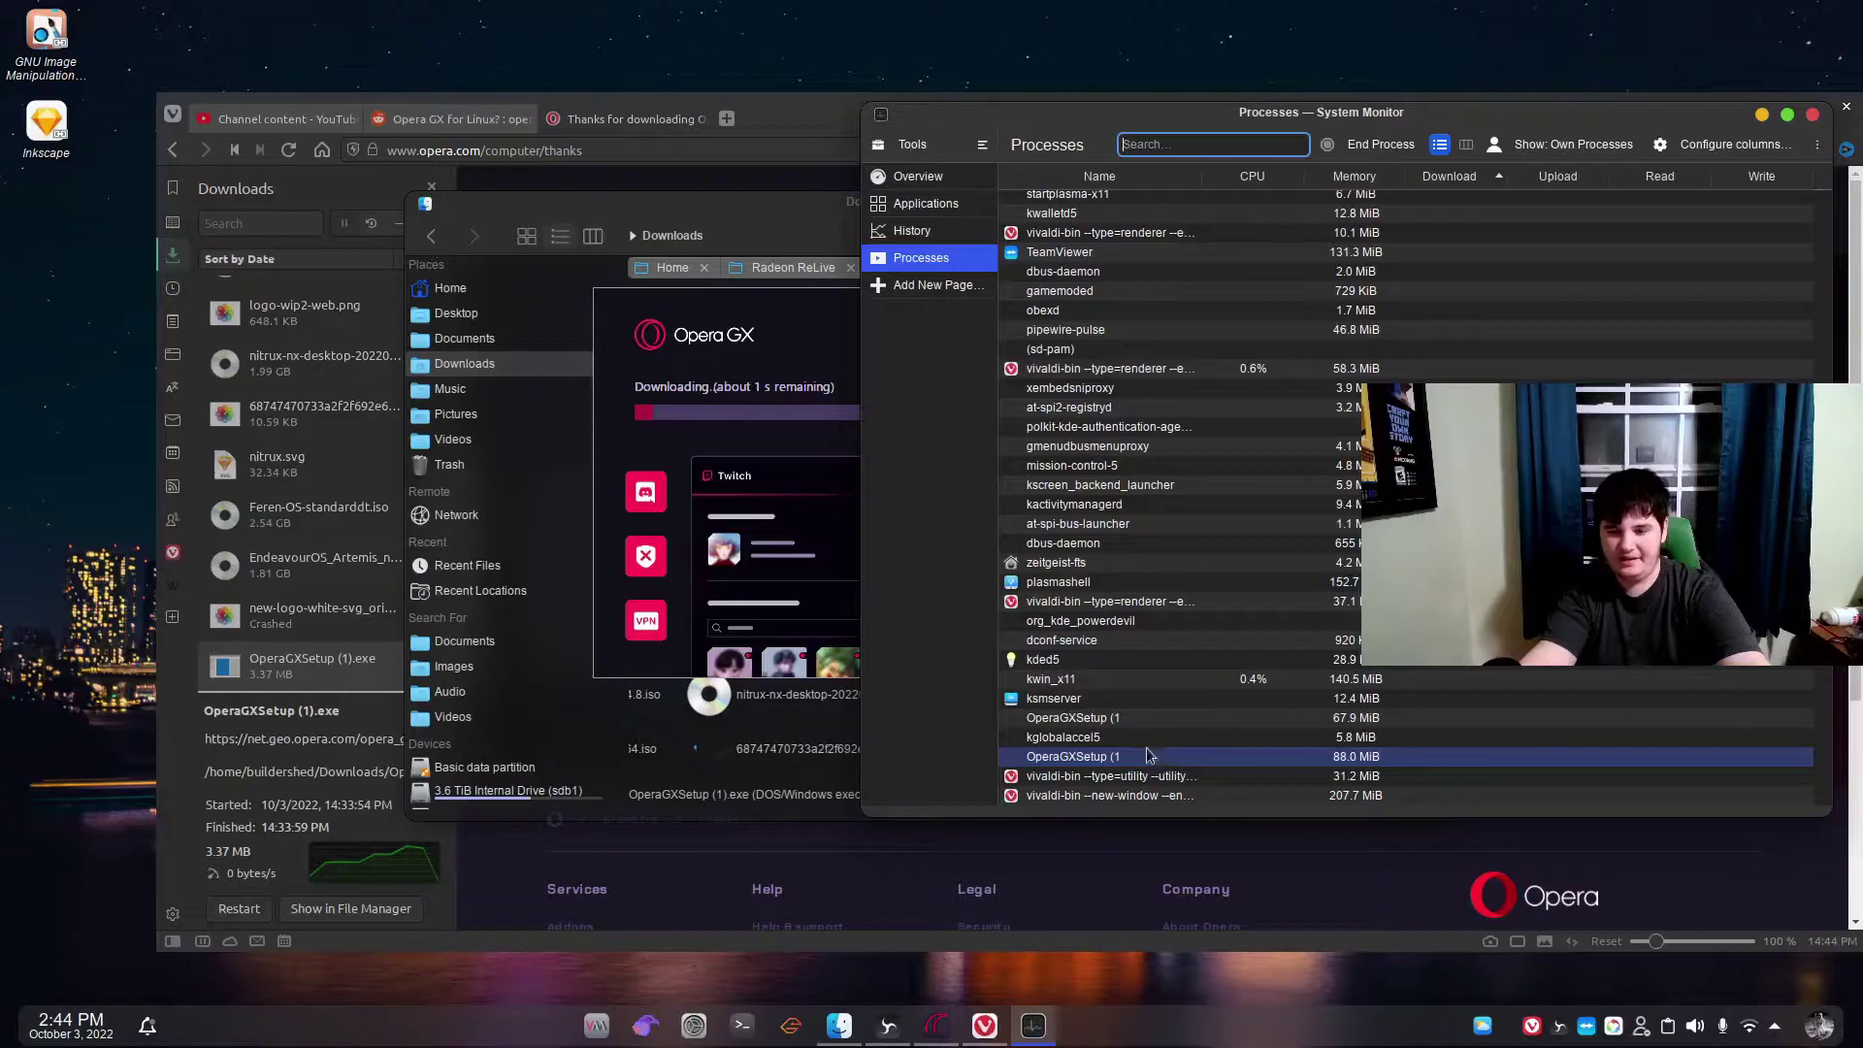
pyautogui.click(1122, 722)
pyautogui.rightClick(1123, 730)
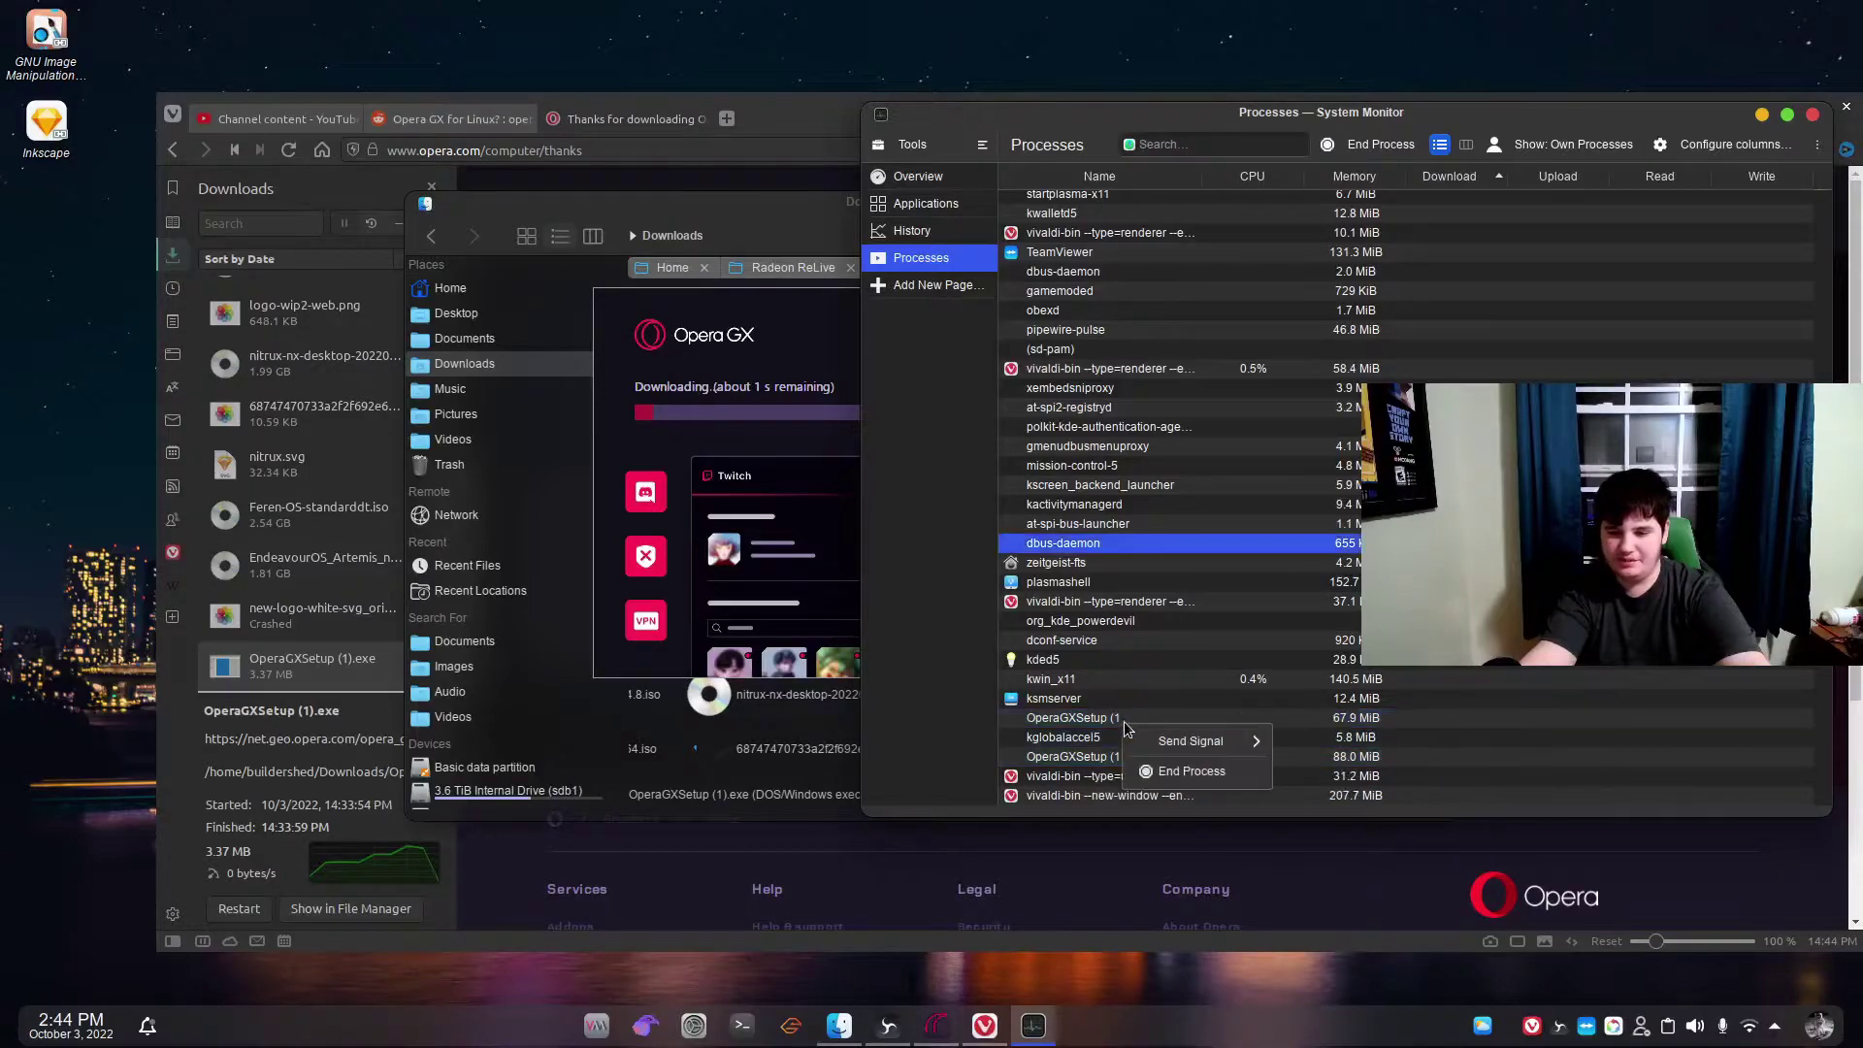
pyautogui.moveTo(1198, 744)
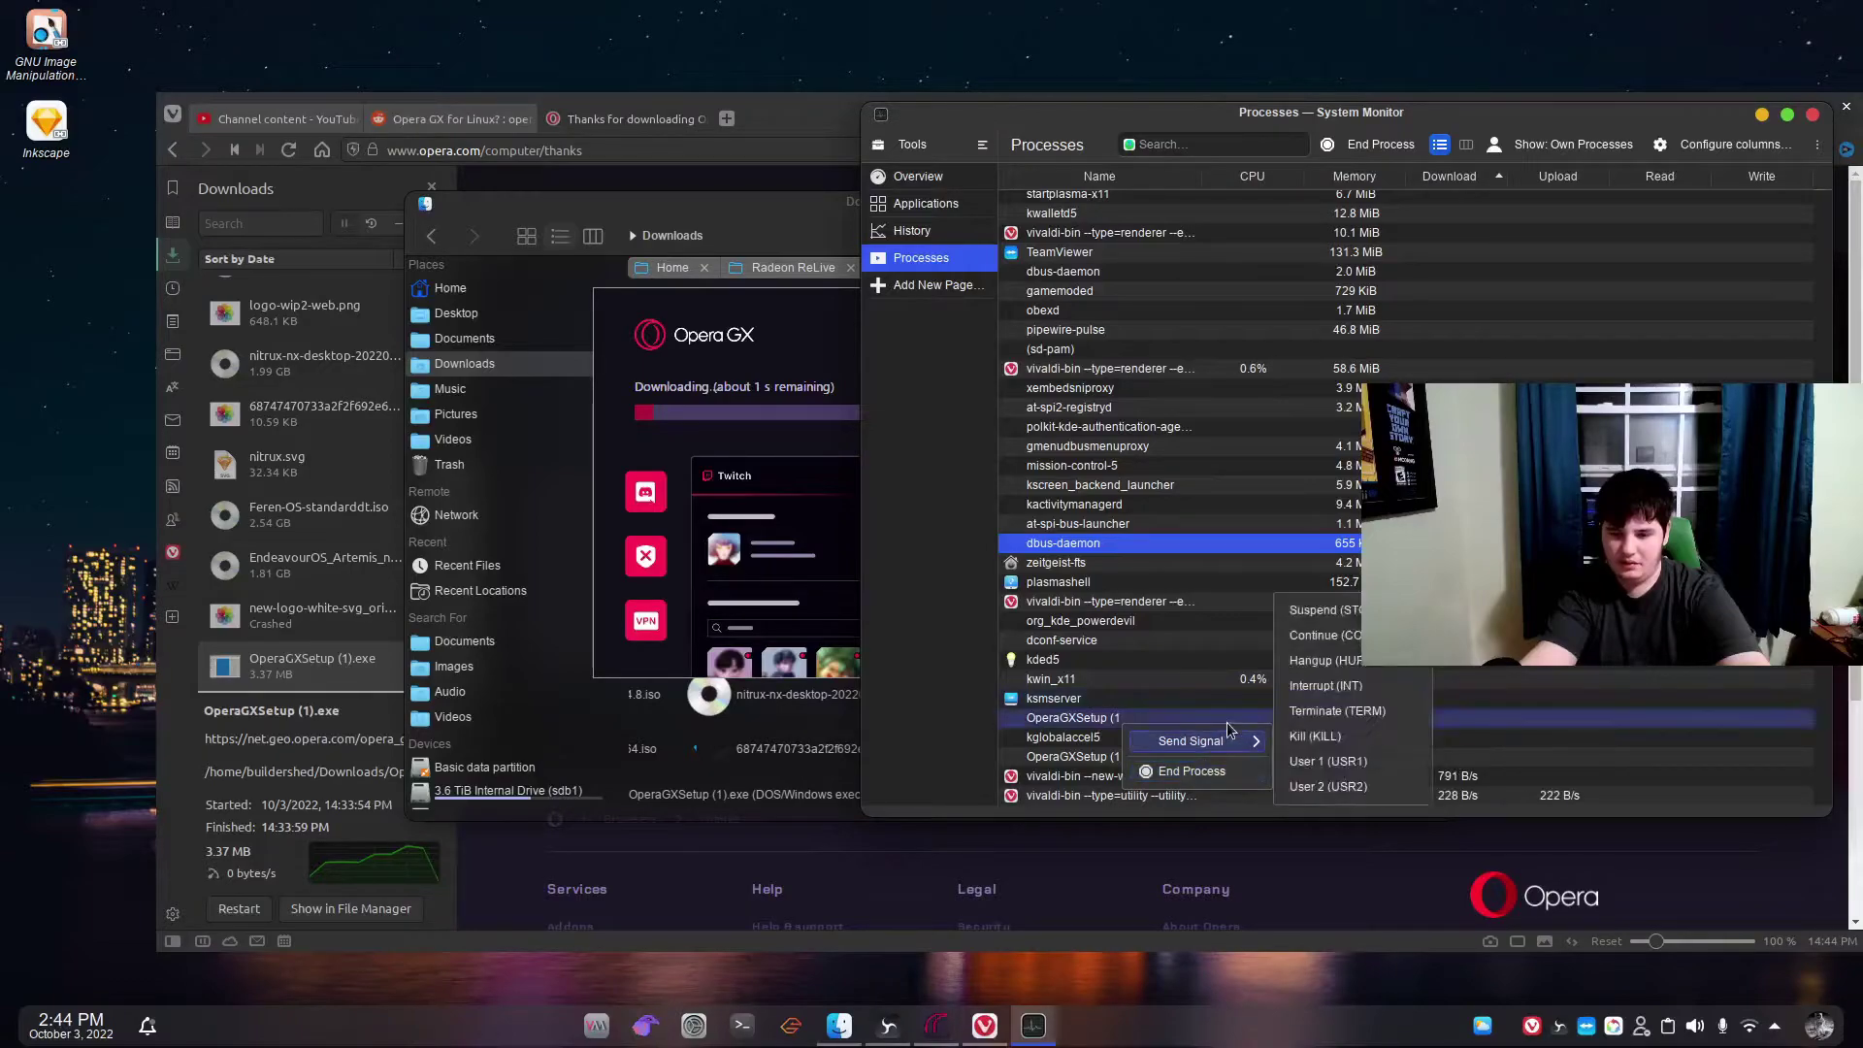
pyautogui.click(1385, 708)
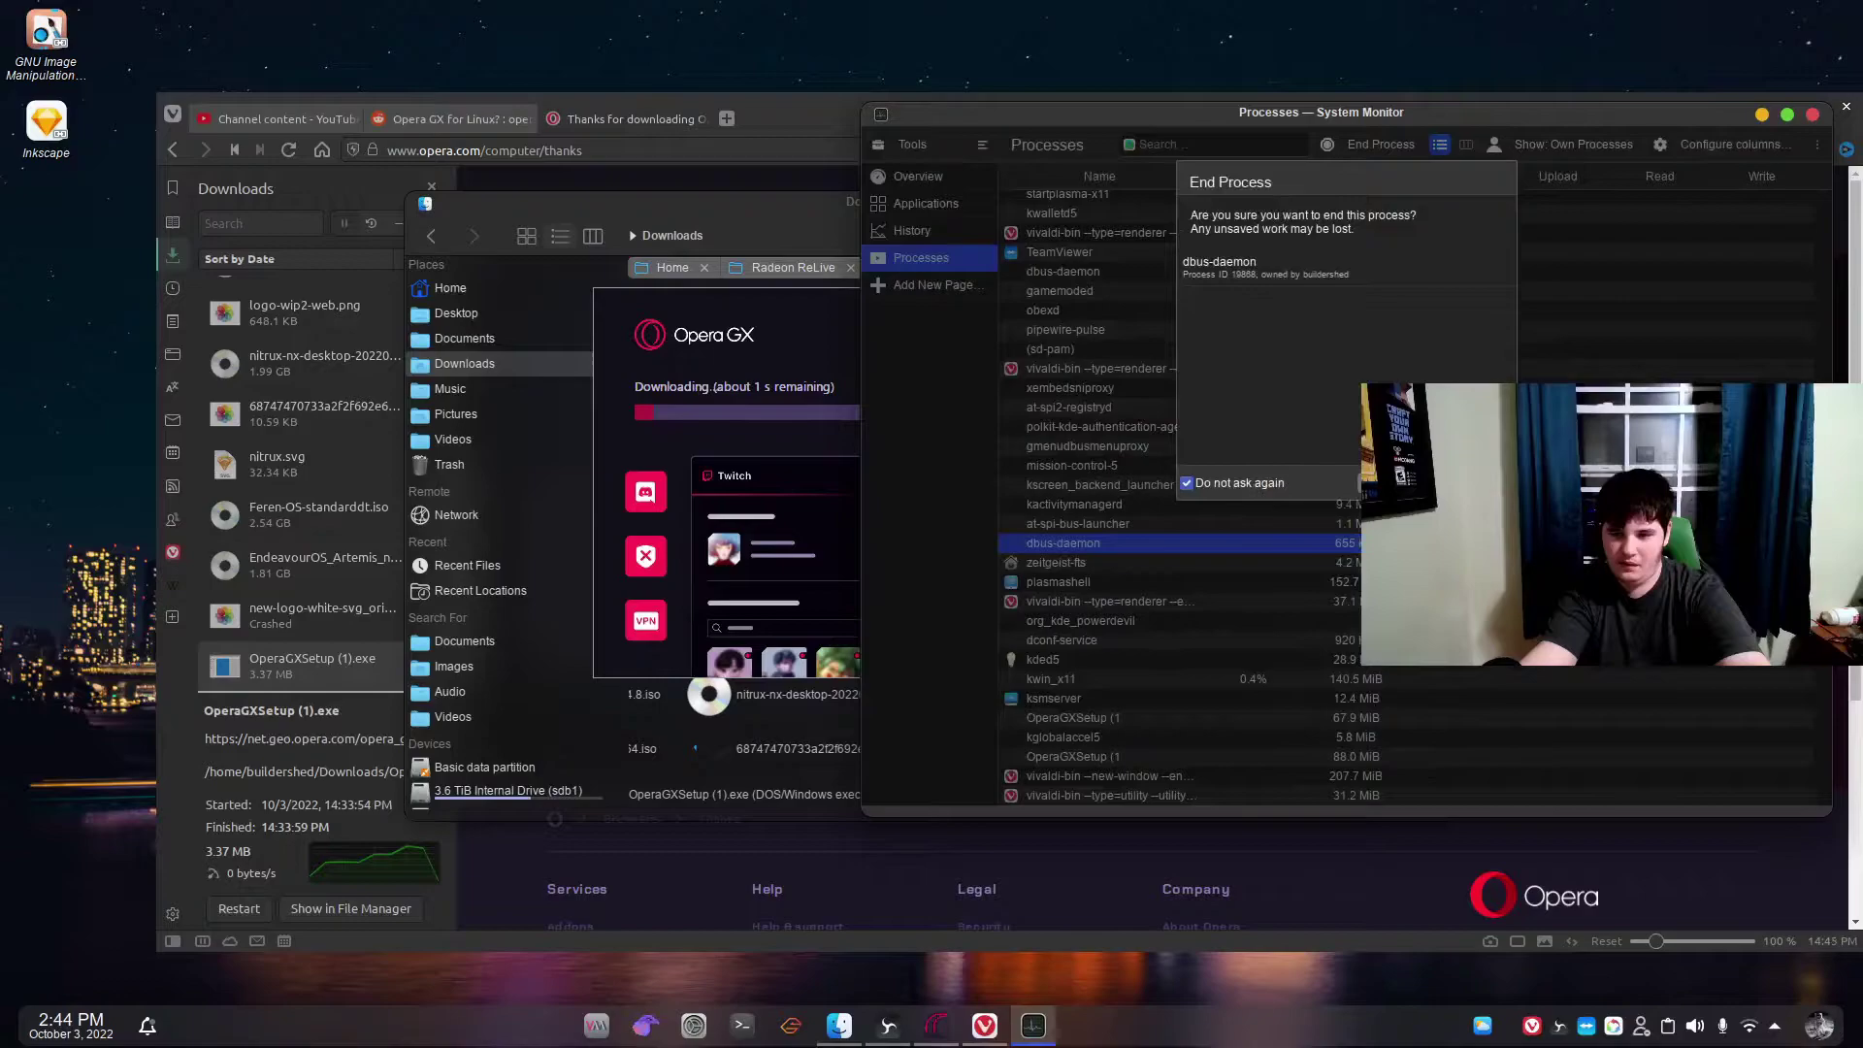
pyautogui.click(1359, 482)
# Kill the second OperaGXSetup process with Send Signal > Kill.
pyautogui.click(1102, 719)
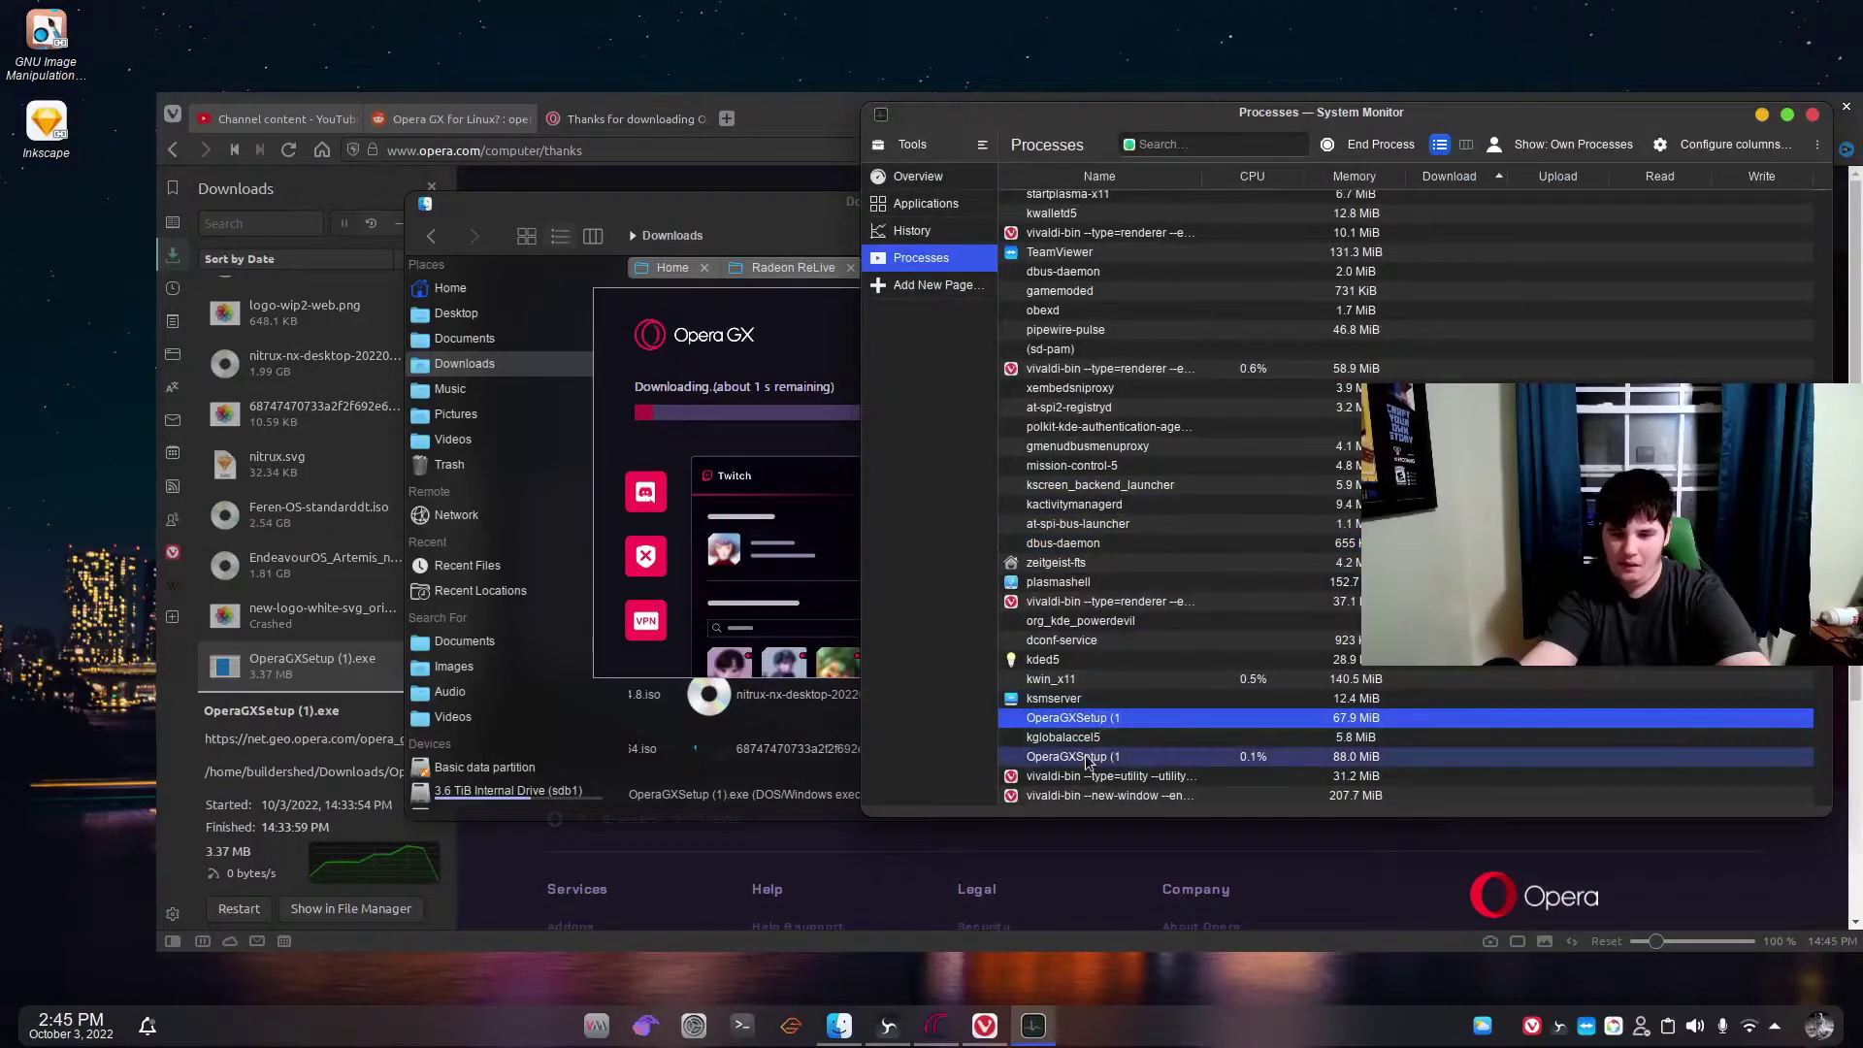
pyautogui.click(1087, 758)
pyautogui.rightClick(1086, 759)
pyautogui.moveTo(1164, 757)
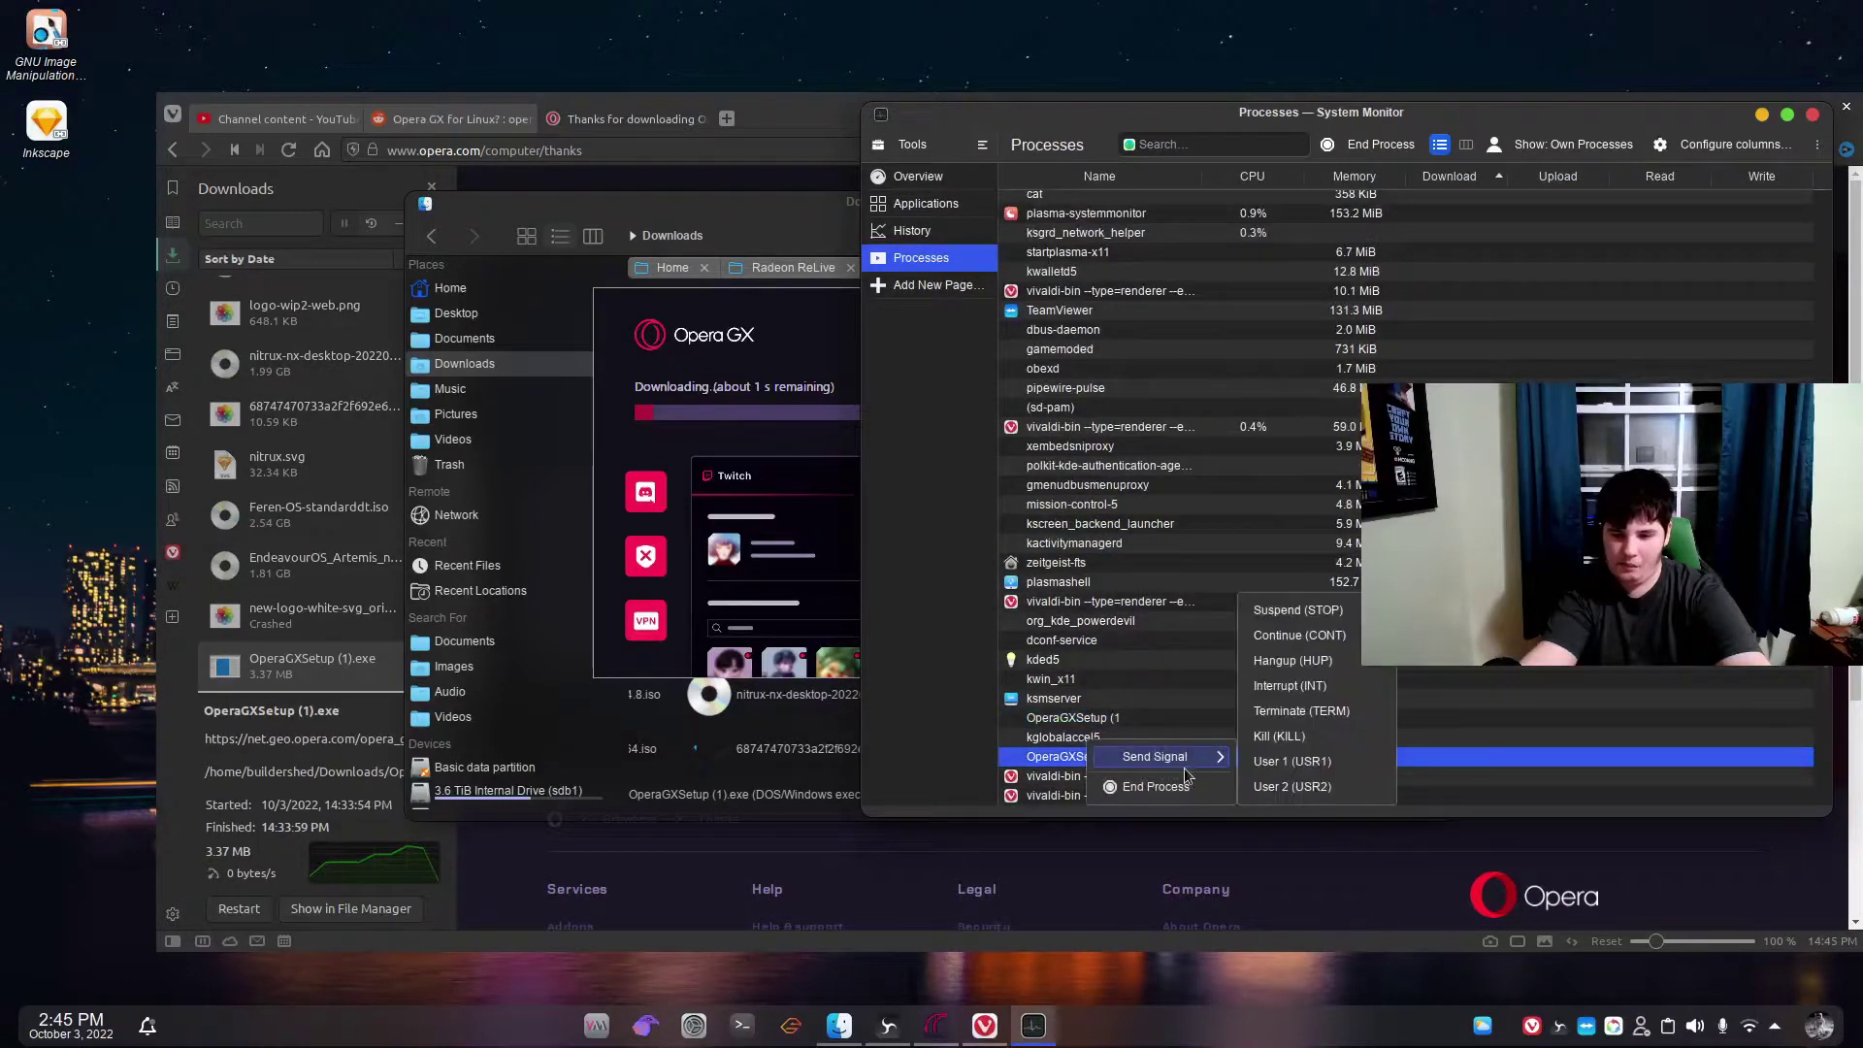
pyautogui.click(1300, 710)
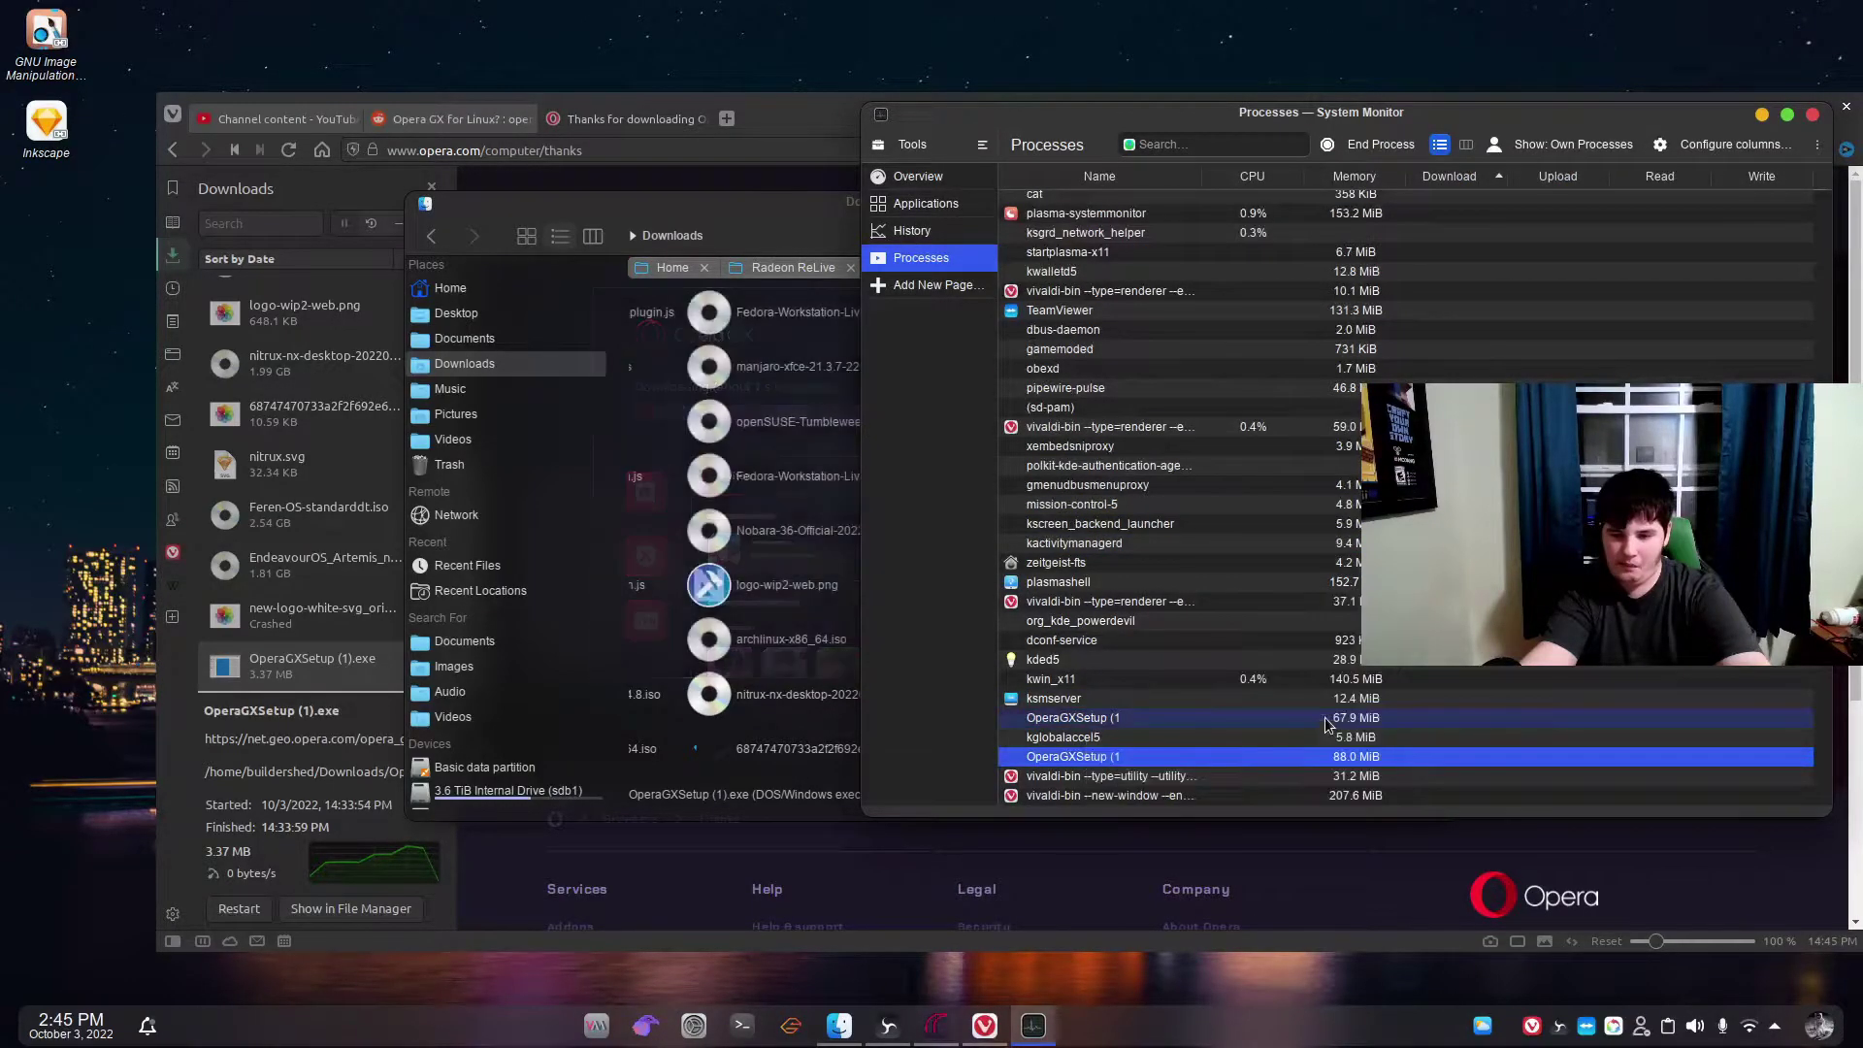
# Close Dolphin, System Monitor, and the Opera 'Thanks for downloading' tab.
pyautogui.click(747, 609)
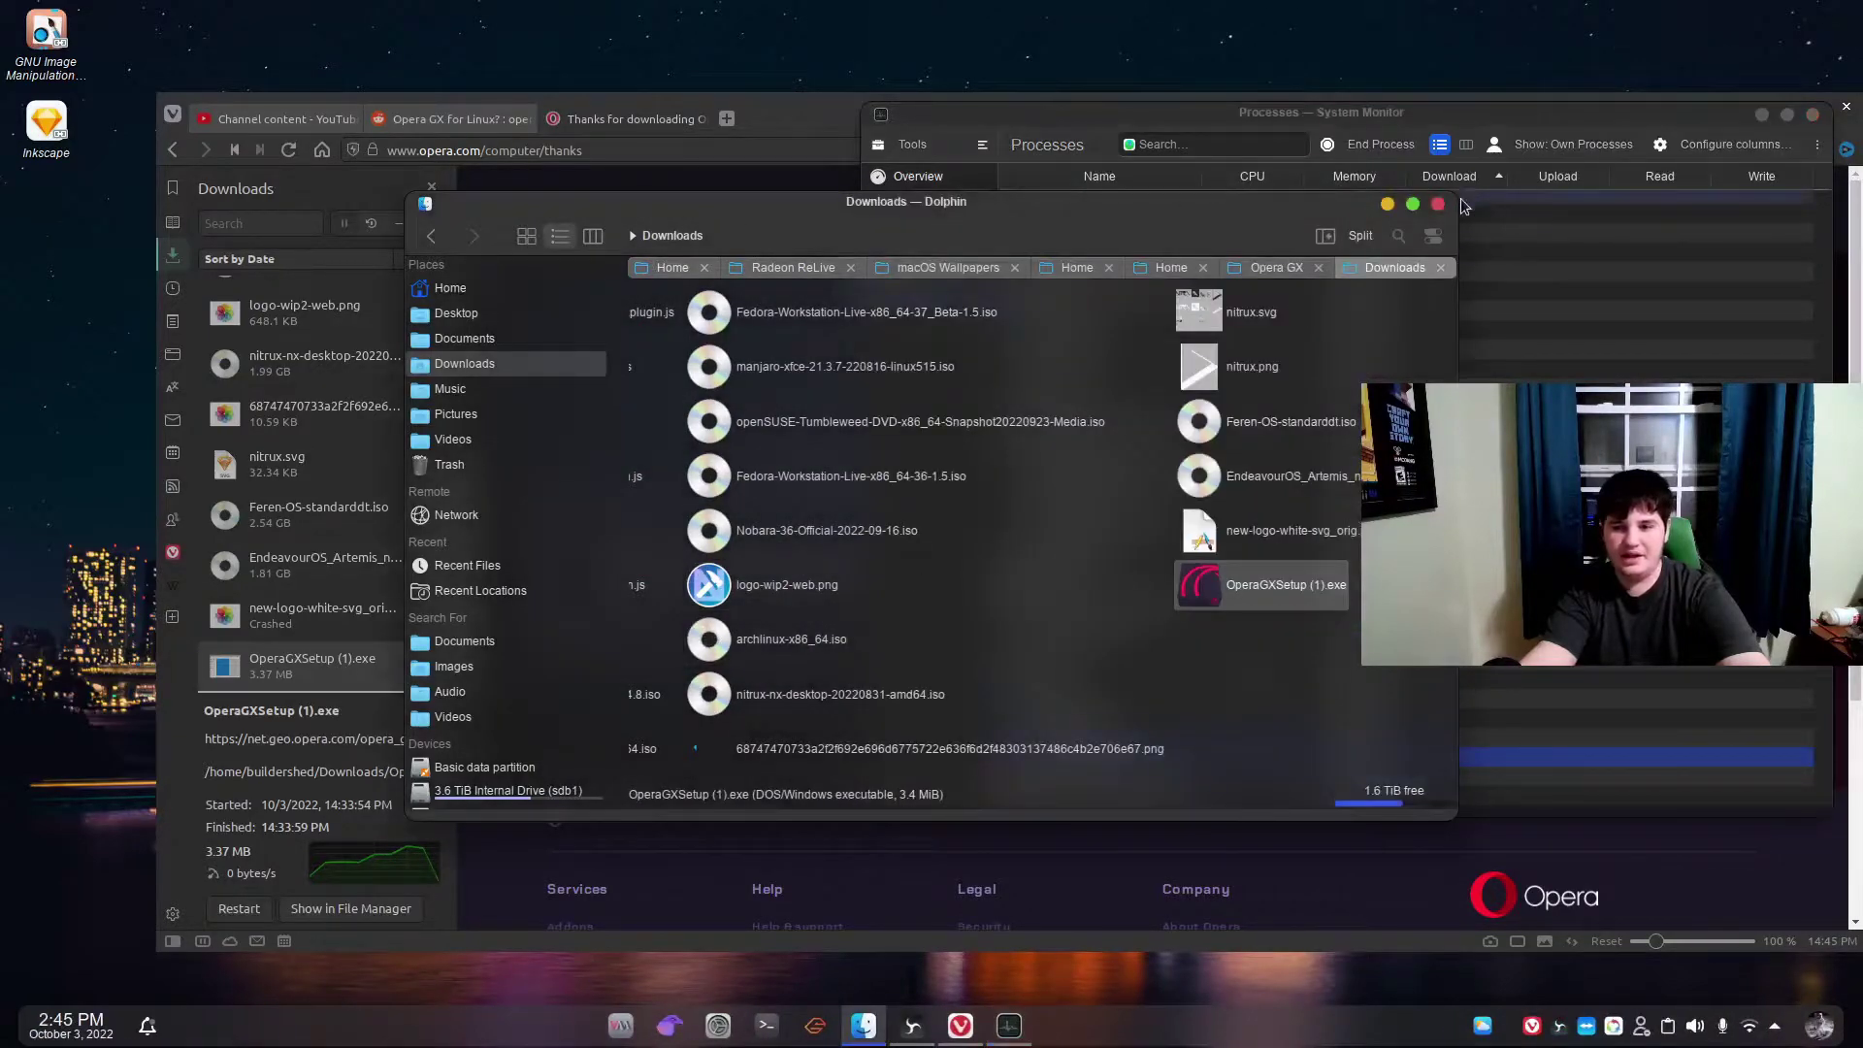
pyautogui.click(1438, 204)
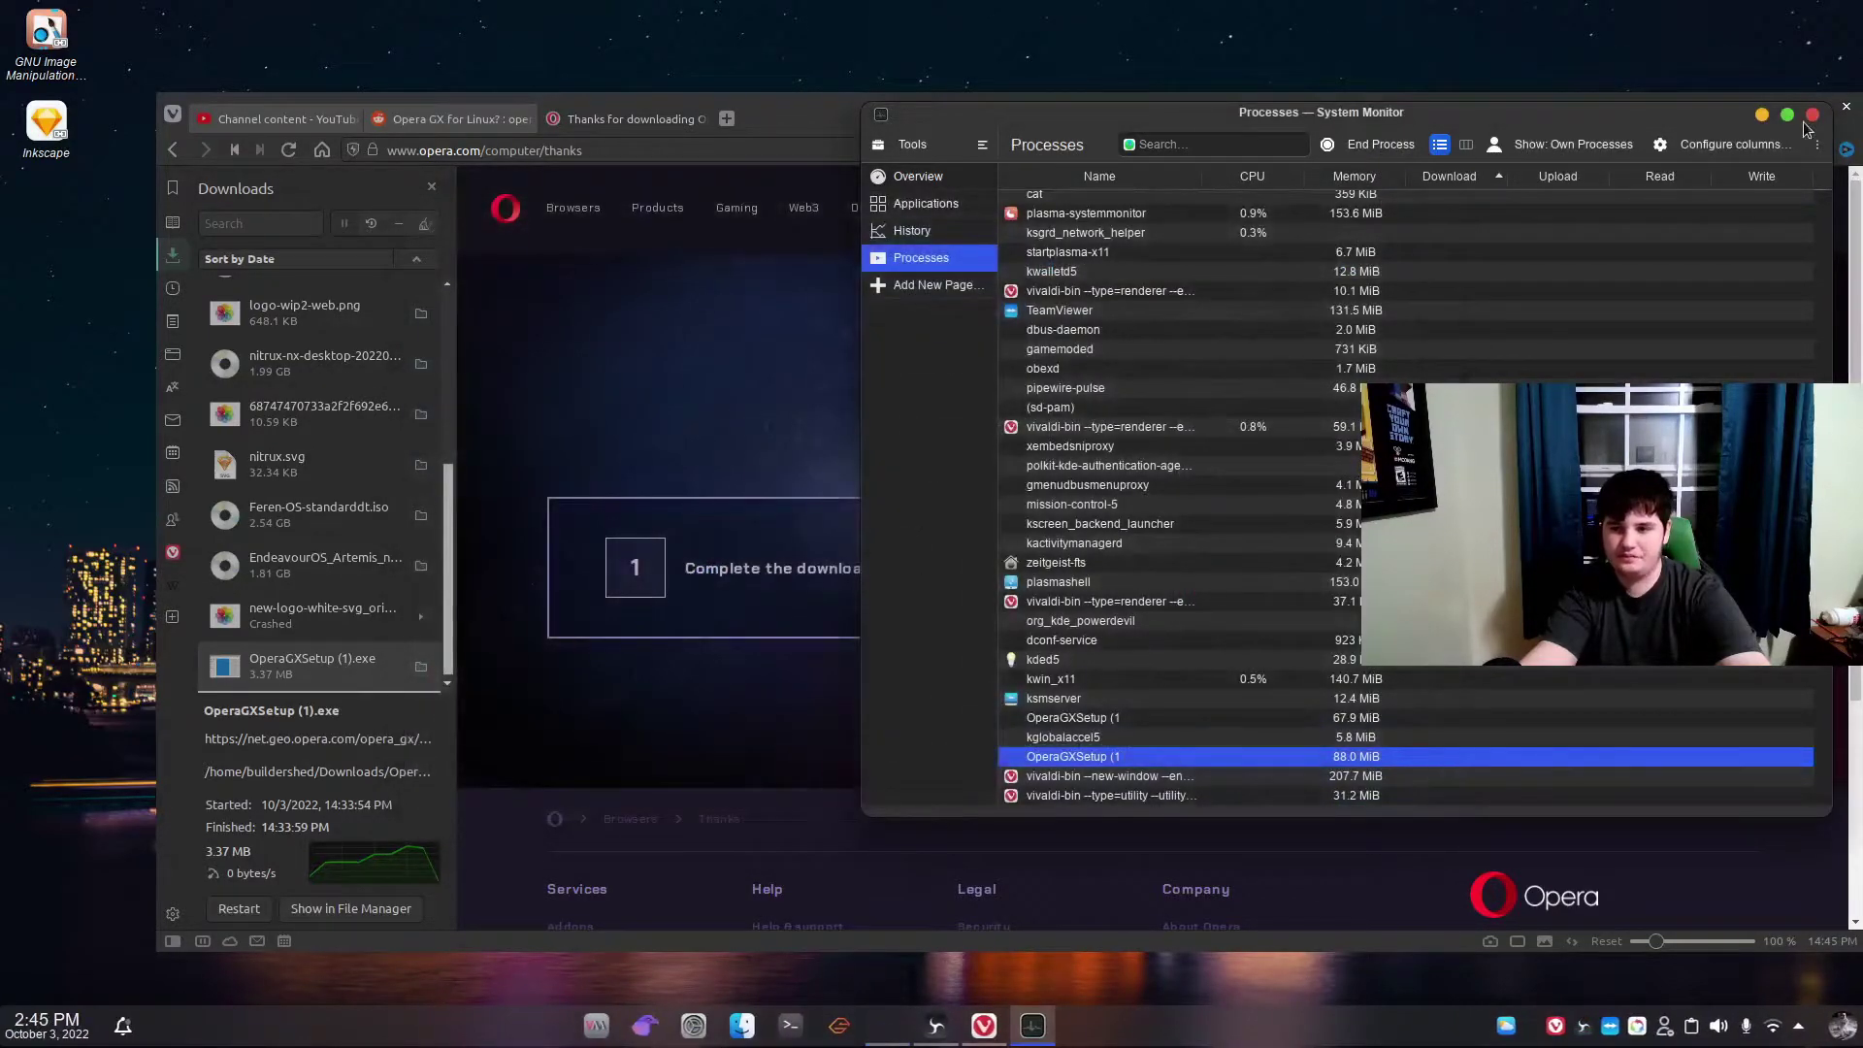
pyautogui.click(1814, 117)
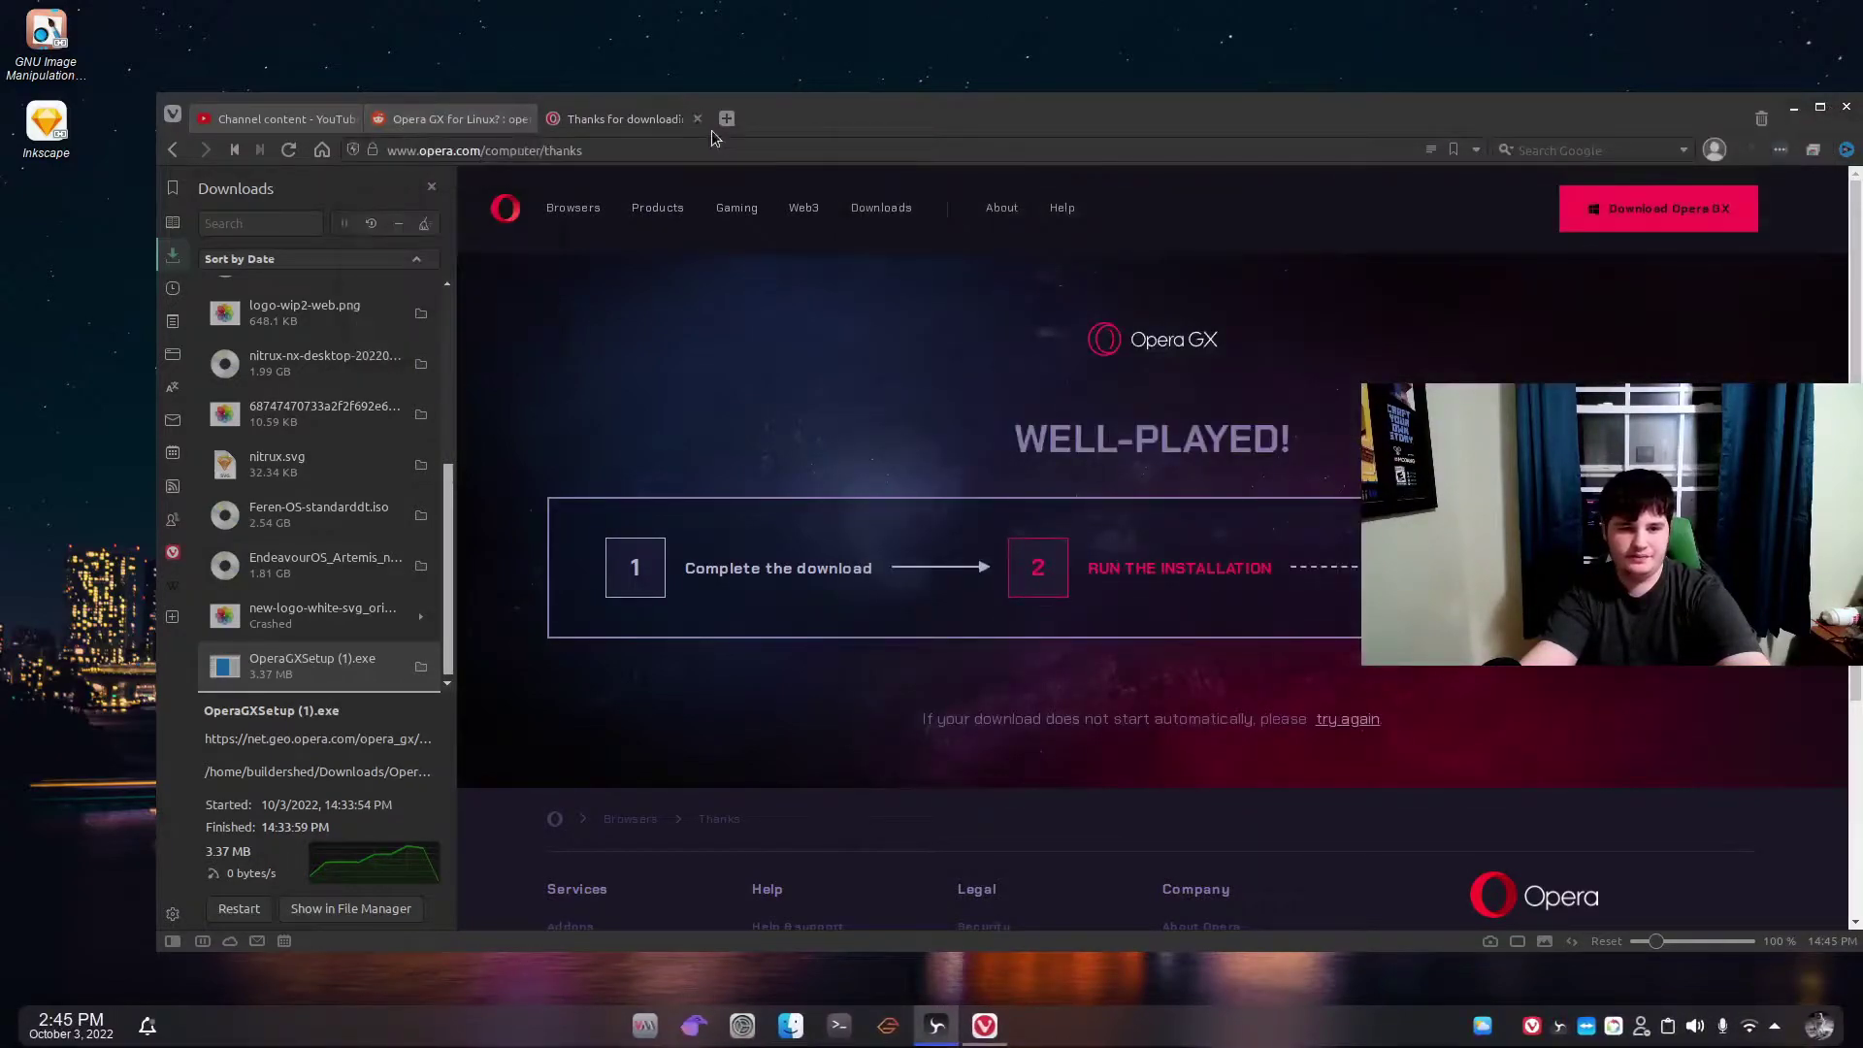
pyautogui.click(697, 118)
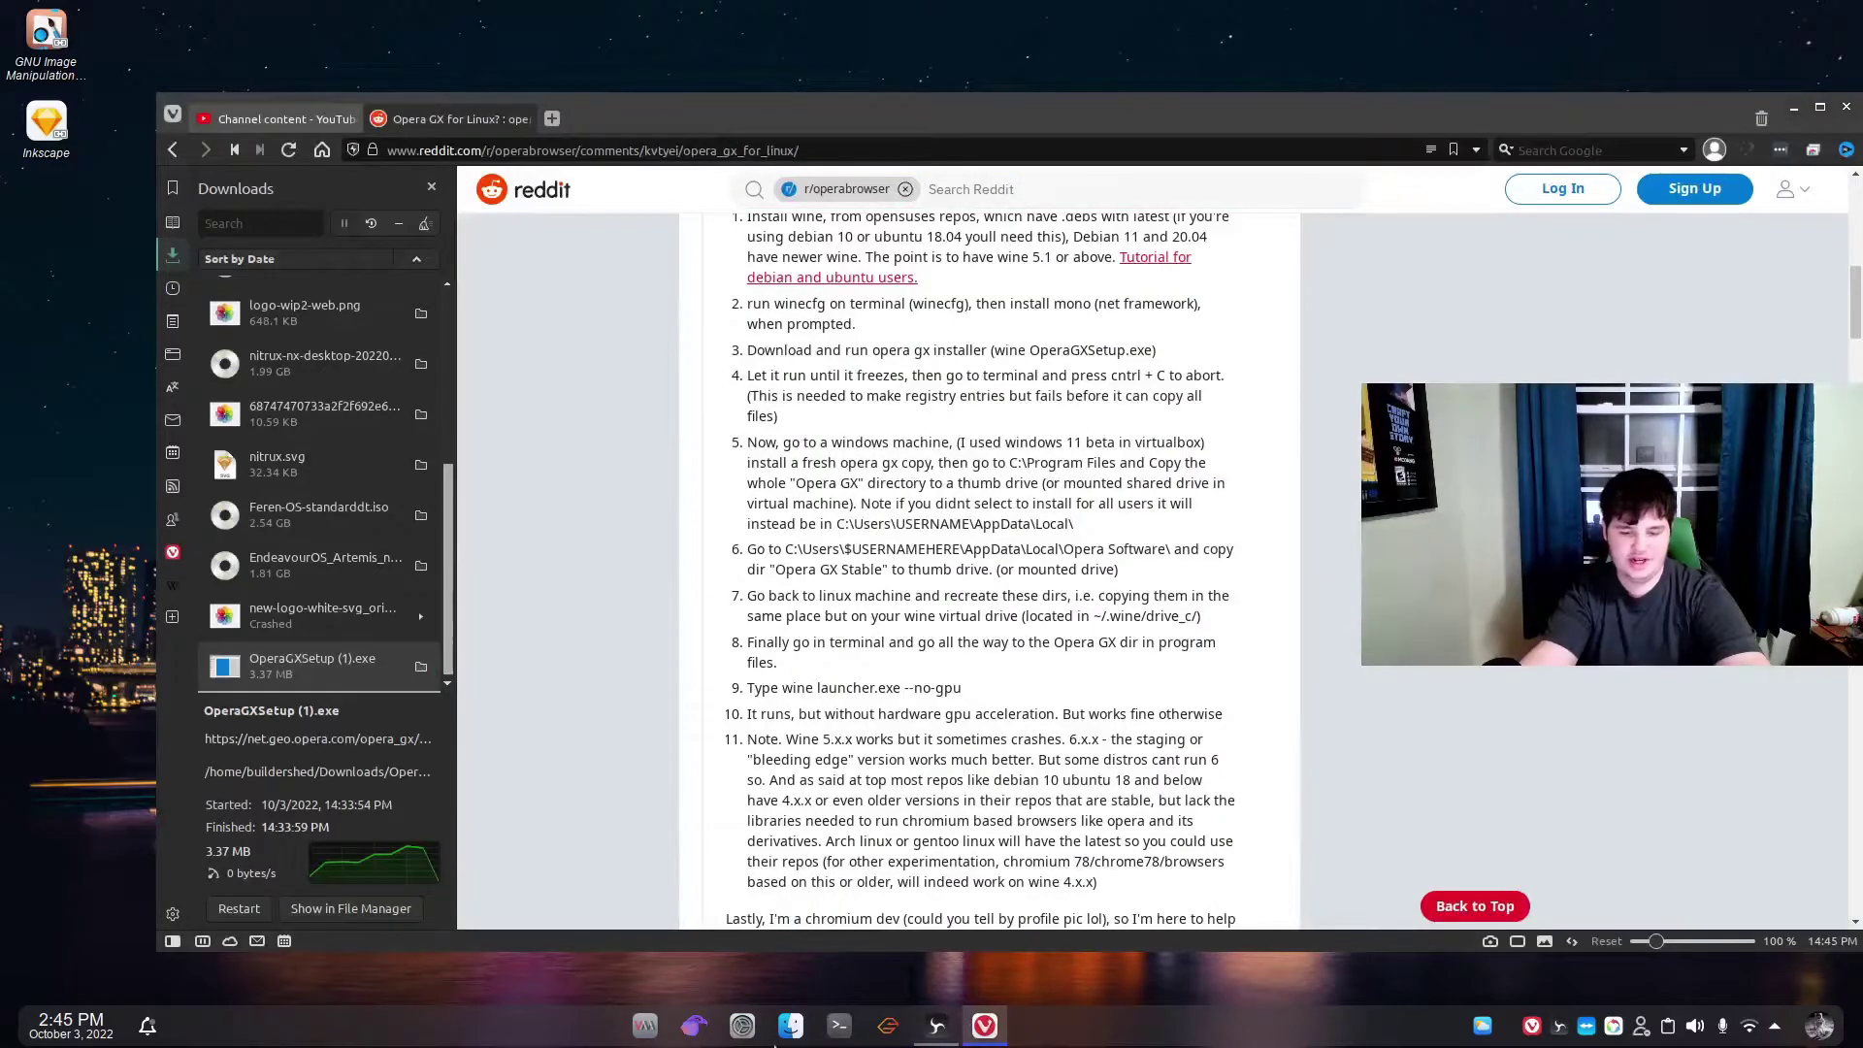
# Reopen Dolphin on Downloads, shift it right, and close it again.
pyautogui.click(791, 1025)
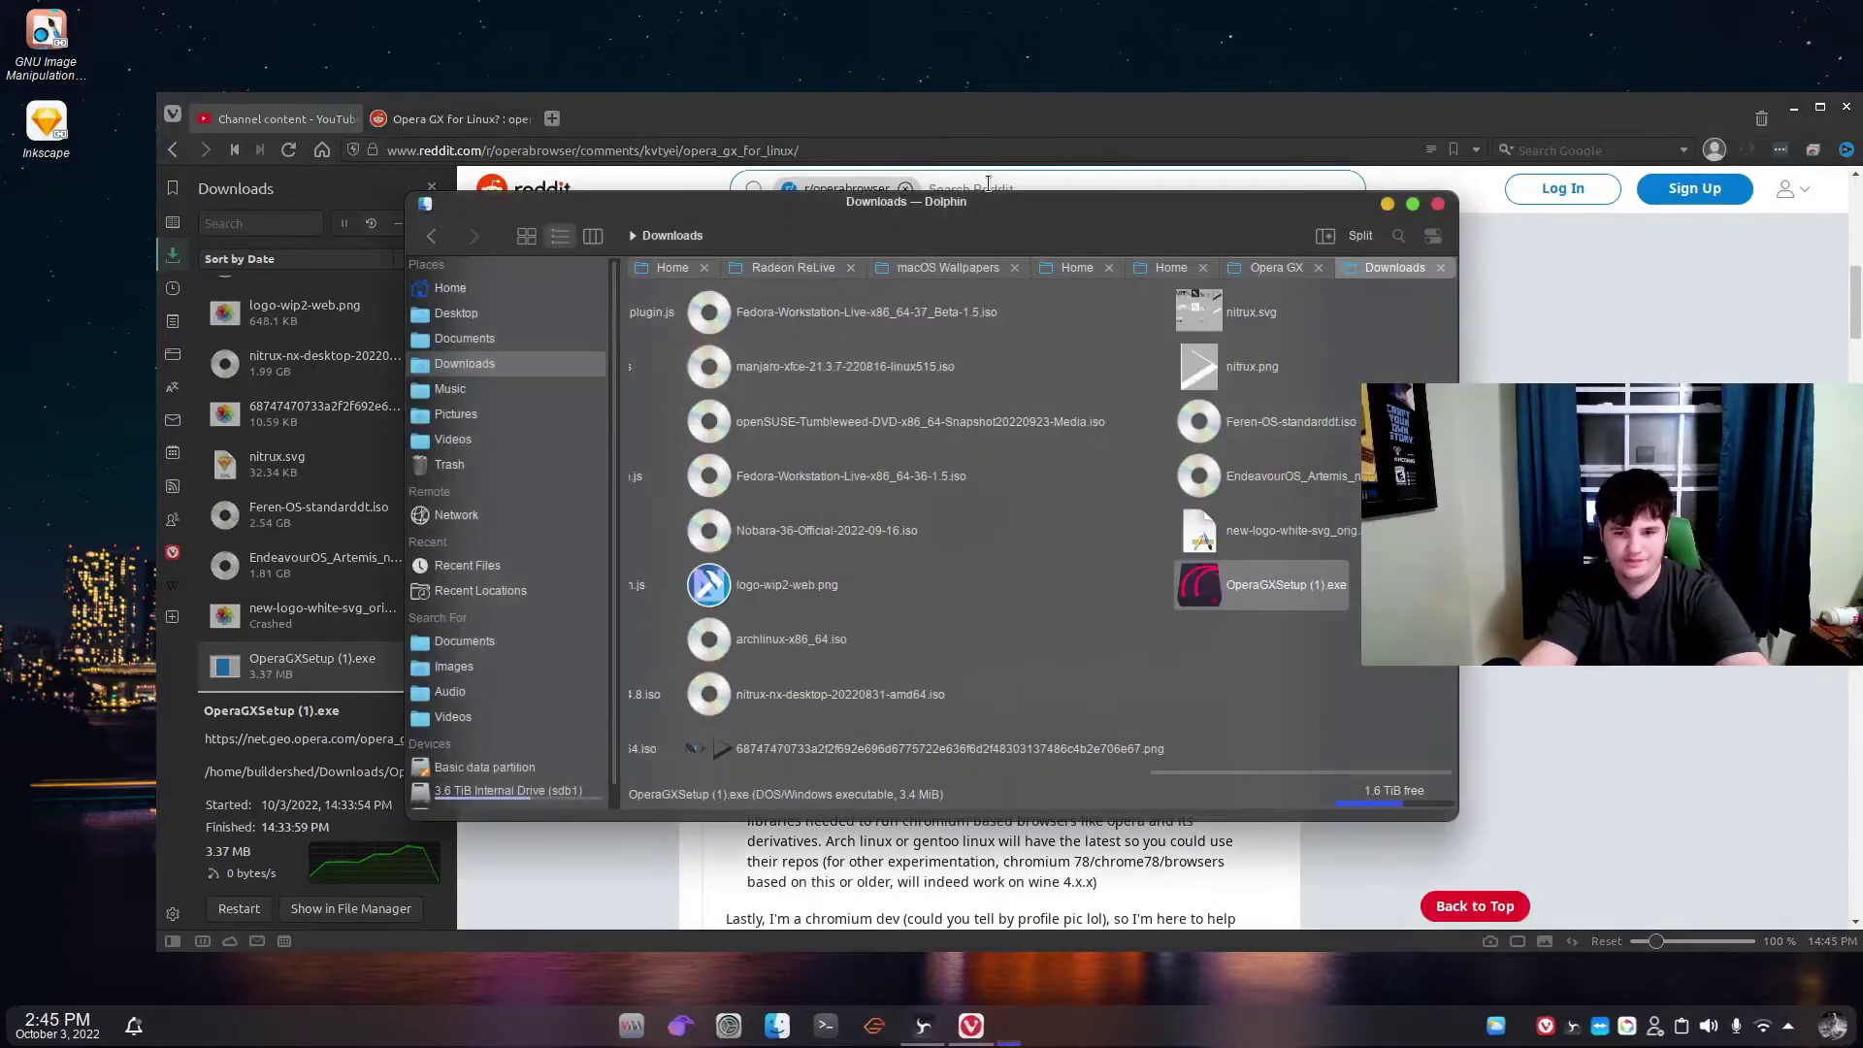
pyautogui.moveTo(929, 186)
pyautogui.mouseDown()
pyautogui.moveTo(1670, 239)
pyautogui.moveTo(1848, 9)
pyautogui.moveTo(1661, 373)
pyautogui.moveTo(1010, 465)
pyautogui.moveTo(1226, 434)
pyautogui.moveTo(1698, 223)
pyautogui.moveTo(1844, 14)
pyautogui.moveTo(1783, 170)
pyautogui.moveTo(1844, 485)
pyautogui.moveTo(1785, 493)
pyautogui.moveTo(912, 187)
pyautogui.mouseUp()
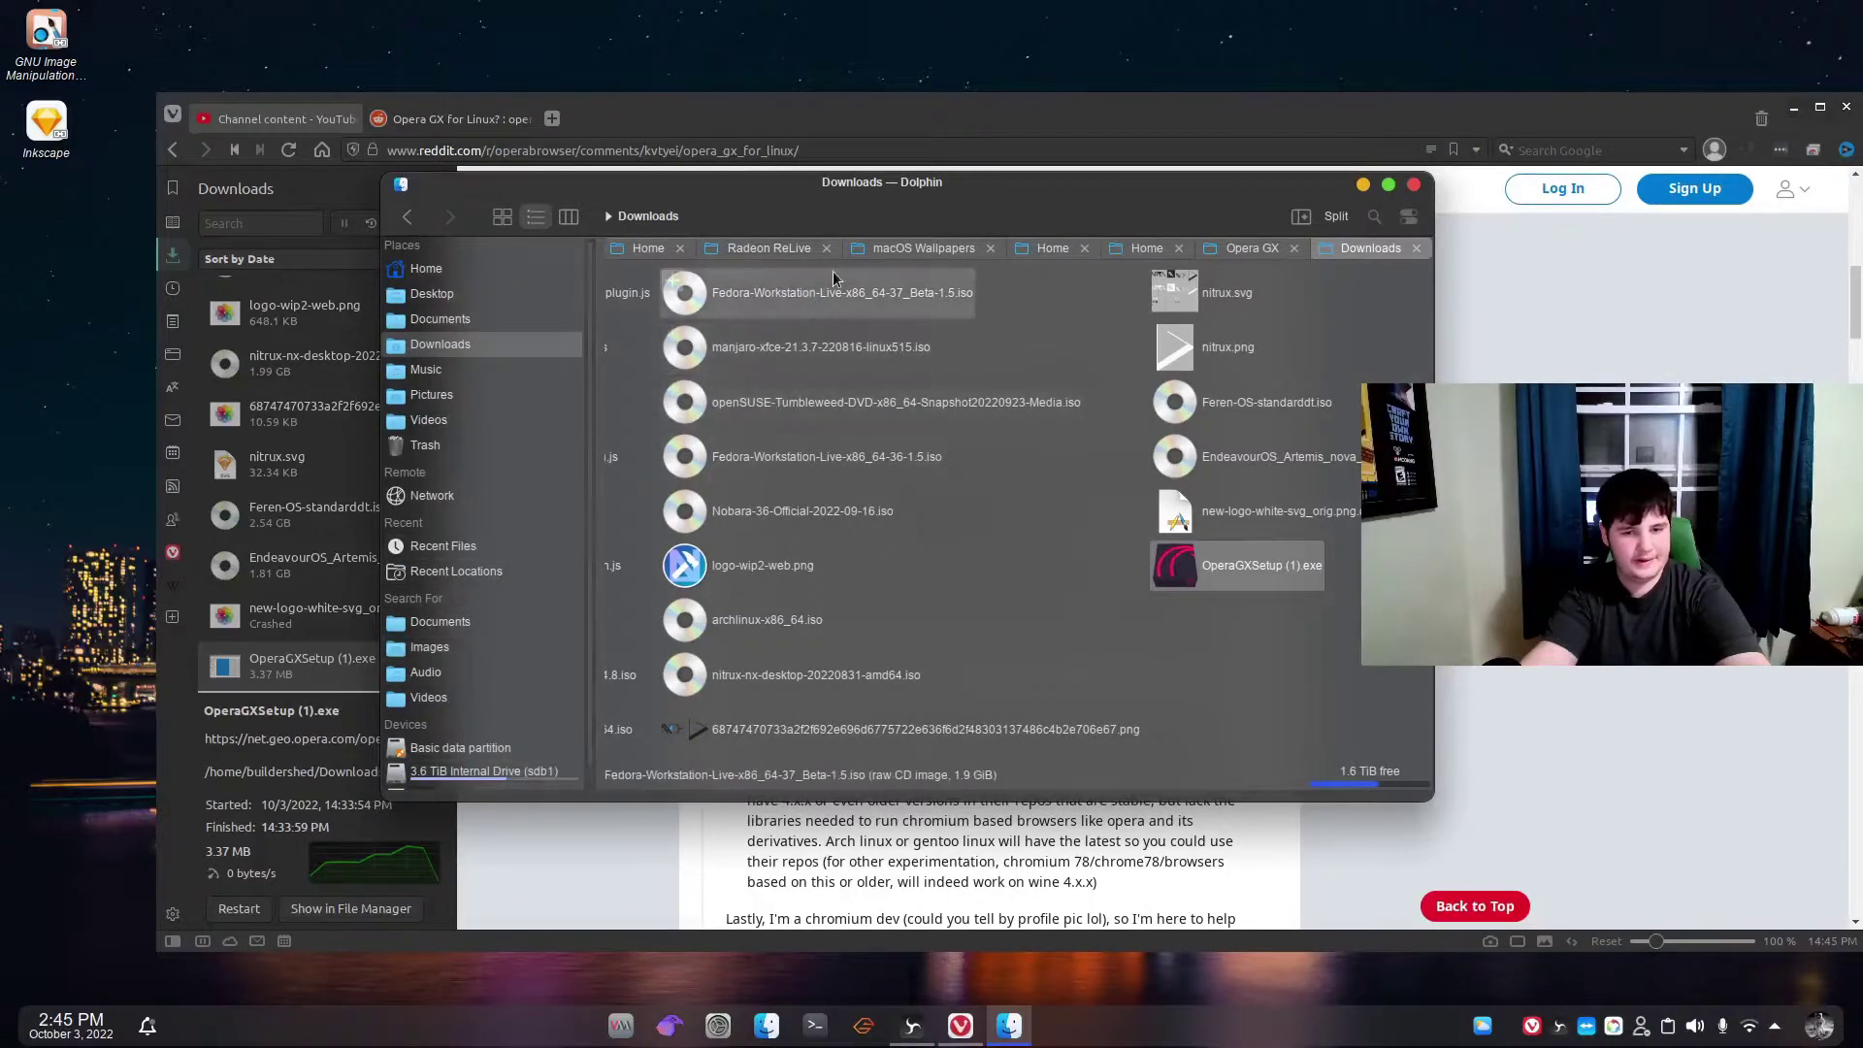
pyautogui.click(1415, 185)
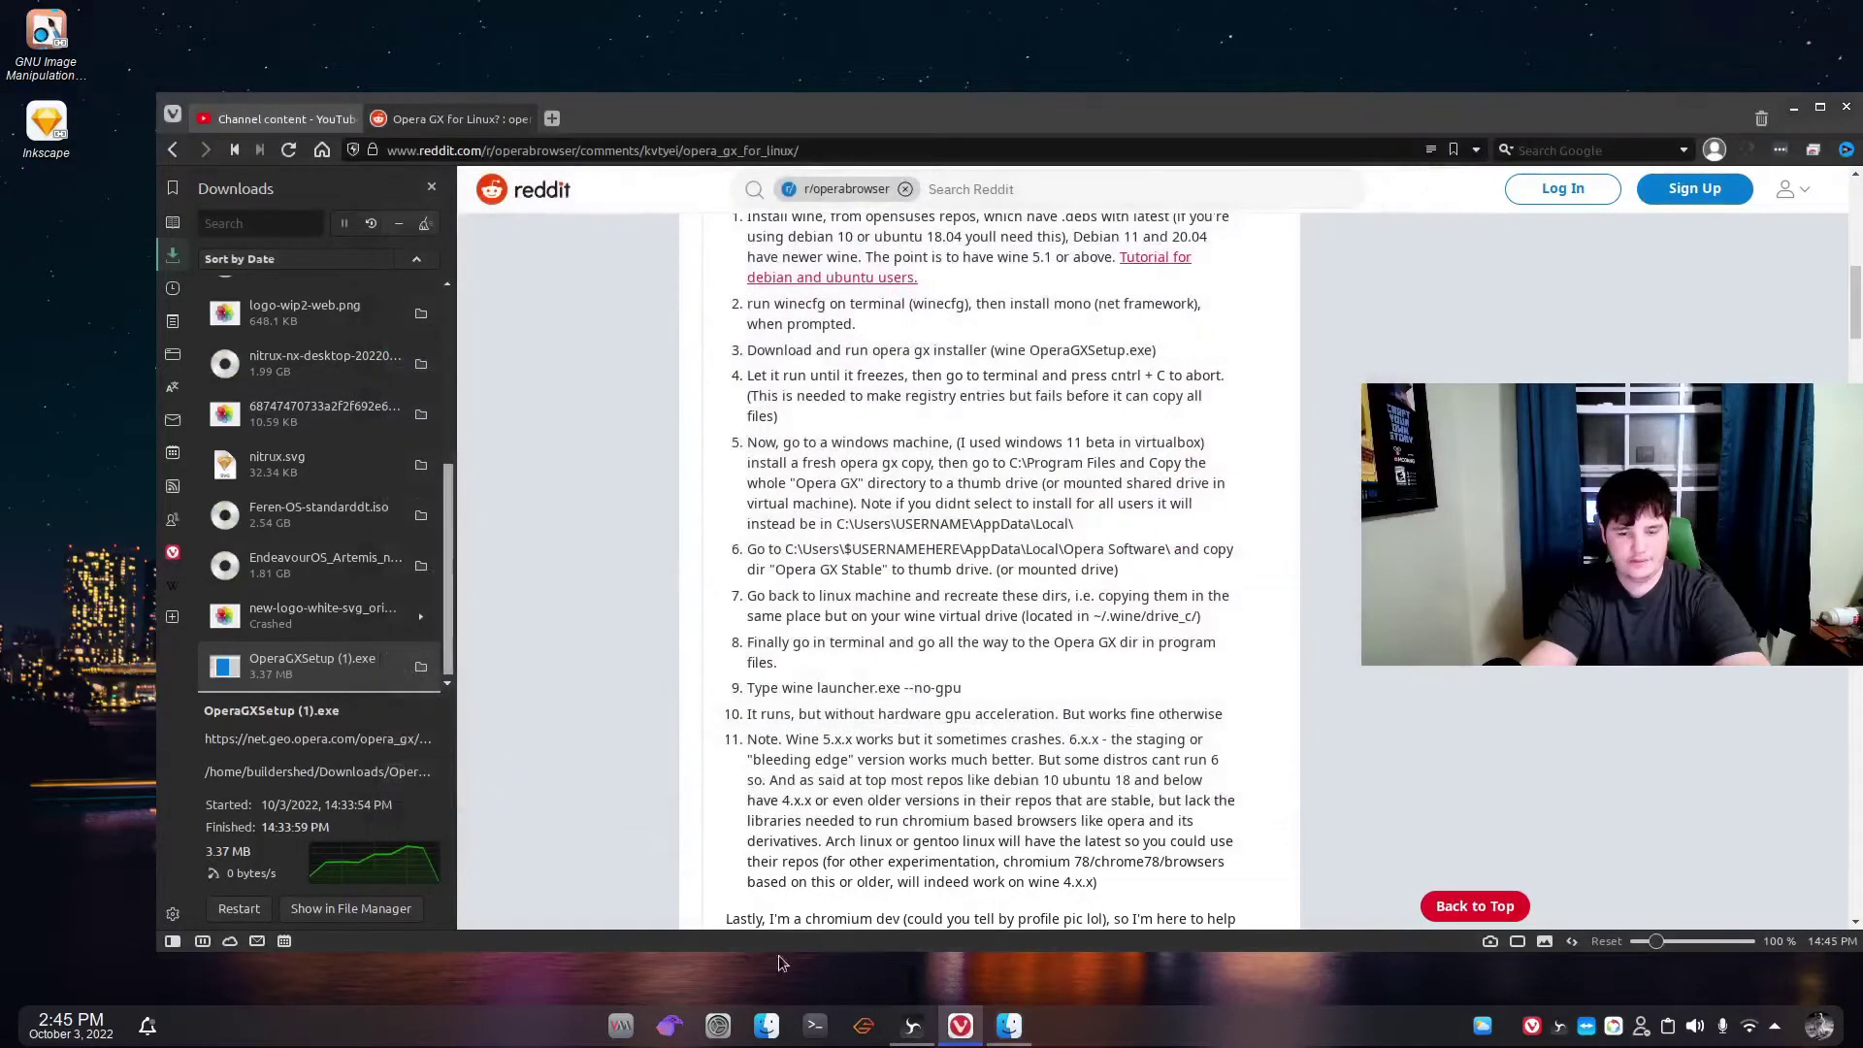
# Open Wine's Browse C: Drive entry from the application launcher.
pyautogui.press('super')
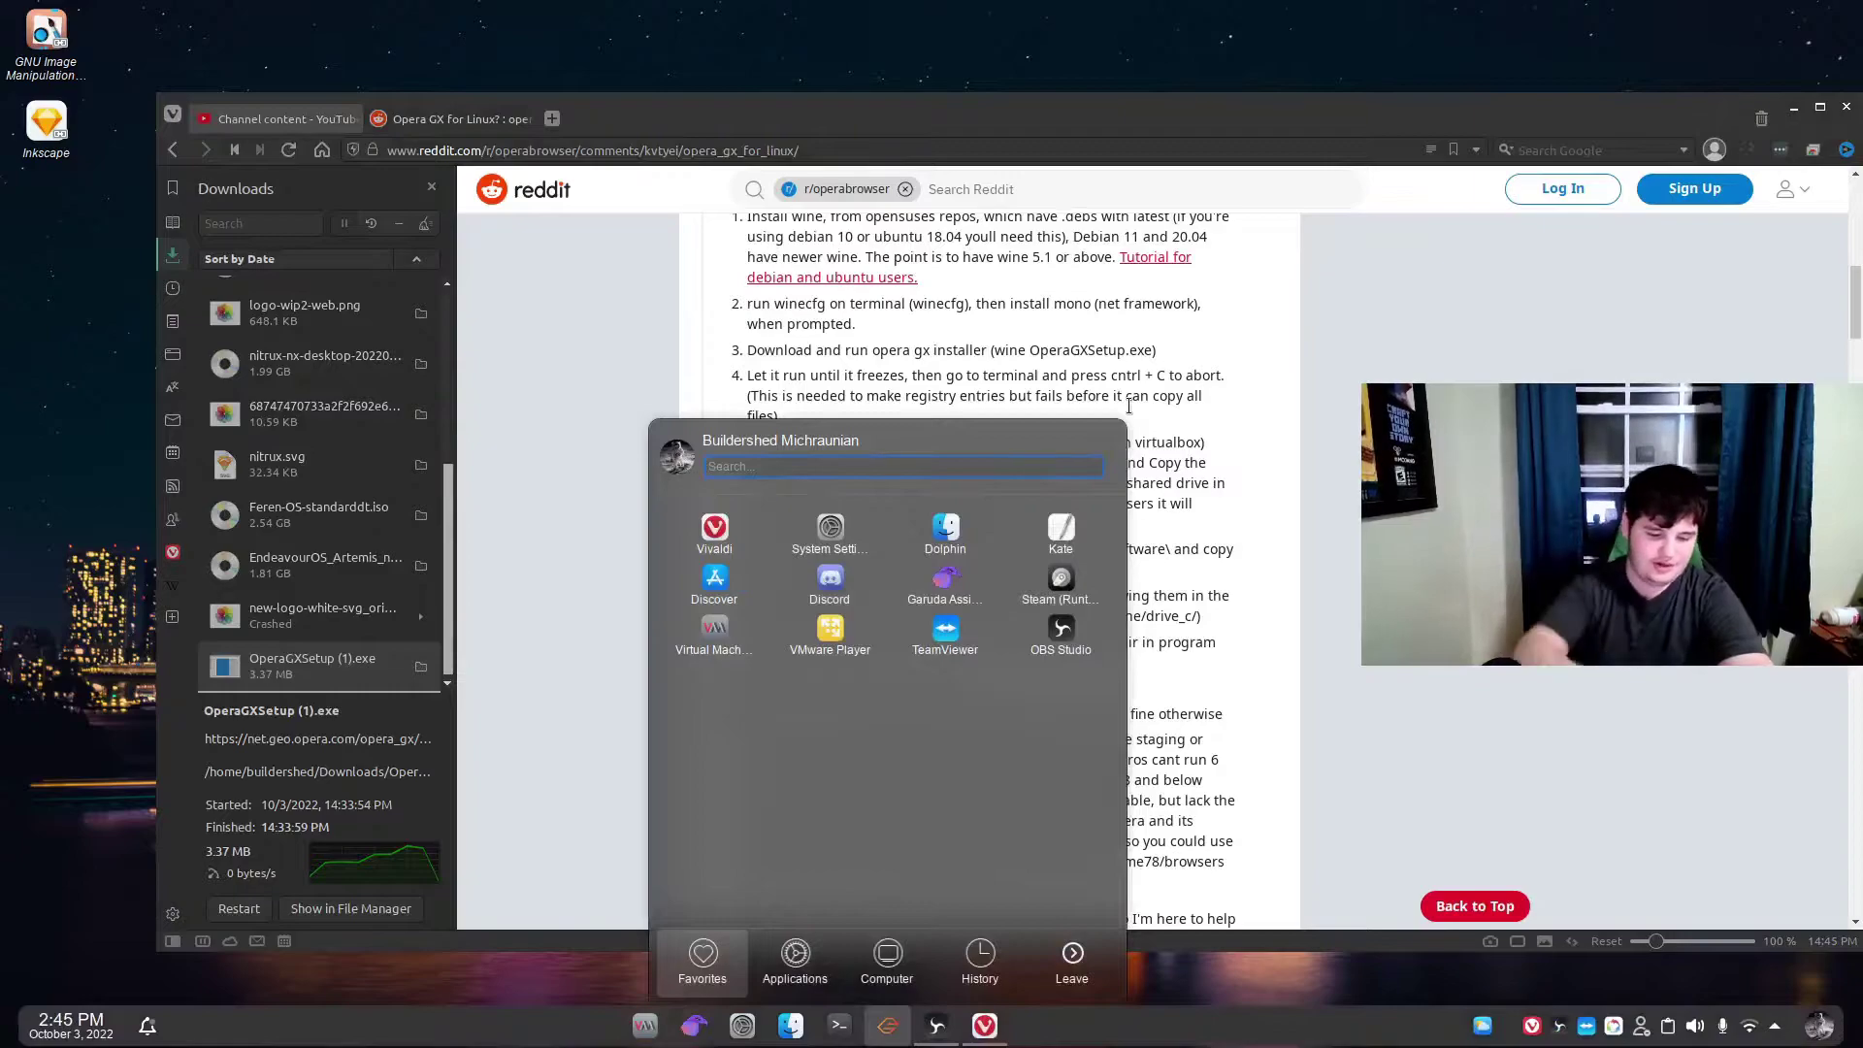
pyautogui.press('Right')
pyautogui.press('Down')
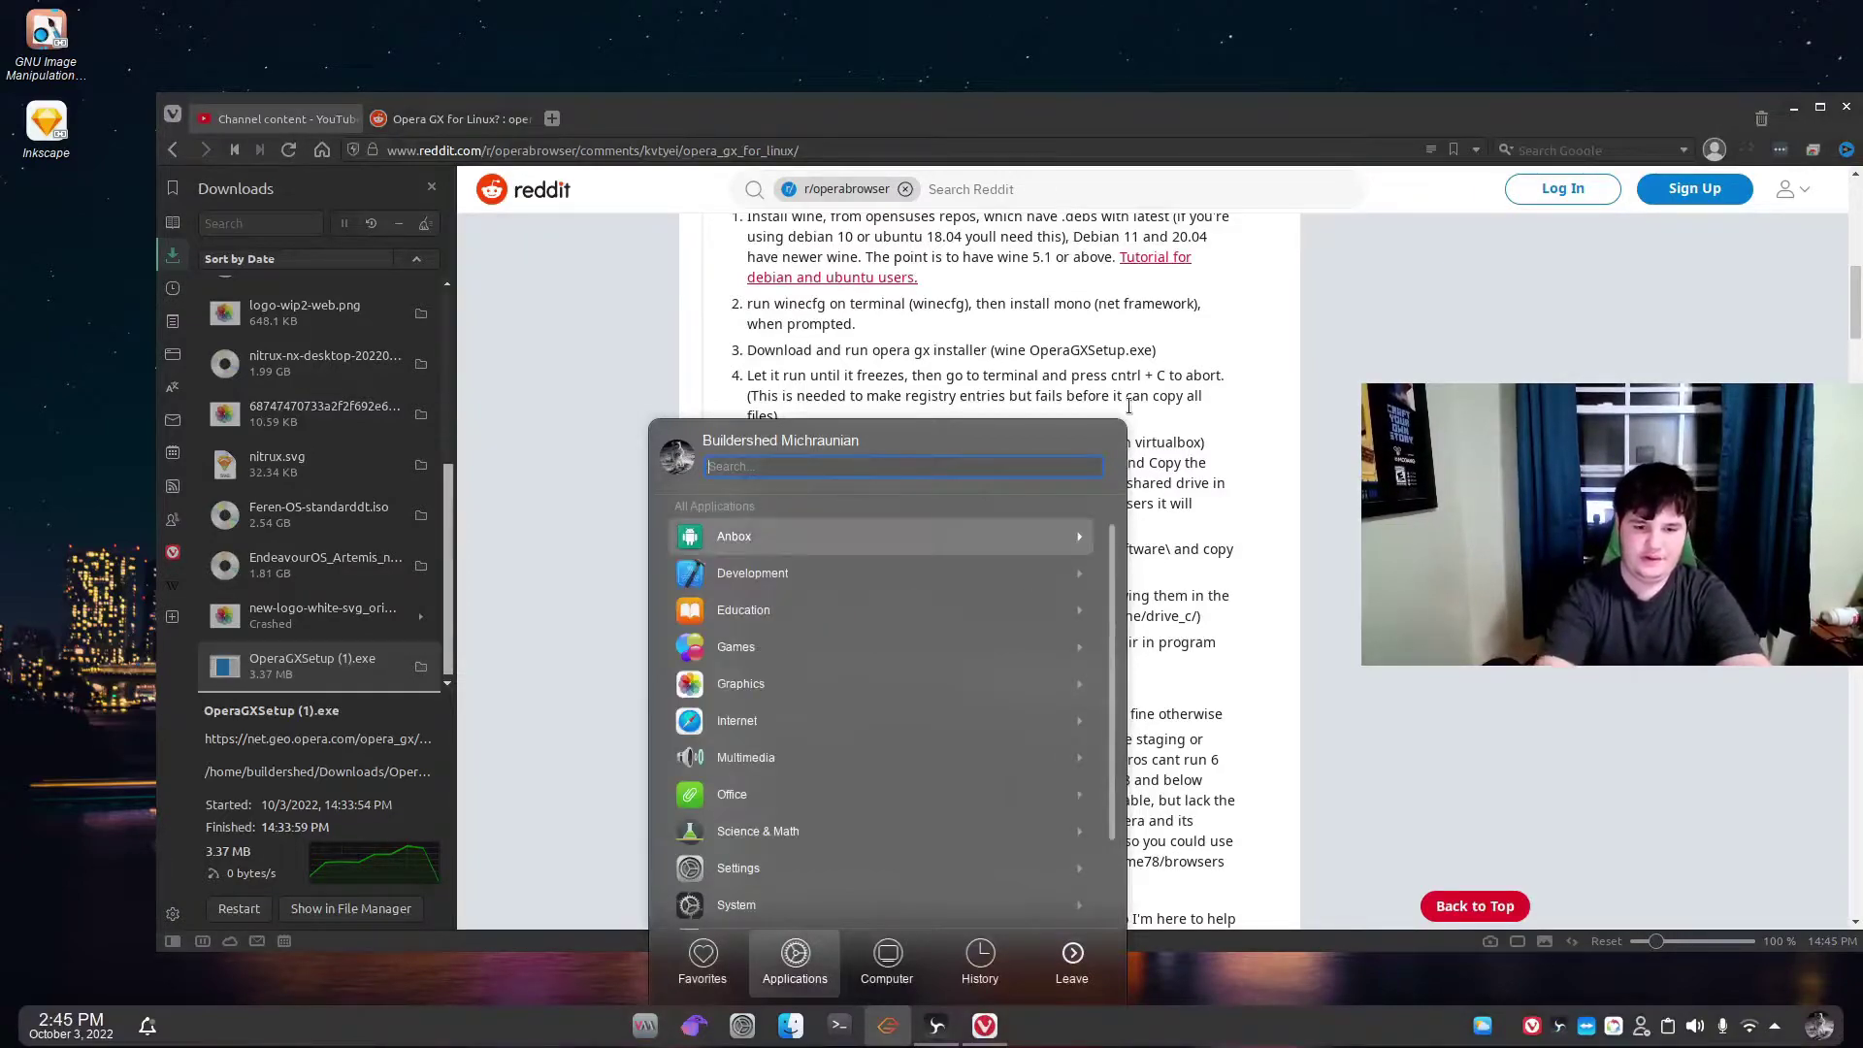
pyautogui.press('Up')
pyautogui.press('Up')
pyautogui.press('Down')
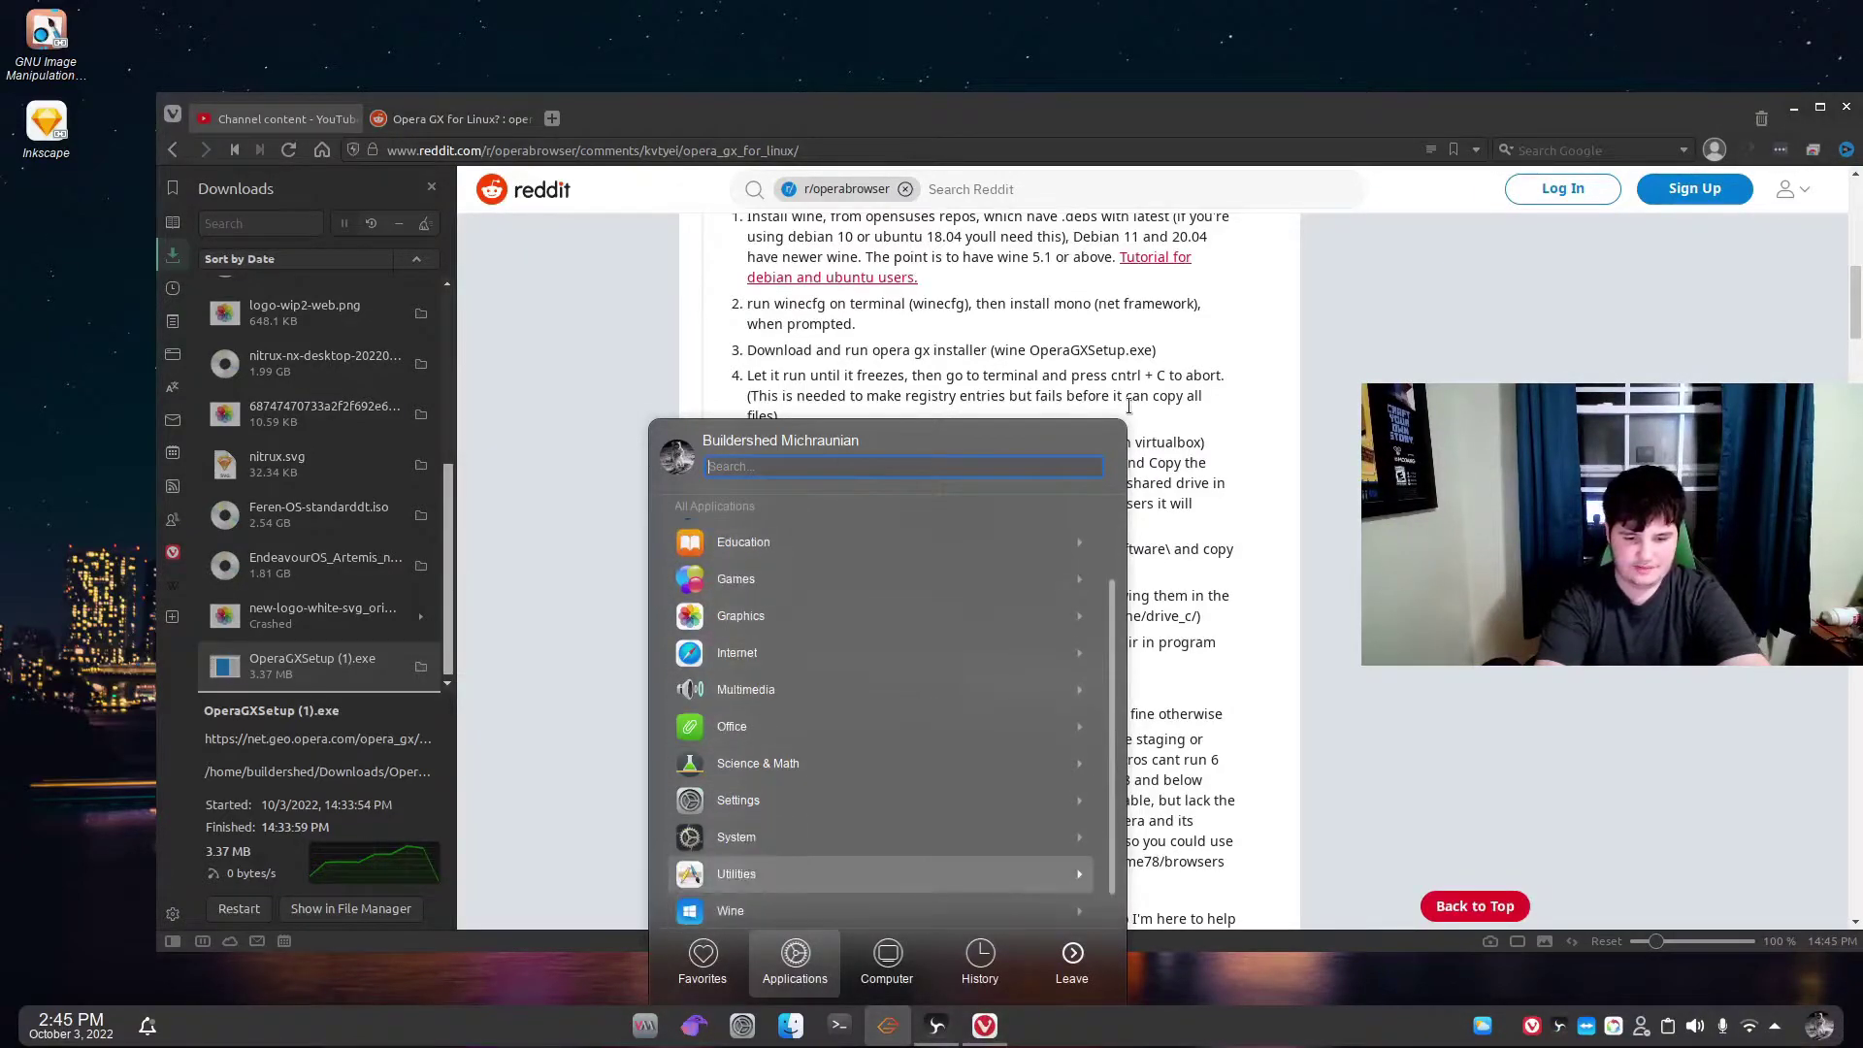
pyautogui.press('Down')
pyautogui.press('Right')
pyautogui.press('Down')
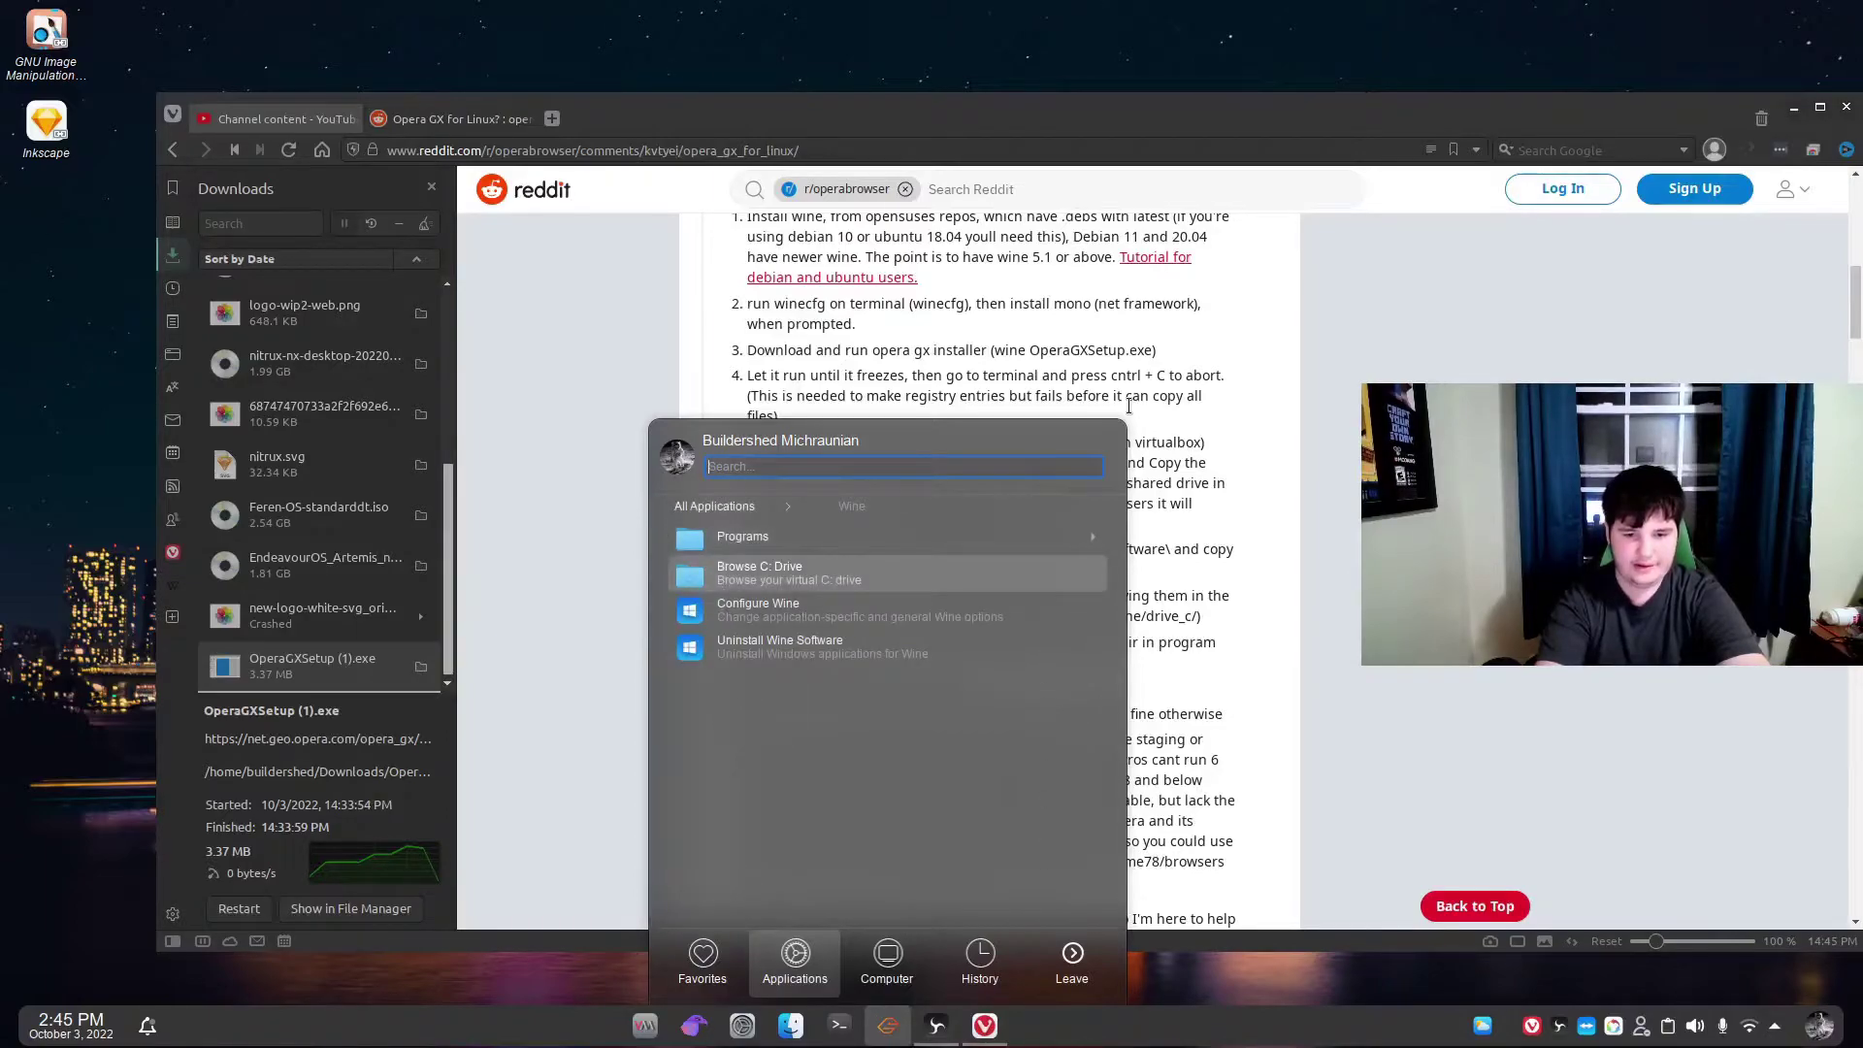
pyautogui.press('Return')
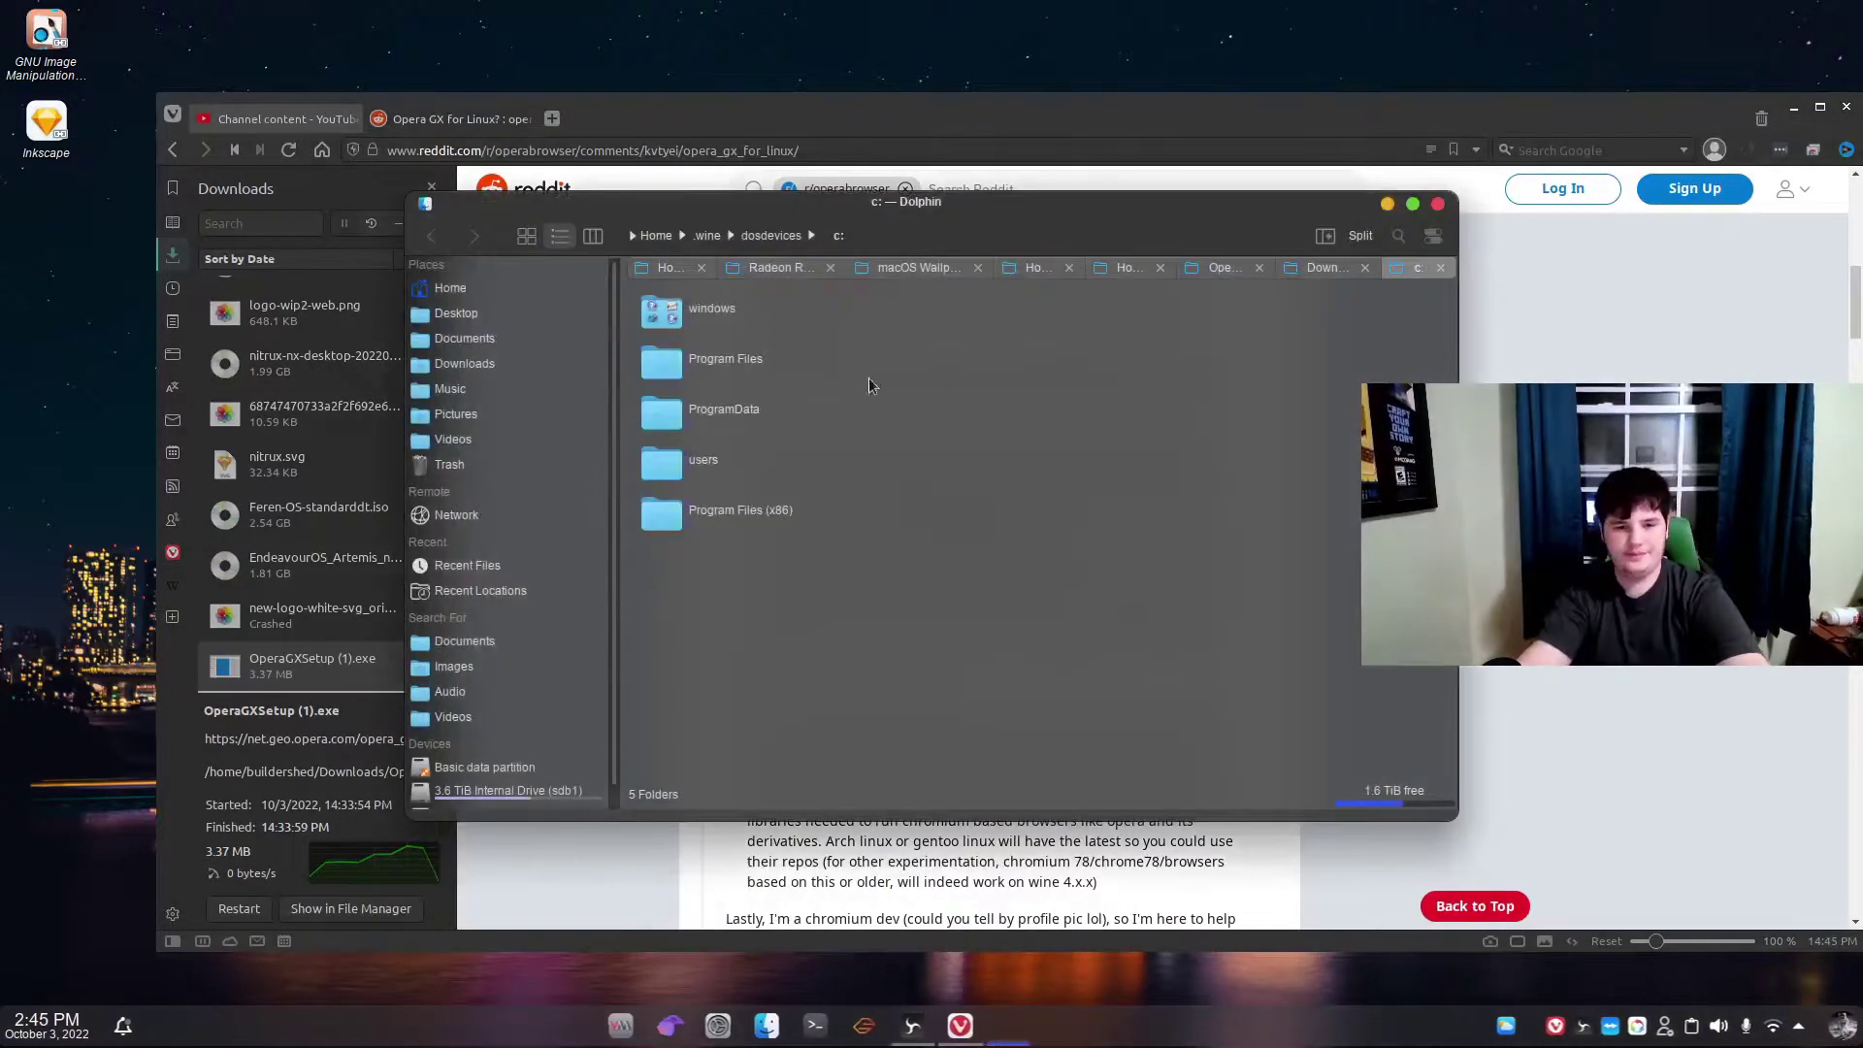
# Check Program Files (x86)\Opera for launcher.exe and opera.exe, then close Dolphin.
pyautogui.doubleClick(725, 507)
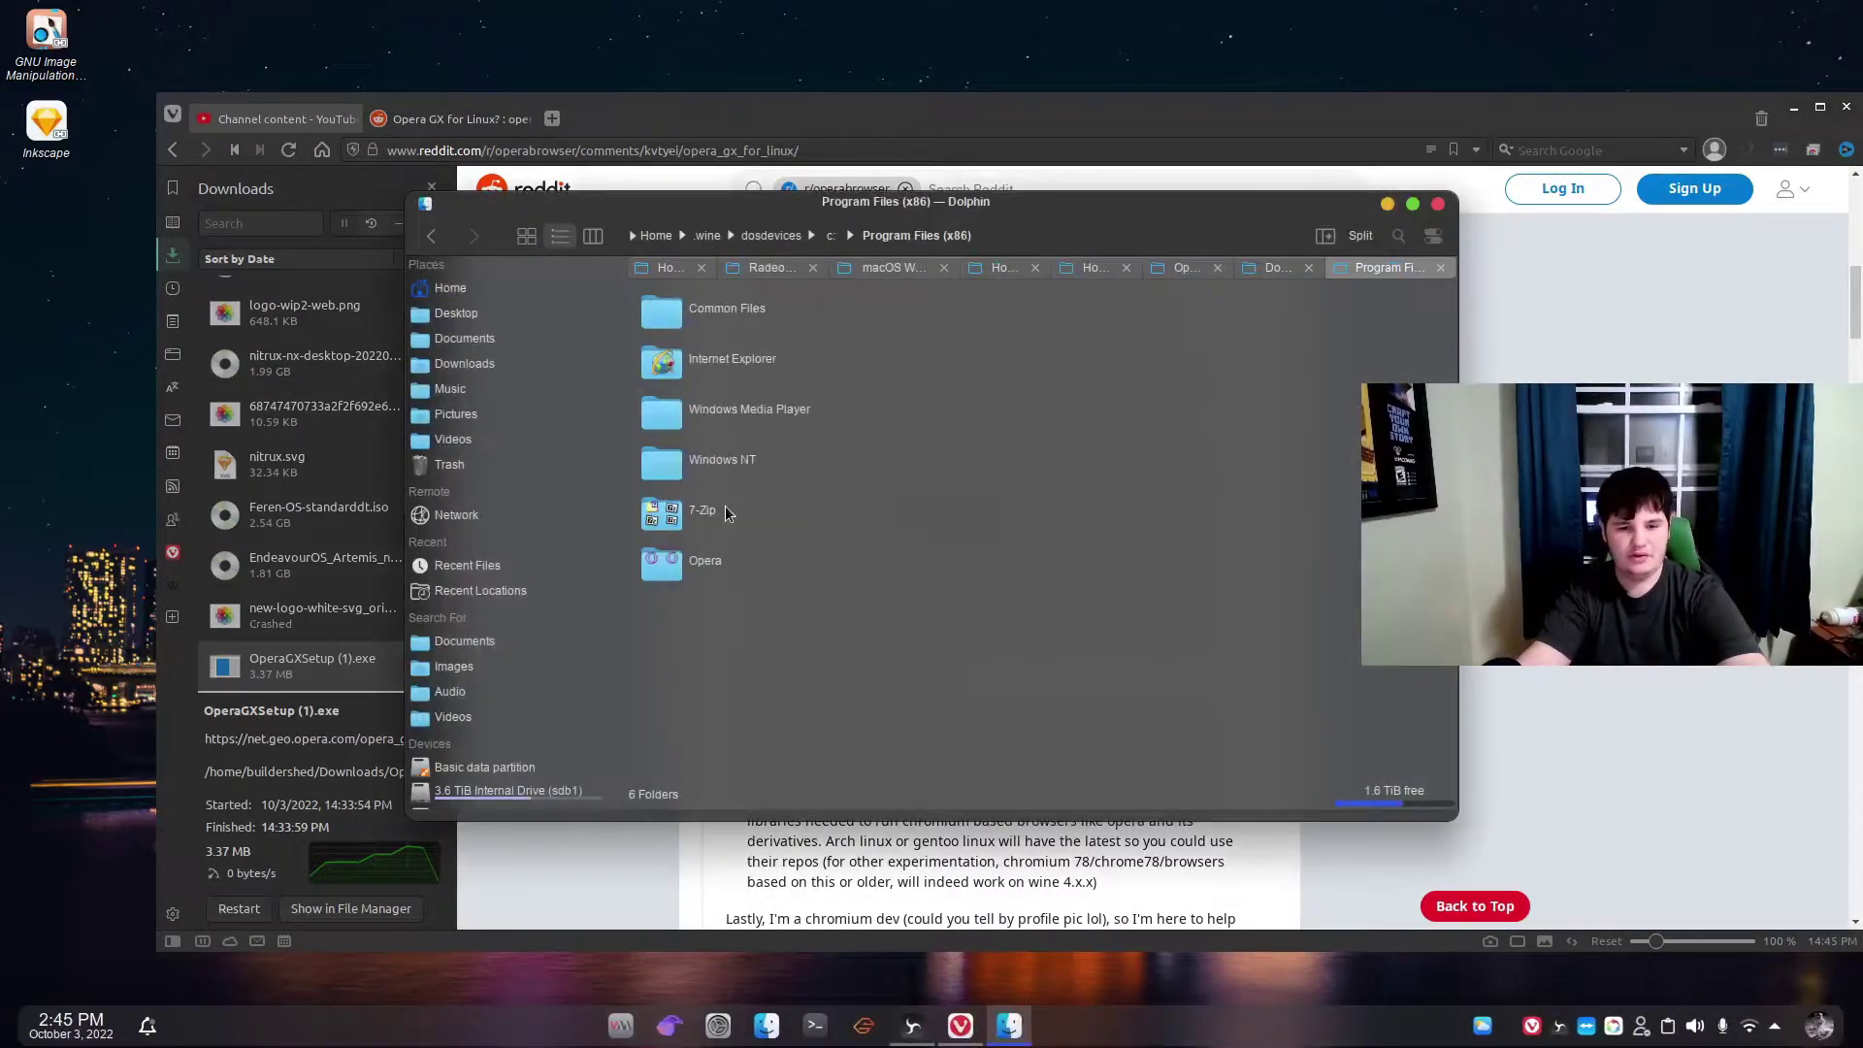
pyautogui.doubleClick(718, 572)
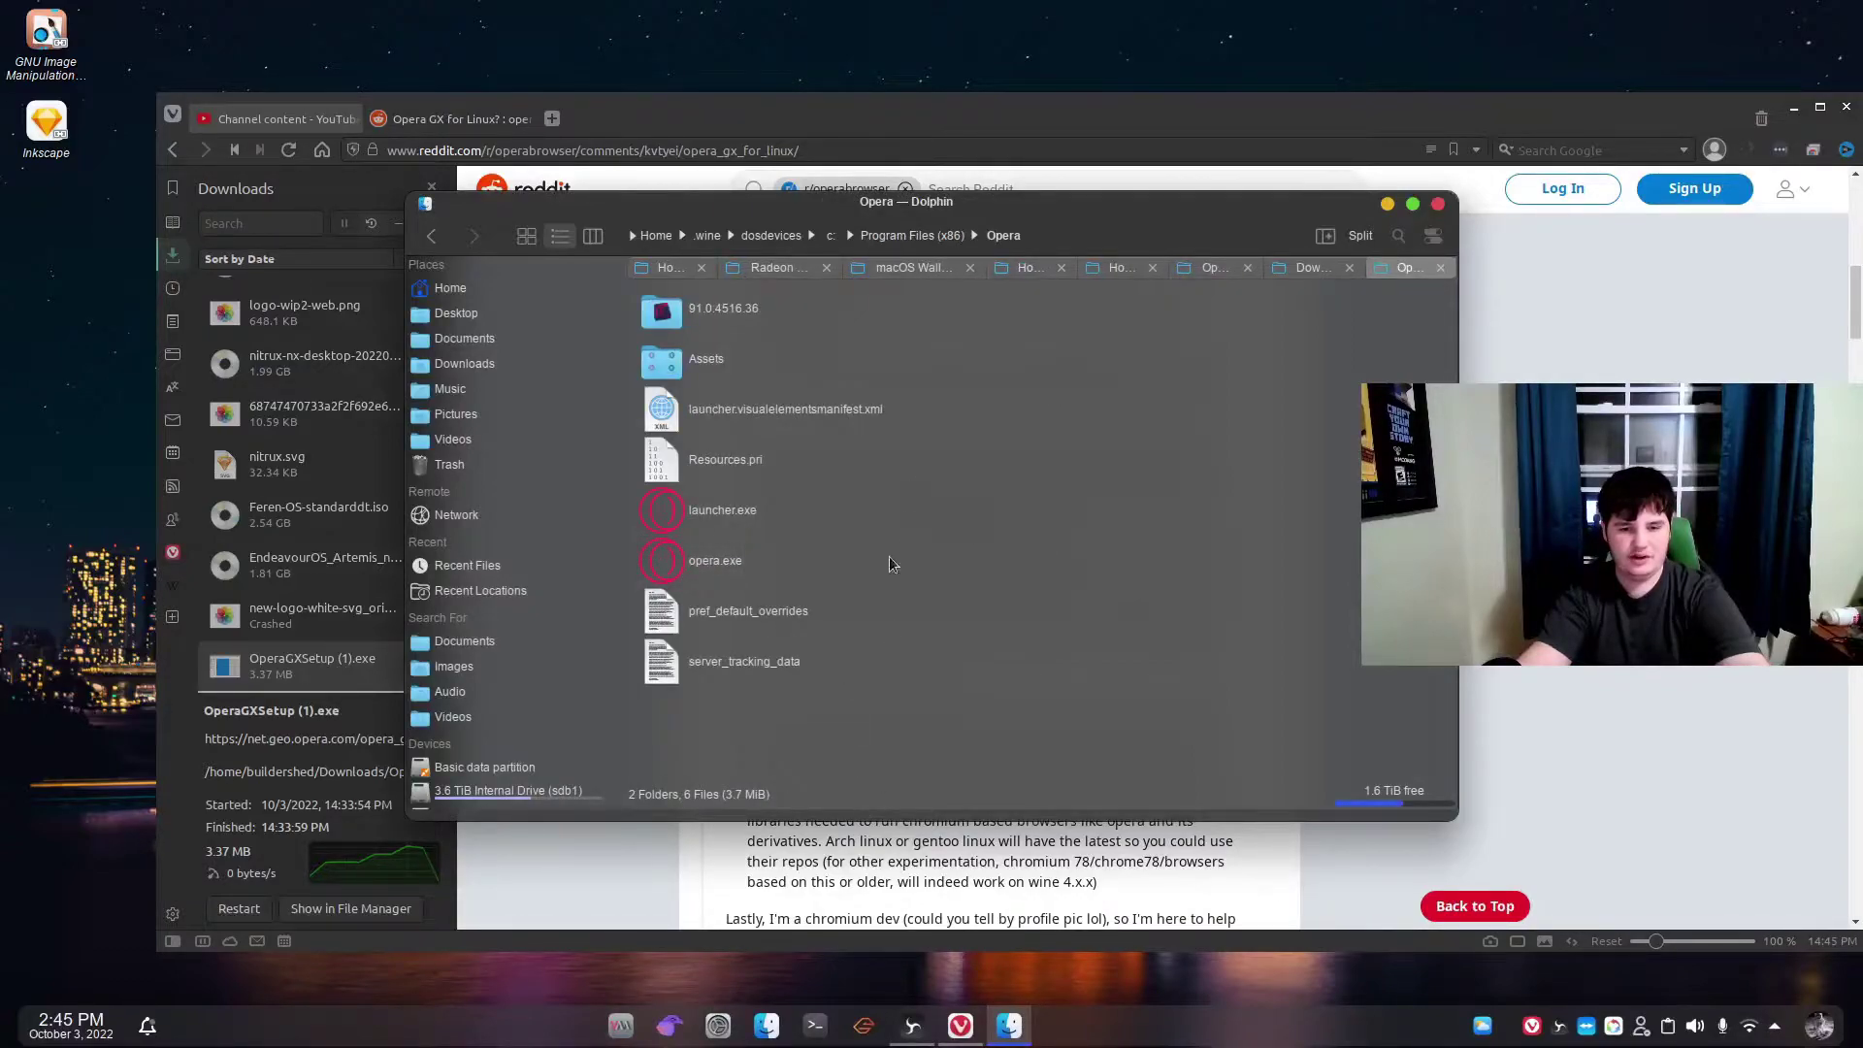
pyautogui.click(1439, 205)
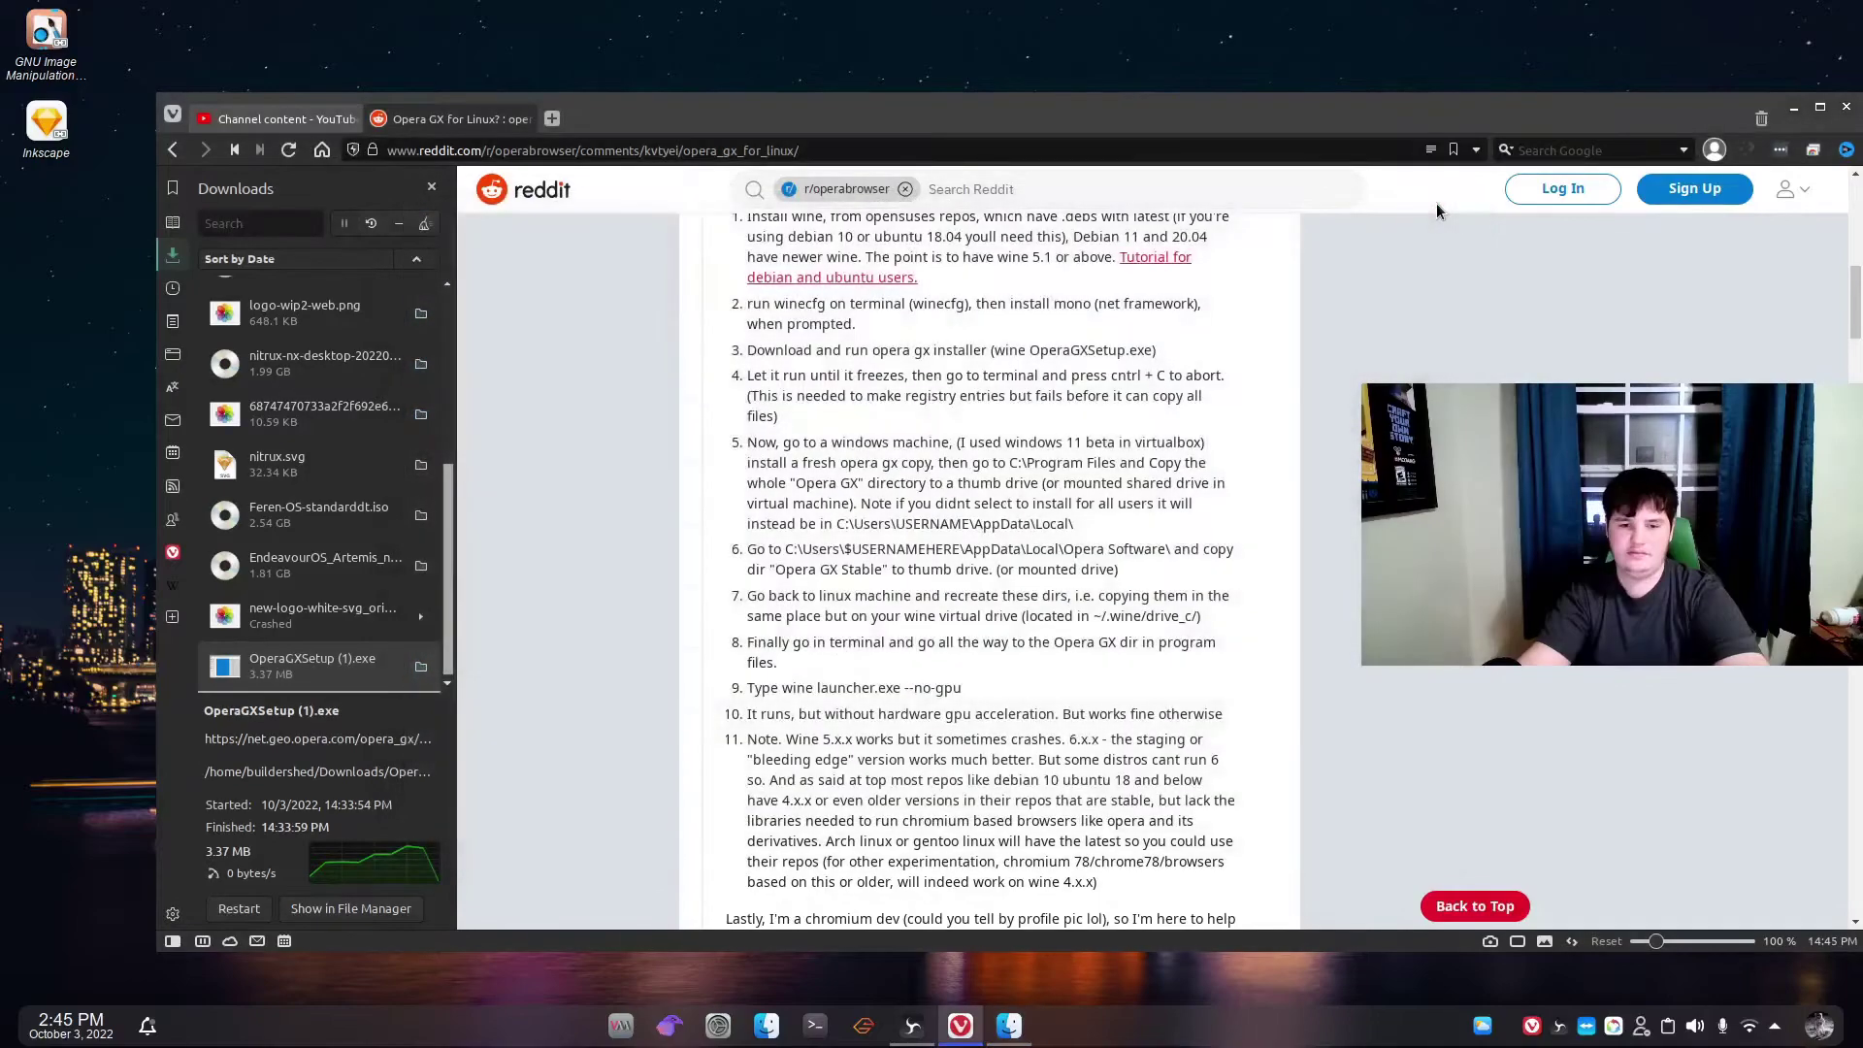
# Select and deselect a passage of the Reddit guide, then launch VMware Workstation Player.
pyautogui.moveTo(1237, 920); pyautogui.dragTo(918, 499)
pyautogui.click(917, 498)
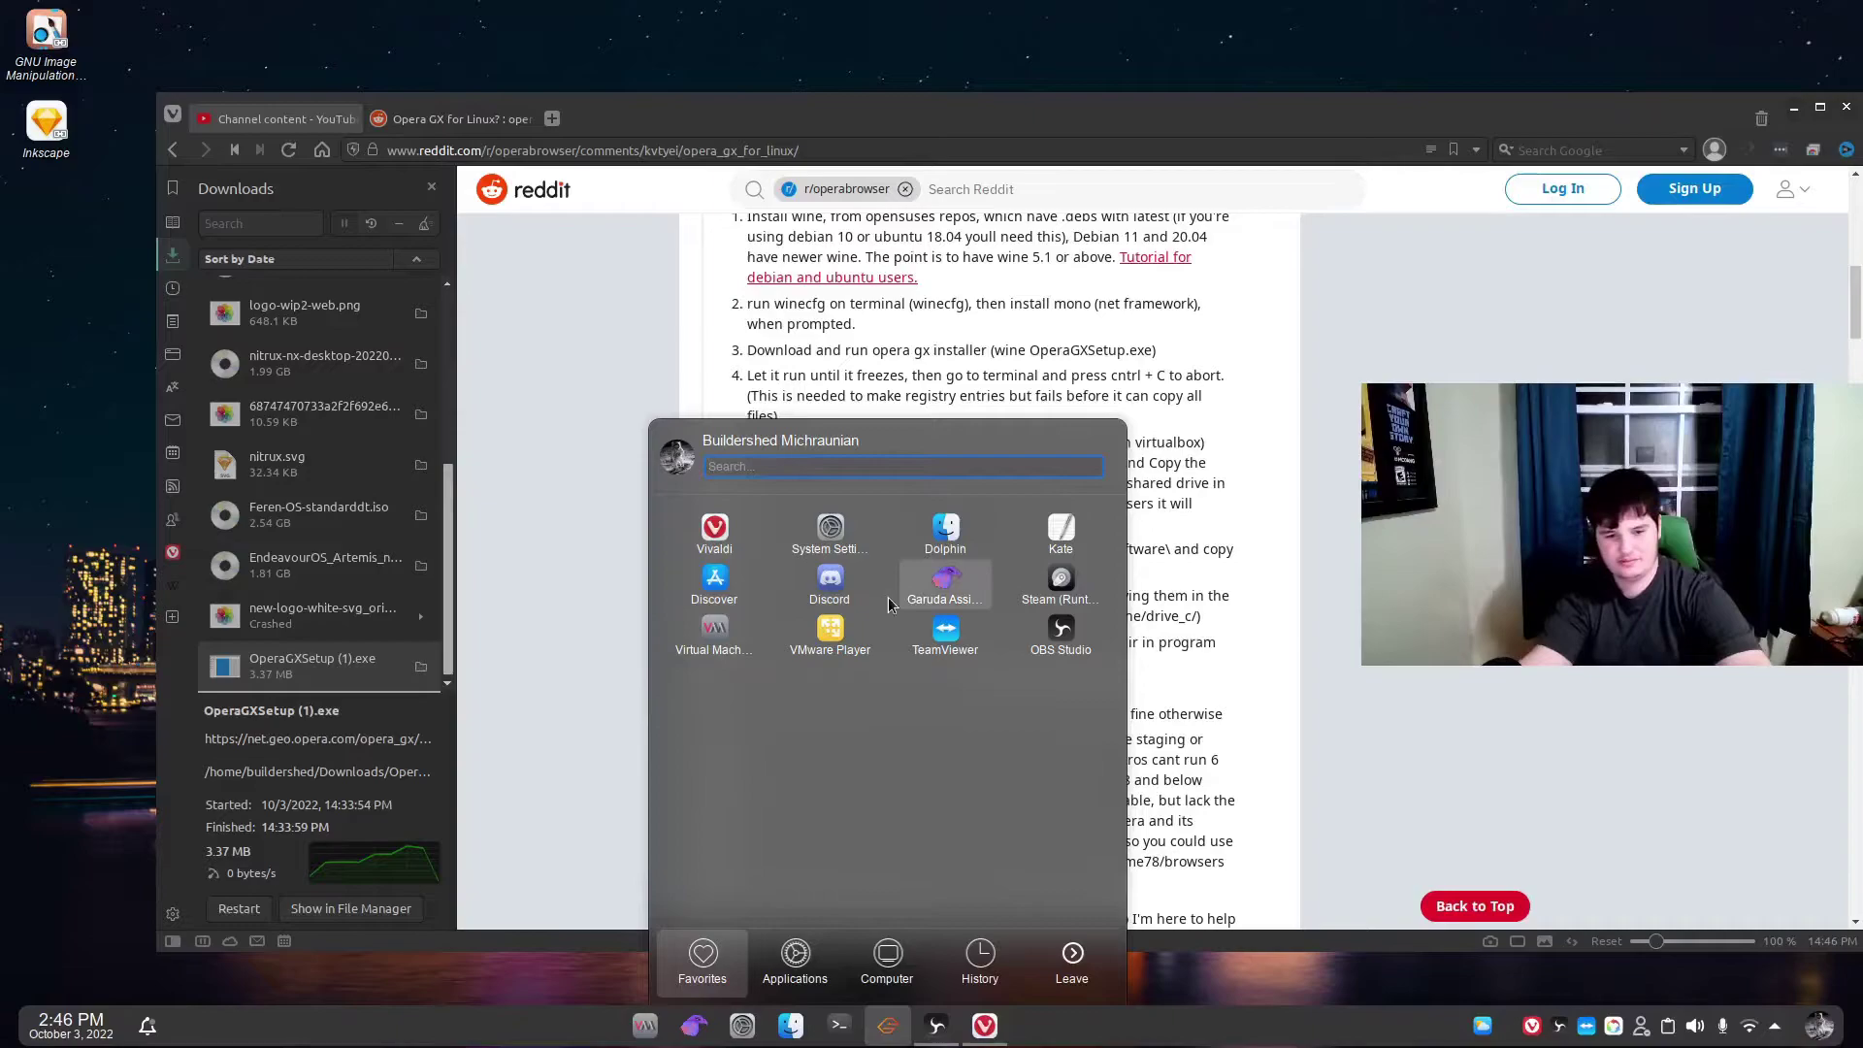
pyautogui.click(829, 640)
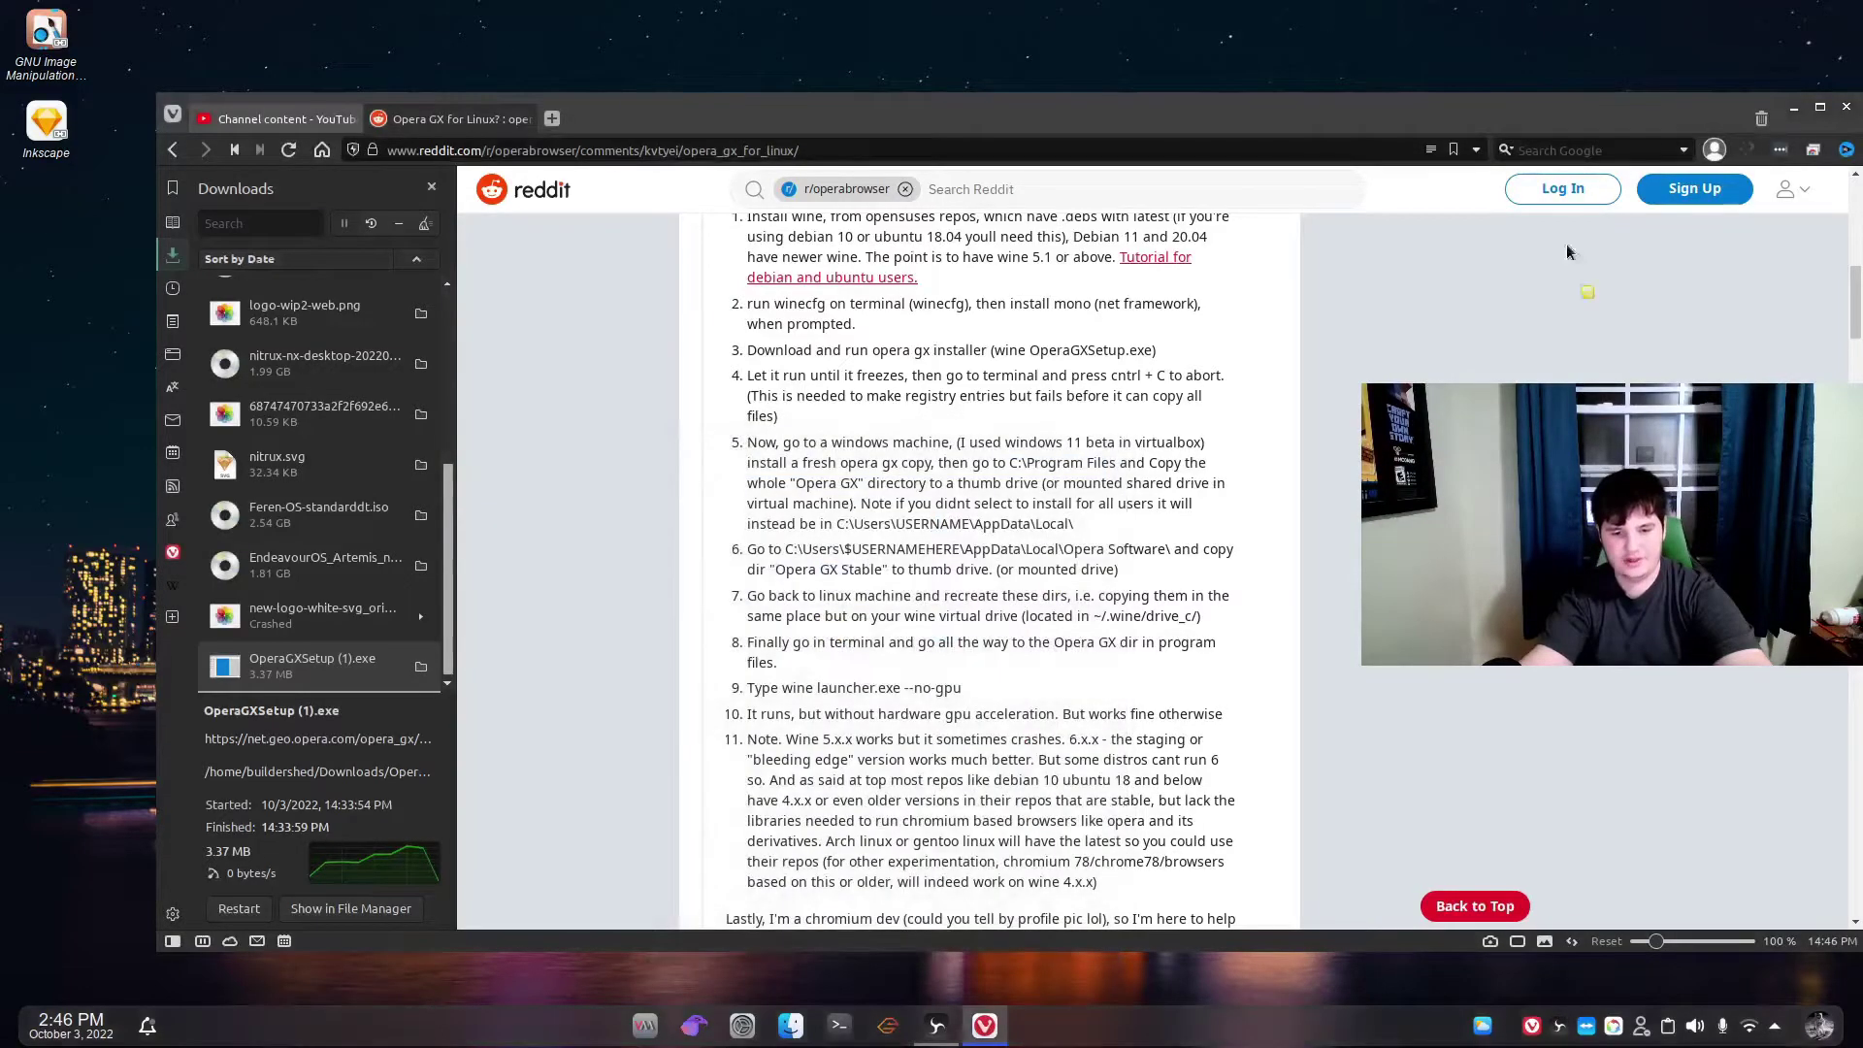
# Minimise Vivaldi, move the Player window up and right, and click through the library machines.
pyautogui.click(1793, 114)
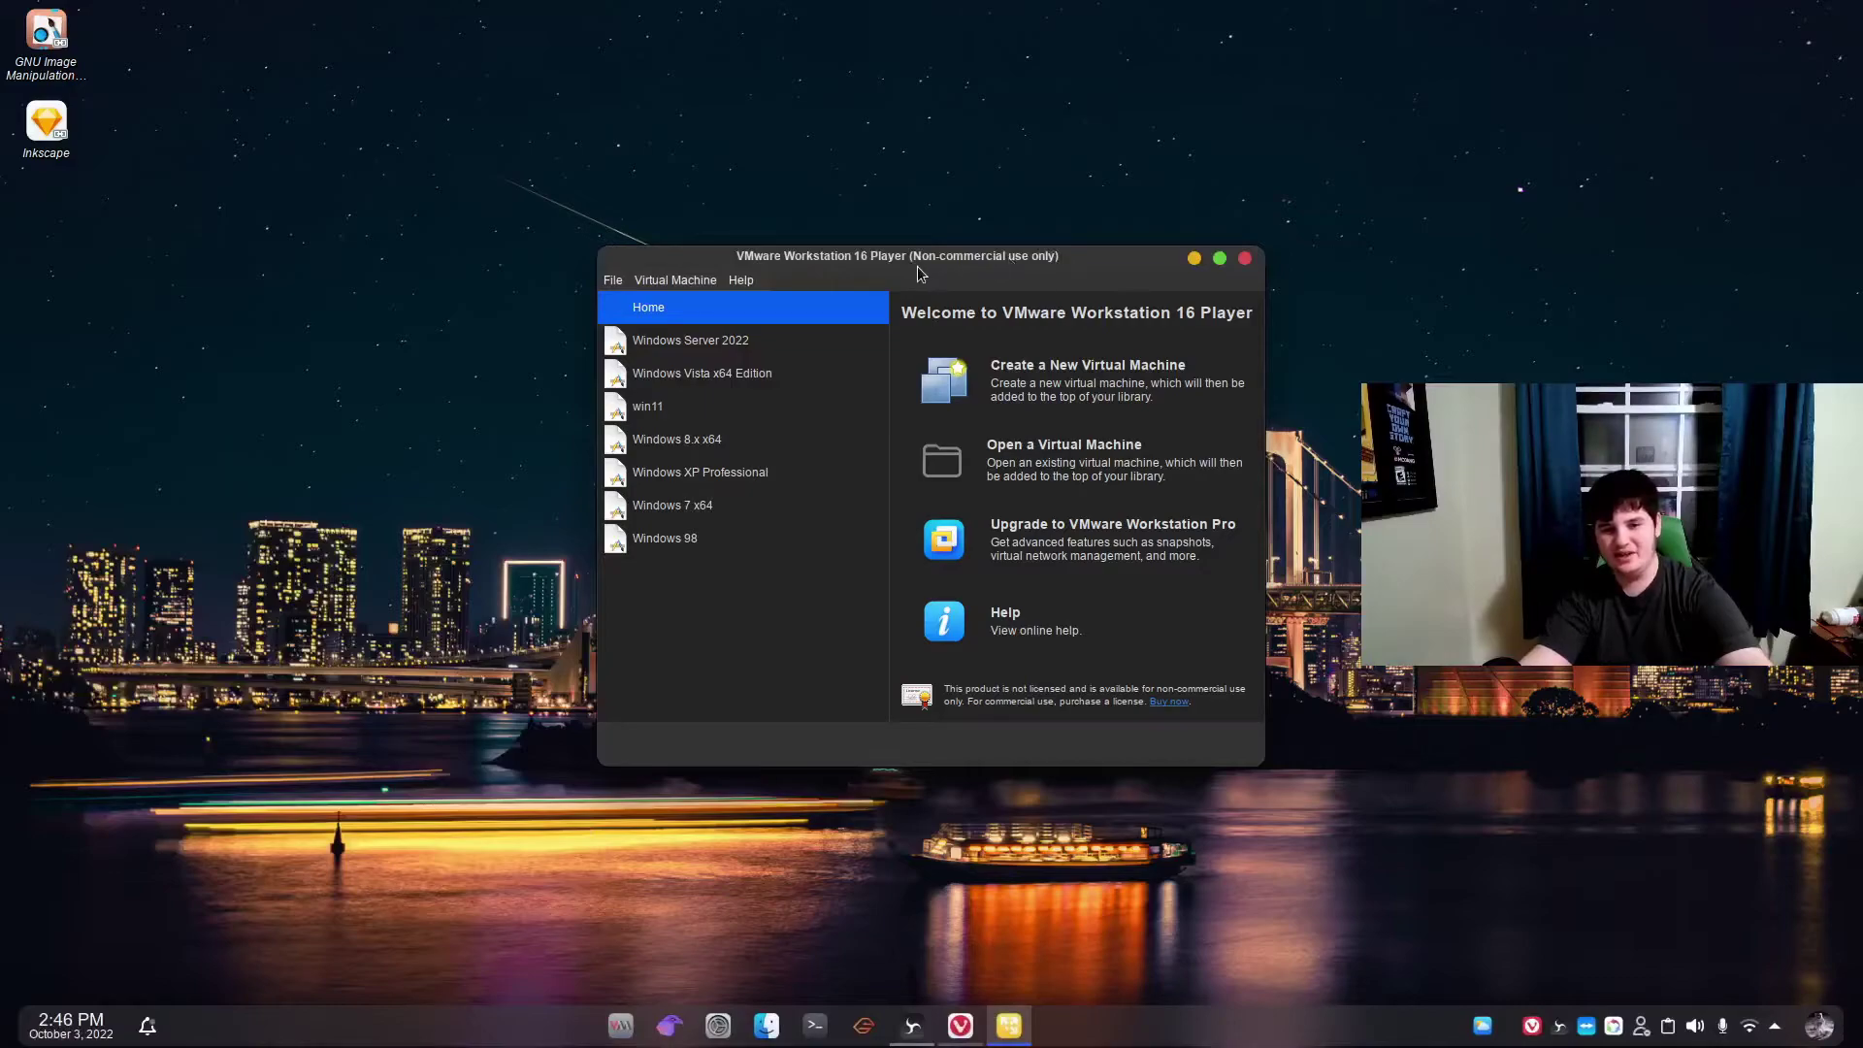
pyautogui.moveTo(918, 274); pyautogui.dragTo(1052, 209)
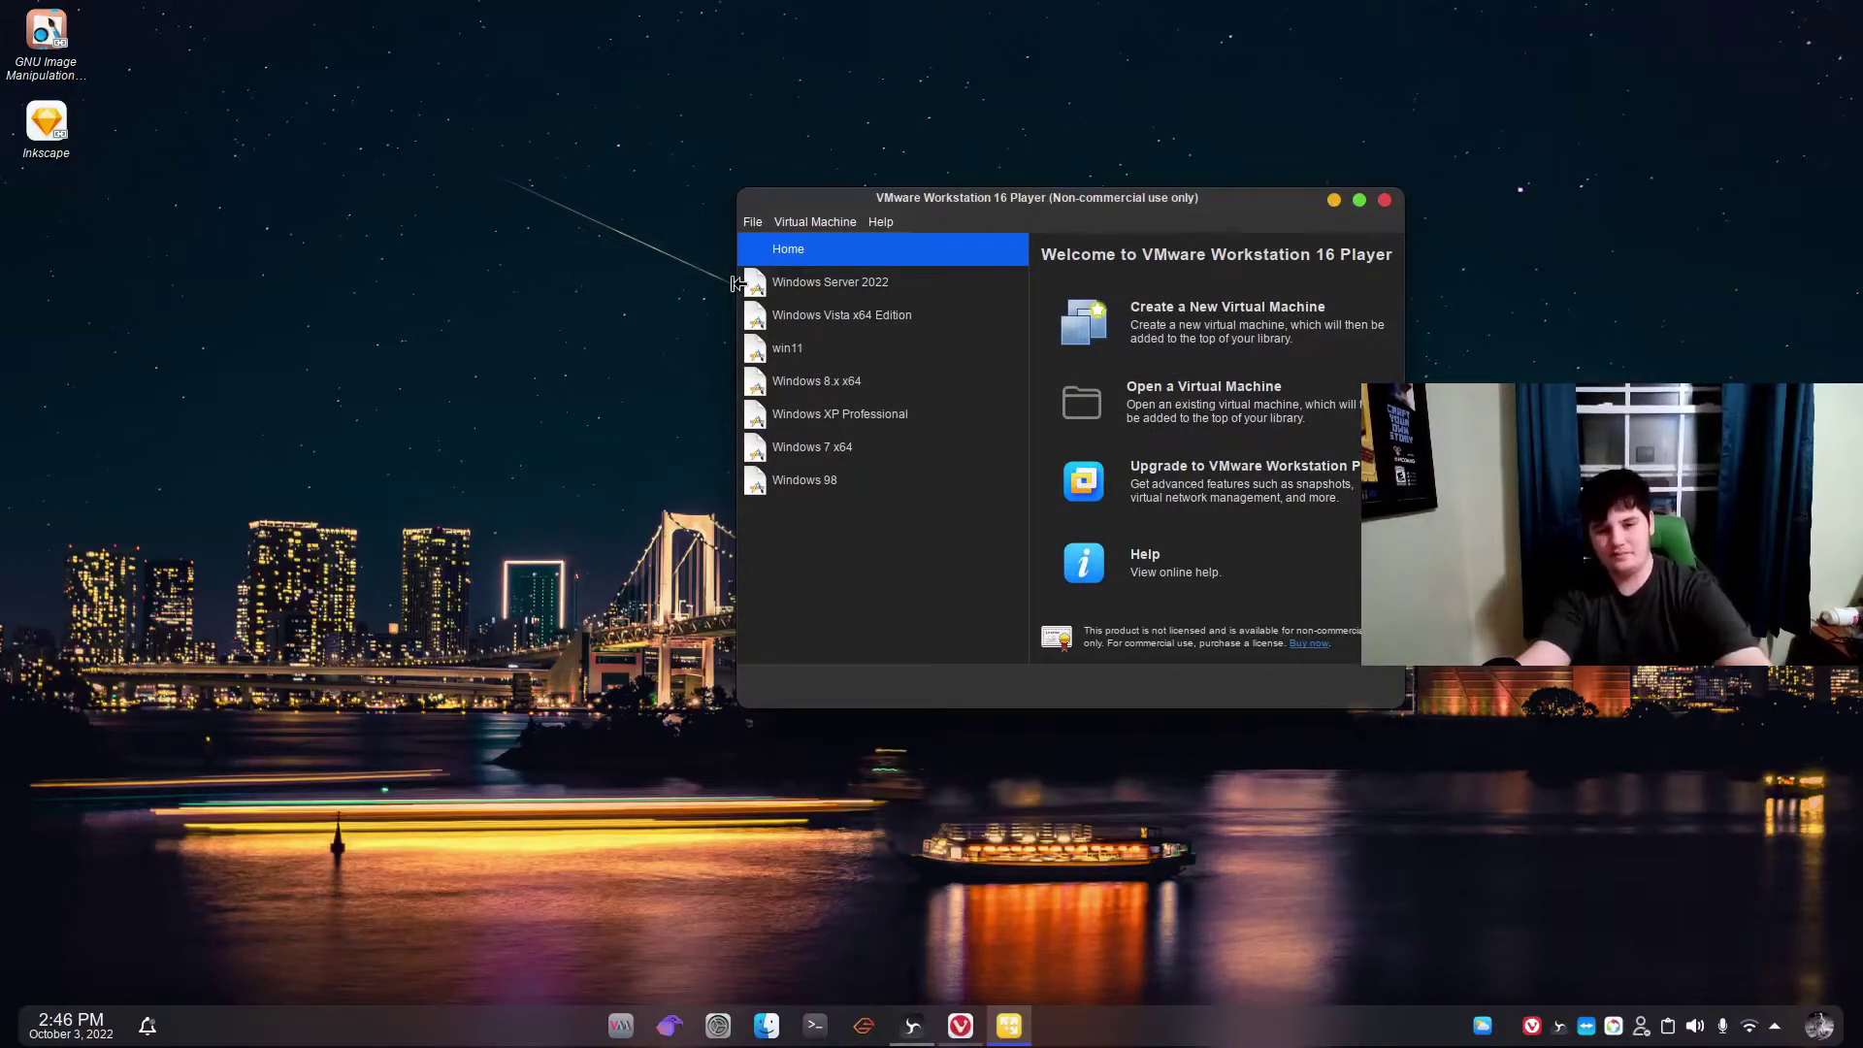
pyautogui.click(877, 283)
pyautogui.click(871, 317)
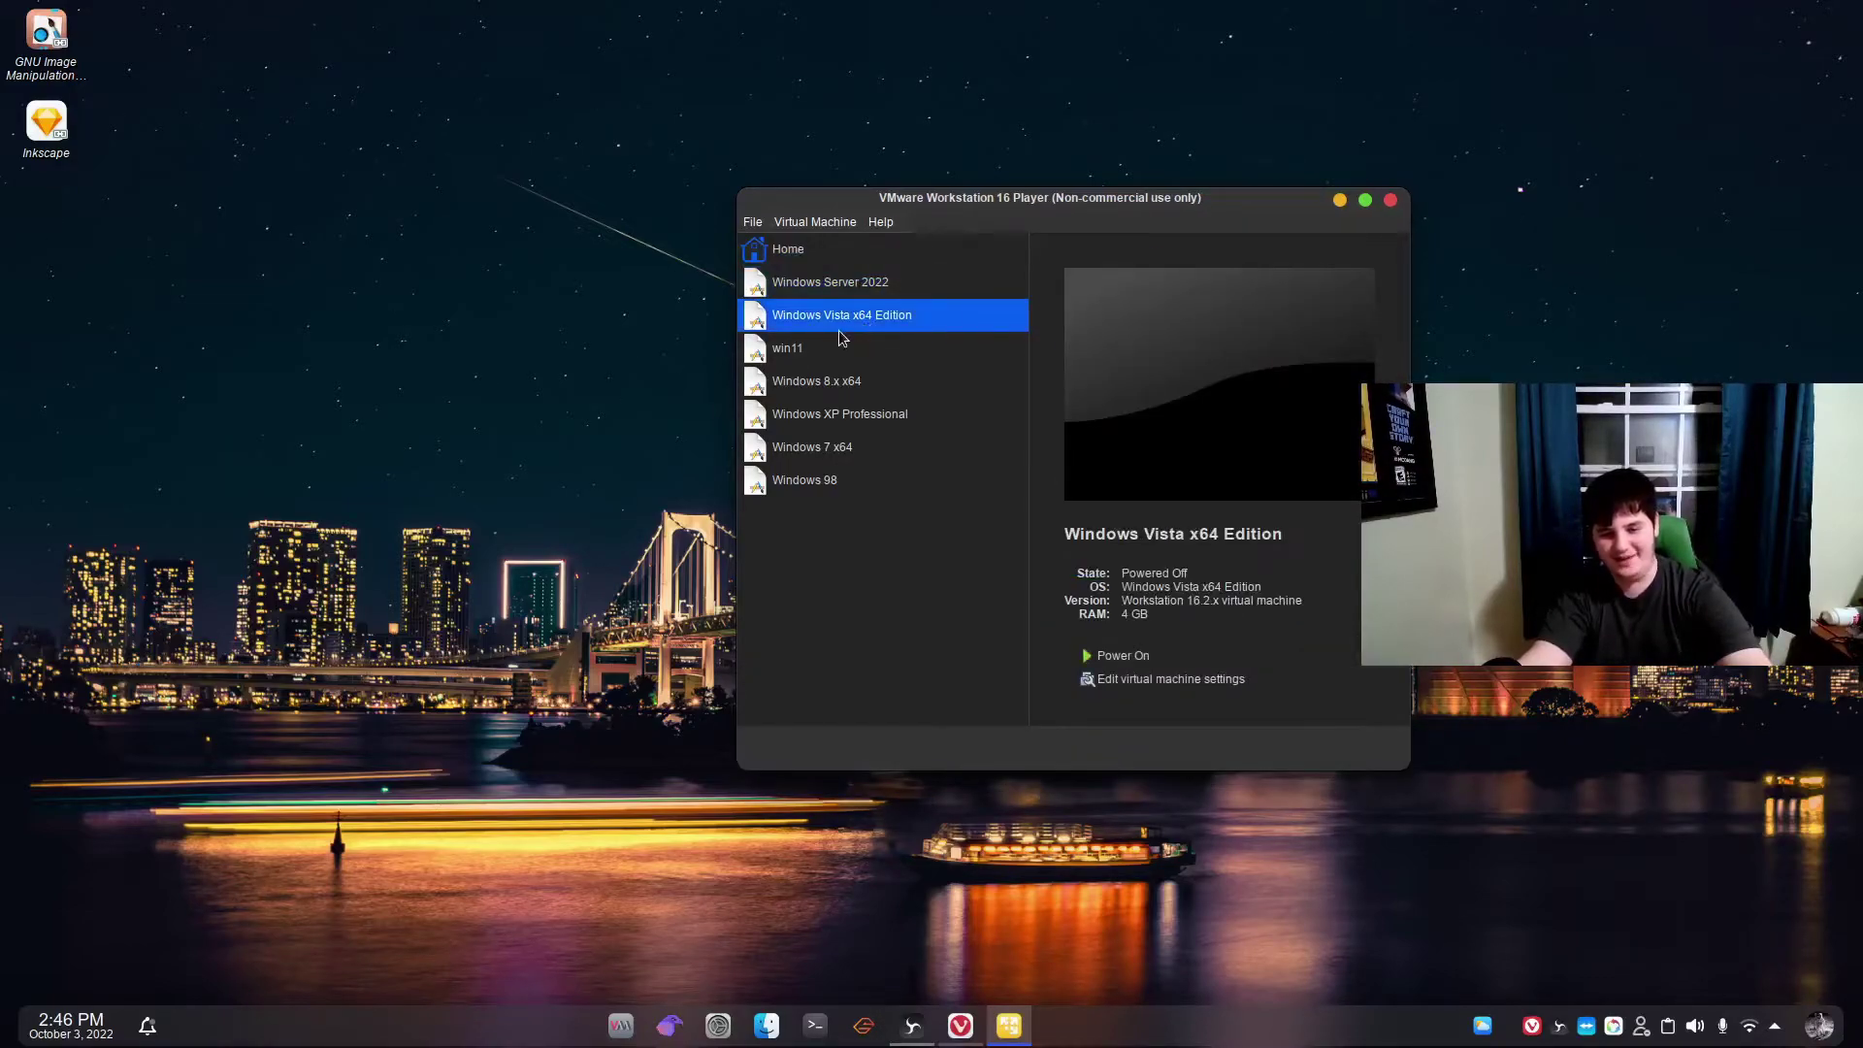
pyautogui.click(803, 352)
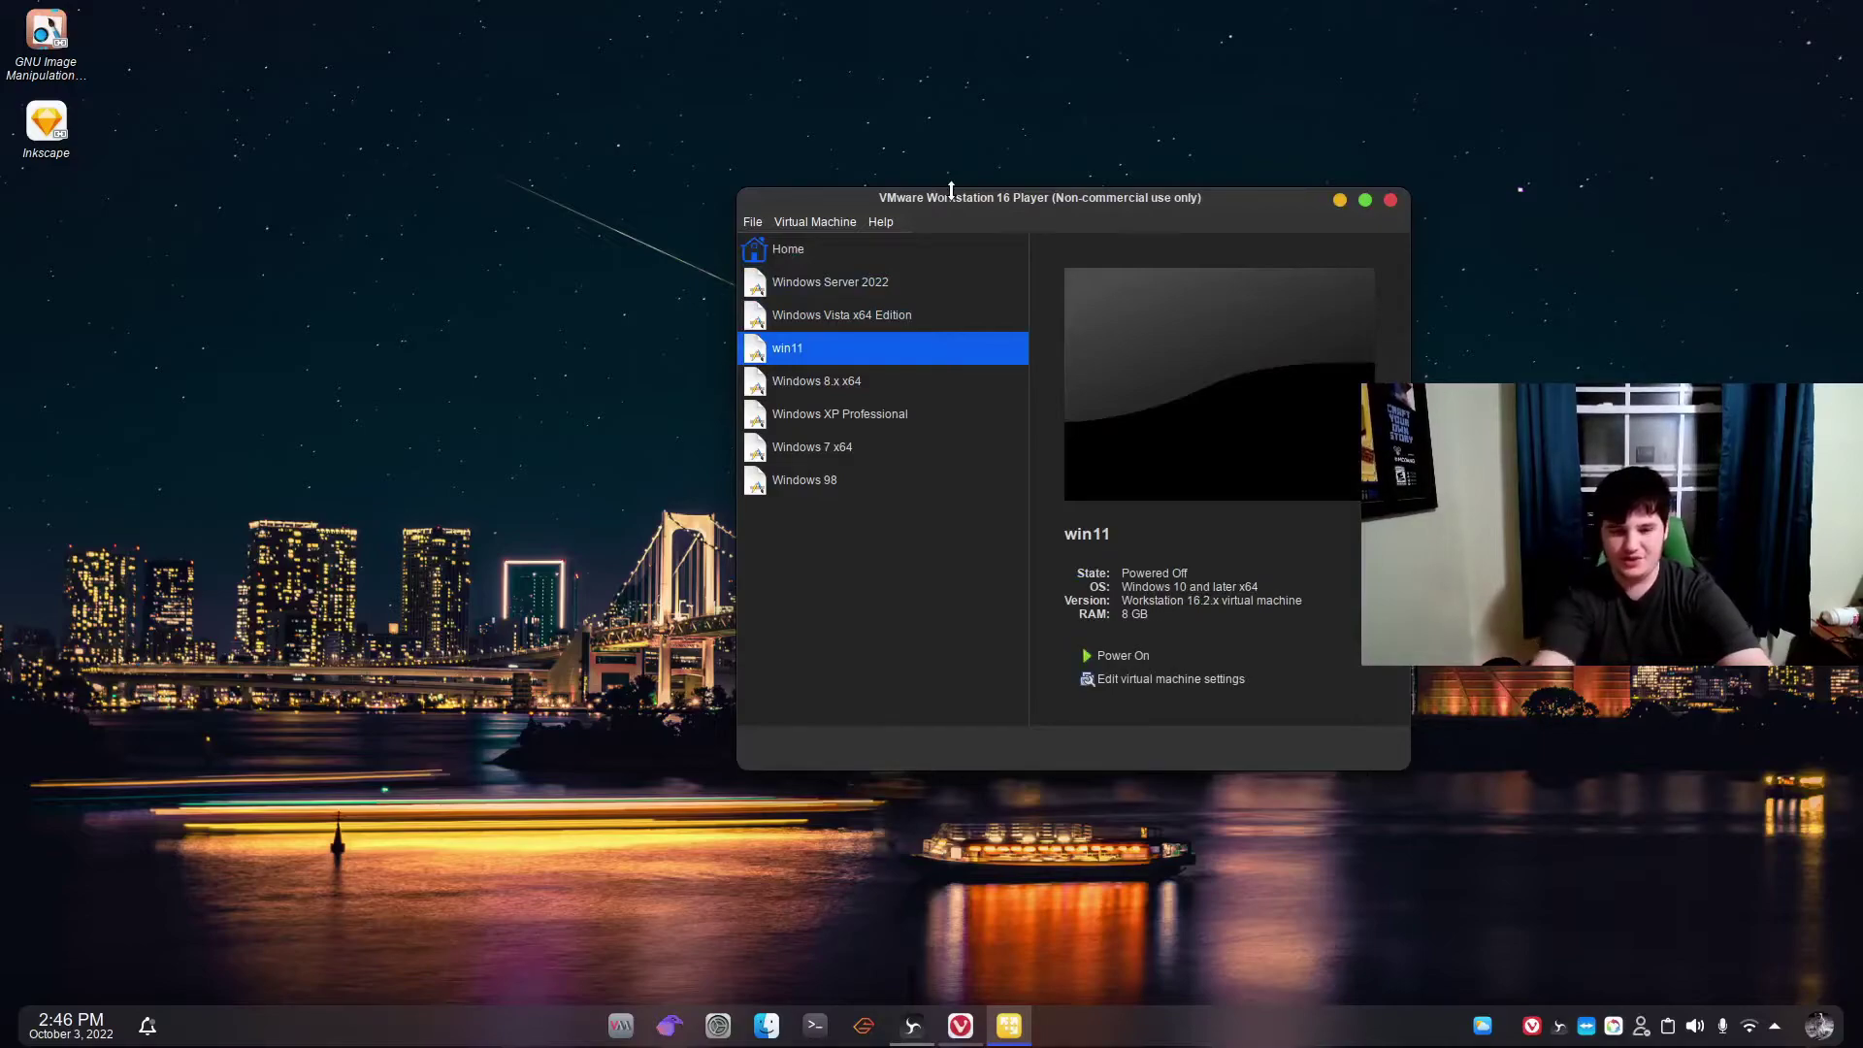
pyautogui.click(854, 314)
# Step between Windows Server 2022, Windows Vista x64 Edition and win11 with the arrow keys.
pyautogui.press('Up')
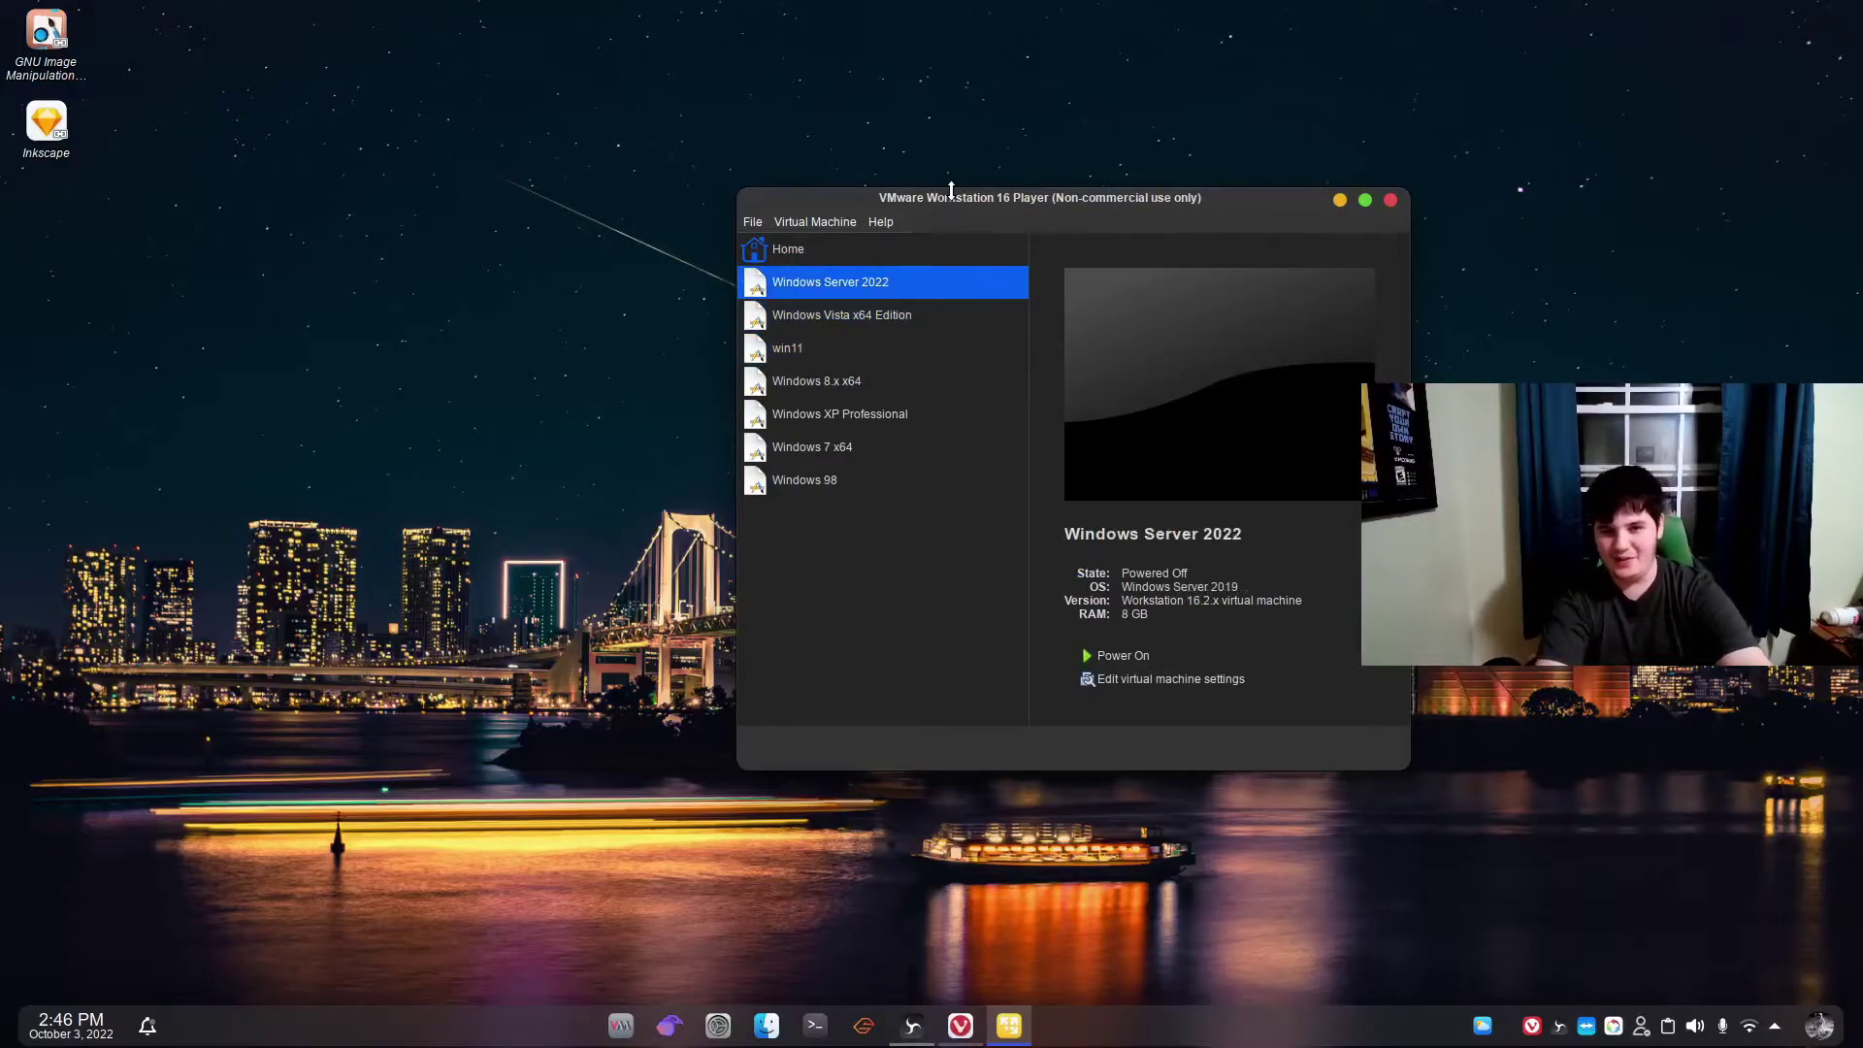
pyautogui.press('Down')
pyautogui.press('Up')
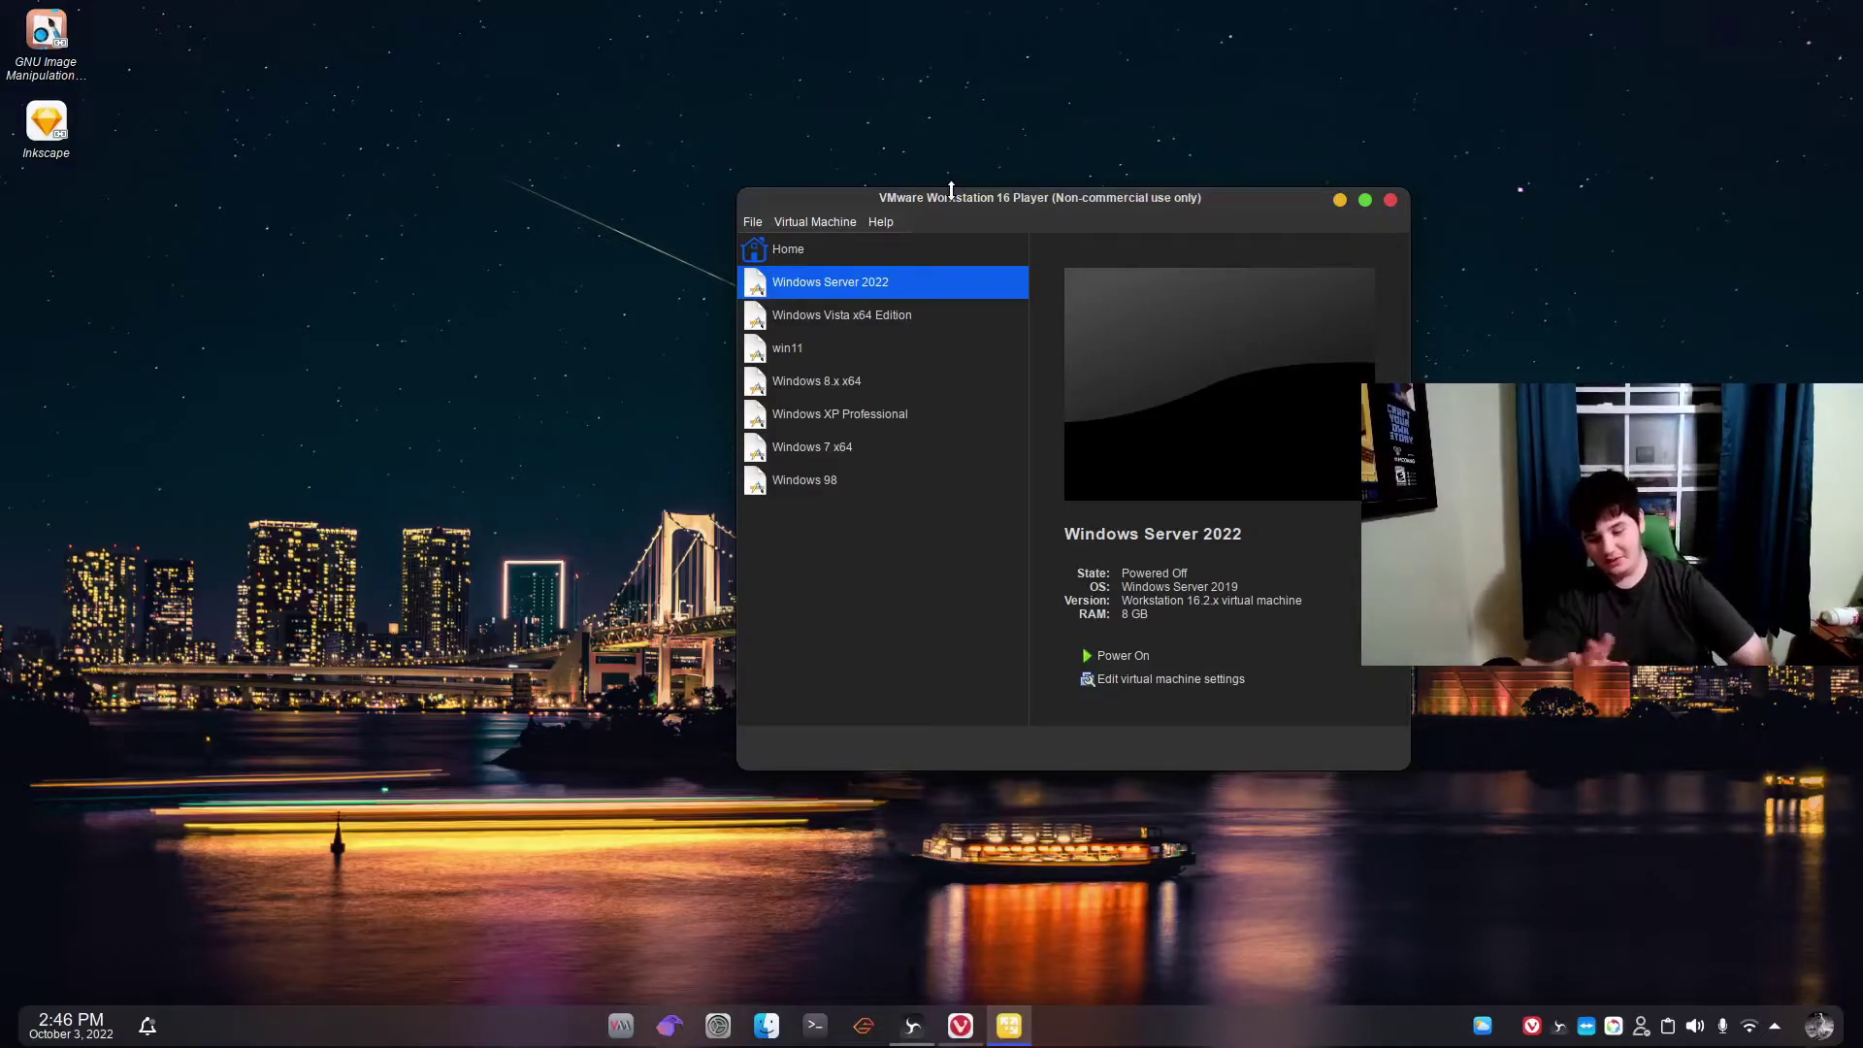
pyautogui.press('Down')
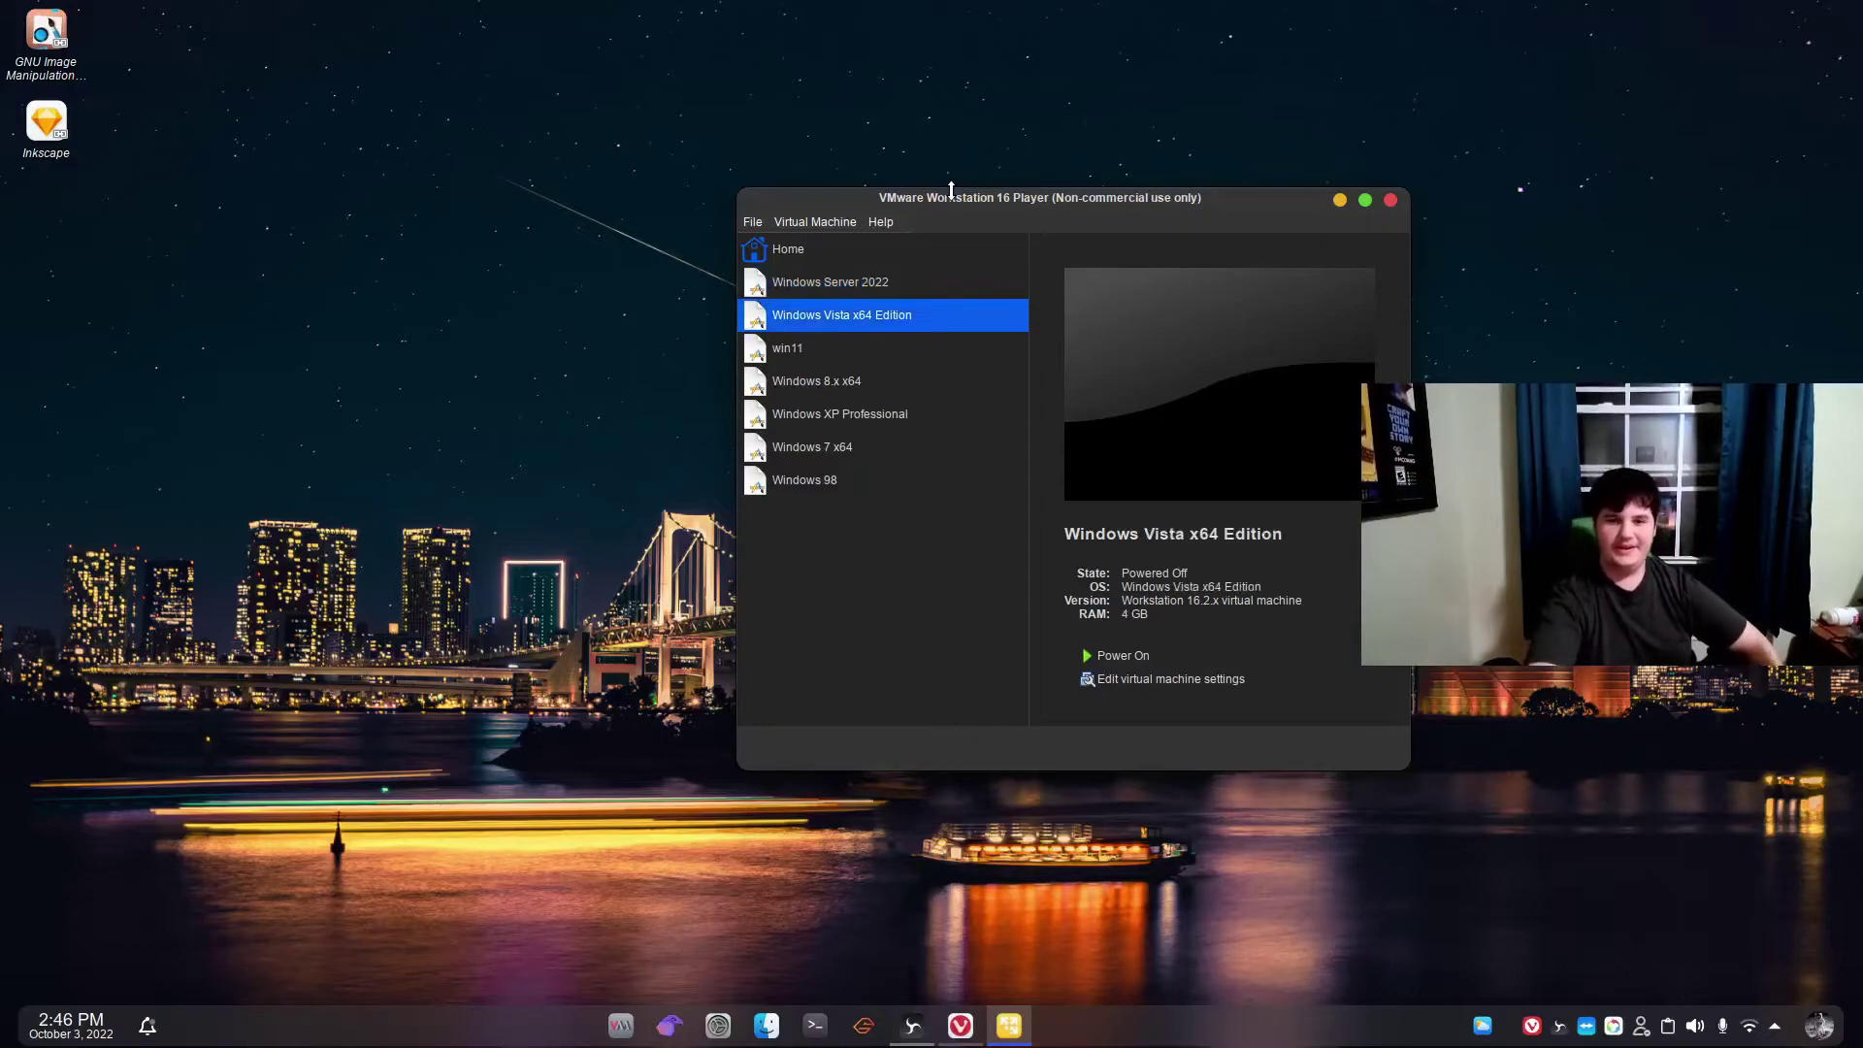
pyautogui.press('Down')
pyautogui.press('Up')
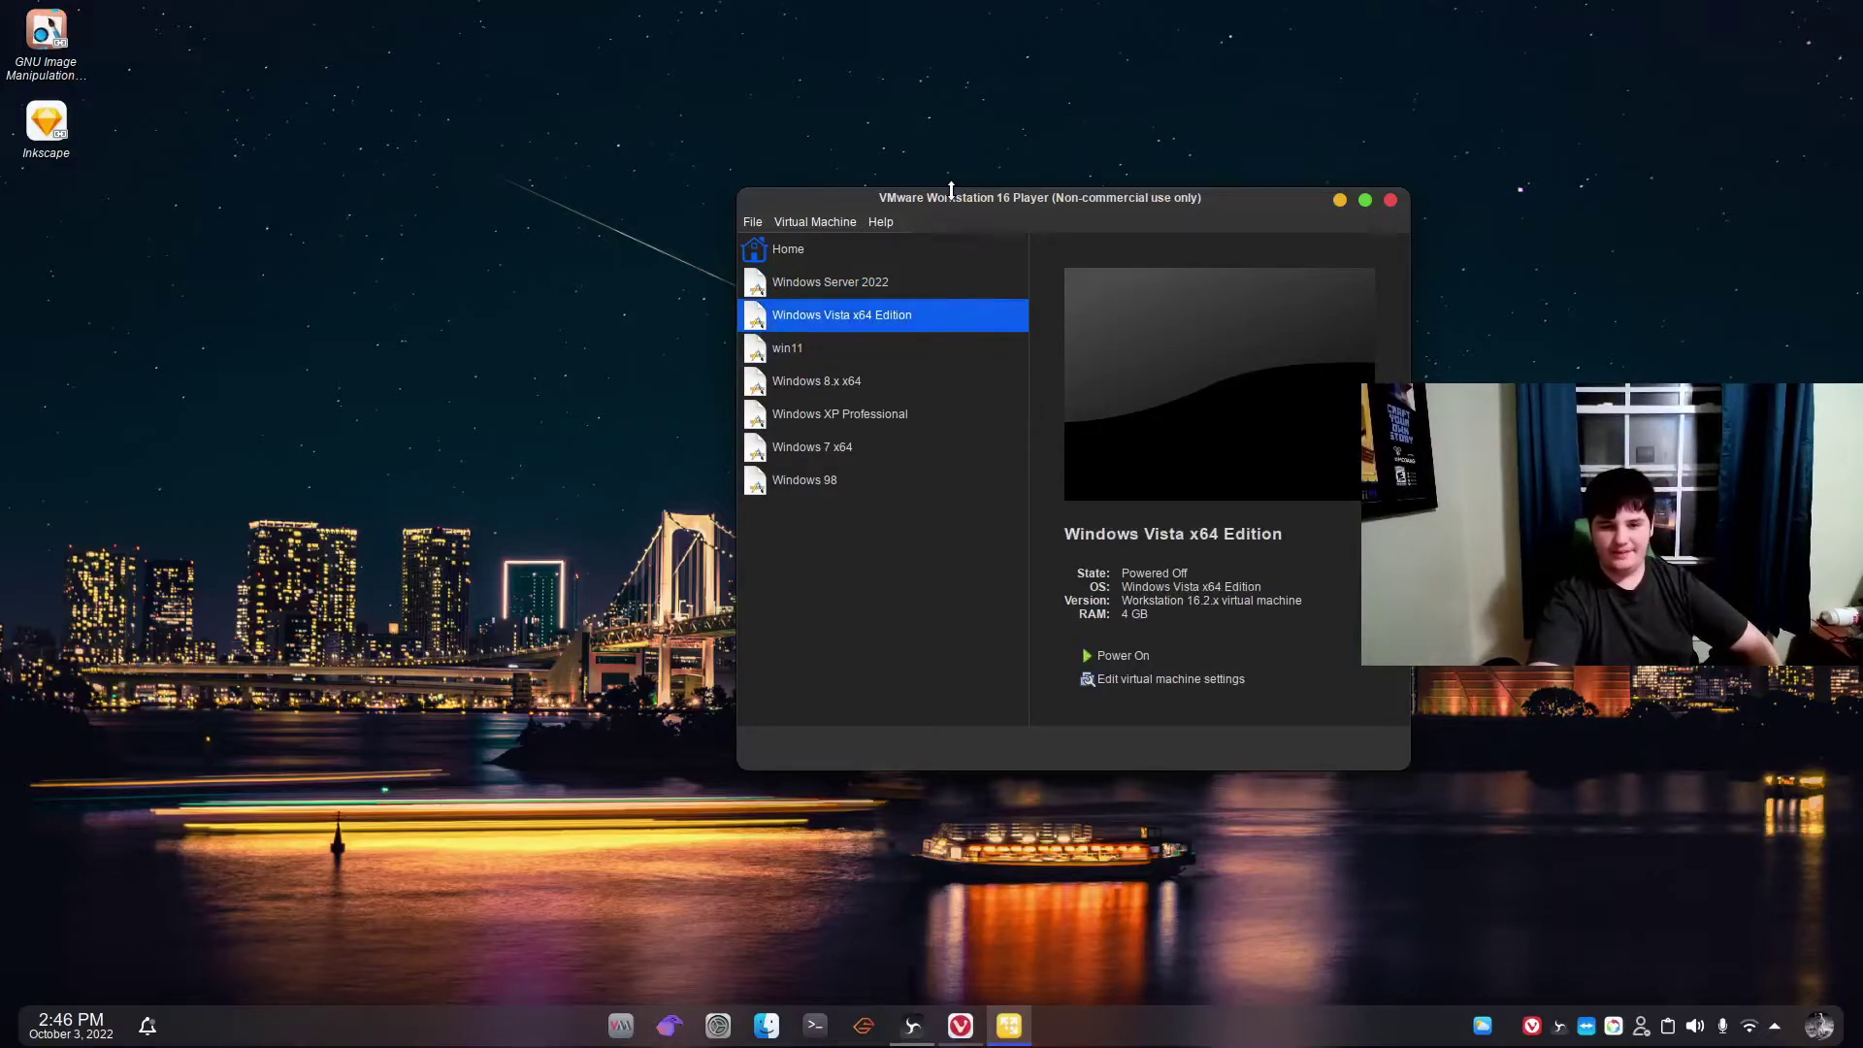
pyautogui.press('Down')
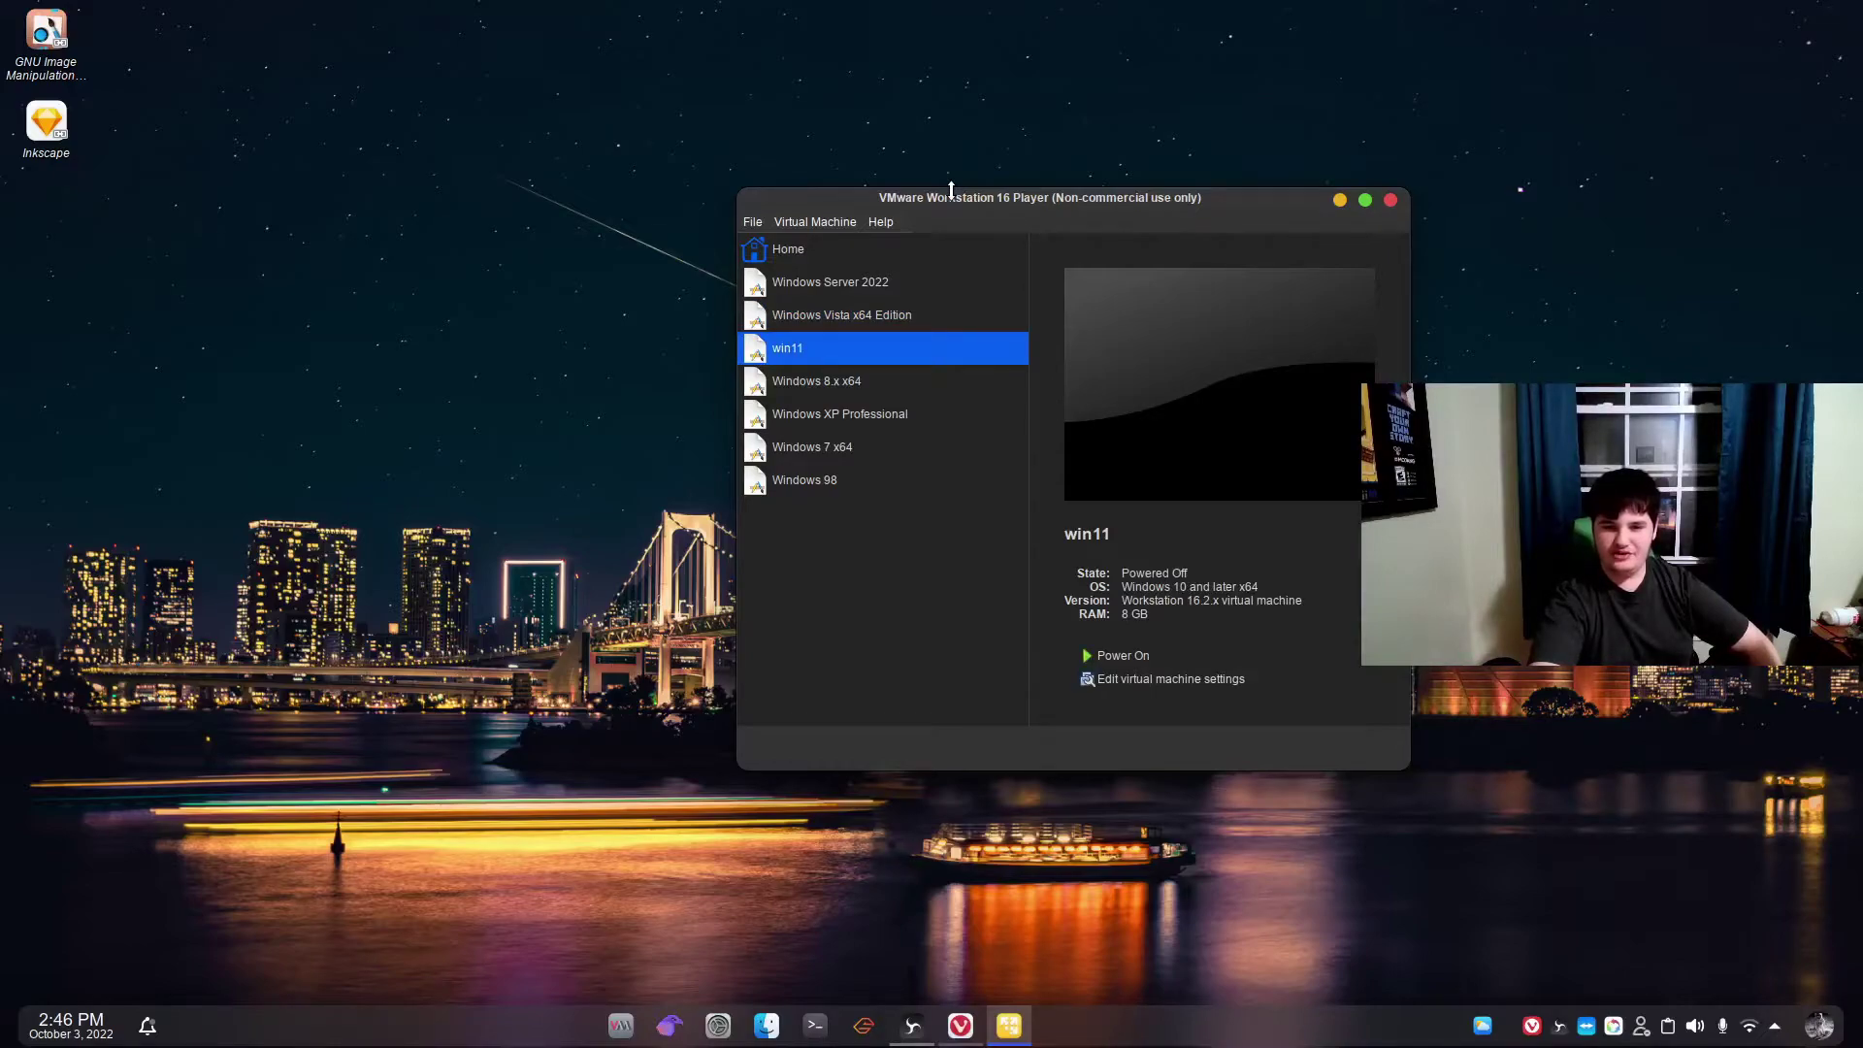
pyautogui.press('Up')
pyautogui.press('Up')
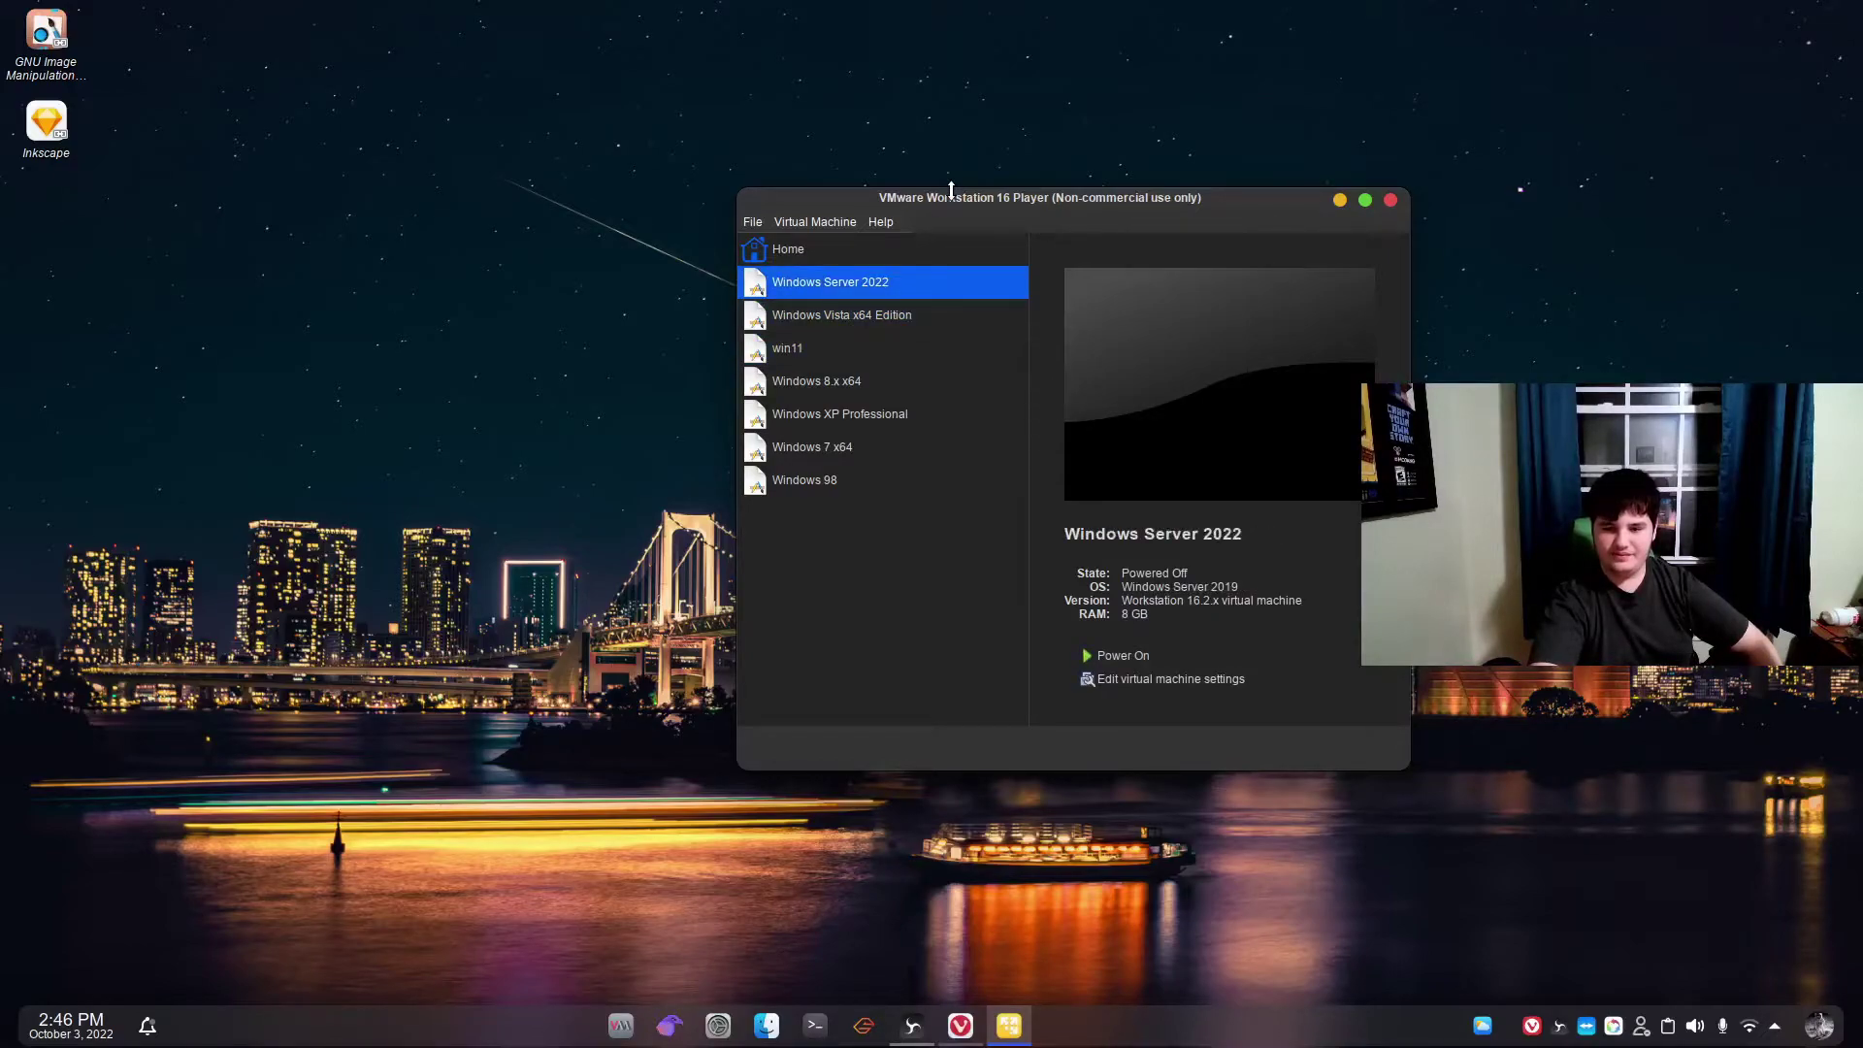
pyautogui.press('Down')
pyautogui.press('Down')
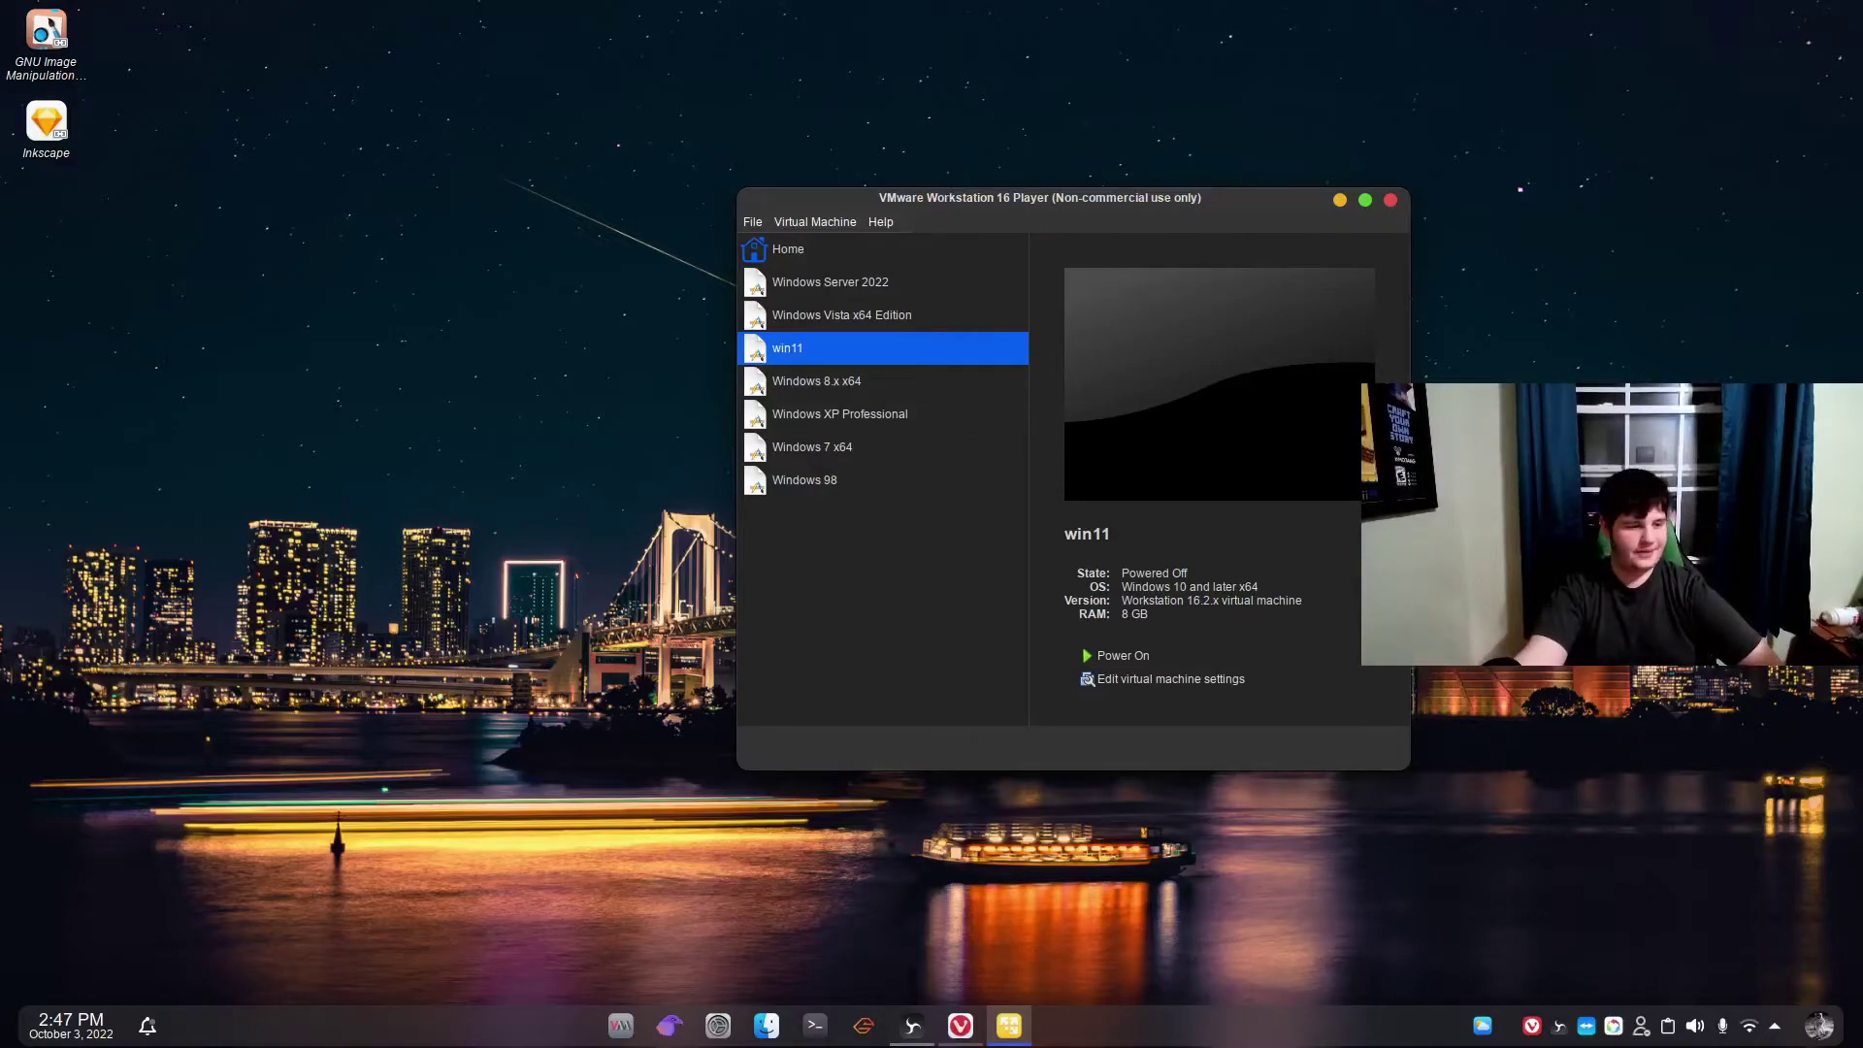
# Review win11's Options > Shared Folders settings, cancel, then select Windows Server 2022.
pyautogui.rightClick(804, 356)
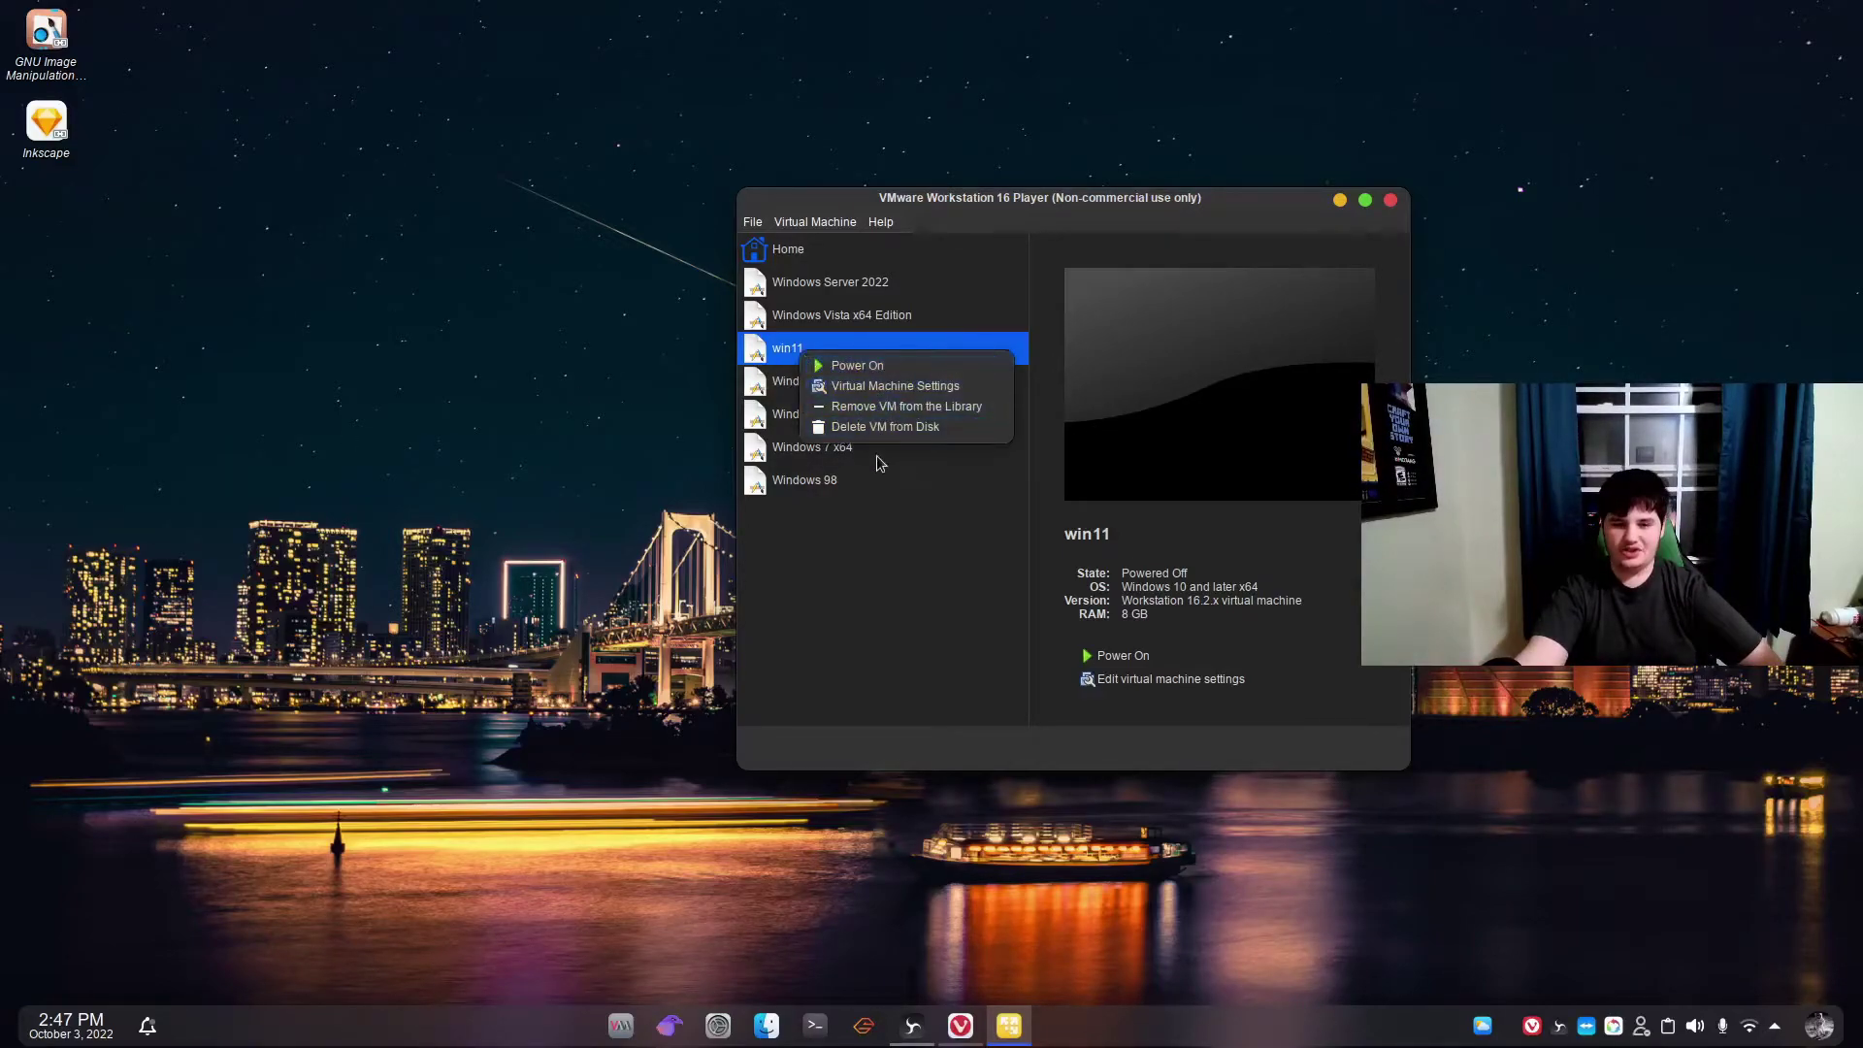
pyautogui.click(854, 386)
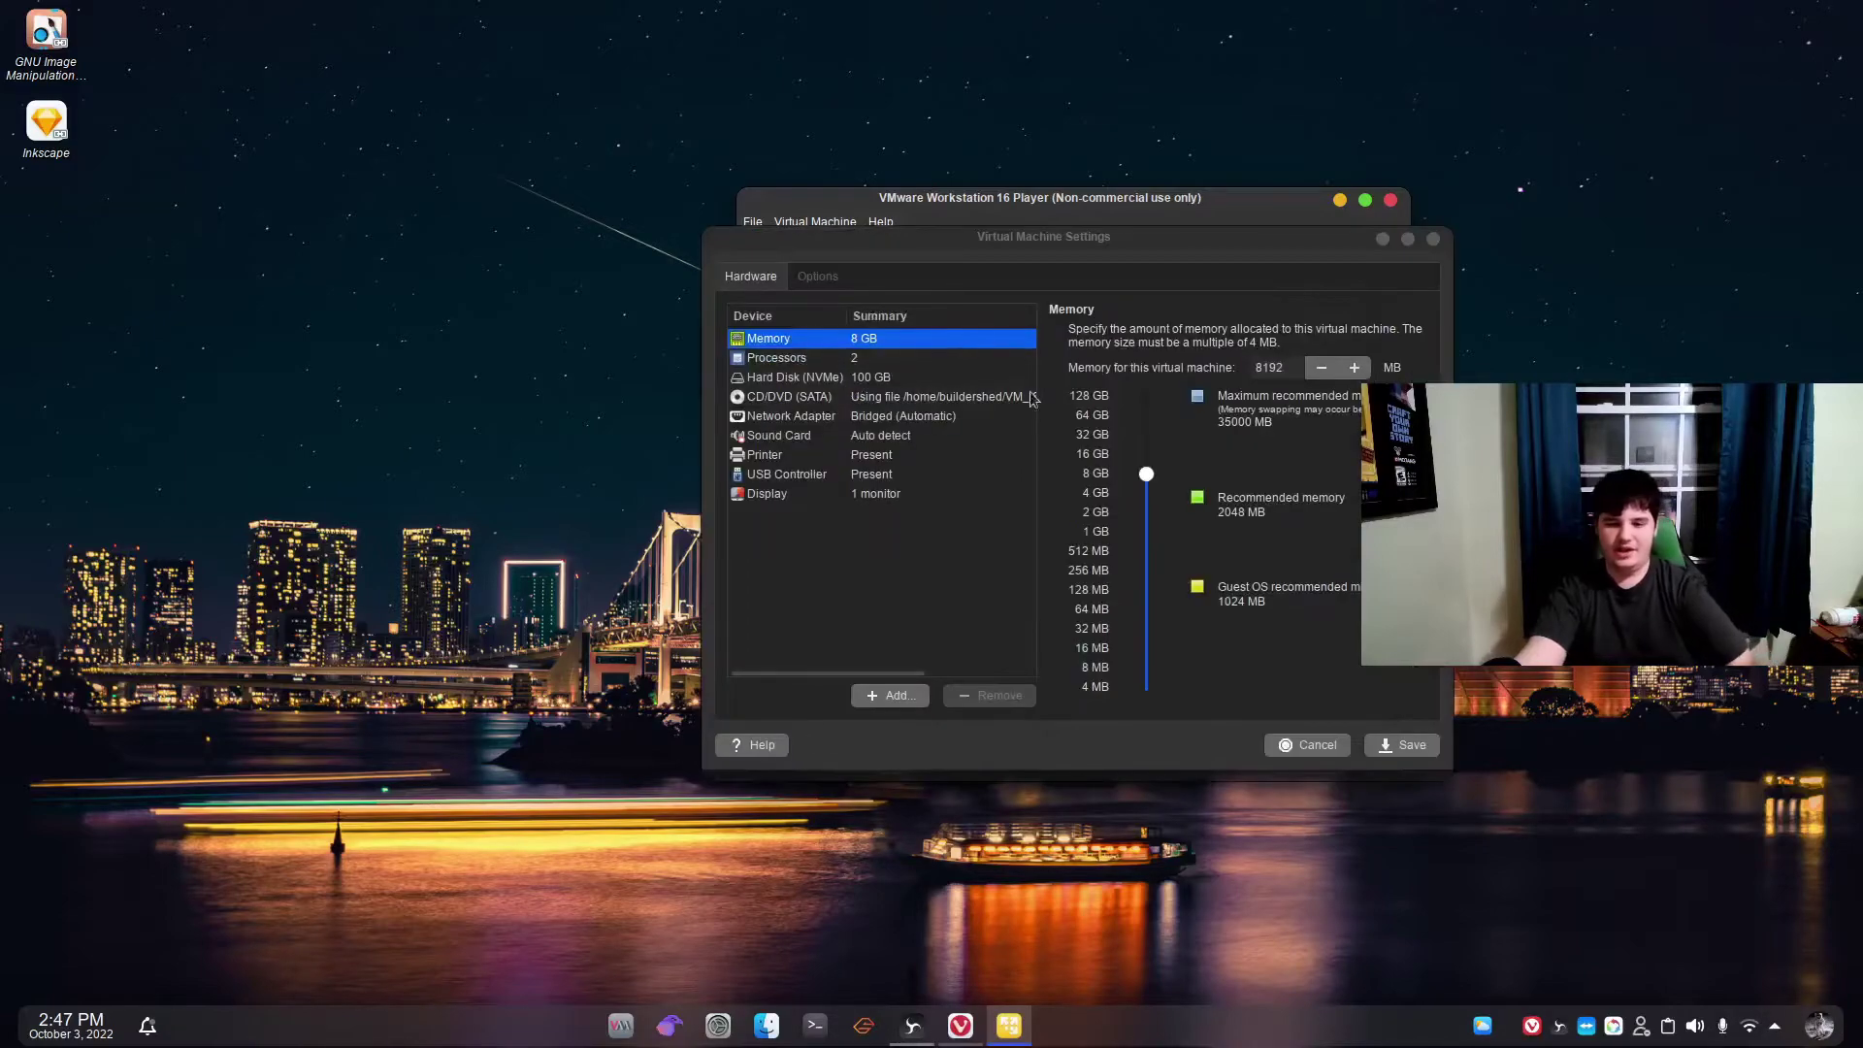
pyautogui.click(838, 280)
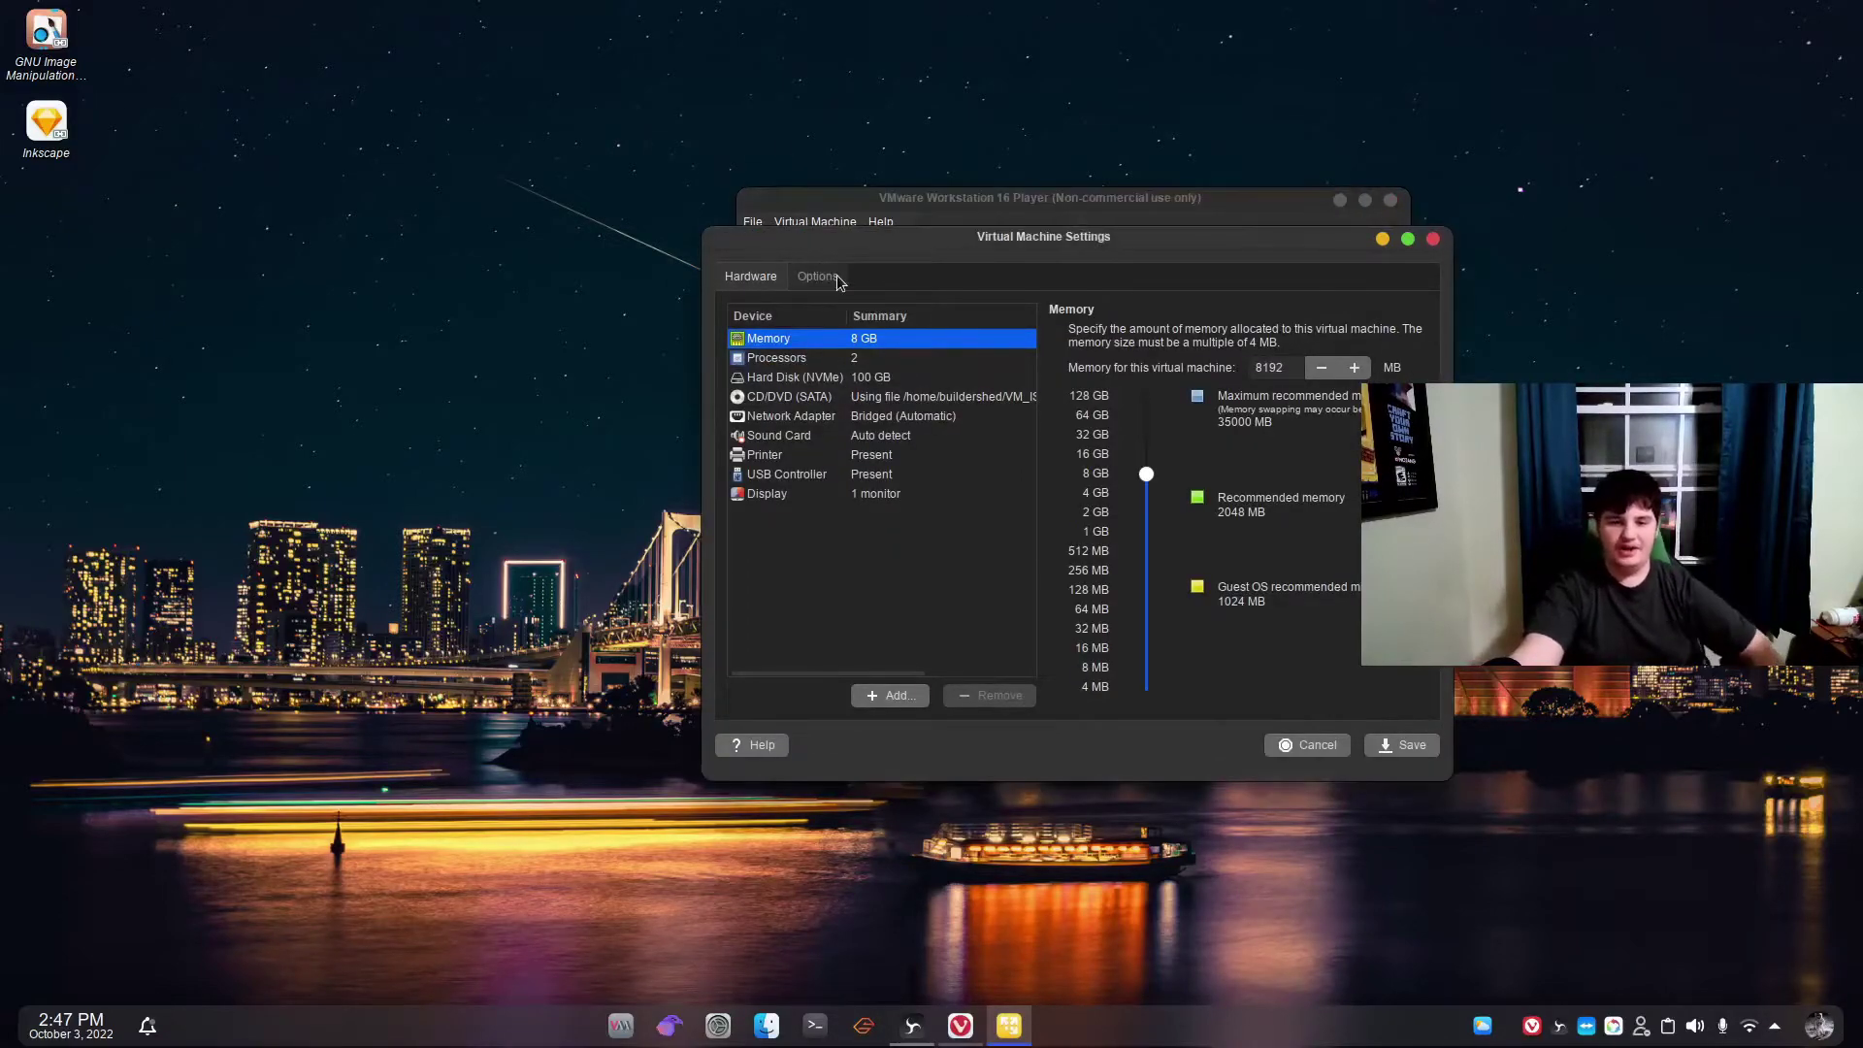
pyautogui.click(817, 278)
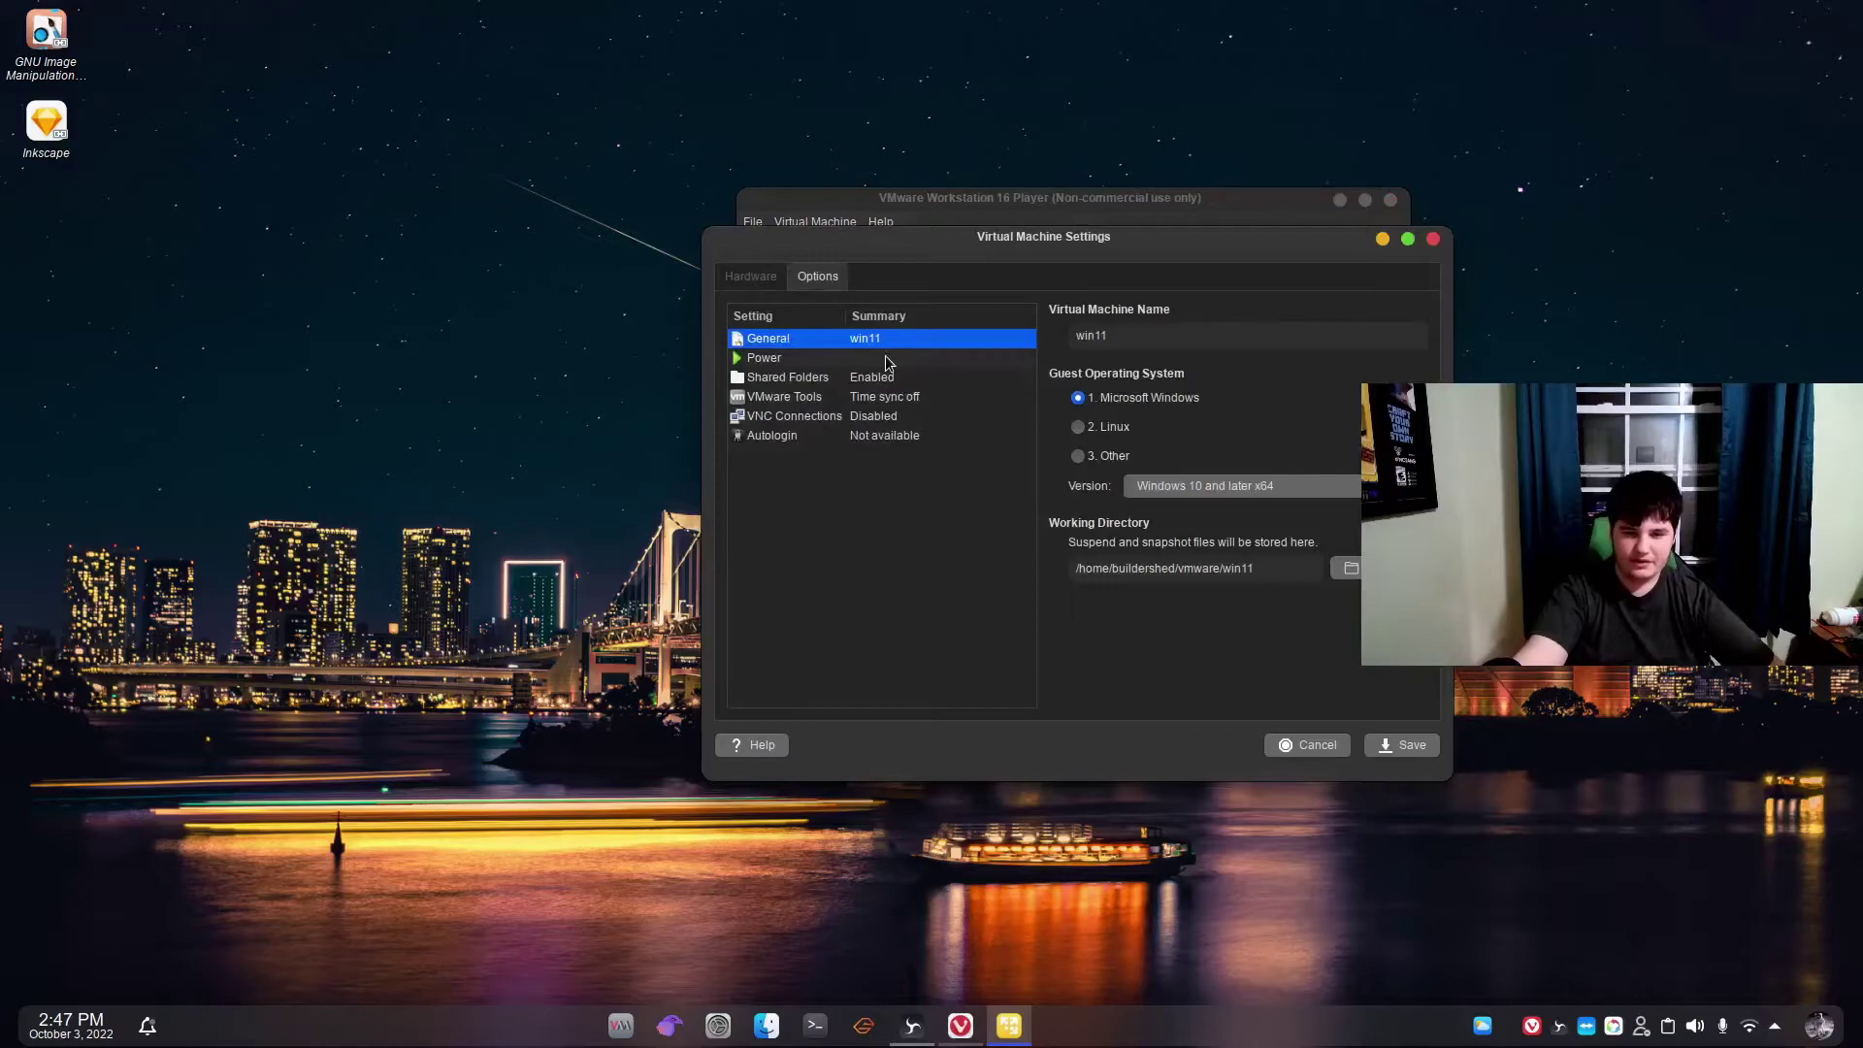
pyautogui.click(854, 377)
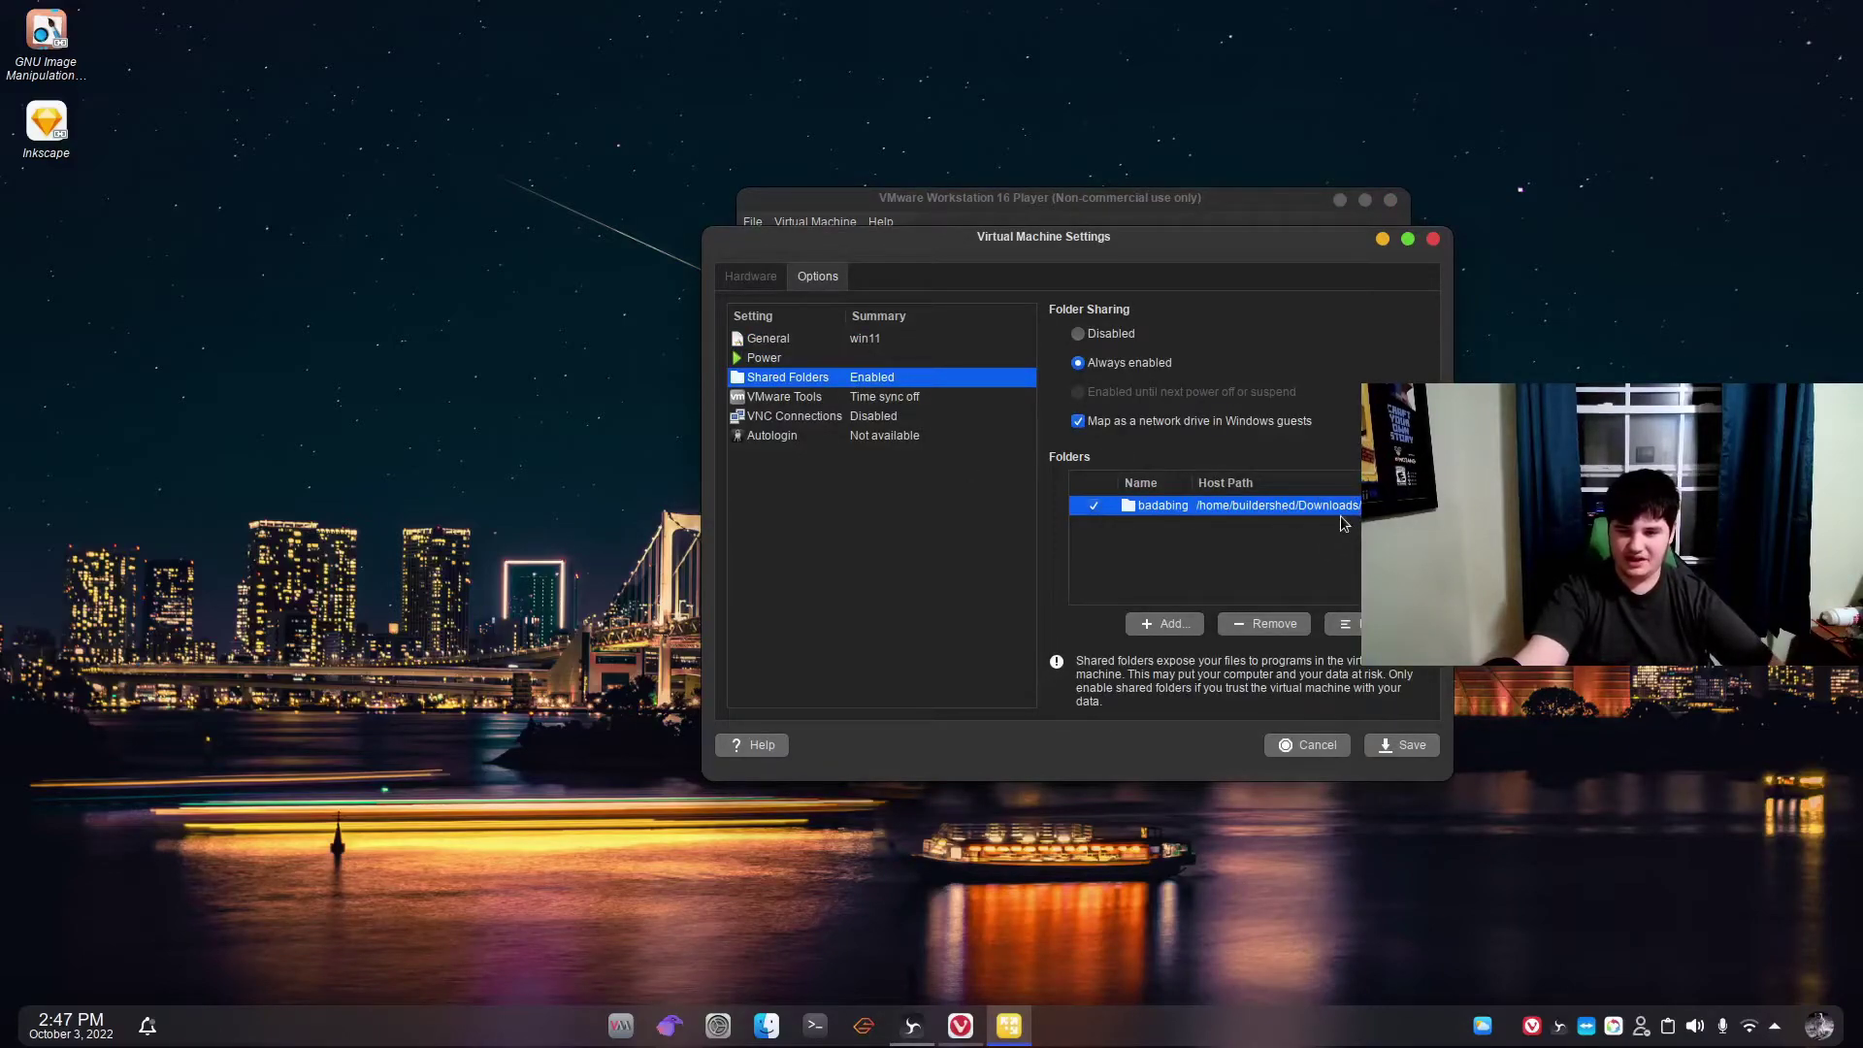
pyautogui.click(1306, 745)
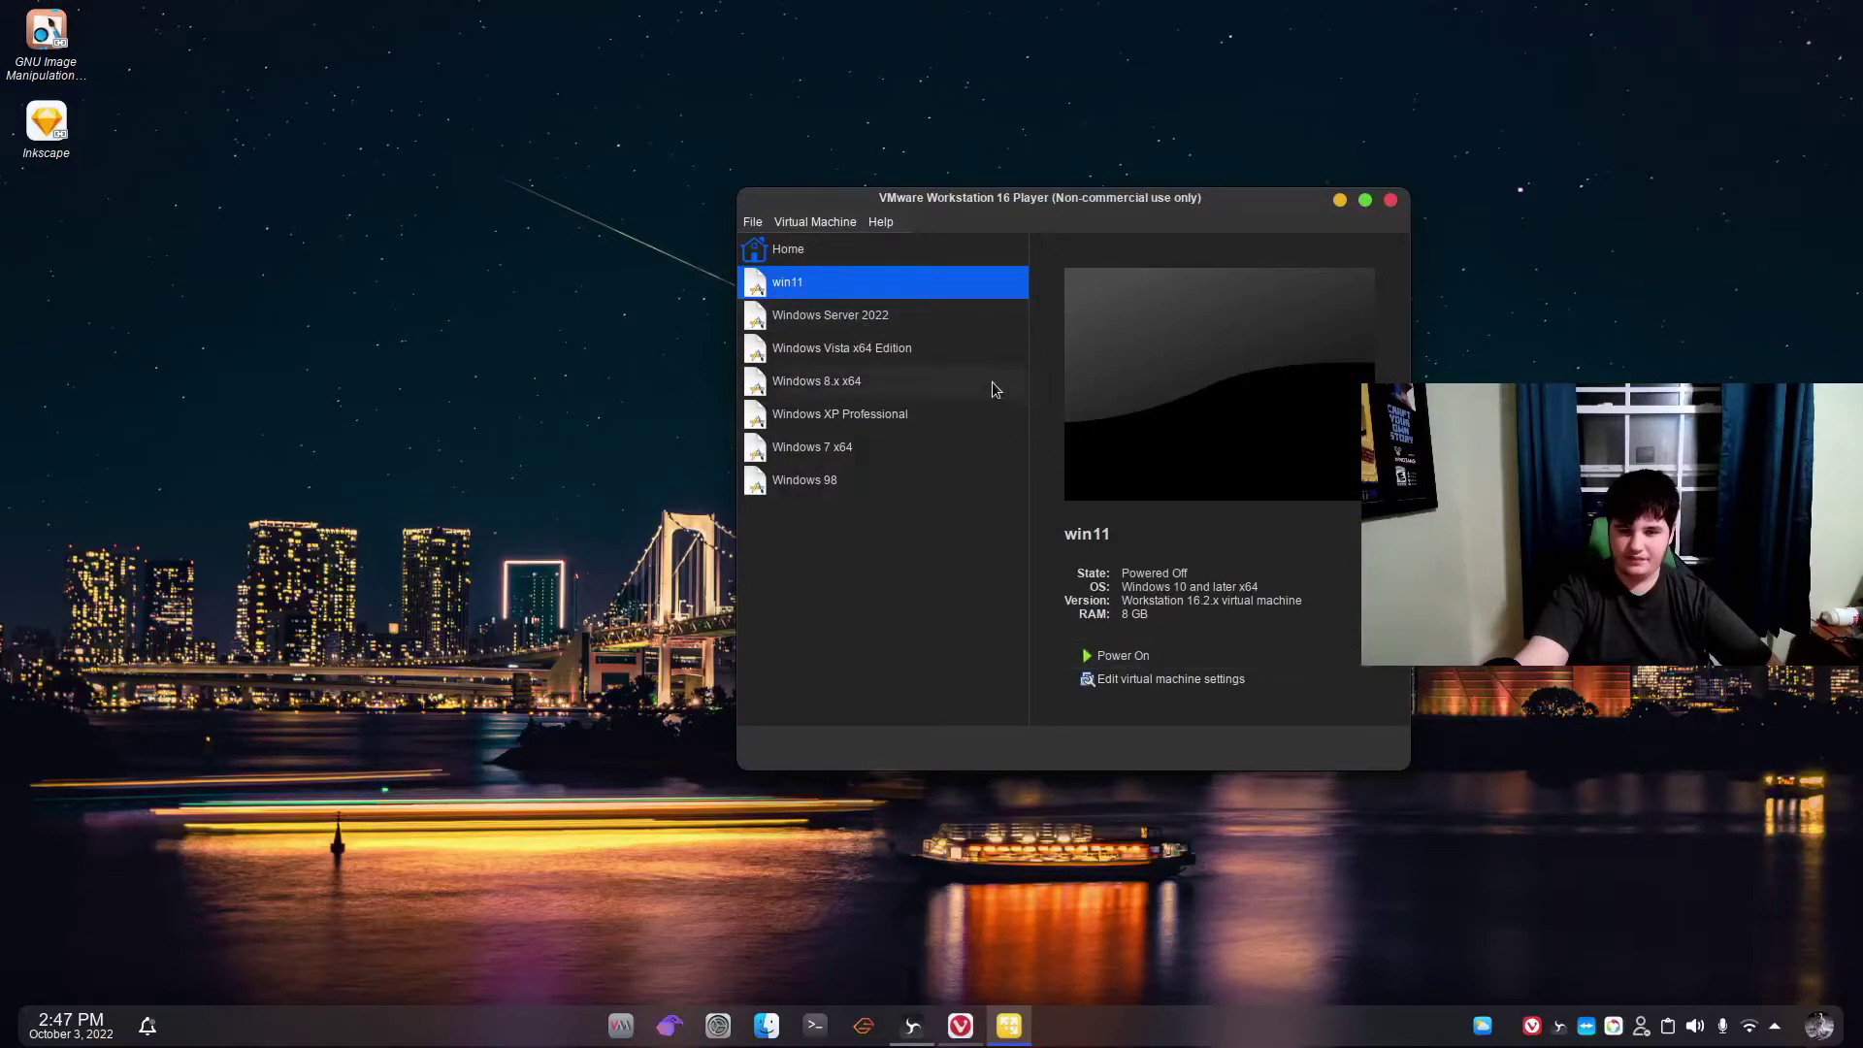
pyautogui.click(832, 324)
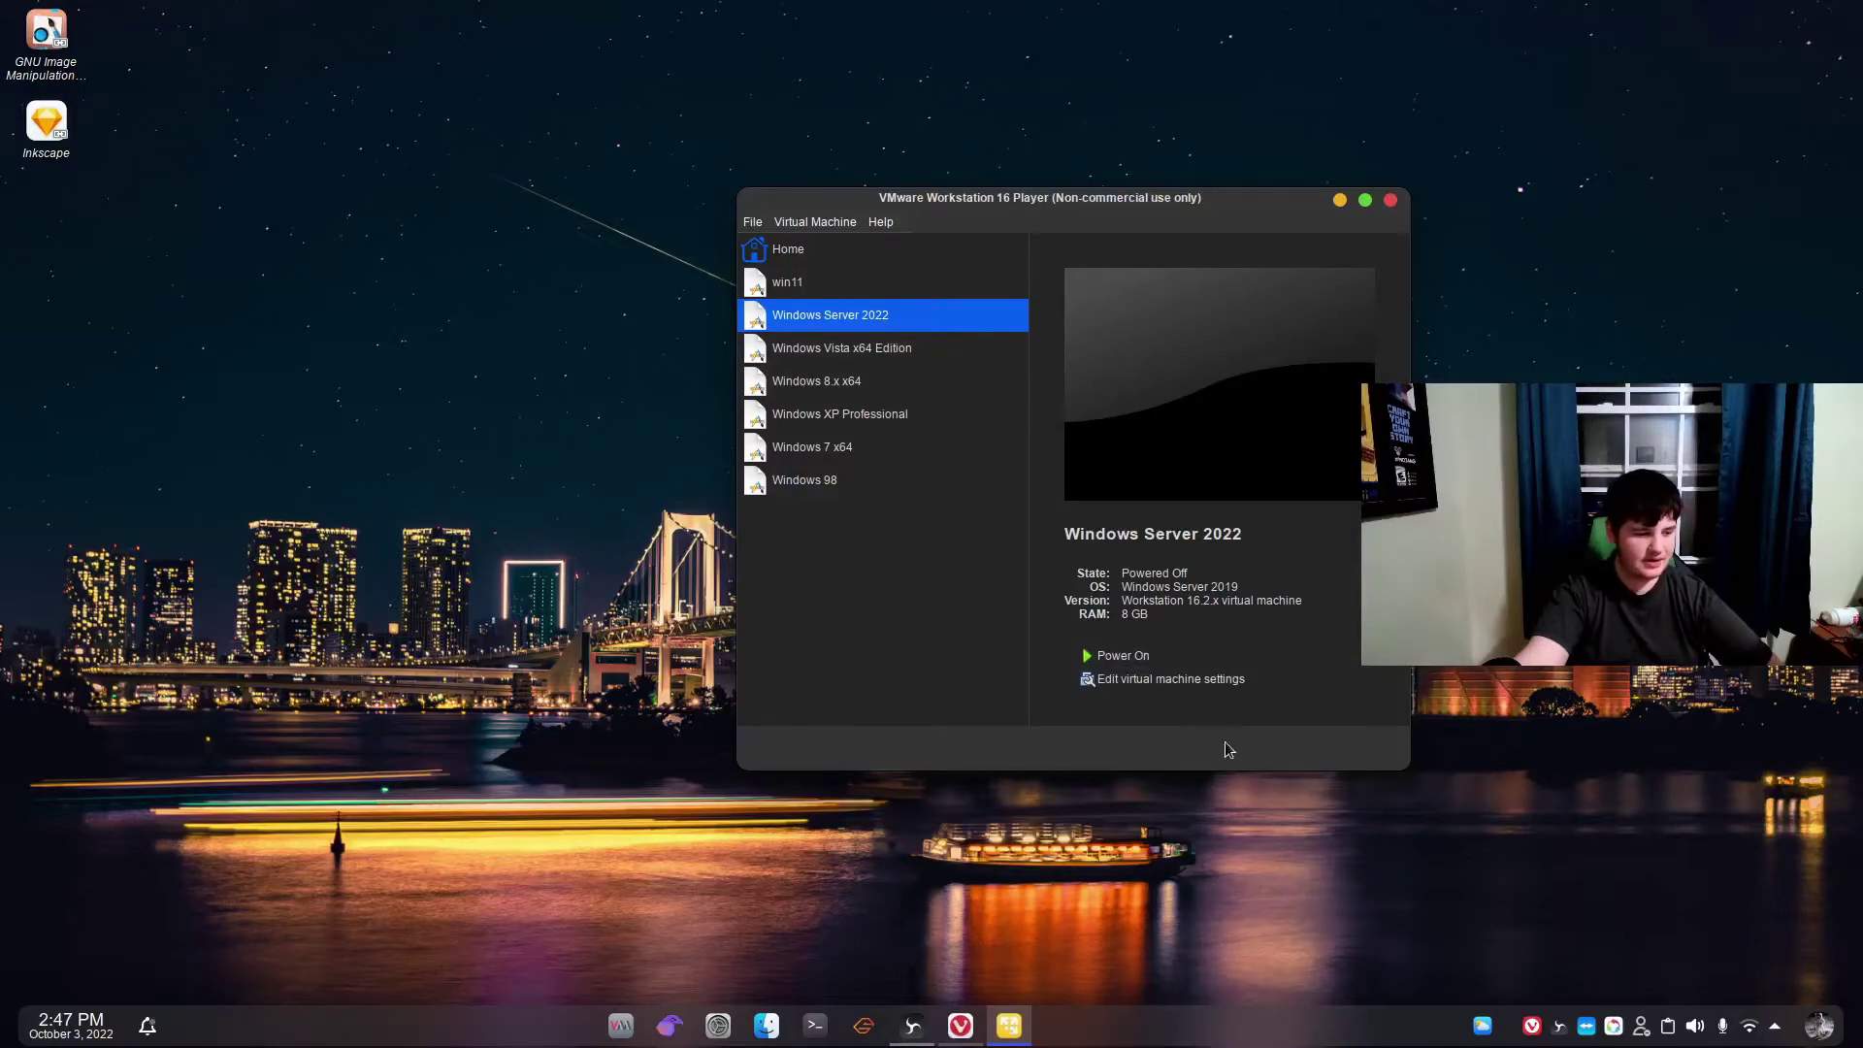
# In the Windows Server 2022 VM settings, set Shared Folders to Always enabled, map them as a network drive, and begin adding a folder.
pyautogui.click(1208, 680)
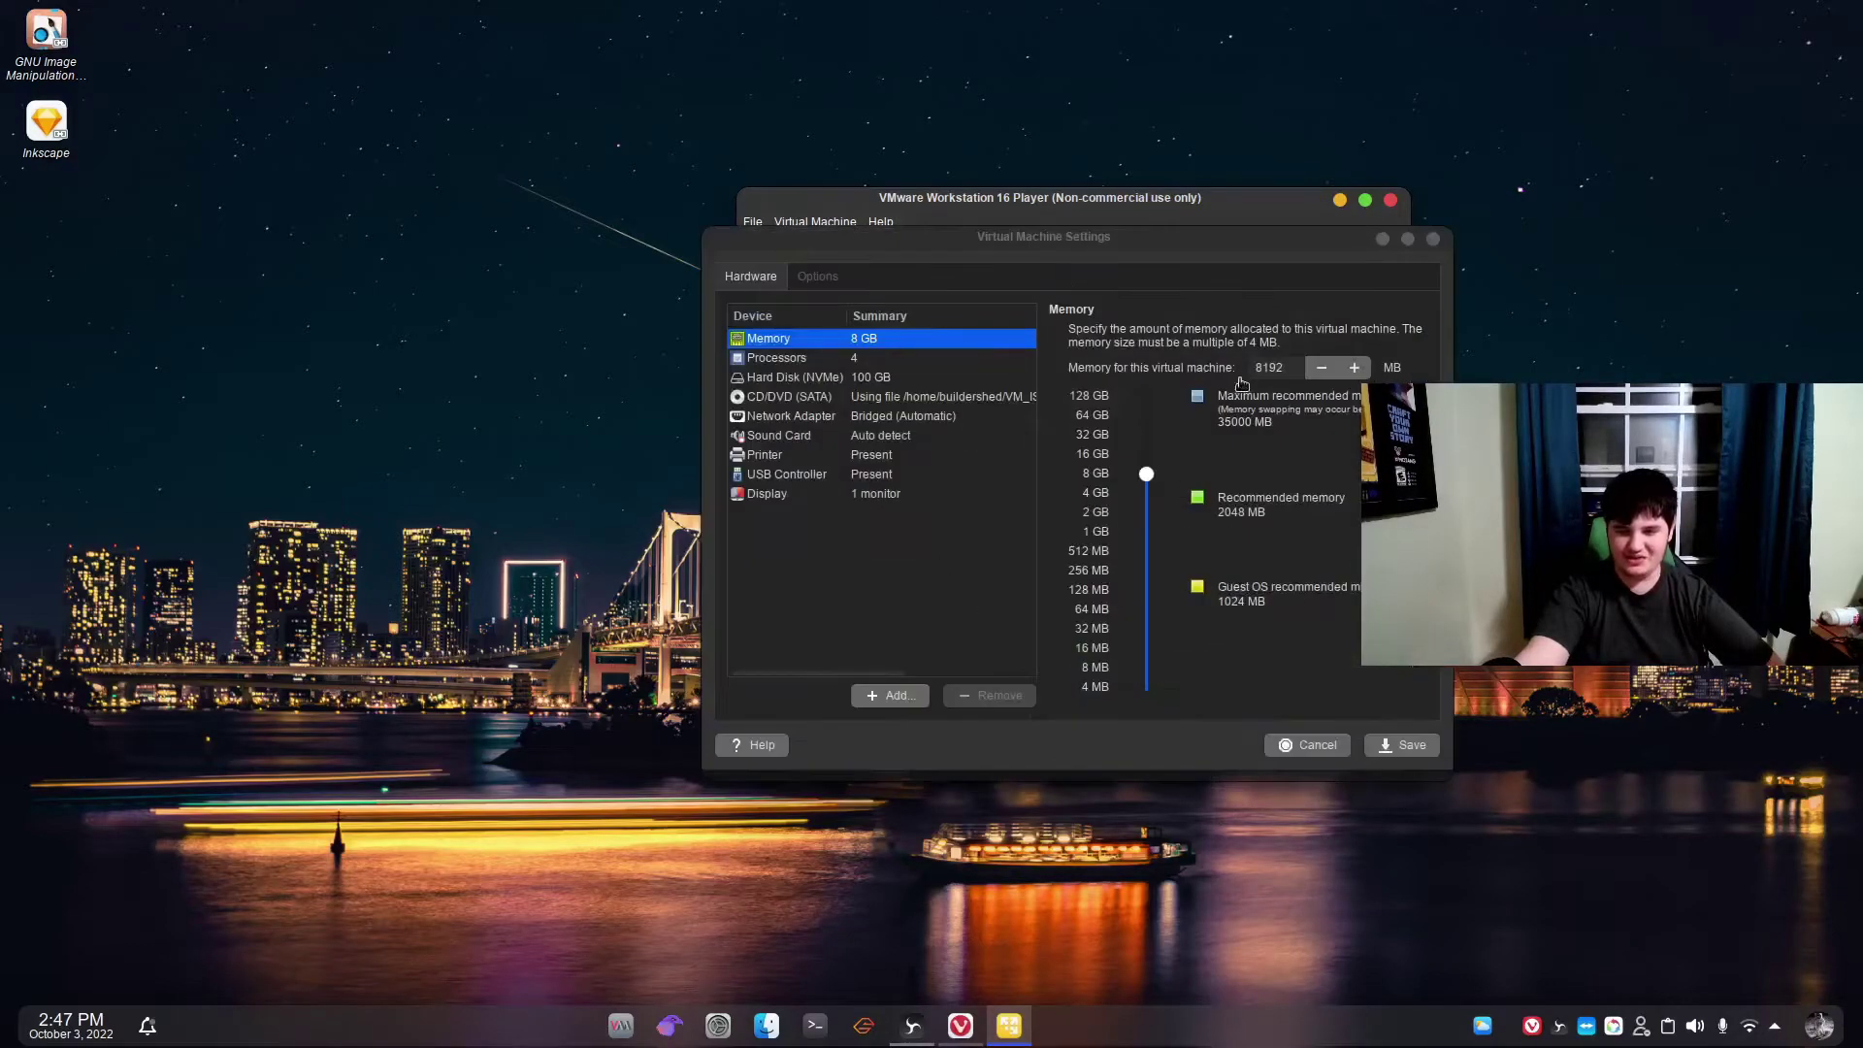
pyautogui.click(827, 275)
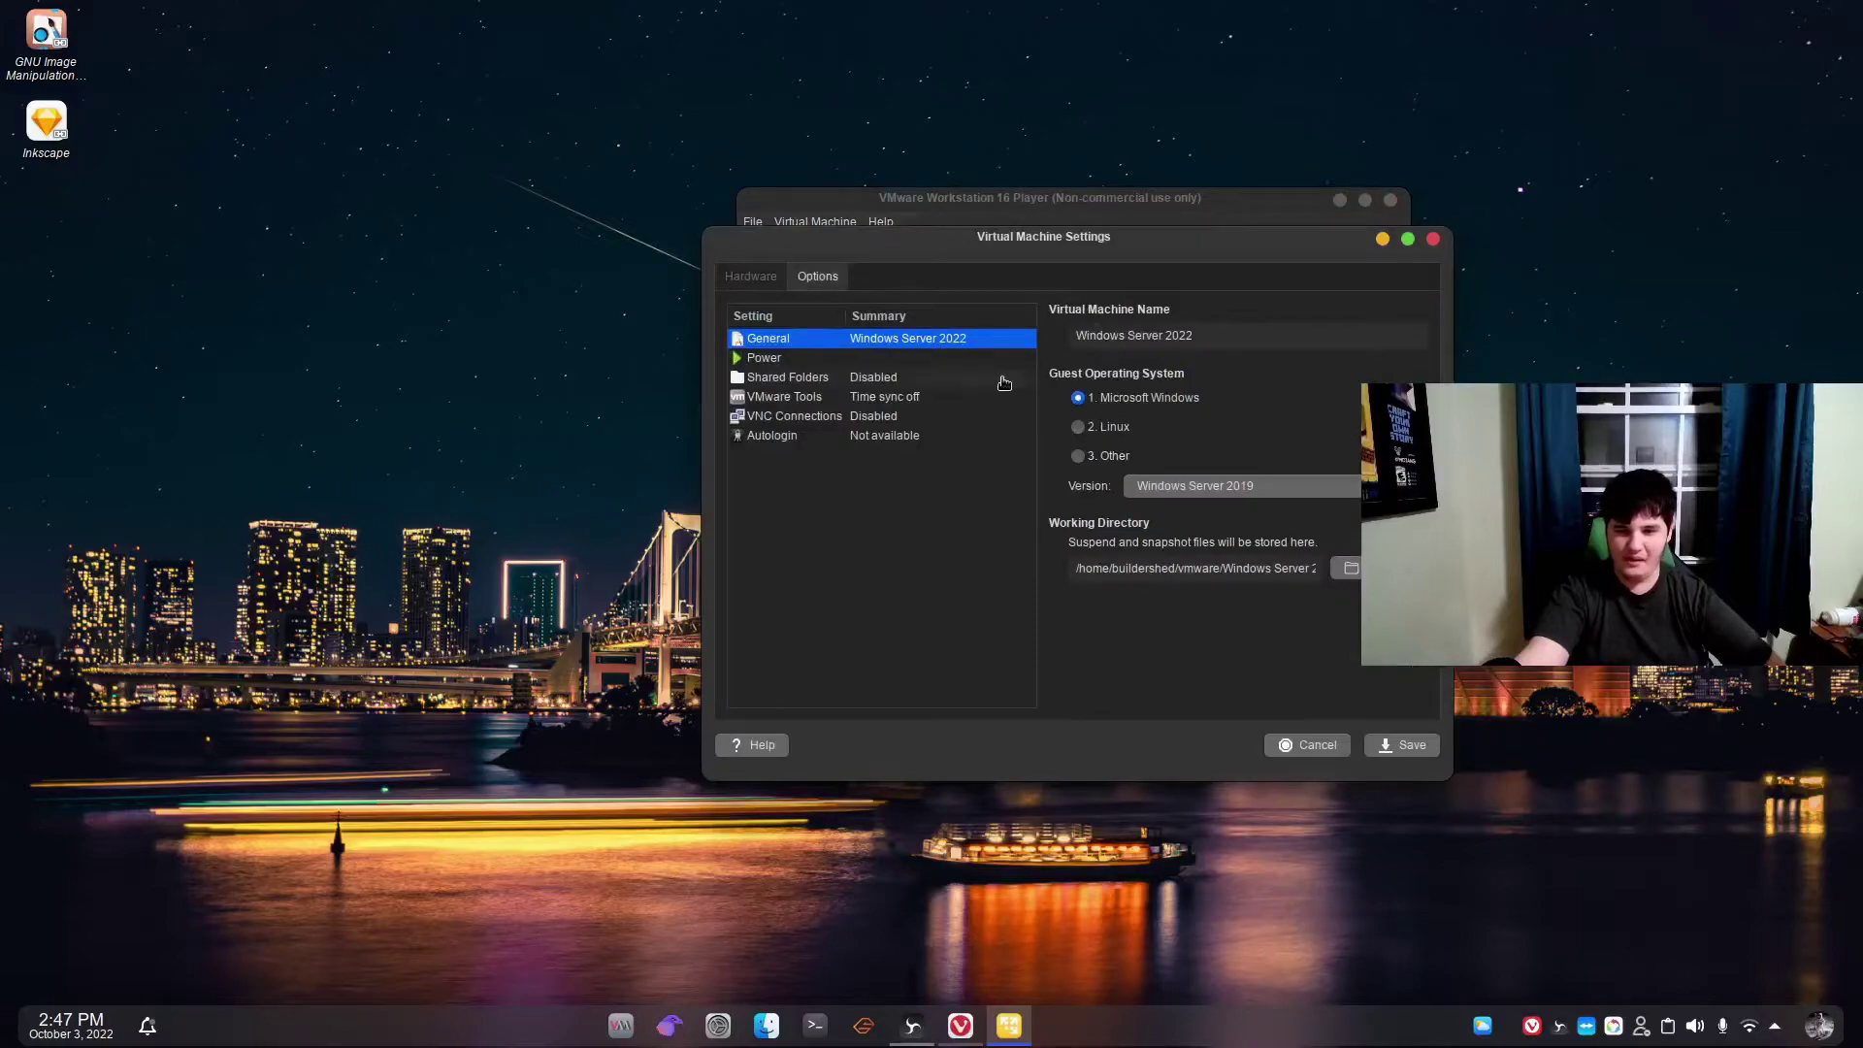
pyautogui.click(906, 385)
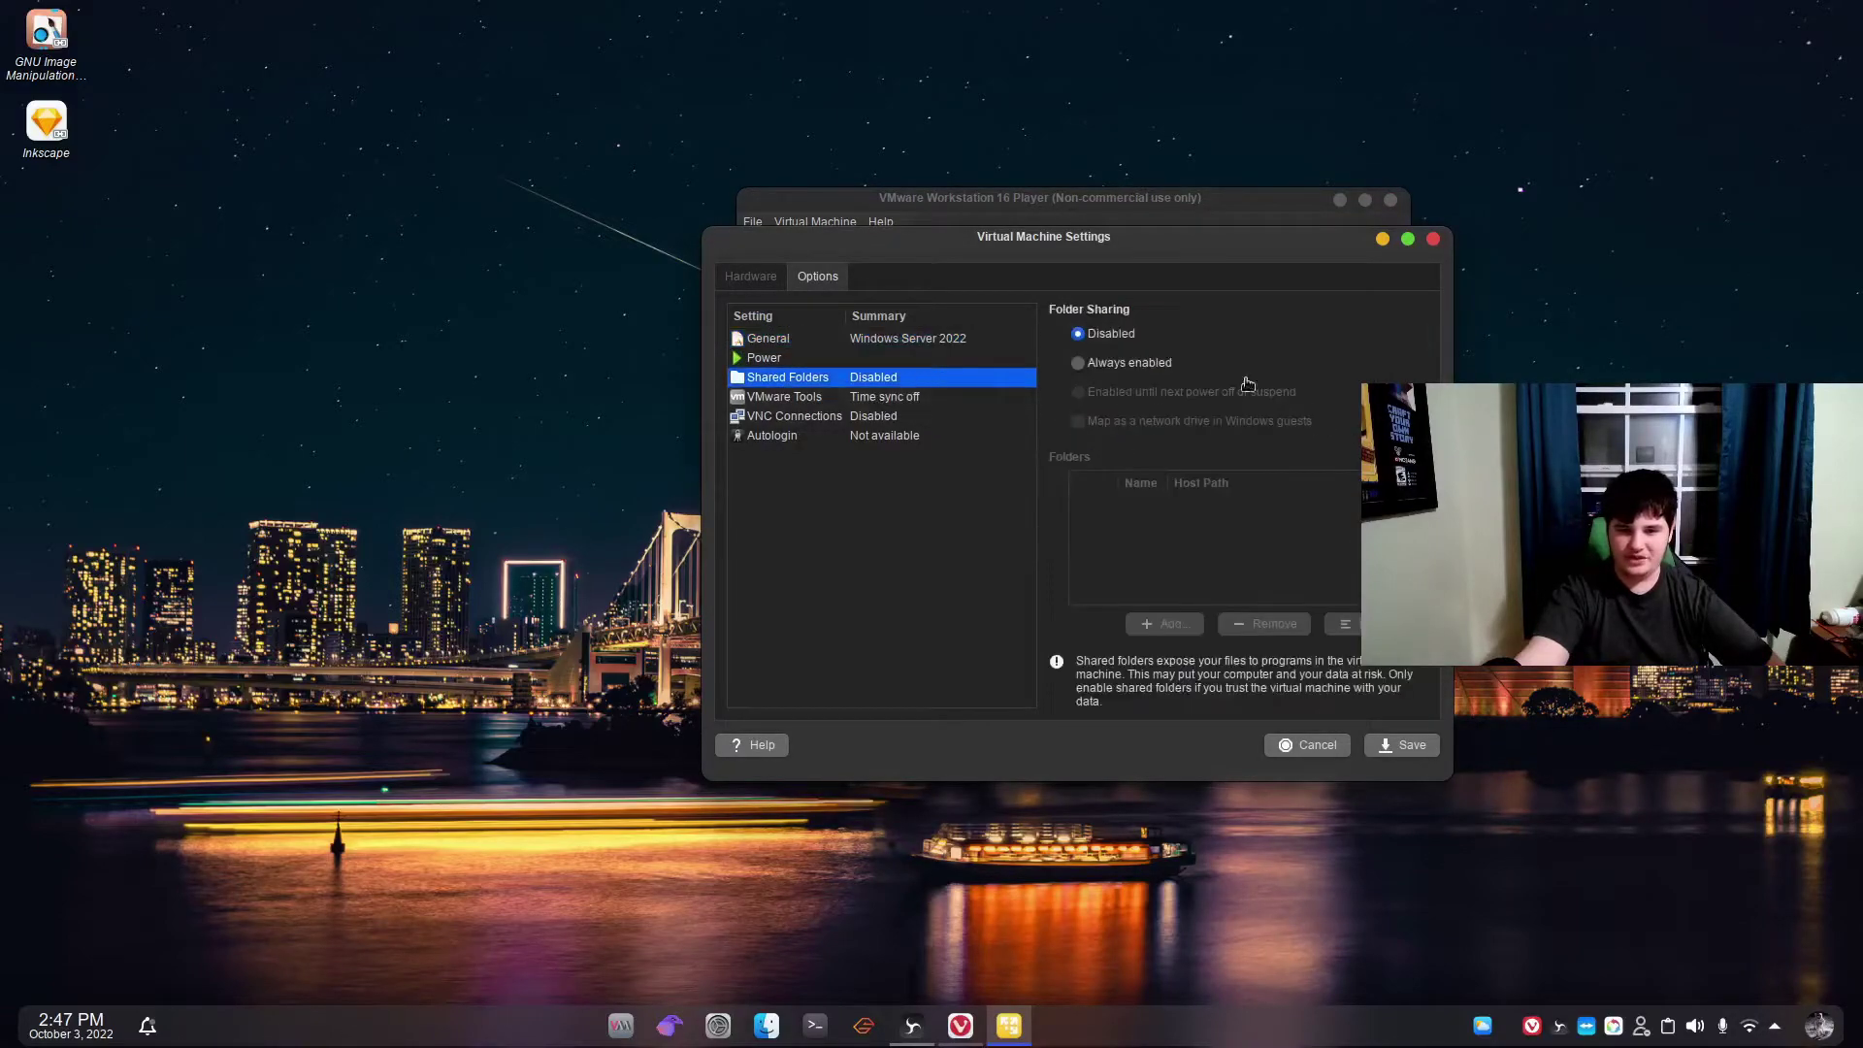
pyautogui.click(1124, 362)
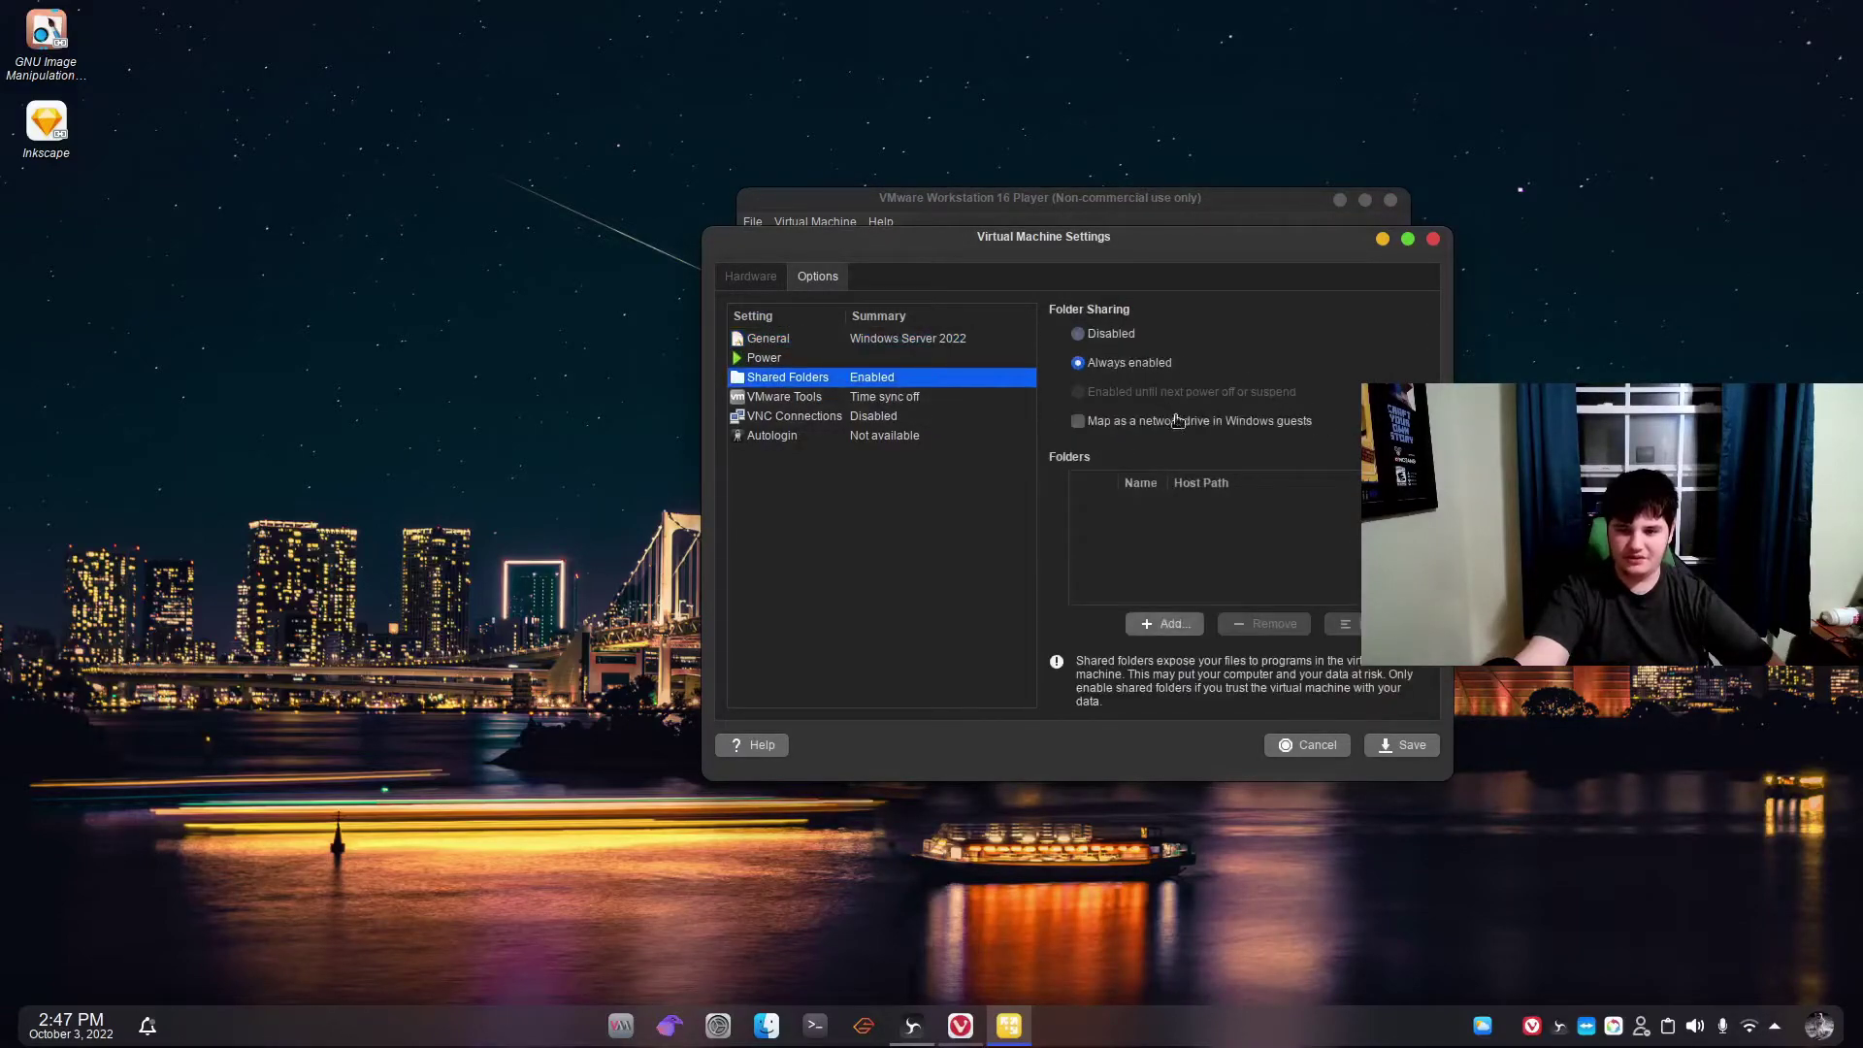
pyautogui.click(1250, 426)
pyautogui.click(1157, 627)
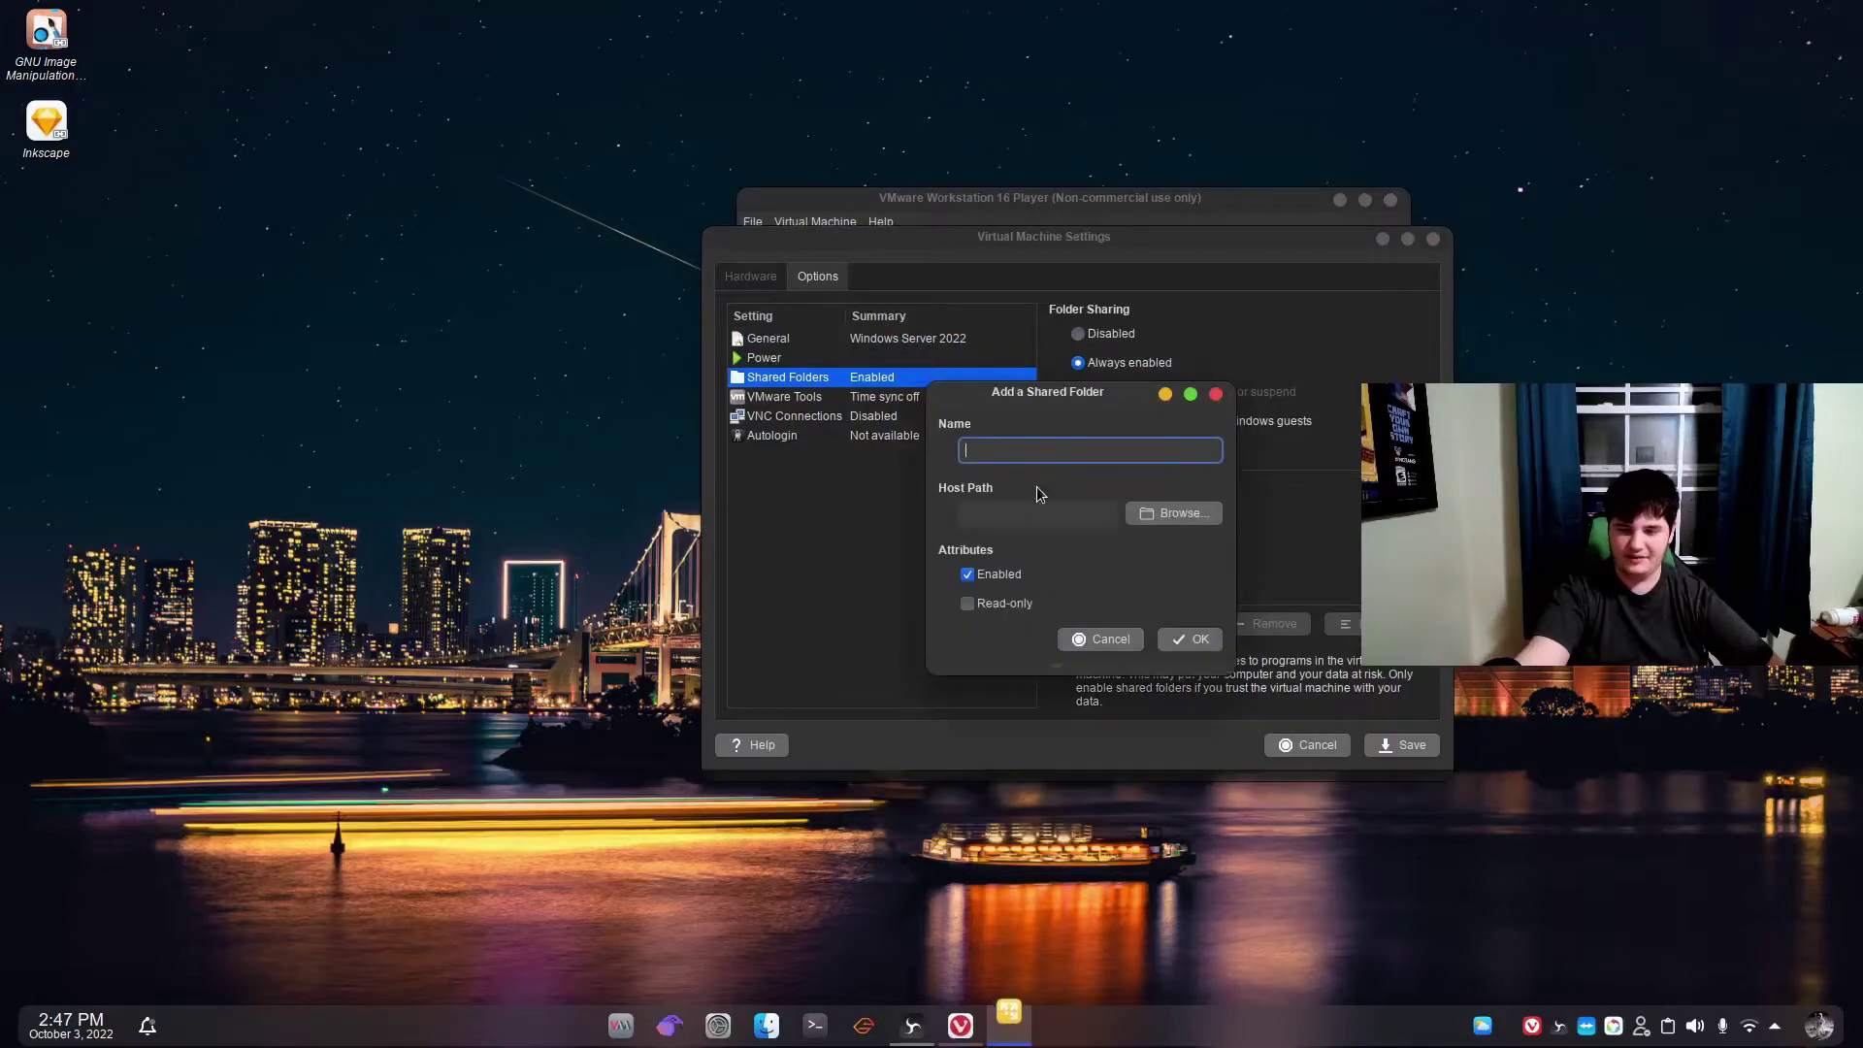
# Choose the host folder Downloads/Badaboom as the shared folder's host path.
pyautogui.click(1173, 512)
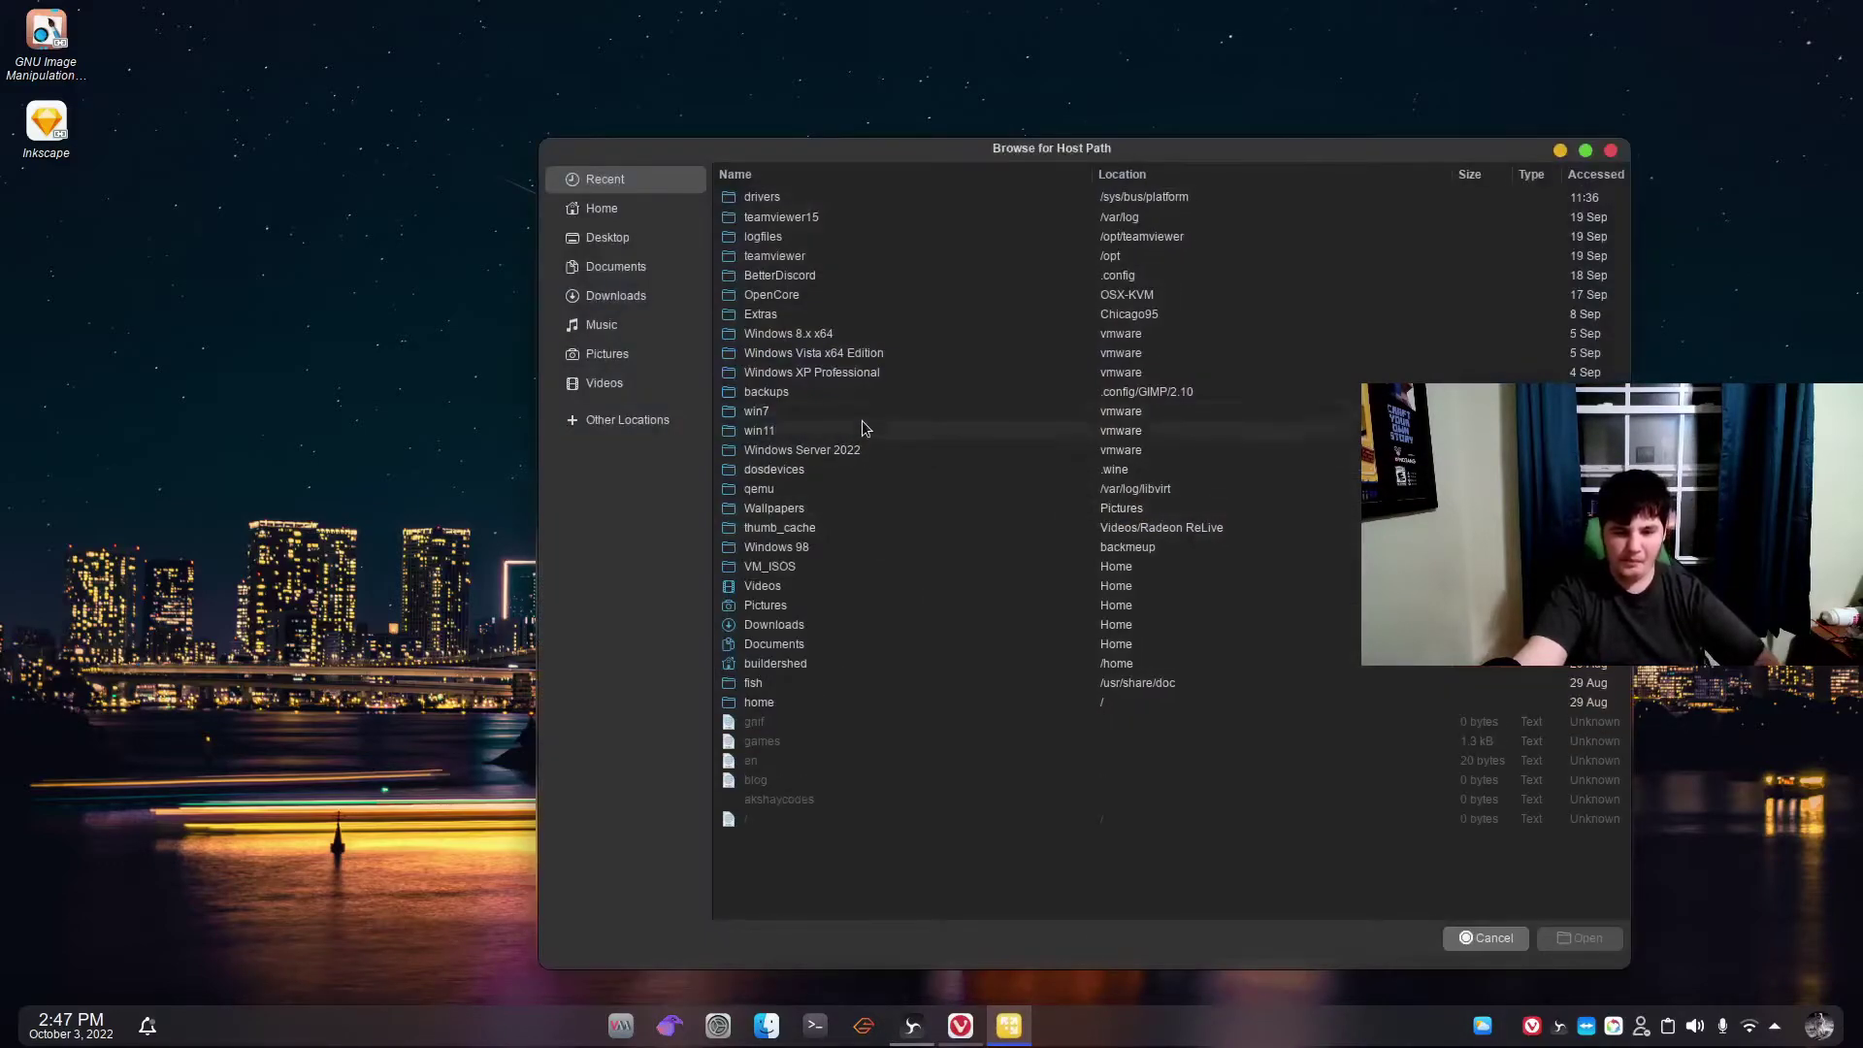
pyautogui.click(805, 628)
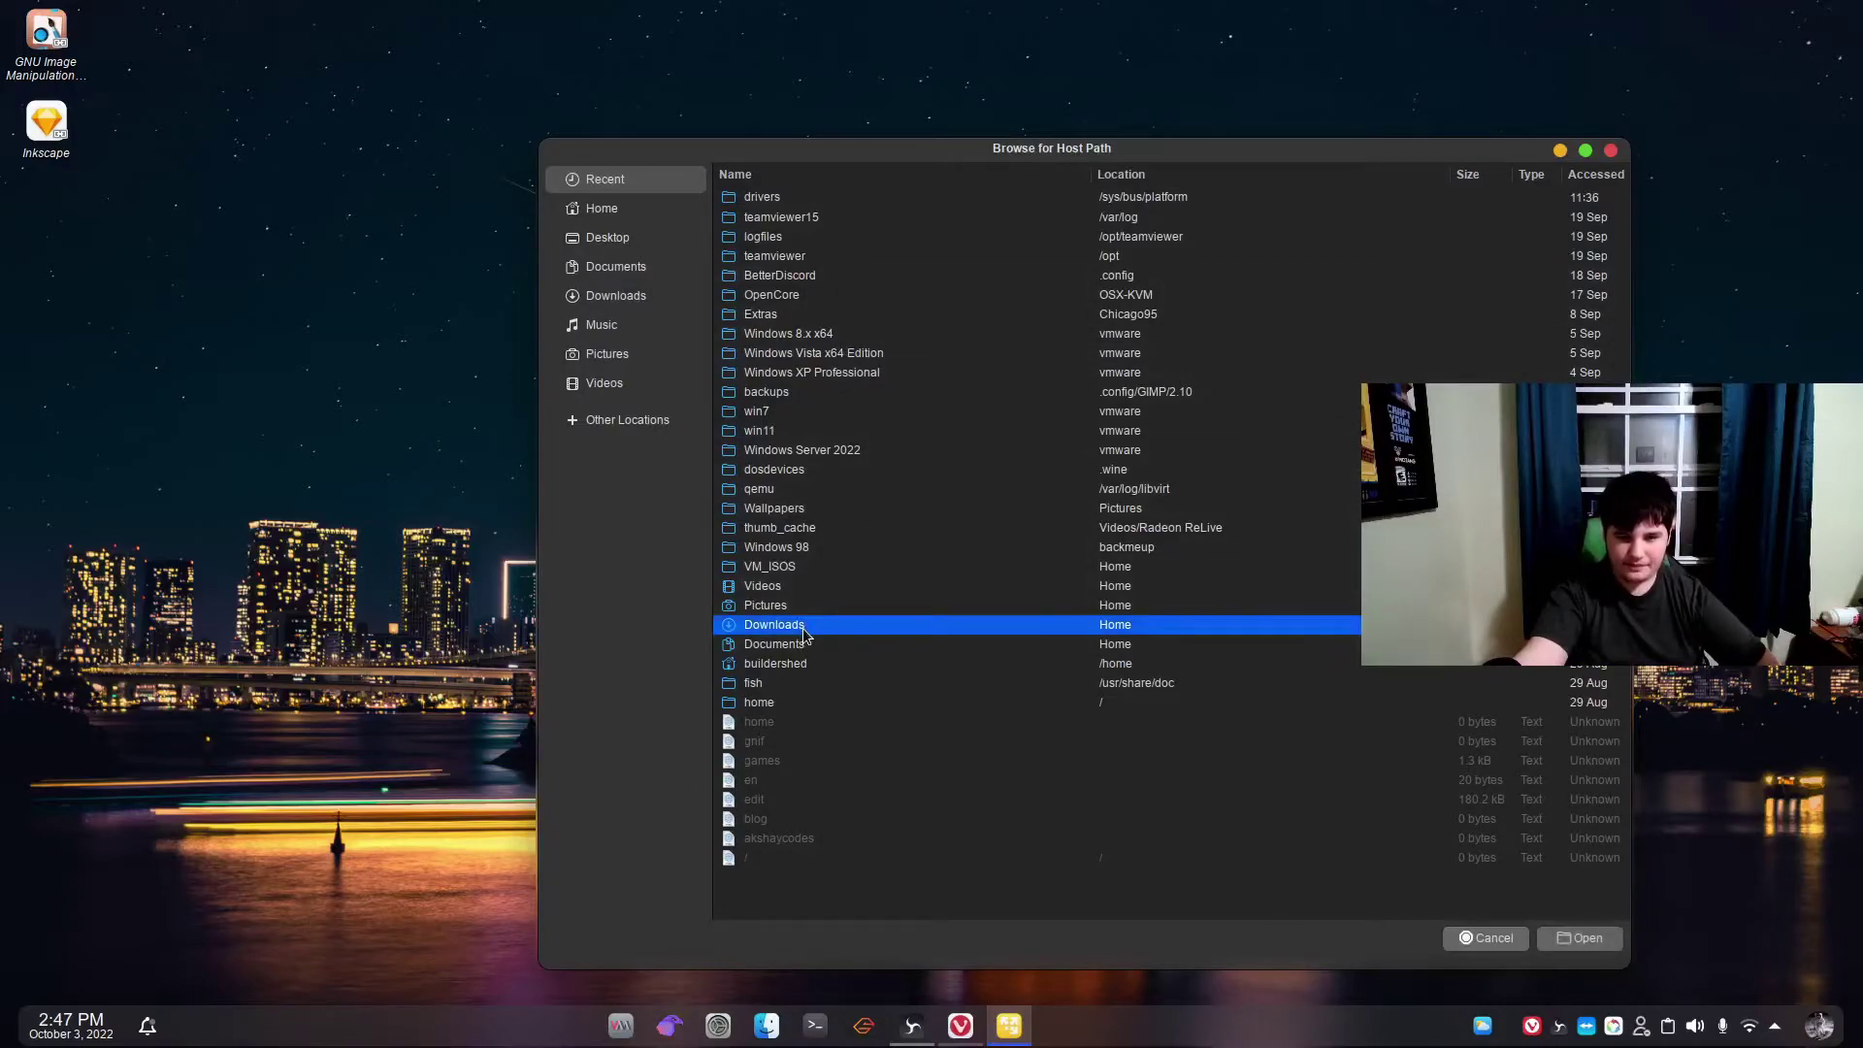
pyautogui.doubleClick(805, 629)
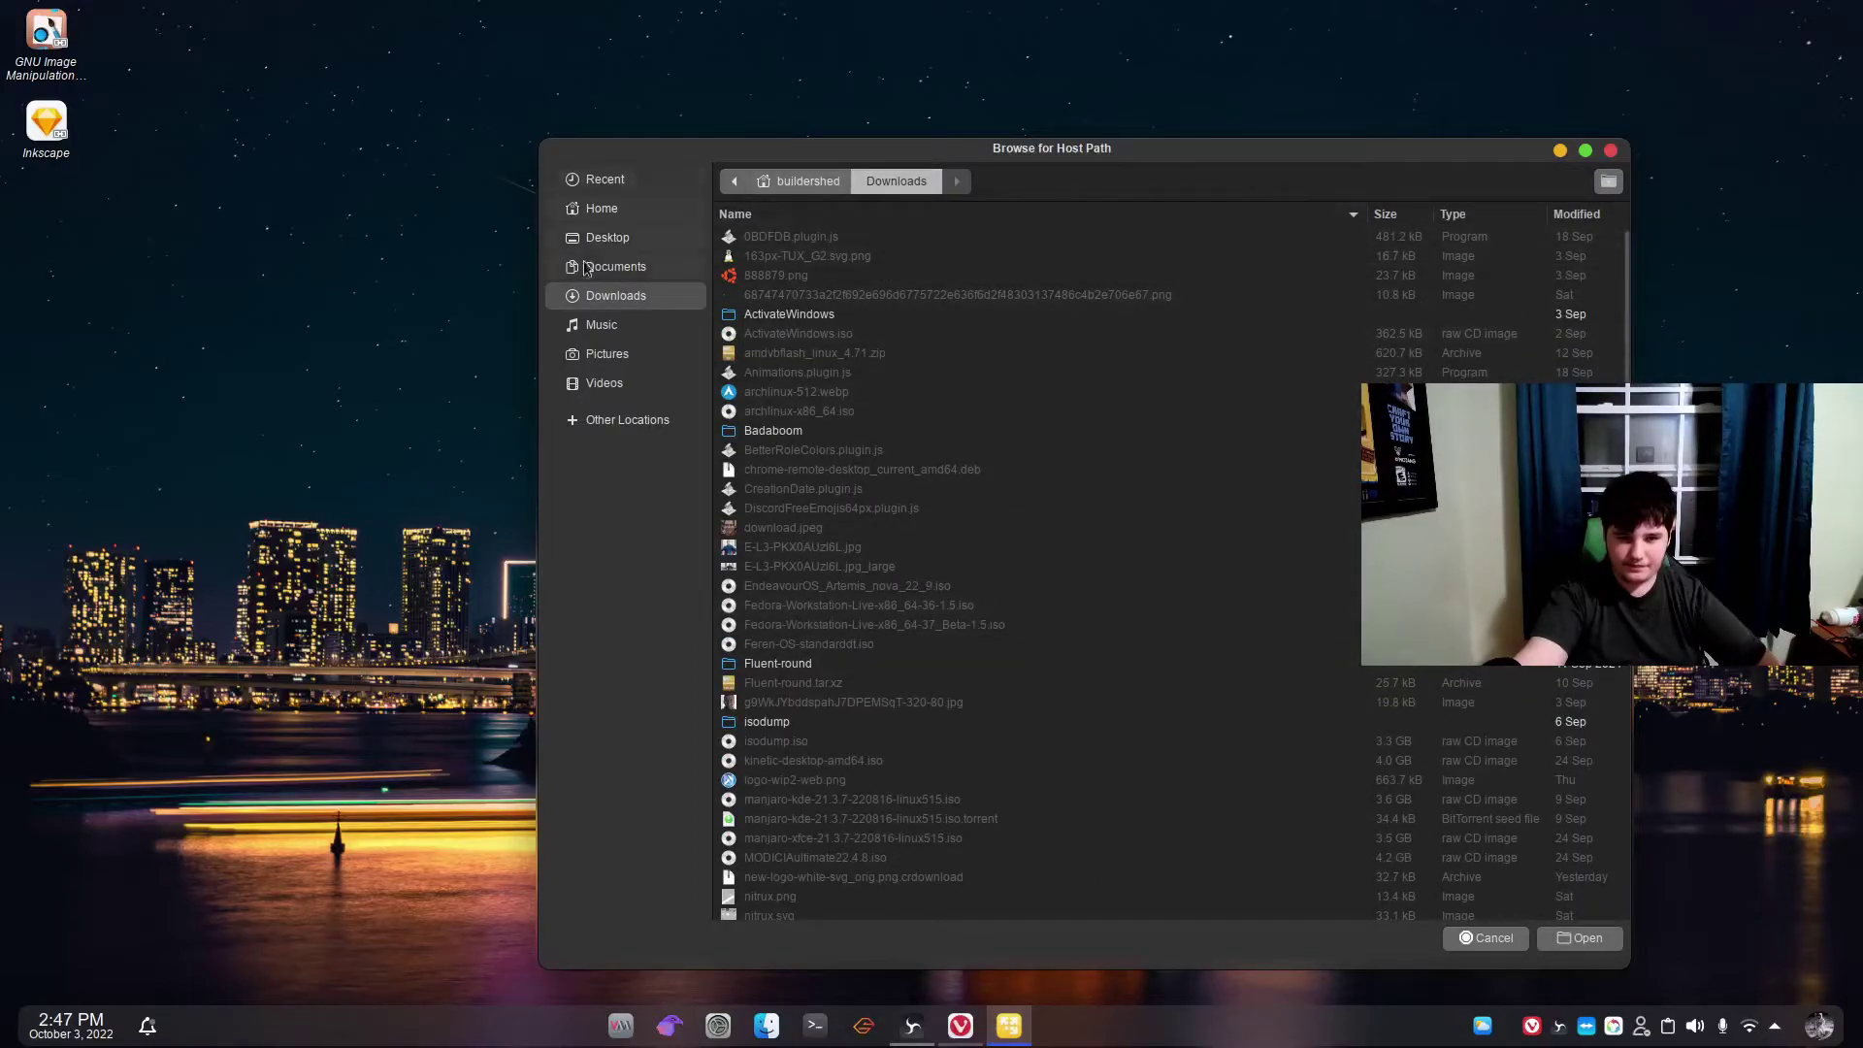
pyautogui.click(604, 181)
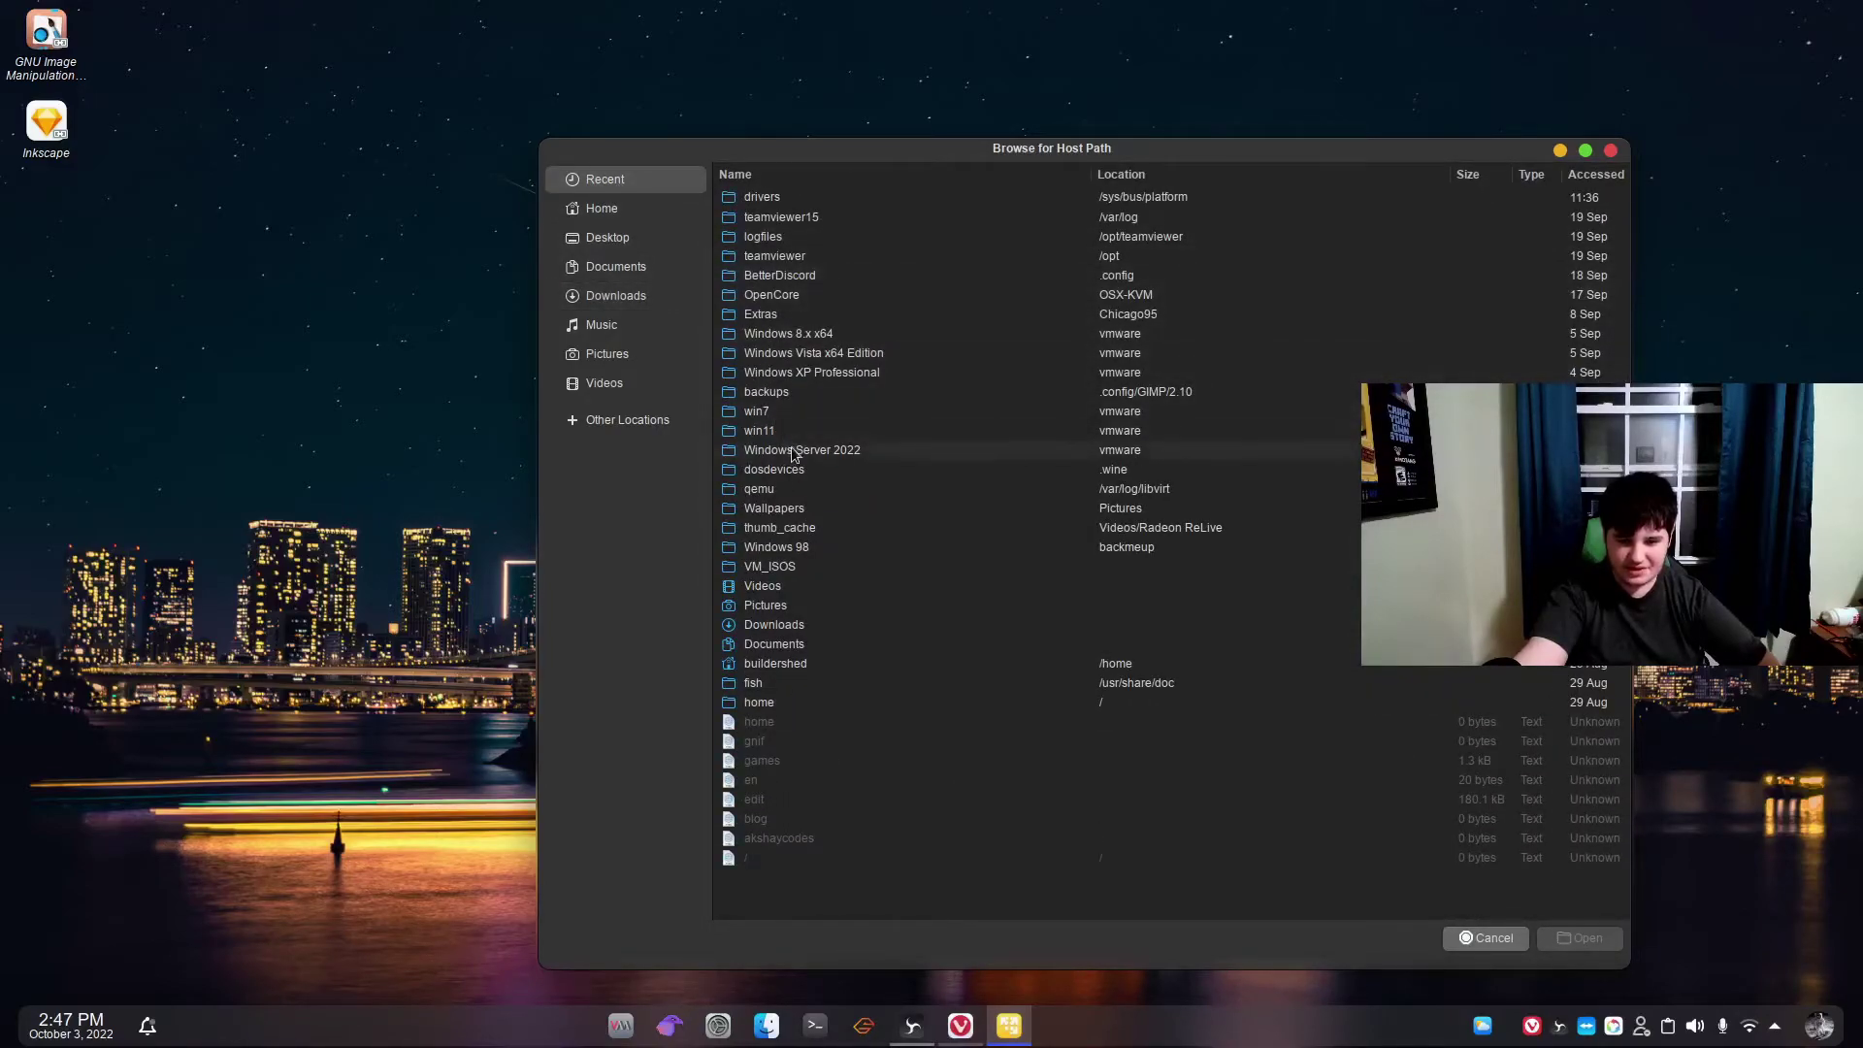
pyautogui.doubleClick(852, 664)
pyautogui.scroll(-10, 897, 611)
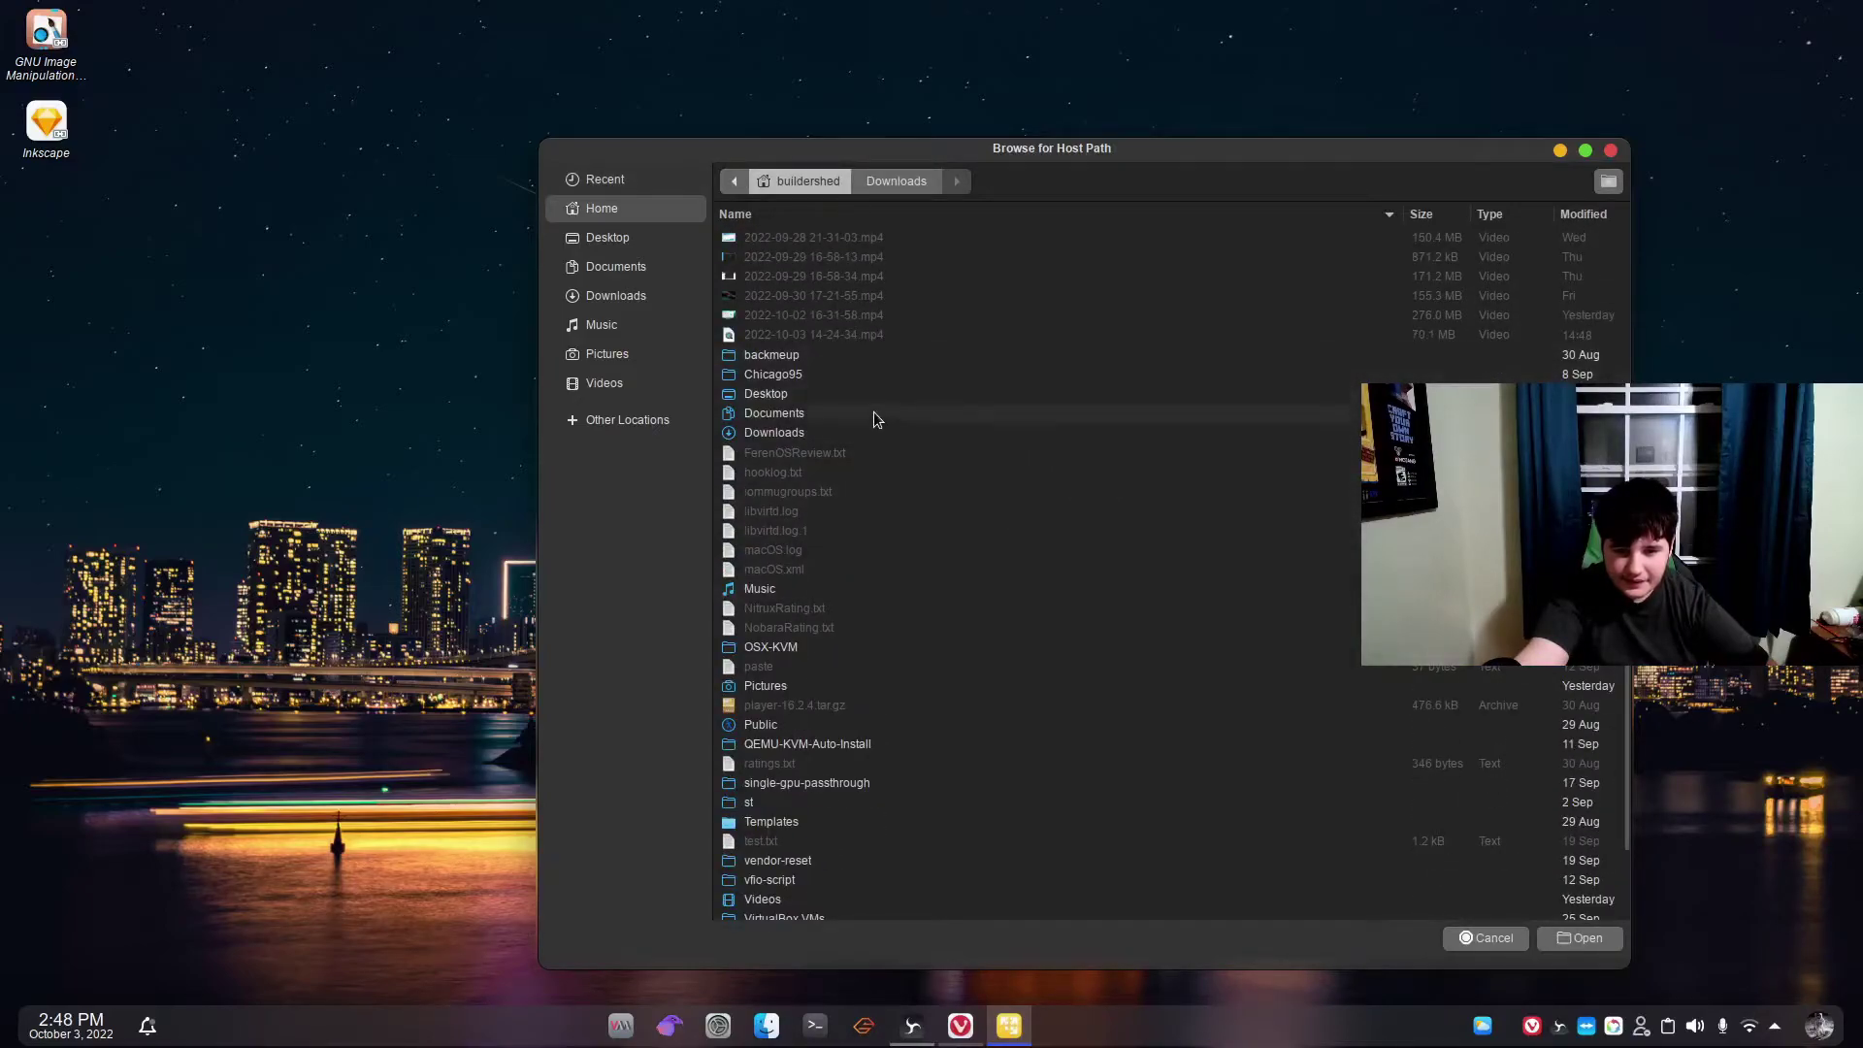
pyautogui.doubleClick(853, 429)
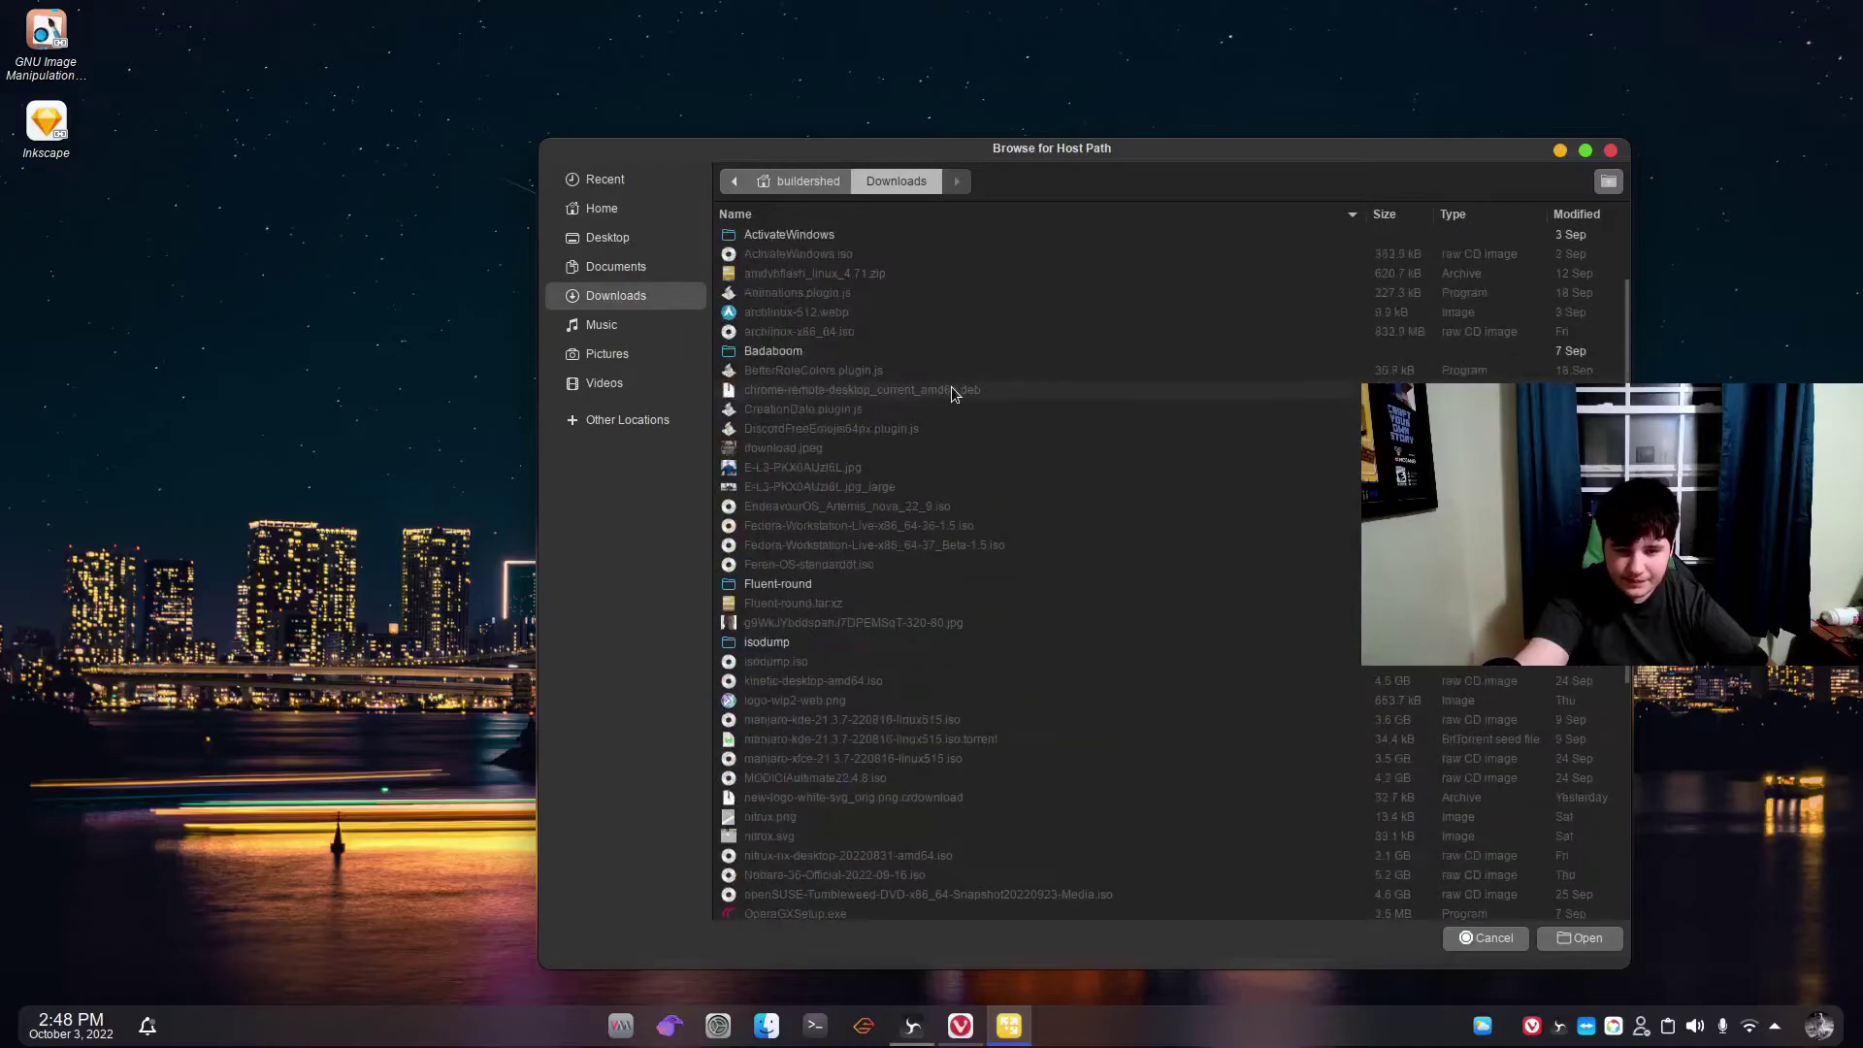
pyautogui.doubleClick(939, 359)
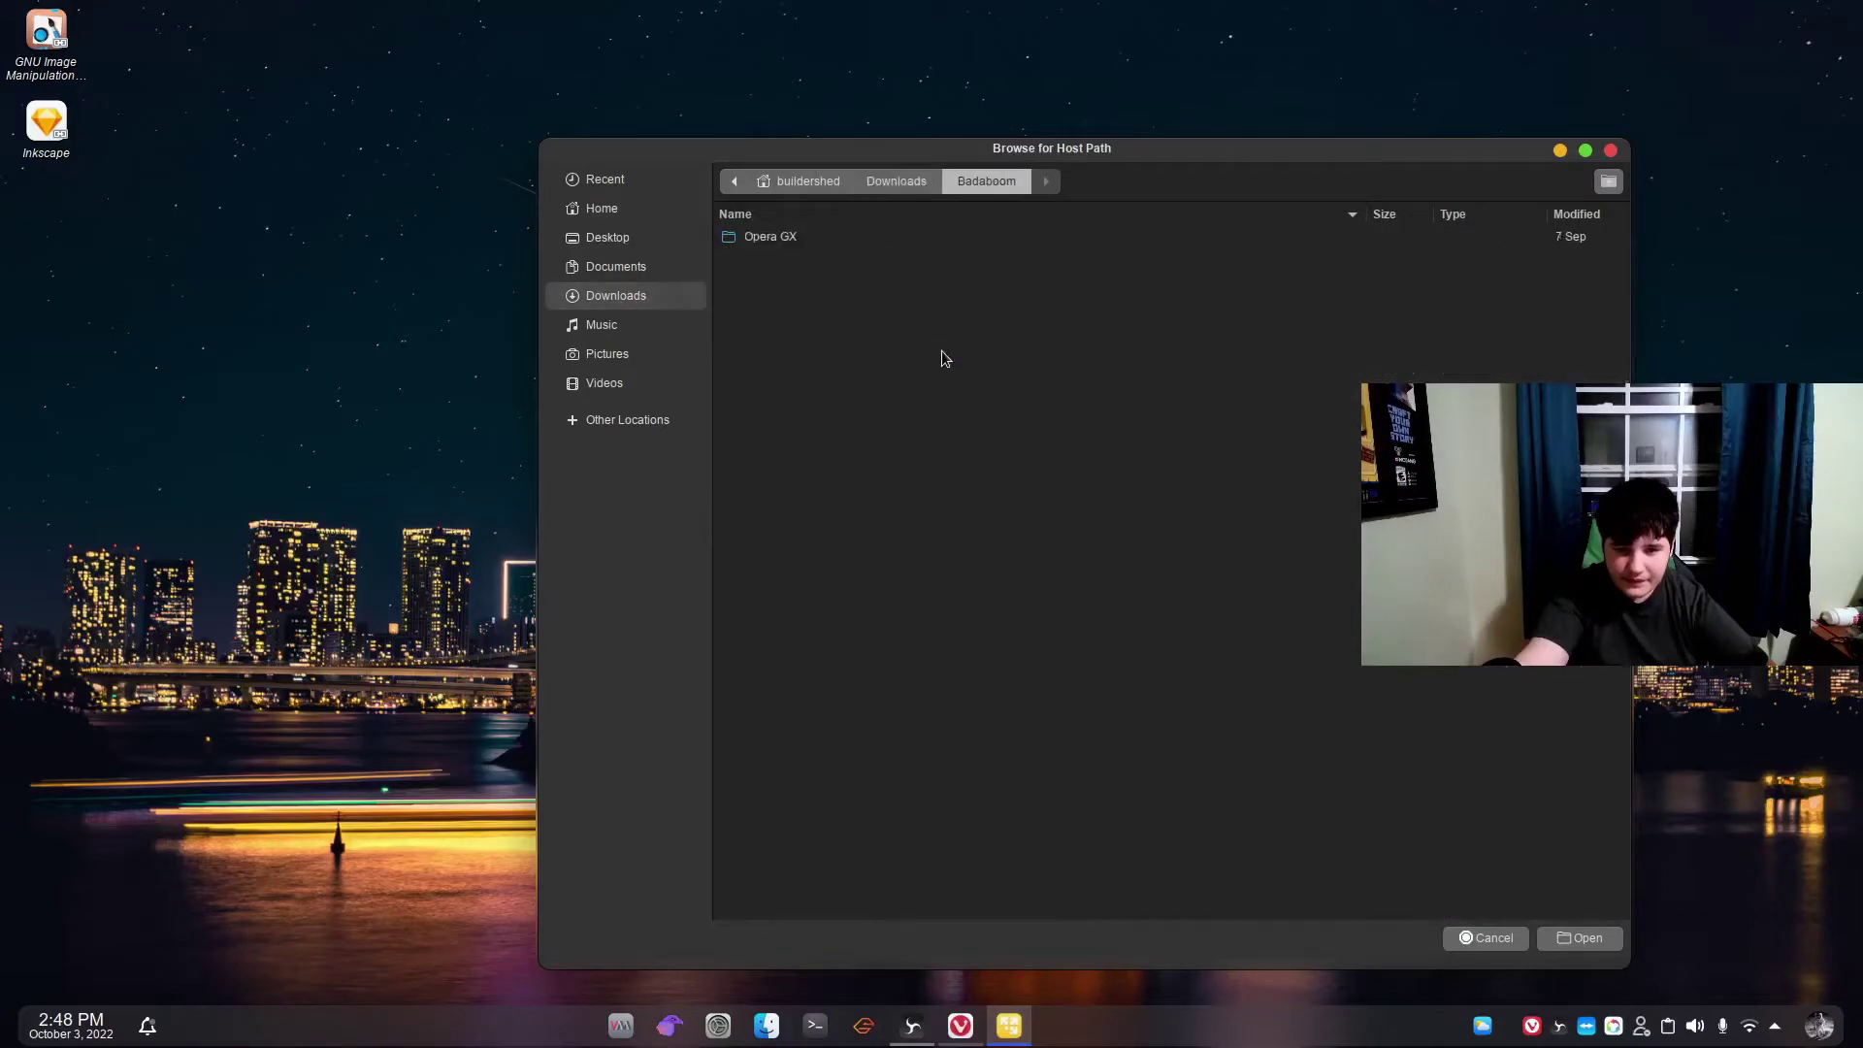
pyautogui.click(1581, 938)
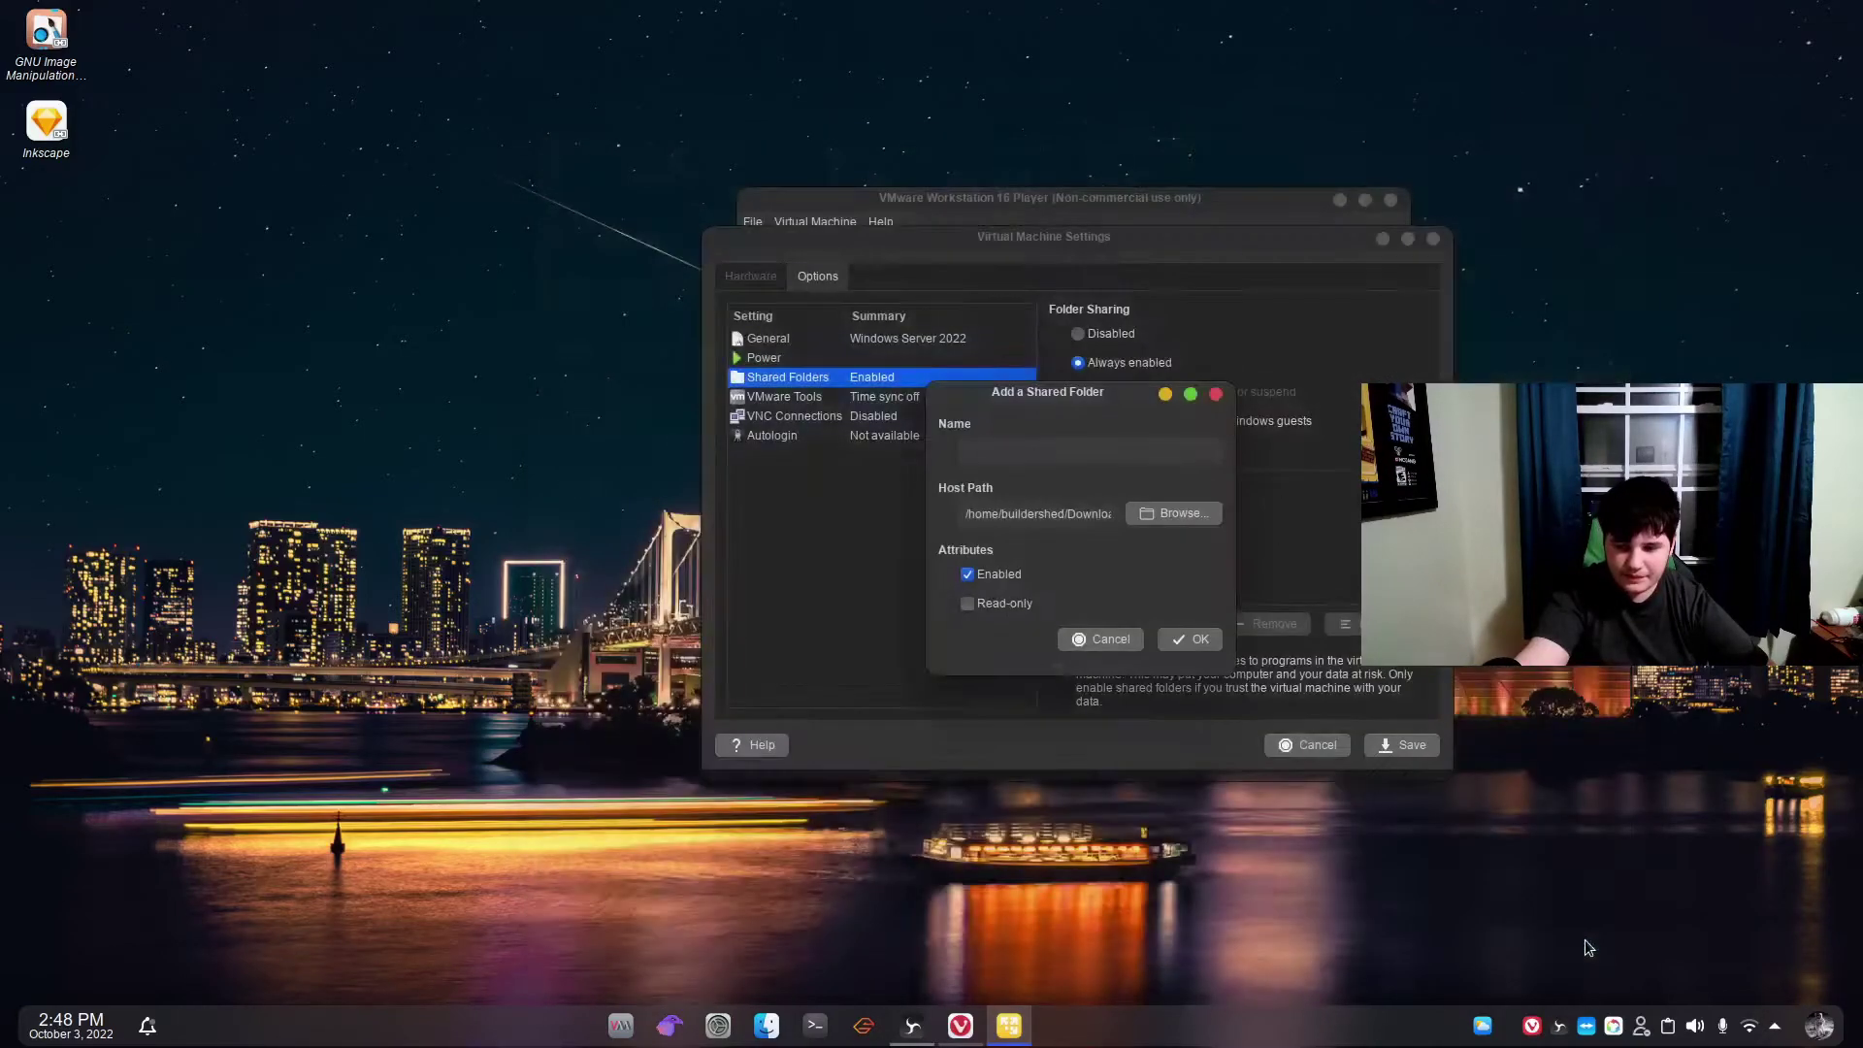
# Name the shared folder 'badaboom', add it, and save the VM settings.
pyautogui.click(1079, 449)
pyautogui.write('badaboom')
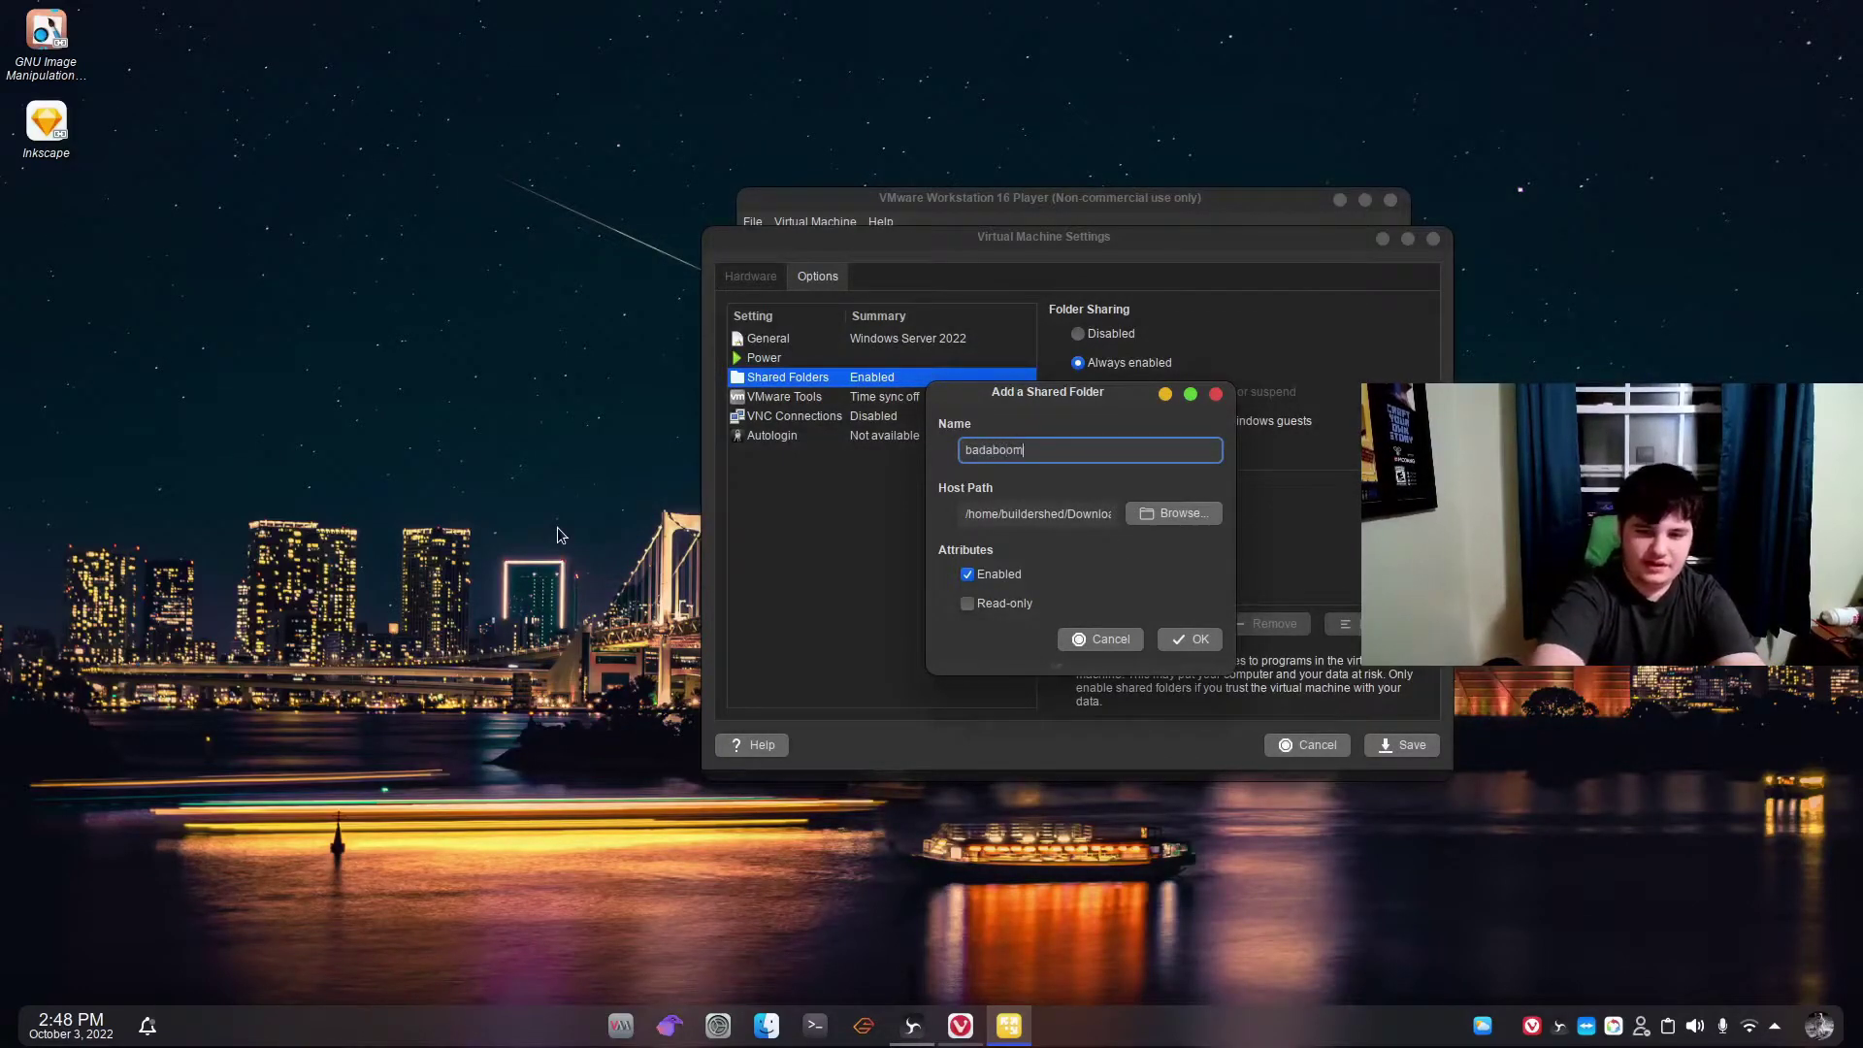
pyautogui.press('Return')
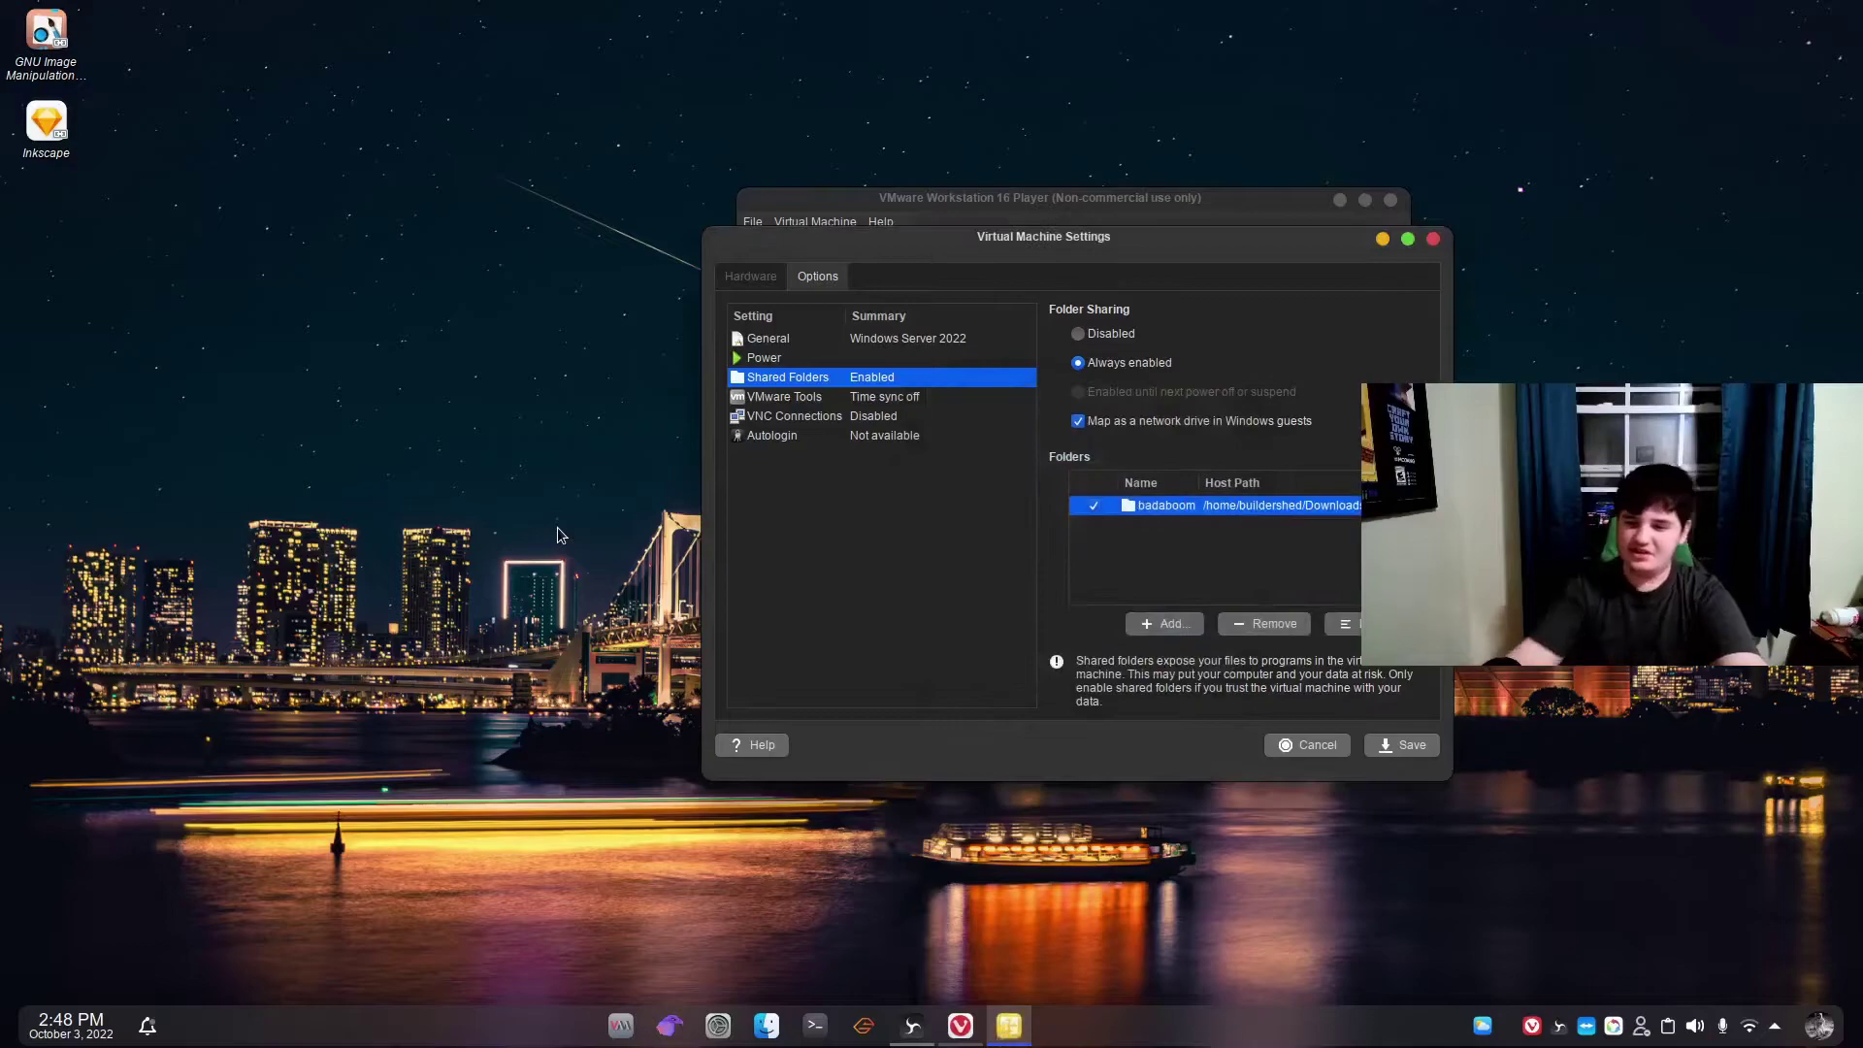
pyautogui.click(1403, 745)
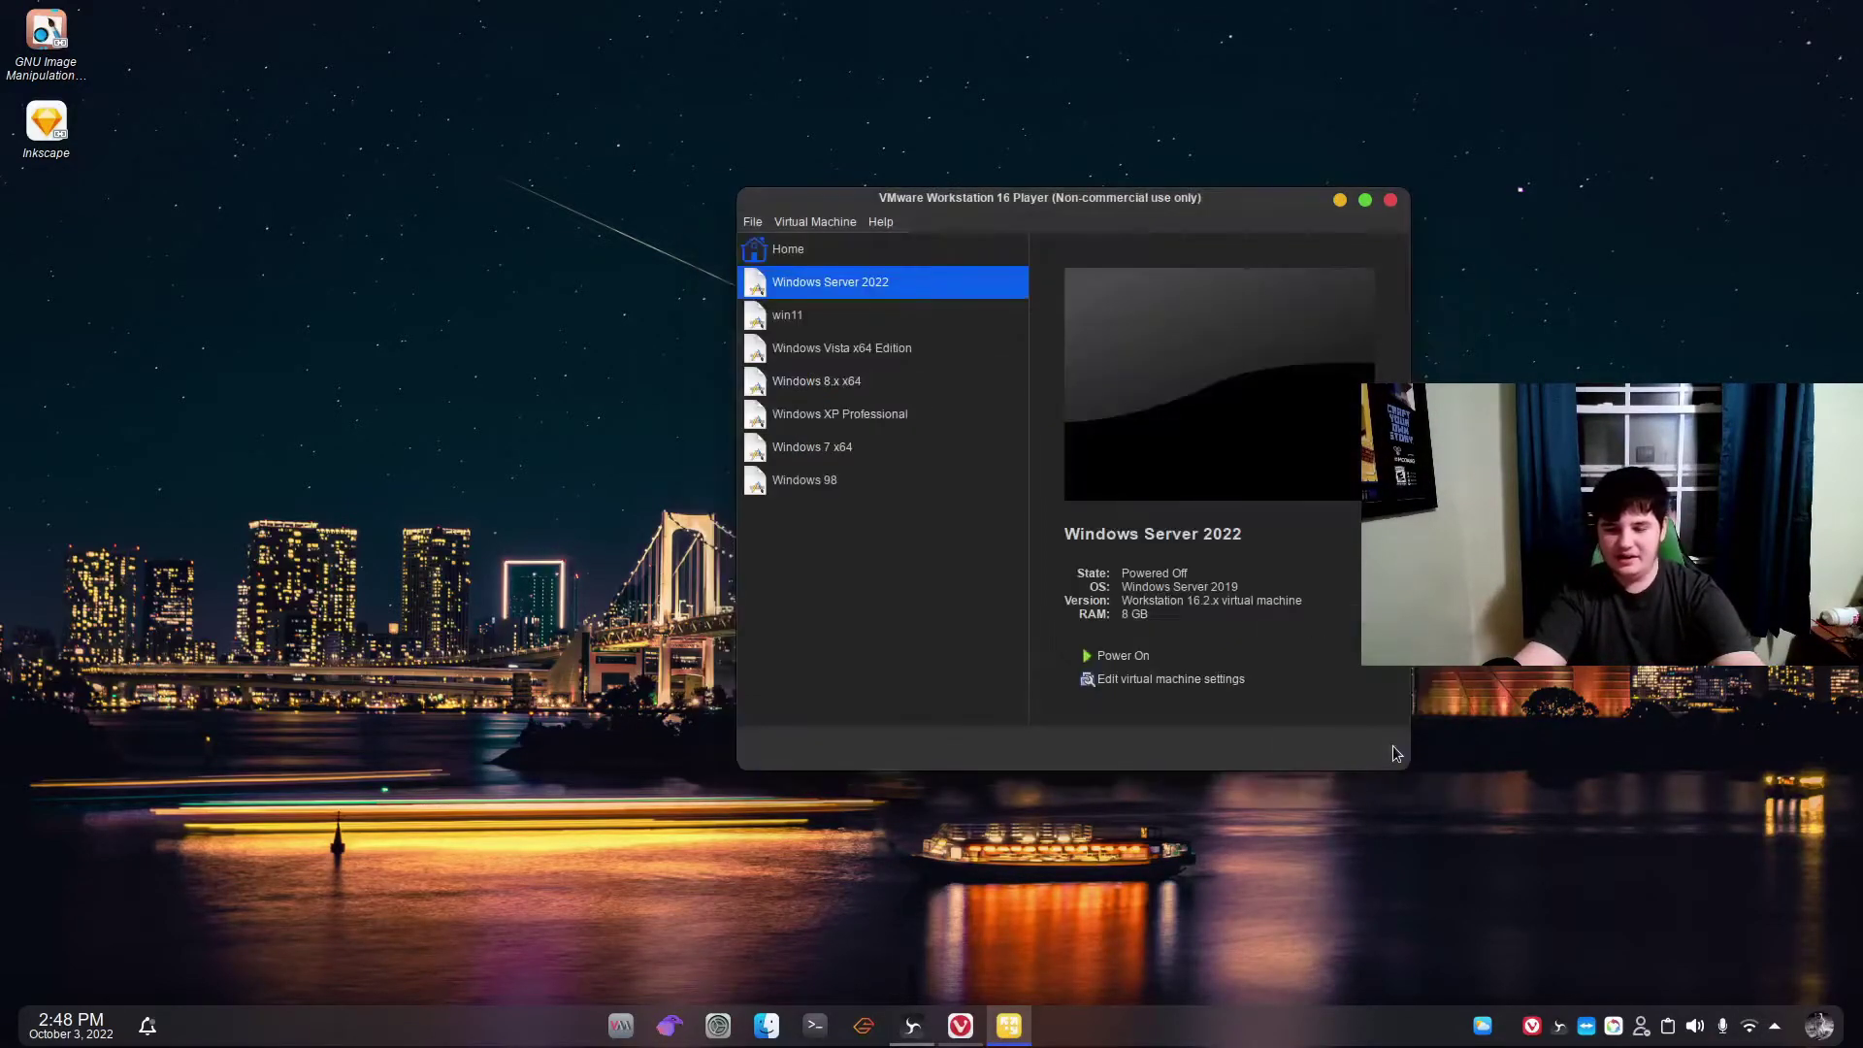
# Power on Windows Server 2022, dismiss both vmmon error dialogs, then relaunch and start the VM.
pyautogui.click(1123, 656)
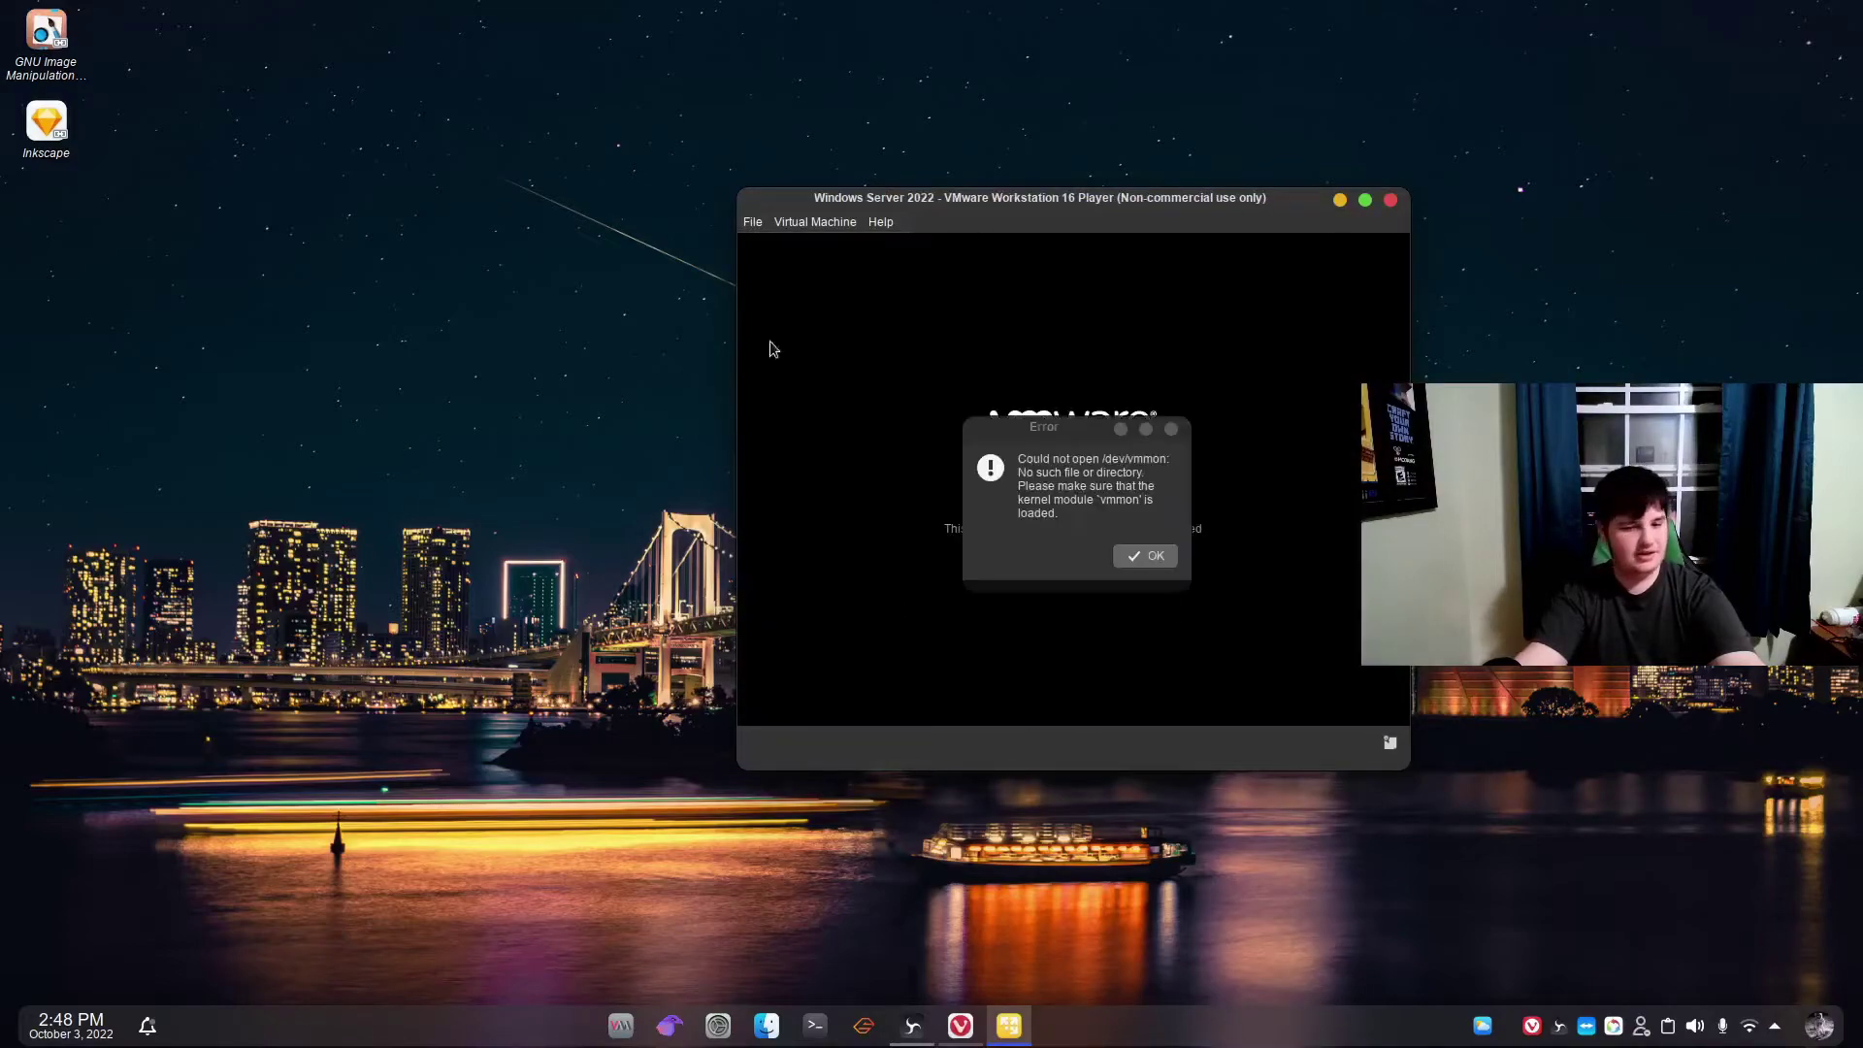
pyautogui.click(1128, 561)
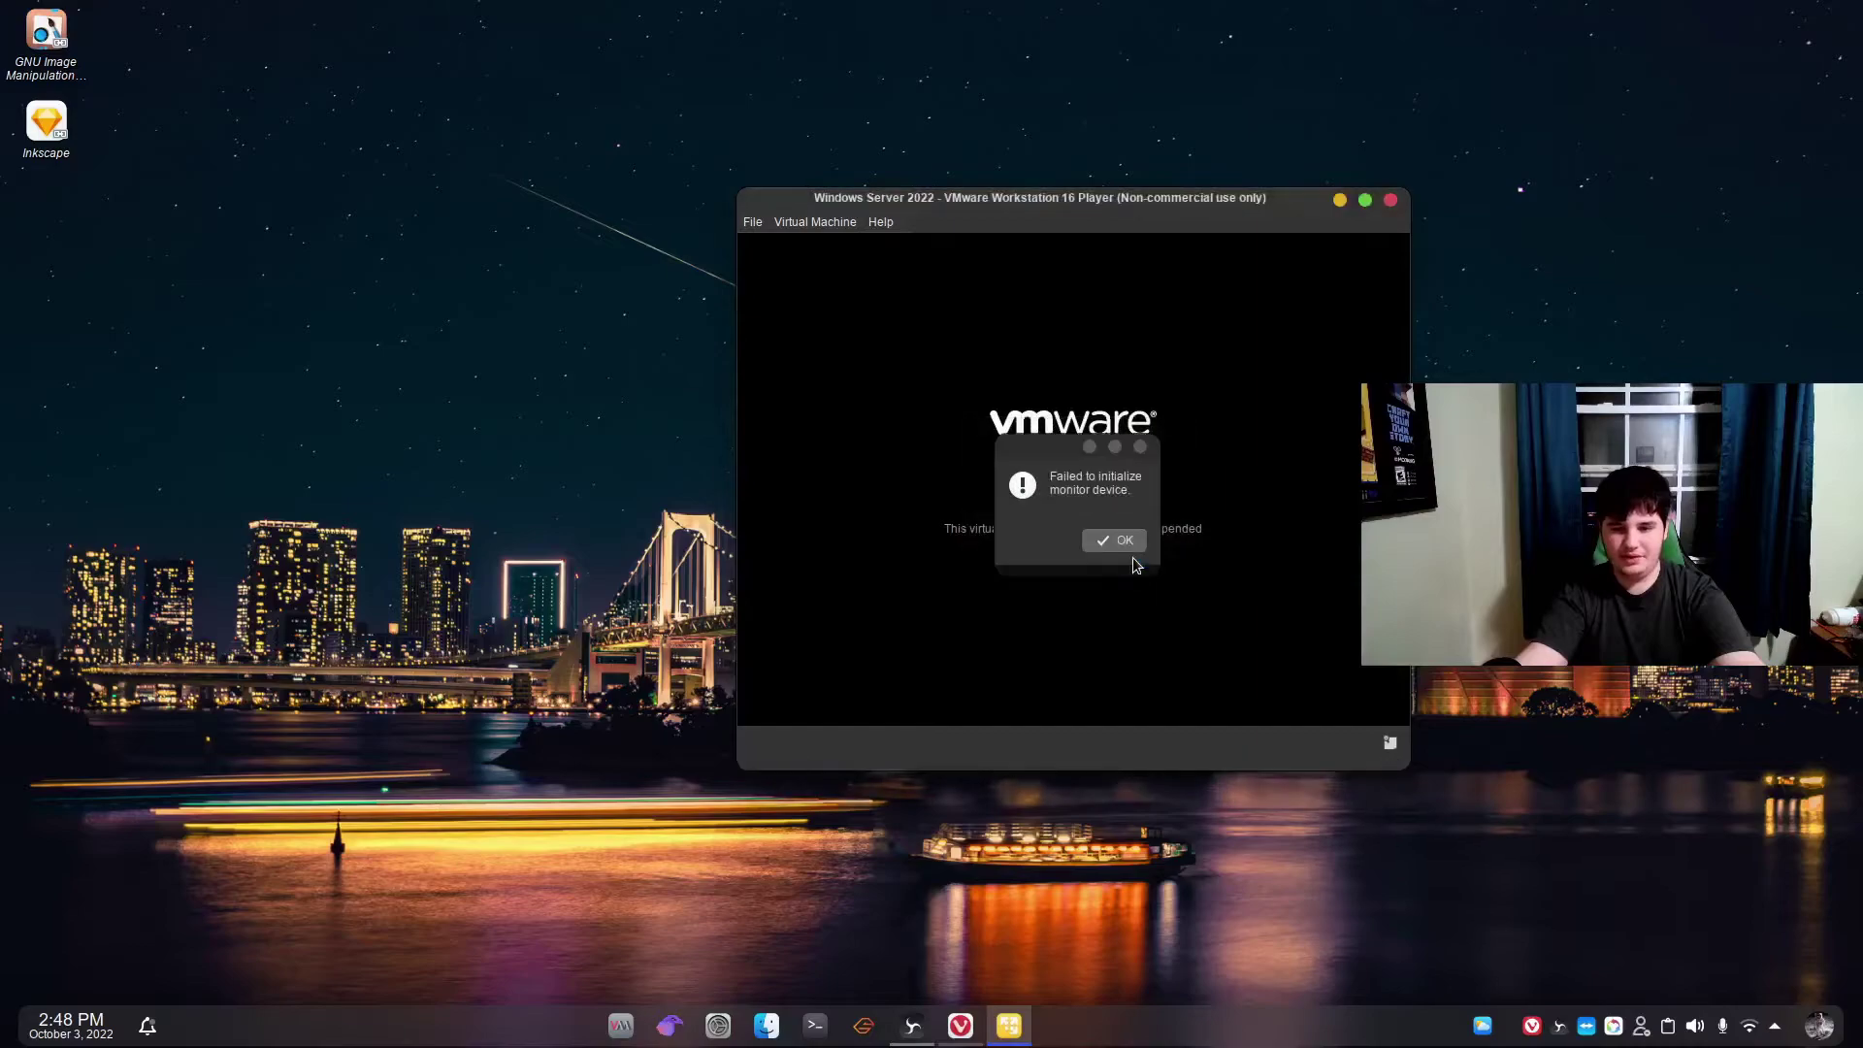
pyautogui.click(1113, 541)
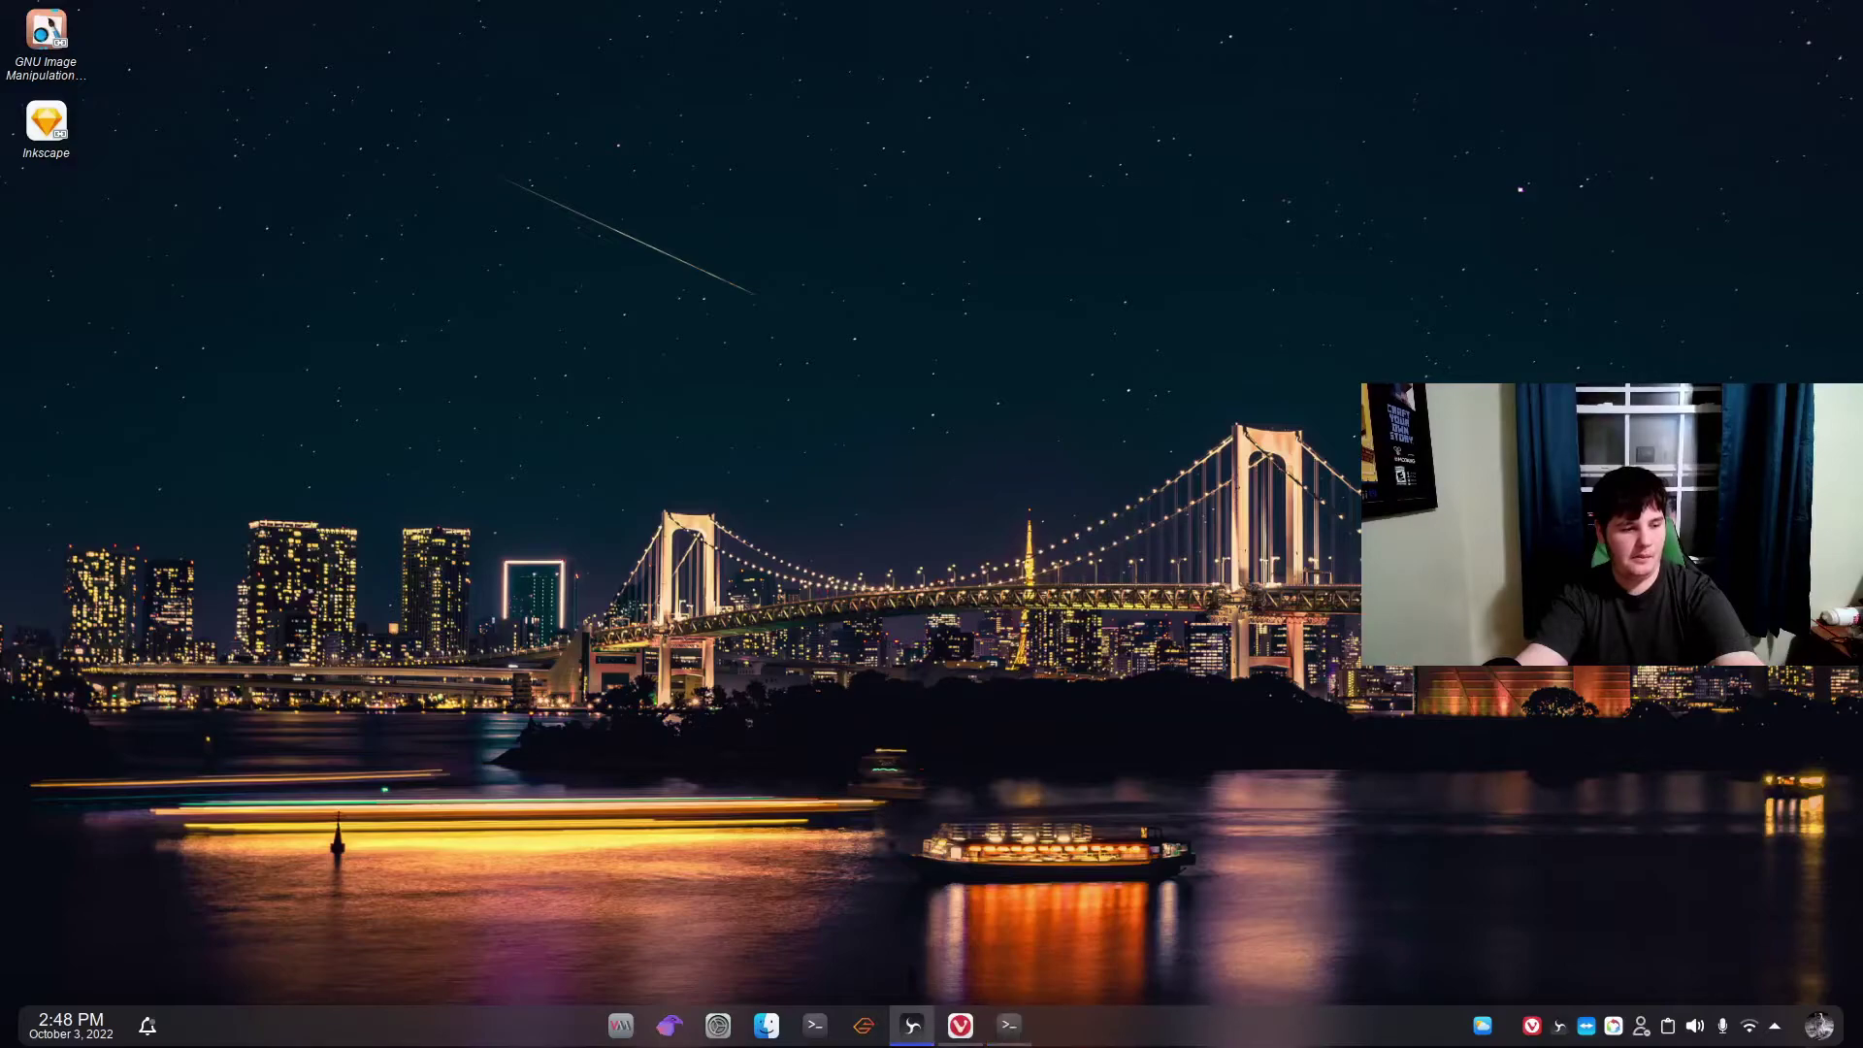
pyautogui.click(970, 713)
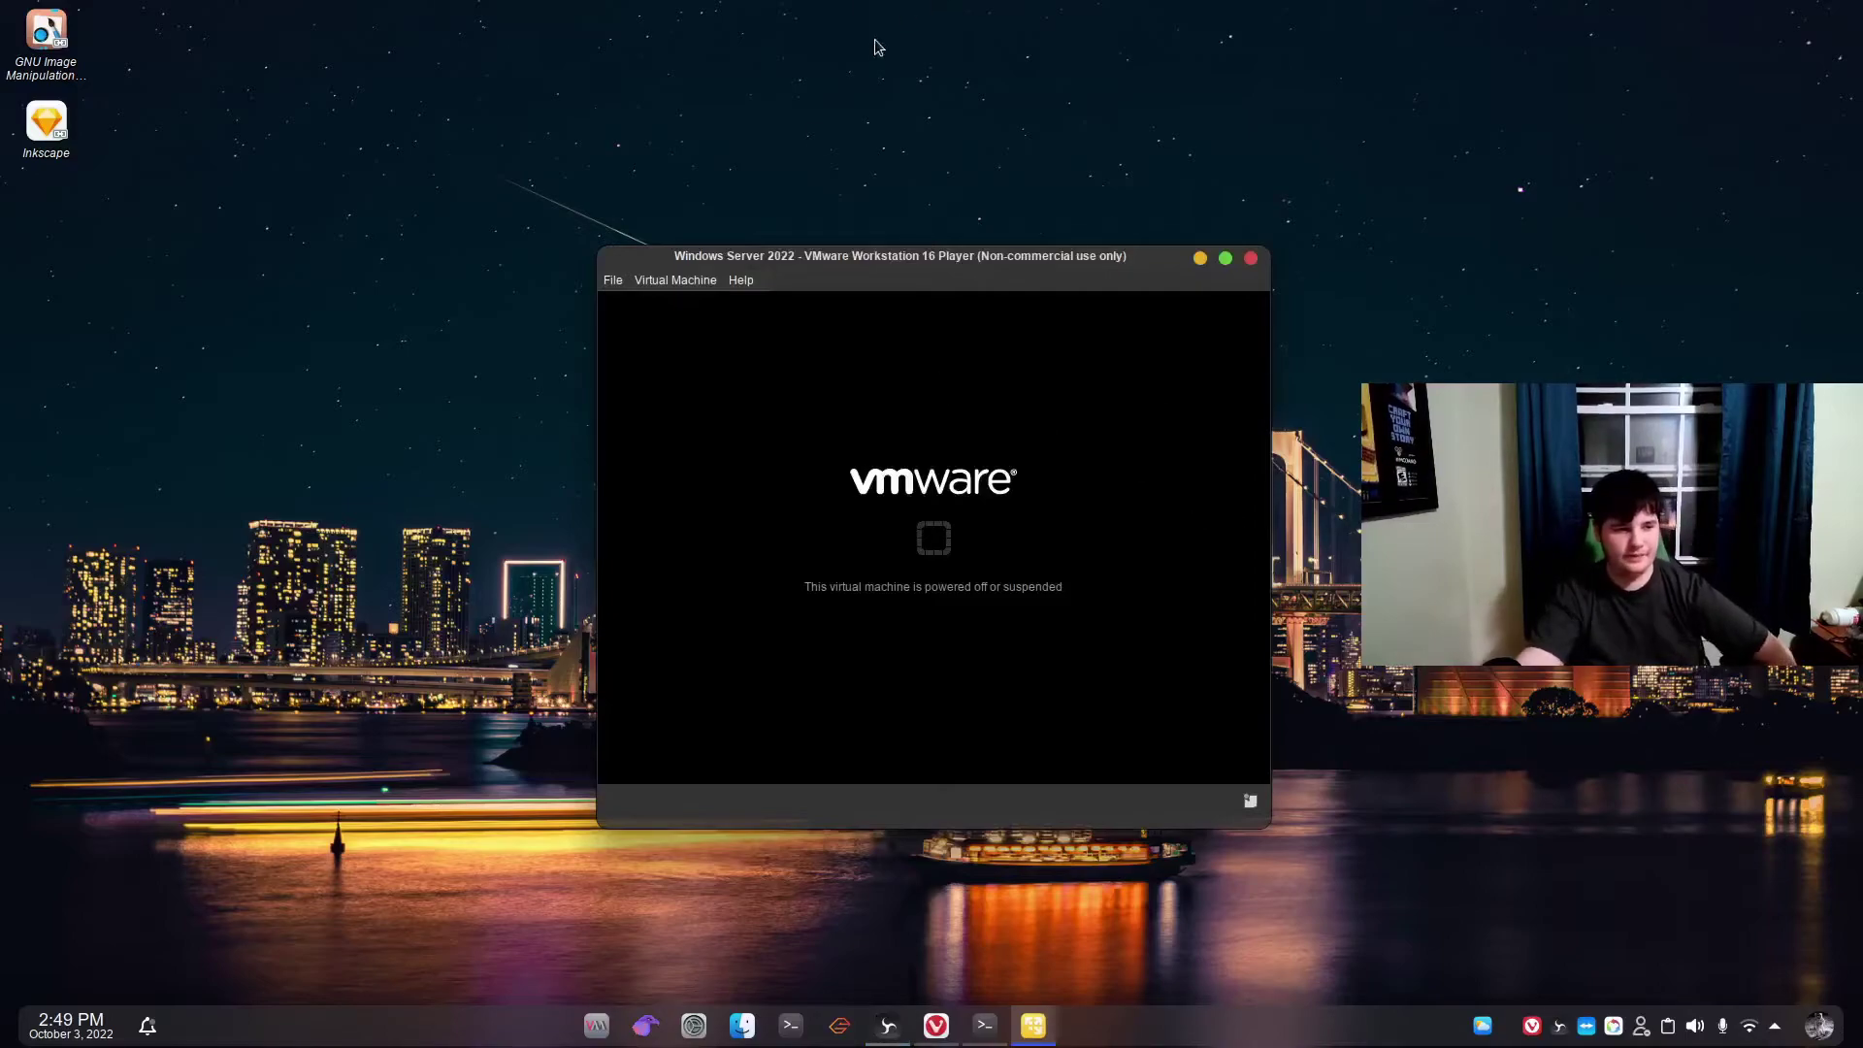
pyautogui.click(700, 284)
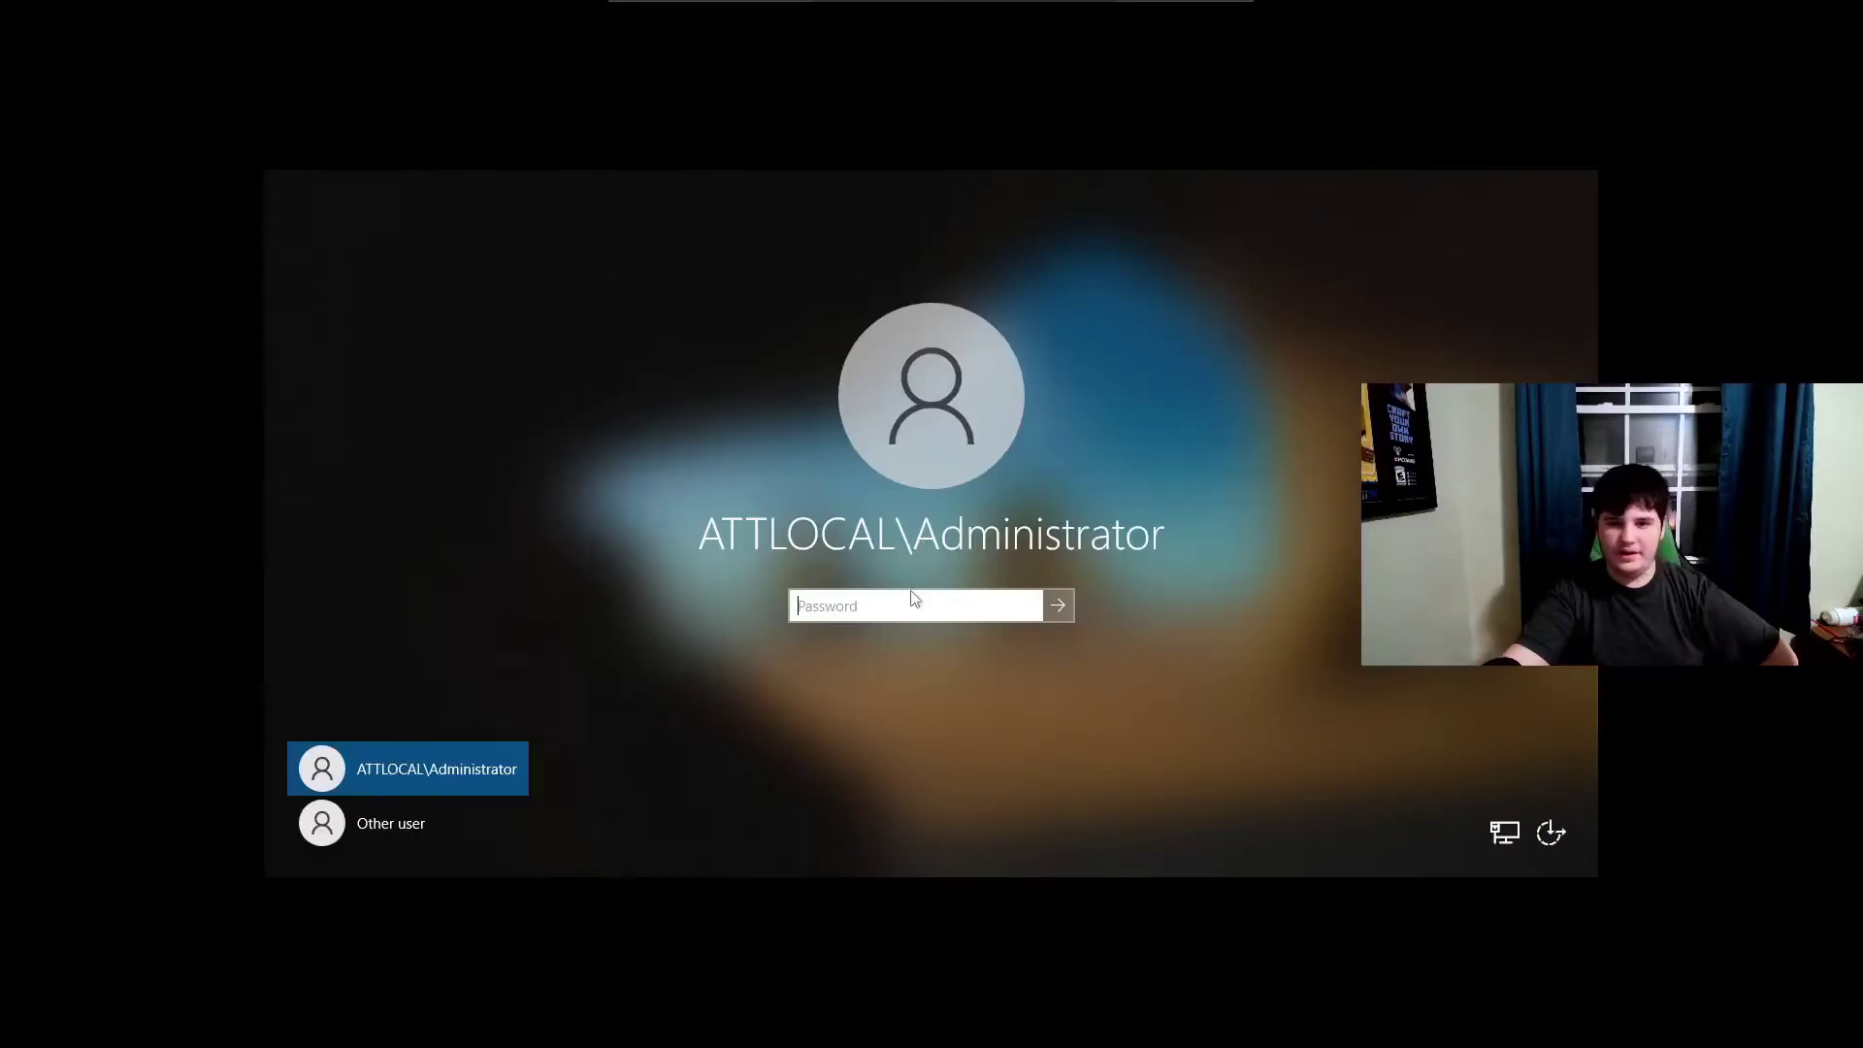
# Enter the Administrator password, correcting the mistyped attempts, and sign in to Windows Server 2022.
pyautogui.click(908, 604)
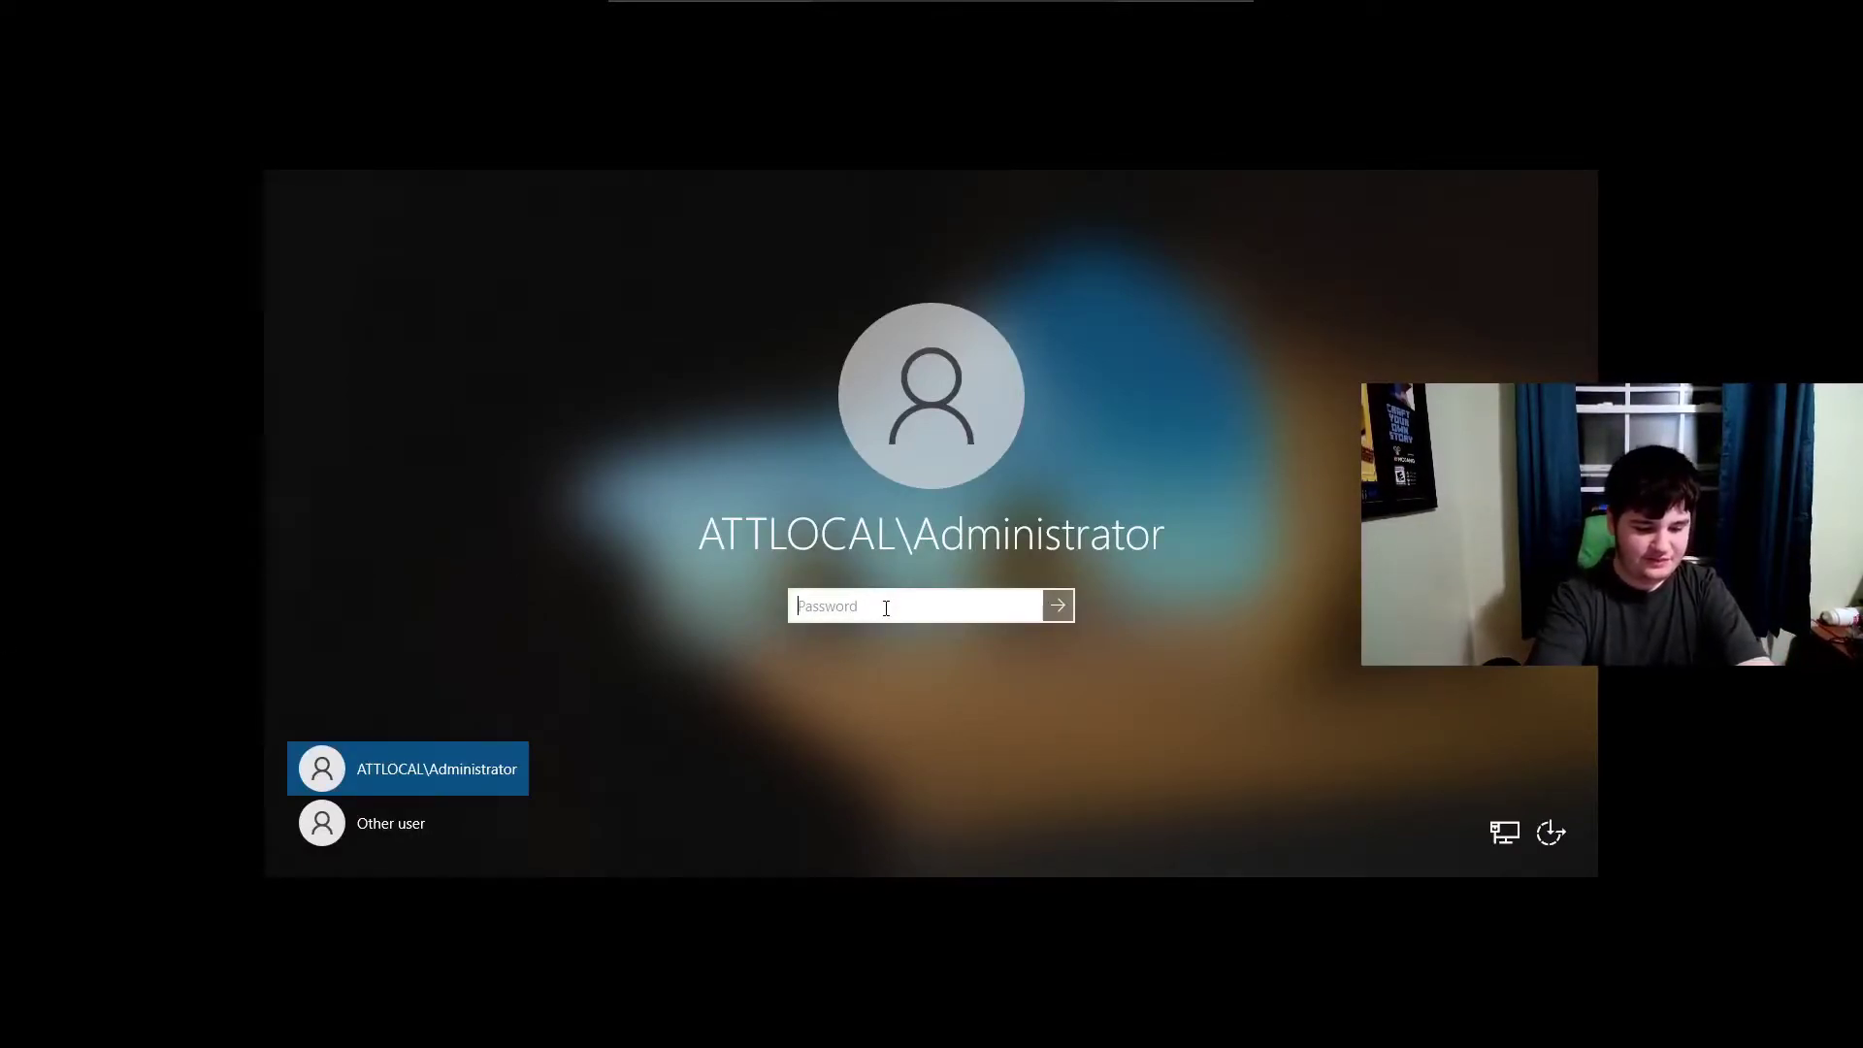
pyautogui.write('•••••••••')
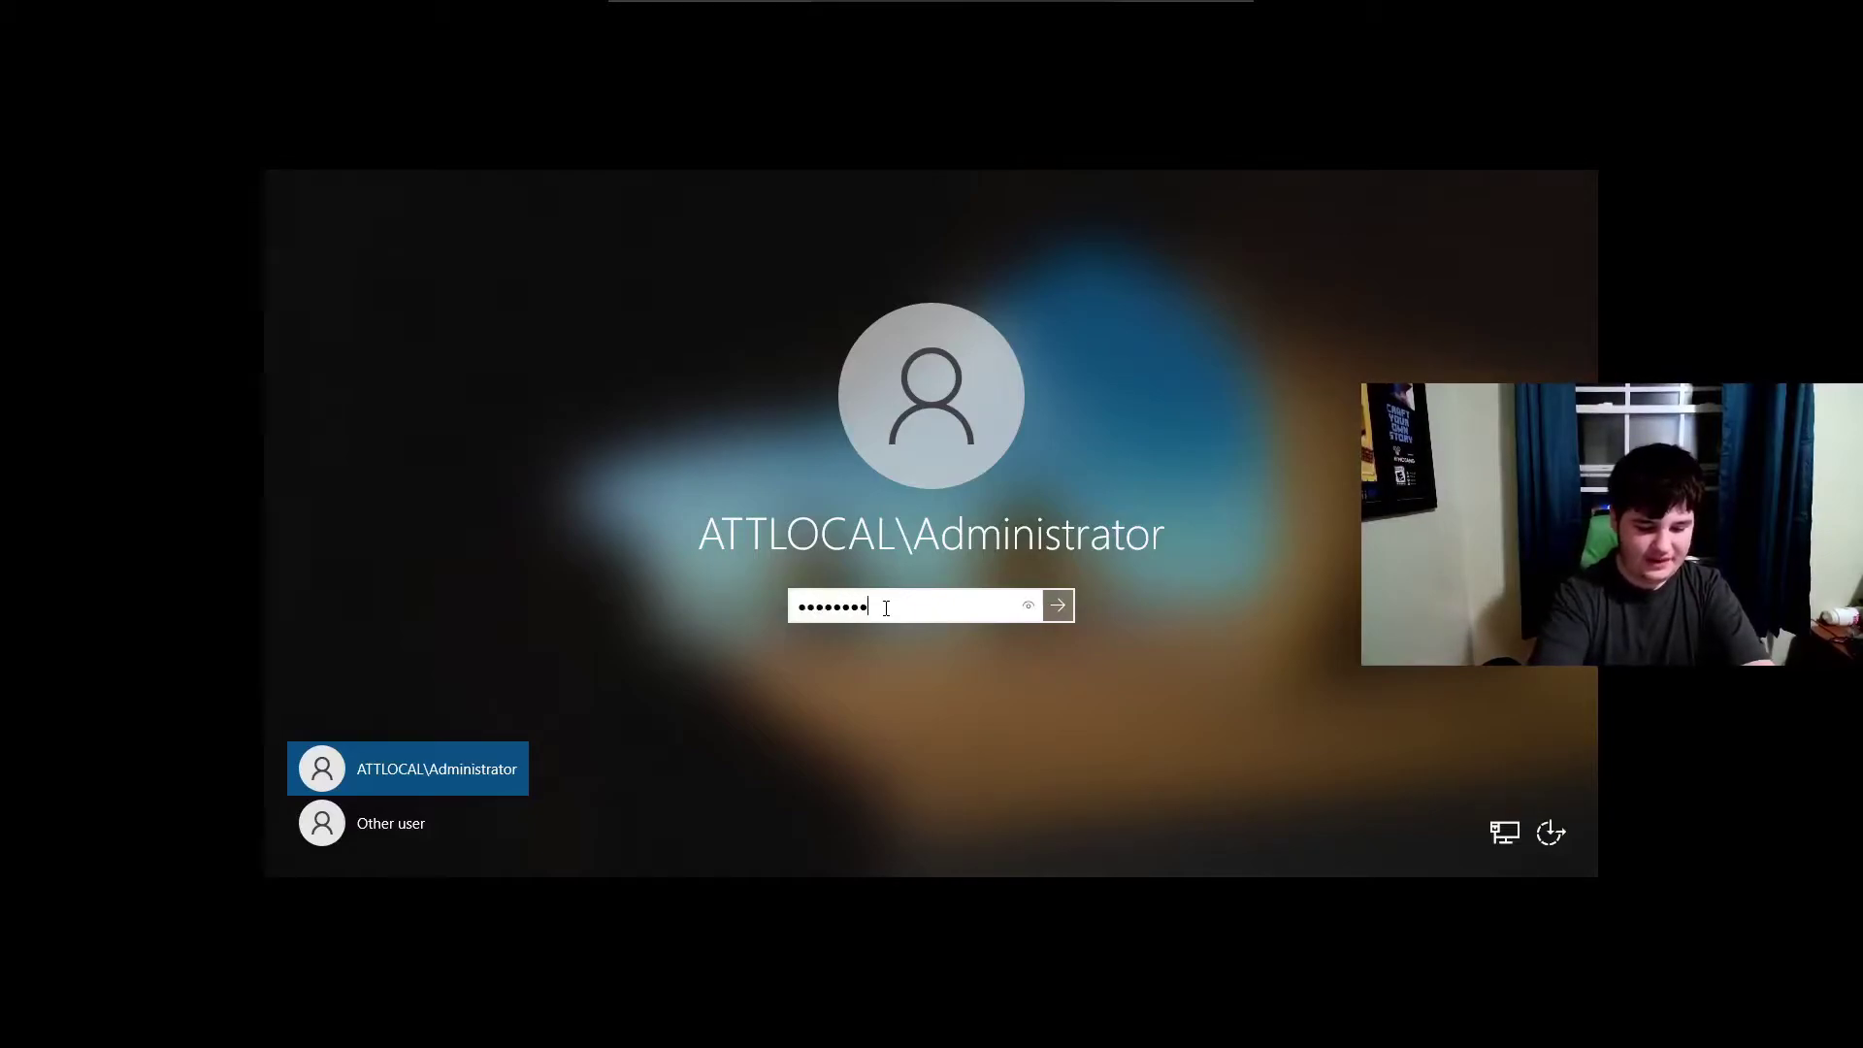
pyautogui.write('•')
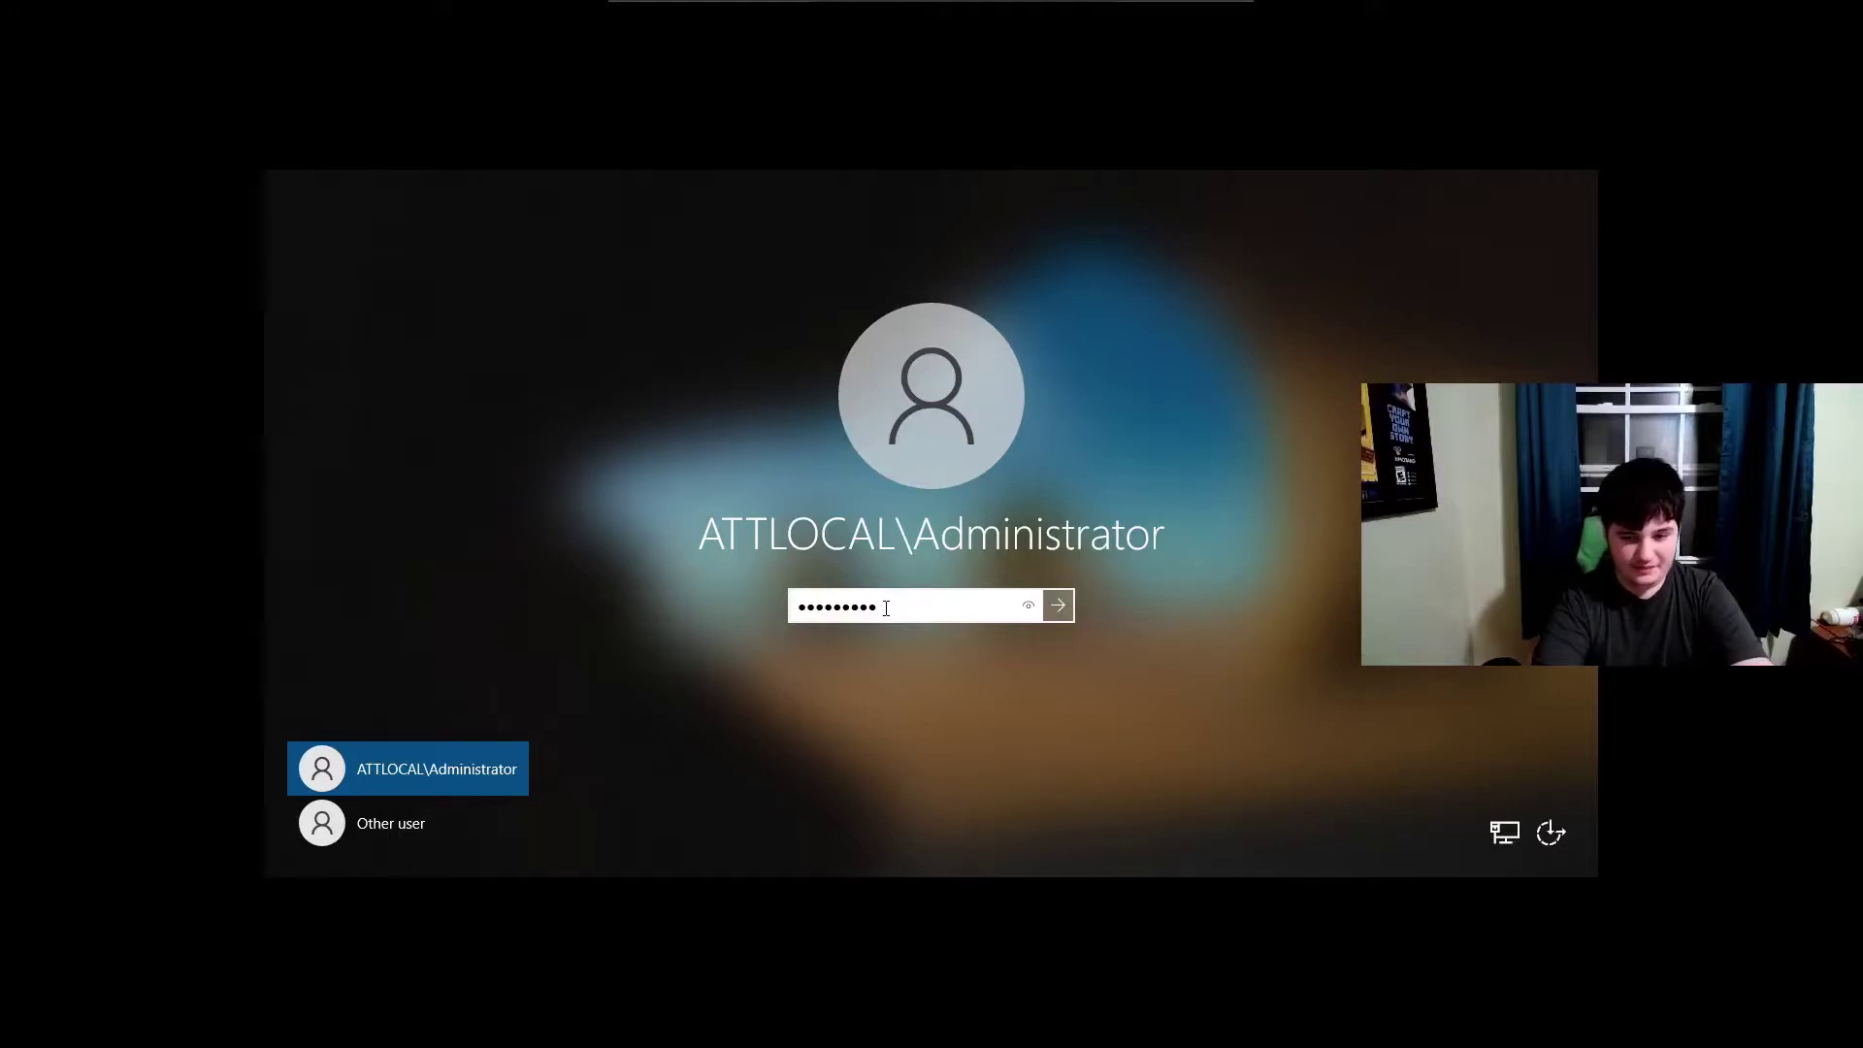
pyautogui.doubleClick(885, 608)
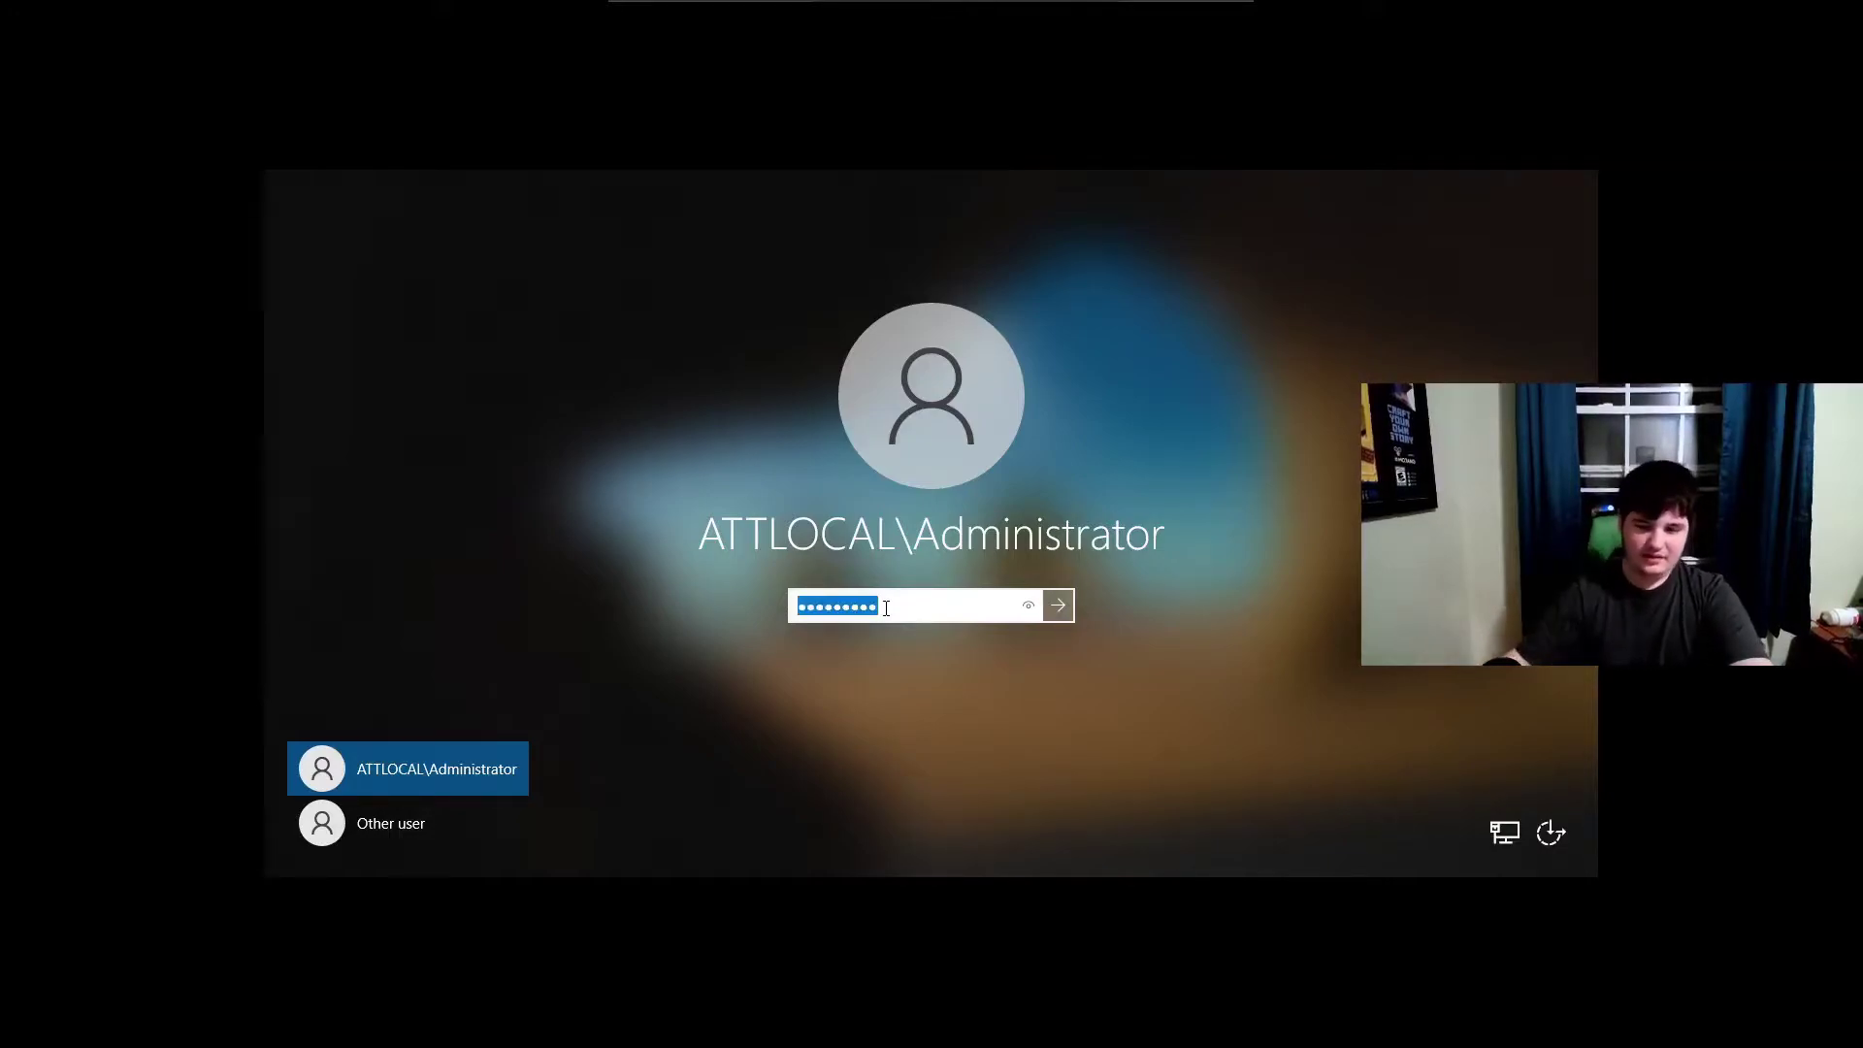
pyautogui.click(886, 608)
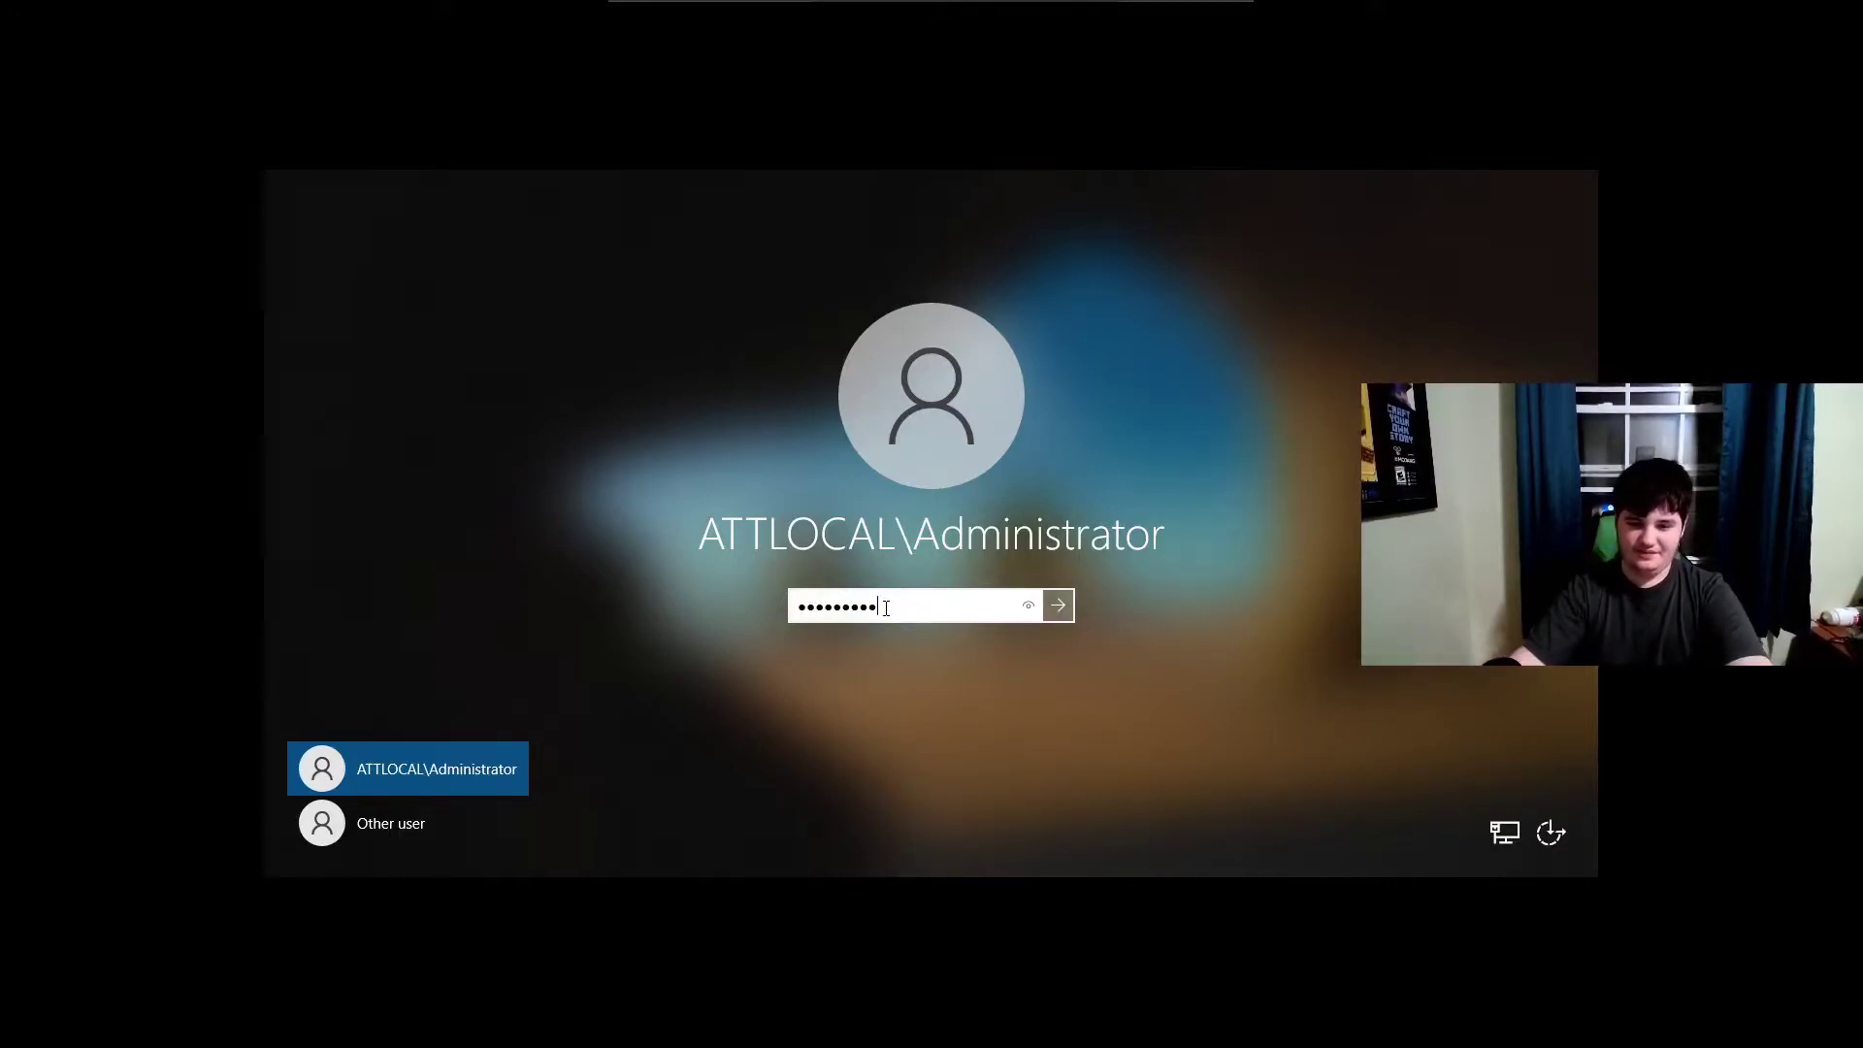
pyautogui.doubleClick(886, 608)
pyautogui.write('••')
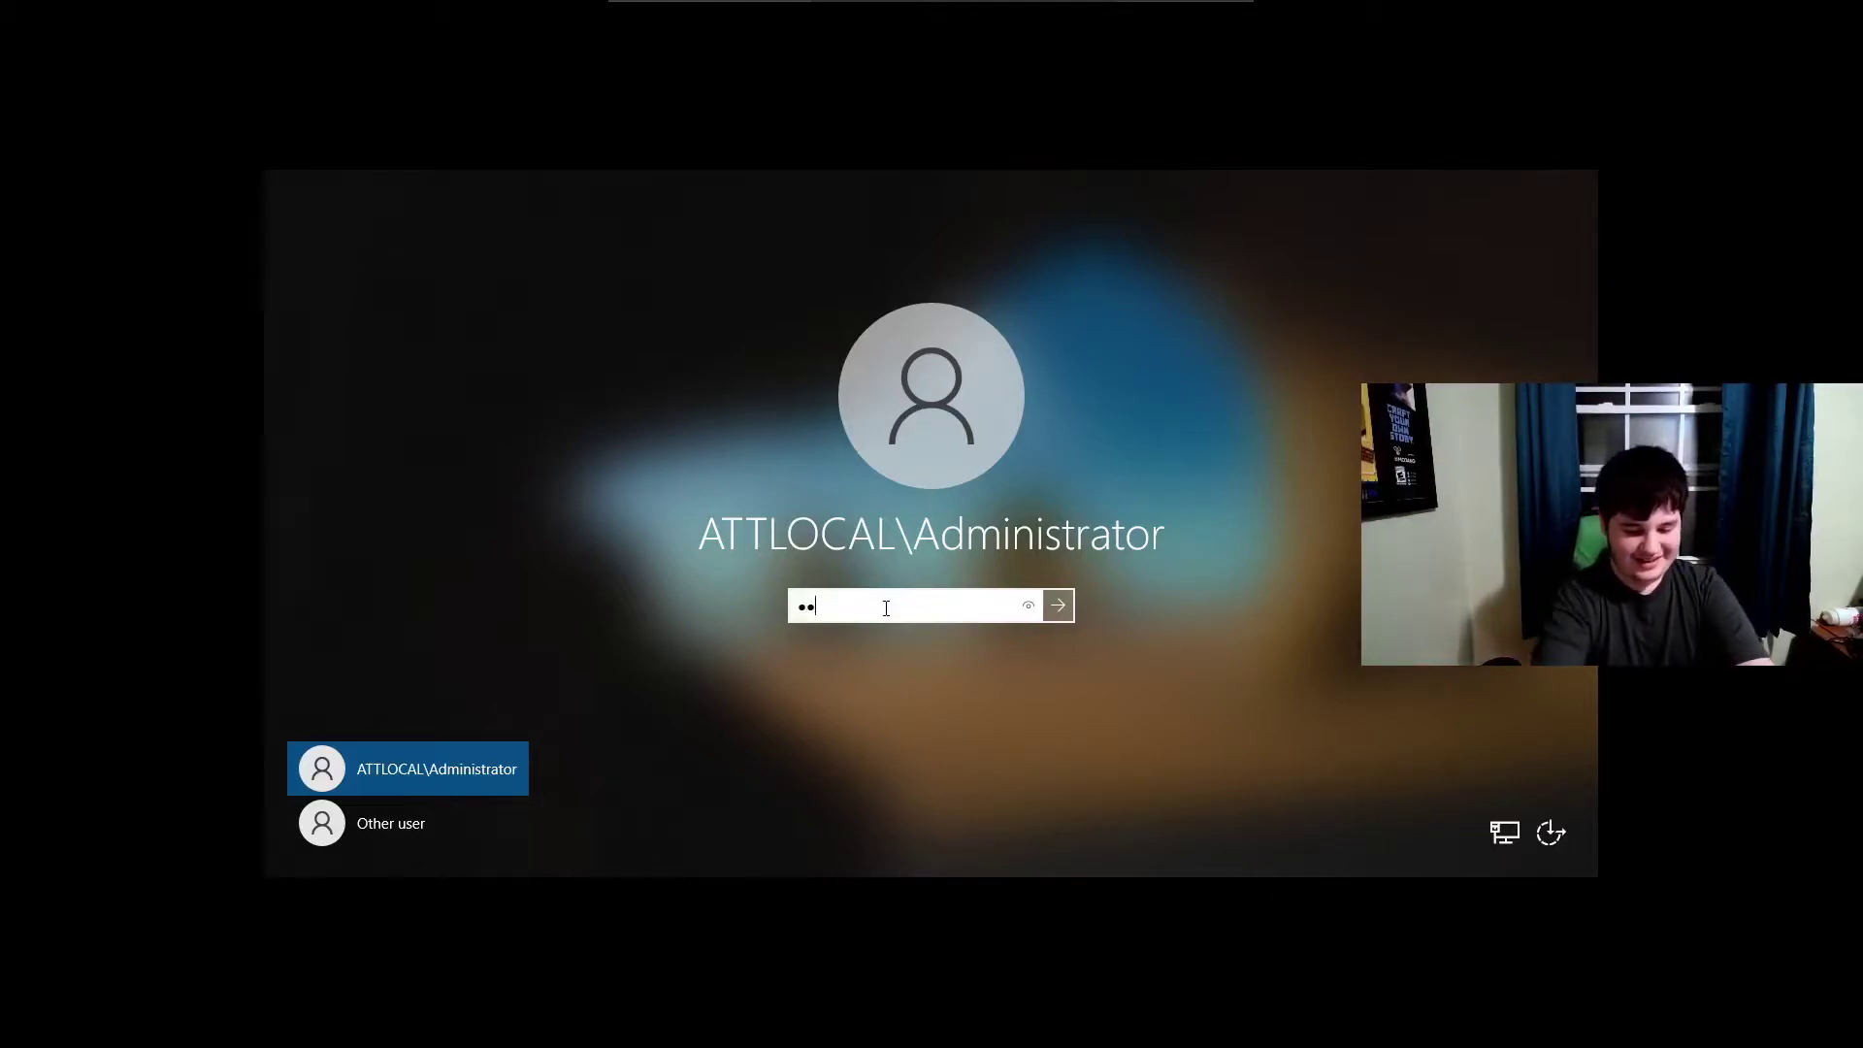
pyautogui.write('•••')
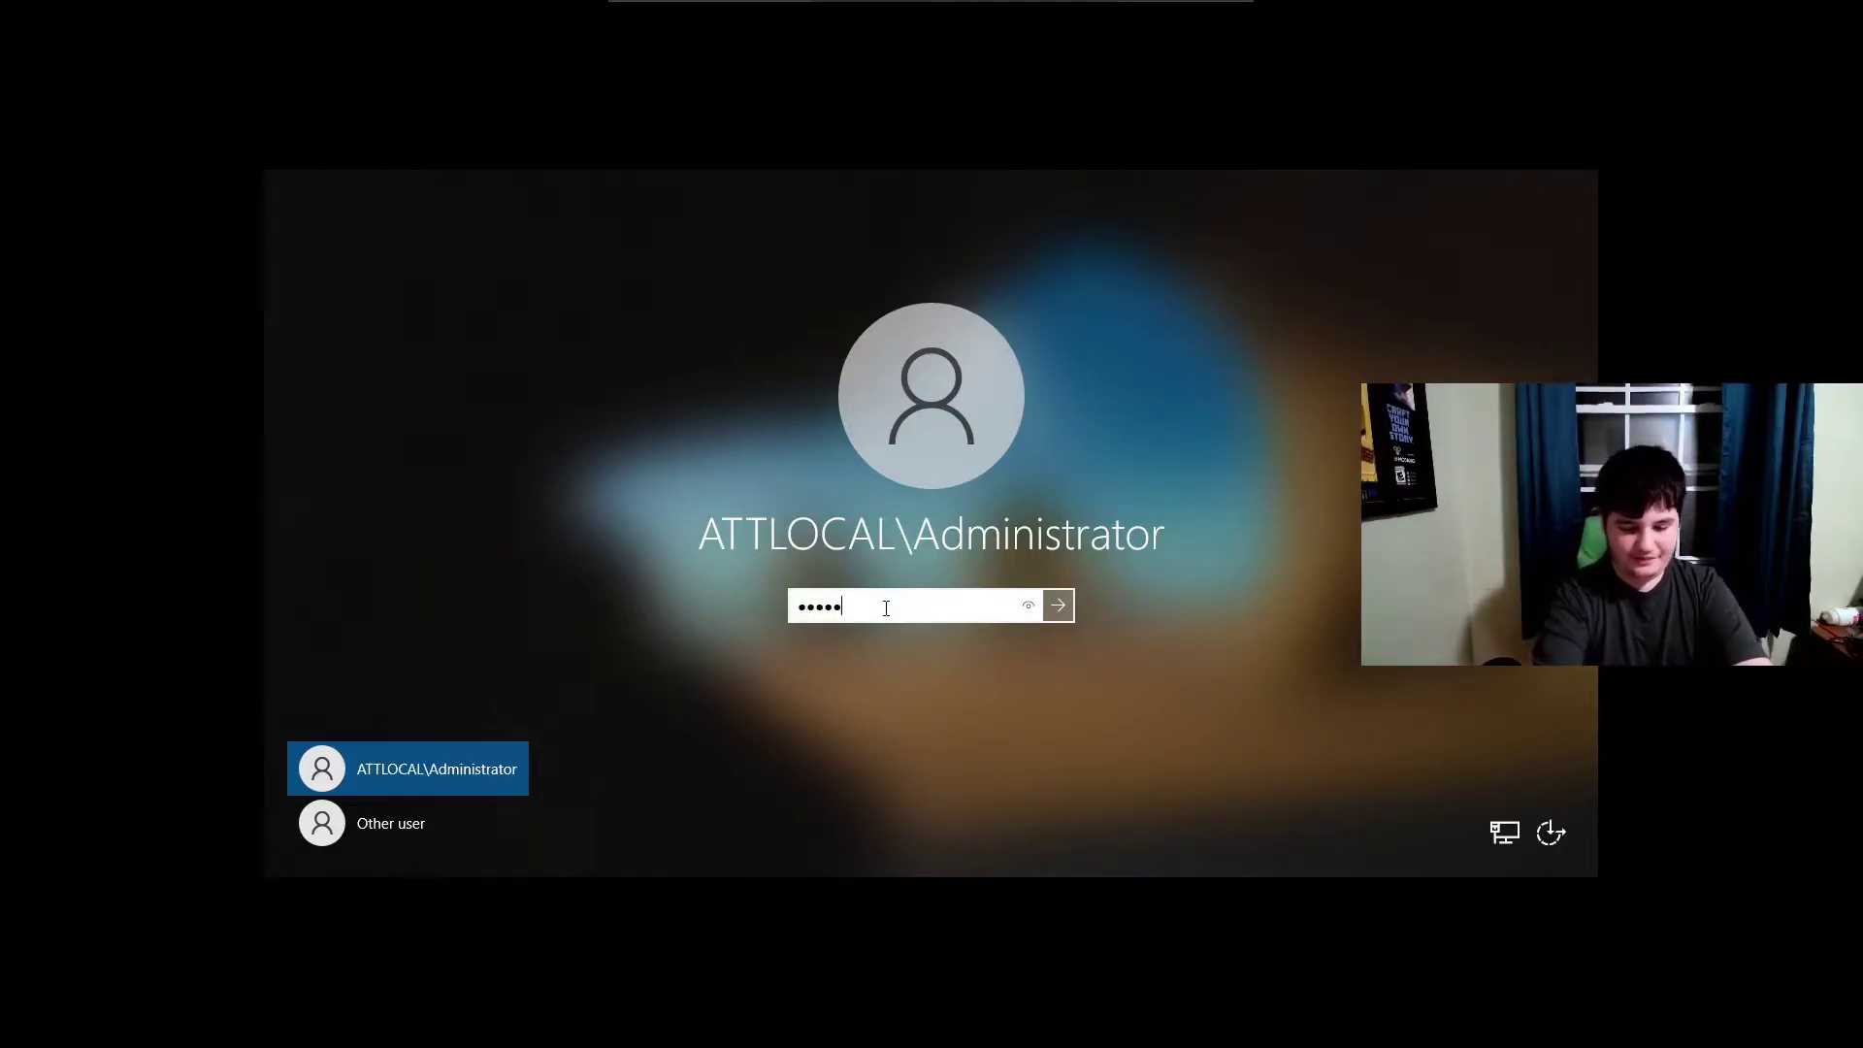
pyautogui.doubleClick(886, 608)
pyautogui.press('BackSpace')
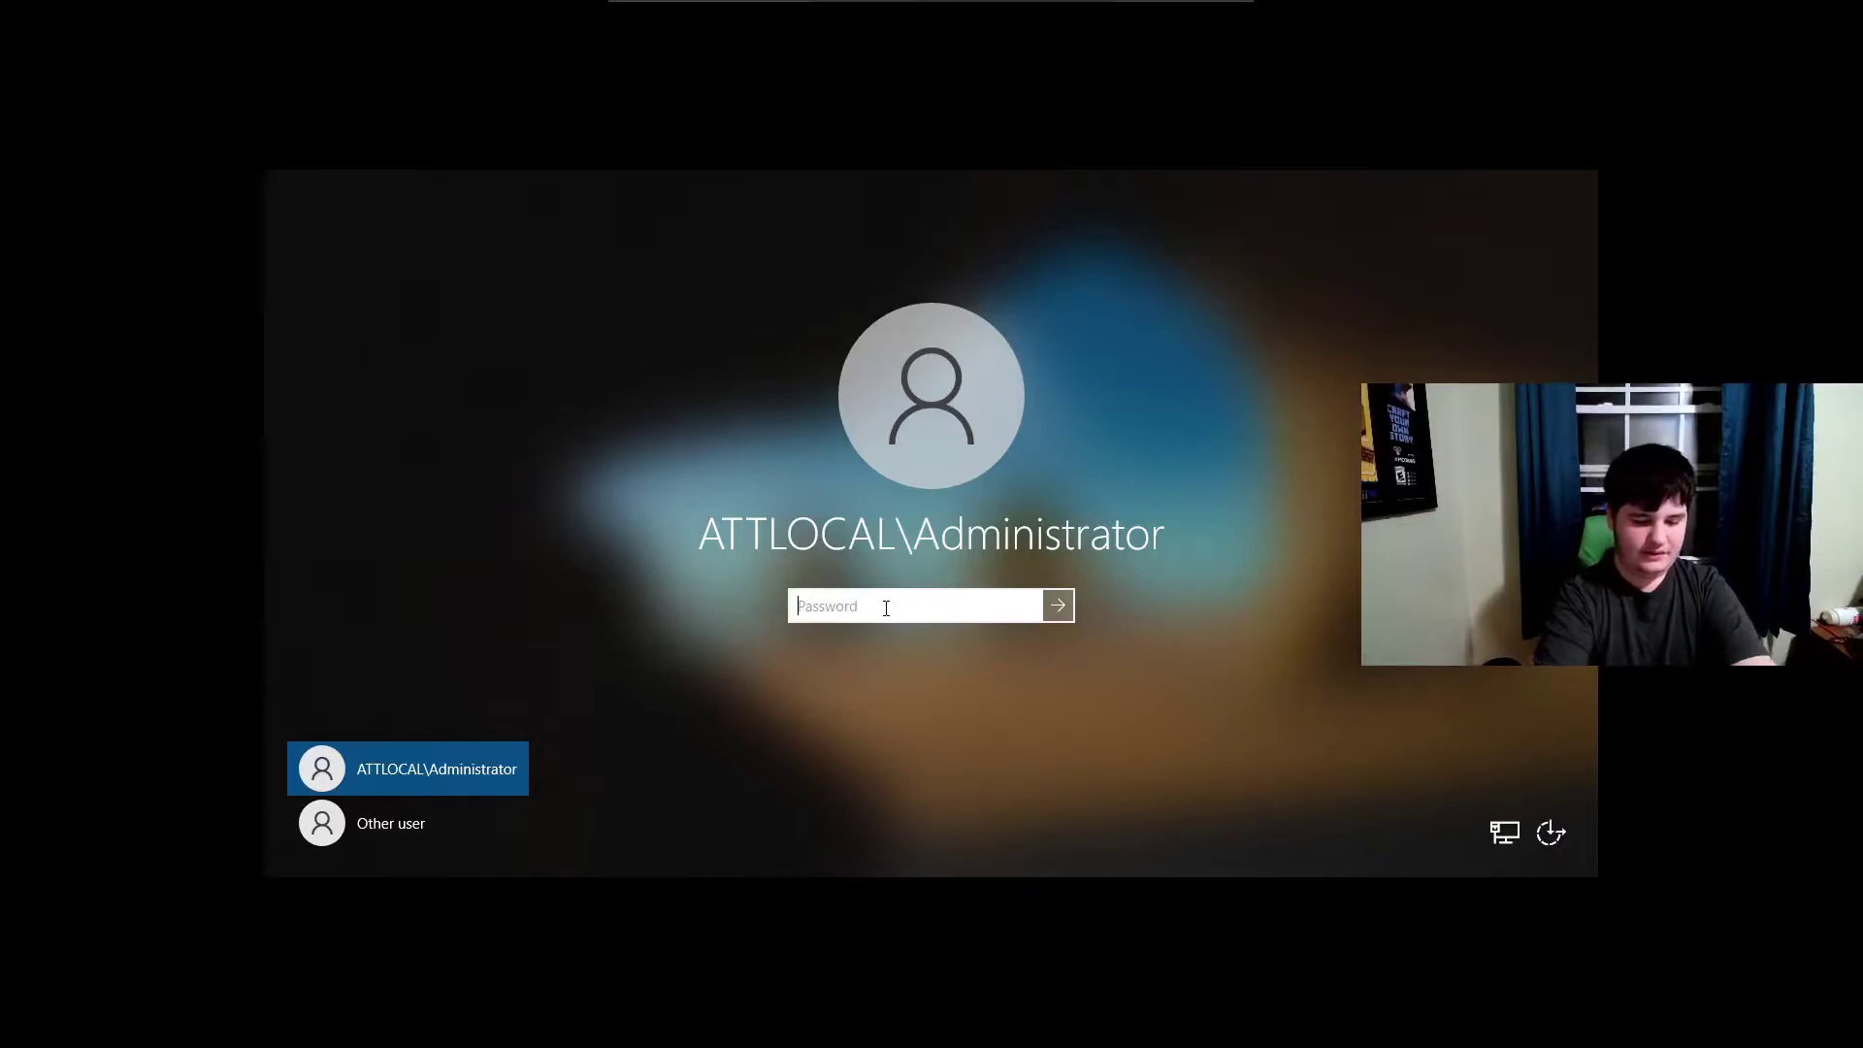
pyautogui.write('••')
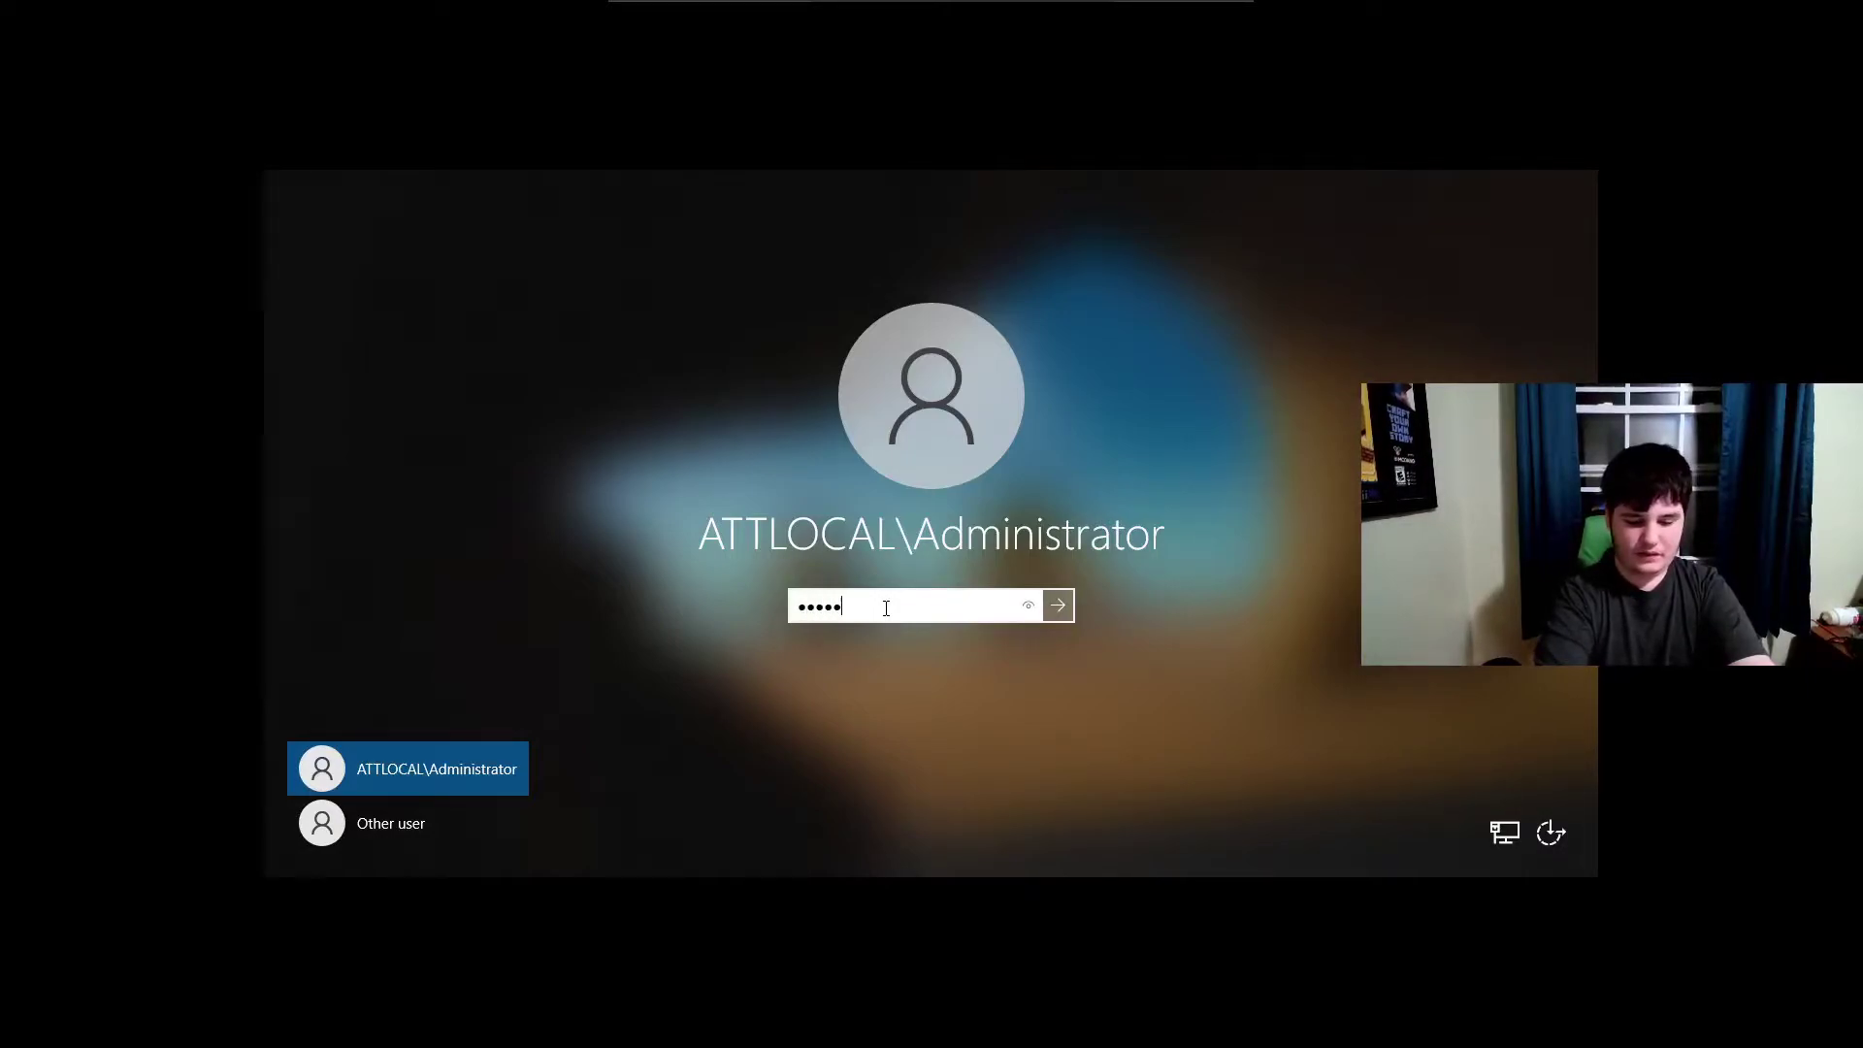
pyautogui.write('••••••••••')
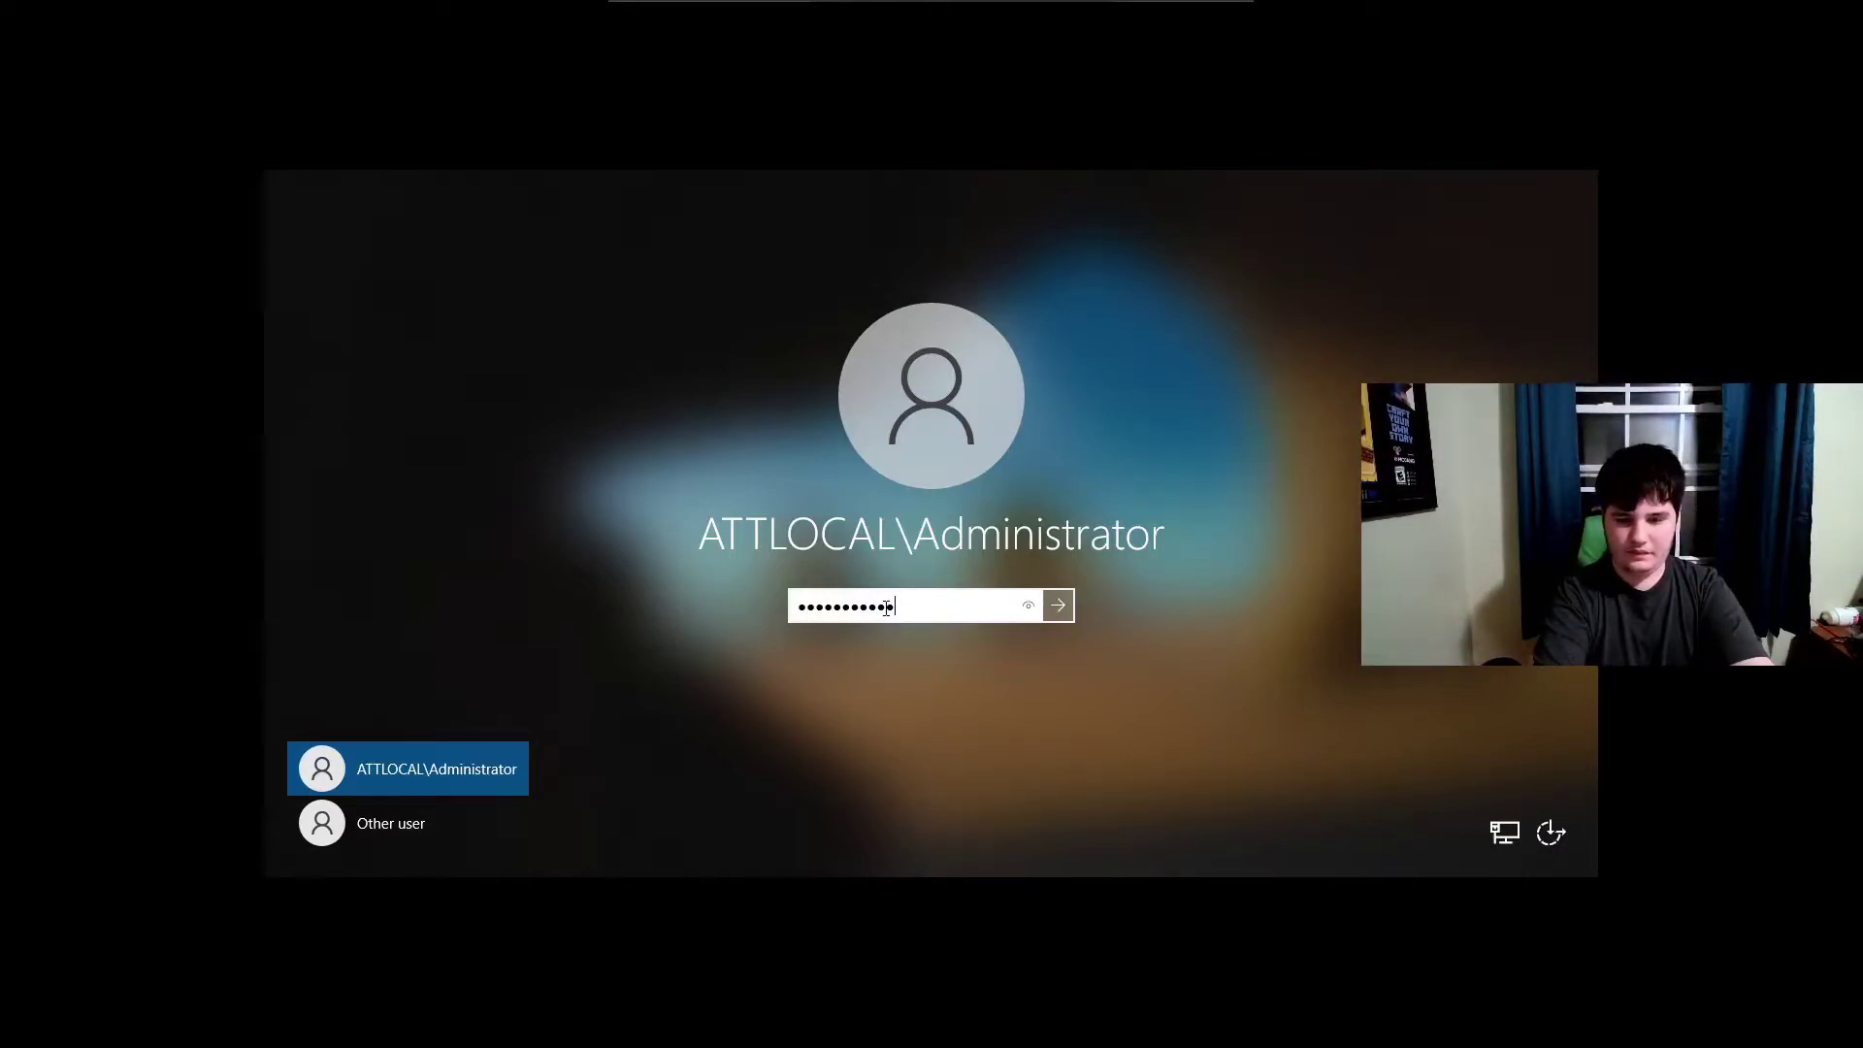
pyautogui.press('Return')
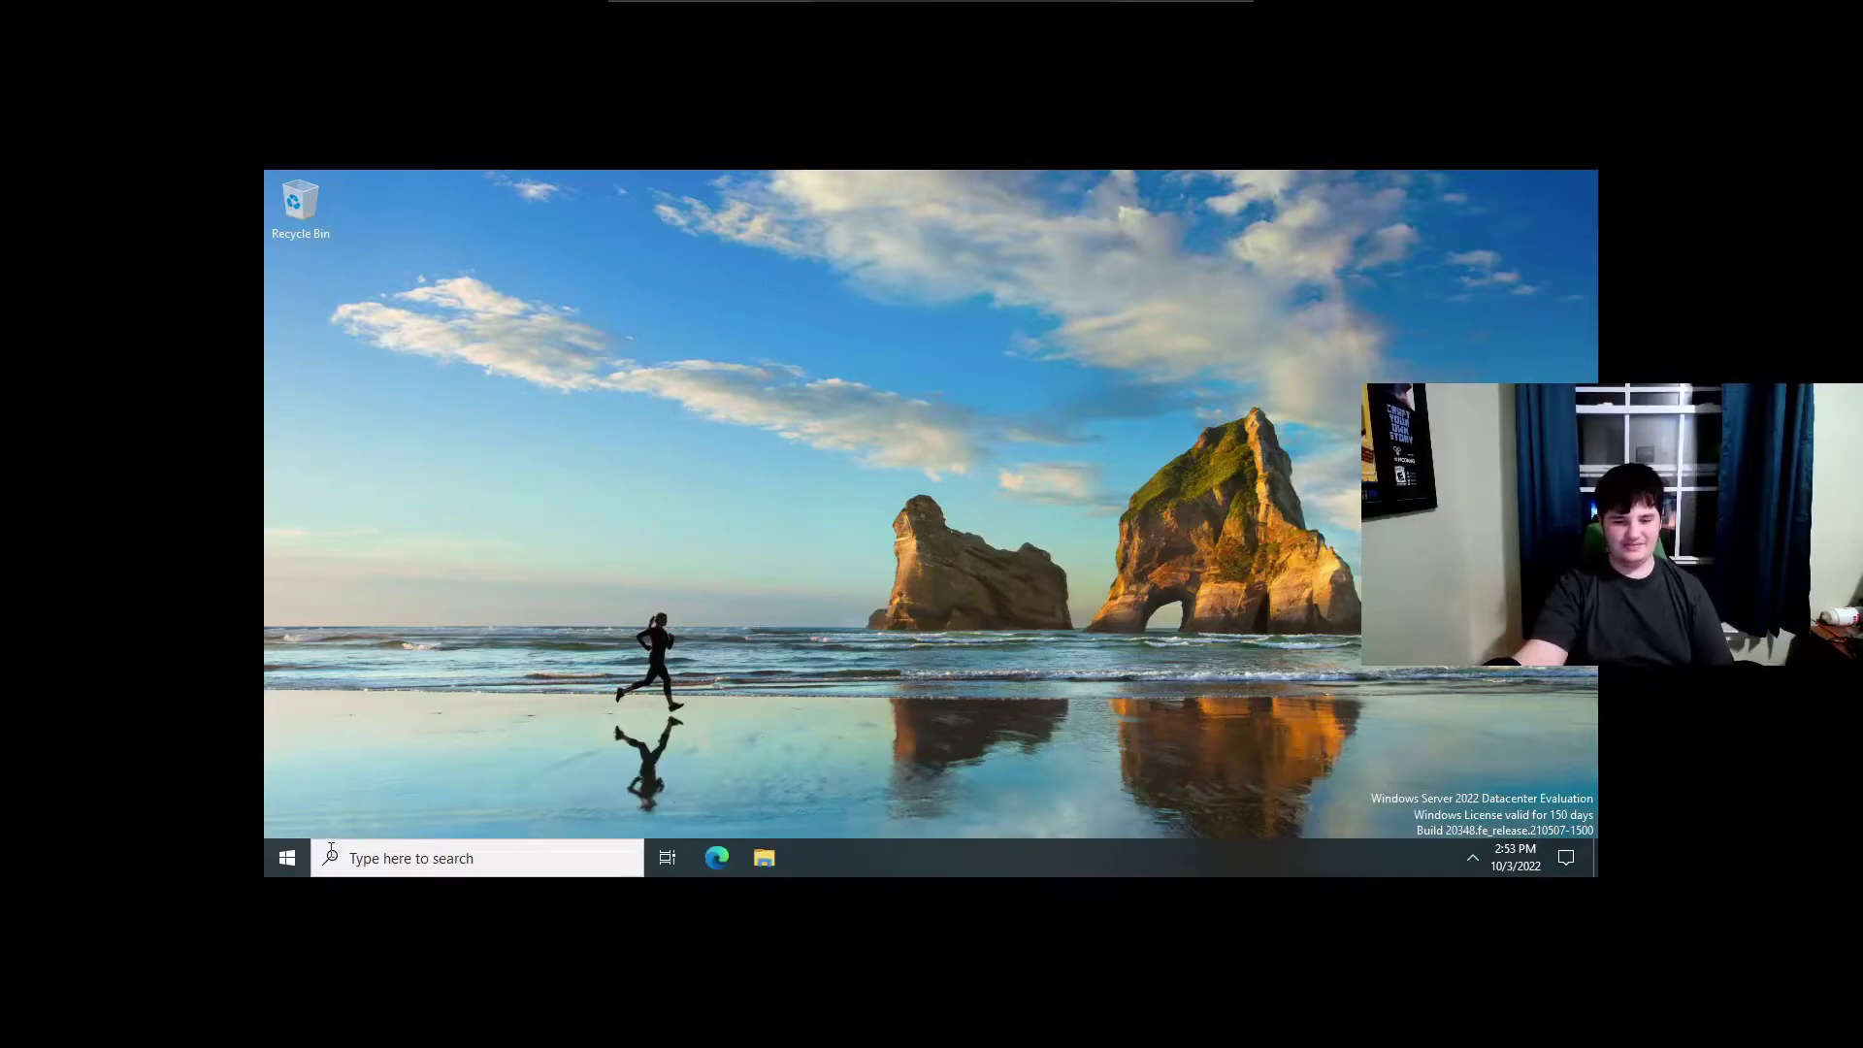
# Minimize Server Manager on the Windows Server 2022 desktop.
pyautogui.moveTo(707, 7)
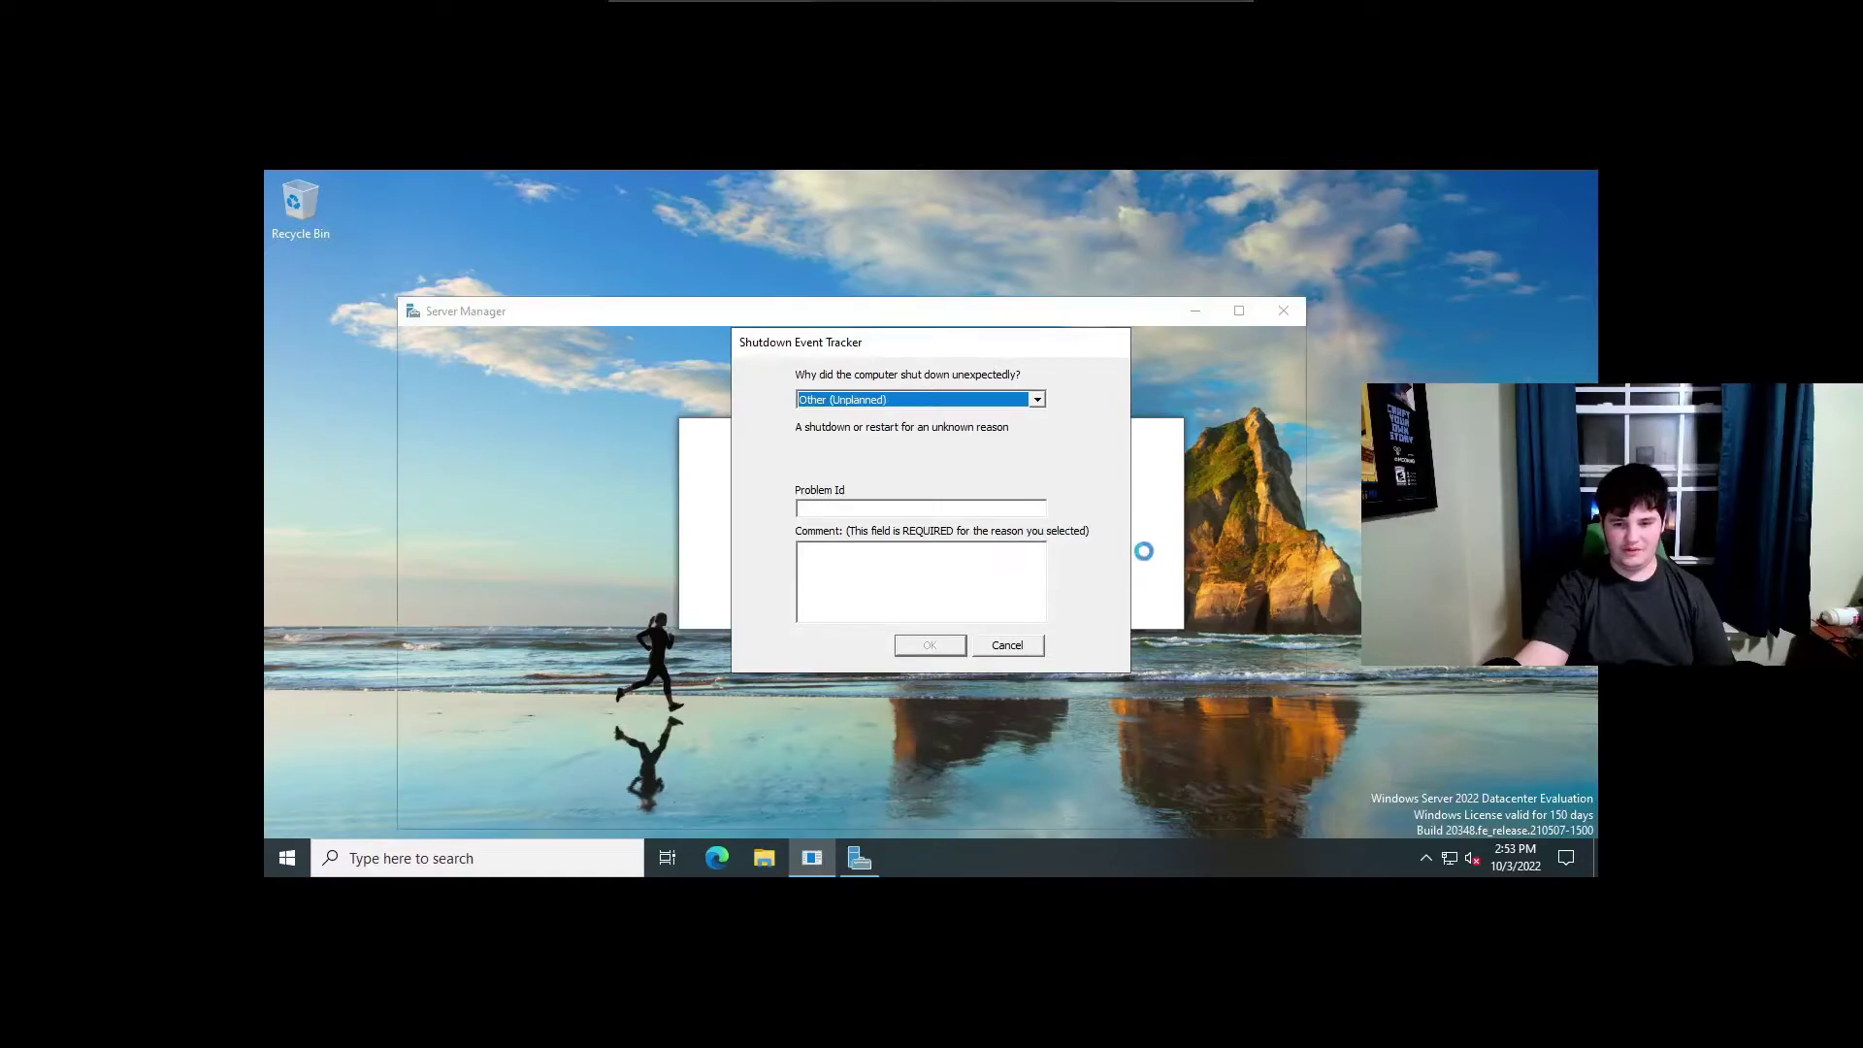
pyautogui.click(1195, 312)
pyautogui.click(1194, 312)
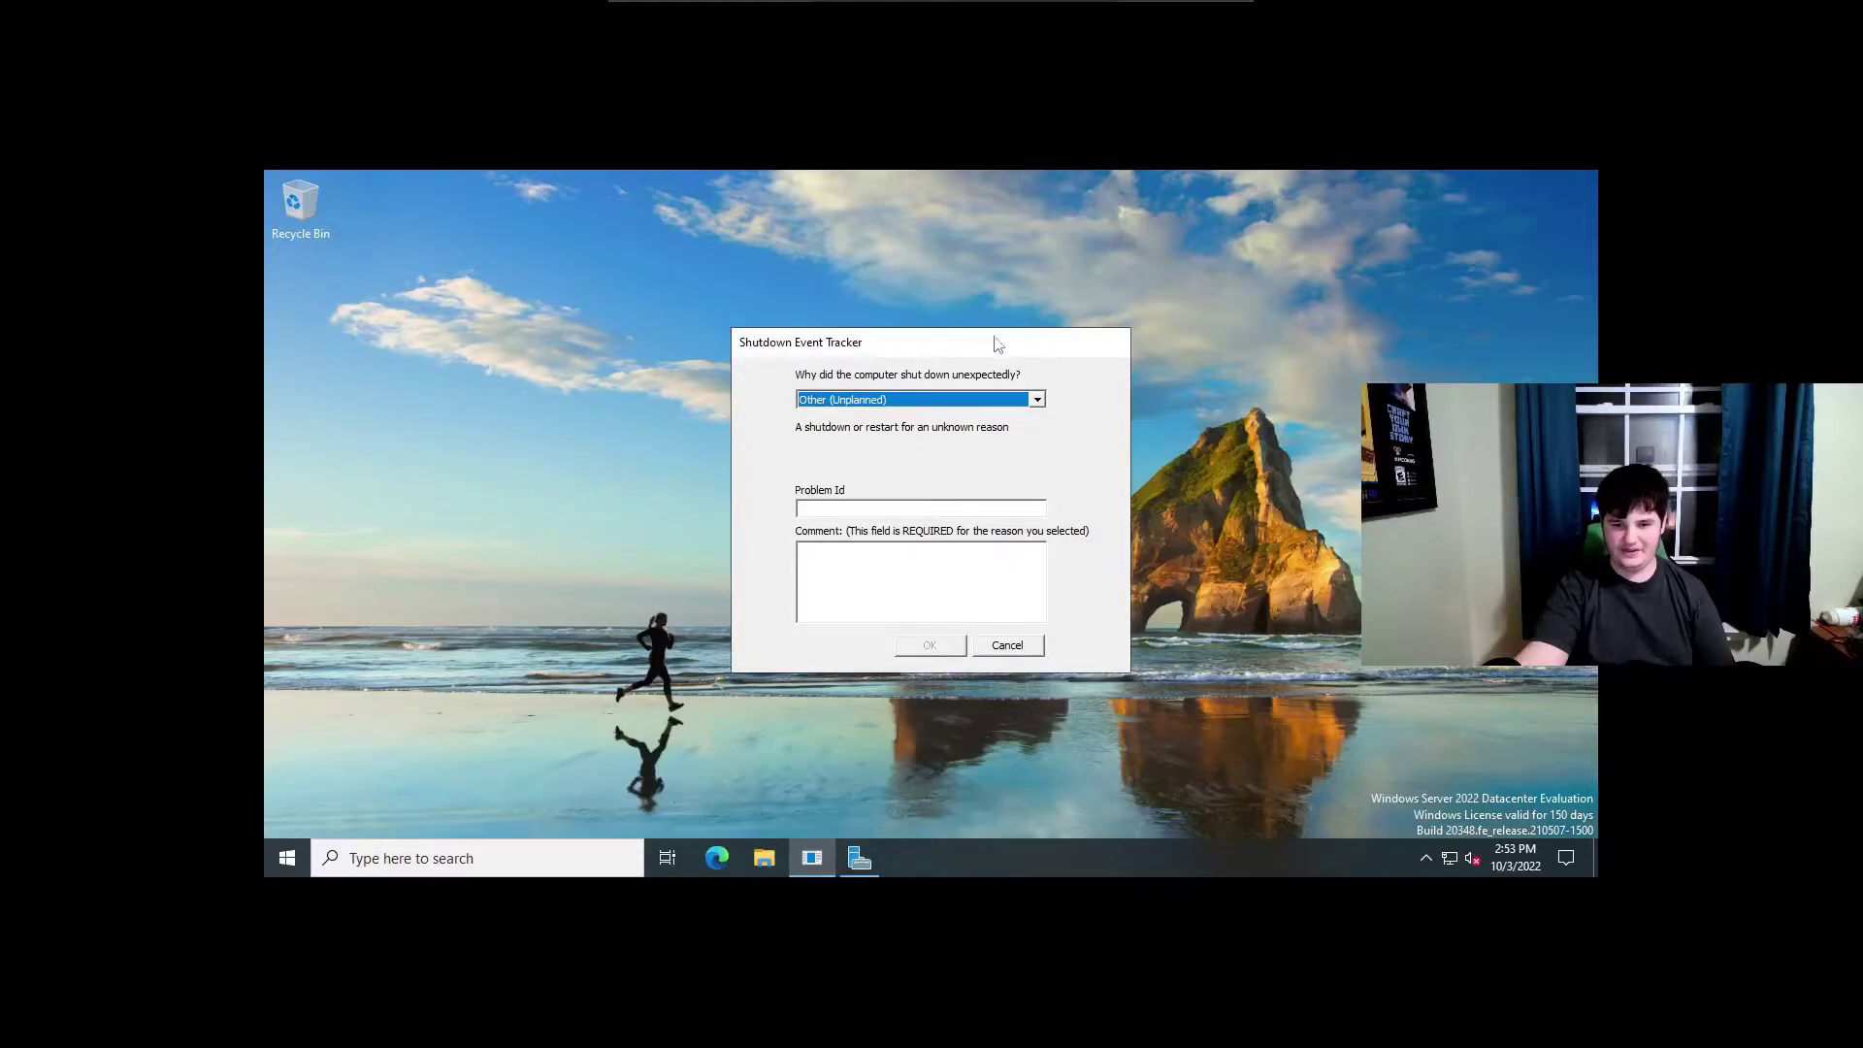
# Exit and re-enter full screen, then cancel the Shutdown Event Tracker prompt.
pyautogui.moveTo(1072, 8)
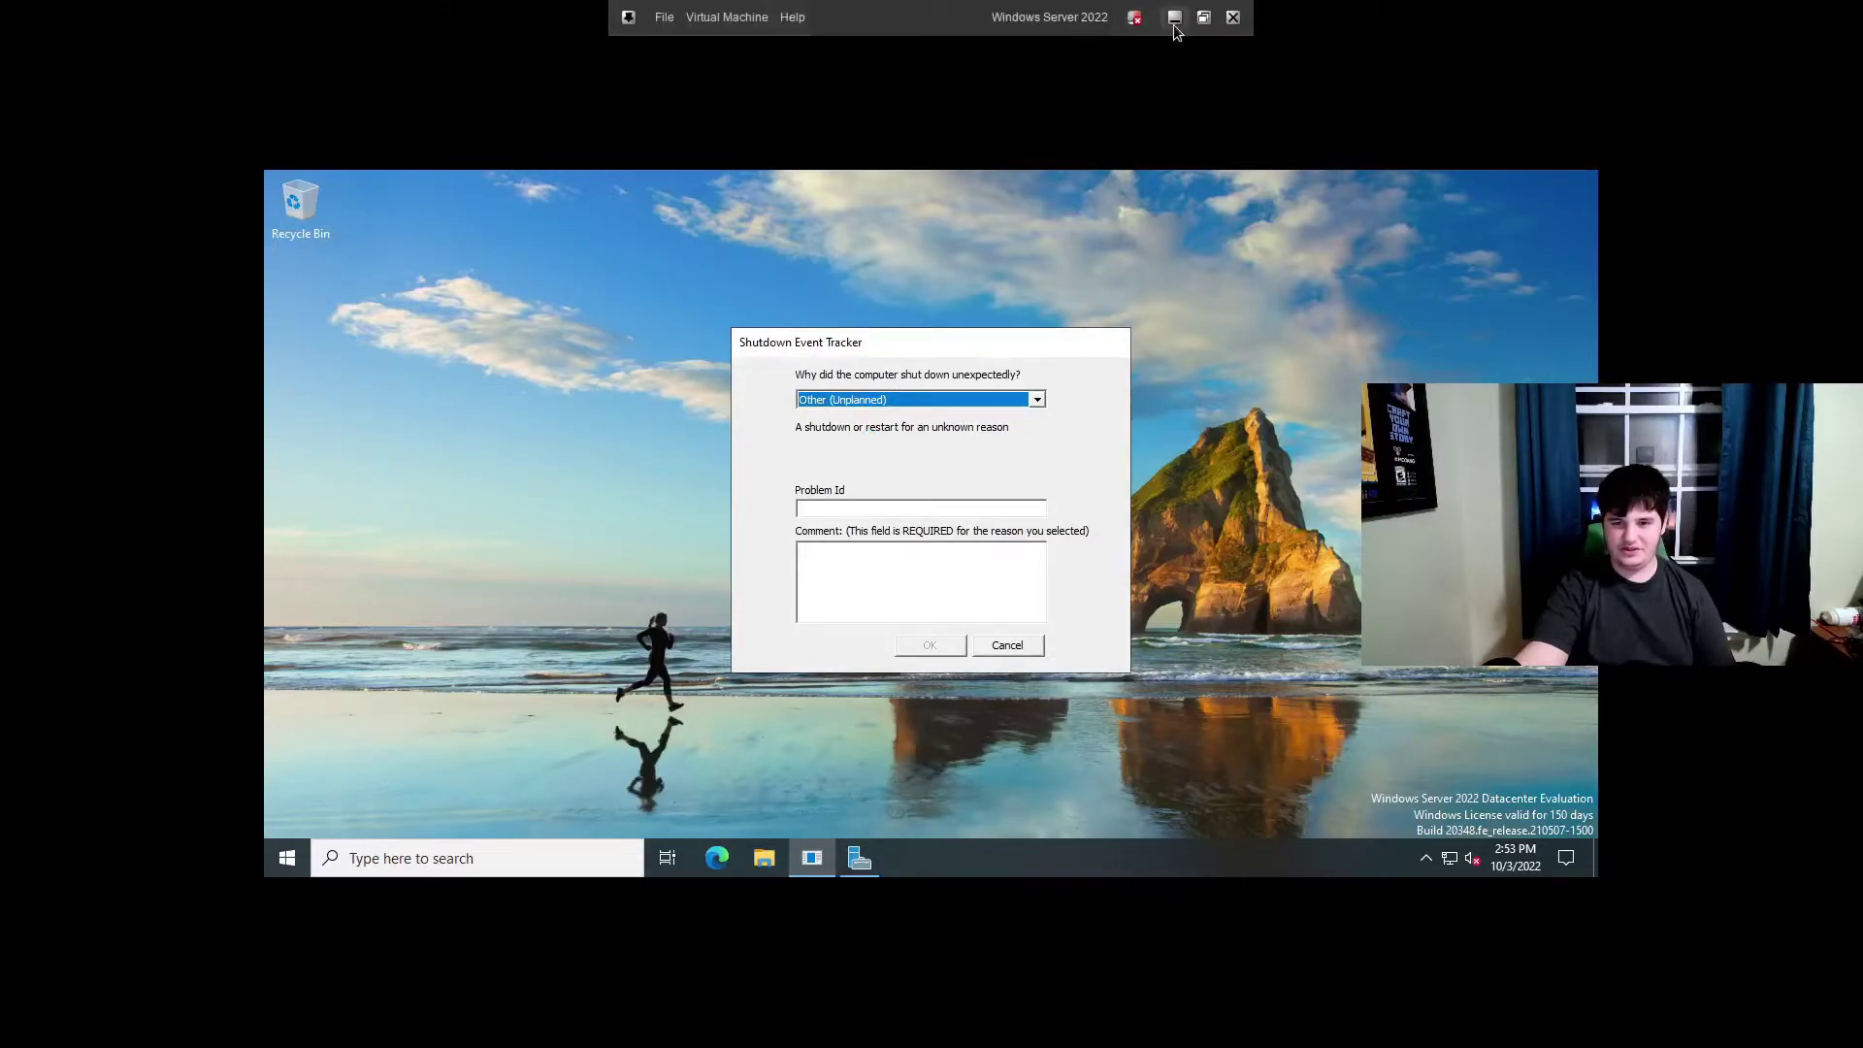
pyautogui.click(1203, 27)
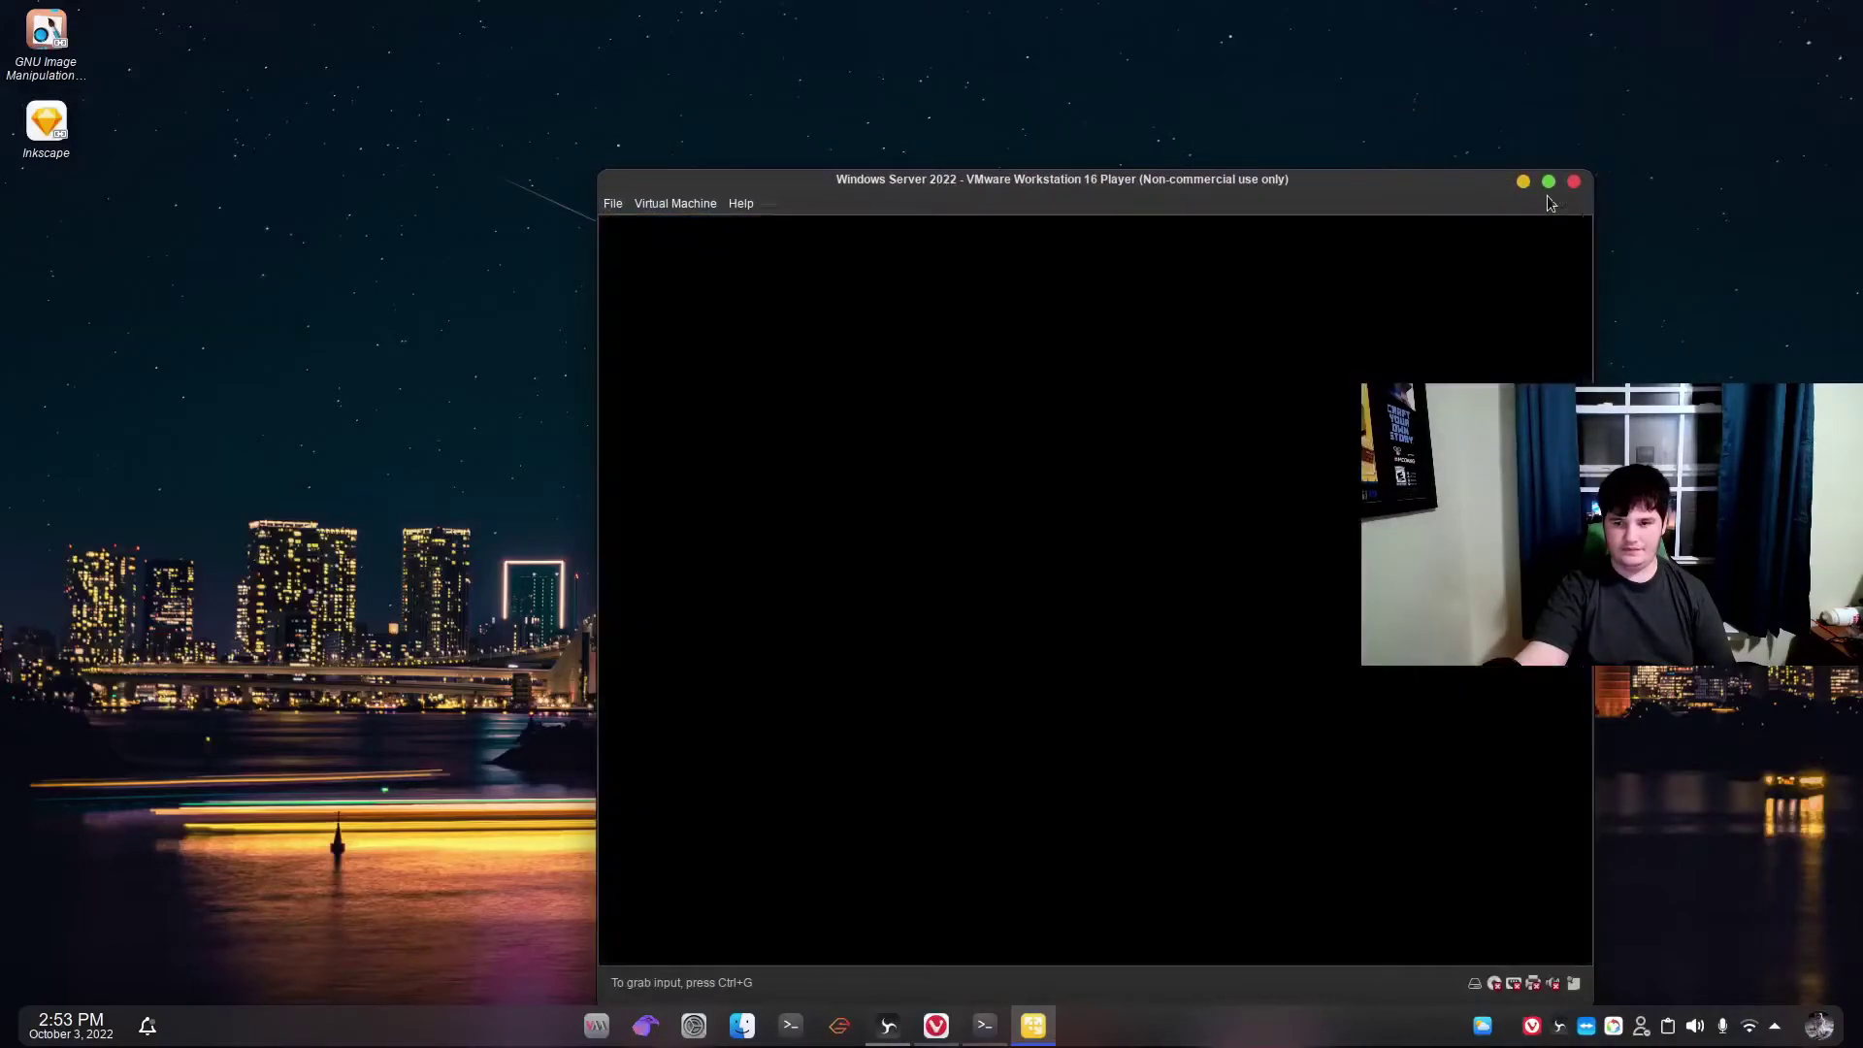
pyautogui.click(676, 204)
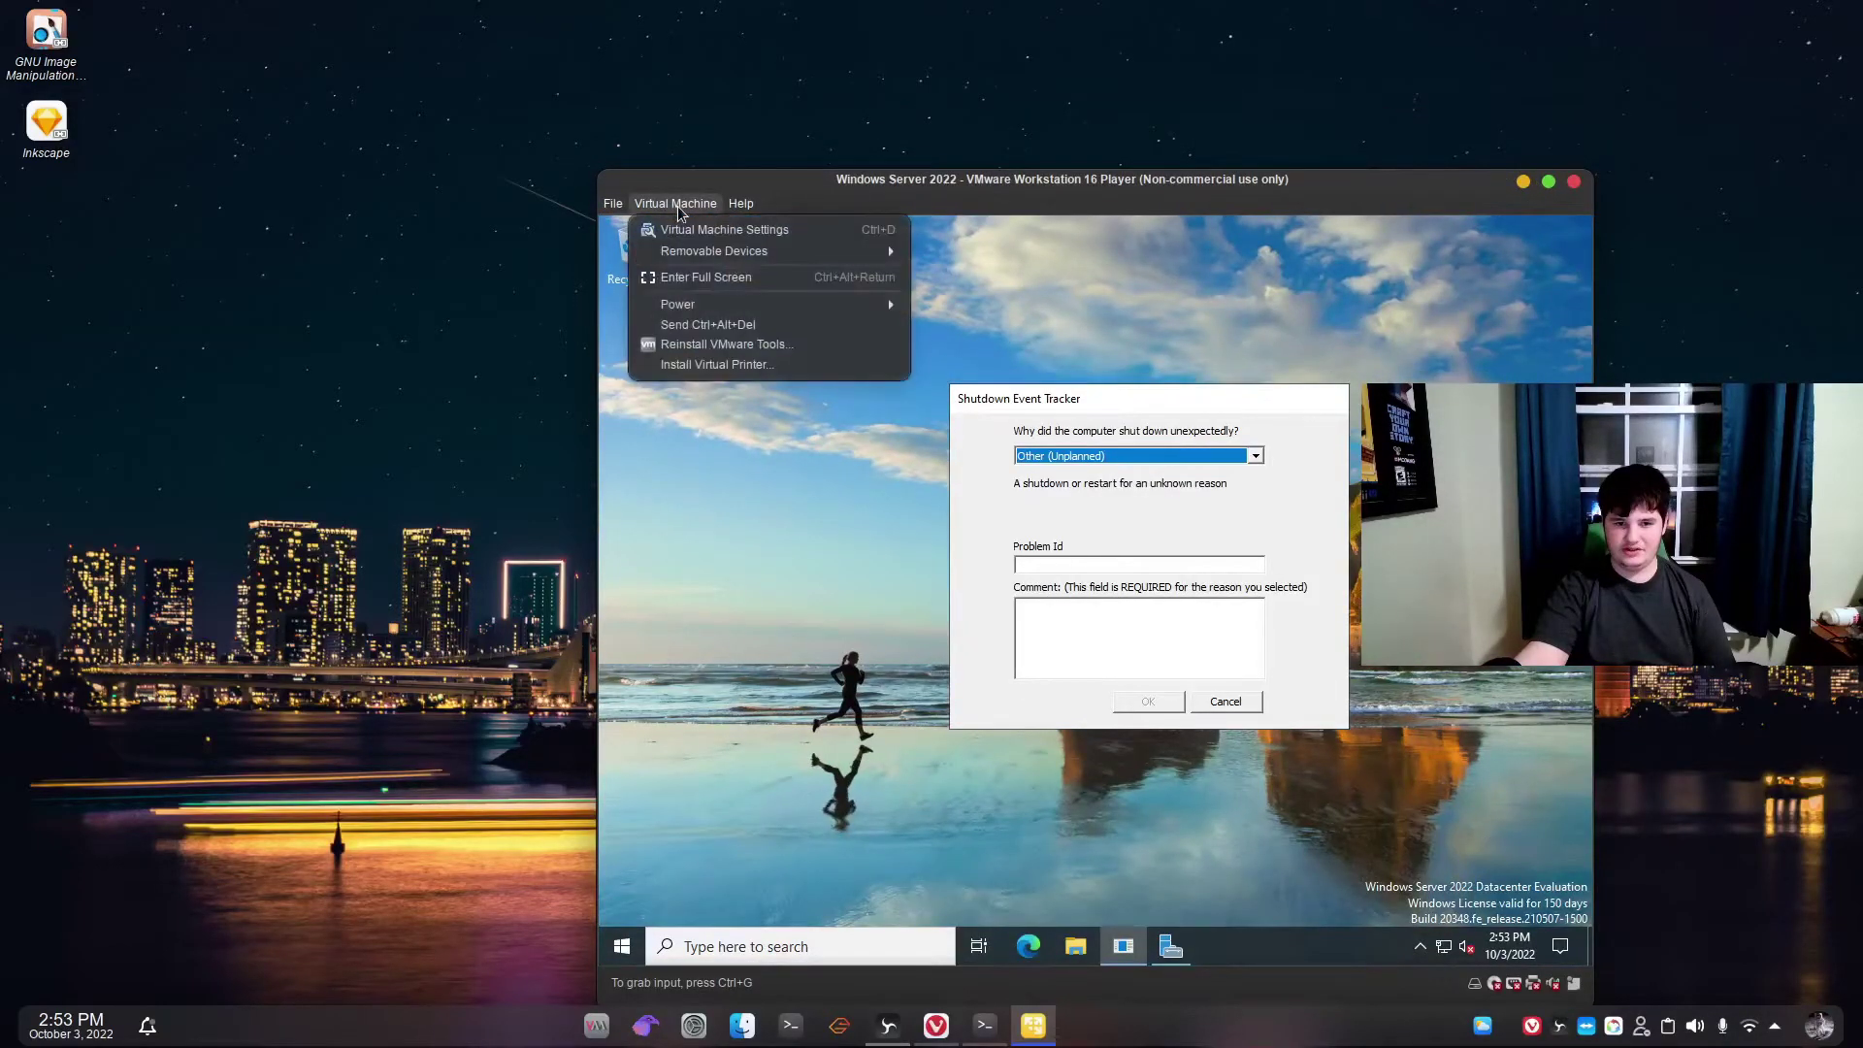
pyautogui.click(680, 280)
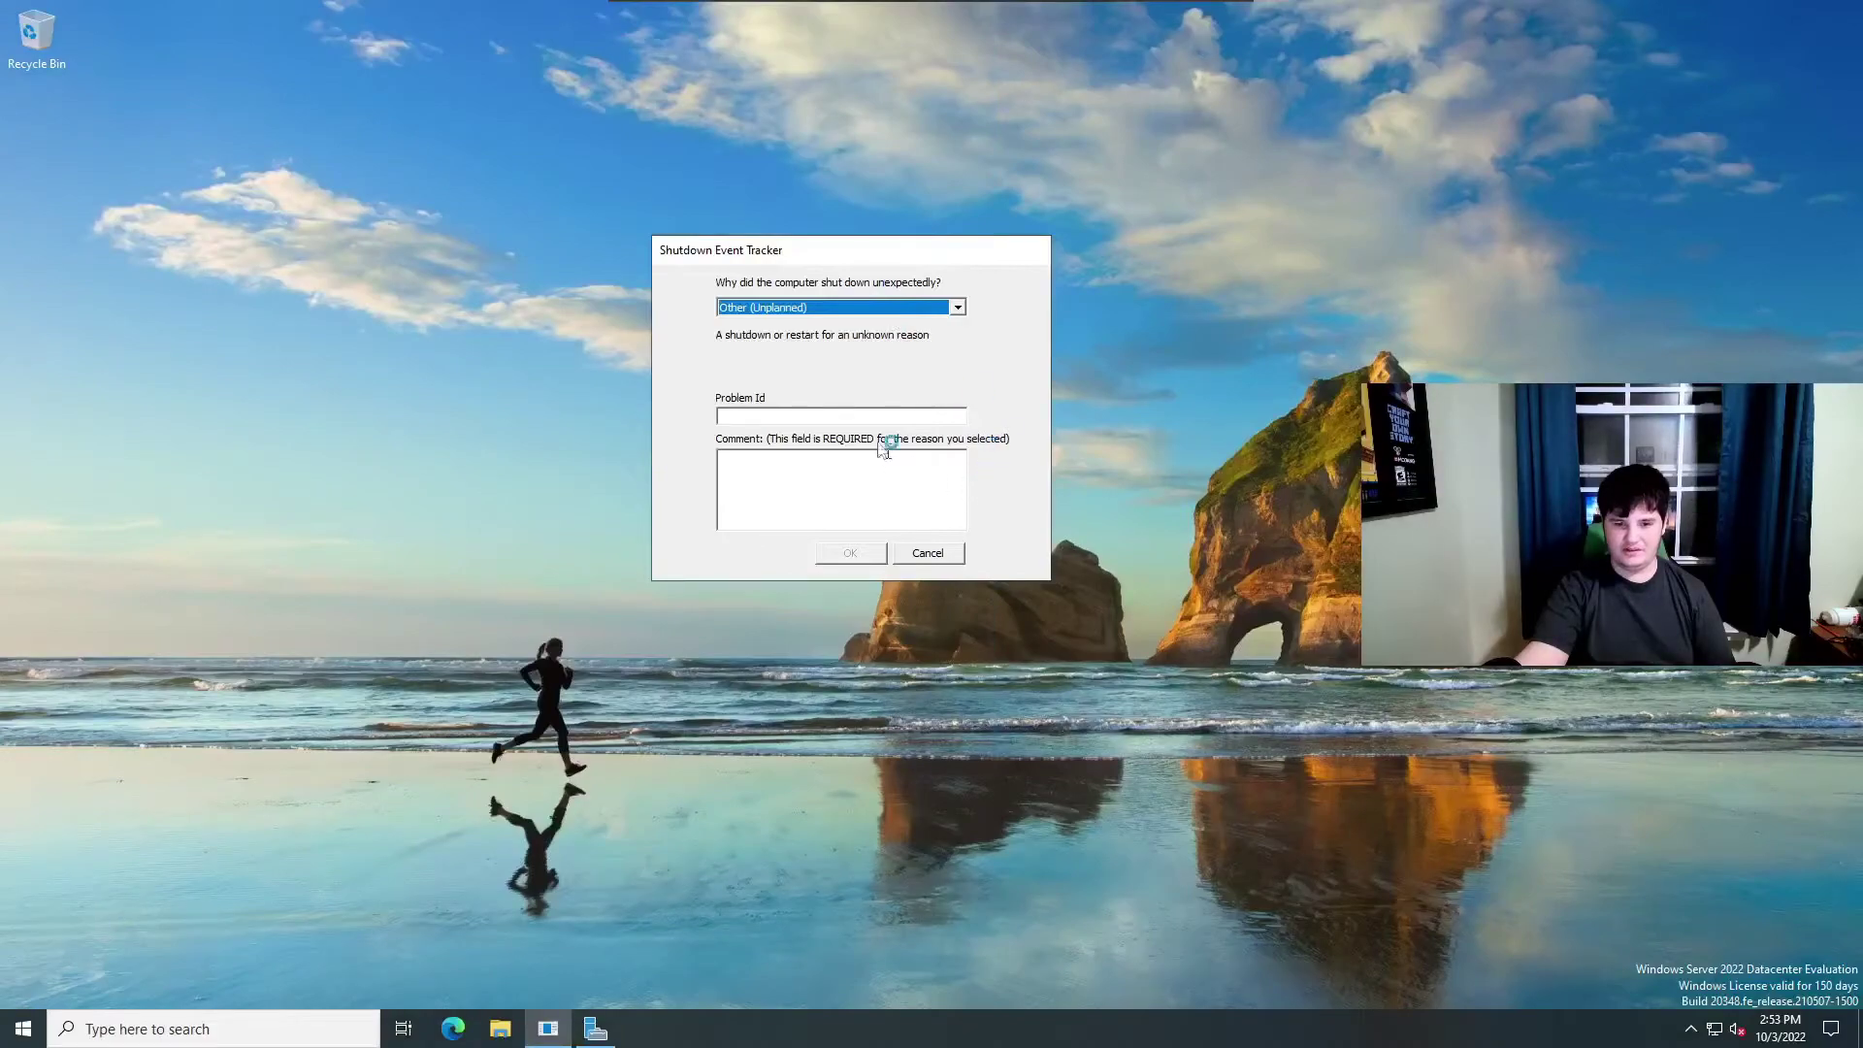
pyautogui.click(927, 554)
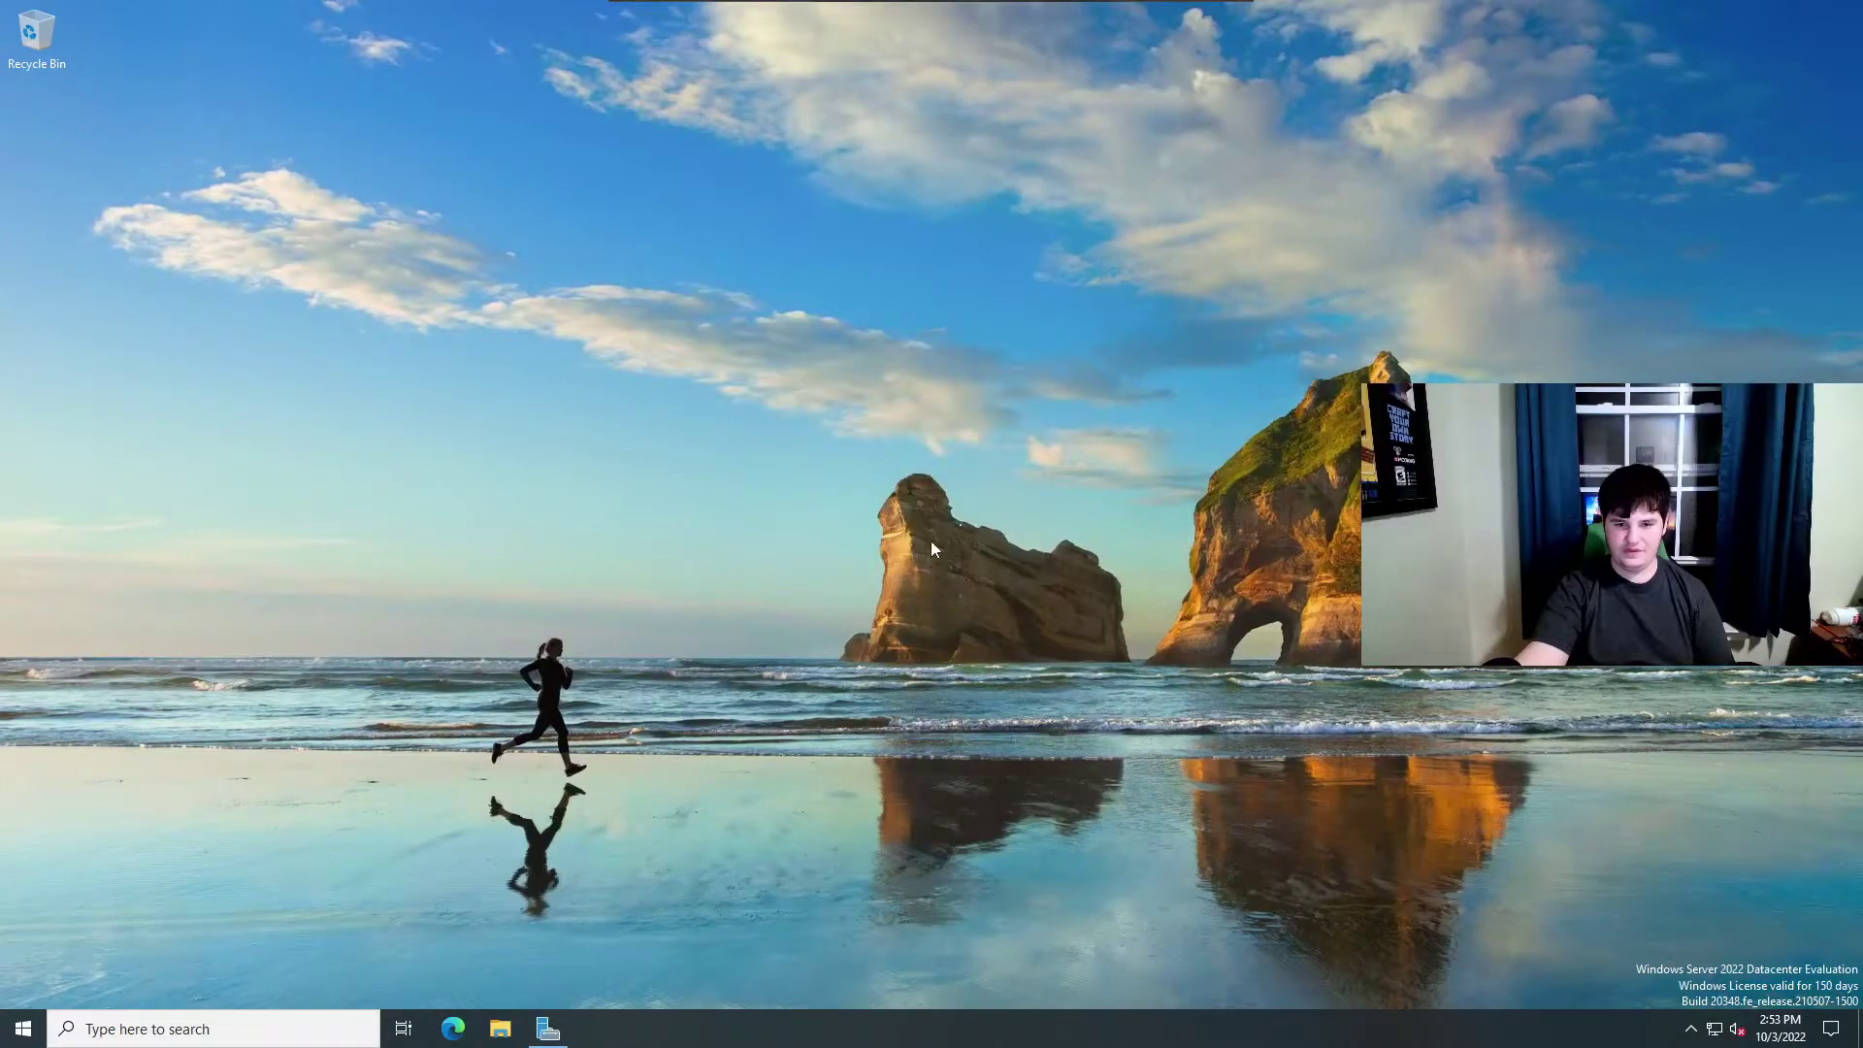
pyautogui.click(23, 1028)
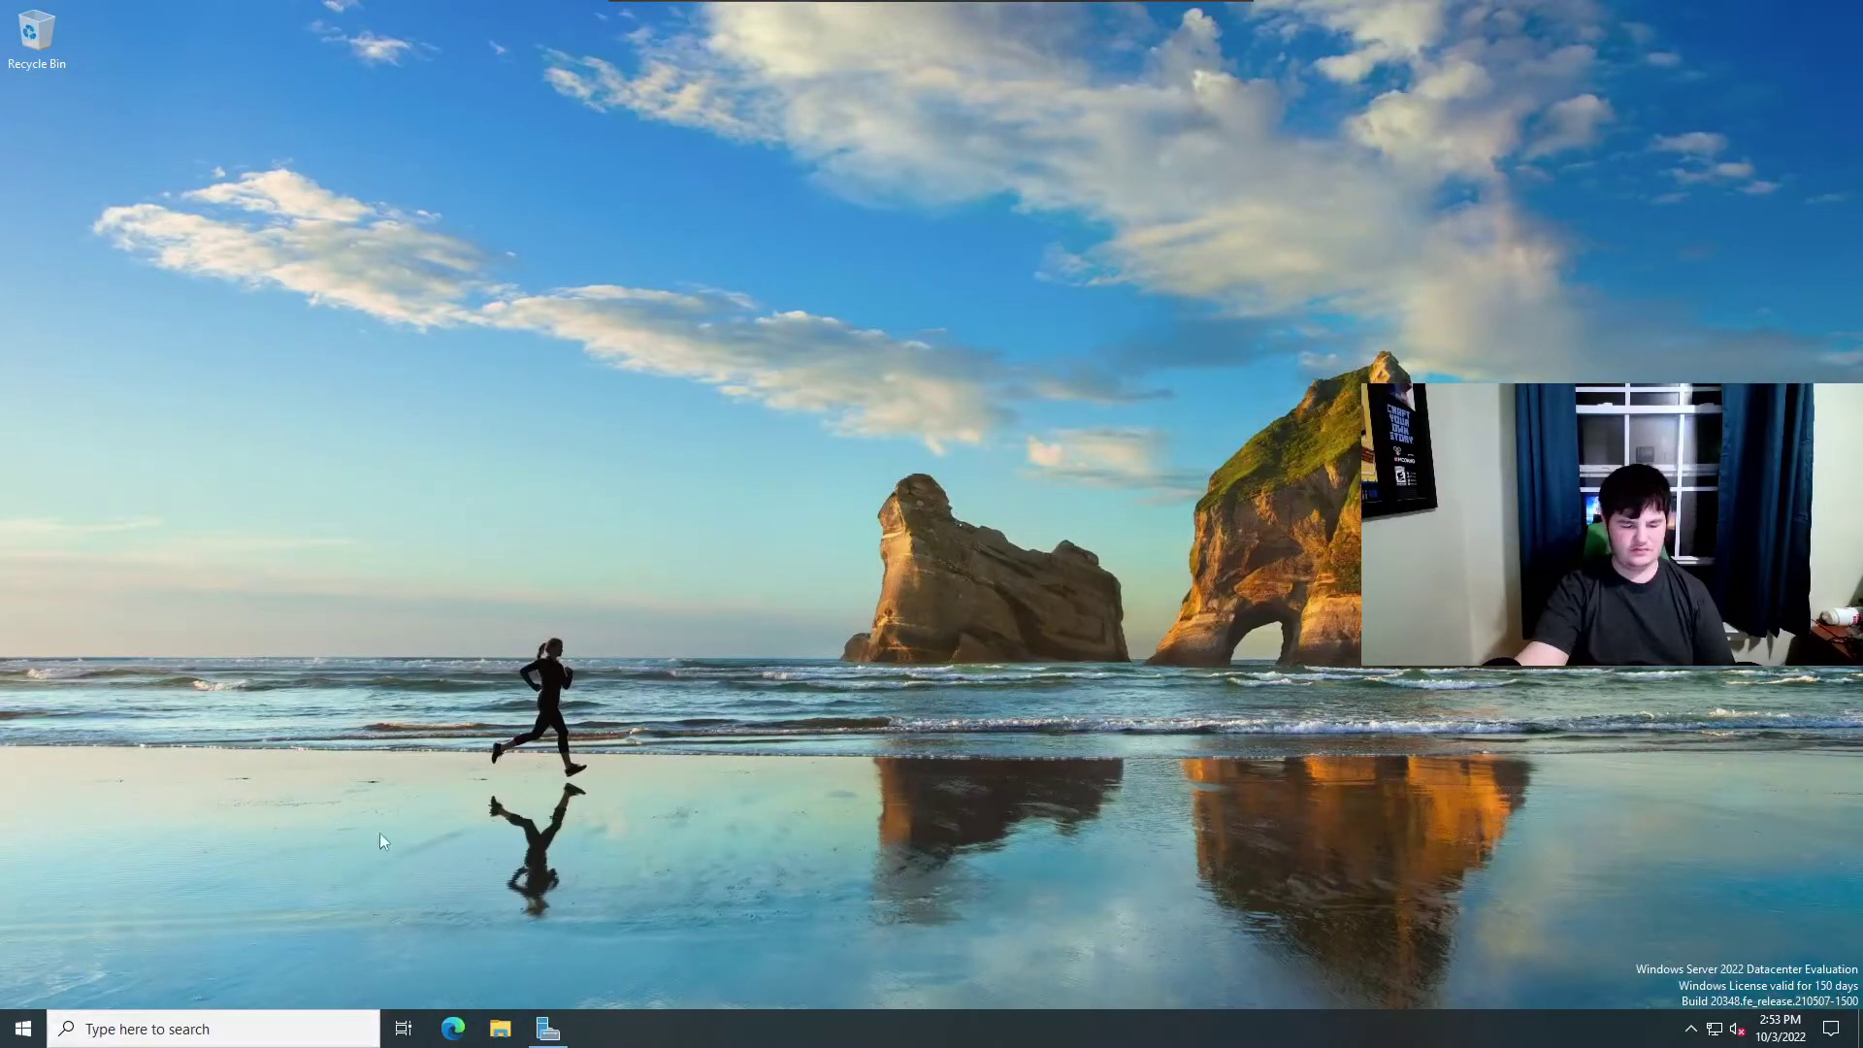
# Open the badaboom folder on the Shared Folders (\\vmware-host) Z: drive.
pyautogui.moveTo(1056, 165); pyautogui.dragTo(1112, 177)
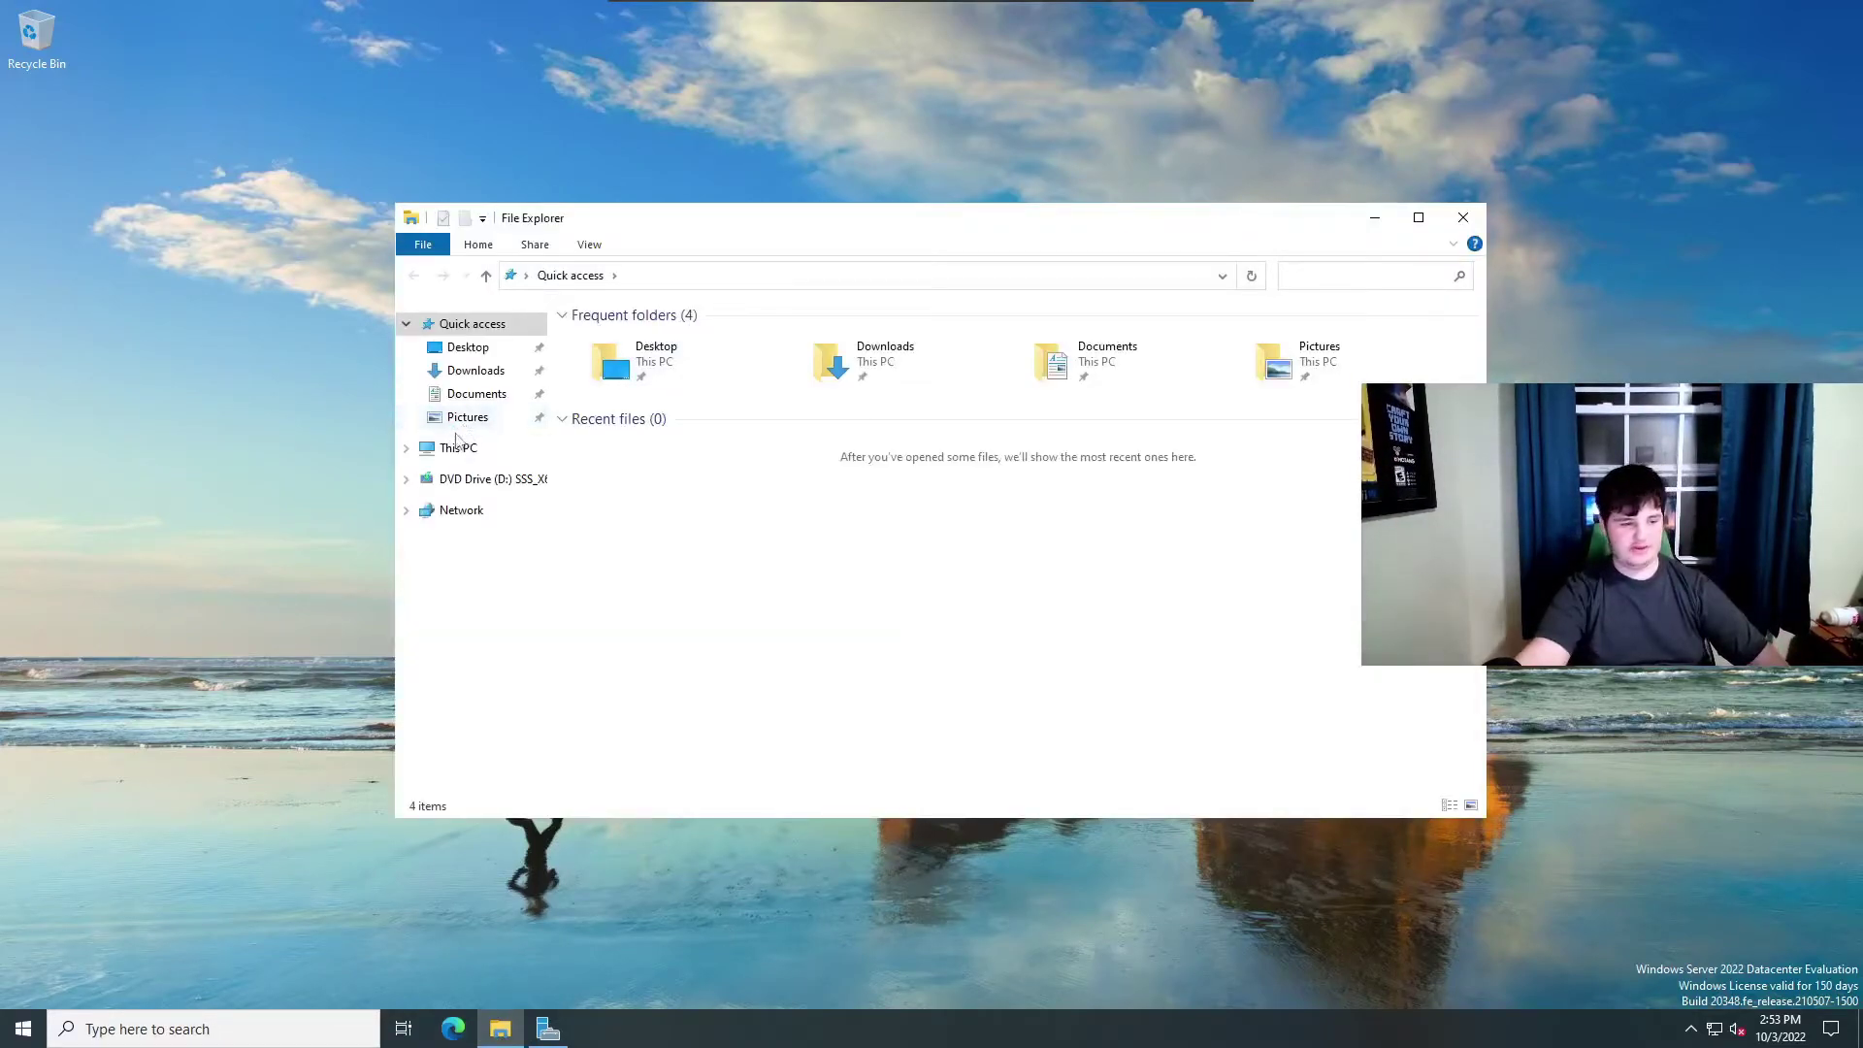
pyautogui.click(453, 446)
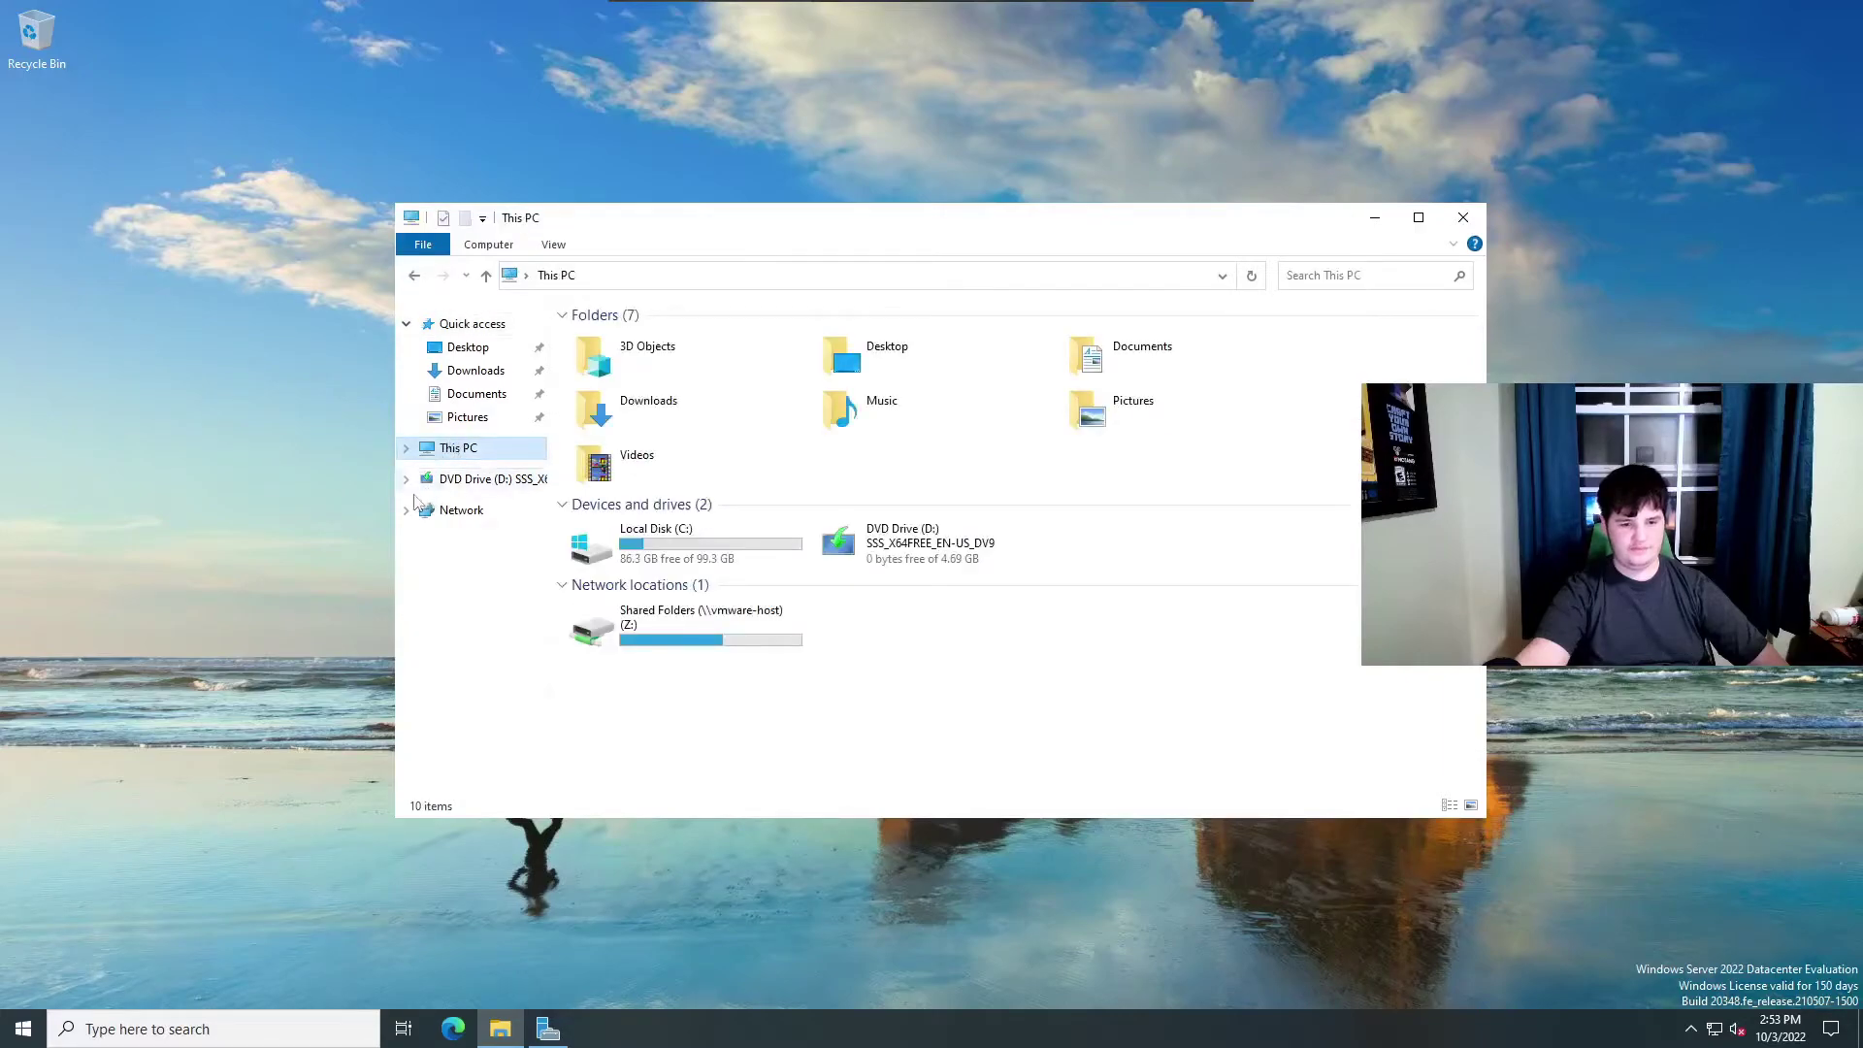
pyautogui.doubleClick(750, 642)
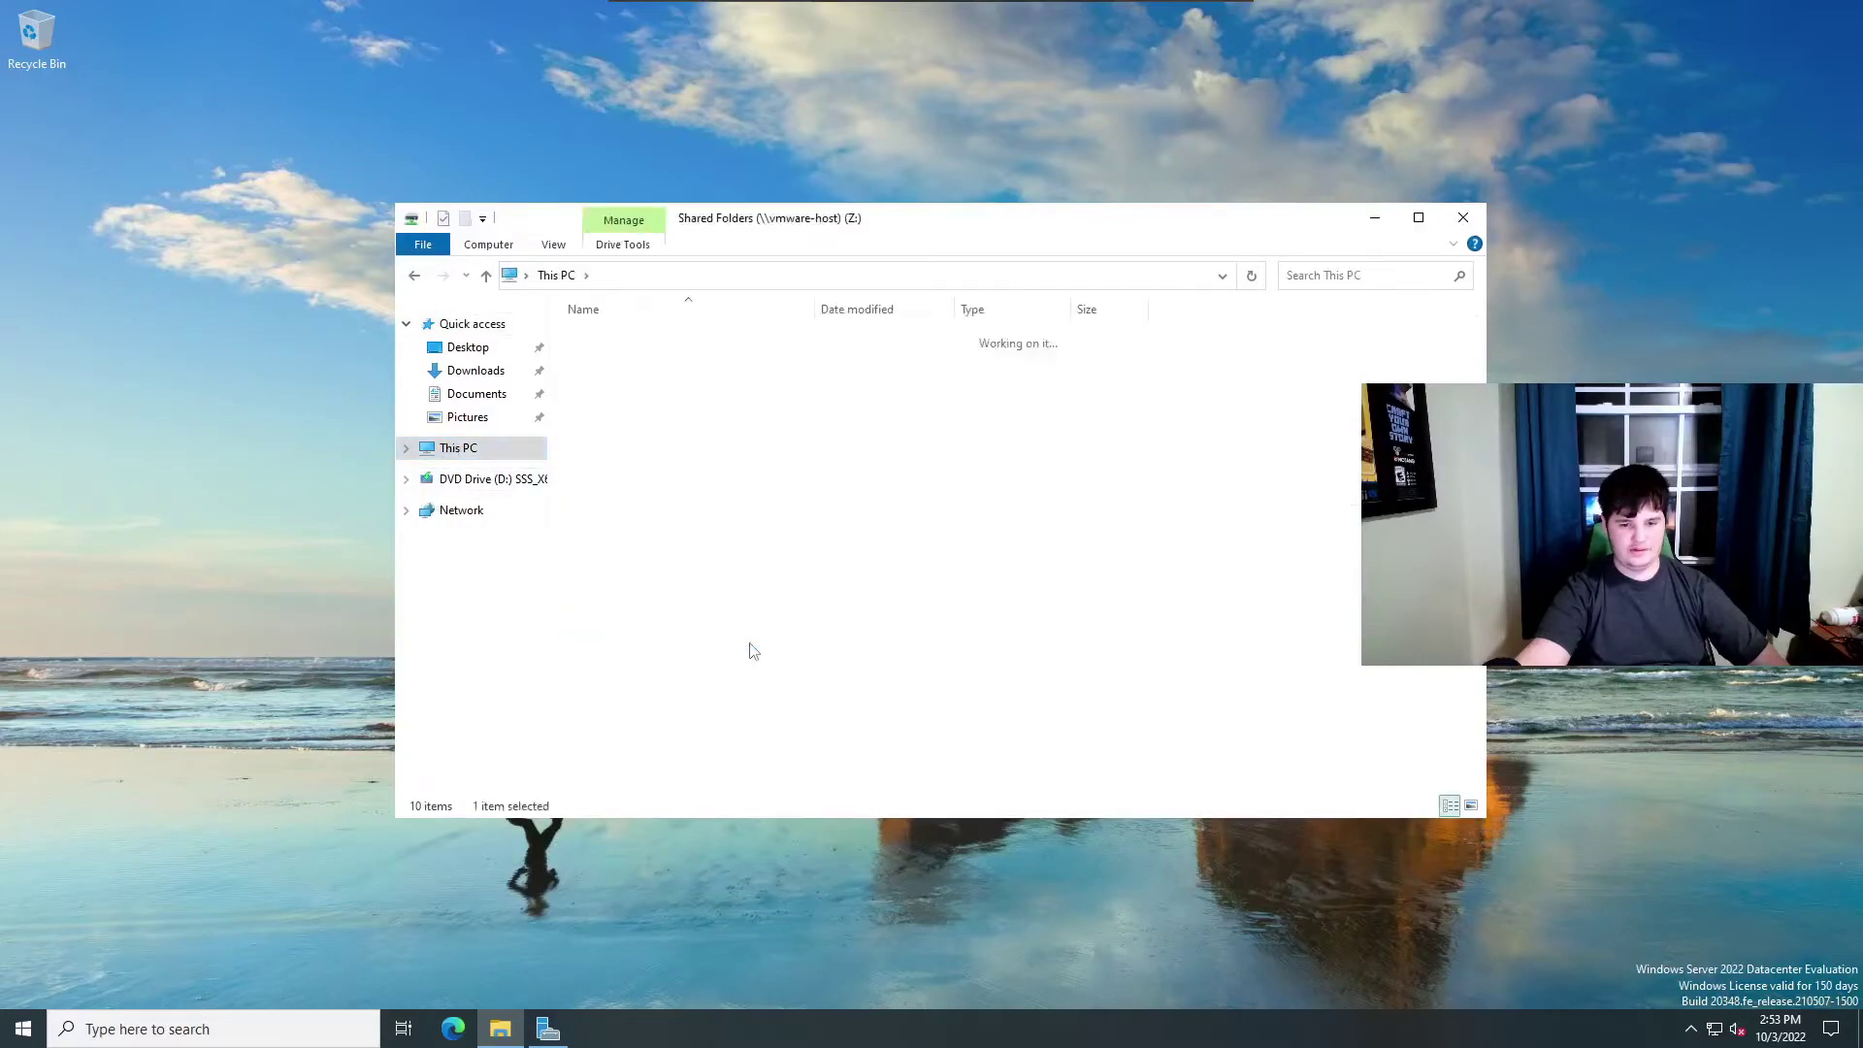
pyautogui.doubleClick(693, 344)
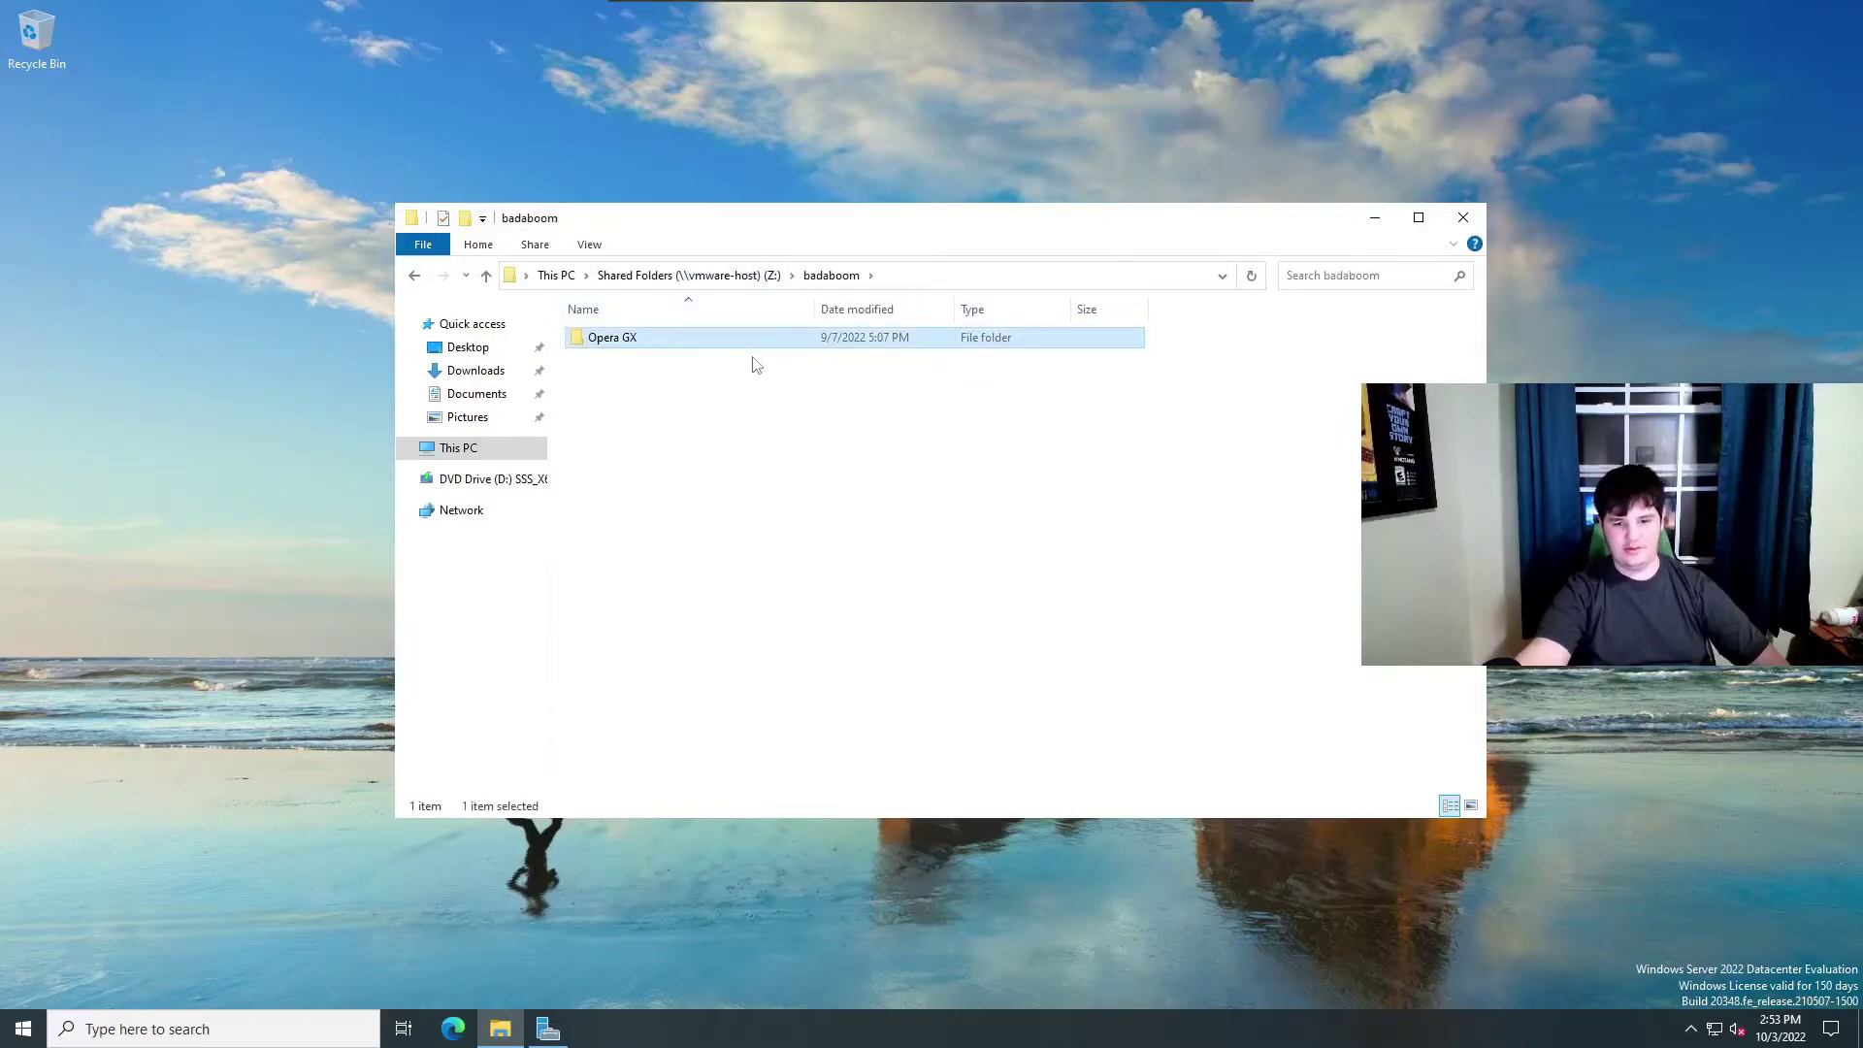
# Permanently delete the Opera GX folder from badaboom, then switch to Downloads.
pyautogui.rightClick(749, 359)
pyautogui.click(697, 349)
pyautogui.rightClick(700, 356)
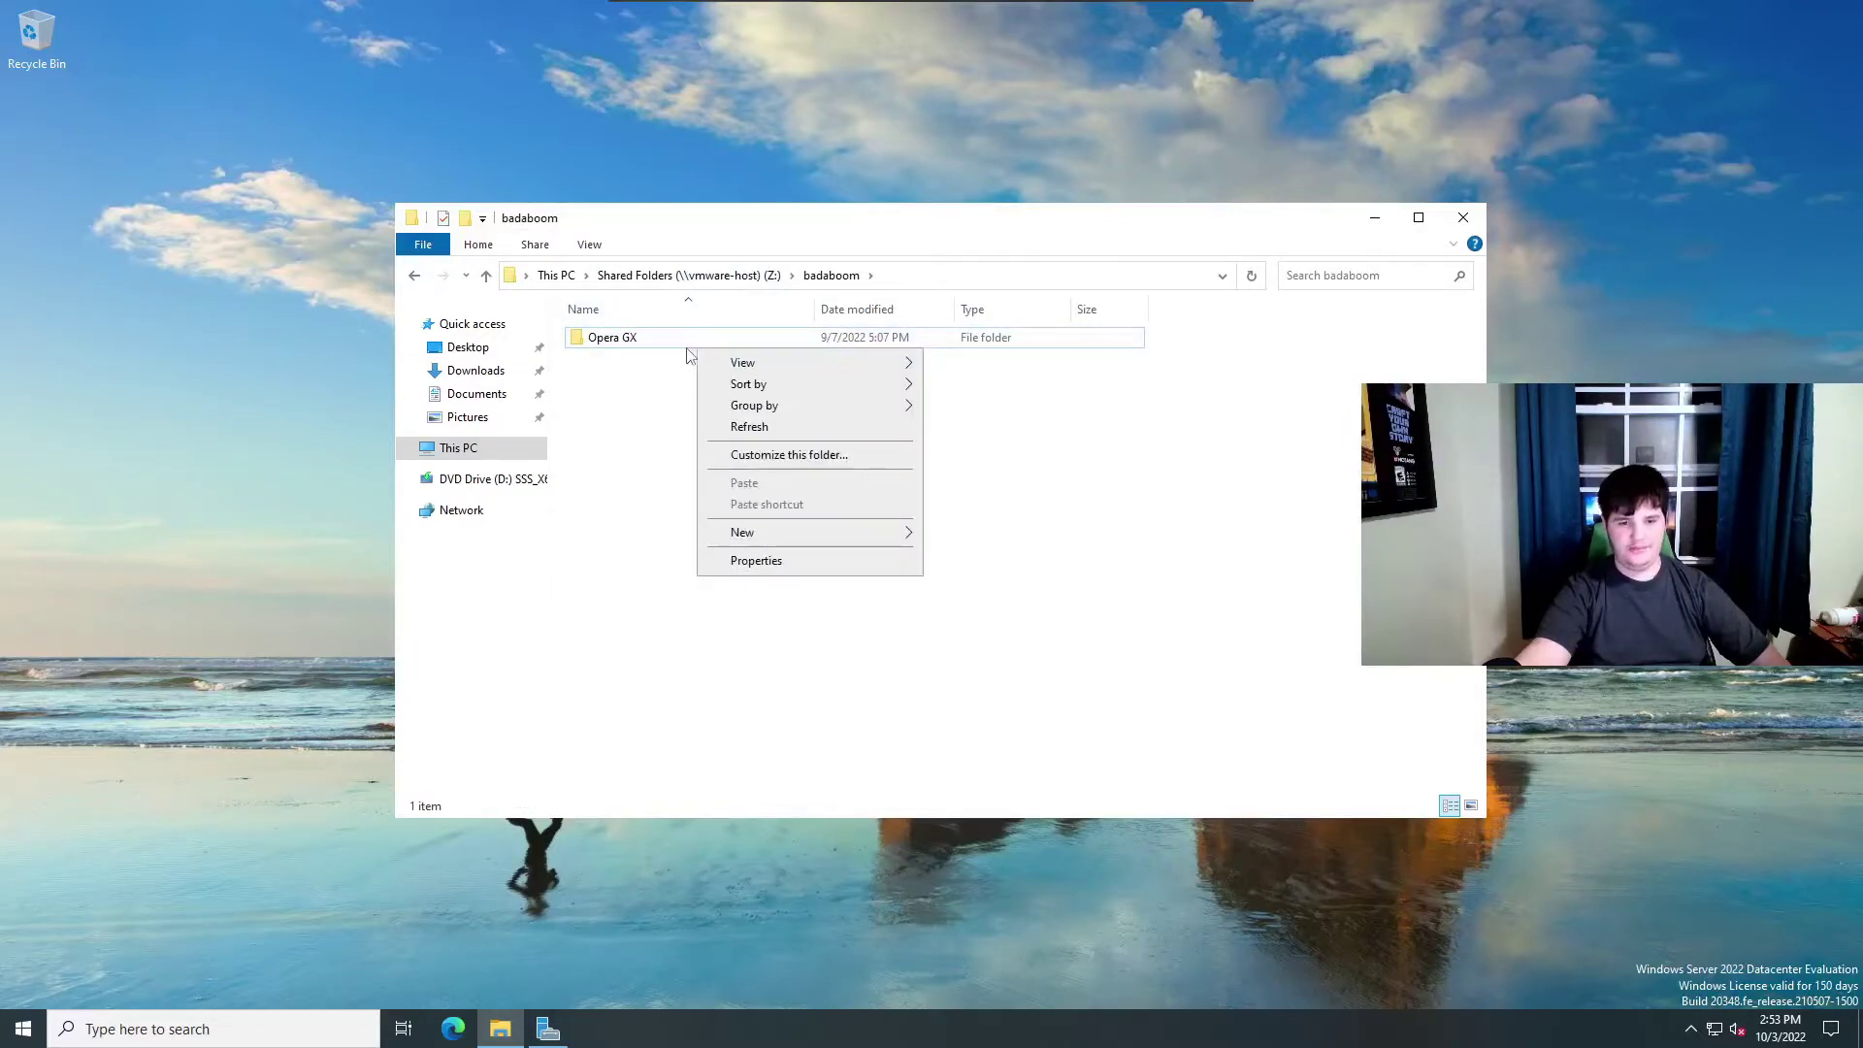
pyautogui.click(679, 346)
pyautogui.rightClick(676, 345)
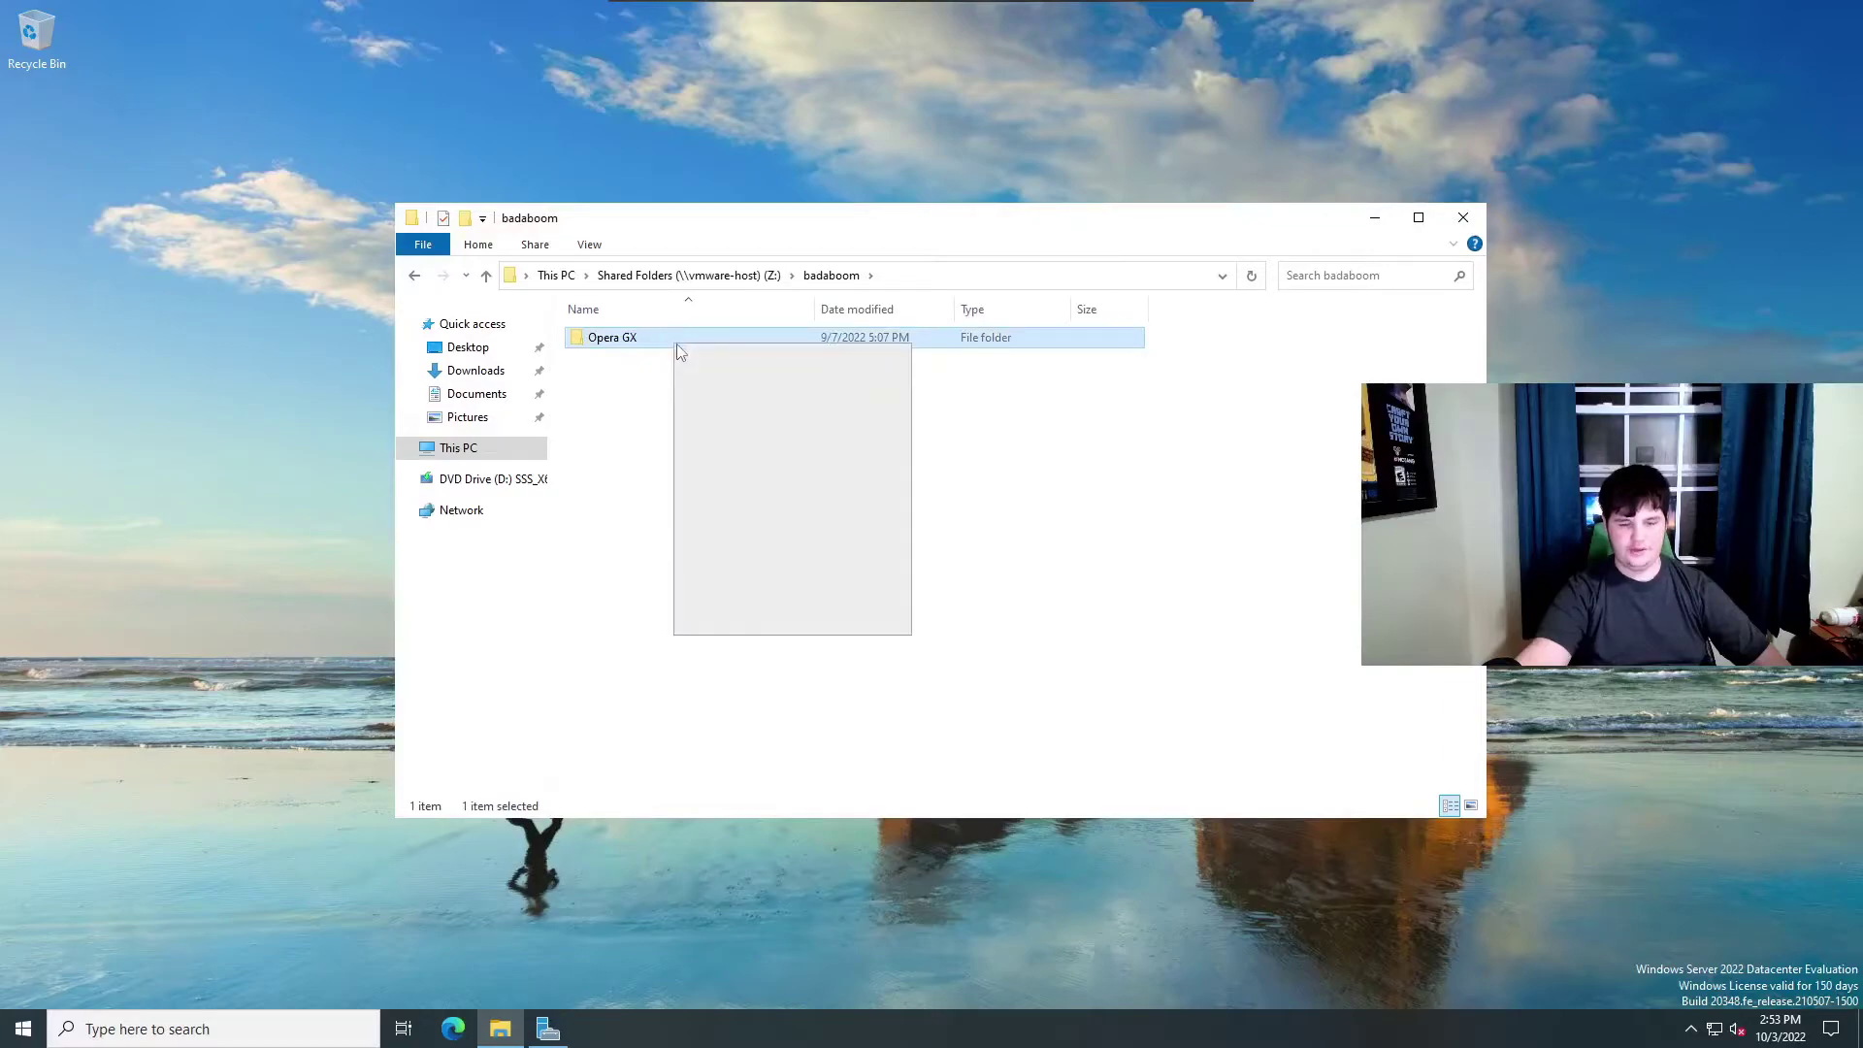
pyautogui.click(749, 571)
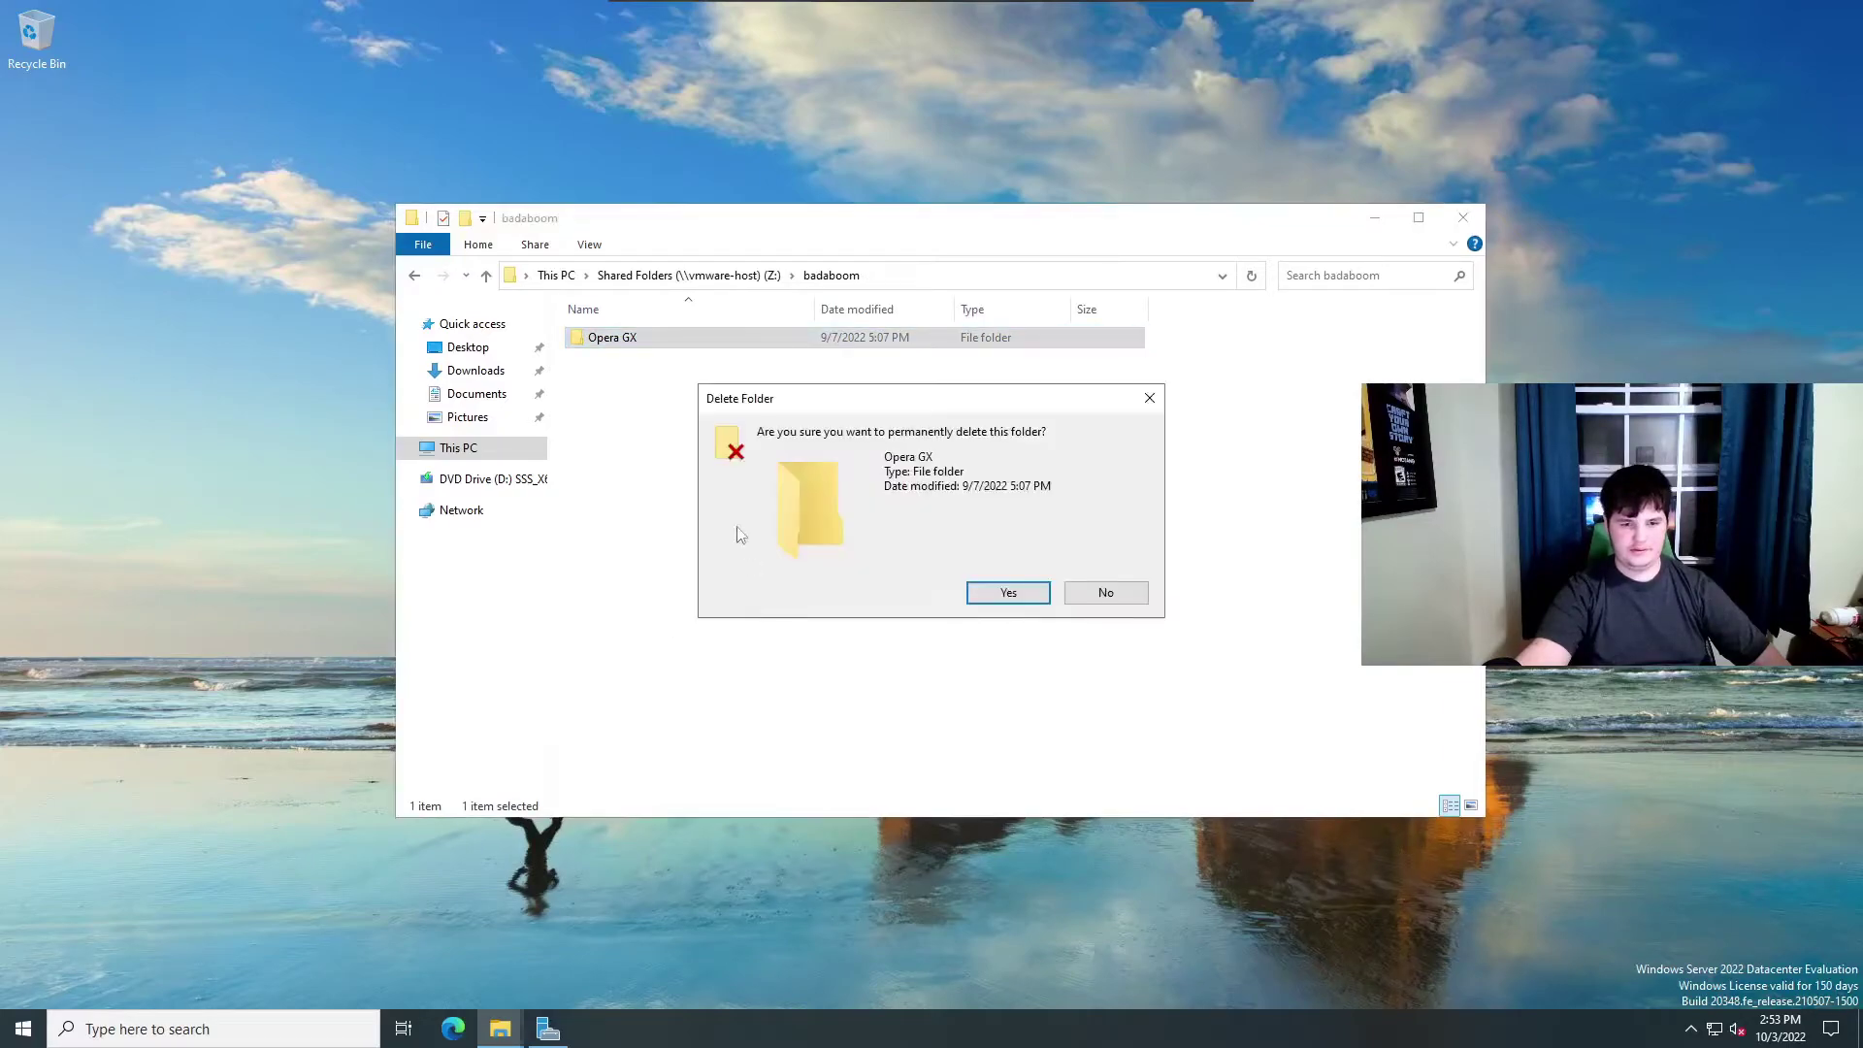
pyautogui.click(1006, 590)
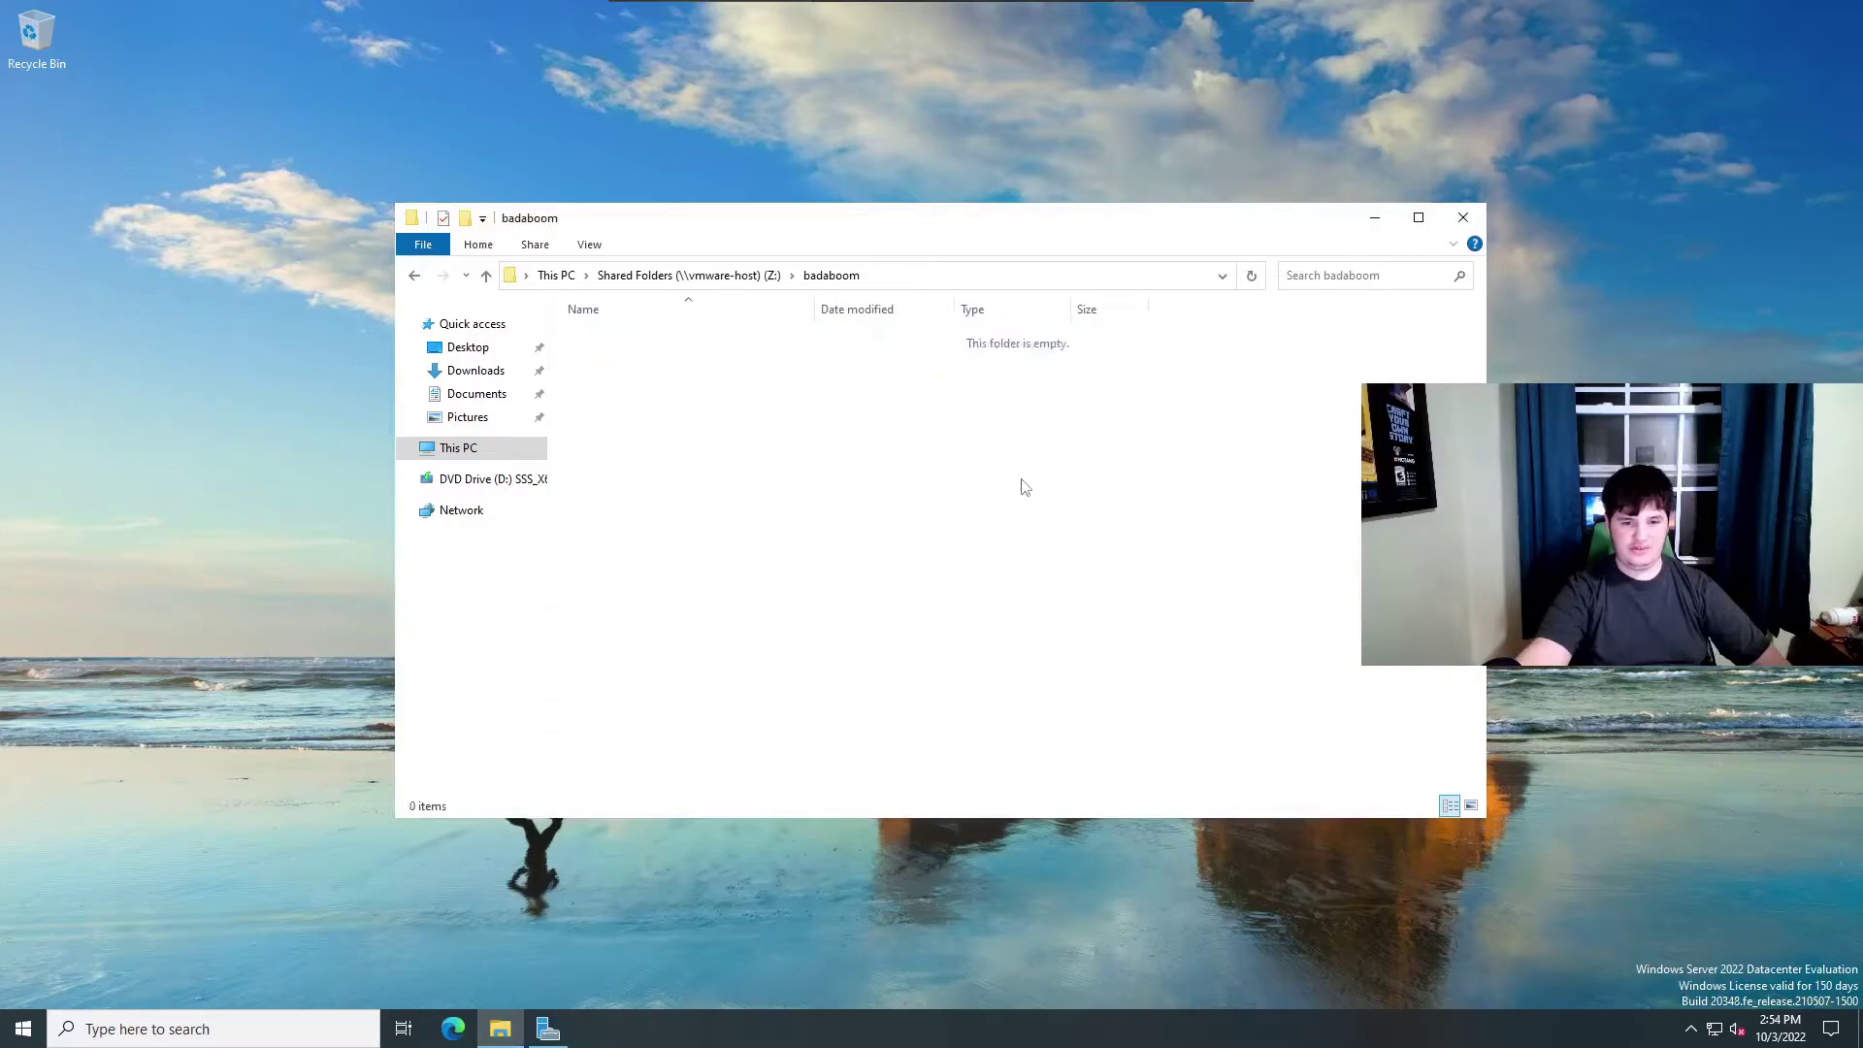
pyautogui.click(480, 376)
# Close File Explorer and launch Microsoft Edge in a restored, smaller window.
pyautogui.click(1463, 218)
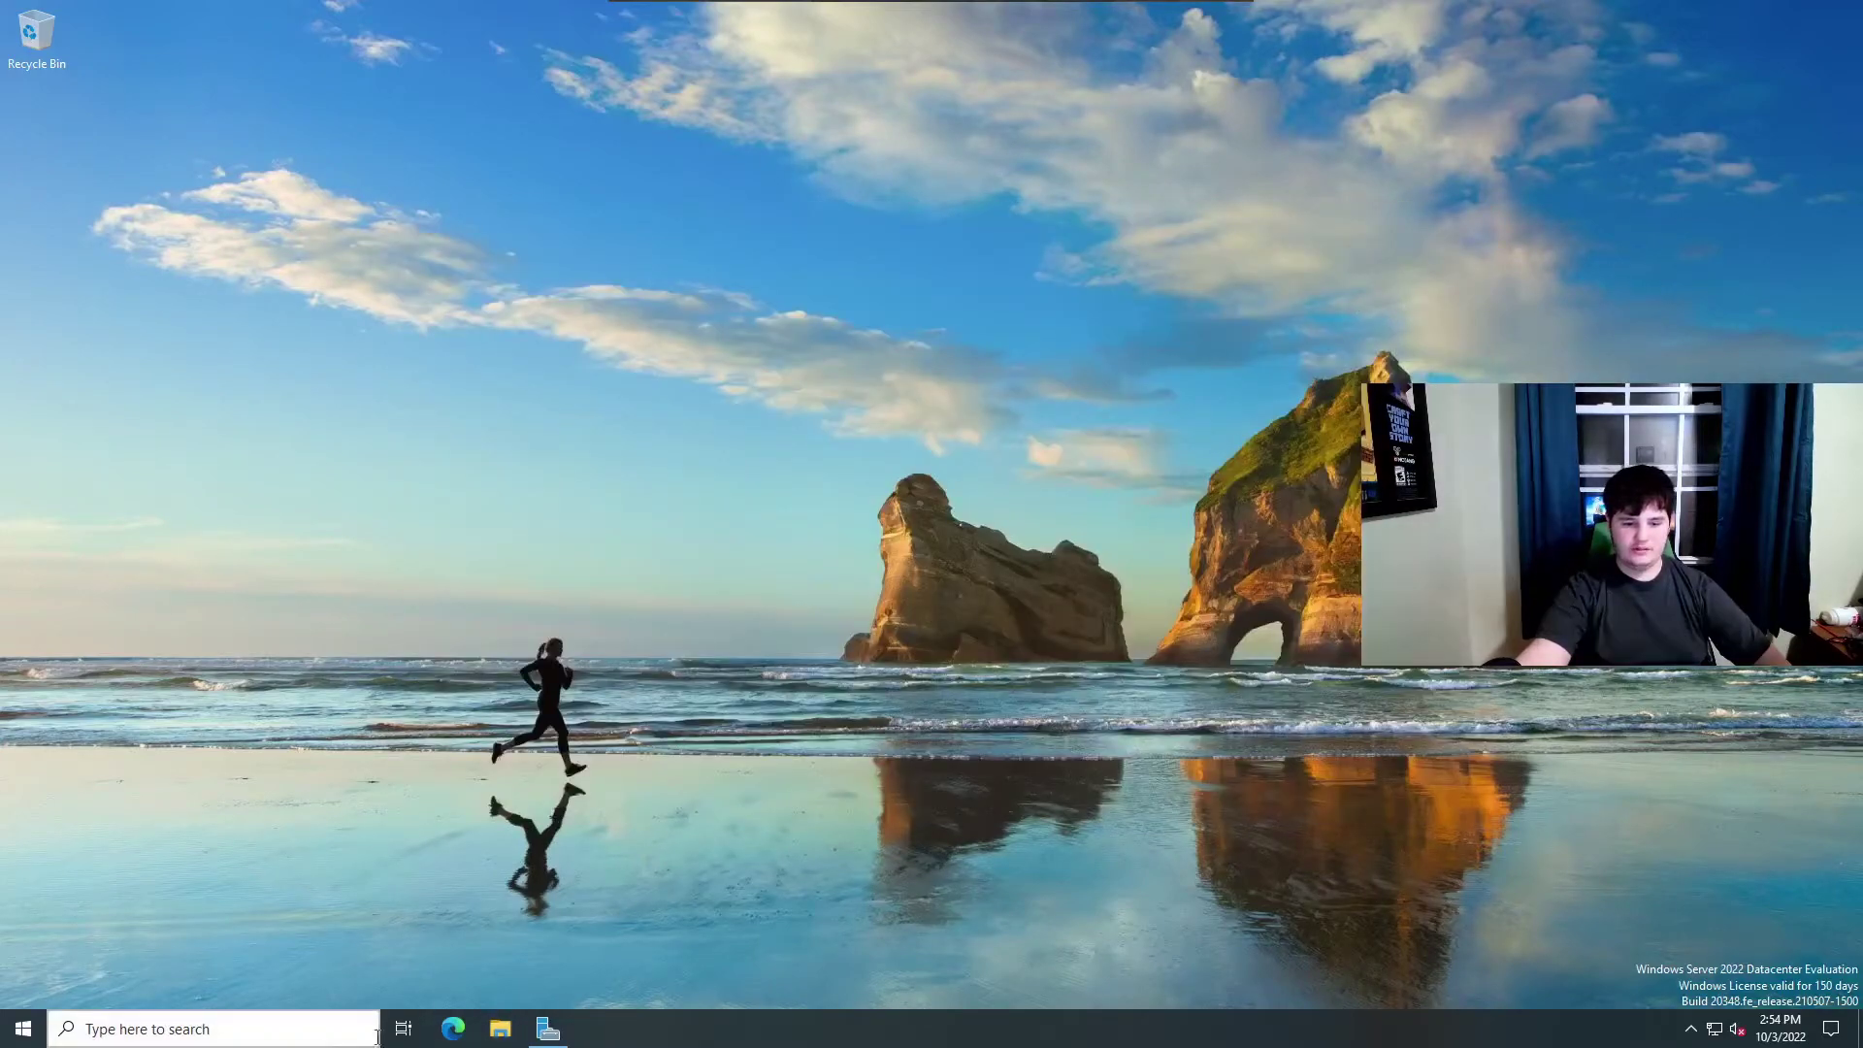
pyautogui.click(434, 1039)
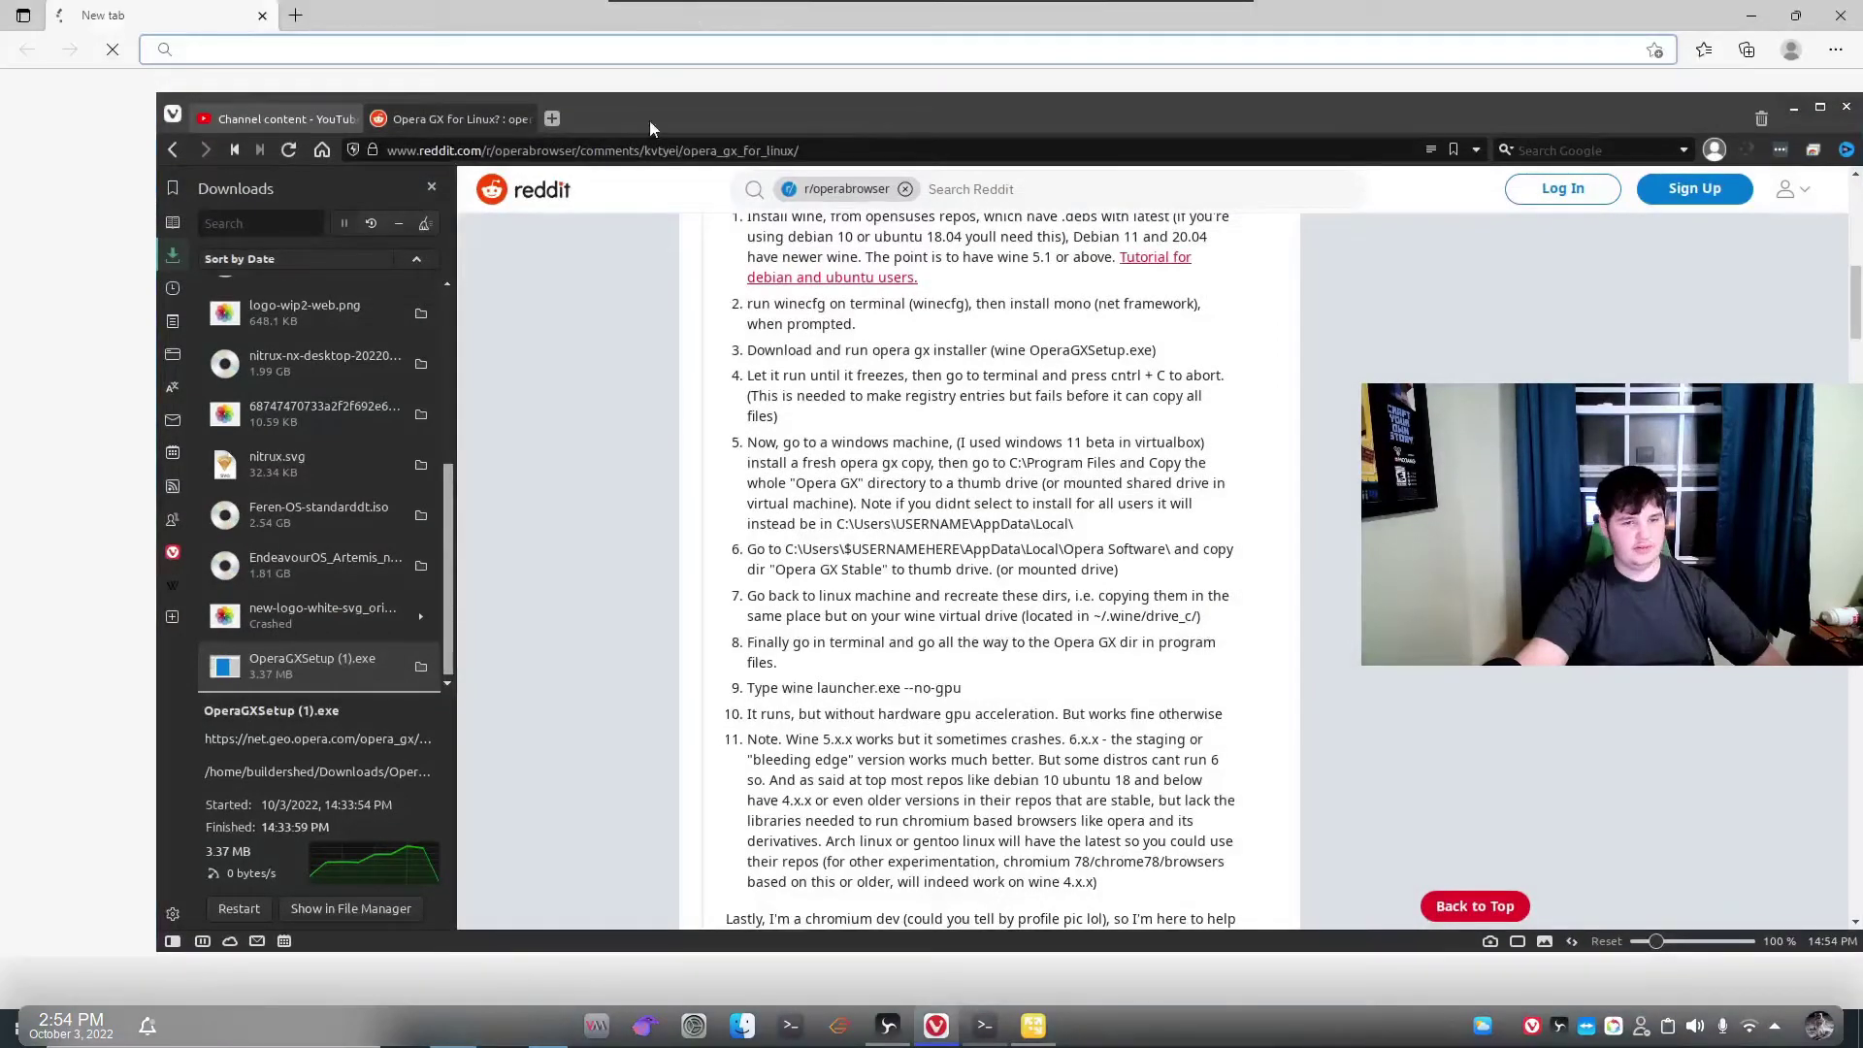
pyautogui.click(690, 138)
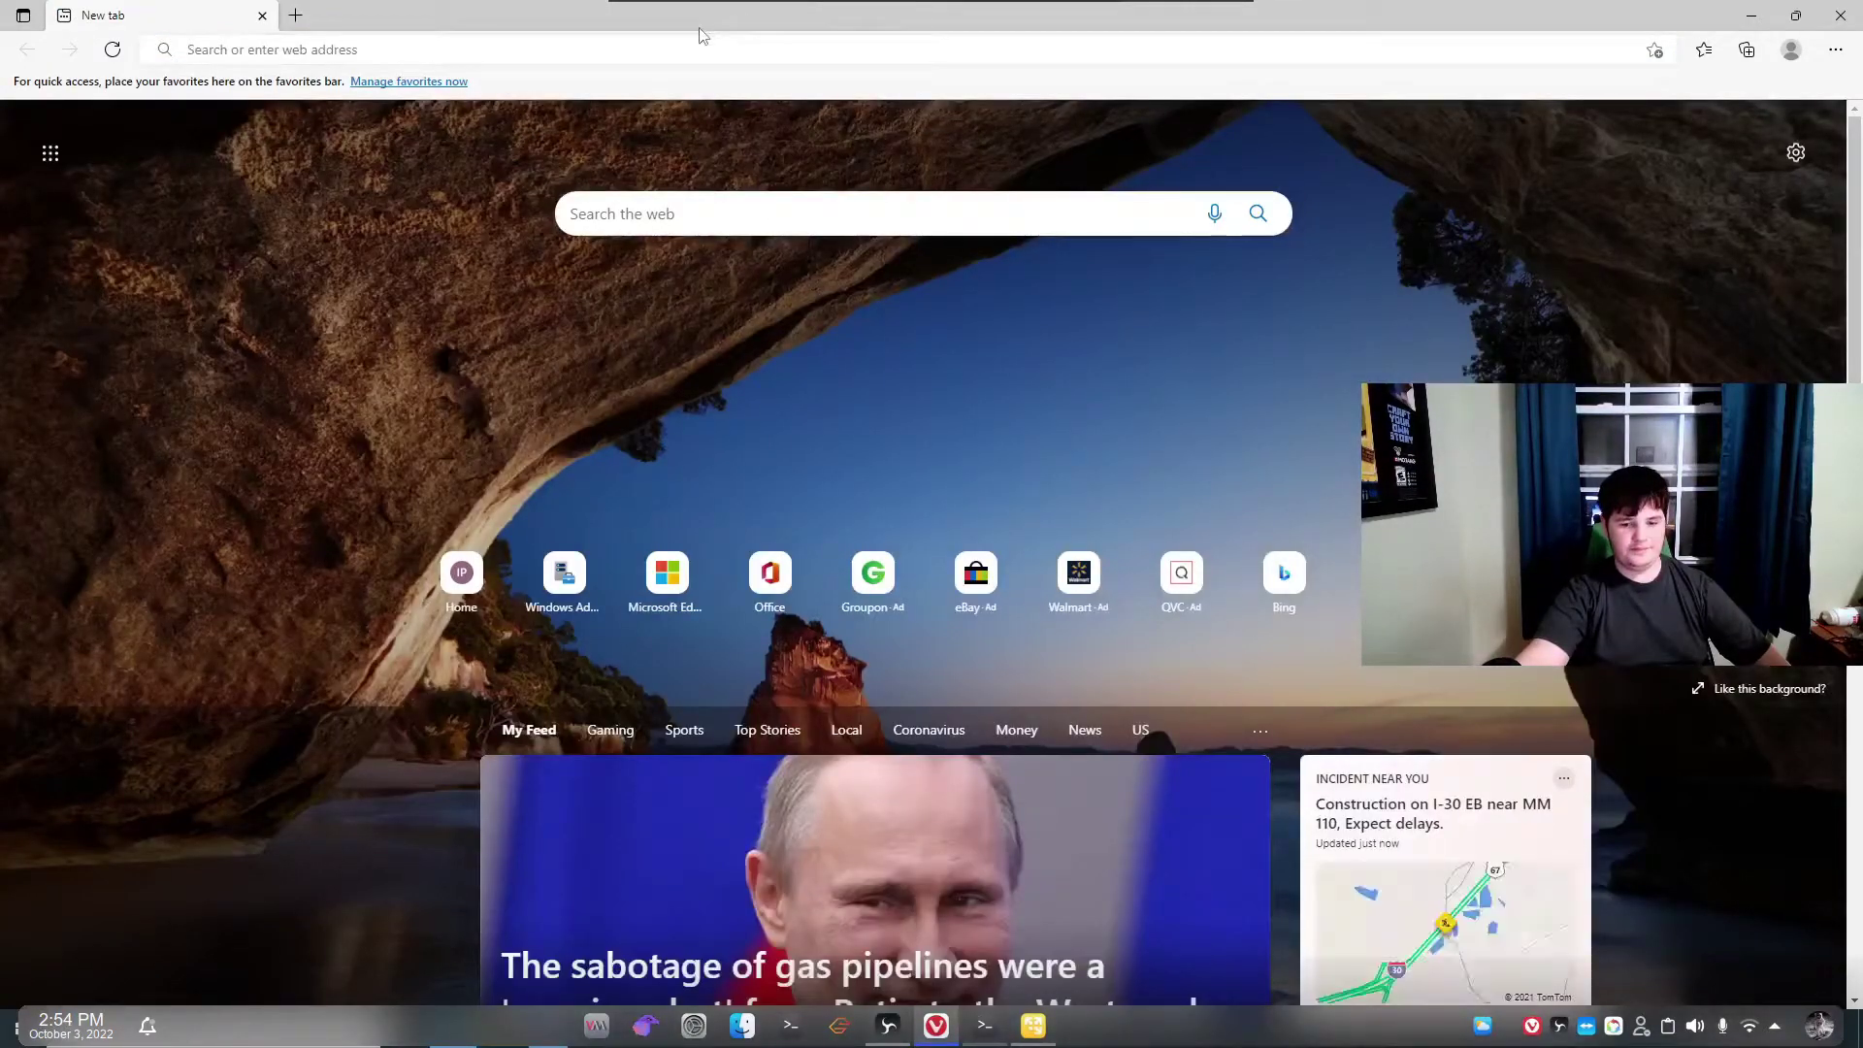
pyautogui.doubleClick(700, 28)
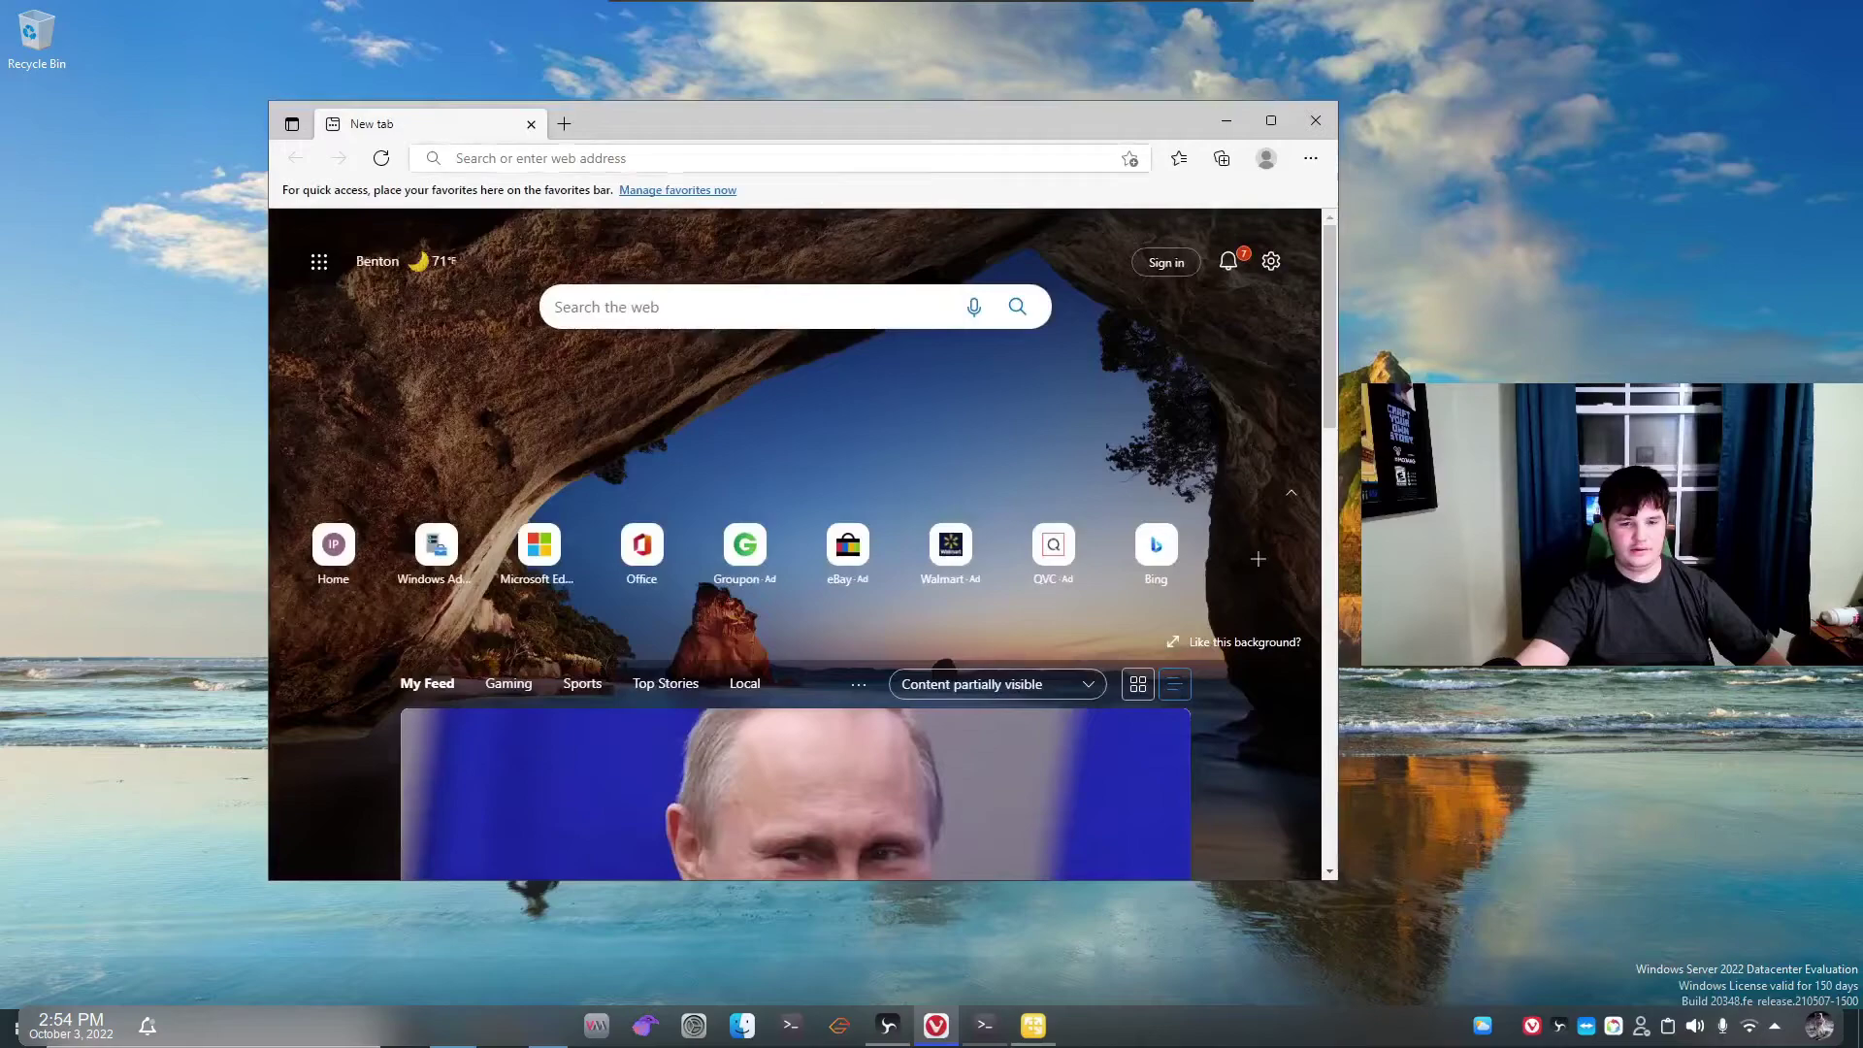
# Search the web for 'opera gx' and open the official opera.com download page.
pyautogui.click(741, 156)
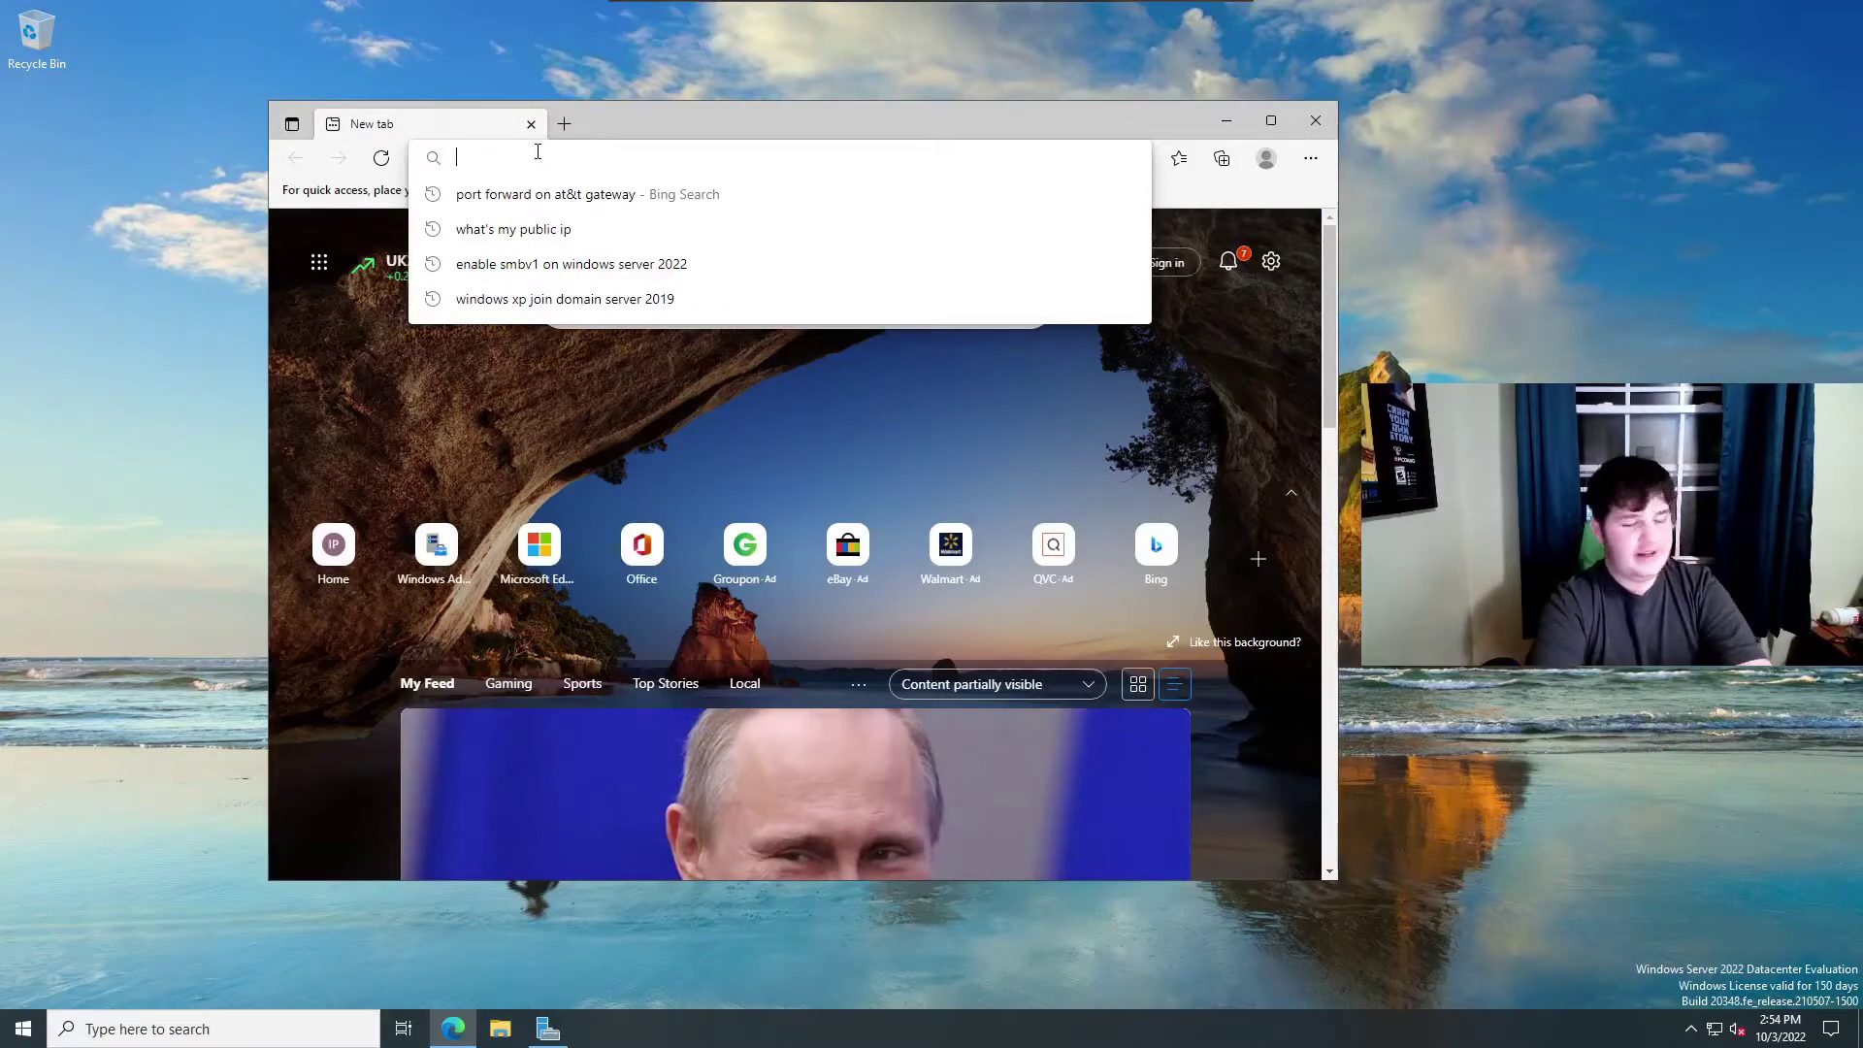
pyautogui.write('opera gx')
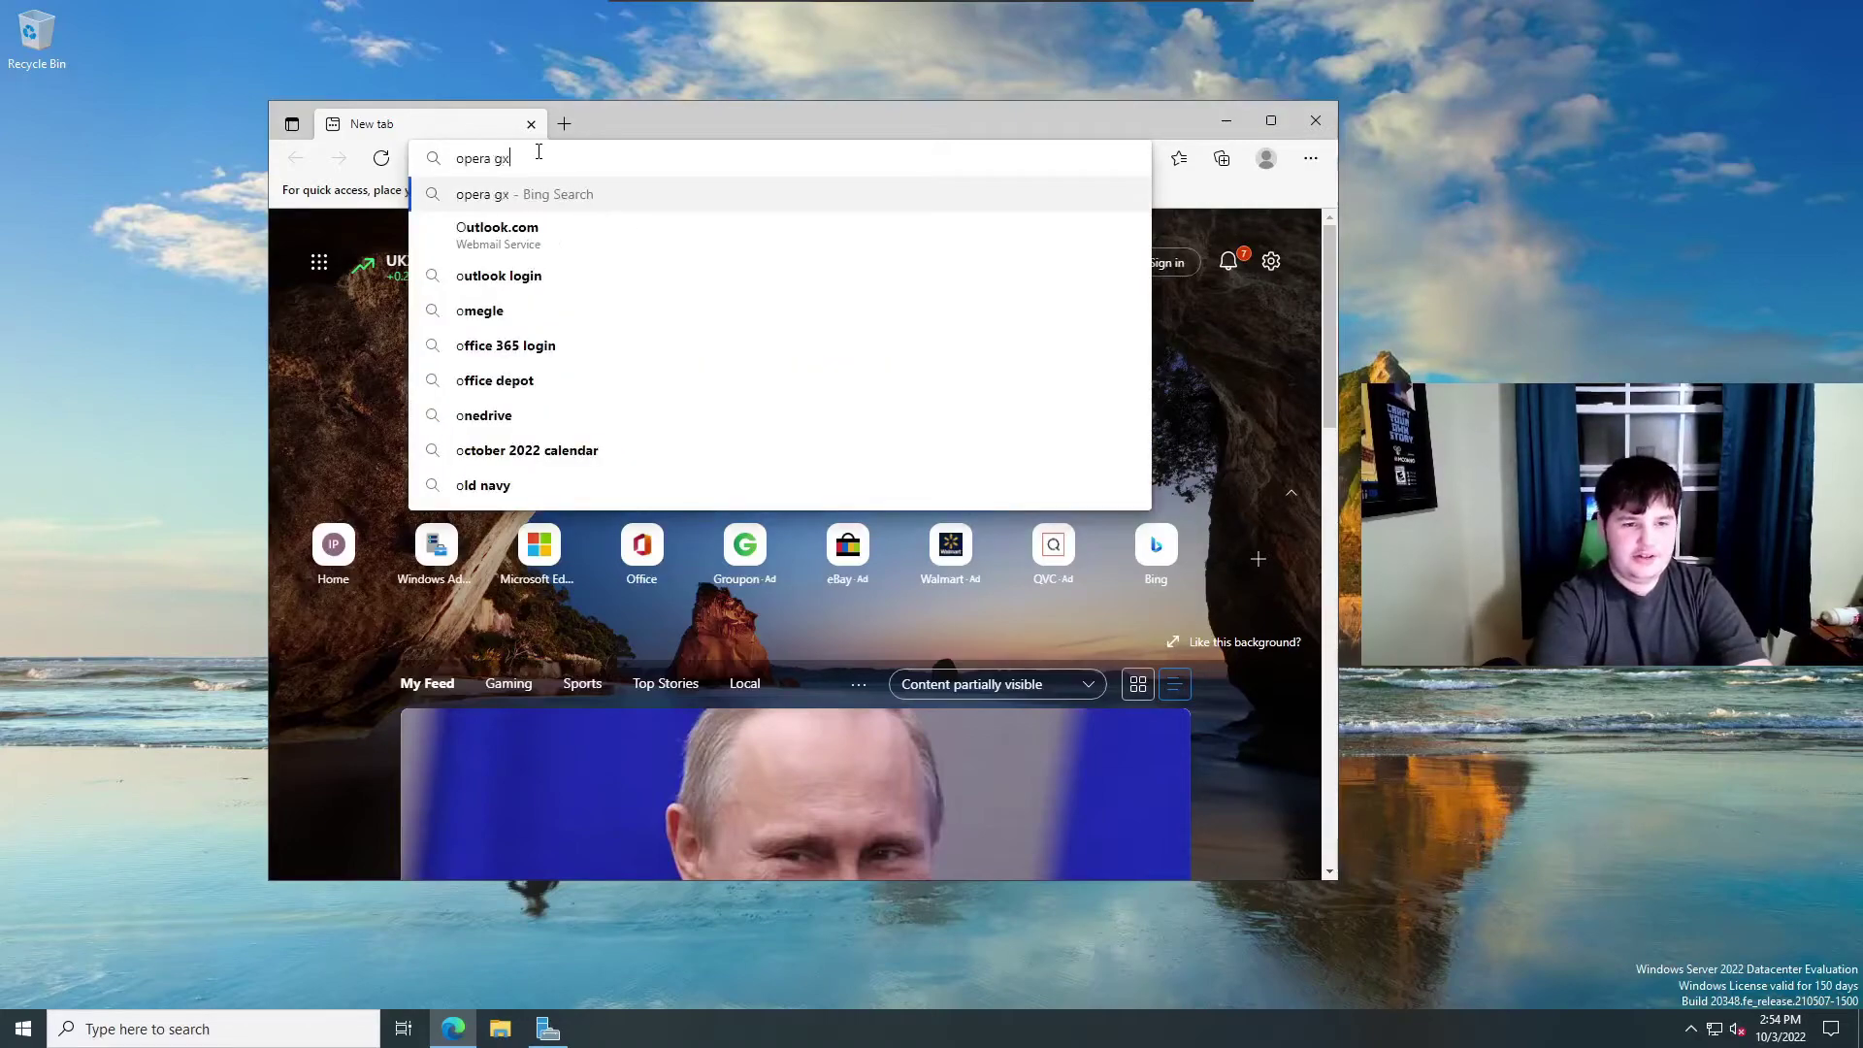
pyautogui.press('Return')
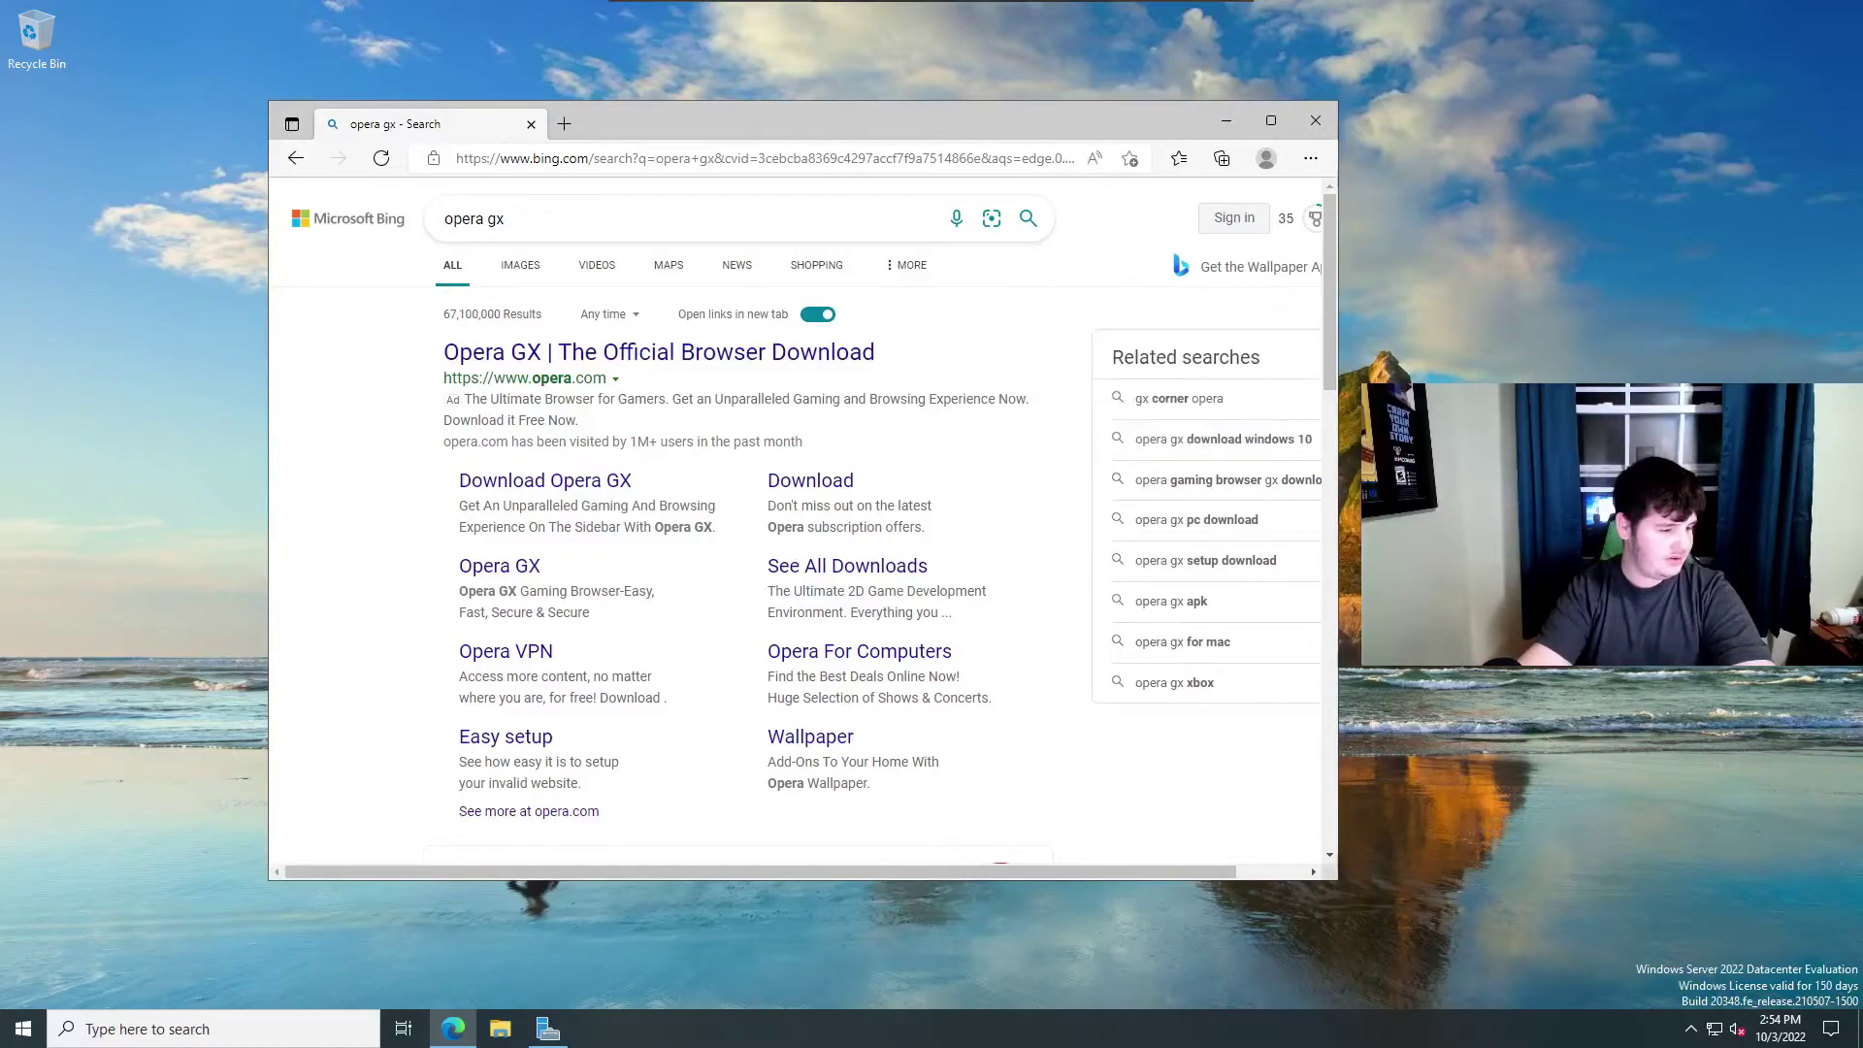
pyautogui.click(754, 357)
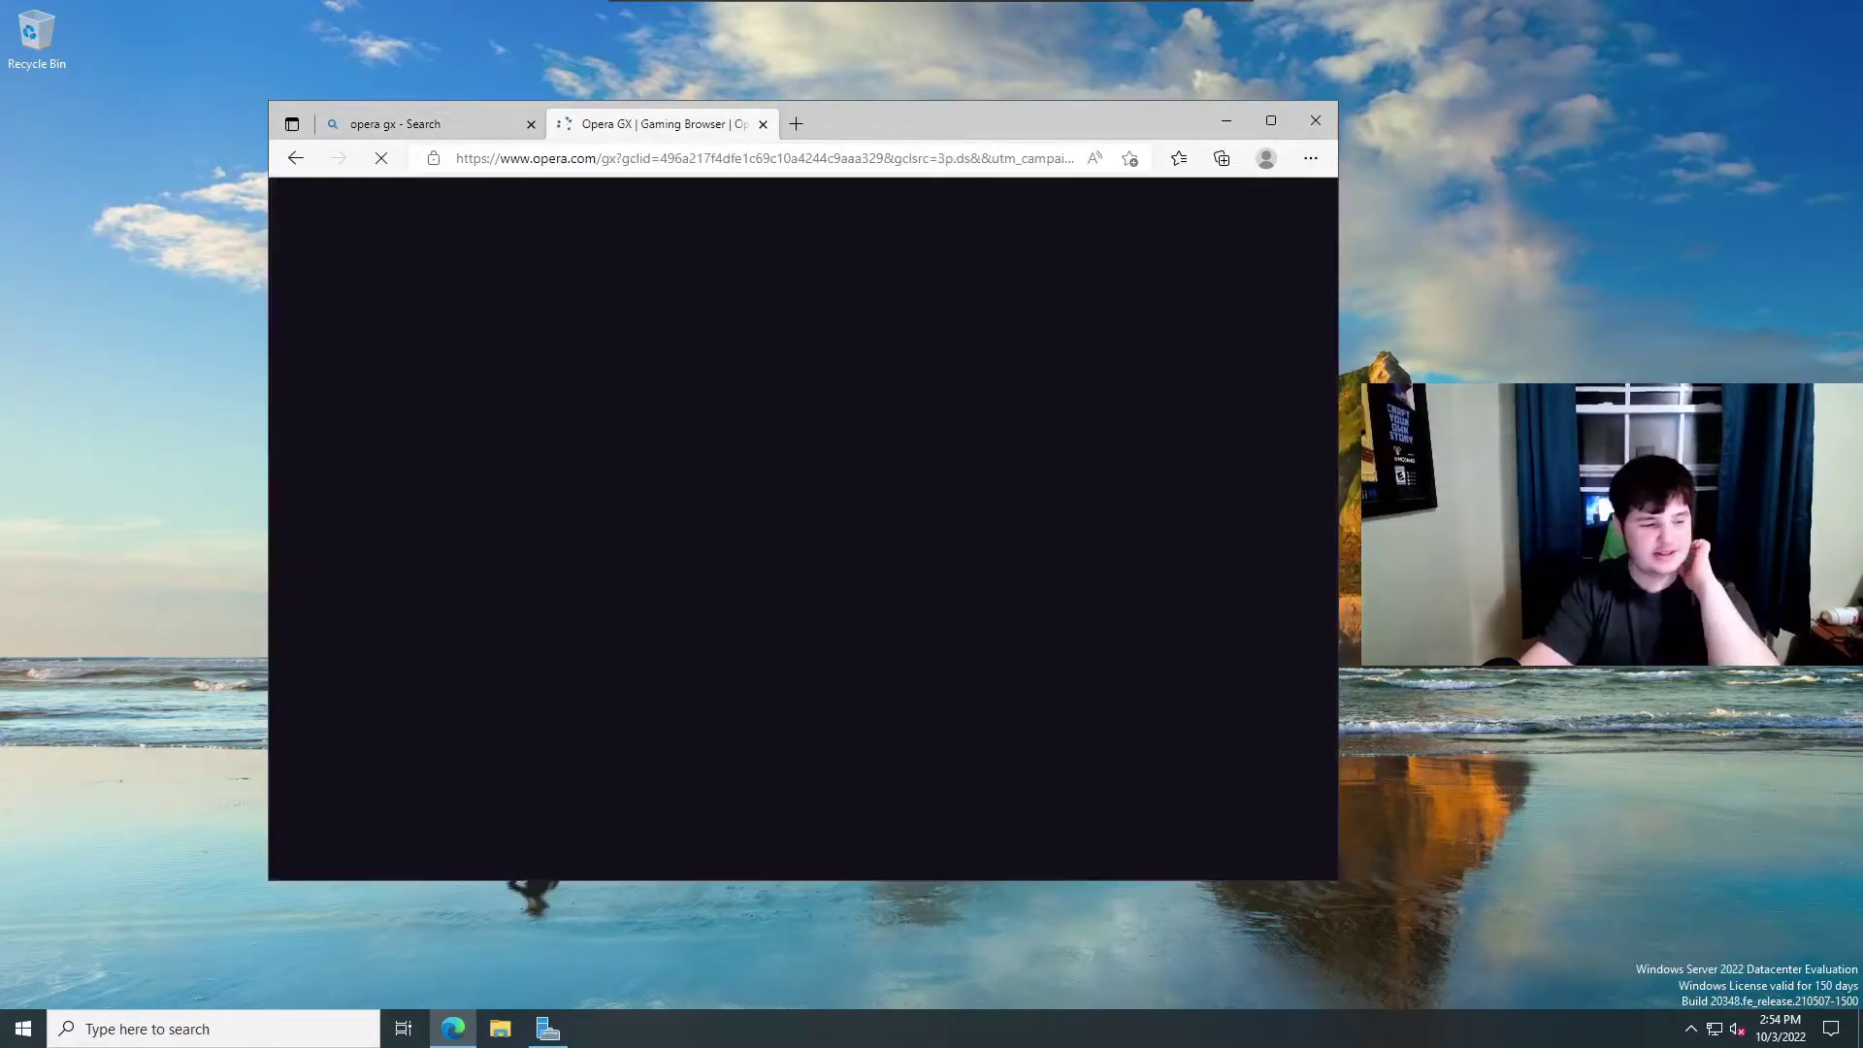
# Accept the cookie notice, download OperaGXSetup.exe, run it, and minimize Edge.
pyautogui.click(784, 582)
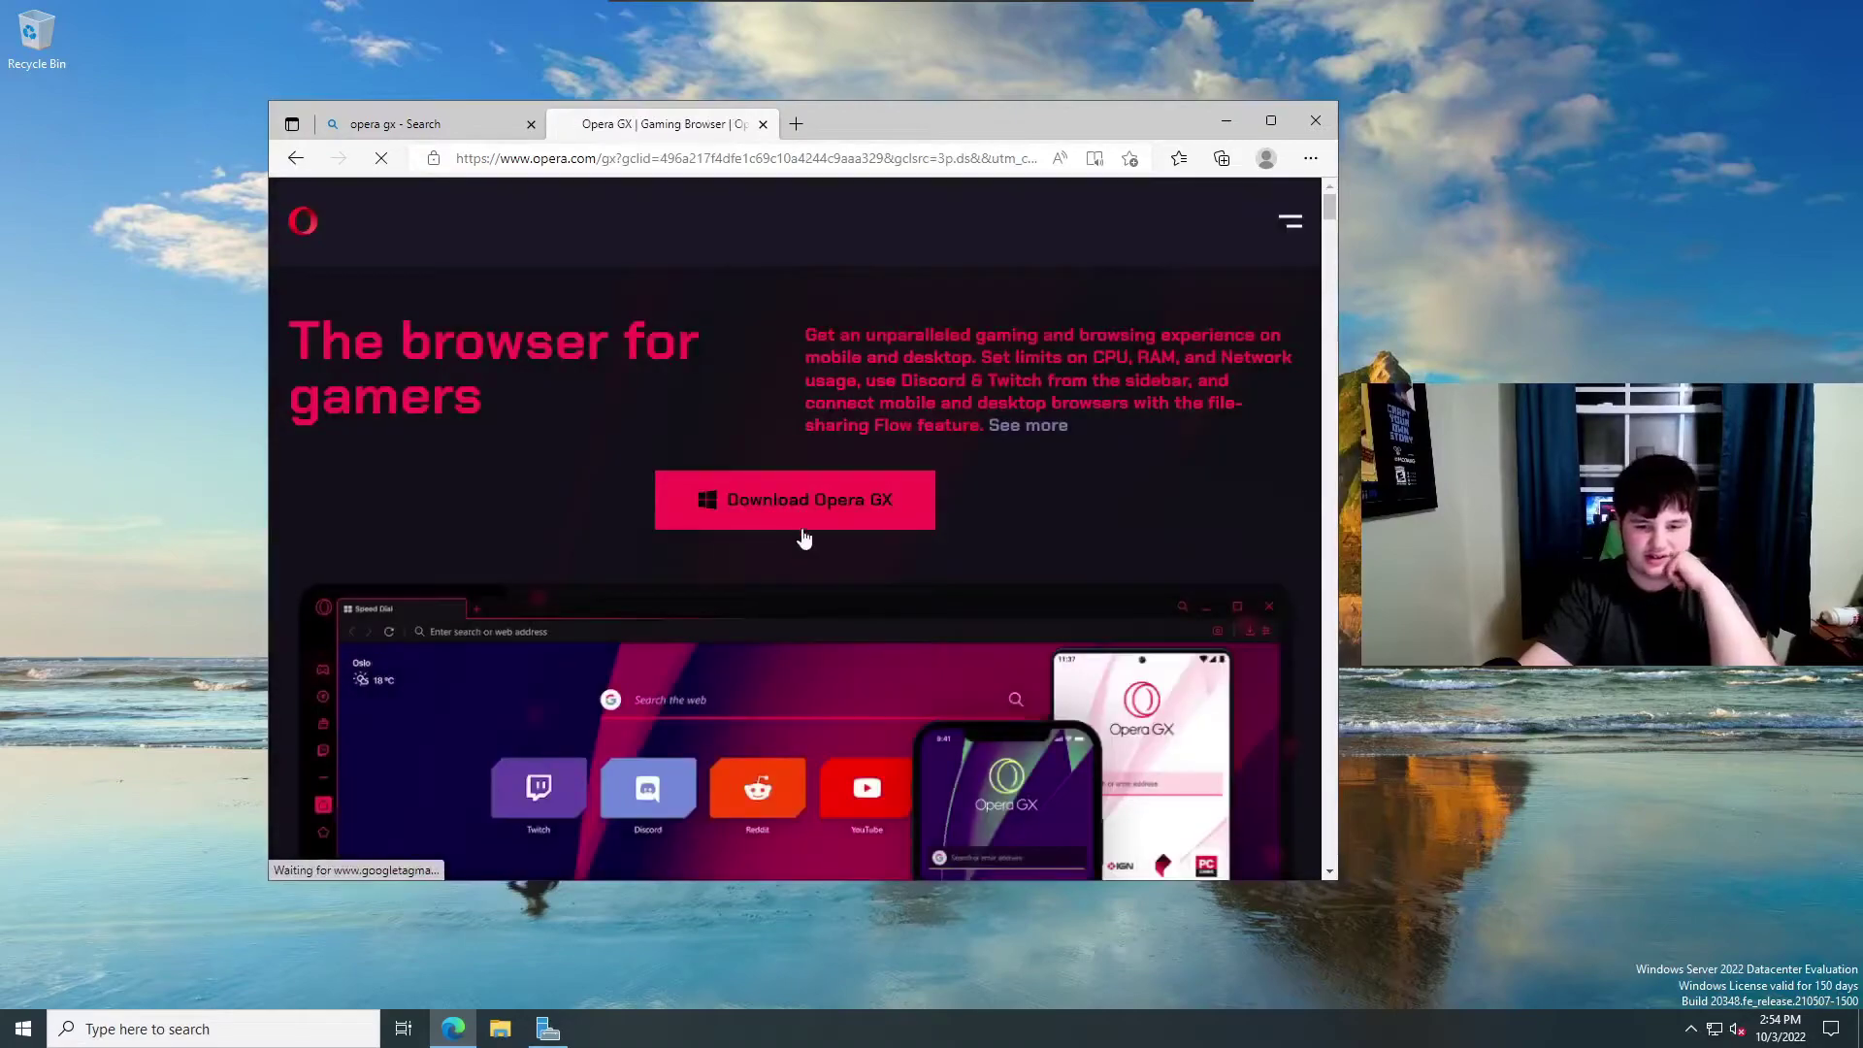
pyautogui.click(804, 531)
pyautogui.scroll(-4, 981, 602)
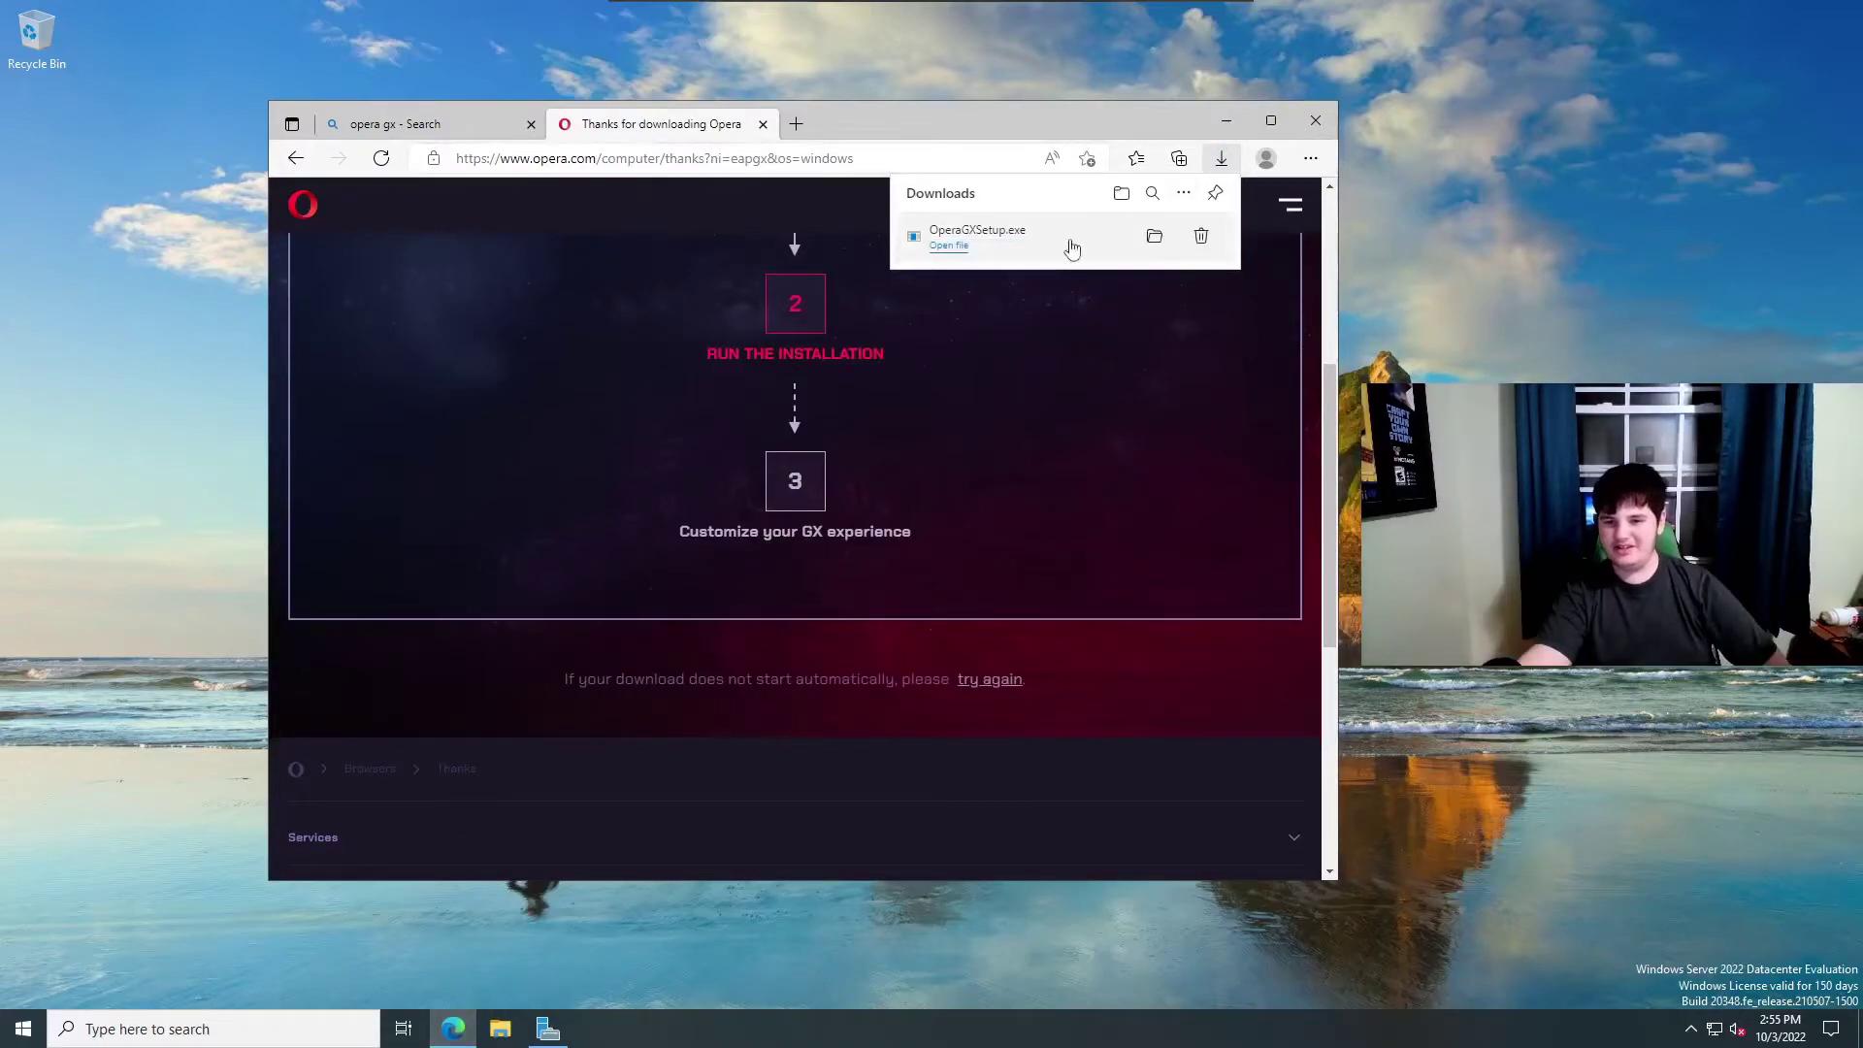
pyautogui.click(949, 245)
pyautogui.click(1205, 116)
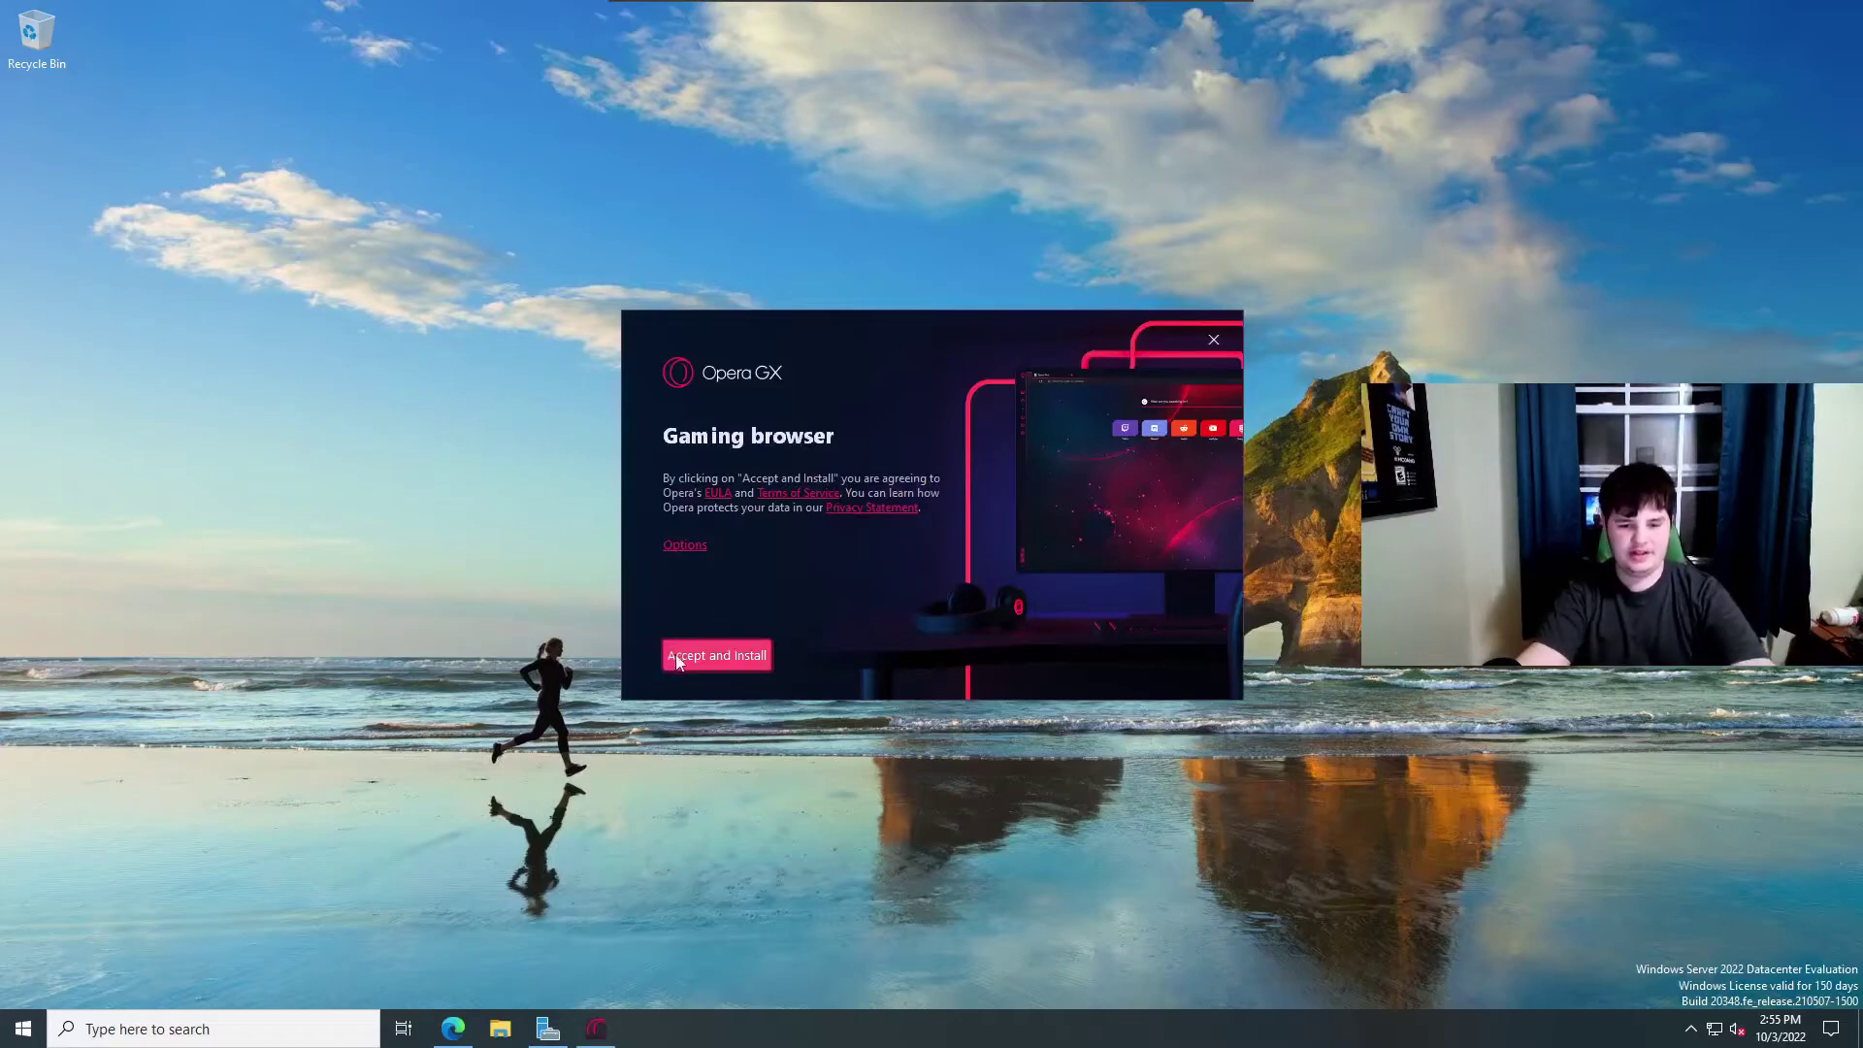
# Open the Opera GX installer's Options and inspect the user profile part of the Install path.
pyautogui.click(678, 545)
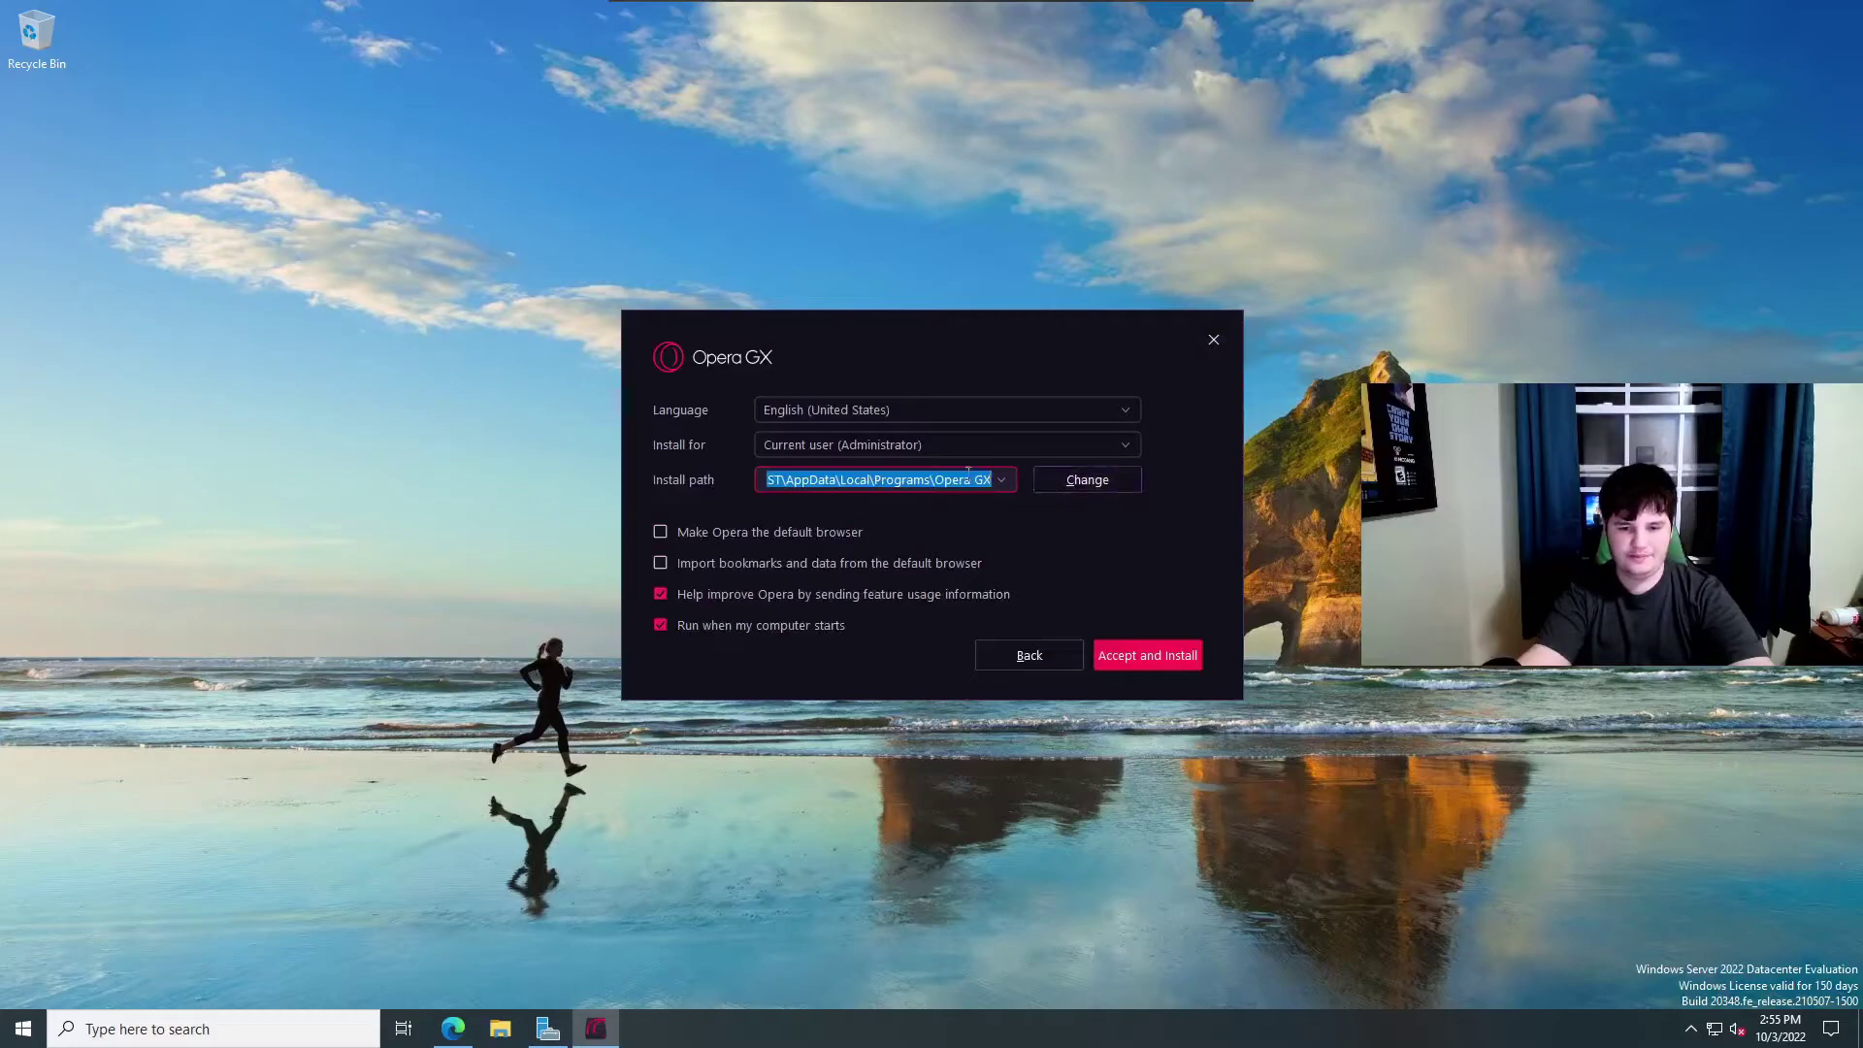
pyautogui.moveTo(985, 479); pyautogui.dragTo(922, 486)
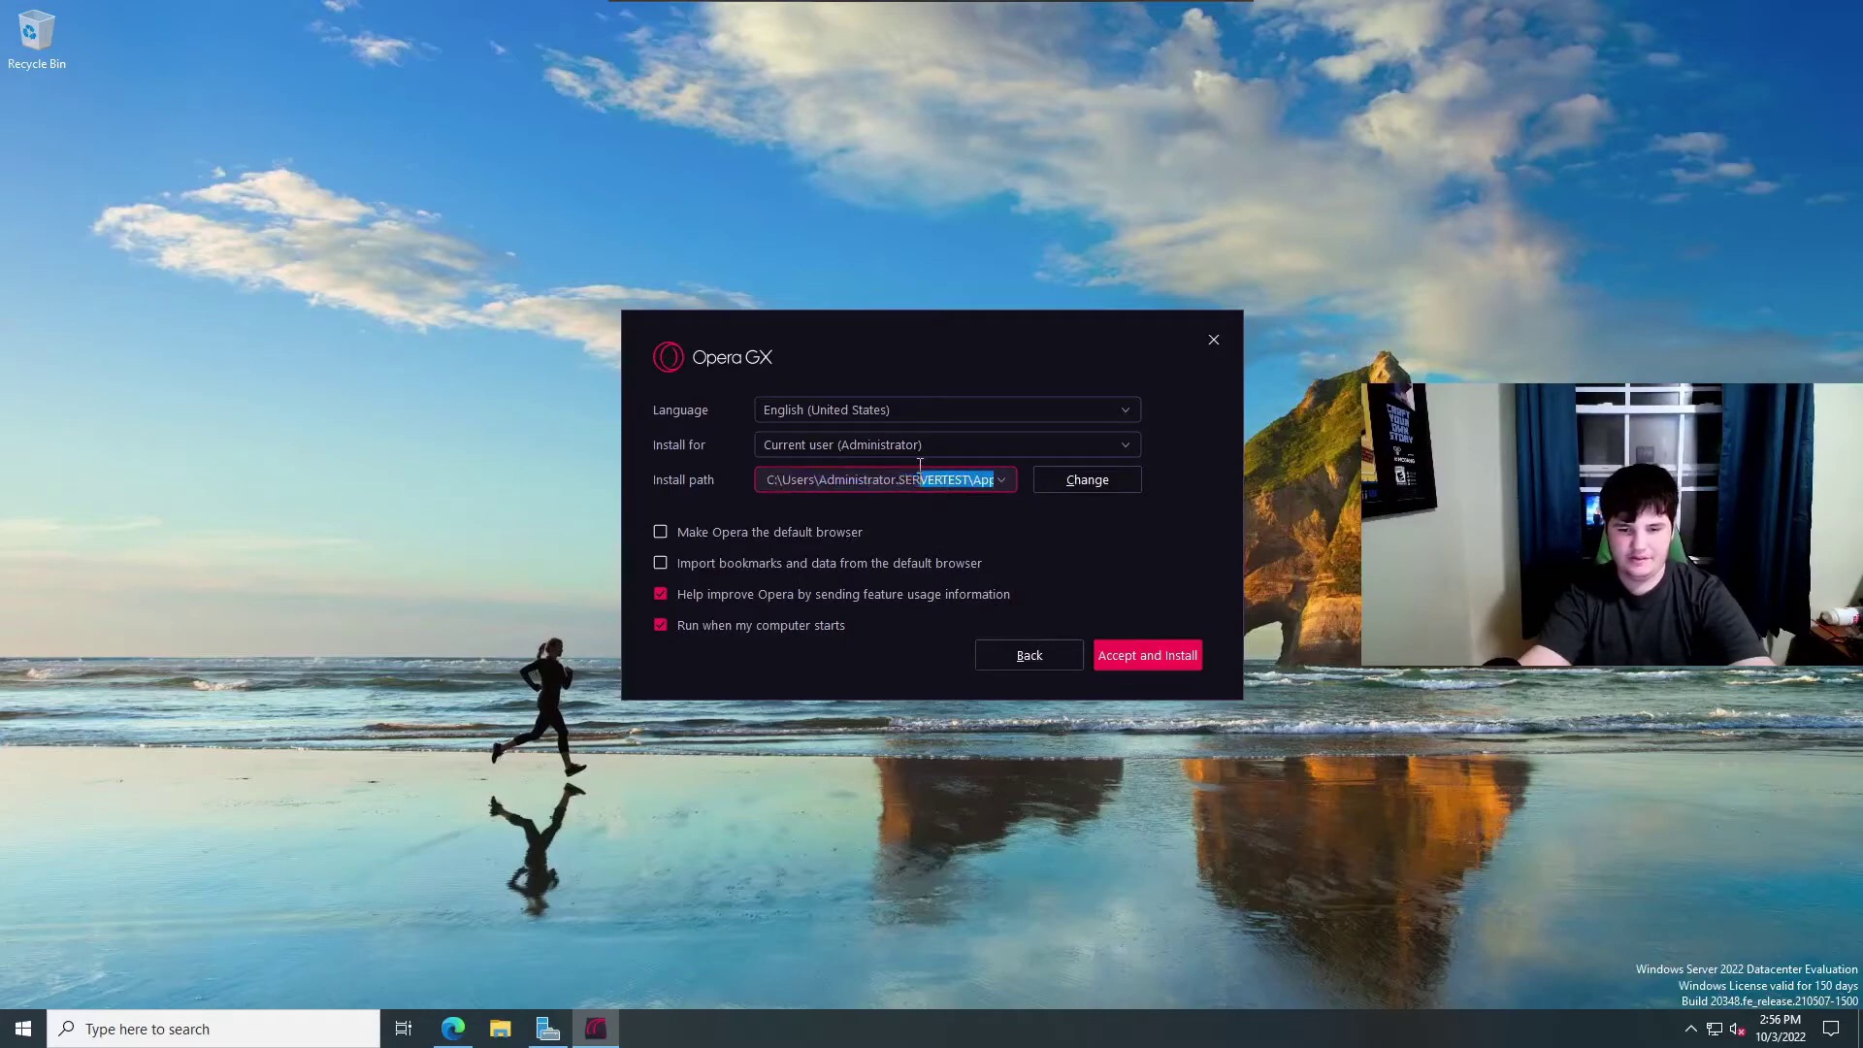
pyautogui.doubleClick(908, 488)
pyautogui.click(908, 488)
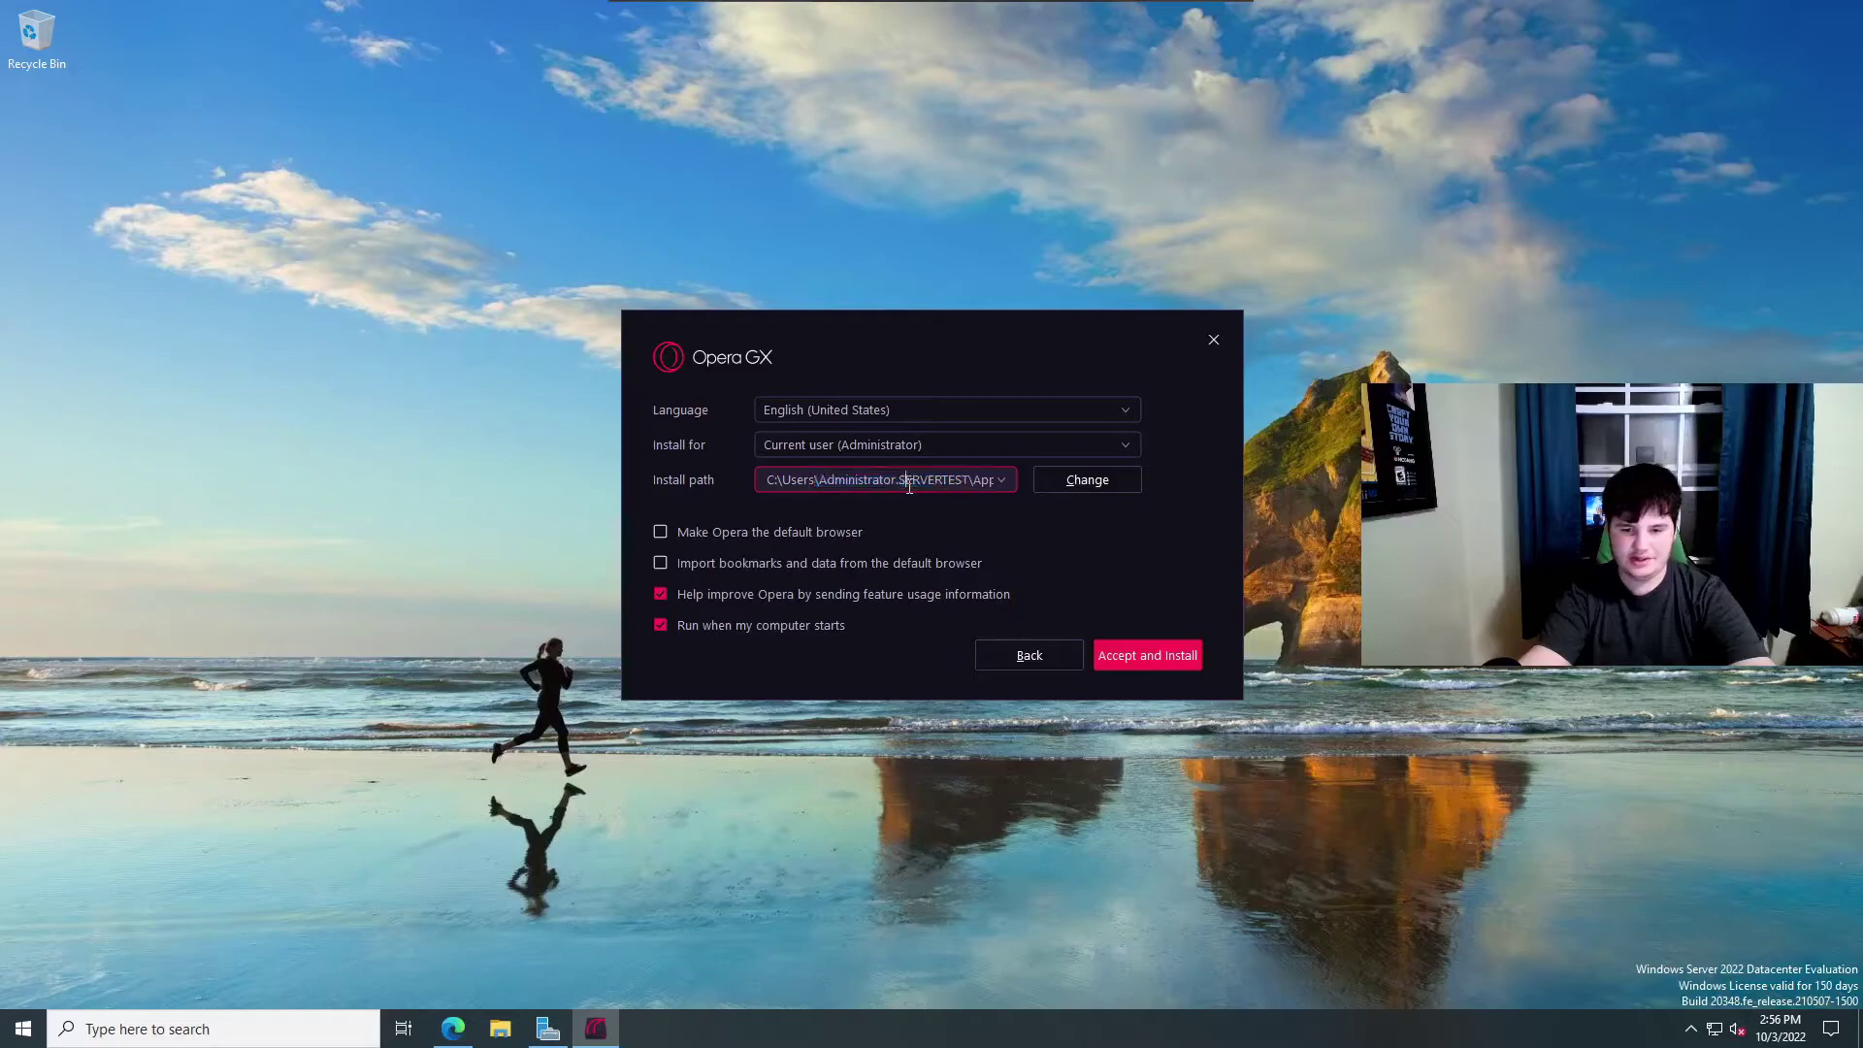
pyautogui.moveTo(902, 485); pyautogui.dragTo(964, 481)
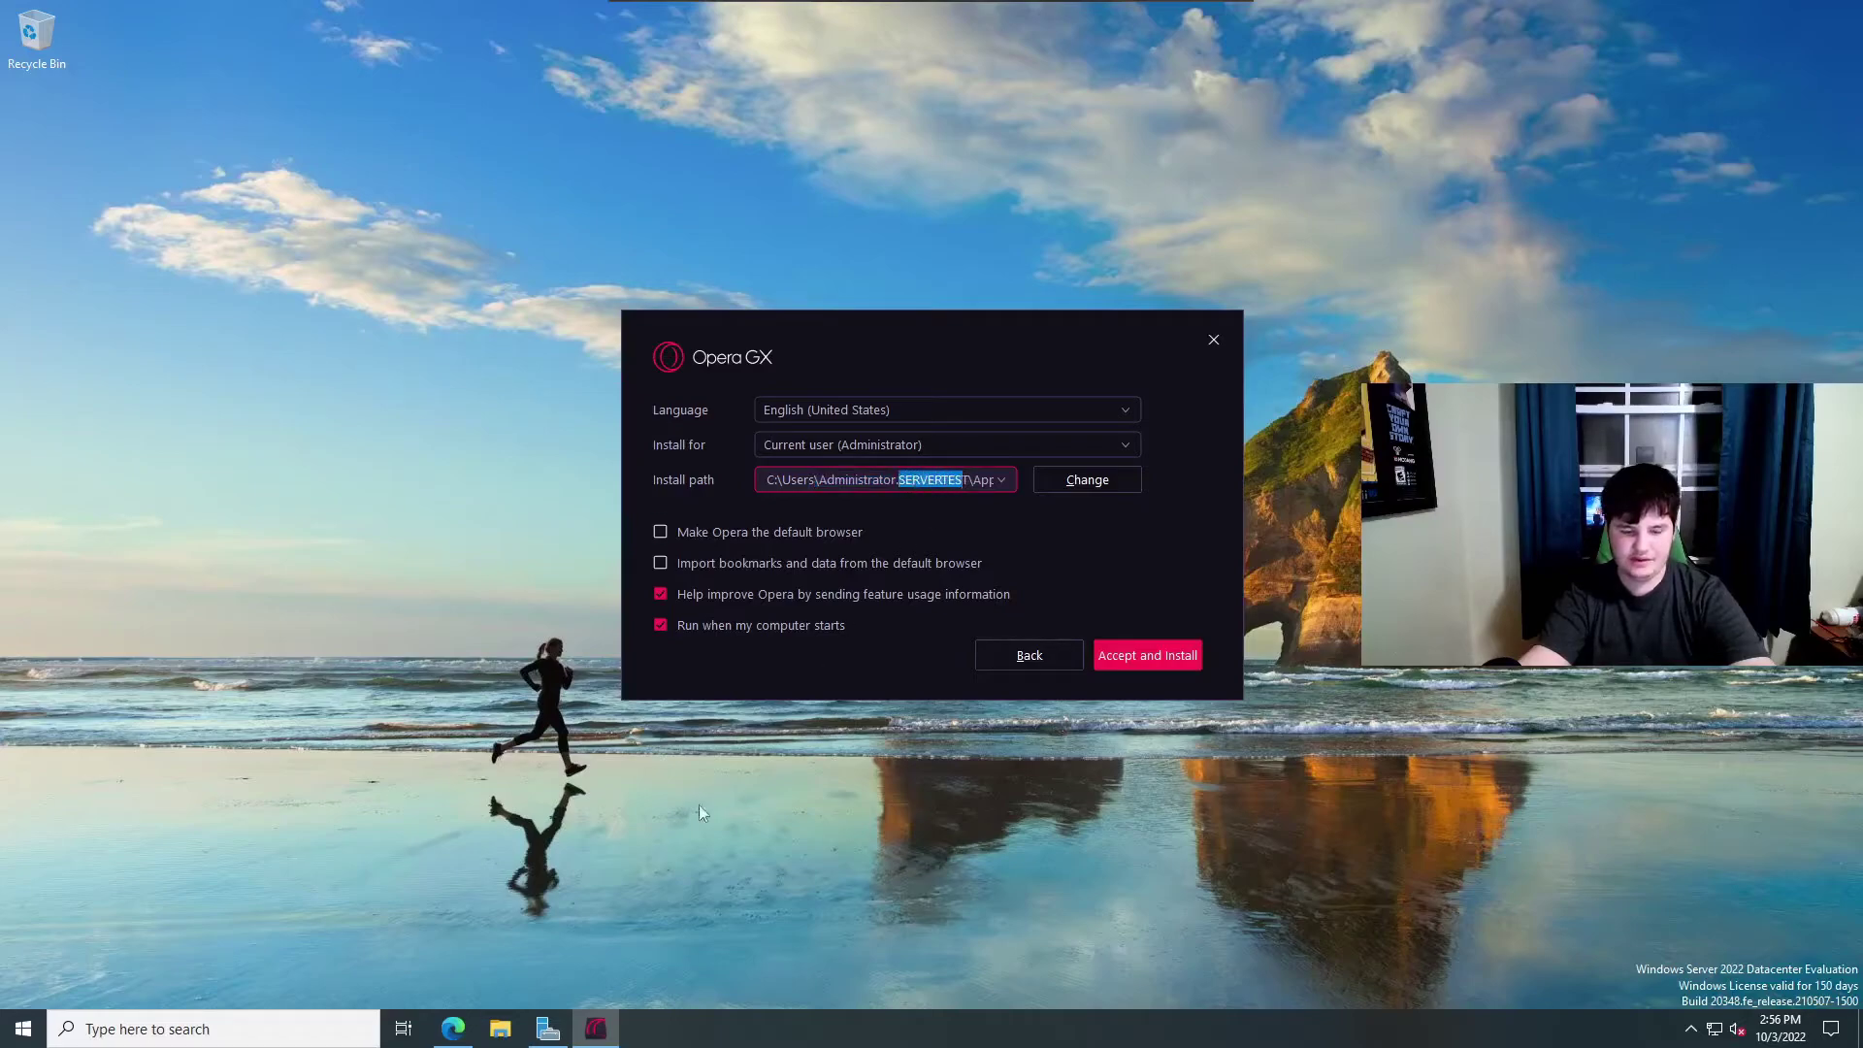
# Browse to C:\Users\Administrator in File Explorer to confirm the profile folder, then close it.
pyautogui.click(499, 1028)
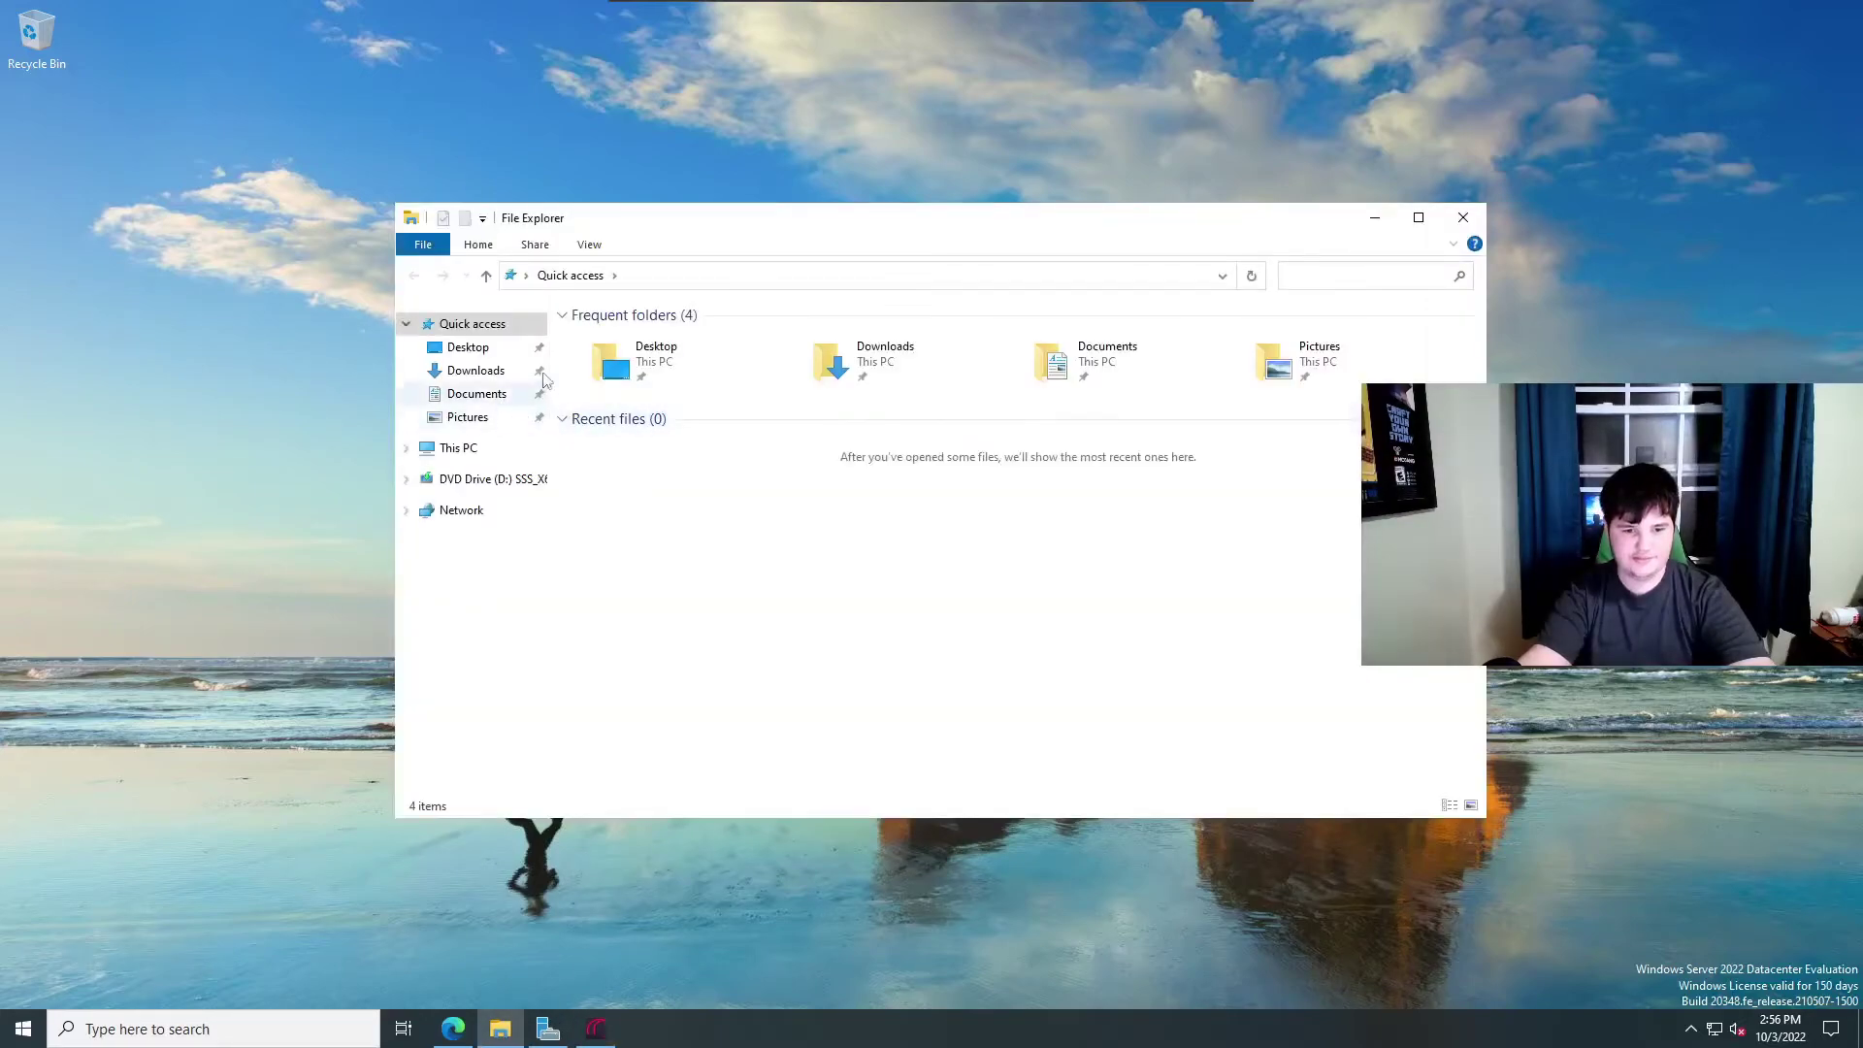
pyautogui.click(458, 448)
pyautogui.doubleClick(658, 532)
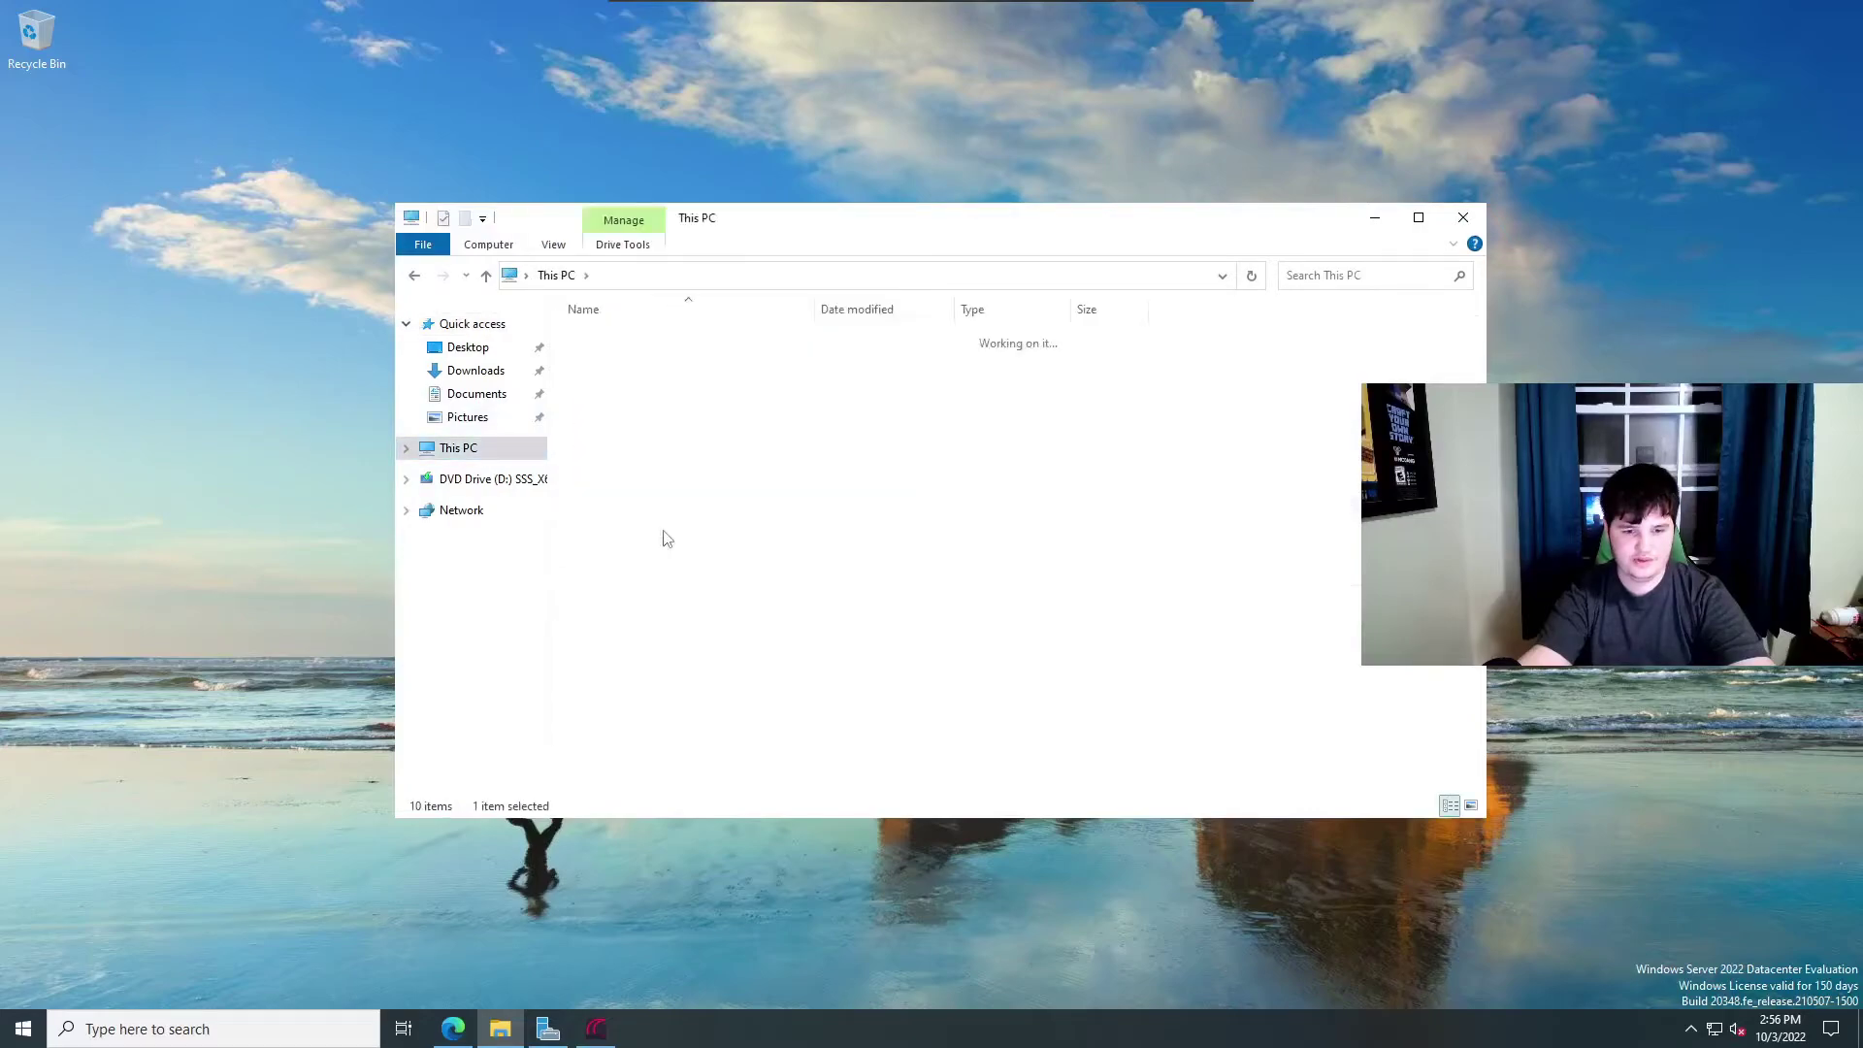
pyautogui.doubleClick(645, 400)
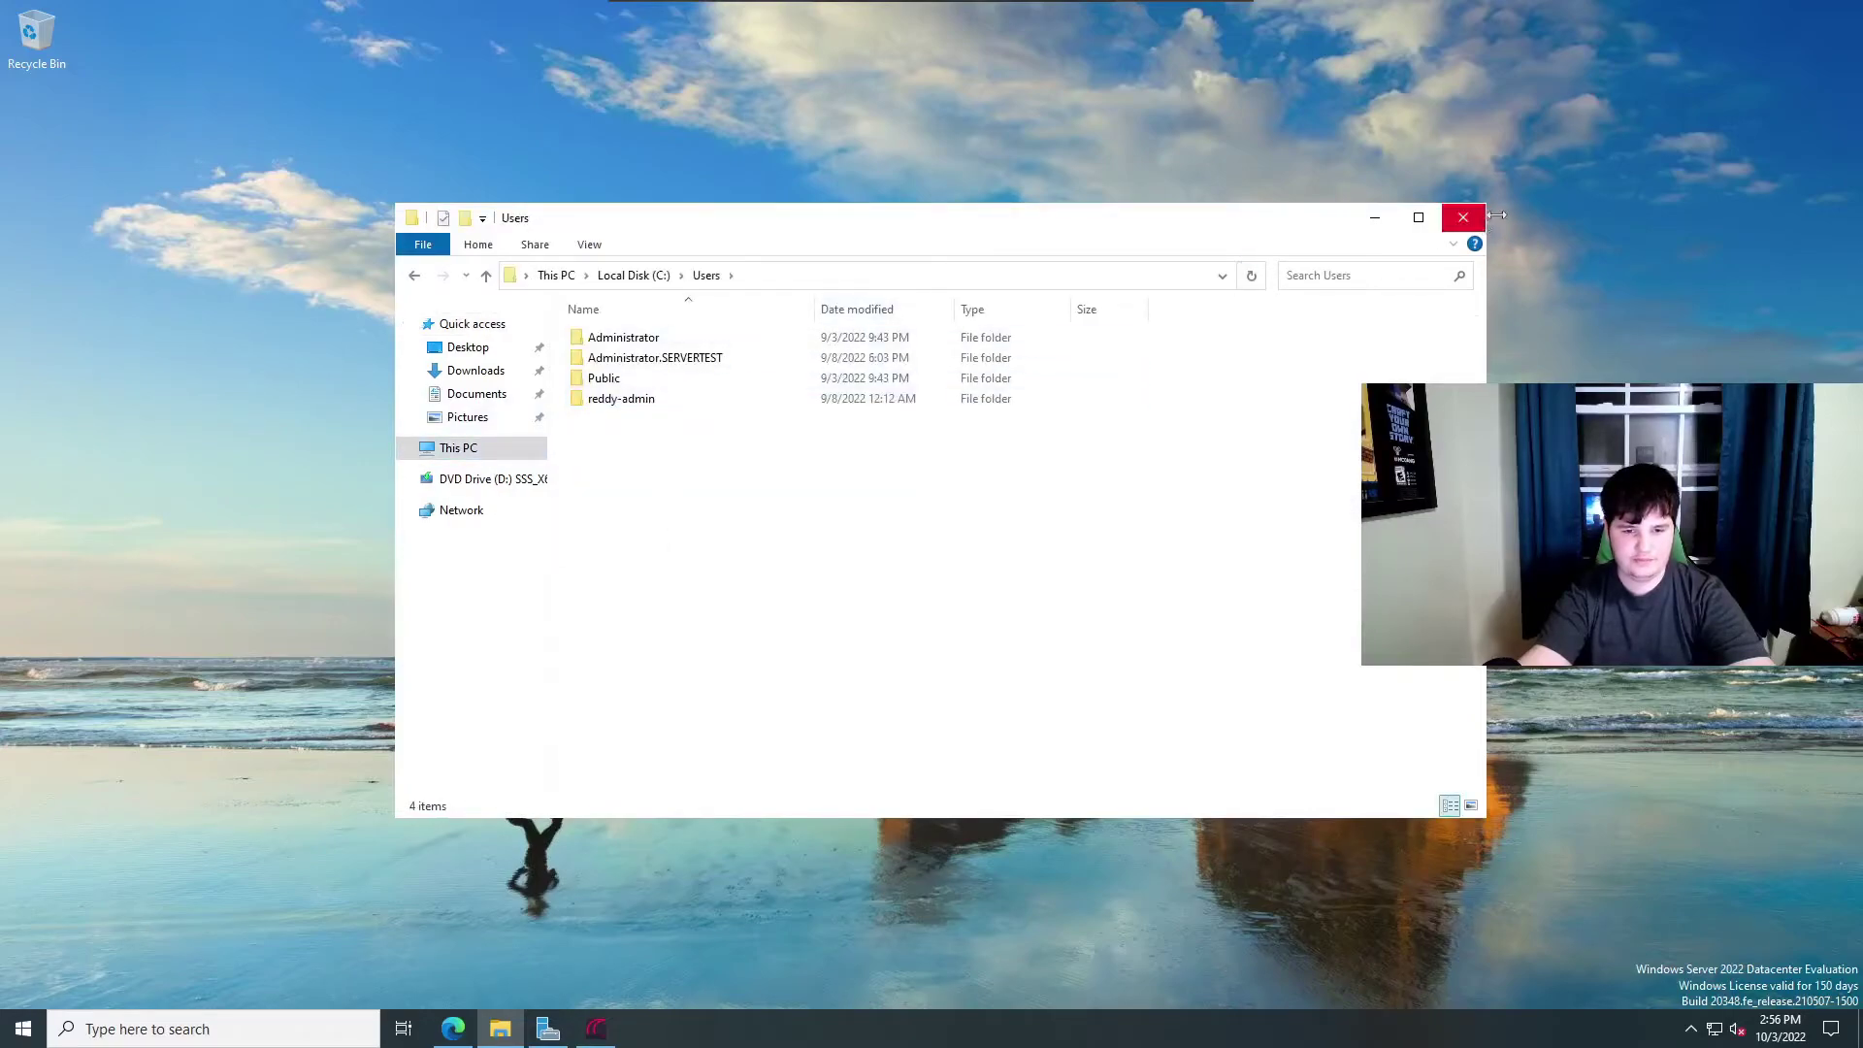
pyautogui.doubleClick(717, 342)
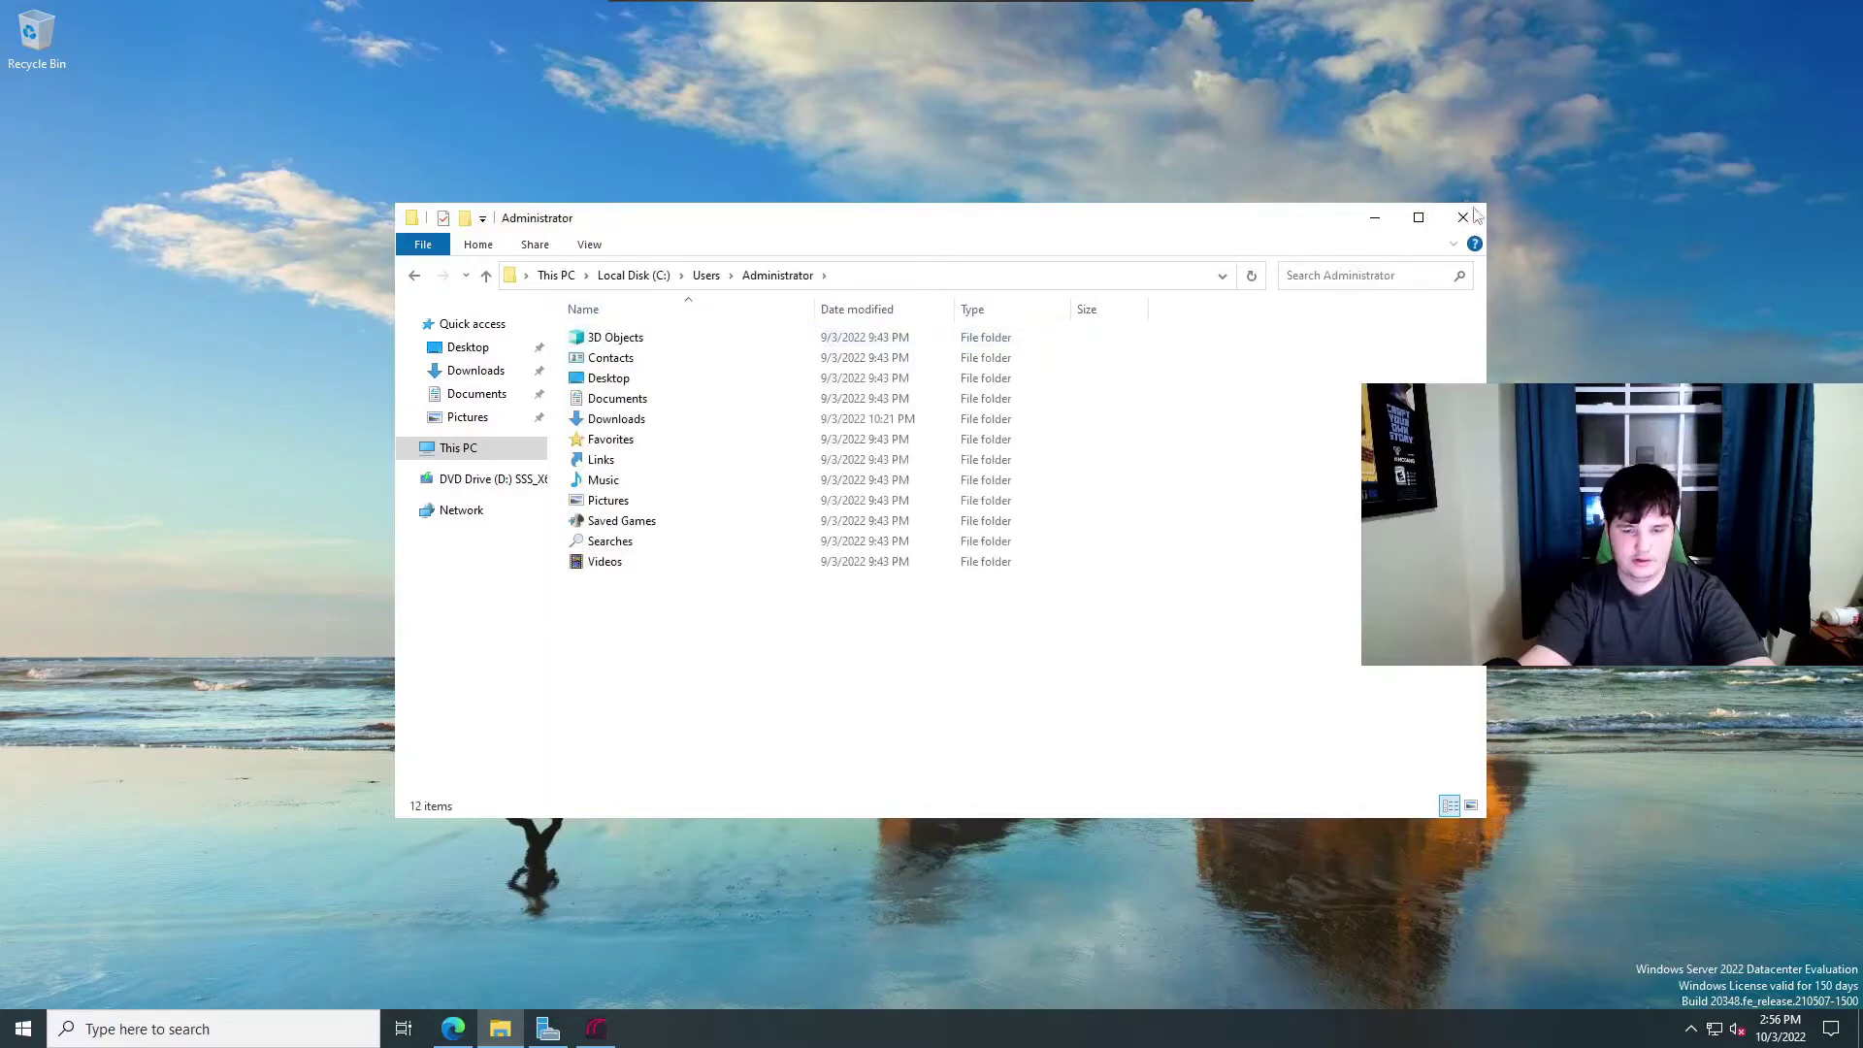
pyautogui.click(1465, 216)
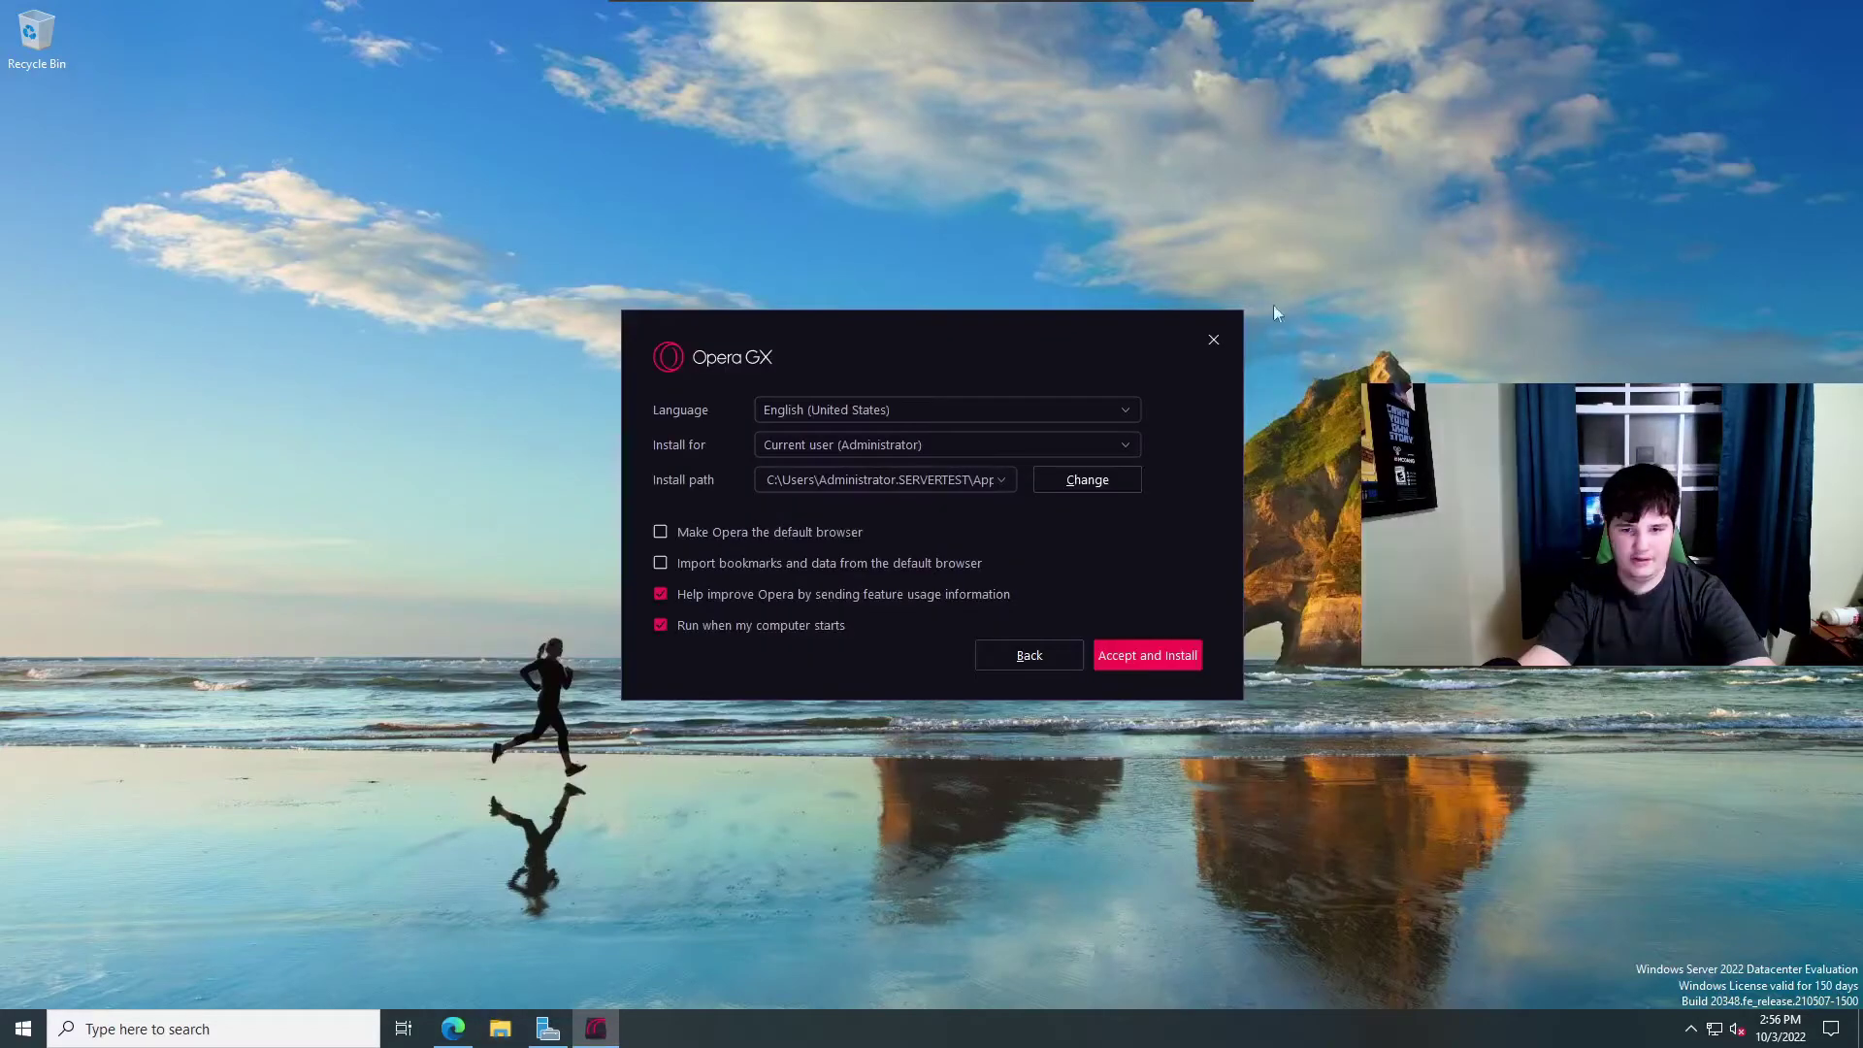
# Recheck the full install path and uncheck 'Run when my computer starts'.
pyautogui.click(935, 475)
pyautogui.click(968, 477)
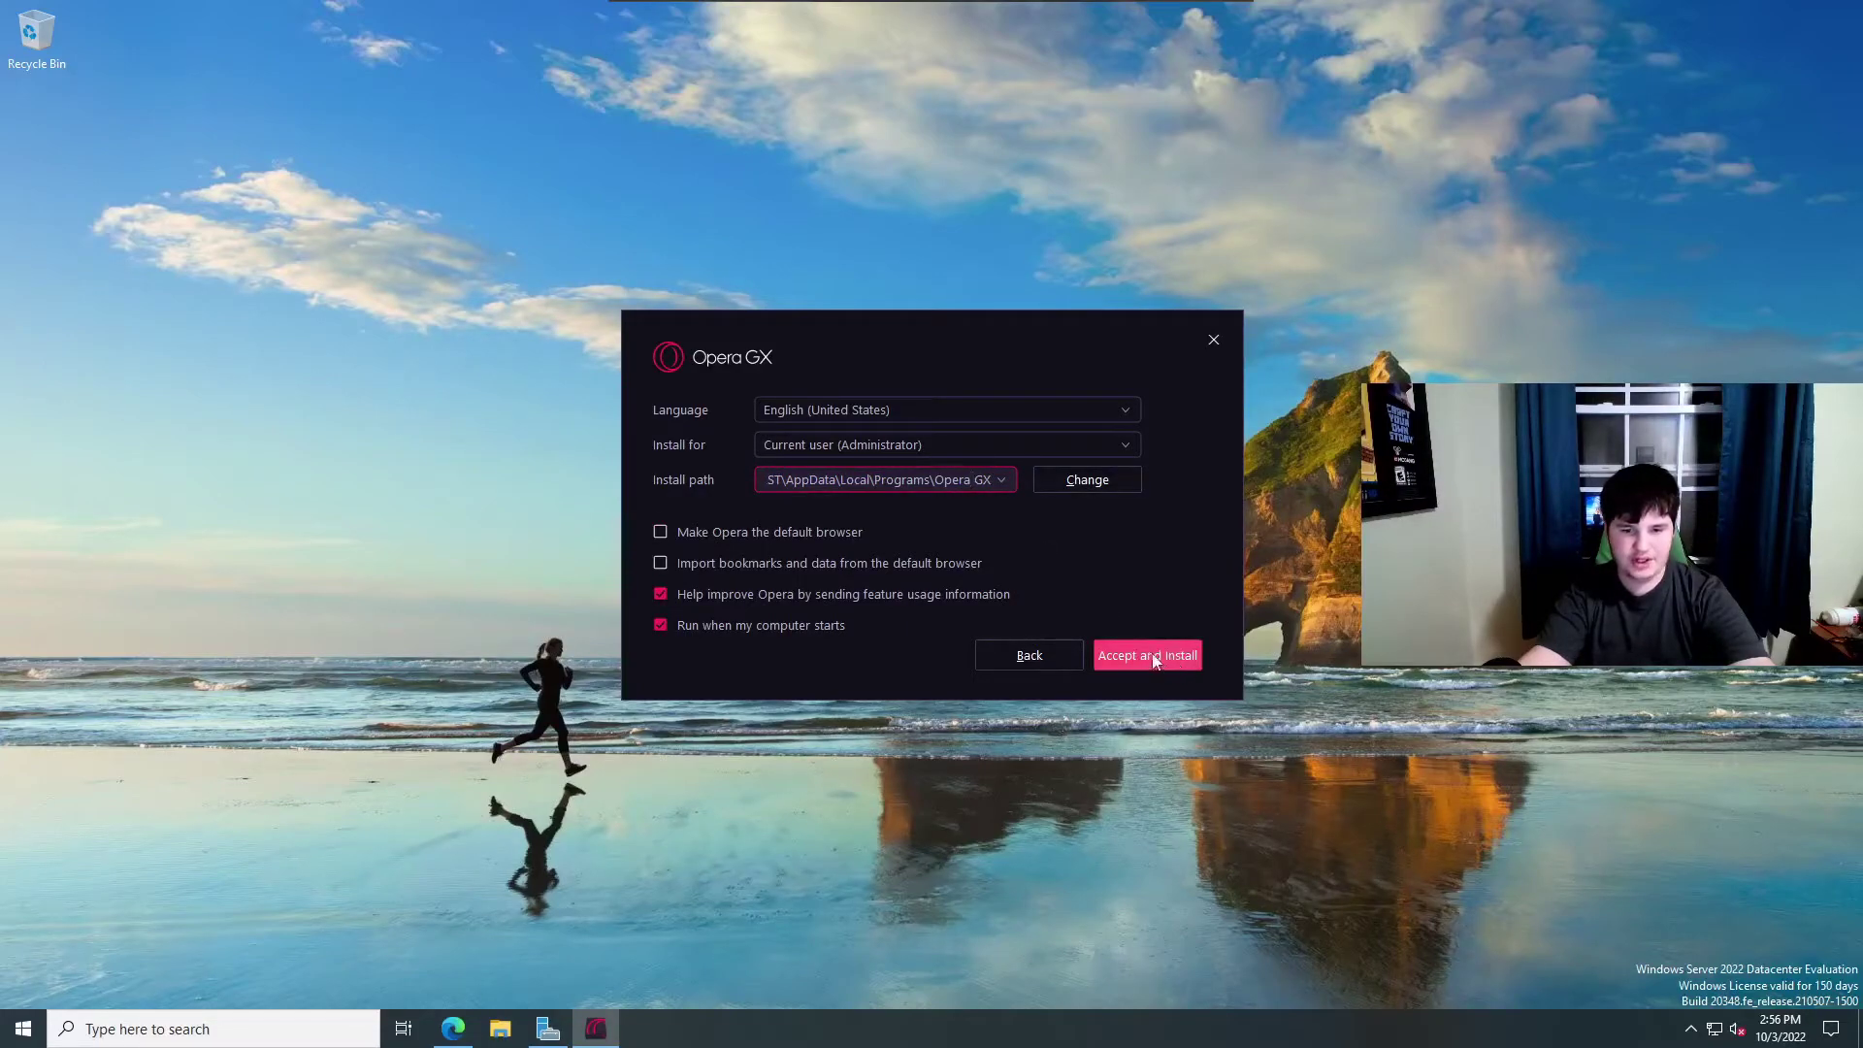
pyautogui.click(660, 625)
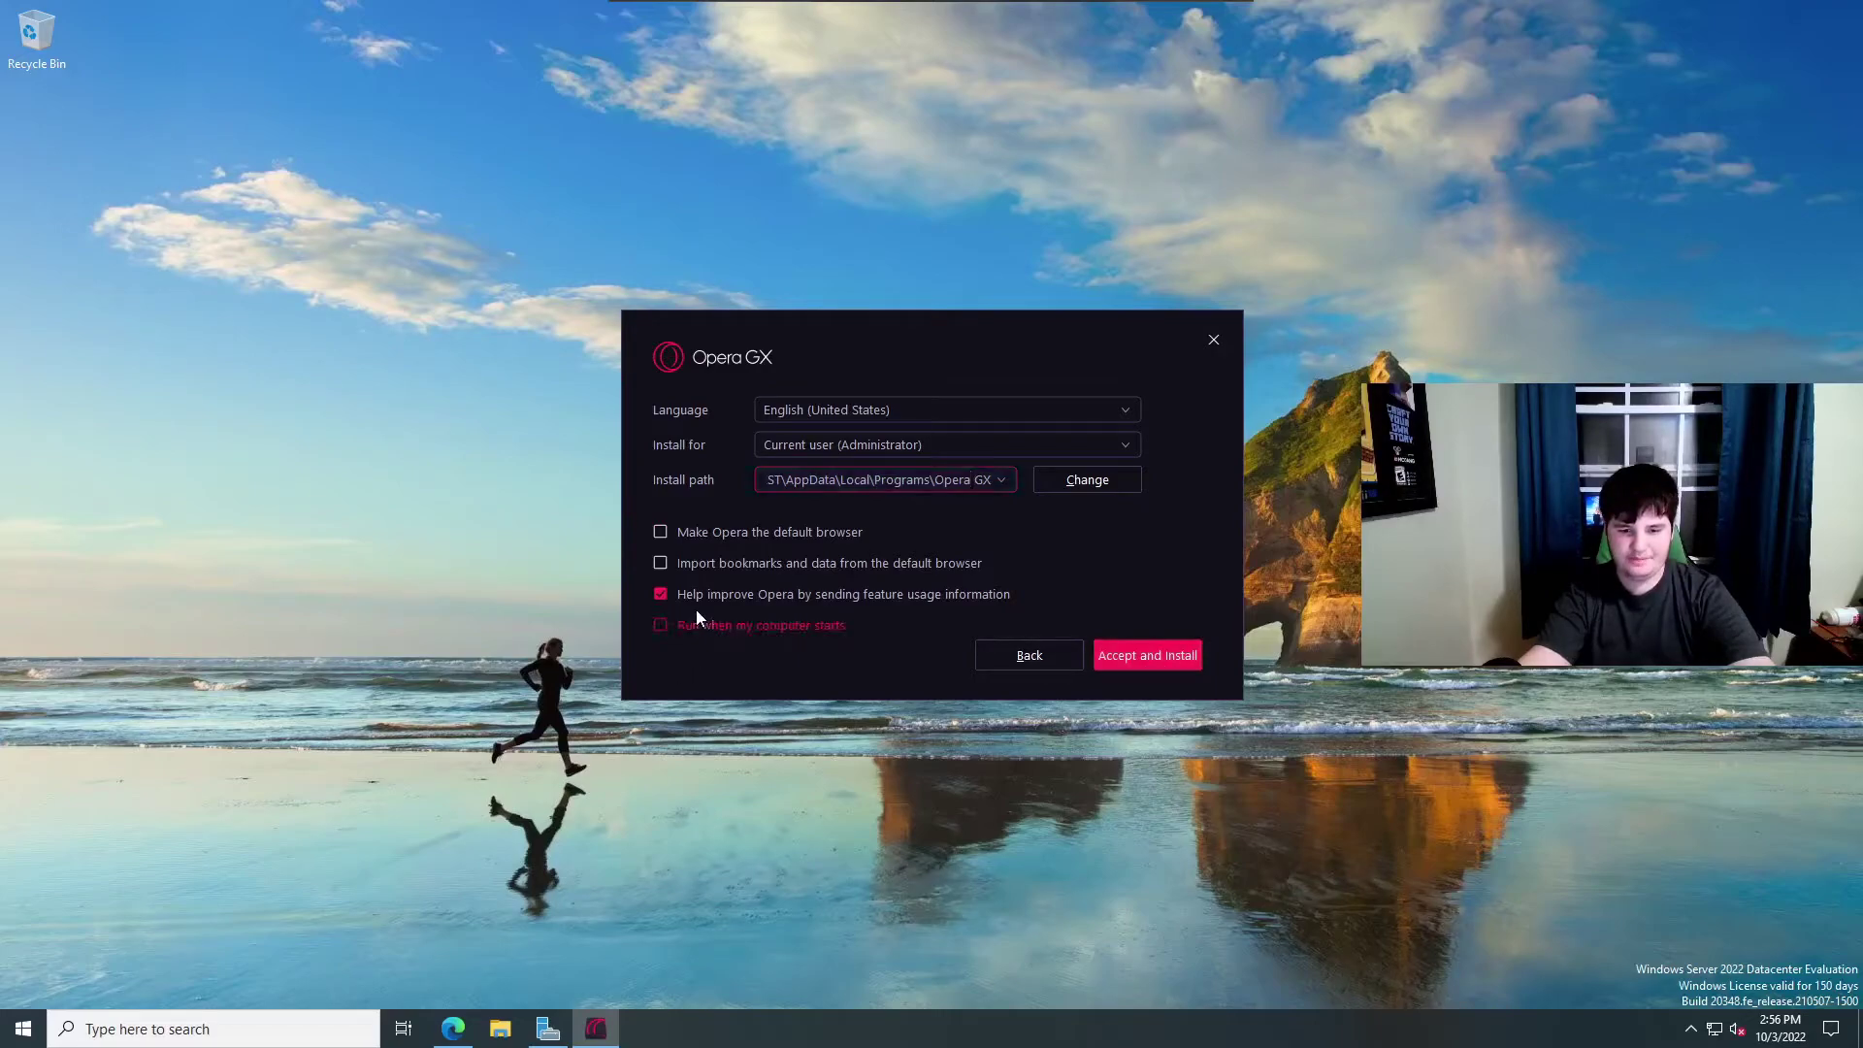
# Install Opera GX with 'Help improve Opera' unchecked, then restore, move and close its window.
pyautogui.click(873, 595)
pyautogui.click(1154, 655)
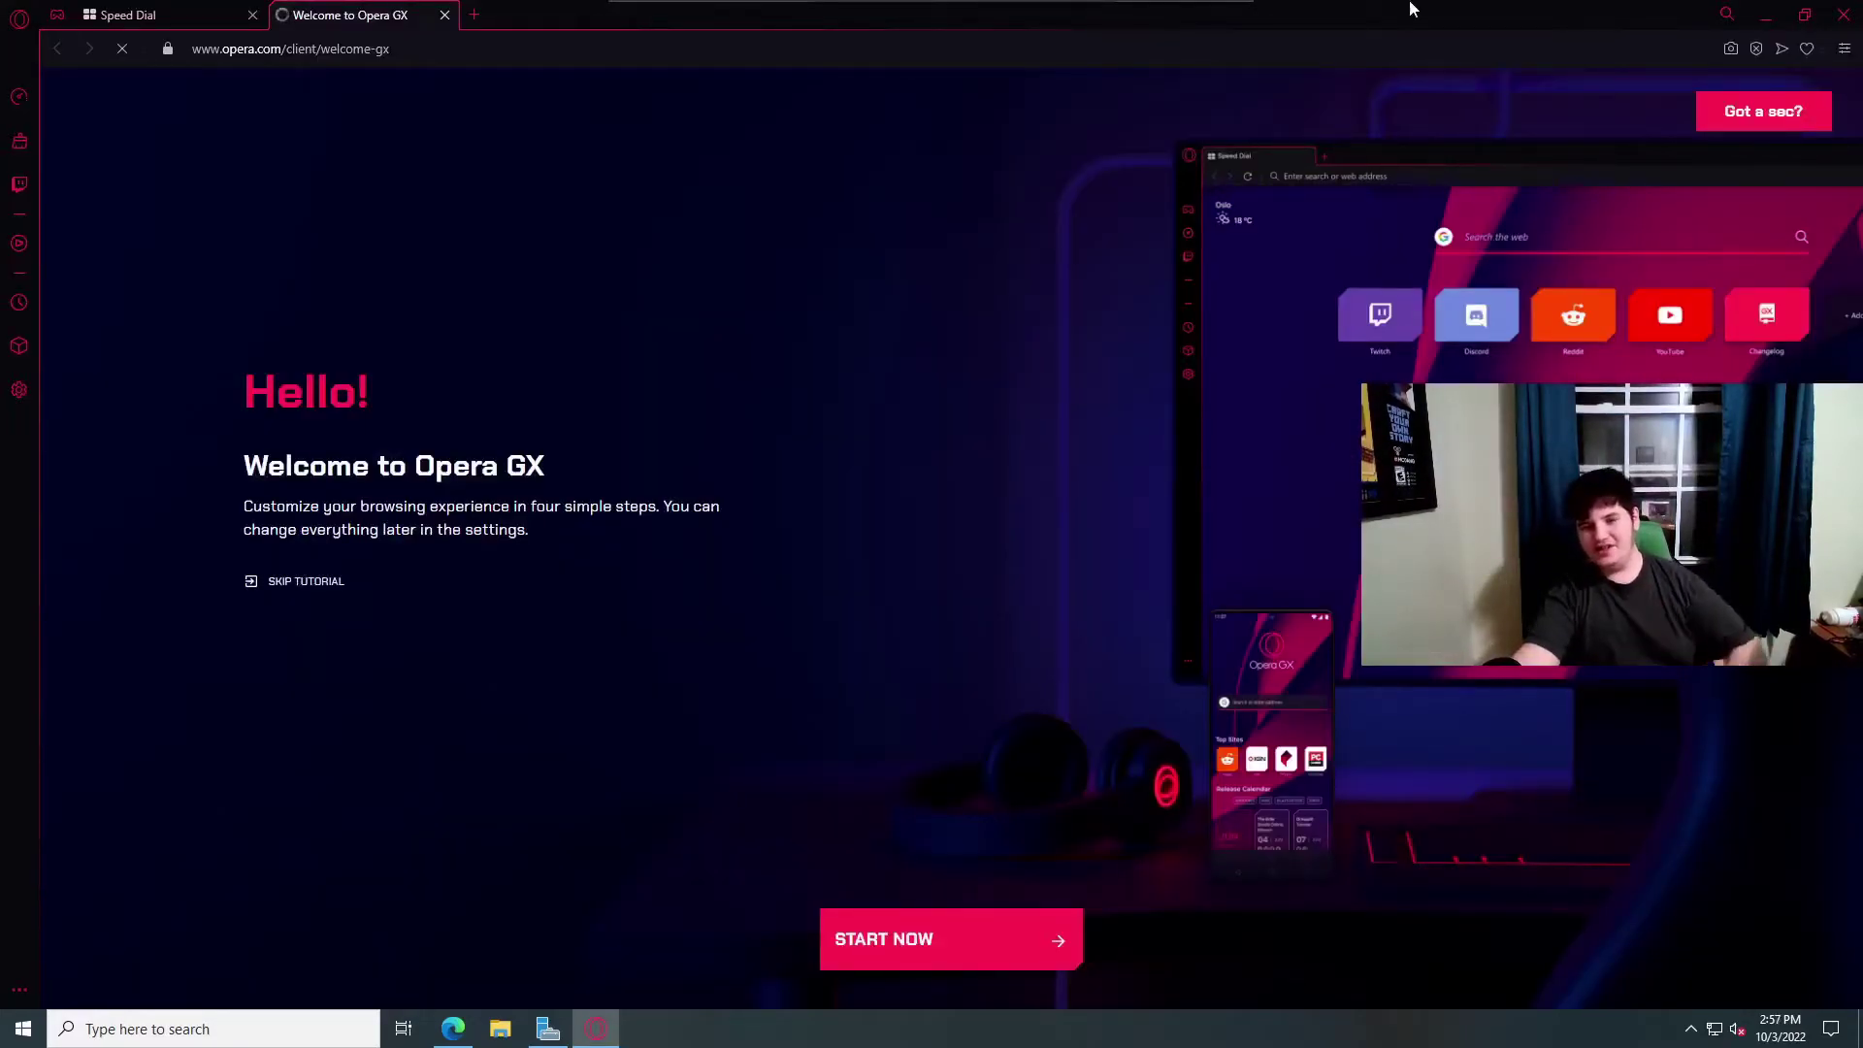
pyautogui.moveTo(1354, 15); pyautogui.dragTo(1215, 186)
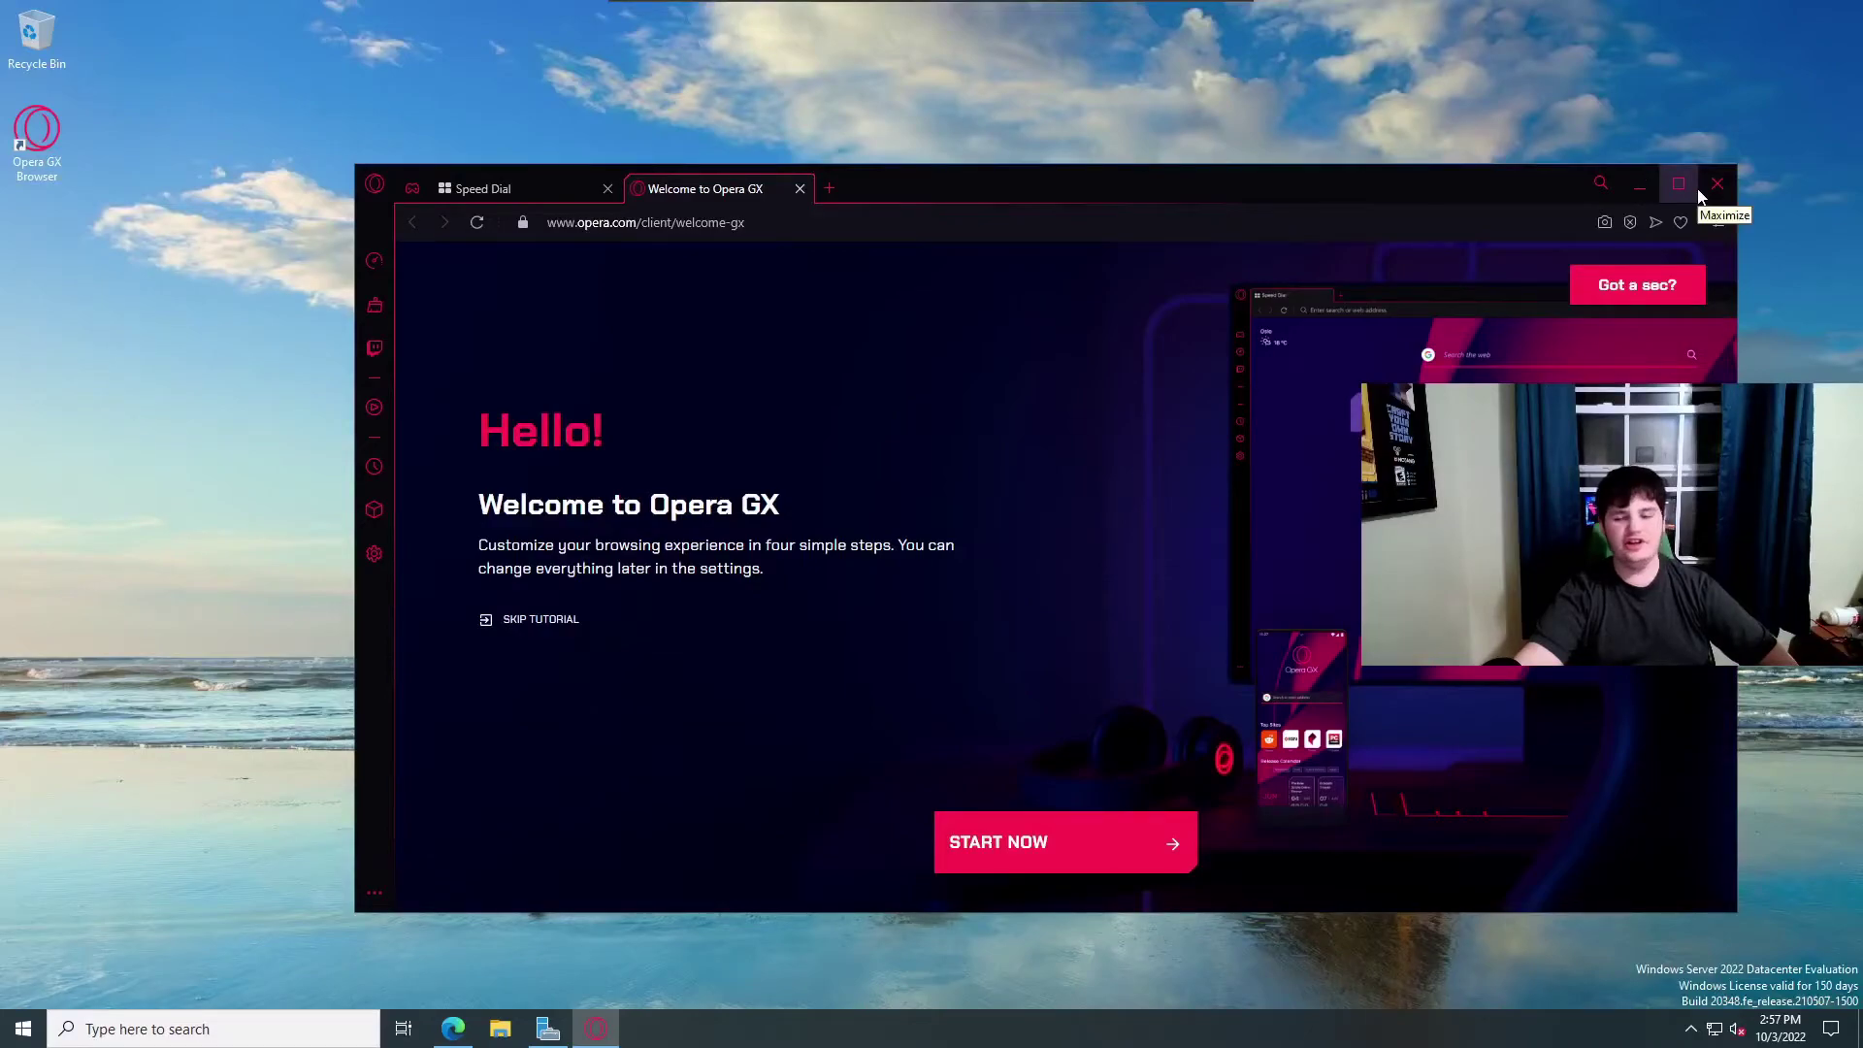
pyautogui.moveTo(1465, 181); pyautogui.dragTo(1200, 90)
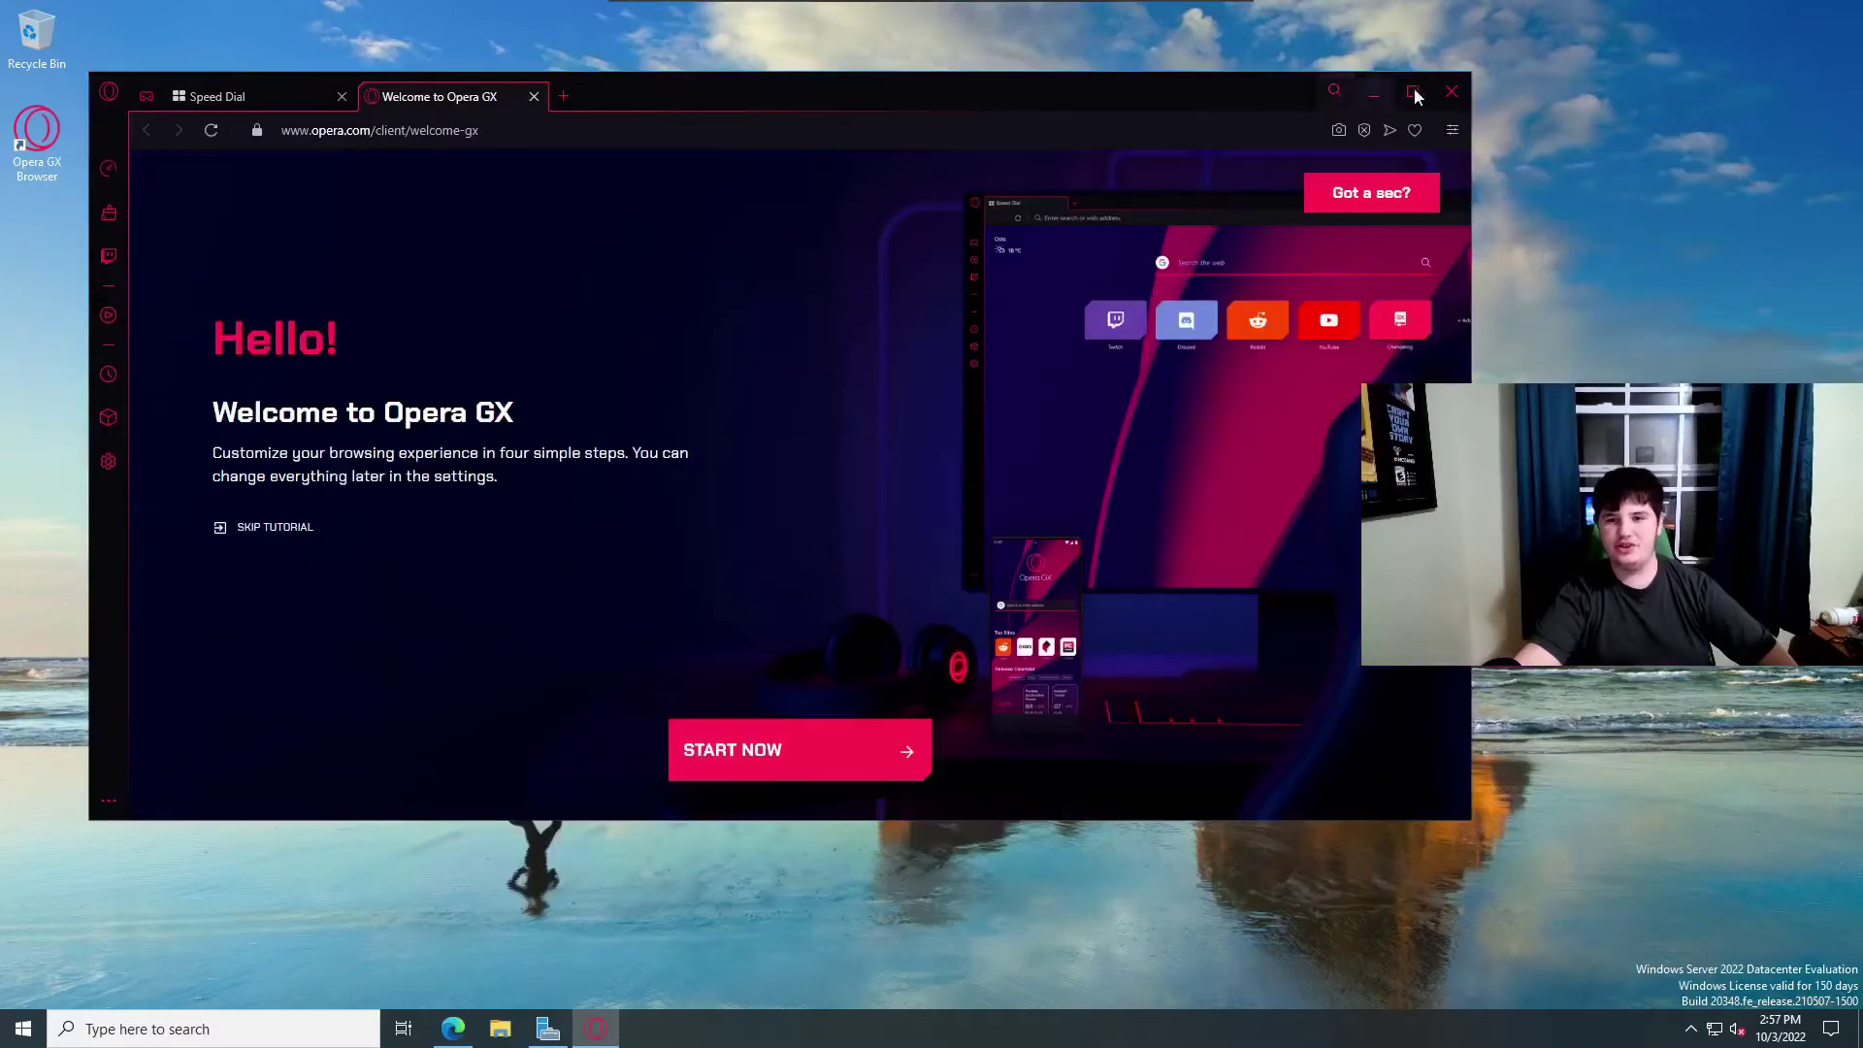
pyautogui.click(1447, 93)
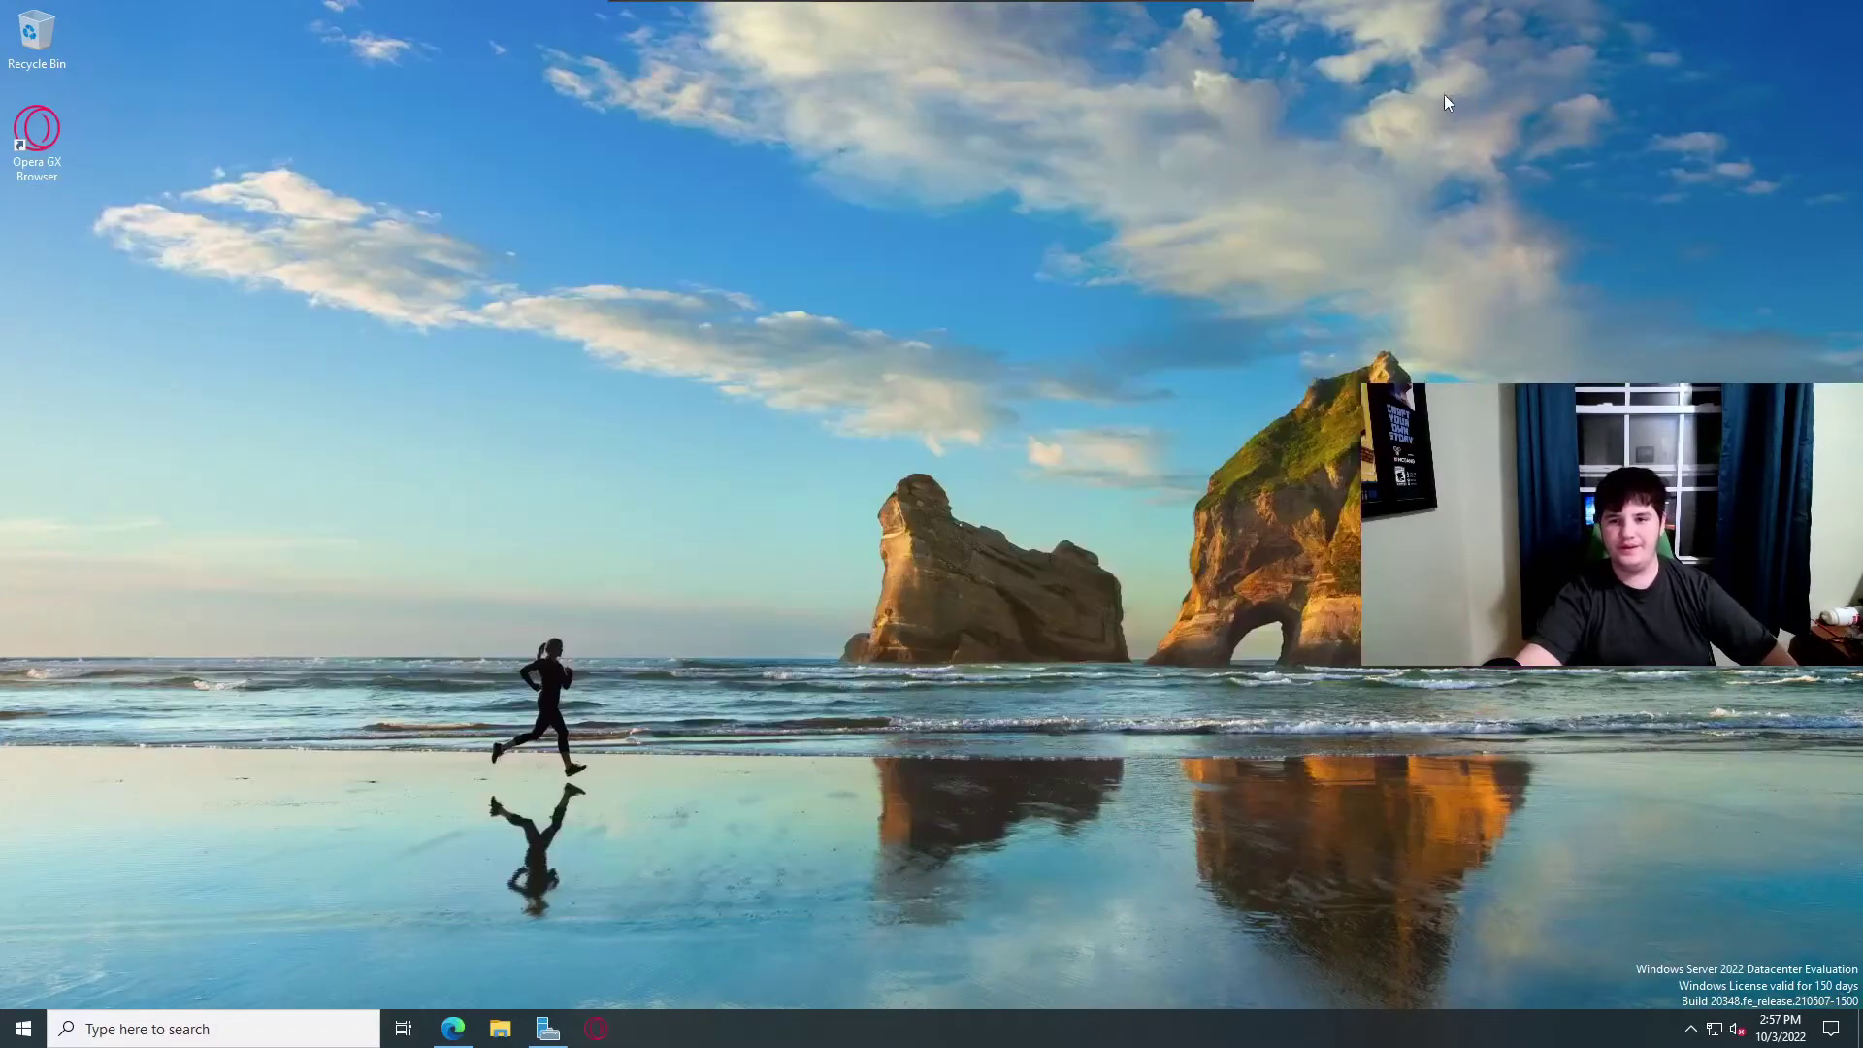
# Open File Explorer's Downloads folder and jump to %appdata% via the address bar.
pyautogui.click(495, 1030)
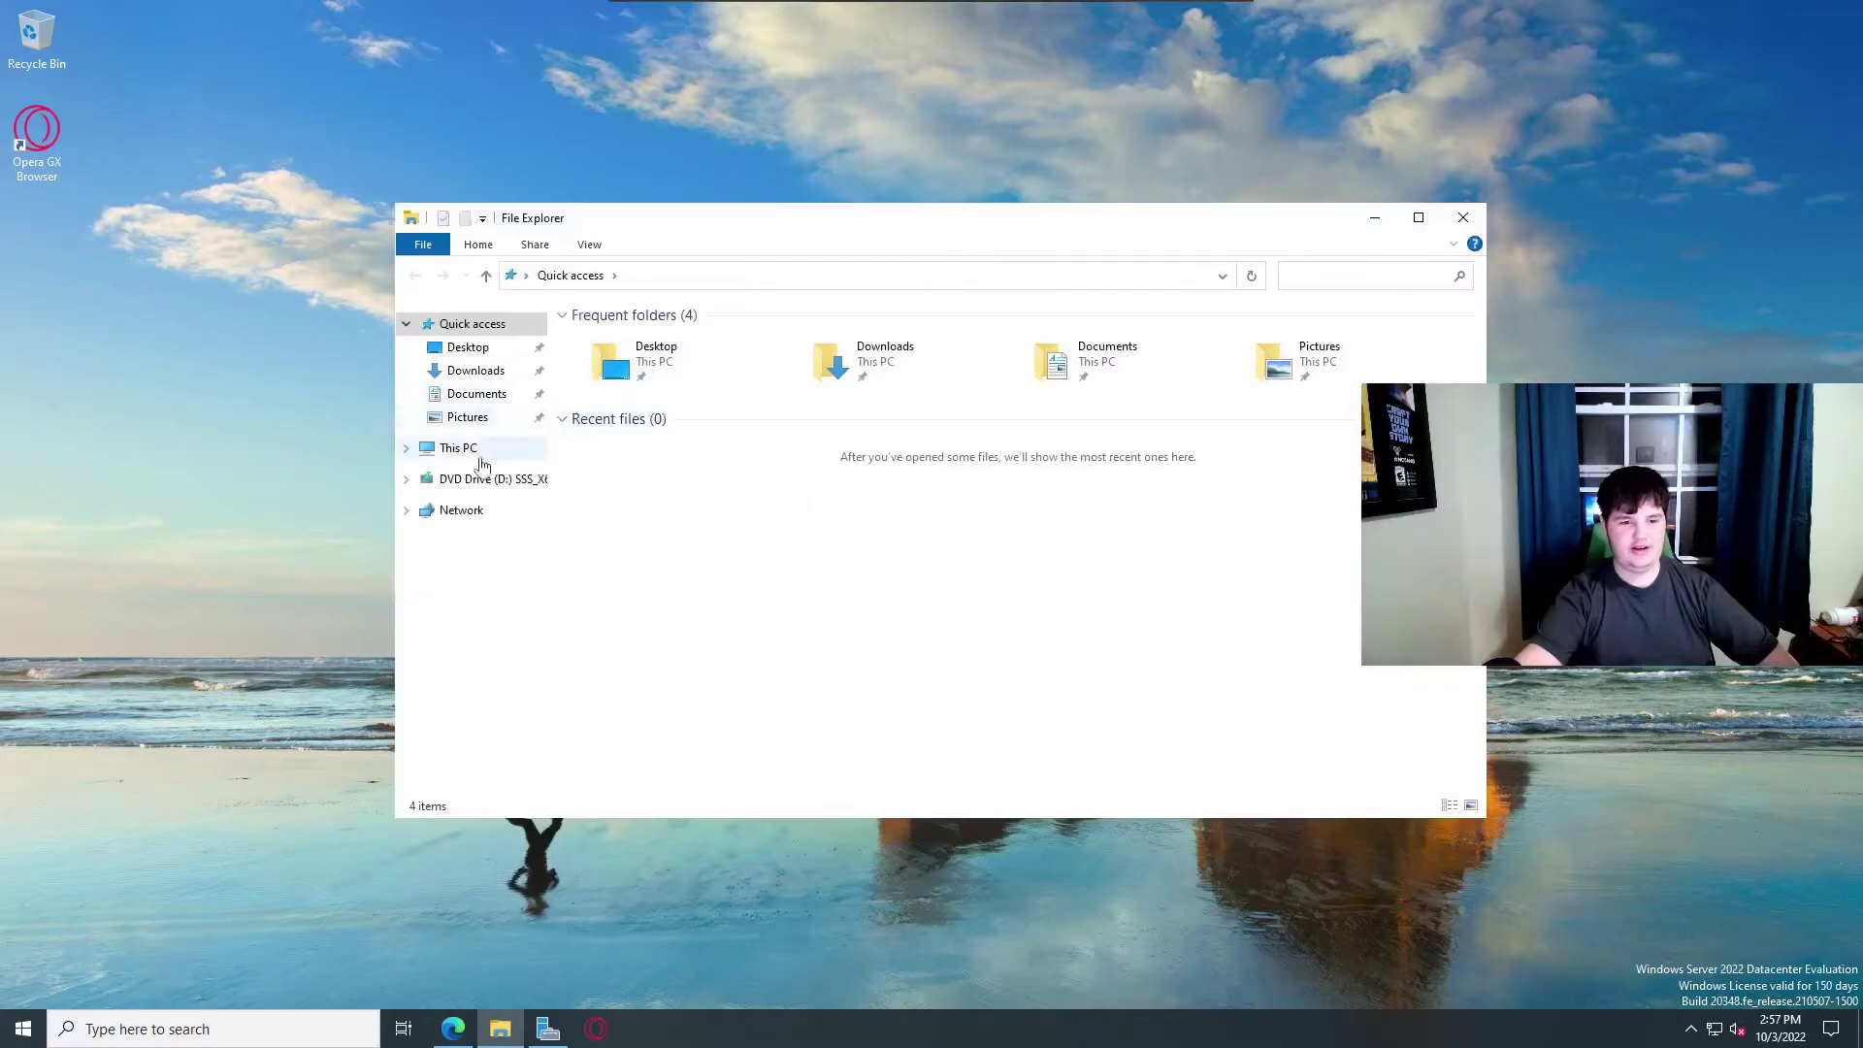
pyautogui.click(480, 452)
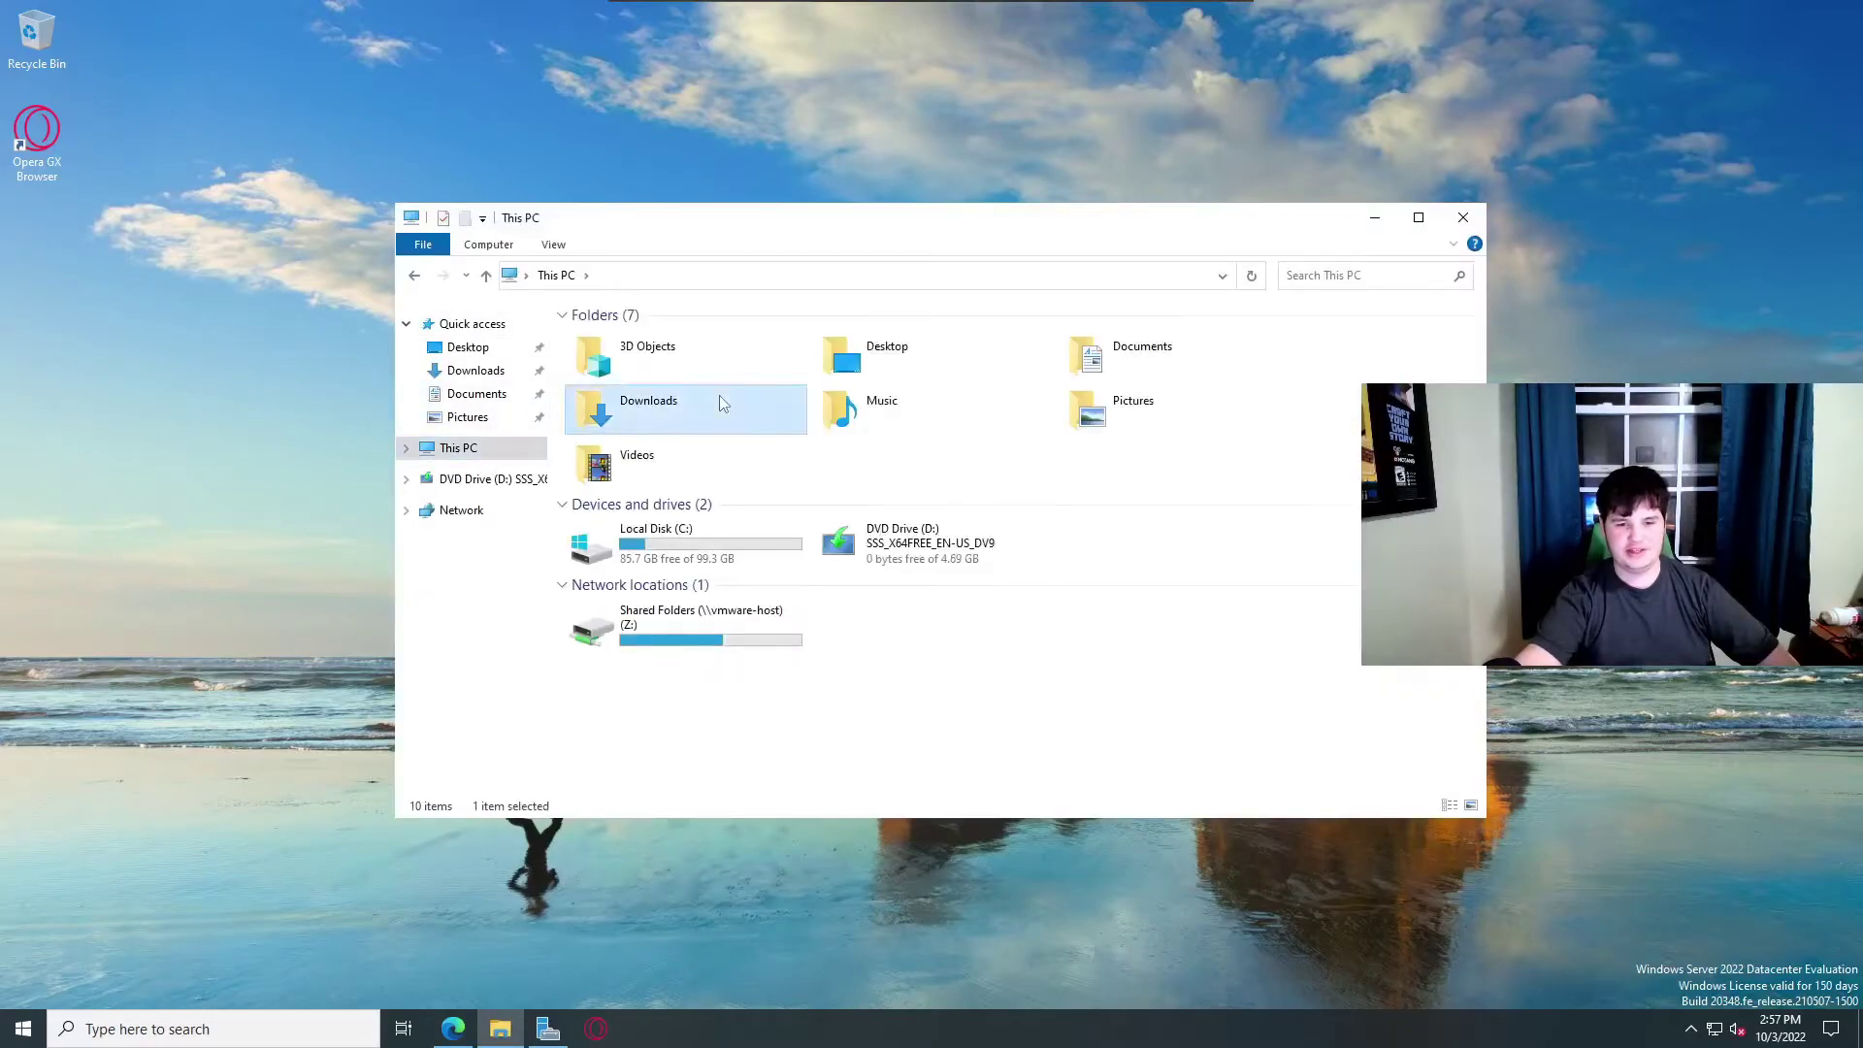
pyautogui.doubleClick(729, 400)
pyautogui.click(766, 279)
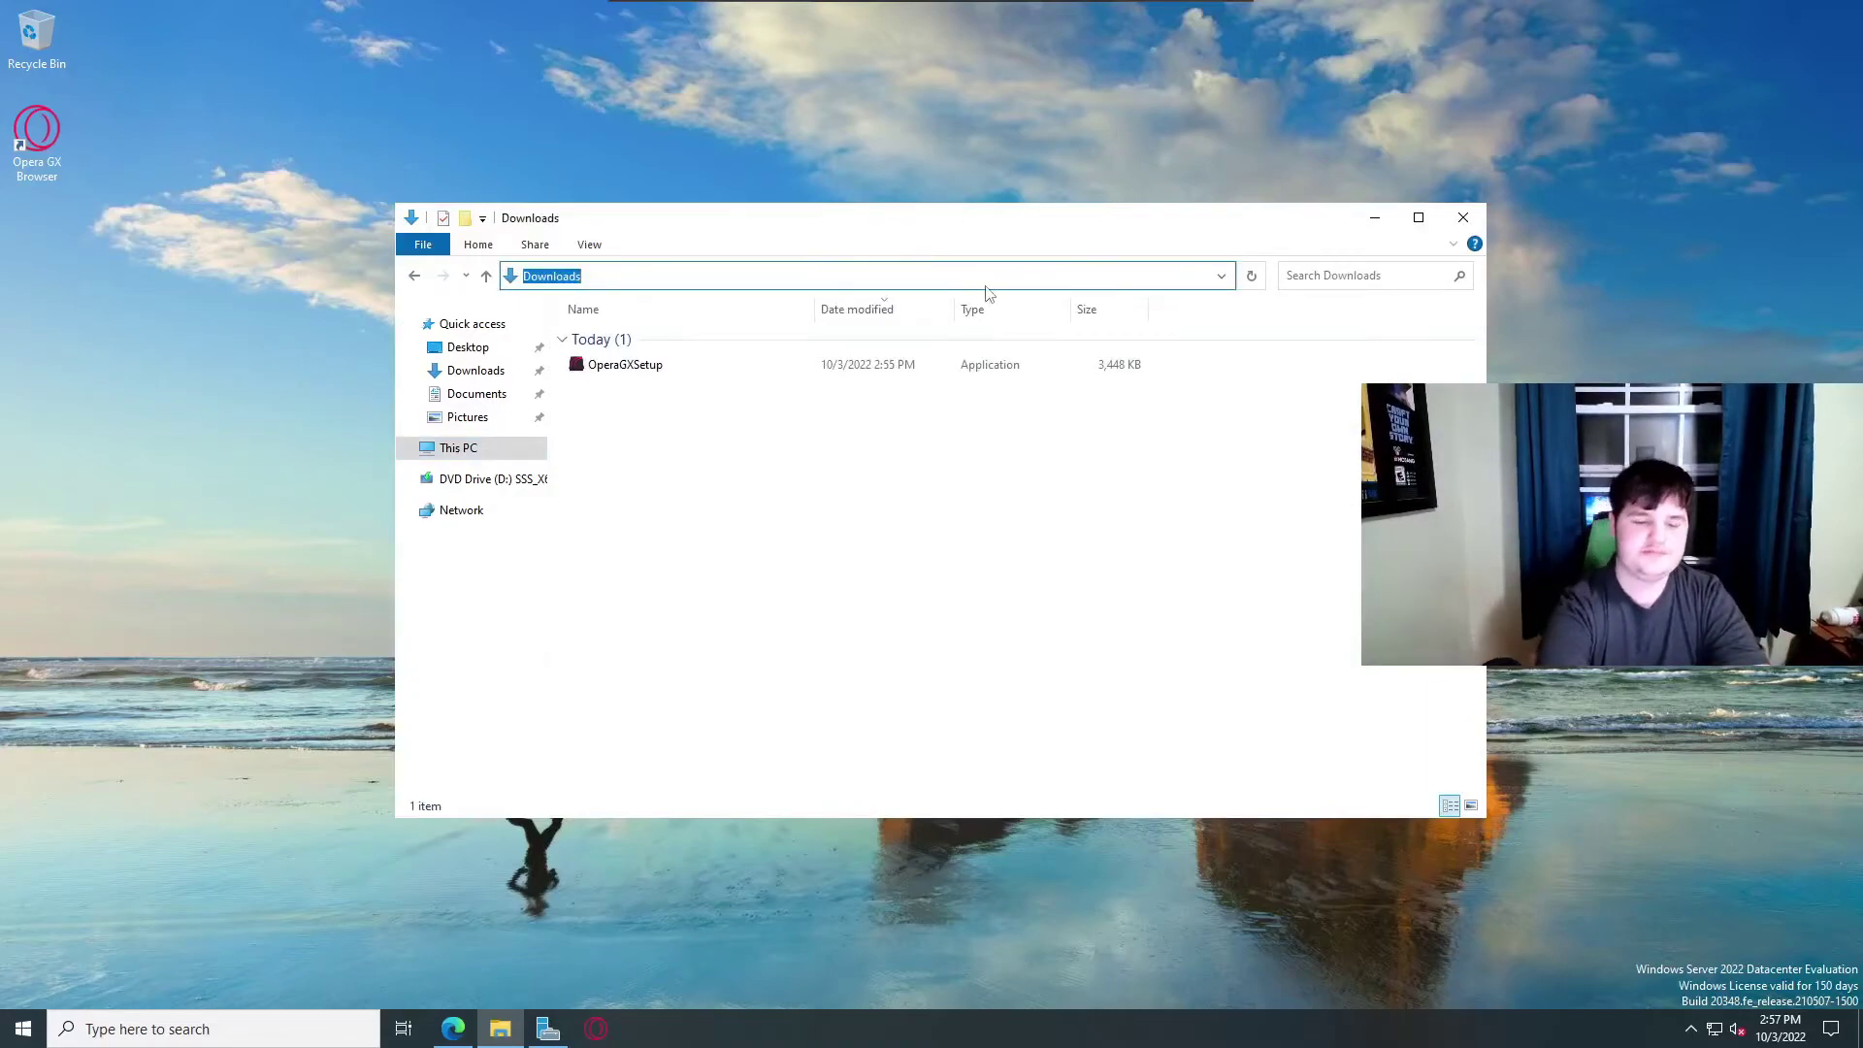
pyautogui.write('%')
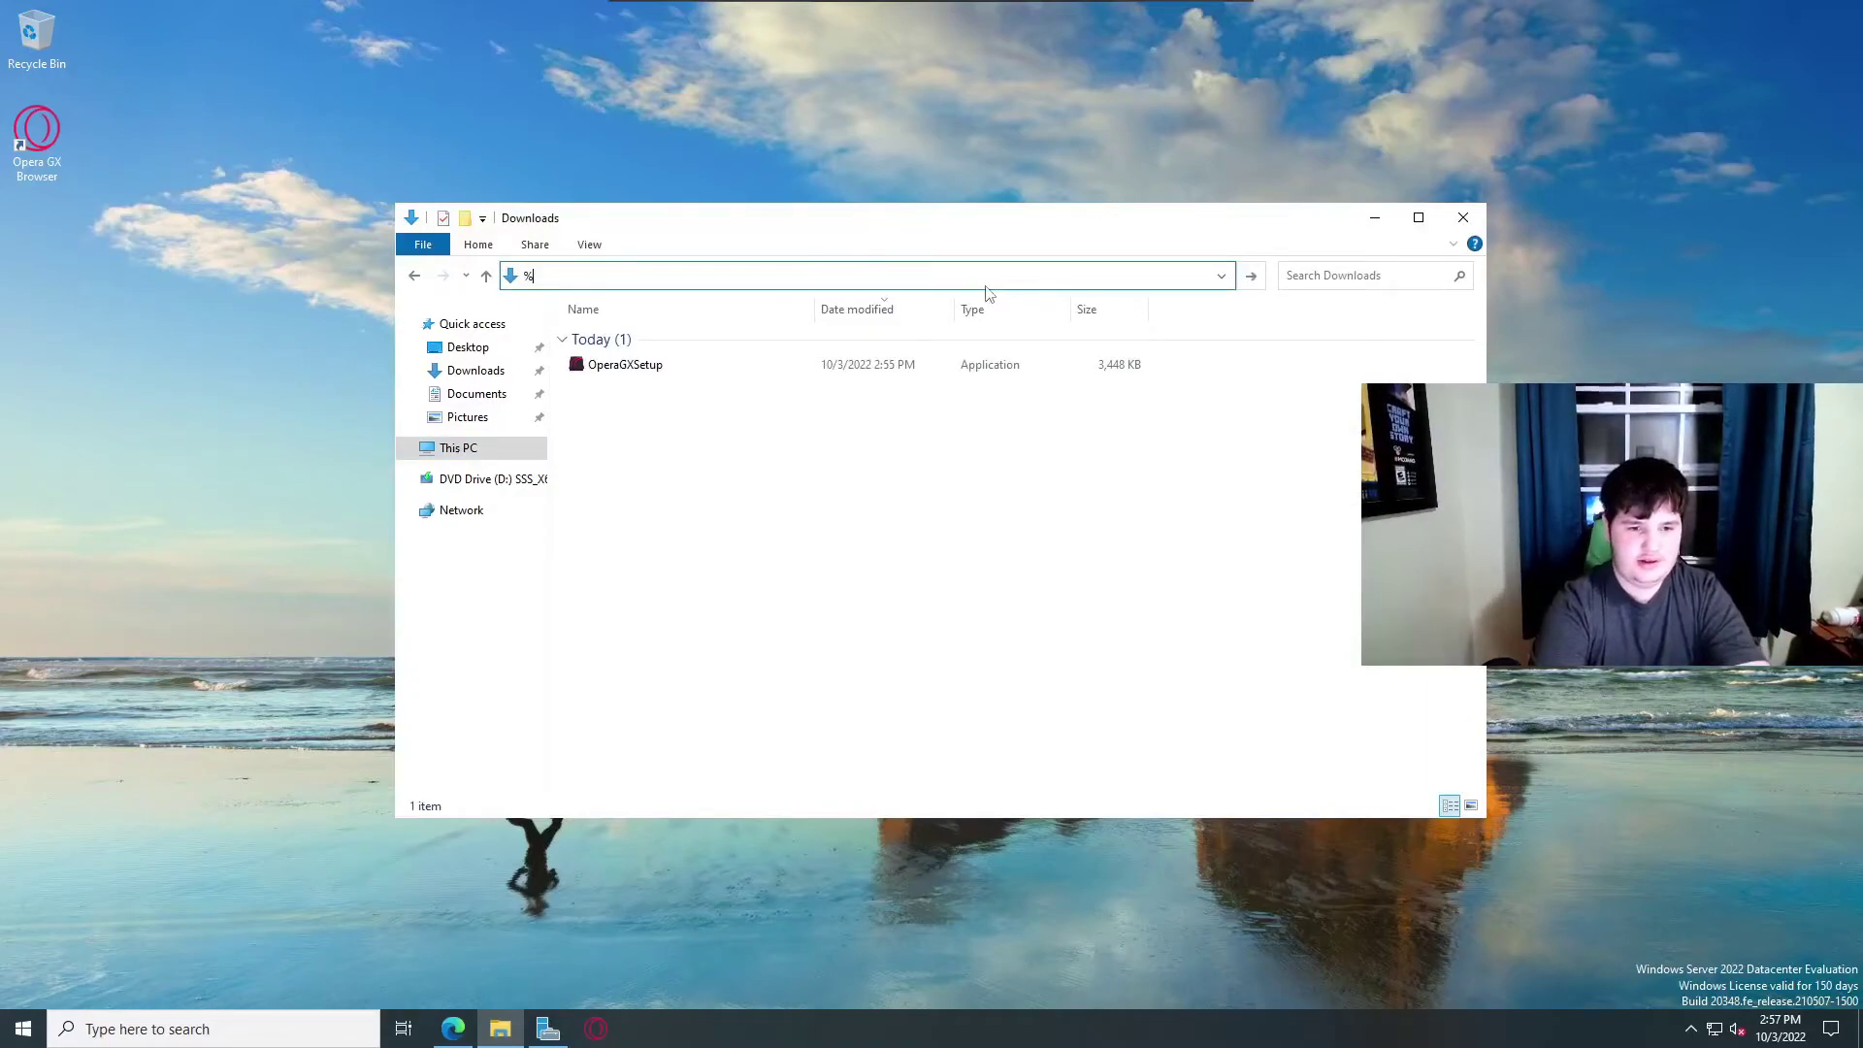
pyautogui.write('APPppdata%')
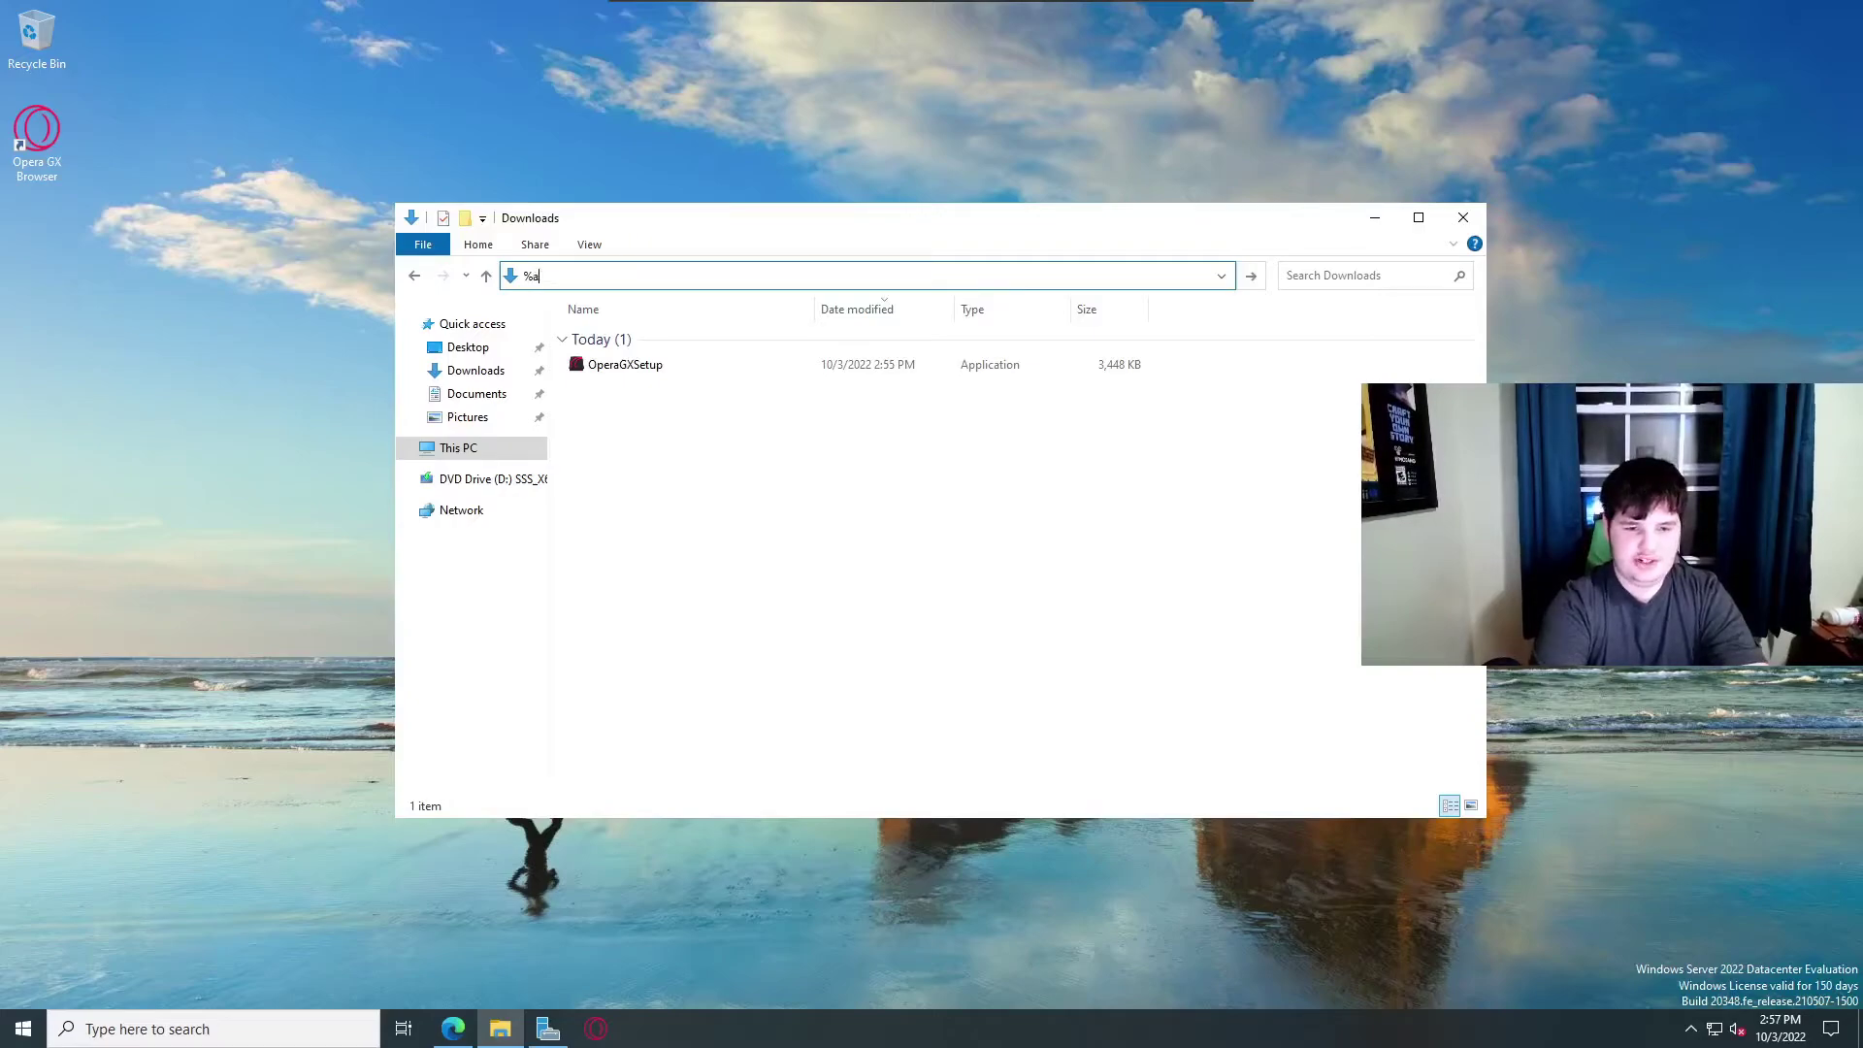
pyautogui.press('Return')
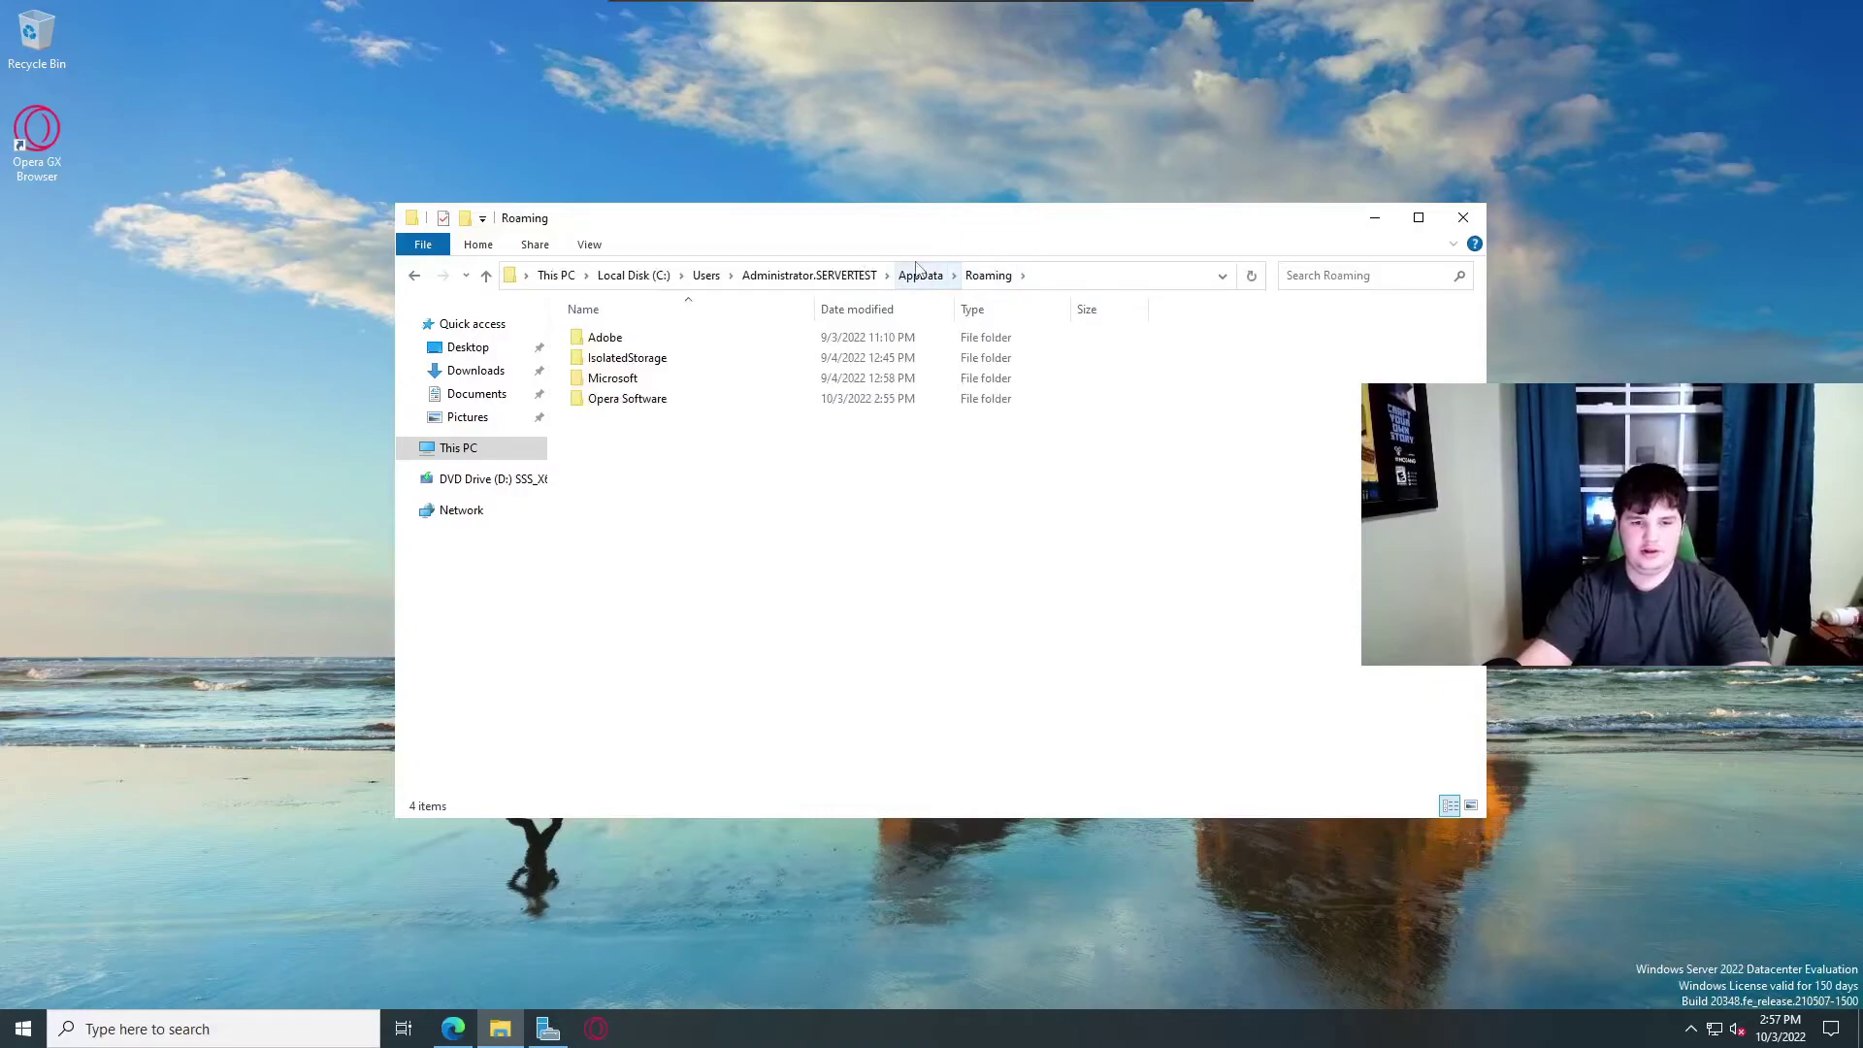
# Navigate AppData > Local > Programs, peek into the Opera GX folder, and return to Programs.
pyautogui.click(918, 272)
pyautogui.doubleClick(684, 341)
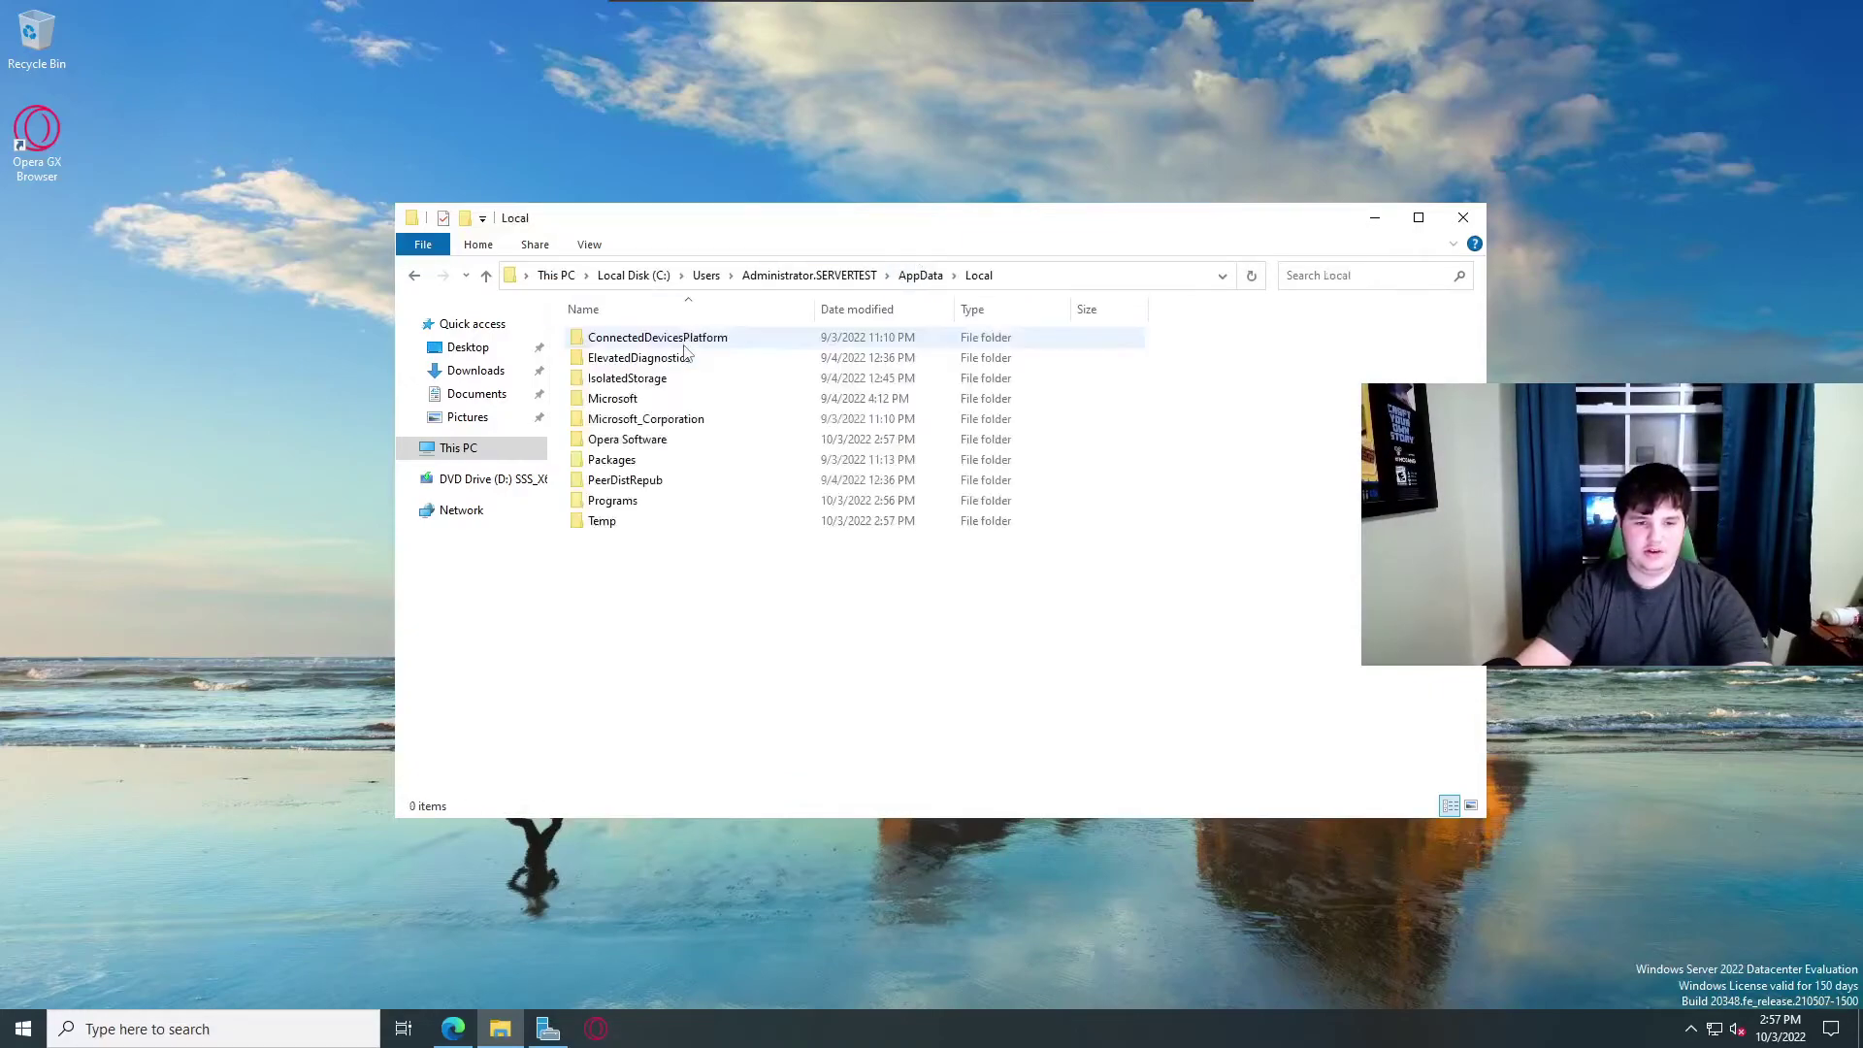
pyautogui.doubleClick(646, 500)
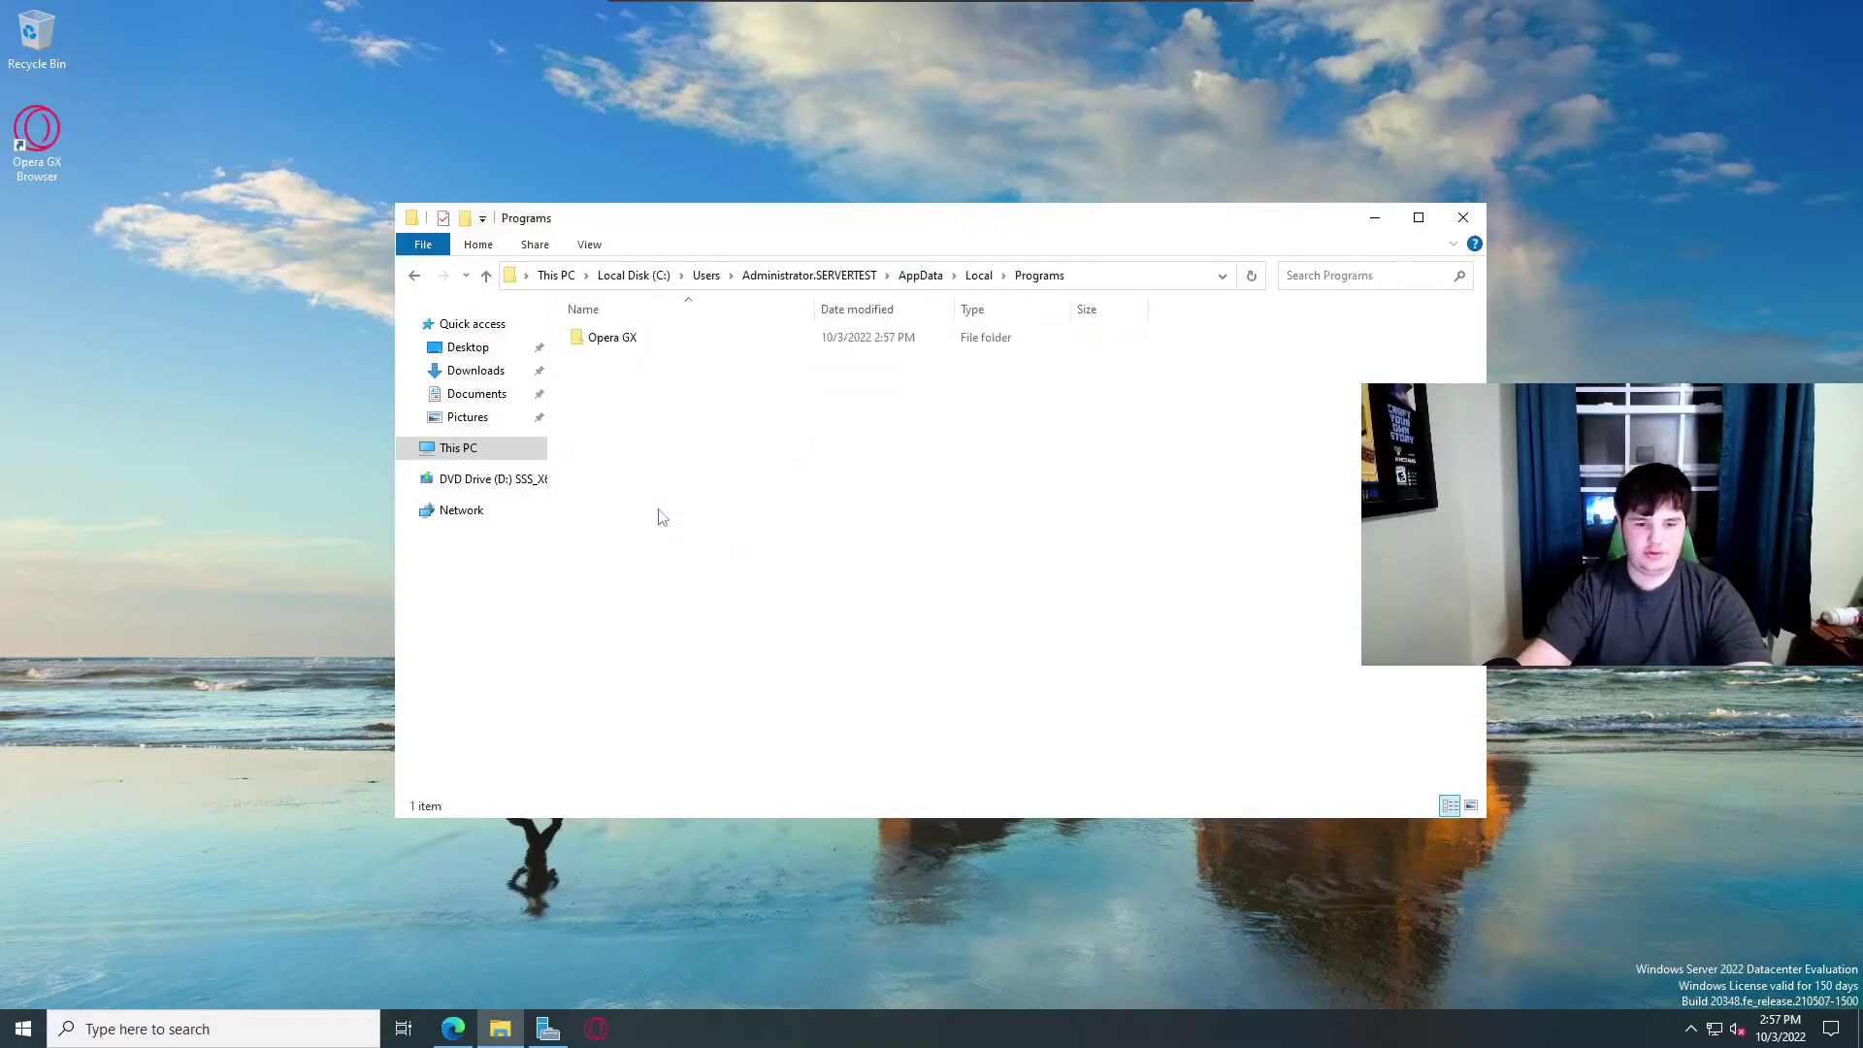
pyautogui.doubleClick(641, 342)
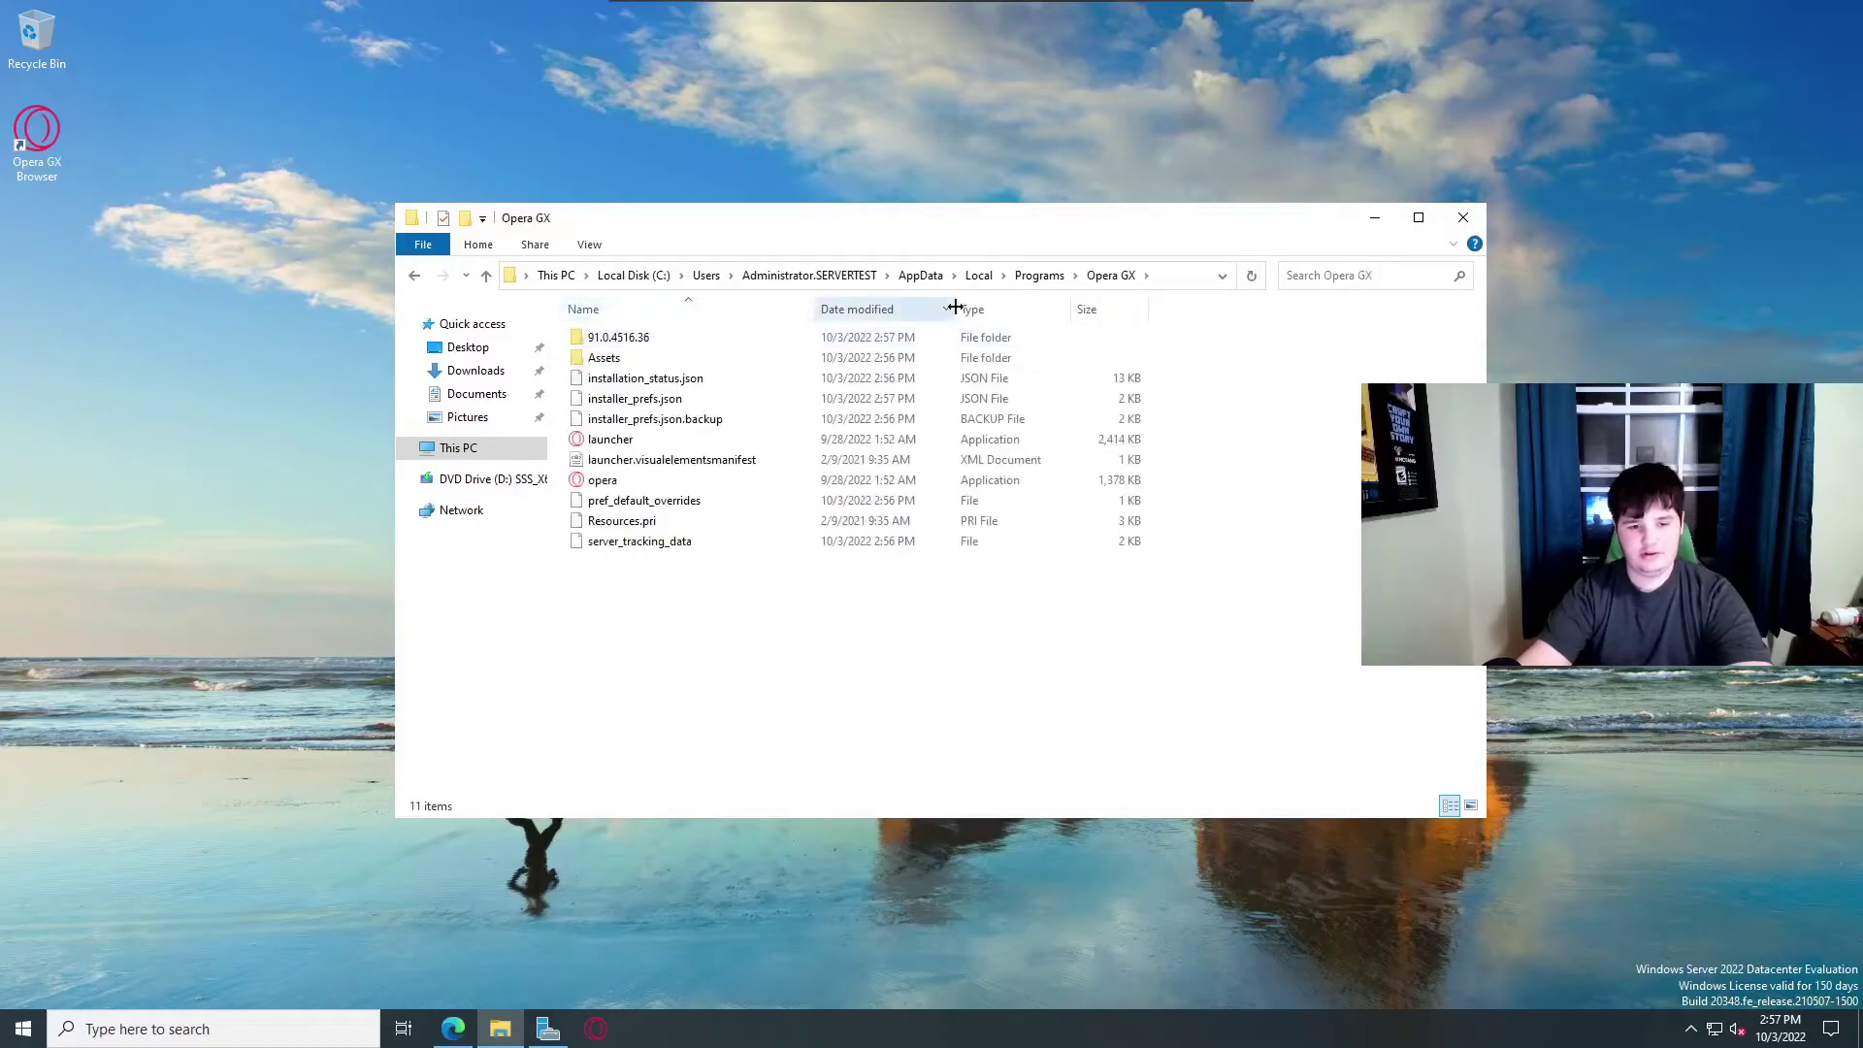
pyautogui.click(1057, 277)
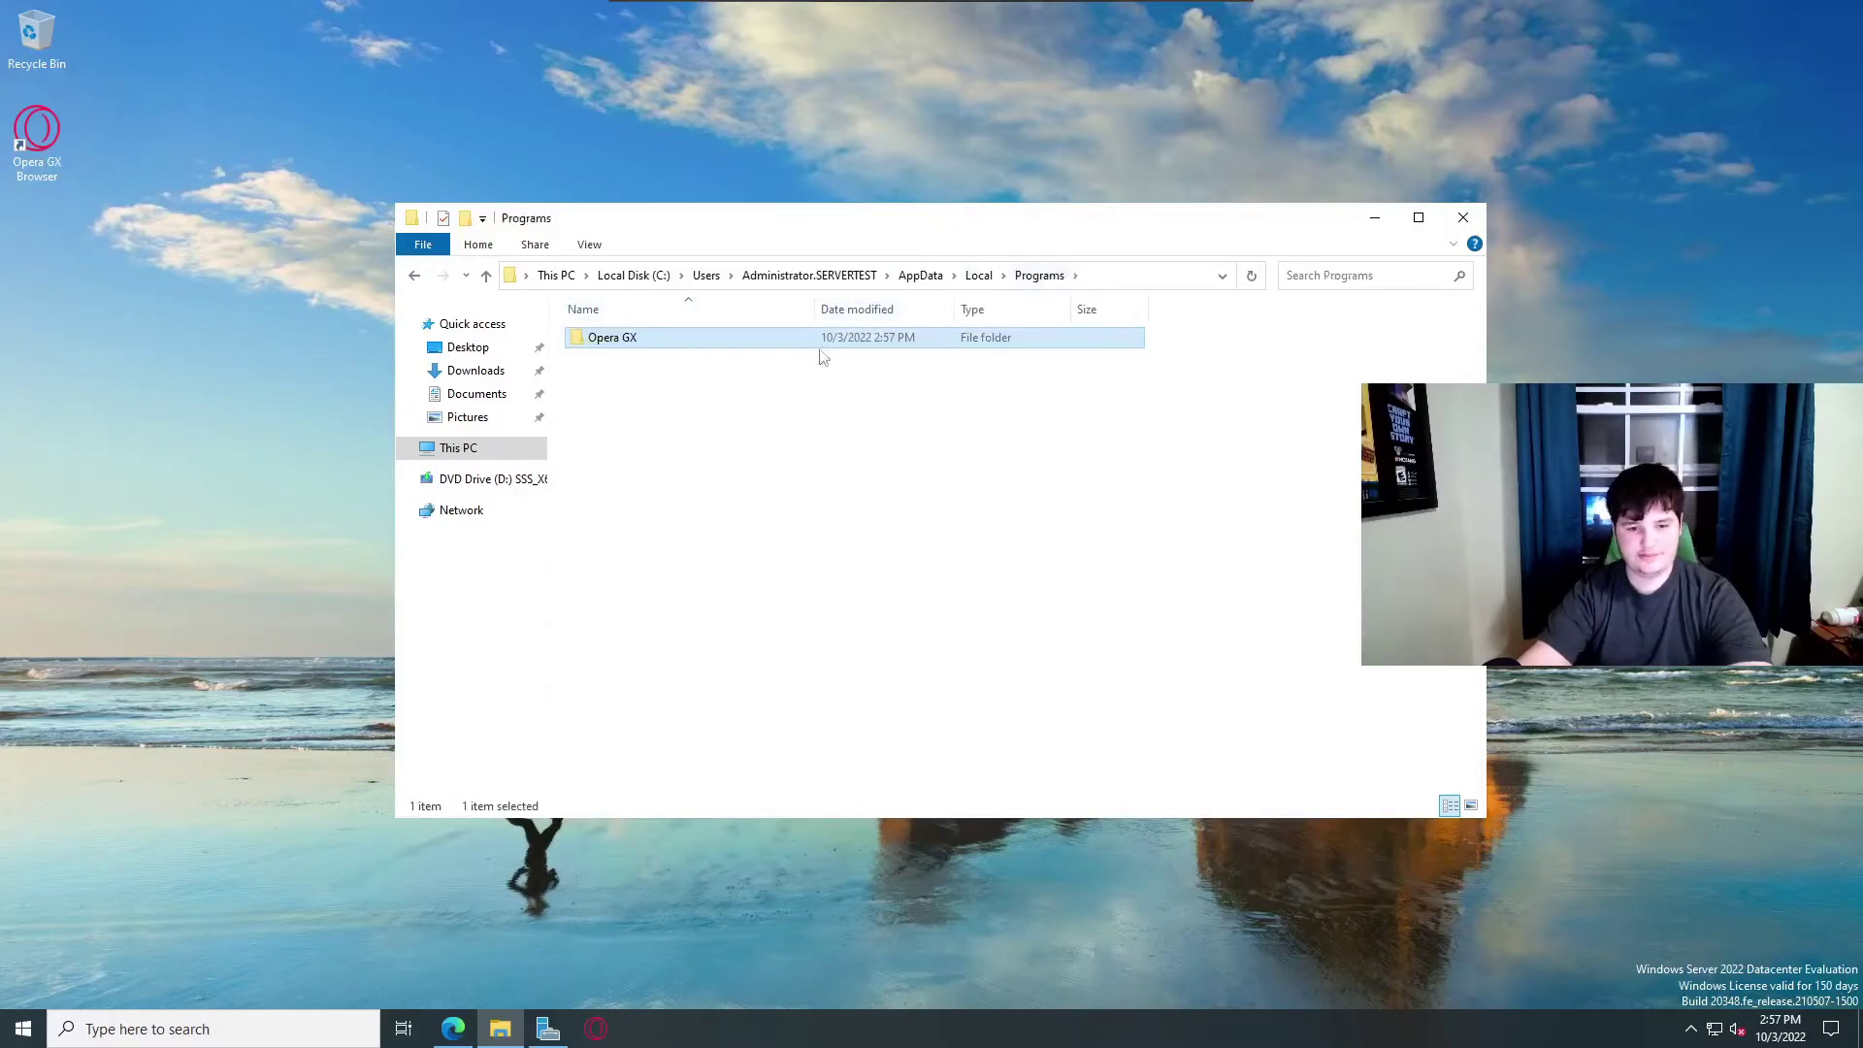
# Copy the Opera GX folder from Programs and return to This PC.
pyautogui.rightClick(861, 335)
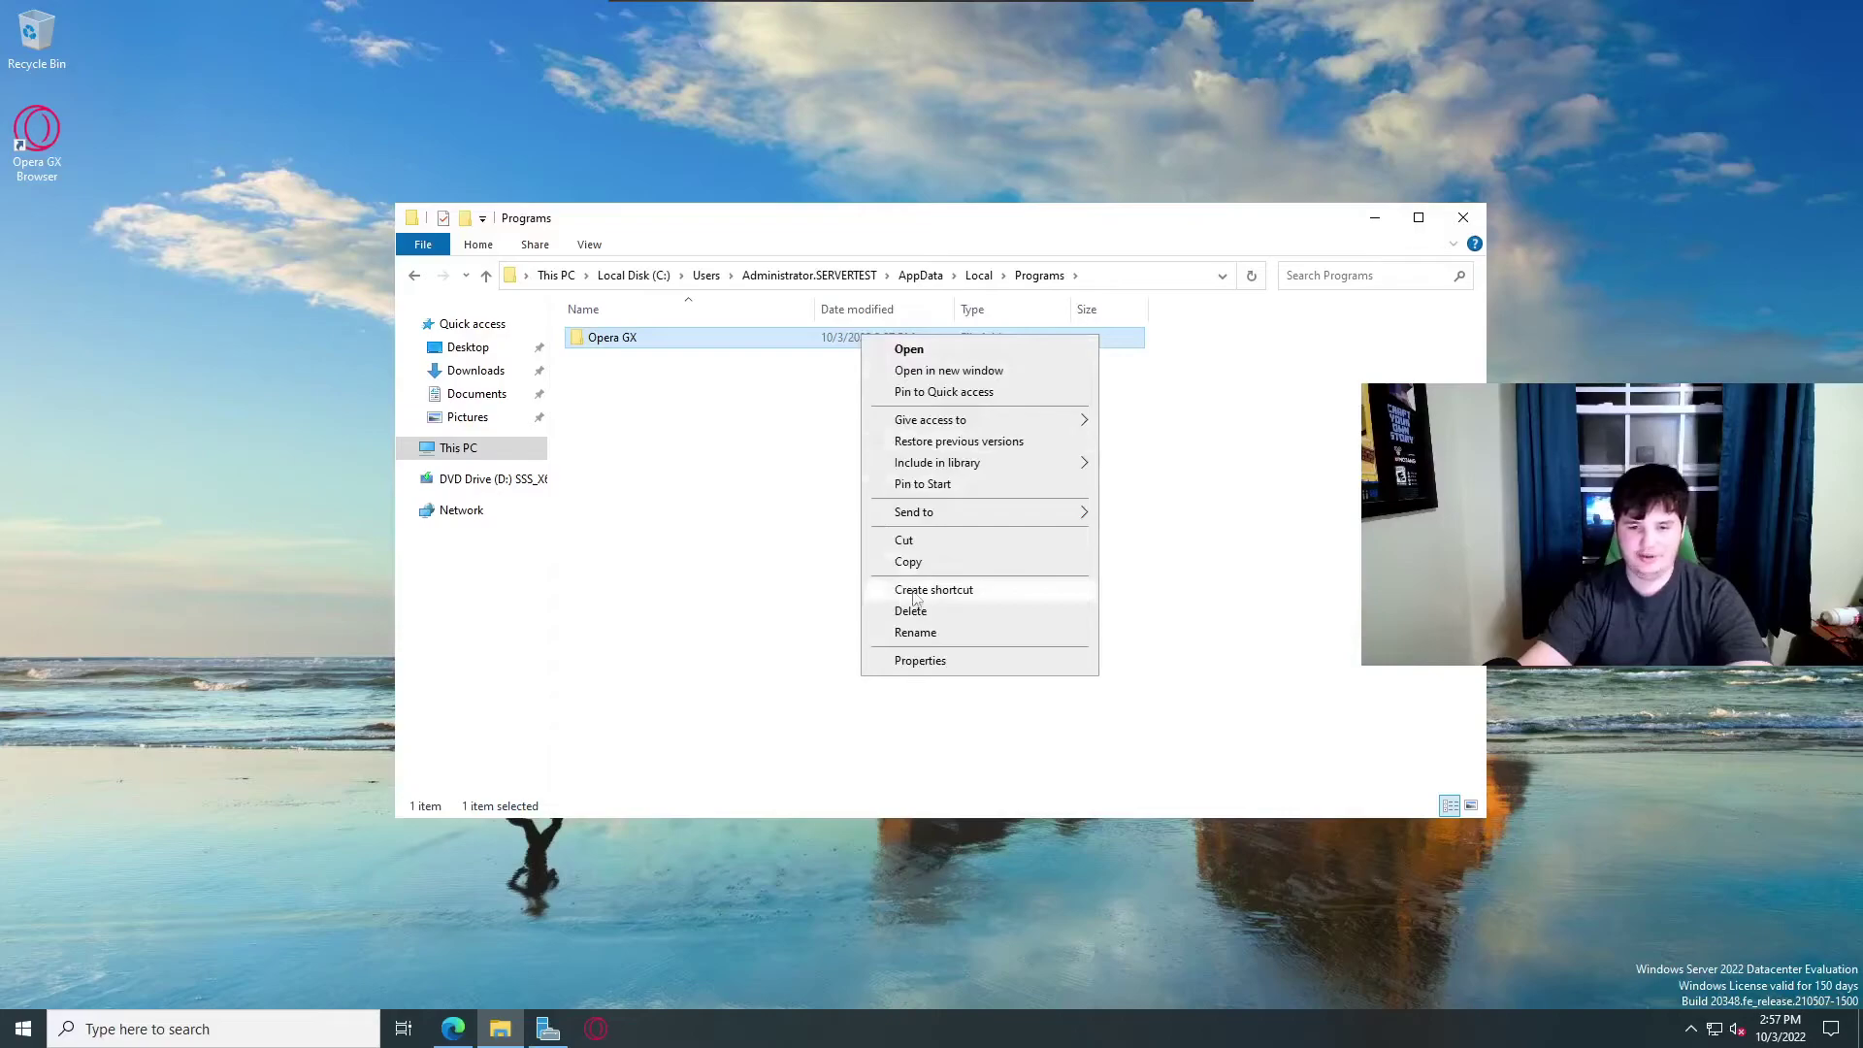
pyautogui.click(948, 570)
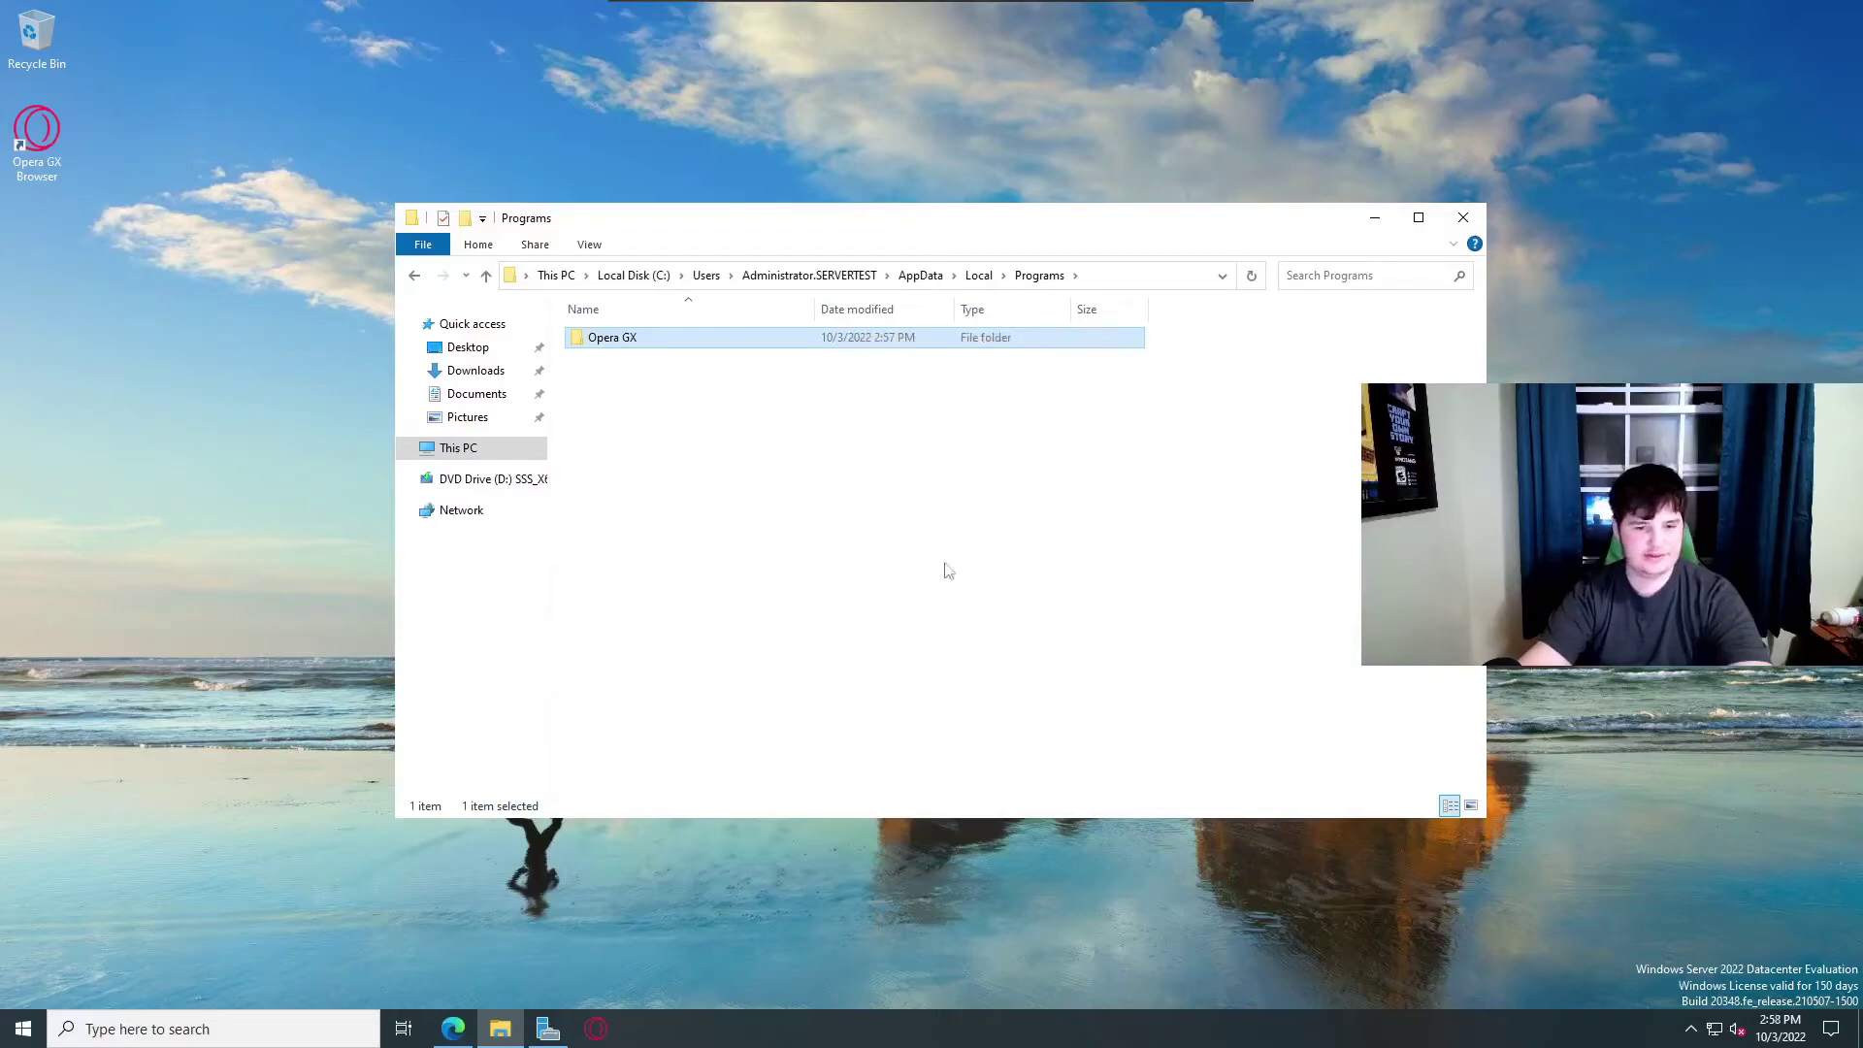
pyautogui.click(475, 370)
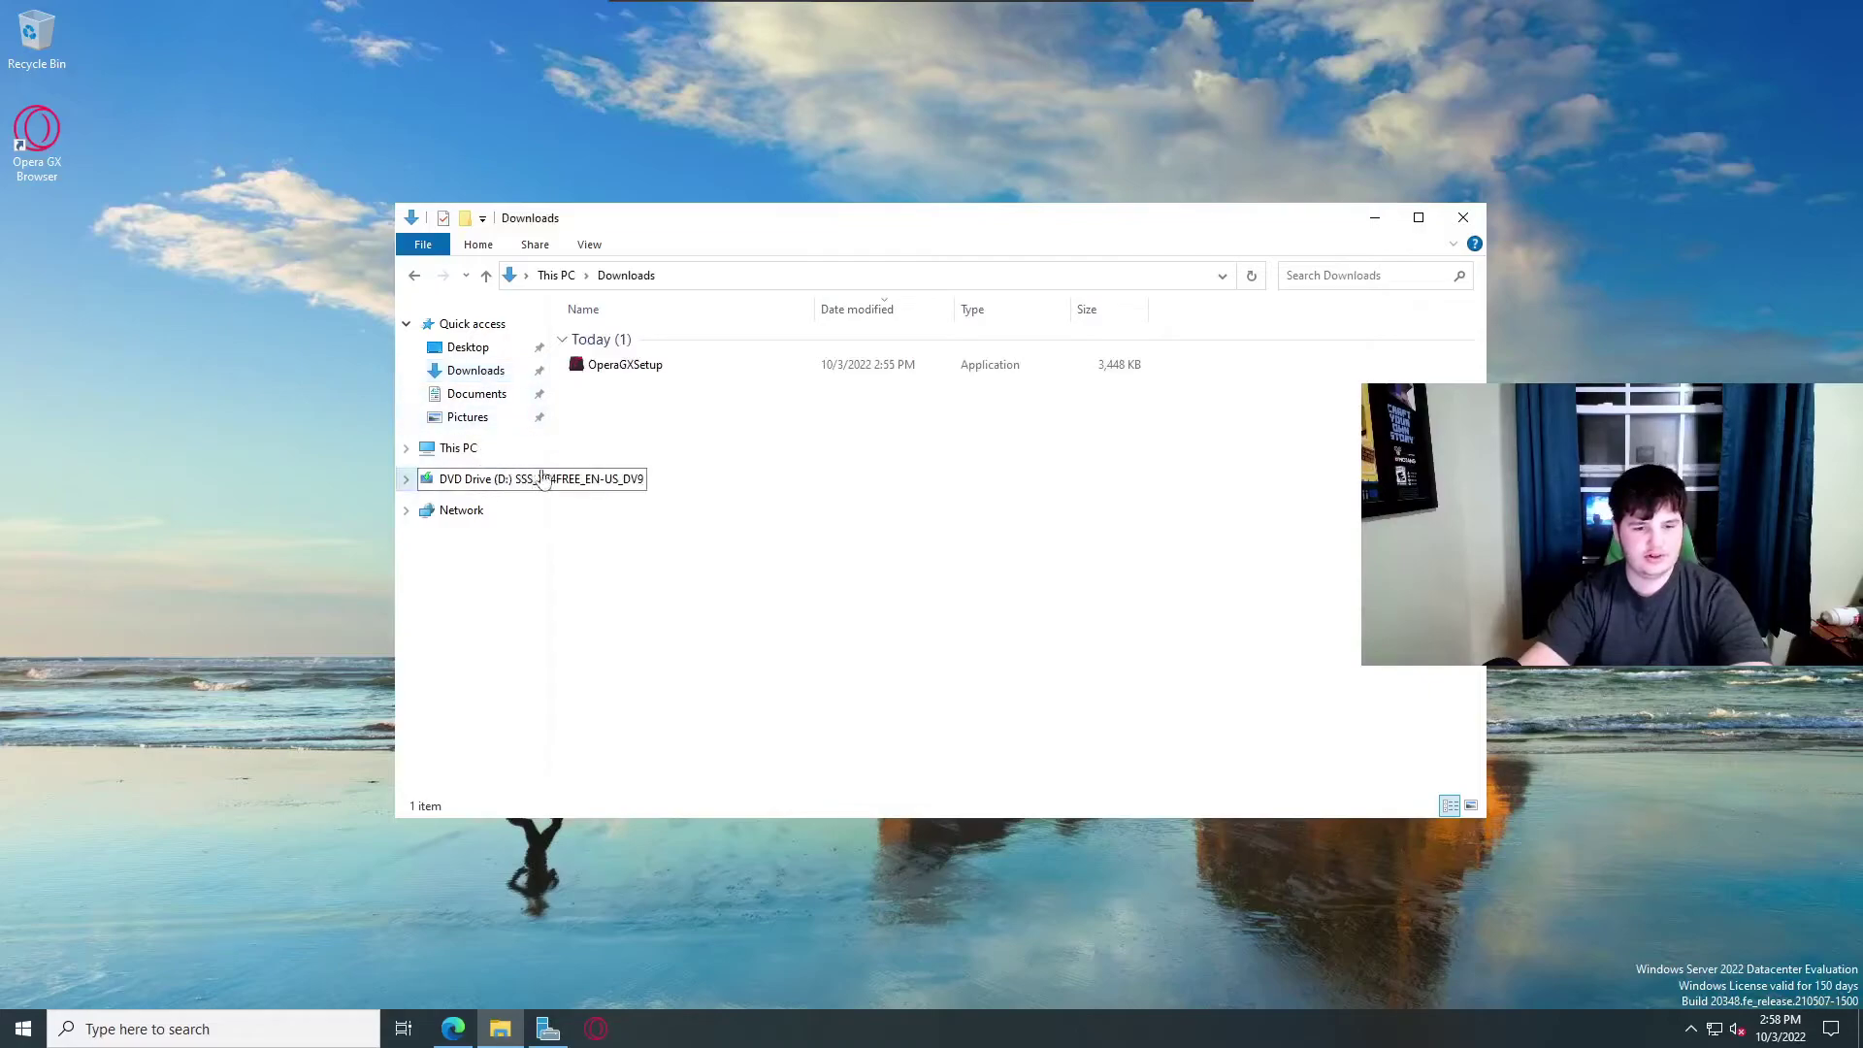
pyautogui.click(493, 479)
pyautogui.click(456, 447)
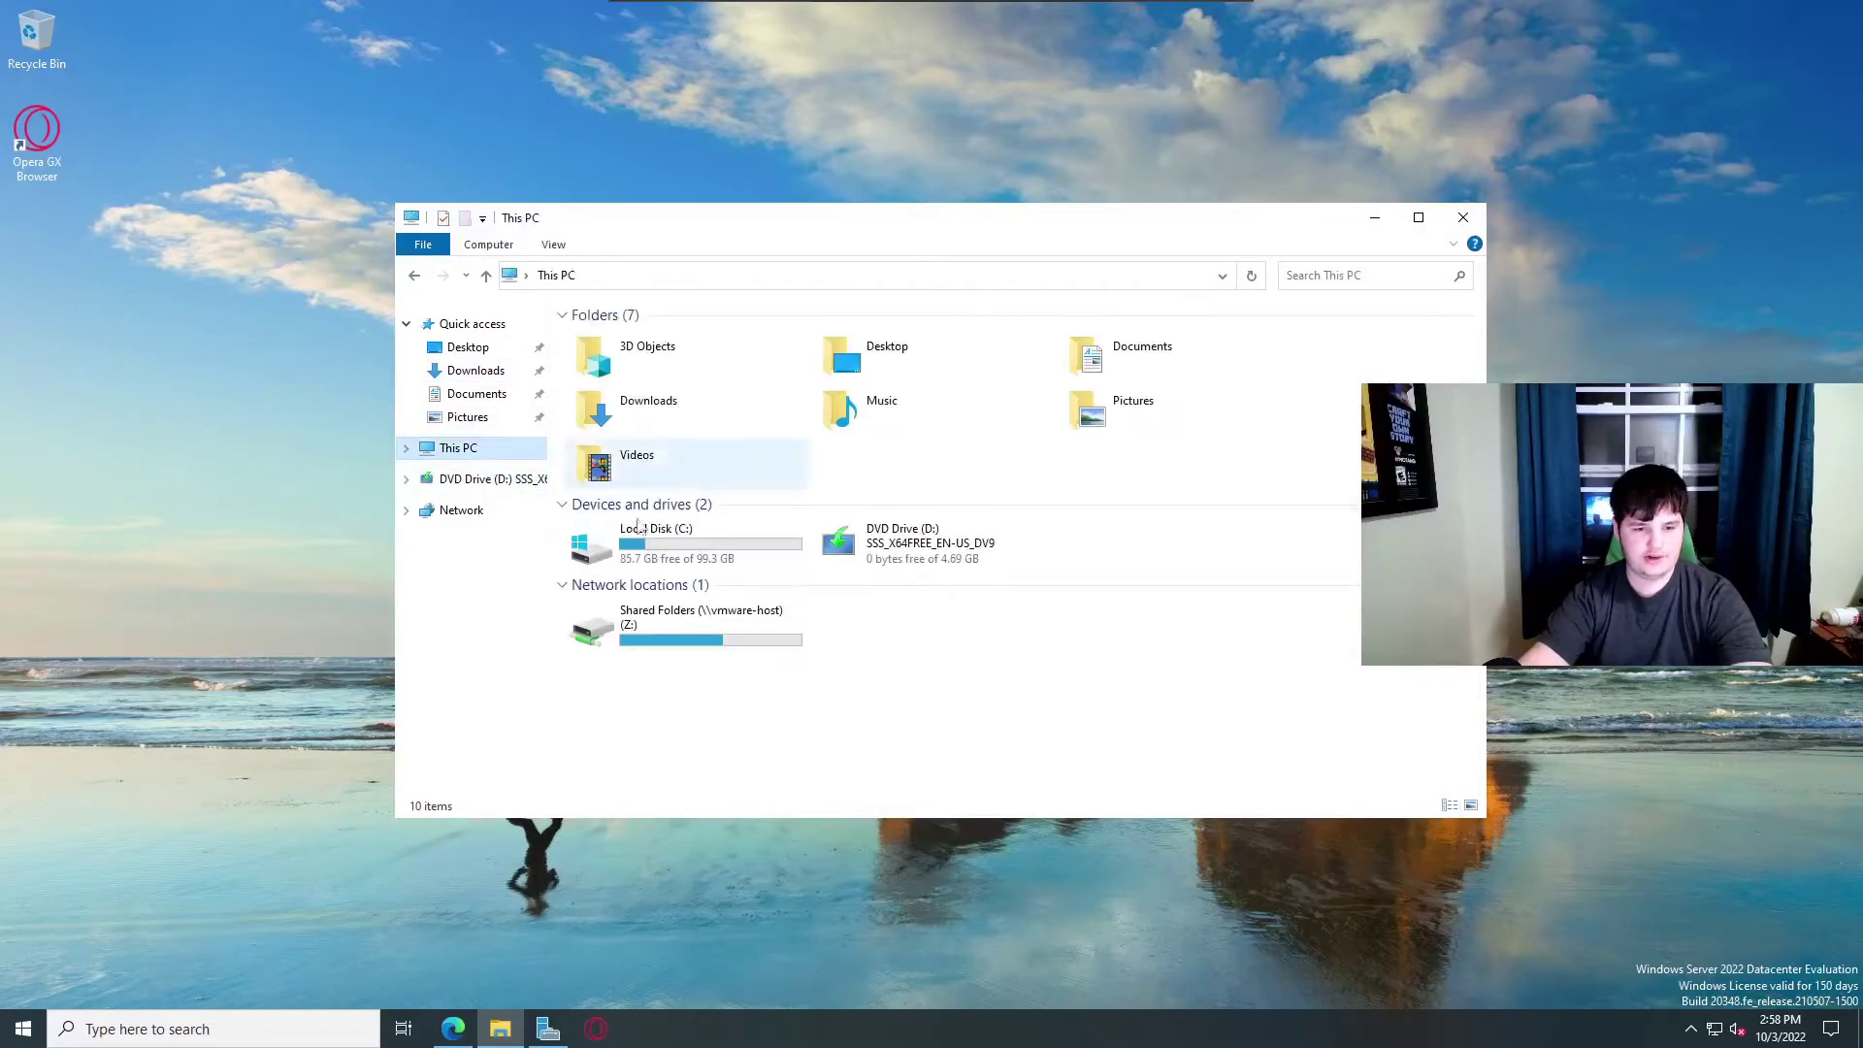
# Paste Opera GX into the badaboom folder on Shared Folders (Z:) and move the window aside.
pyautogui.doubleClick(730, 622)
pyautogui.doubleClick(641, 341)
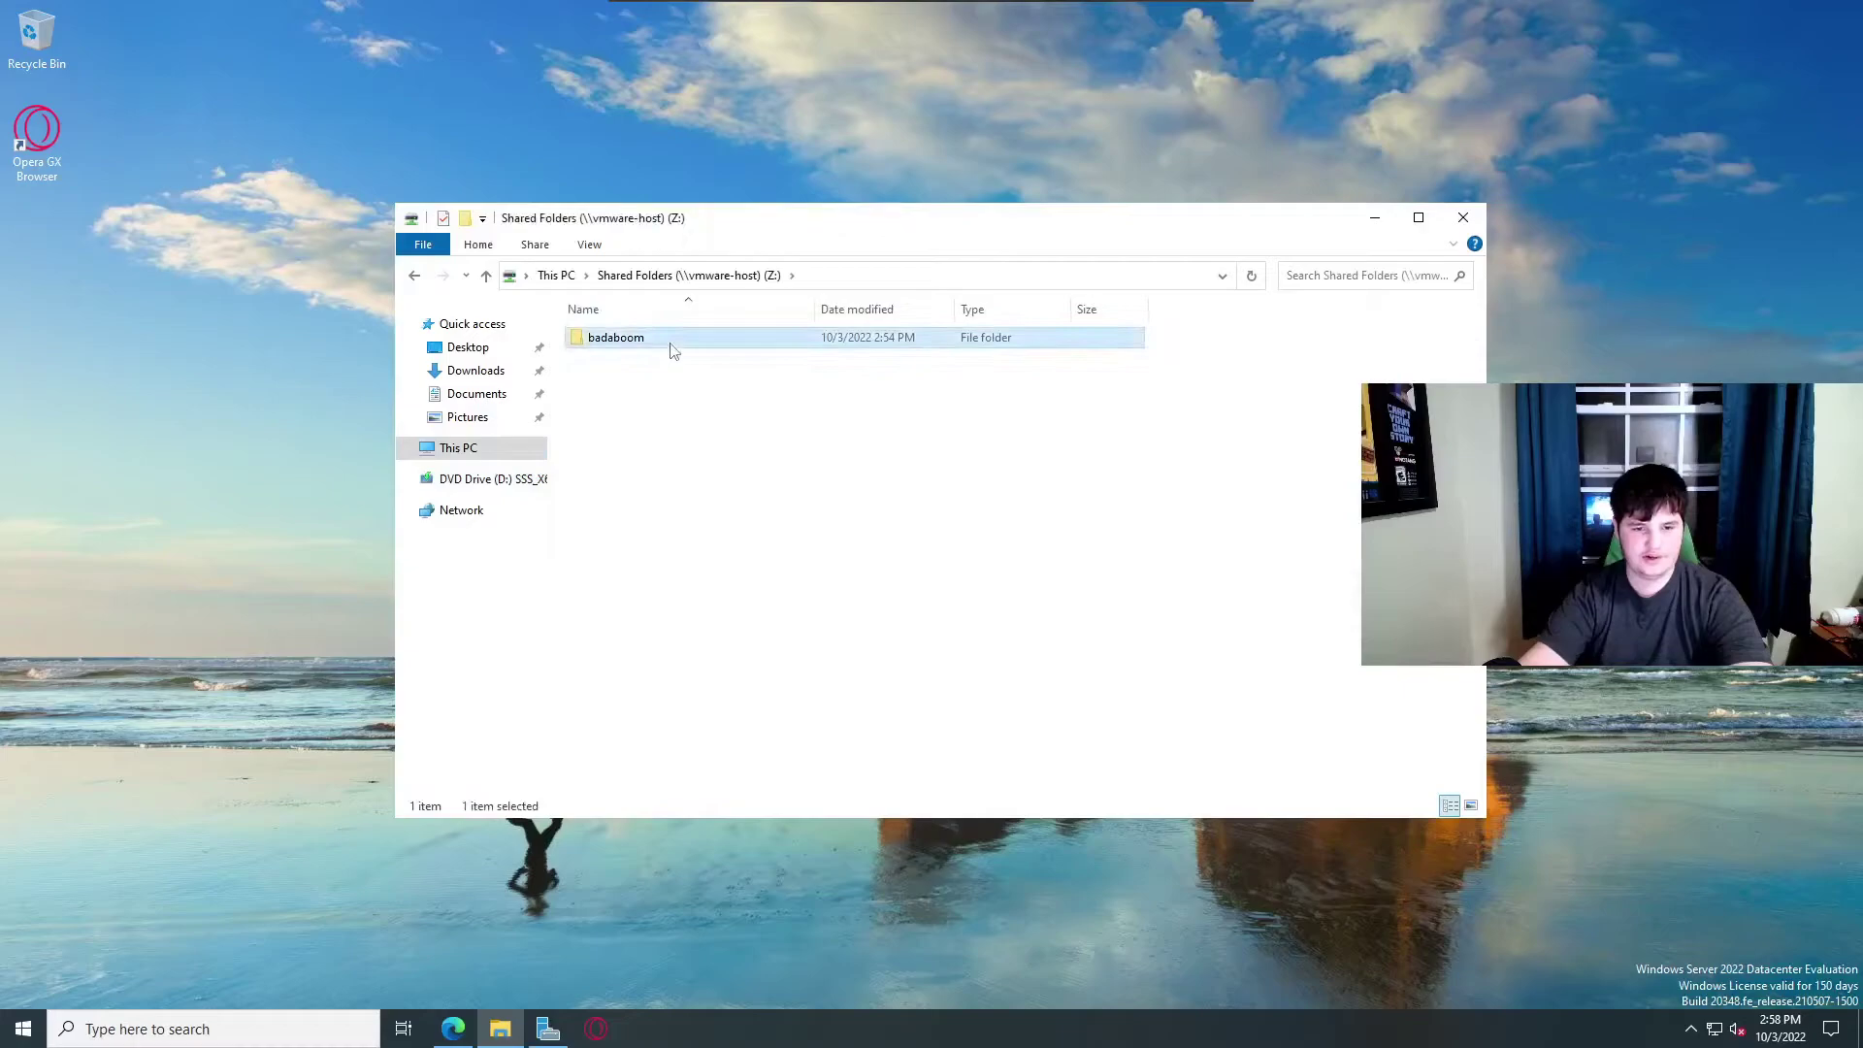
pyautogui.rightClick(692, 441)
pyautogui.click(772, 572)
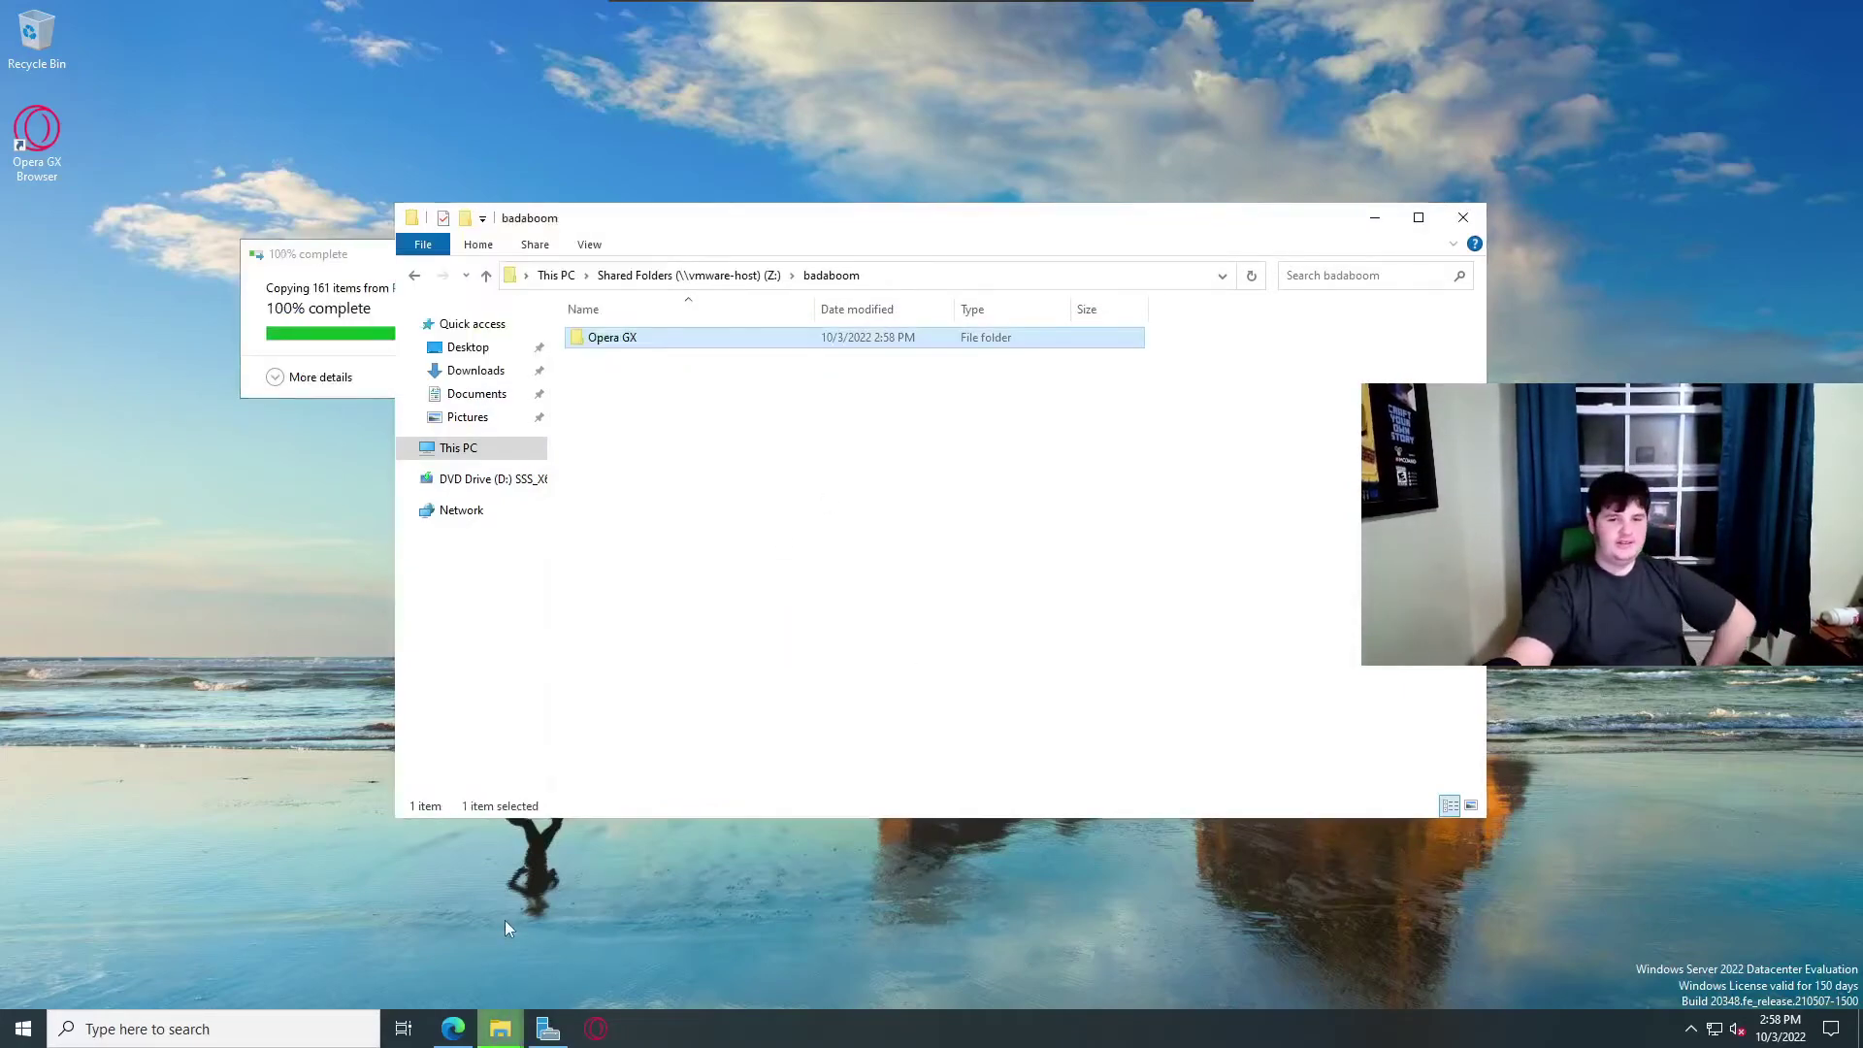
pyautogui.click(815, 595)
pyautogui.moveTo(1124, 228)
pyautogui.mouseDown()
pyautogui.moveTo(915, 408)
pyautogui.moveTo(1007, 95)
pyautogui.moveTo(1159, 188)
pyautogui.mouseUp()
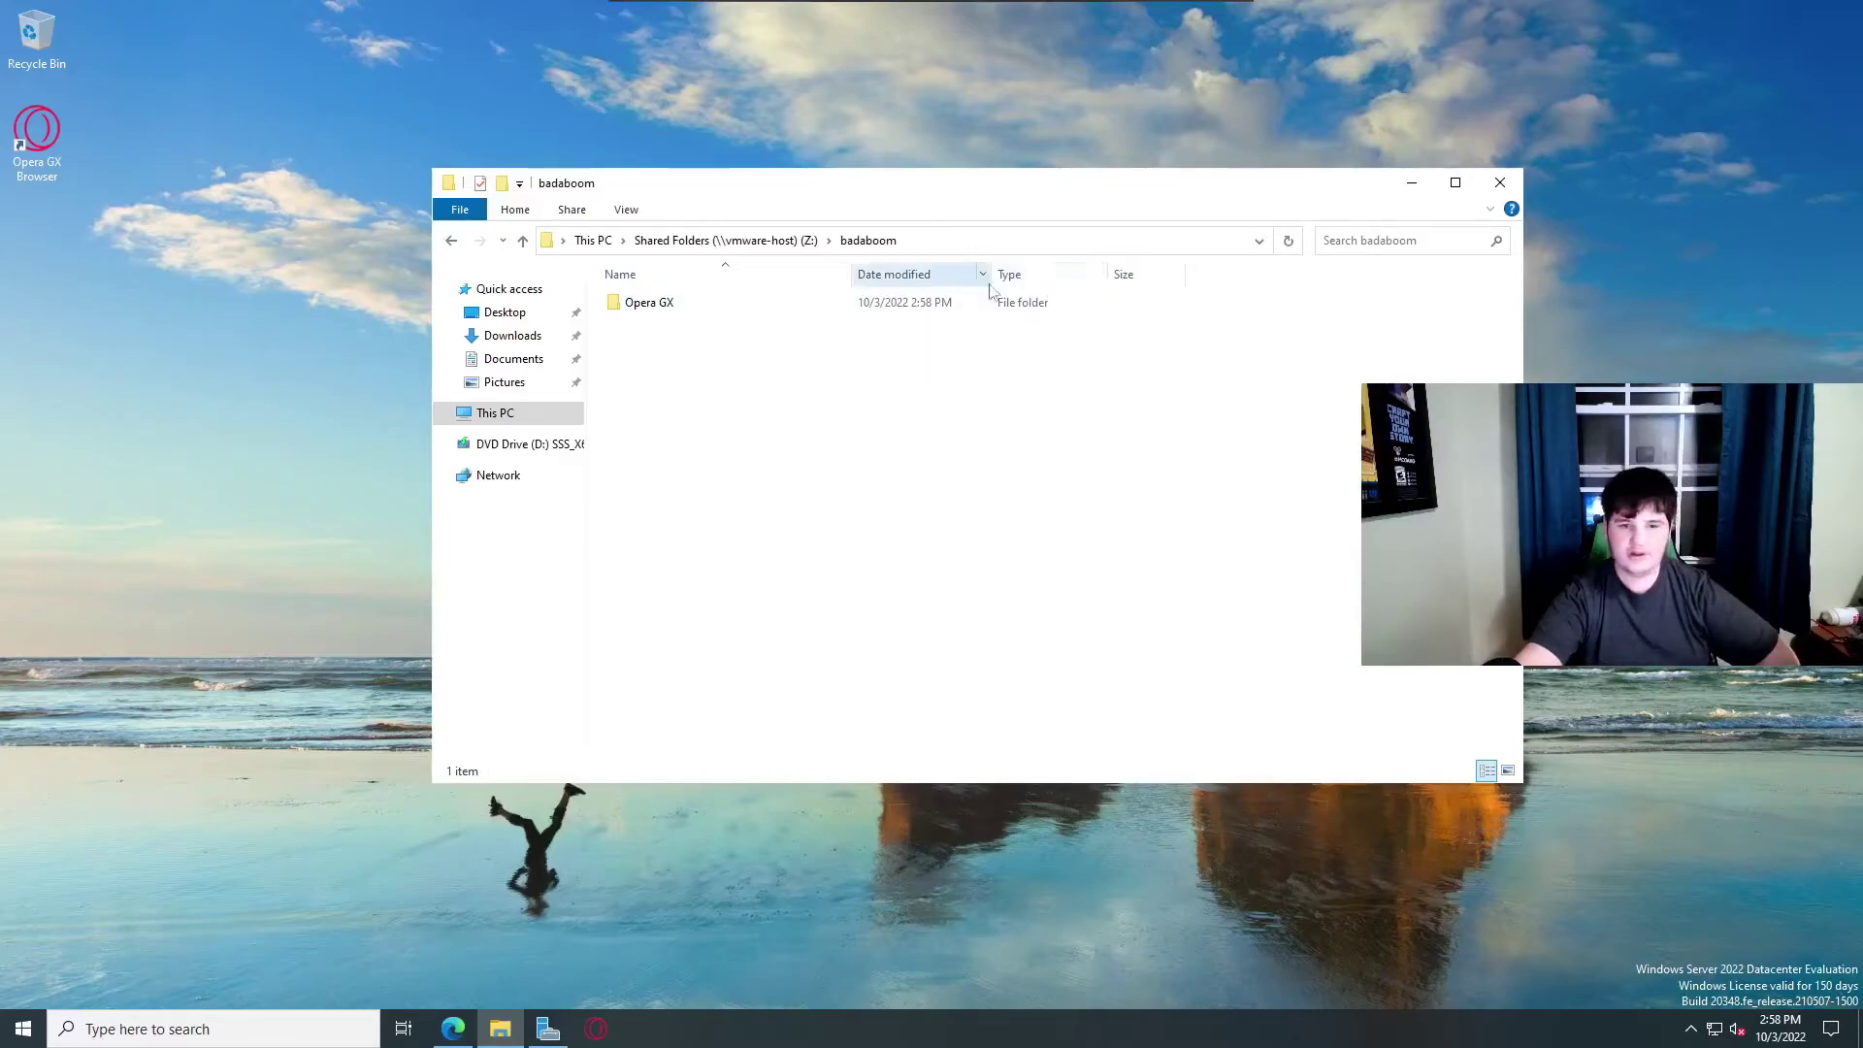
# Close Explorer, shut down Windows Server with an Other (Planned) reason, and exit fullscreen.
pyautogui.click(1502, 183)
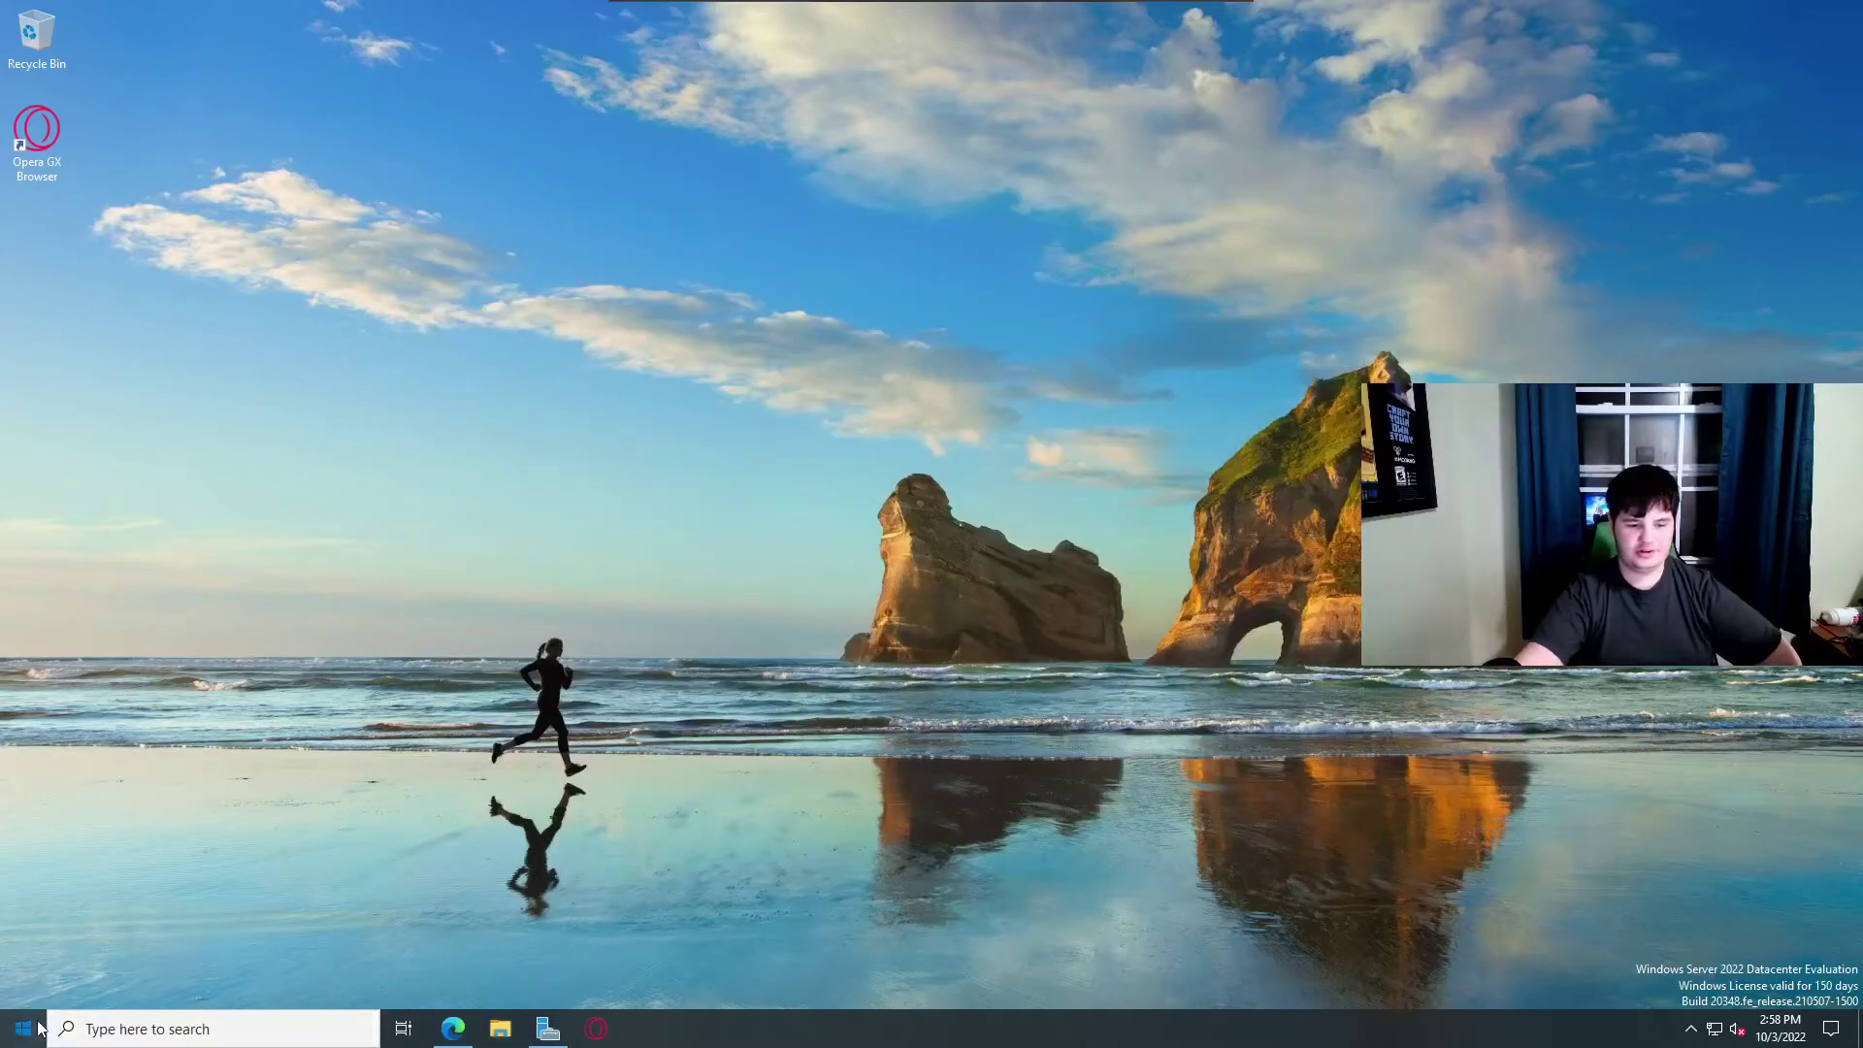
pyautogui.click(23, 1028)
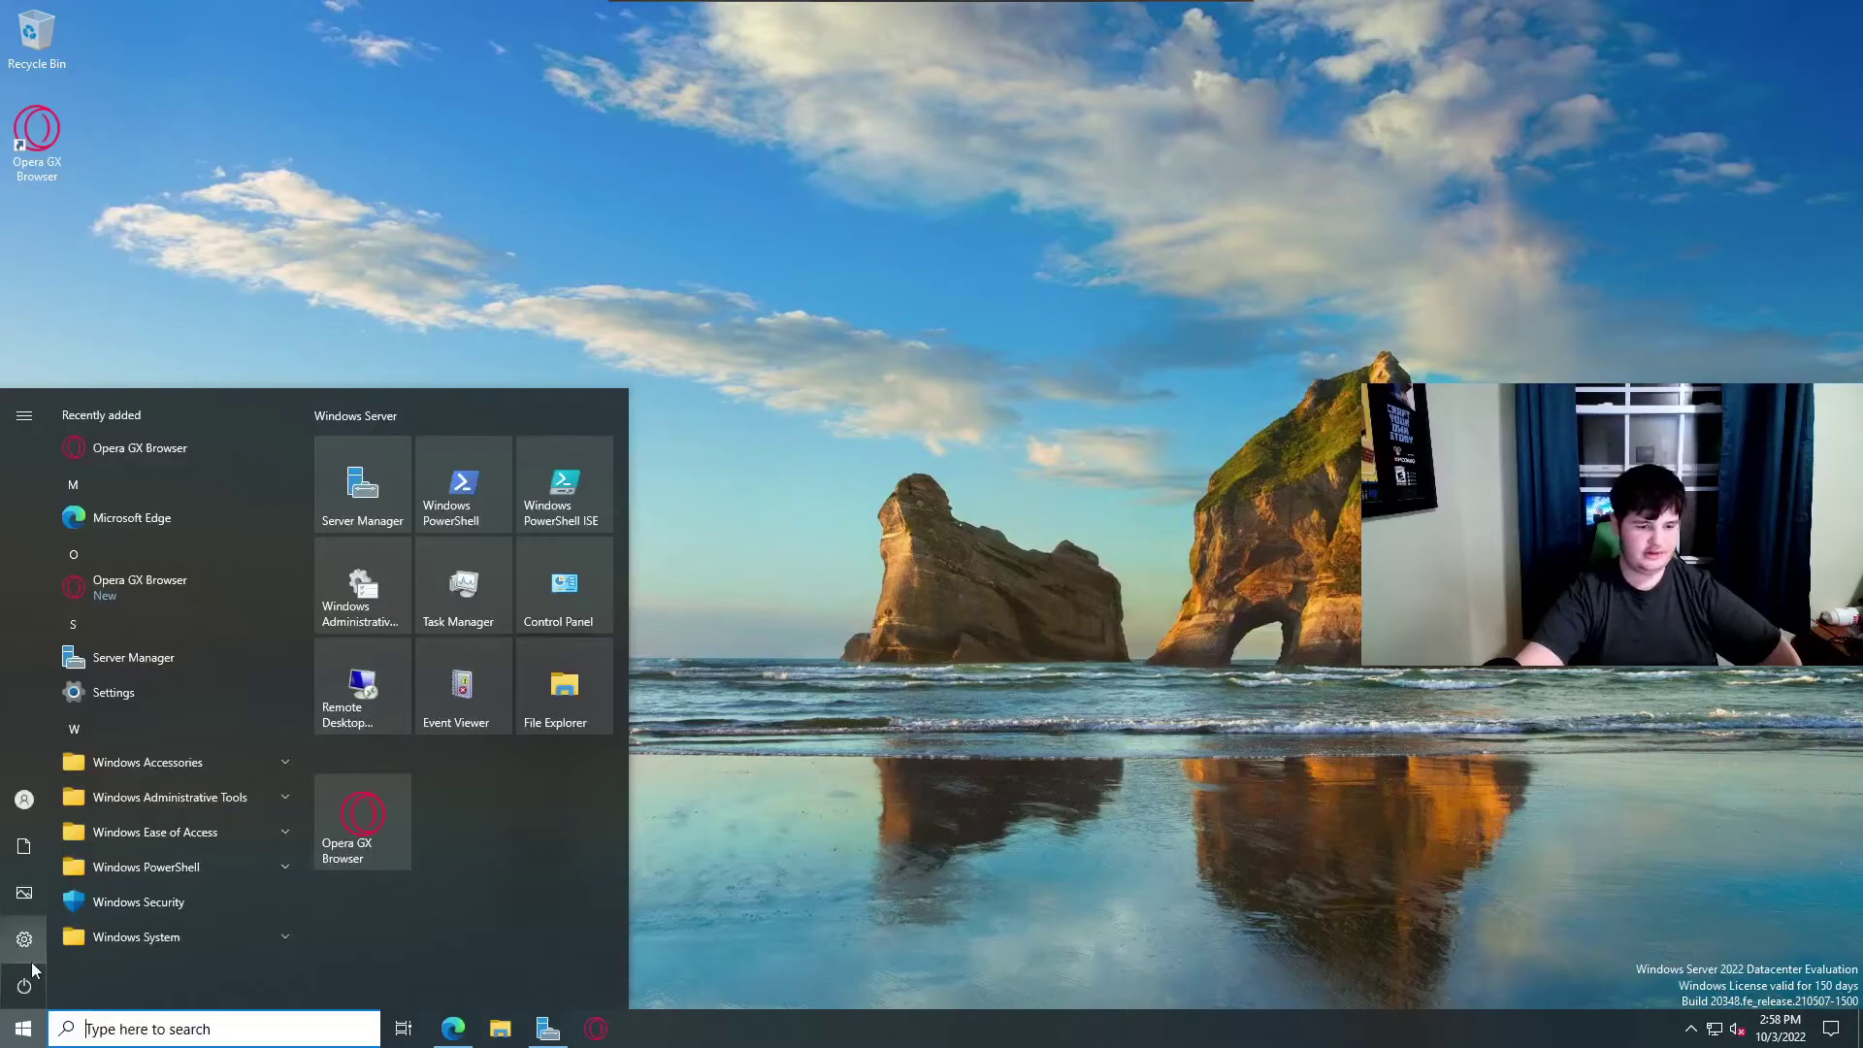
pyautogui.click(31, 967)
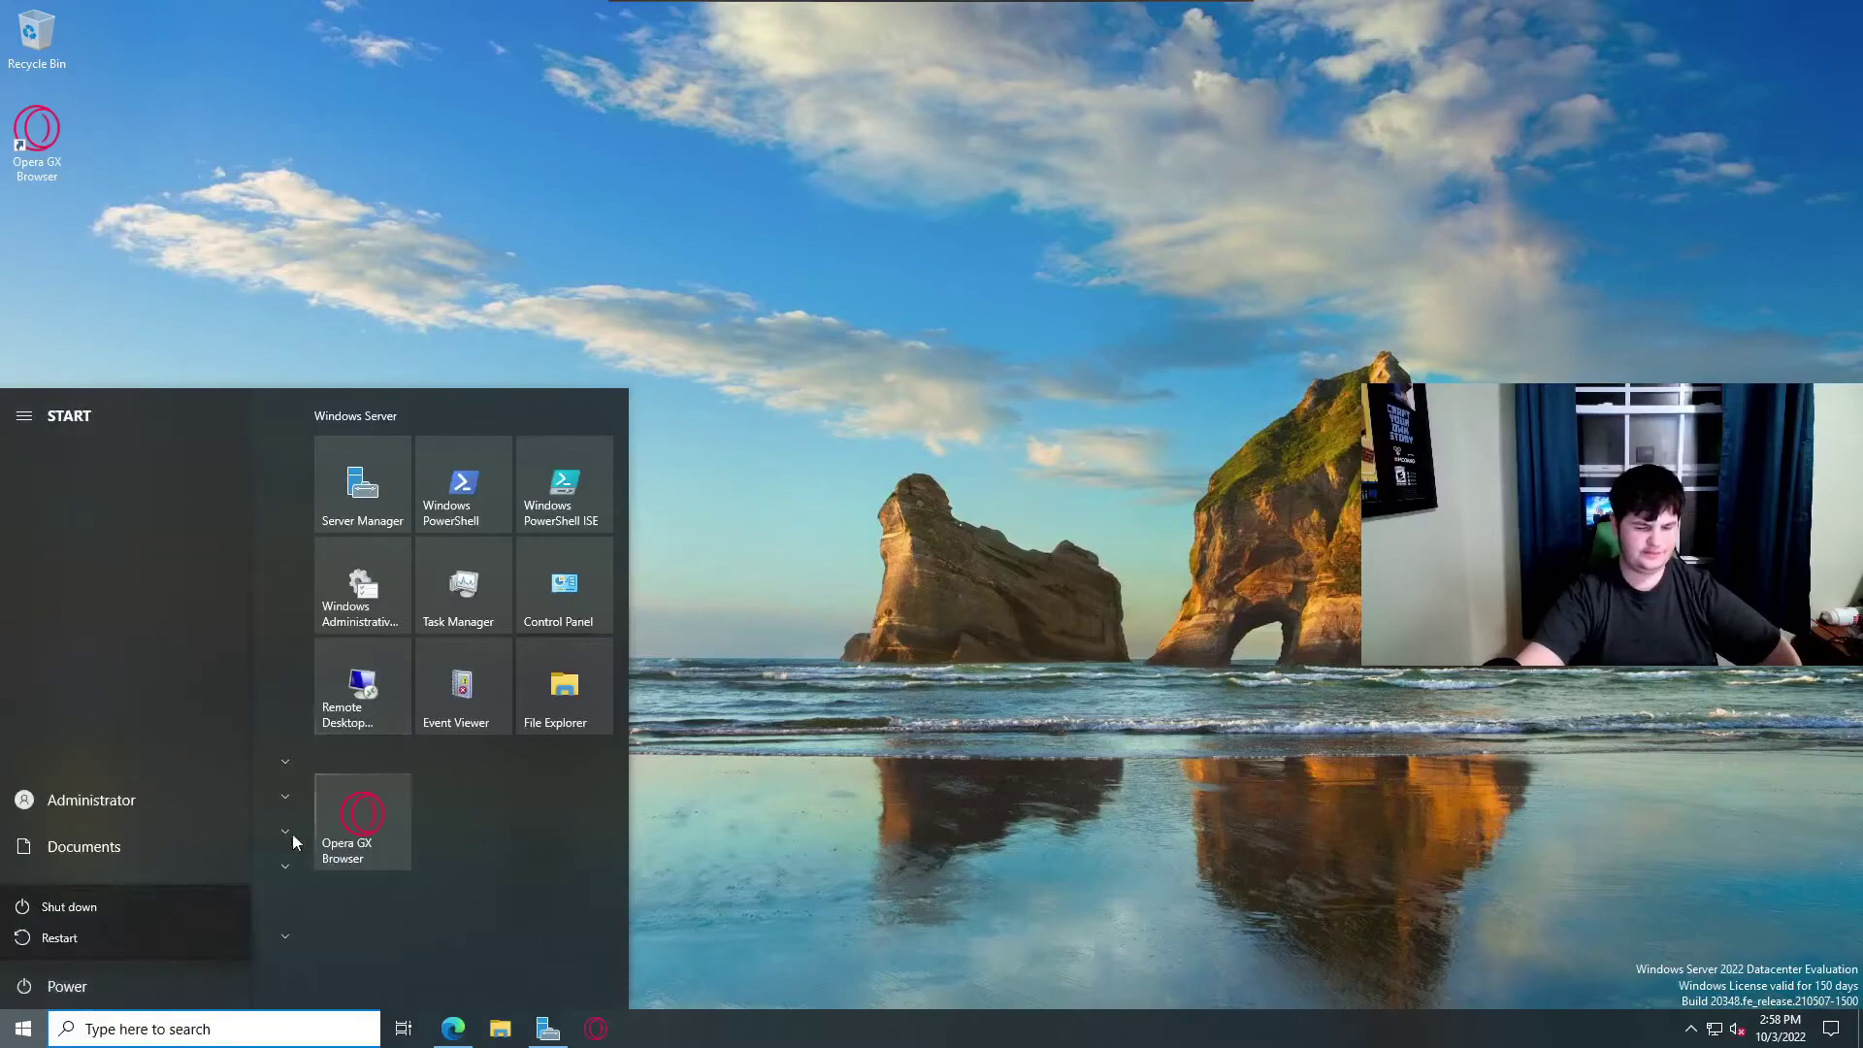
pyautogui.click(160, 919)
pyautogui.click(133, 894)
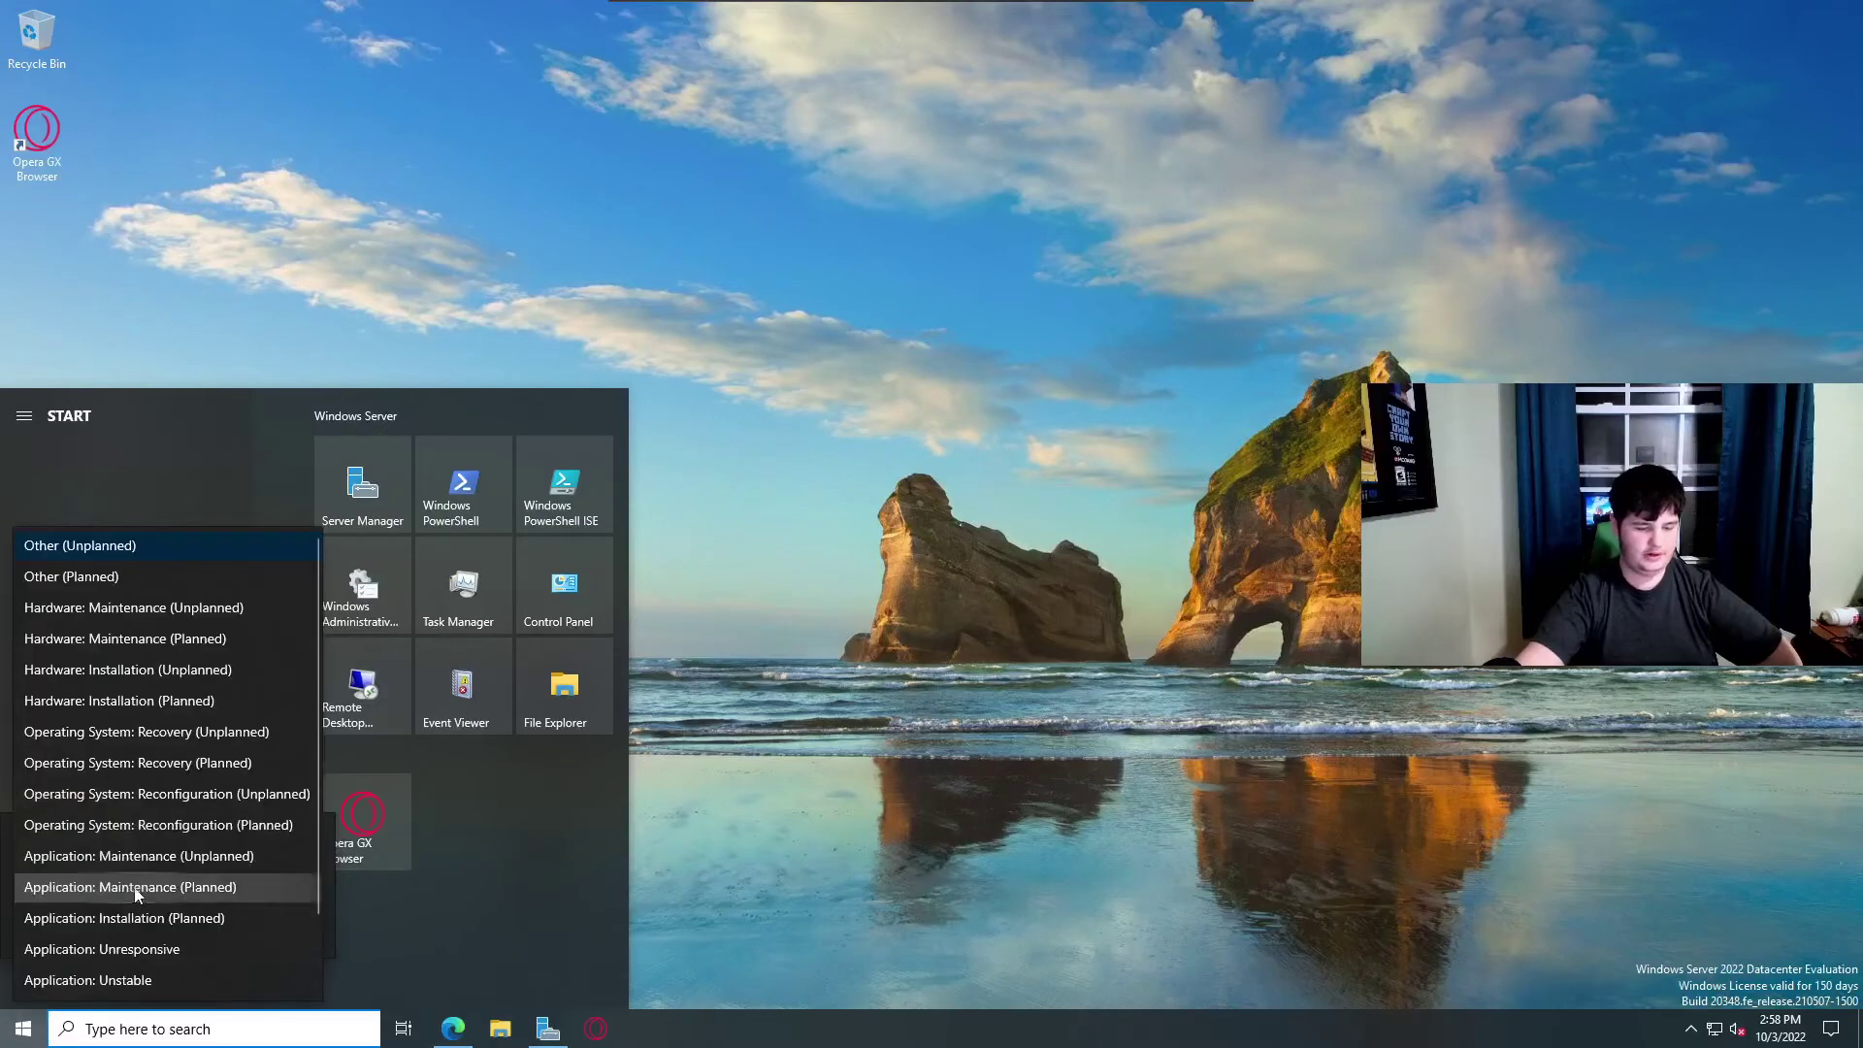
pyautogui.click(217, 568)
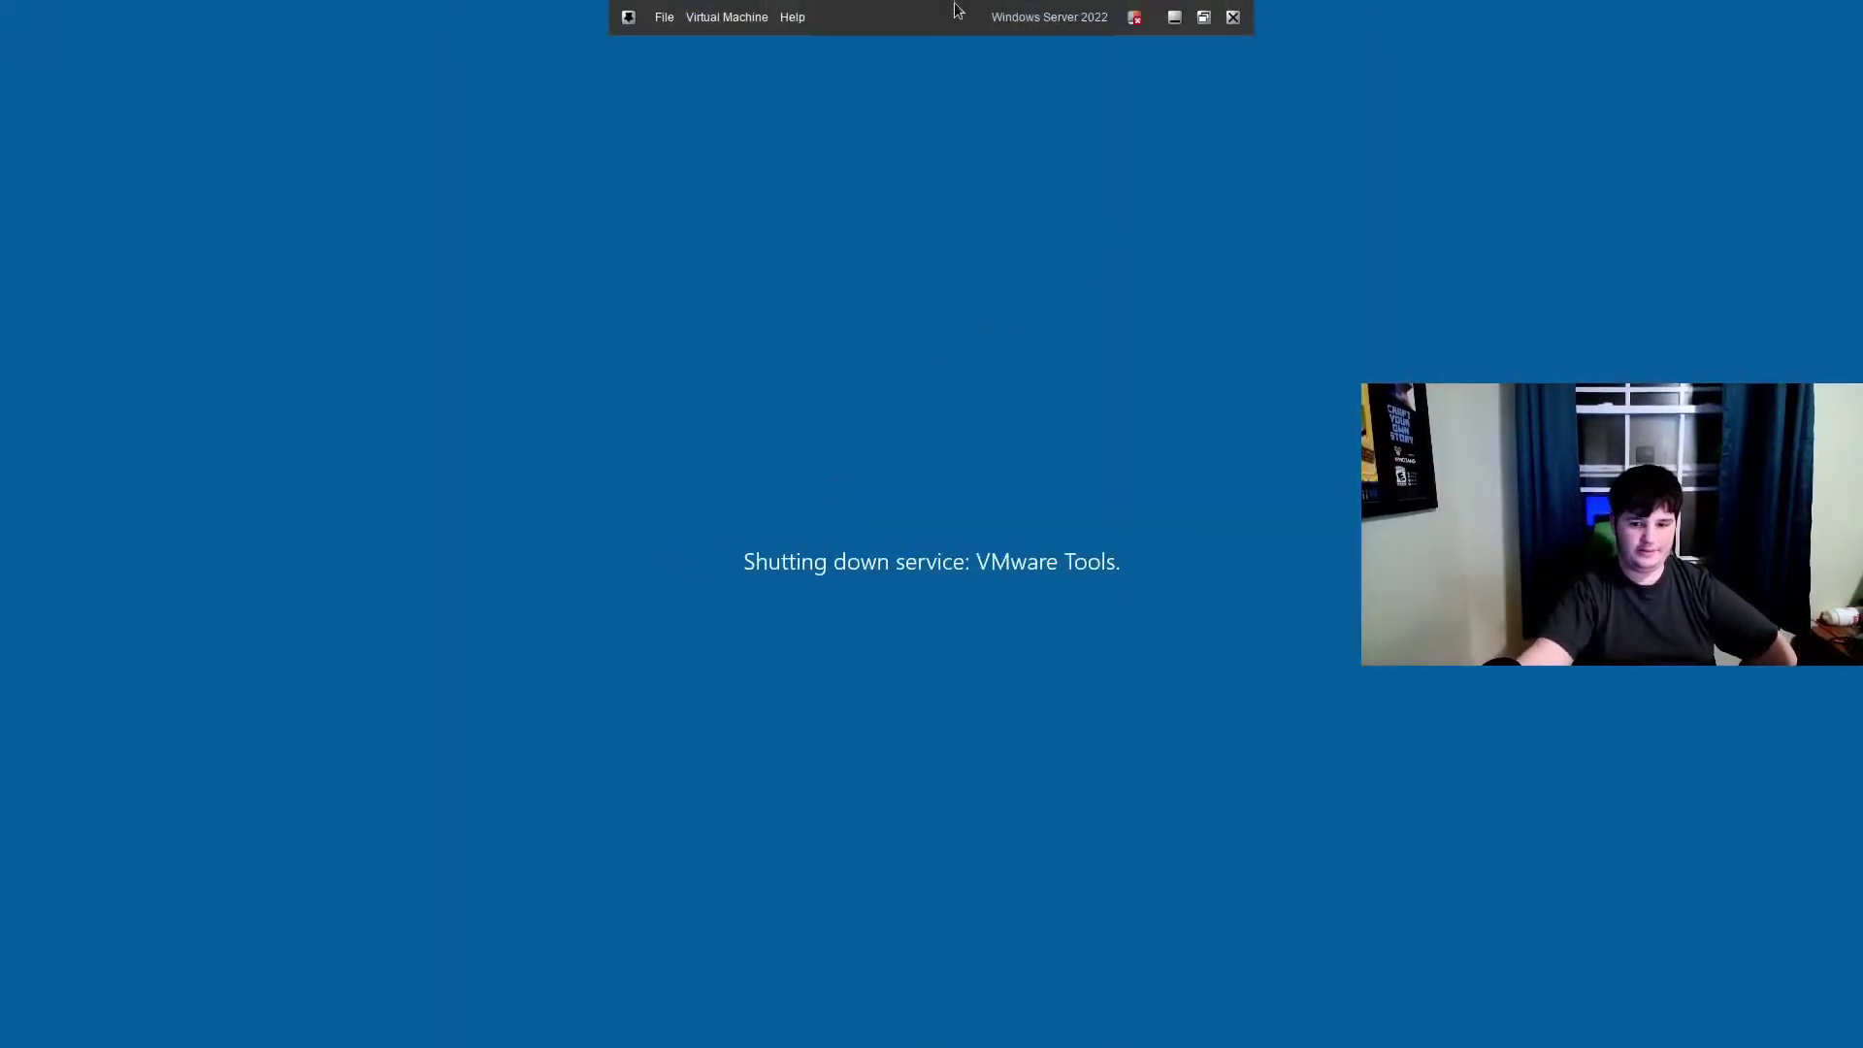
pyautogui.click(1202, 18)
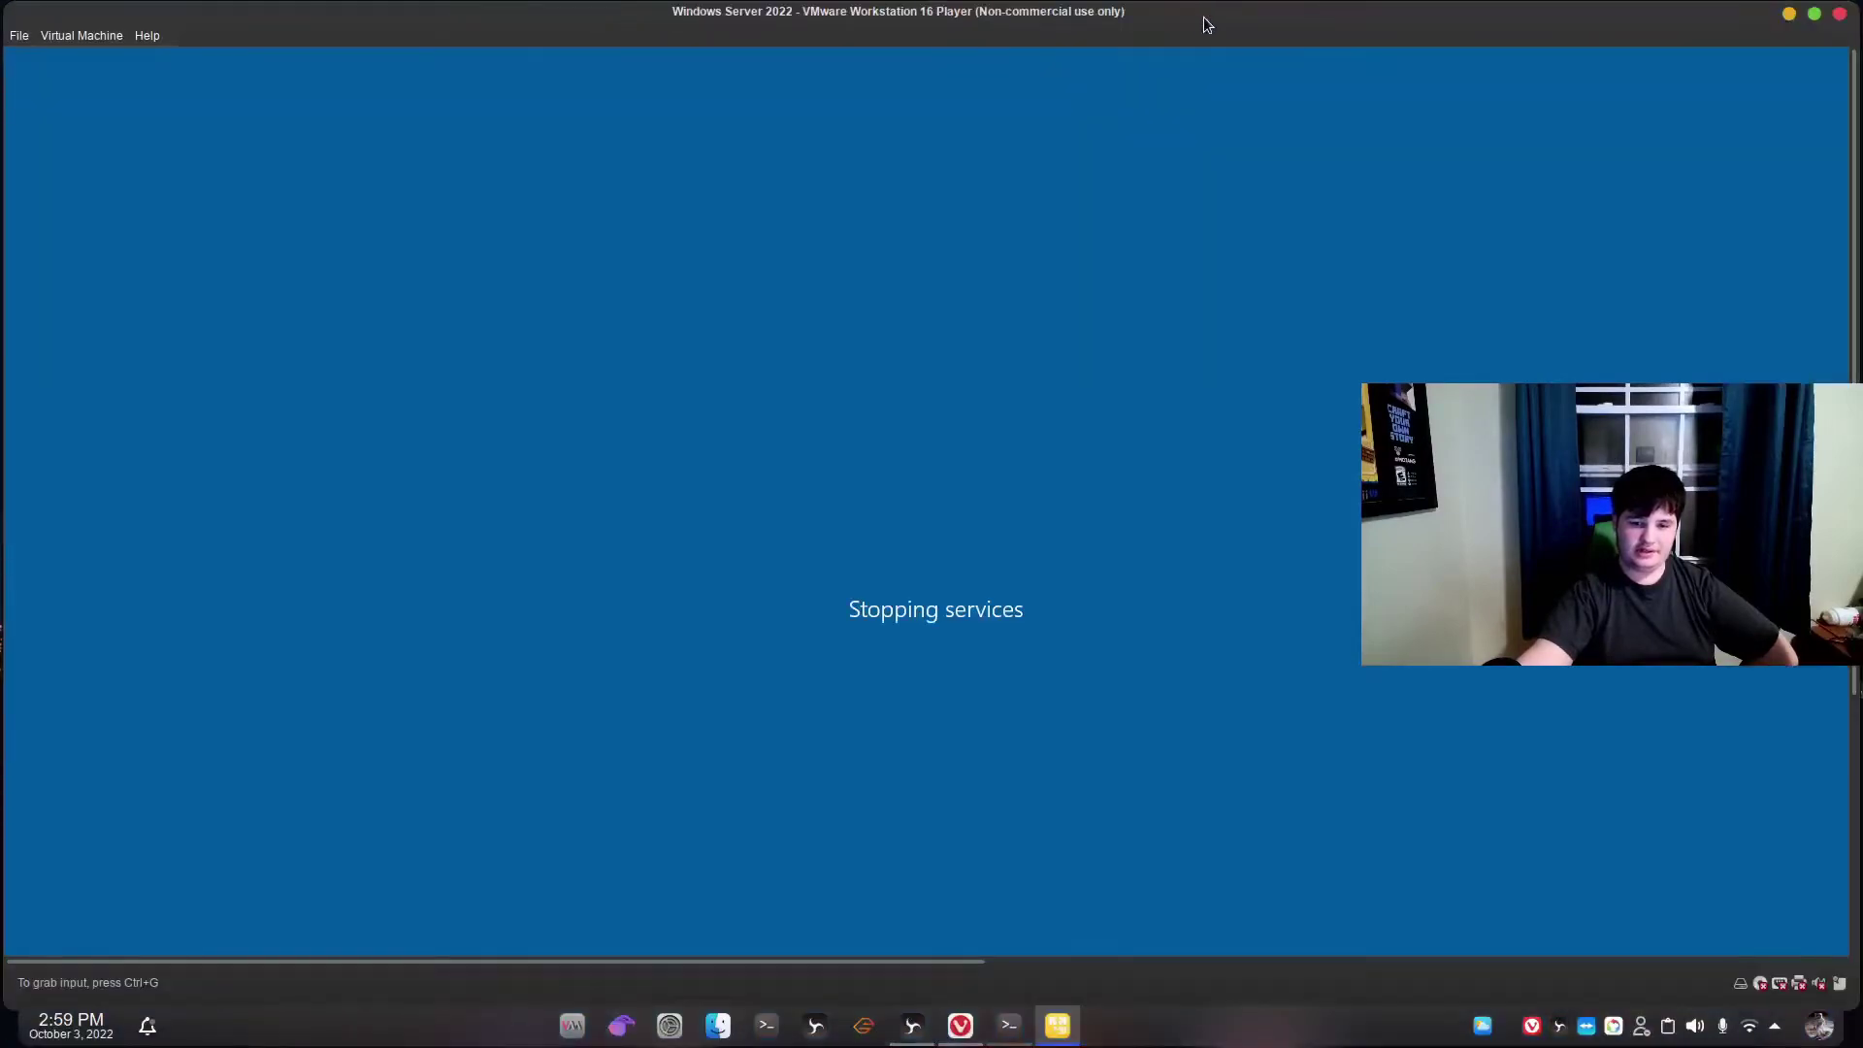
# Minimize VMware and bring up the Opera folder tab in Dolphin.
pyautogui.click(1788, 15)
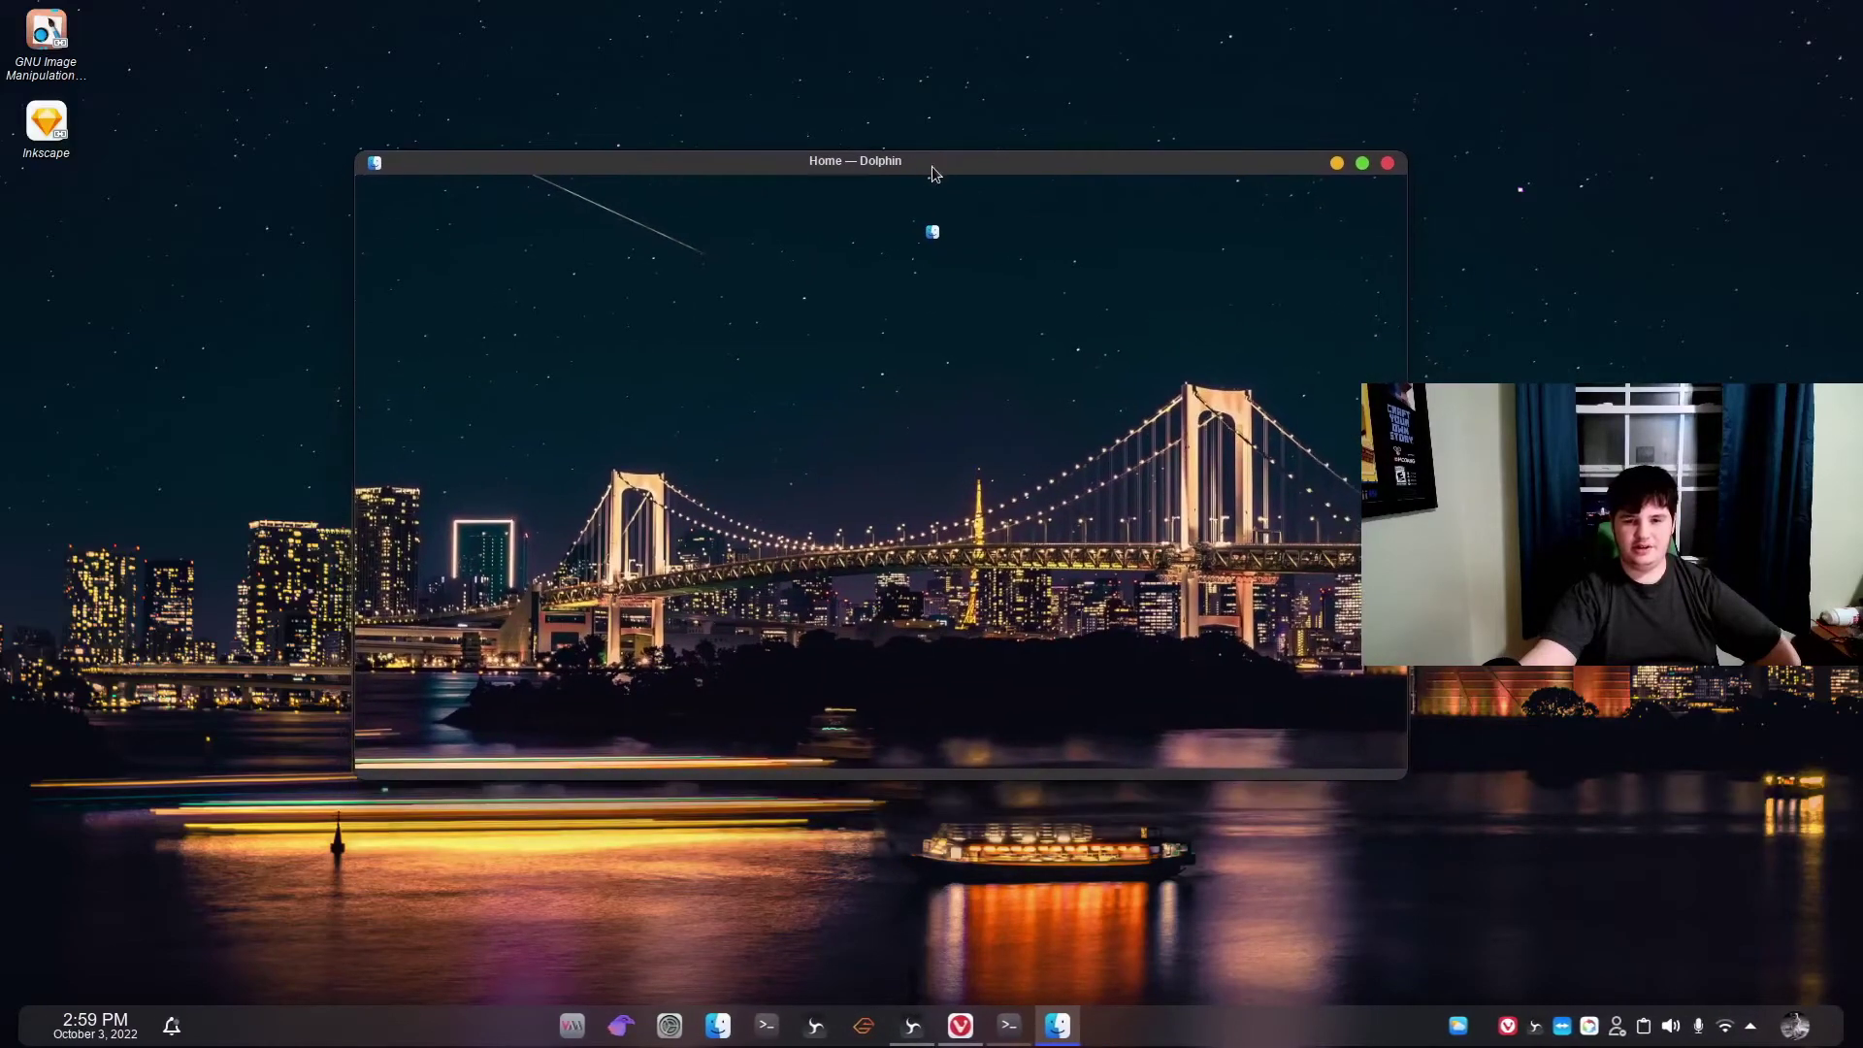
pyautogui.doubleClick(1018, 264)
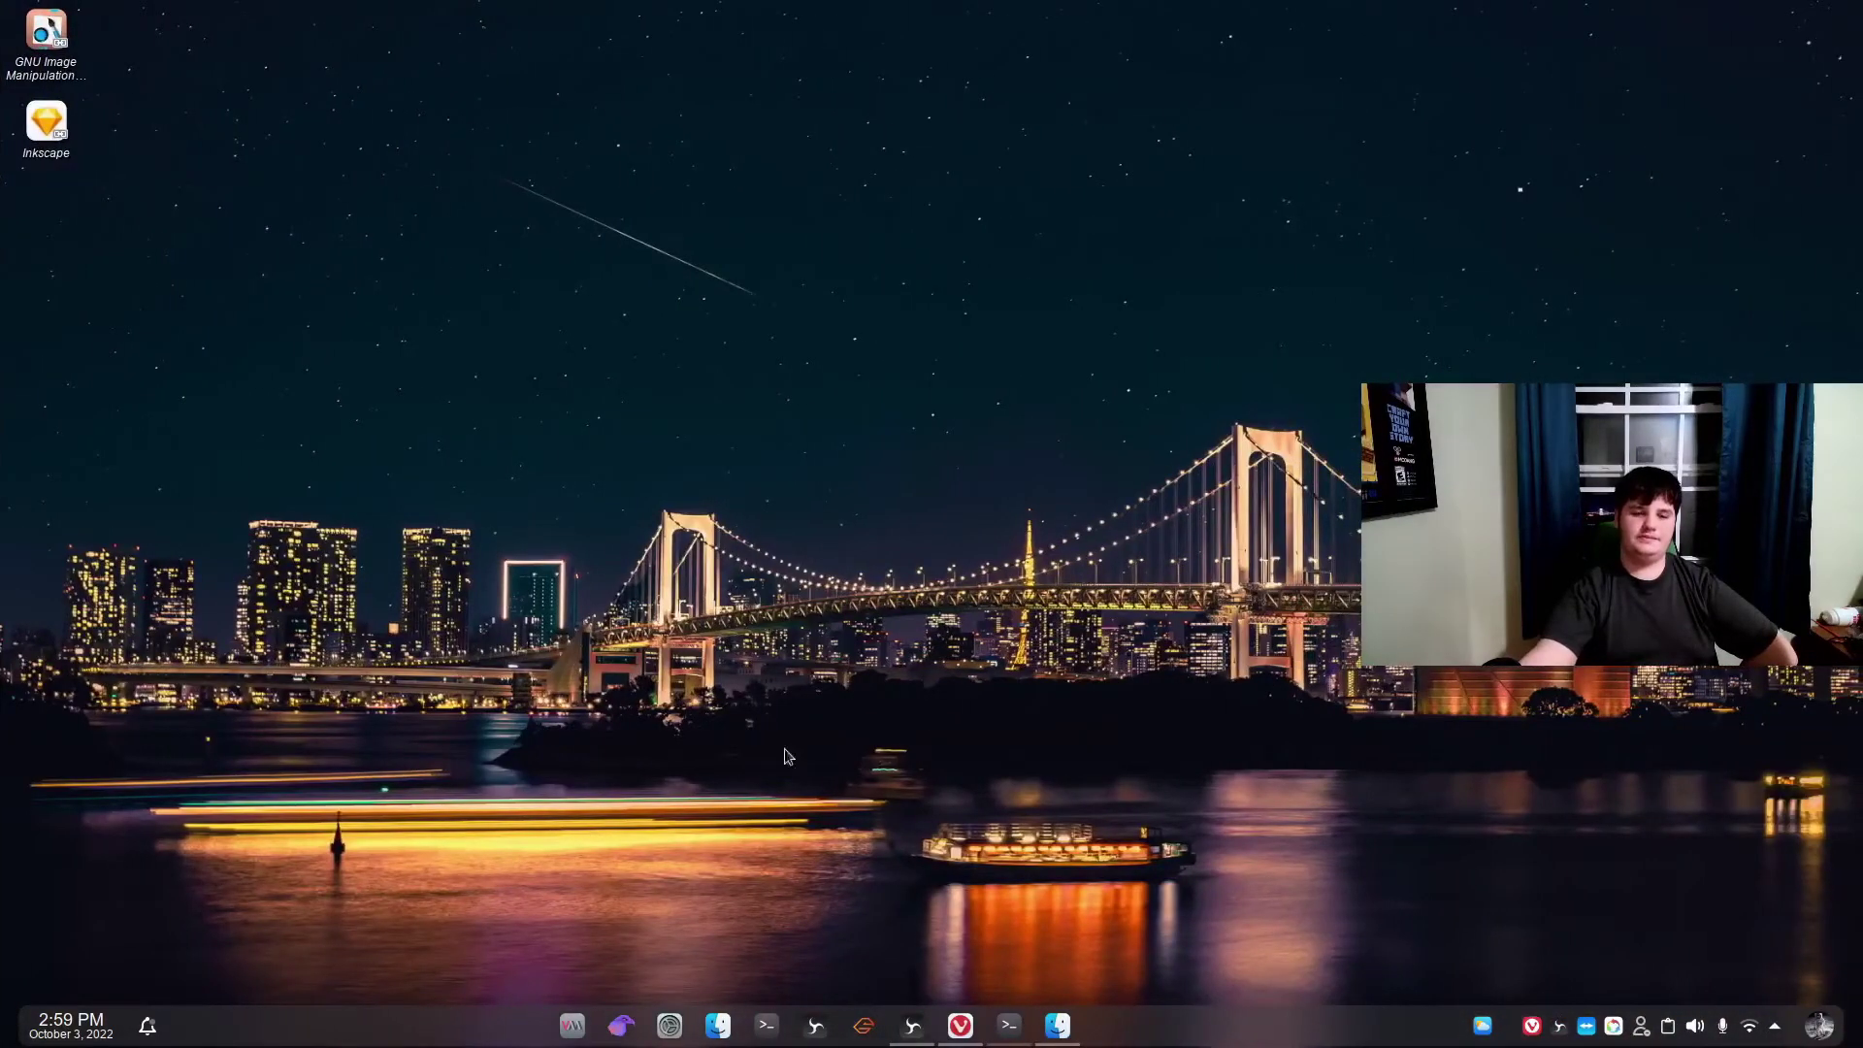
pyautogui.press('ctrl+super+Left')
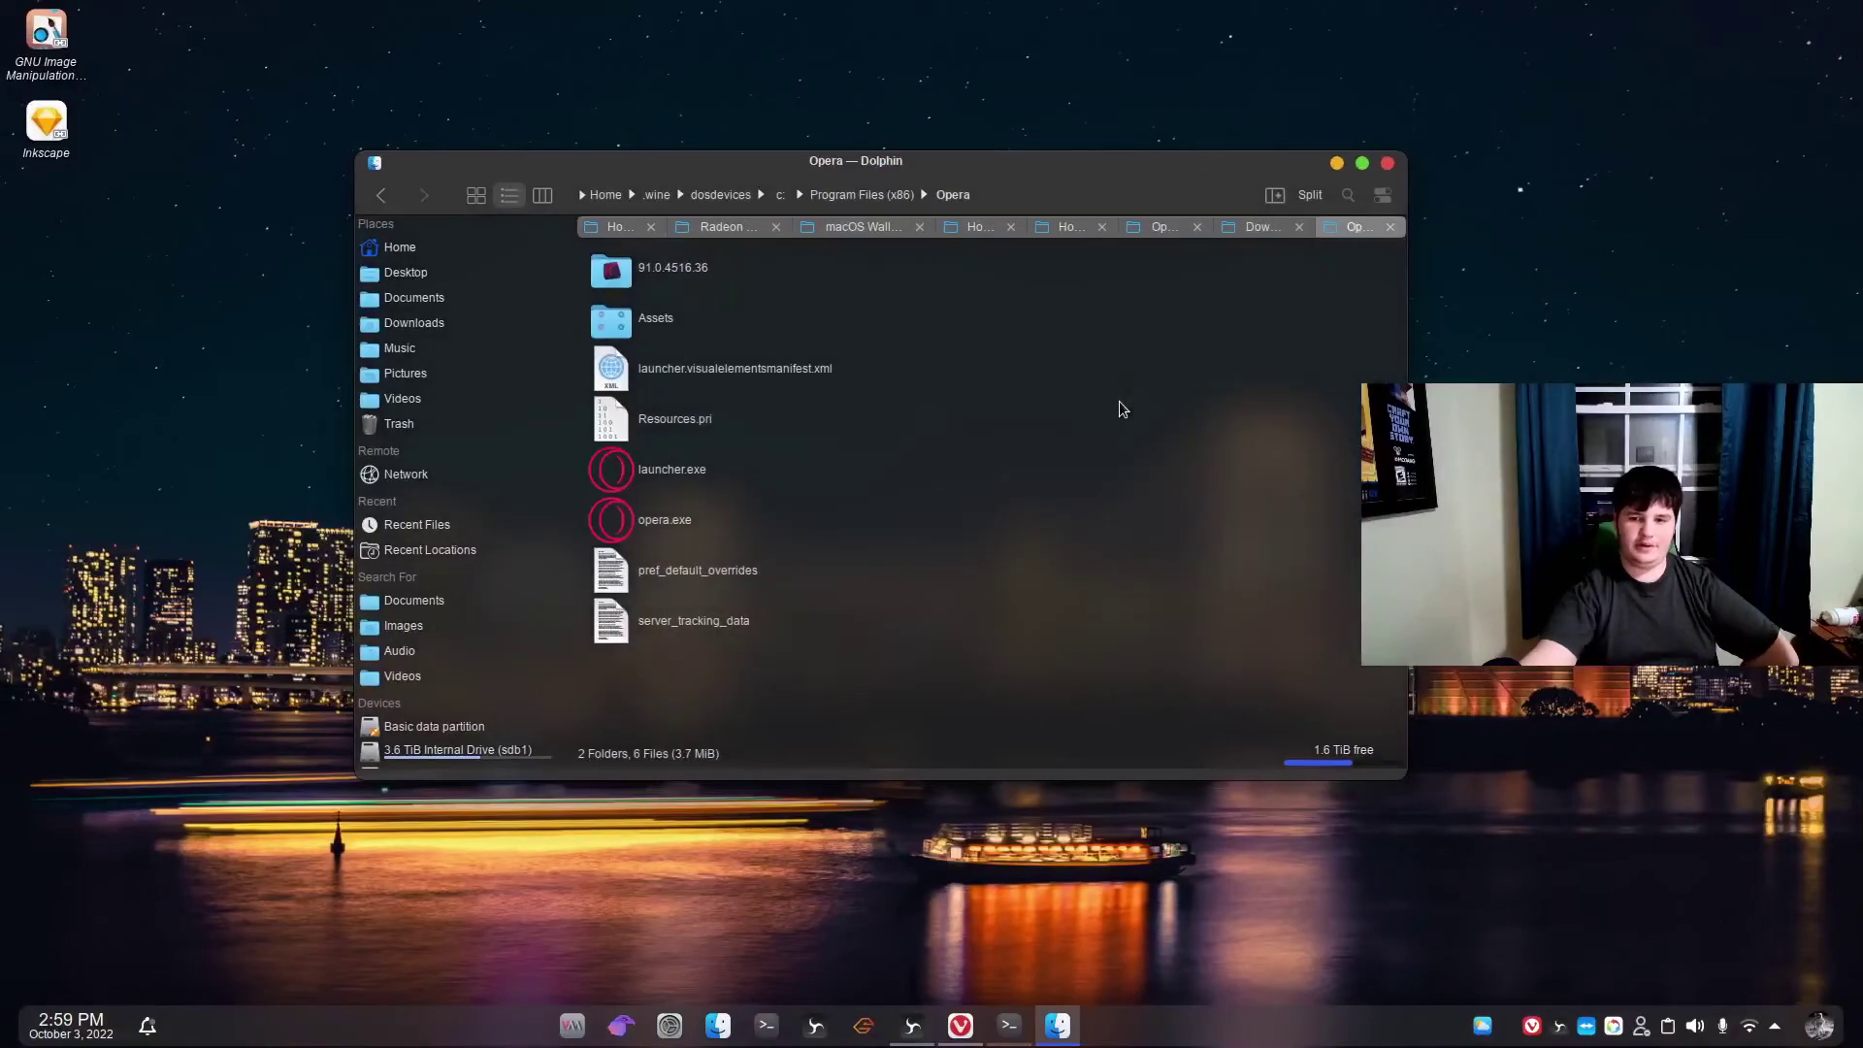
pyautogui.click(1253, 233)
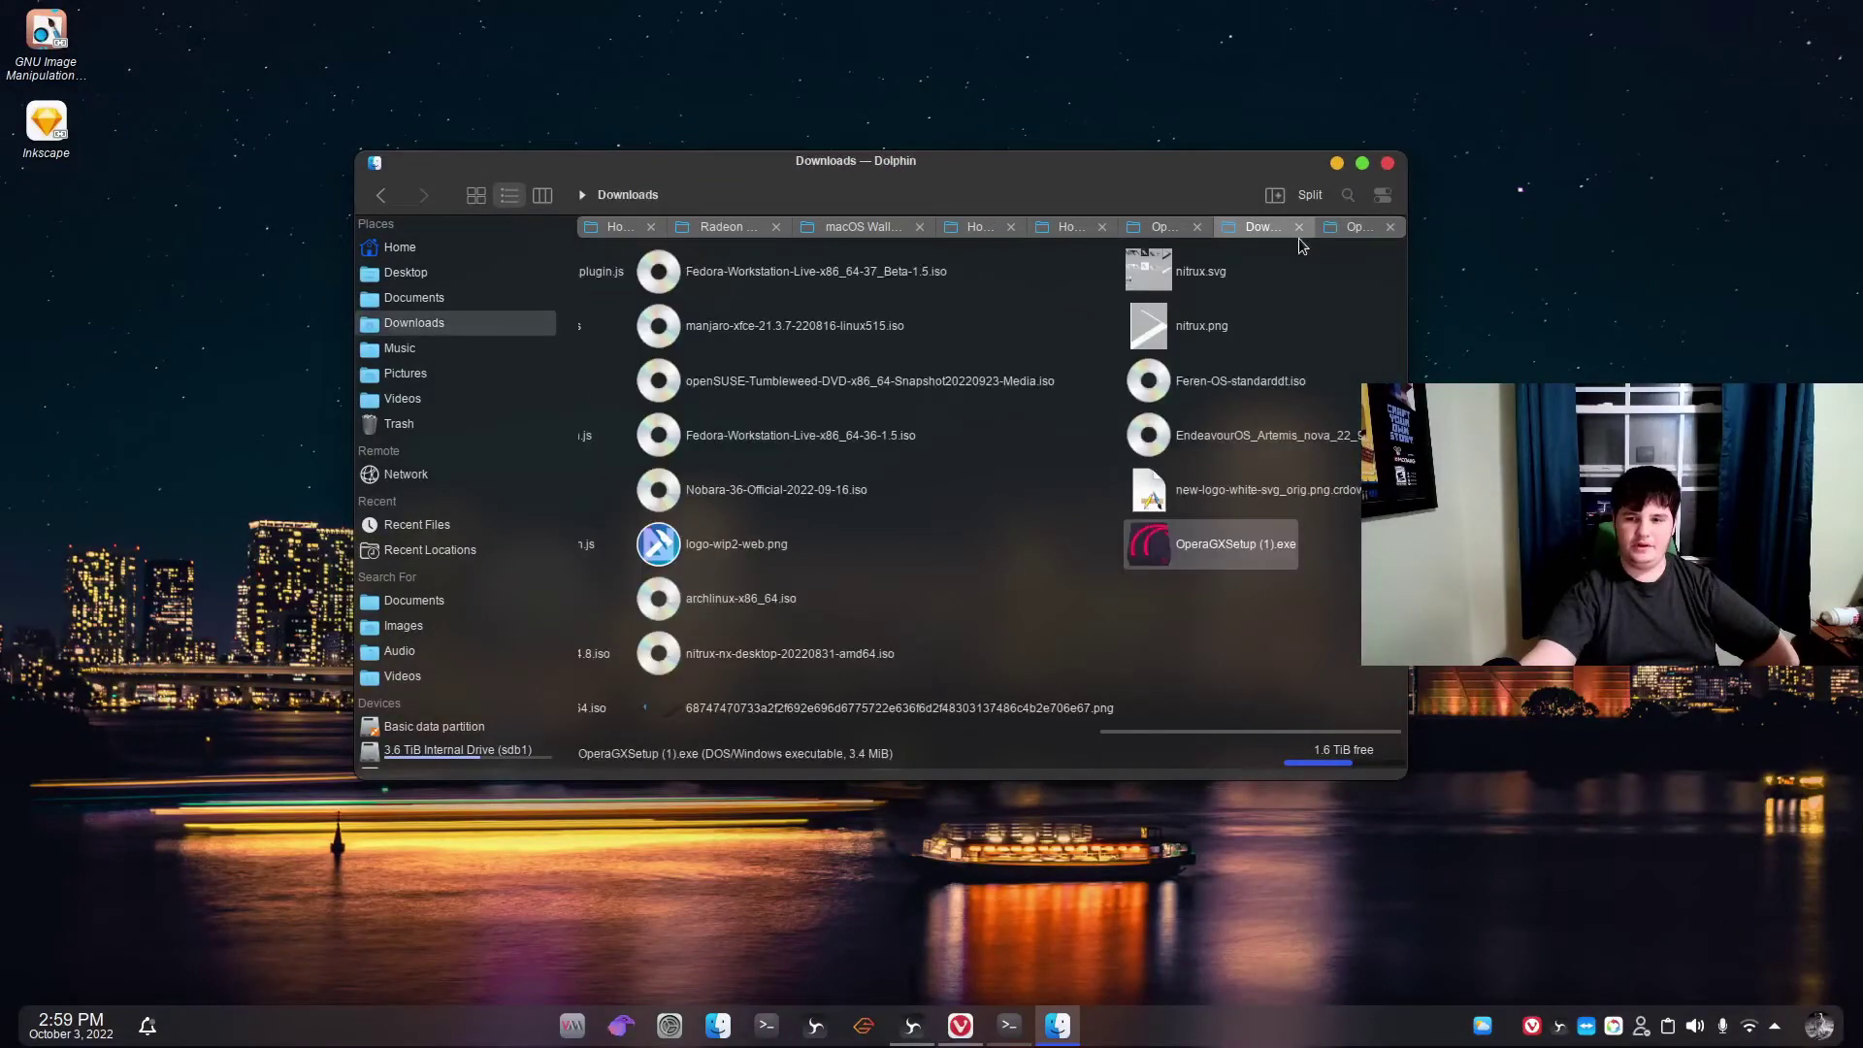
pyautogui.click(1356, 227)
# Rename the Opera folder in Program Files (x86) to 'Opera GX'.
pyautogui.click(862, 195)
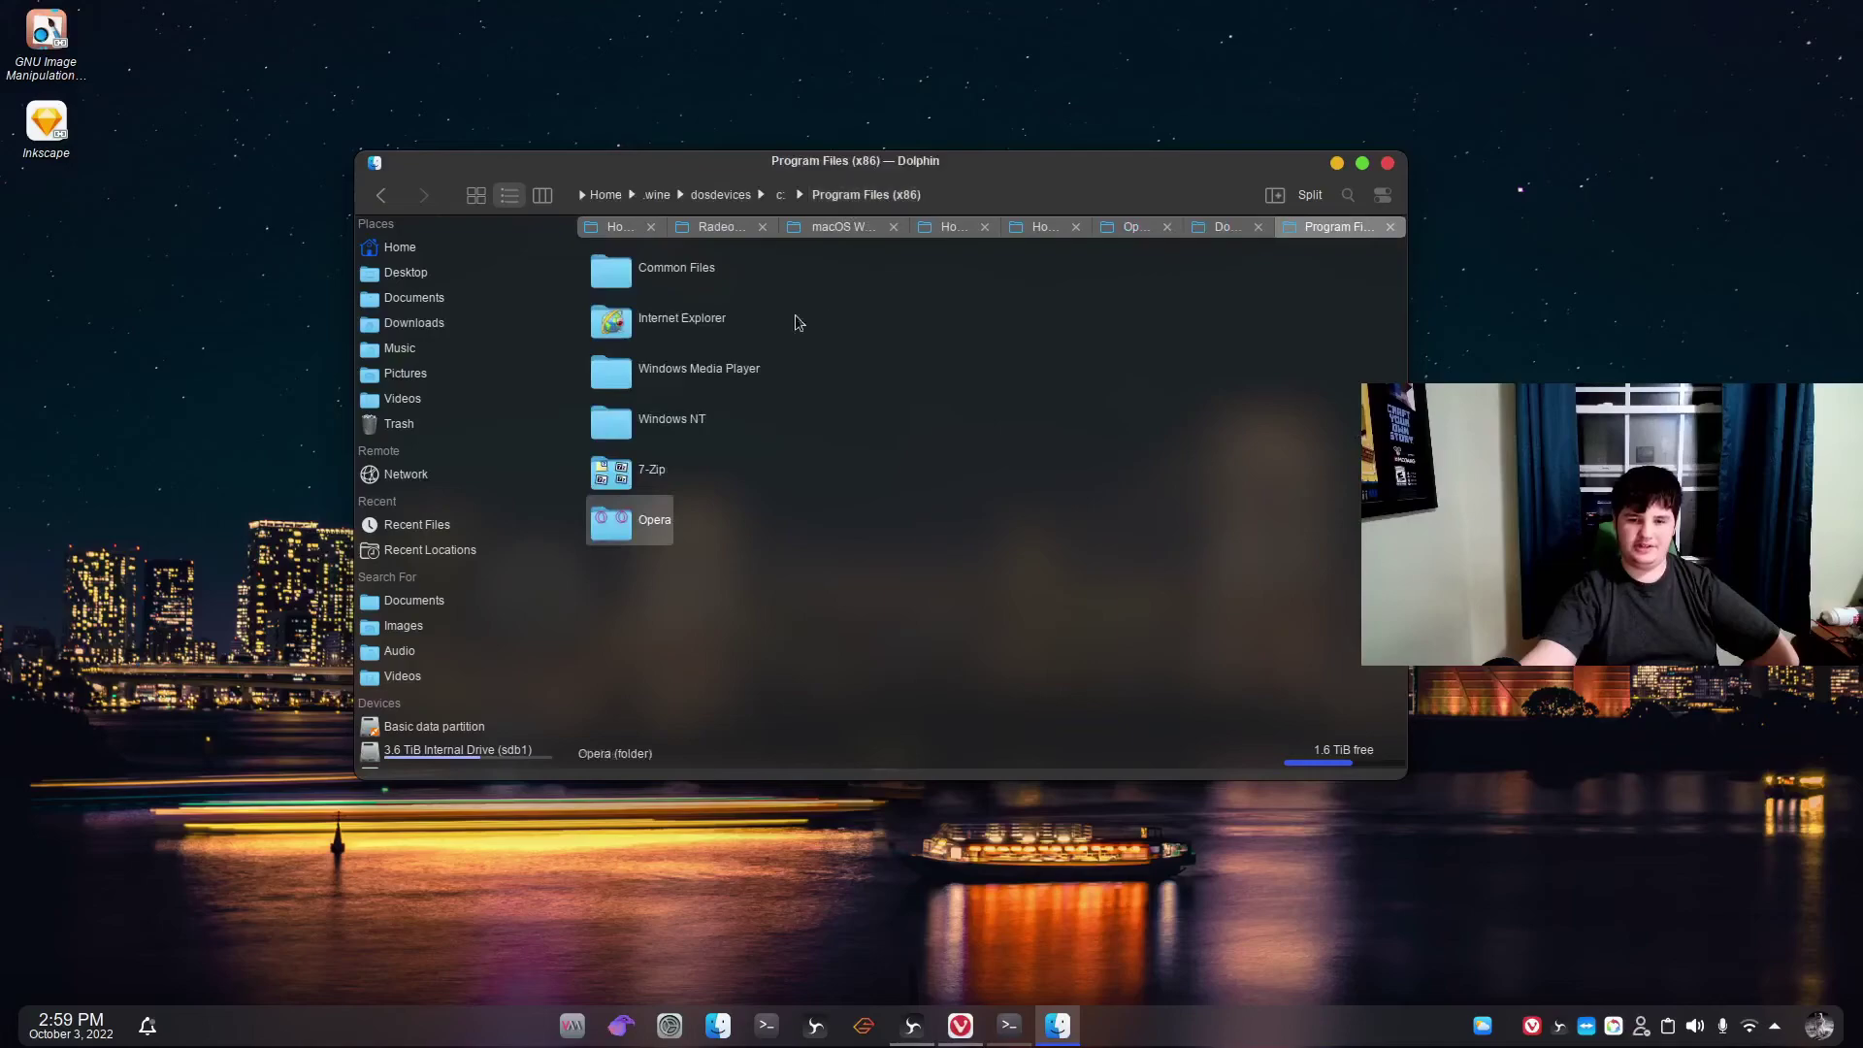
pyautogui.rightClick(656, 532)
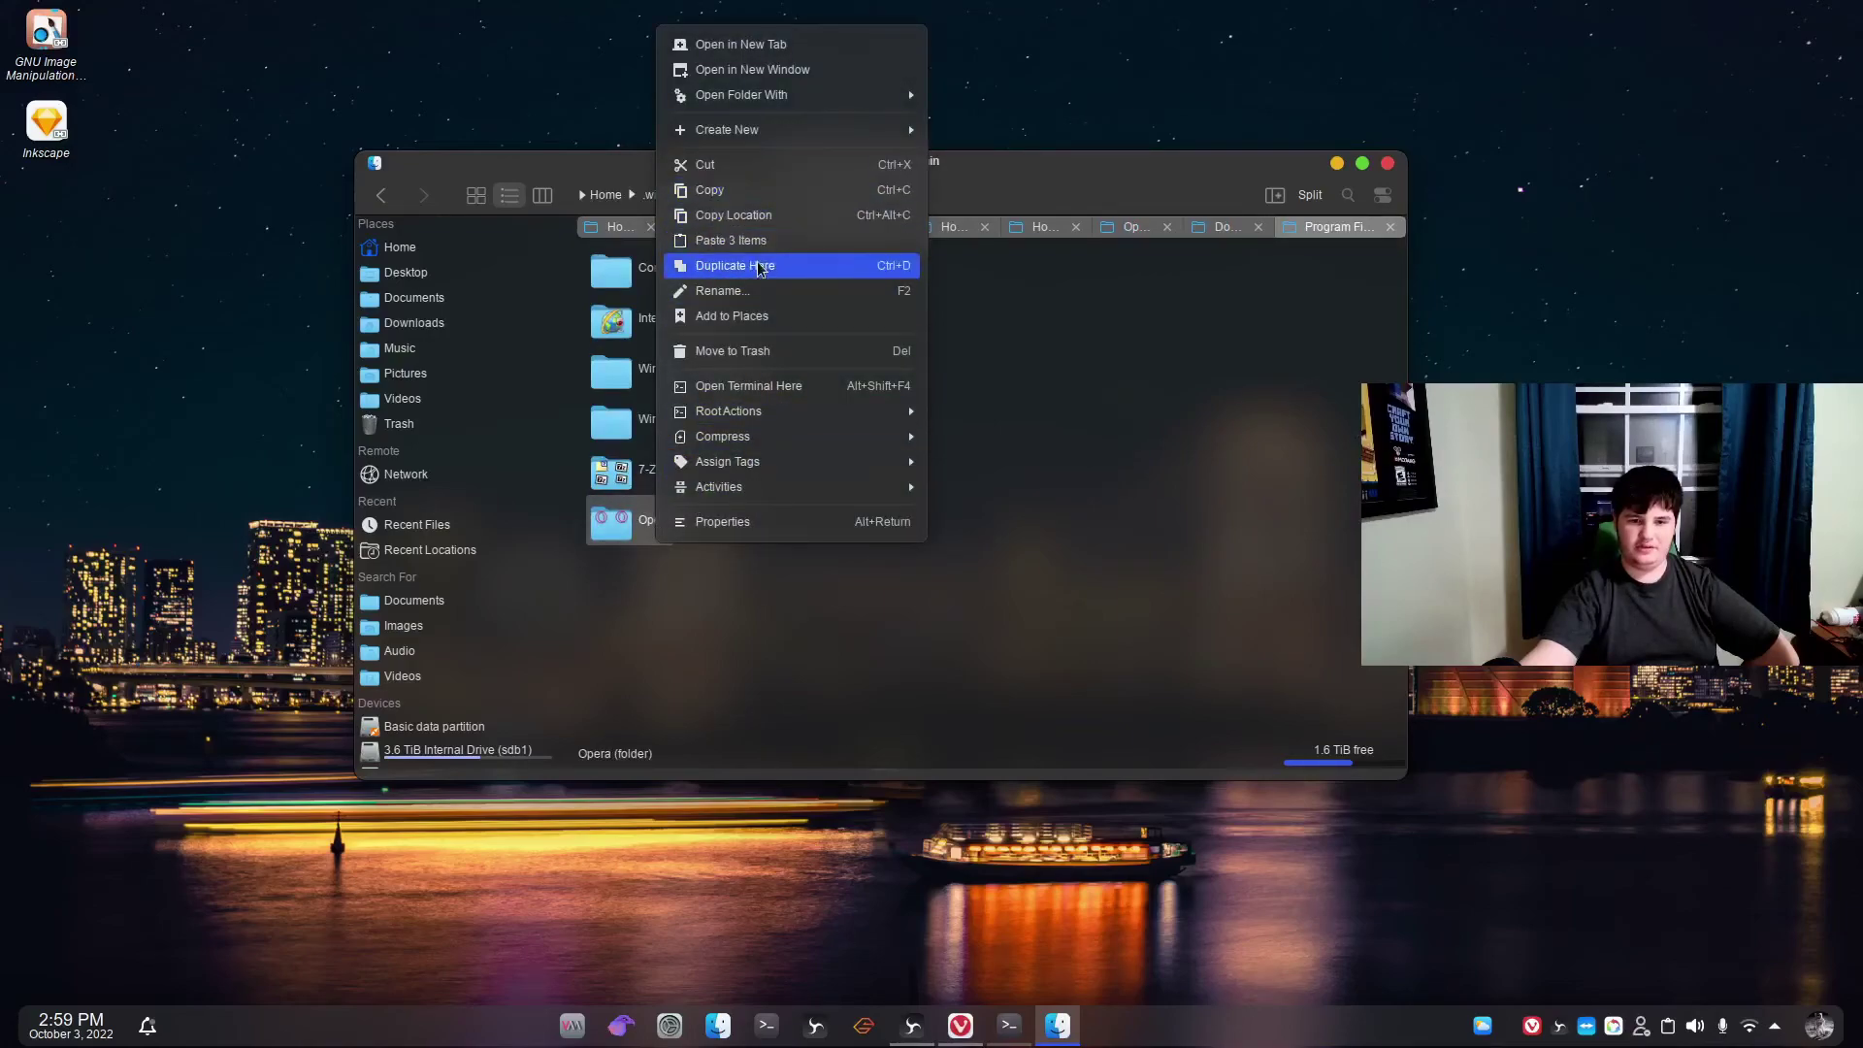
pyautogui.click(744, 289)
pyautogui.press('End')
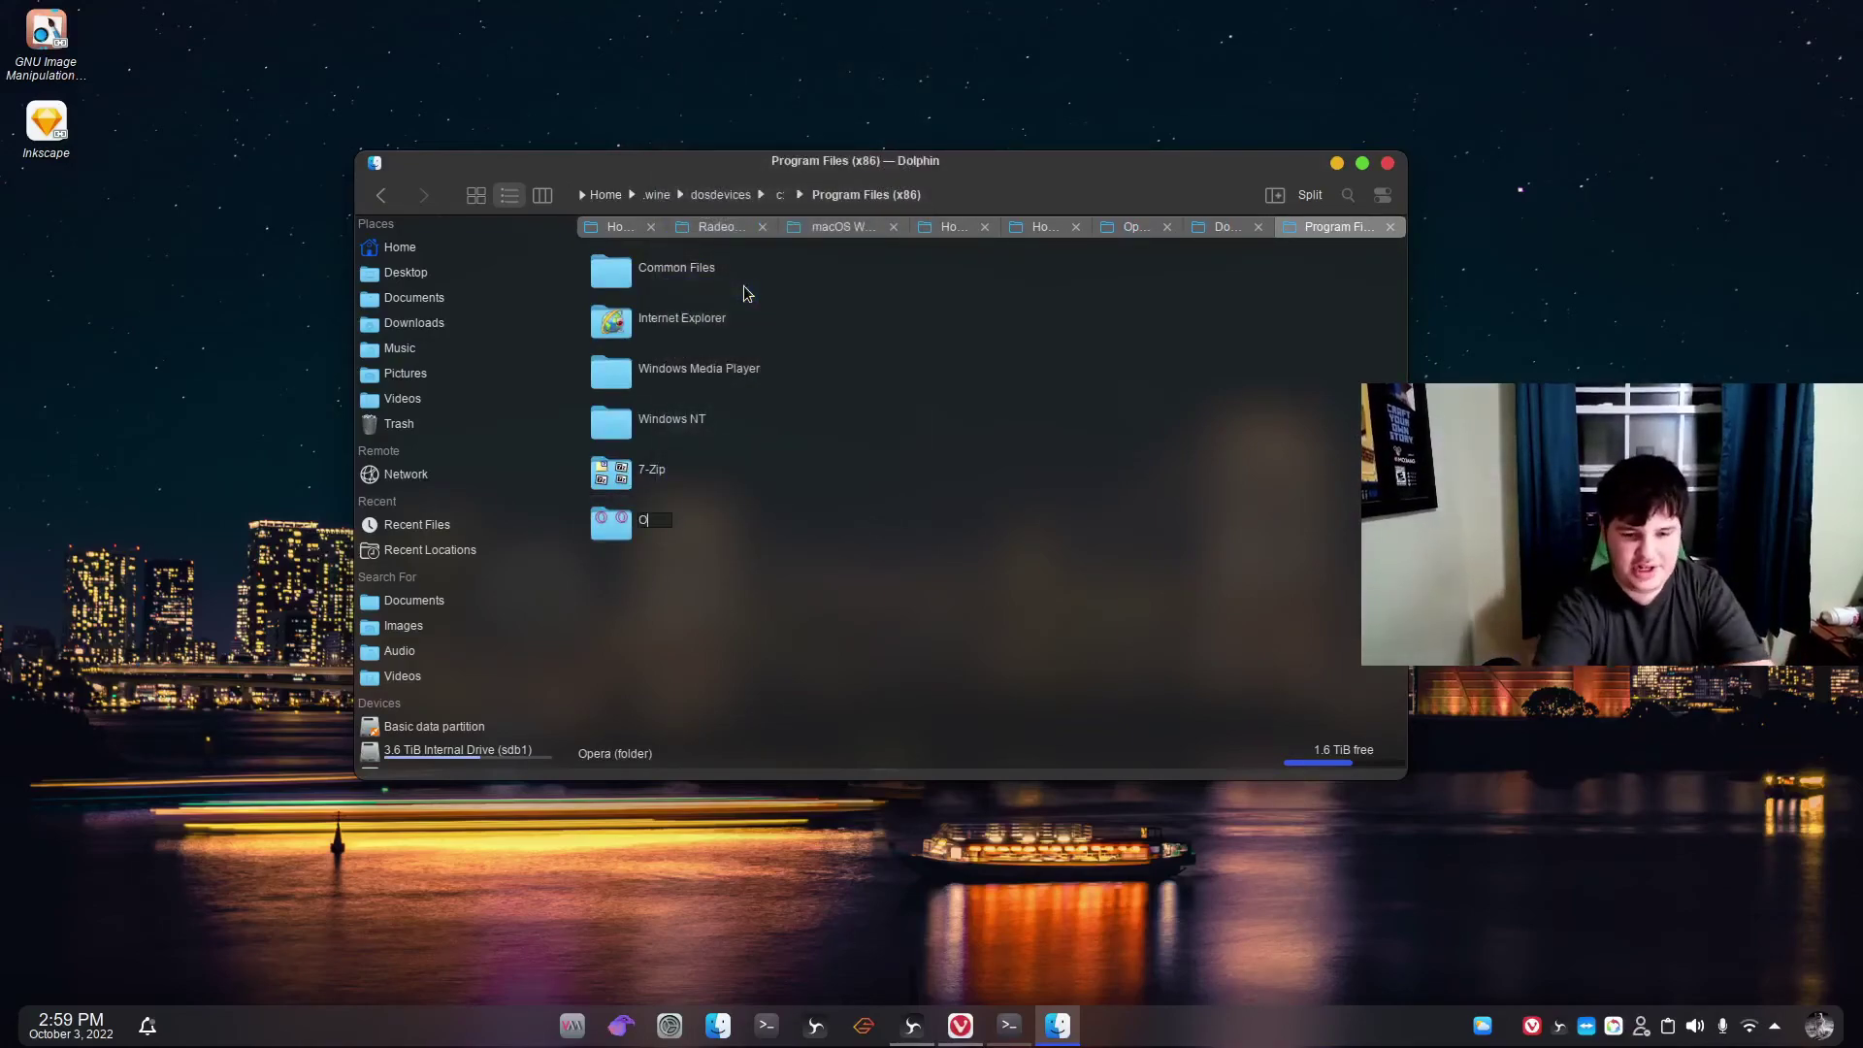
pyautogui.write('G')
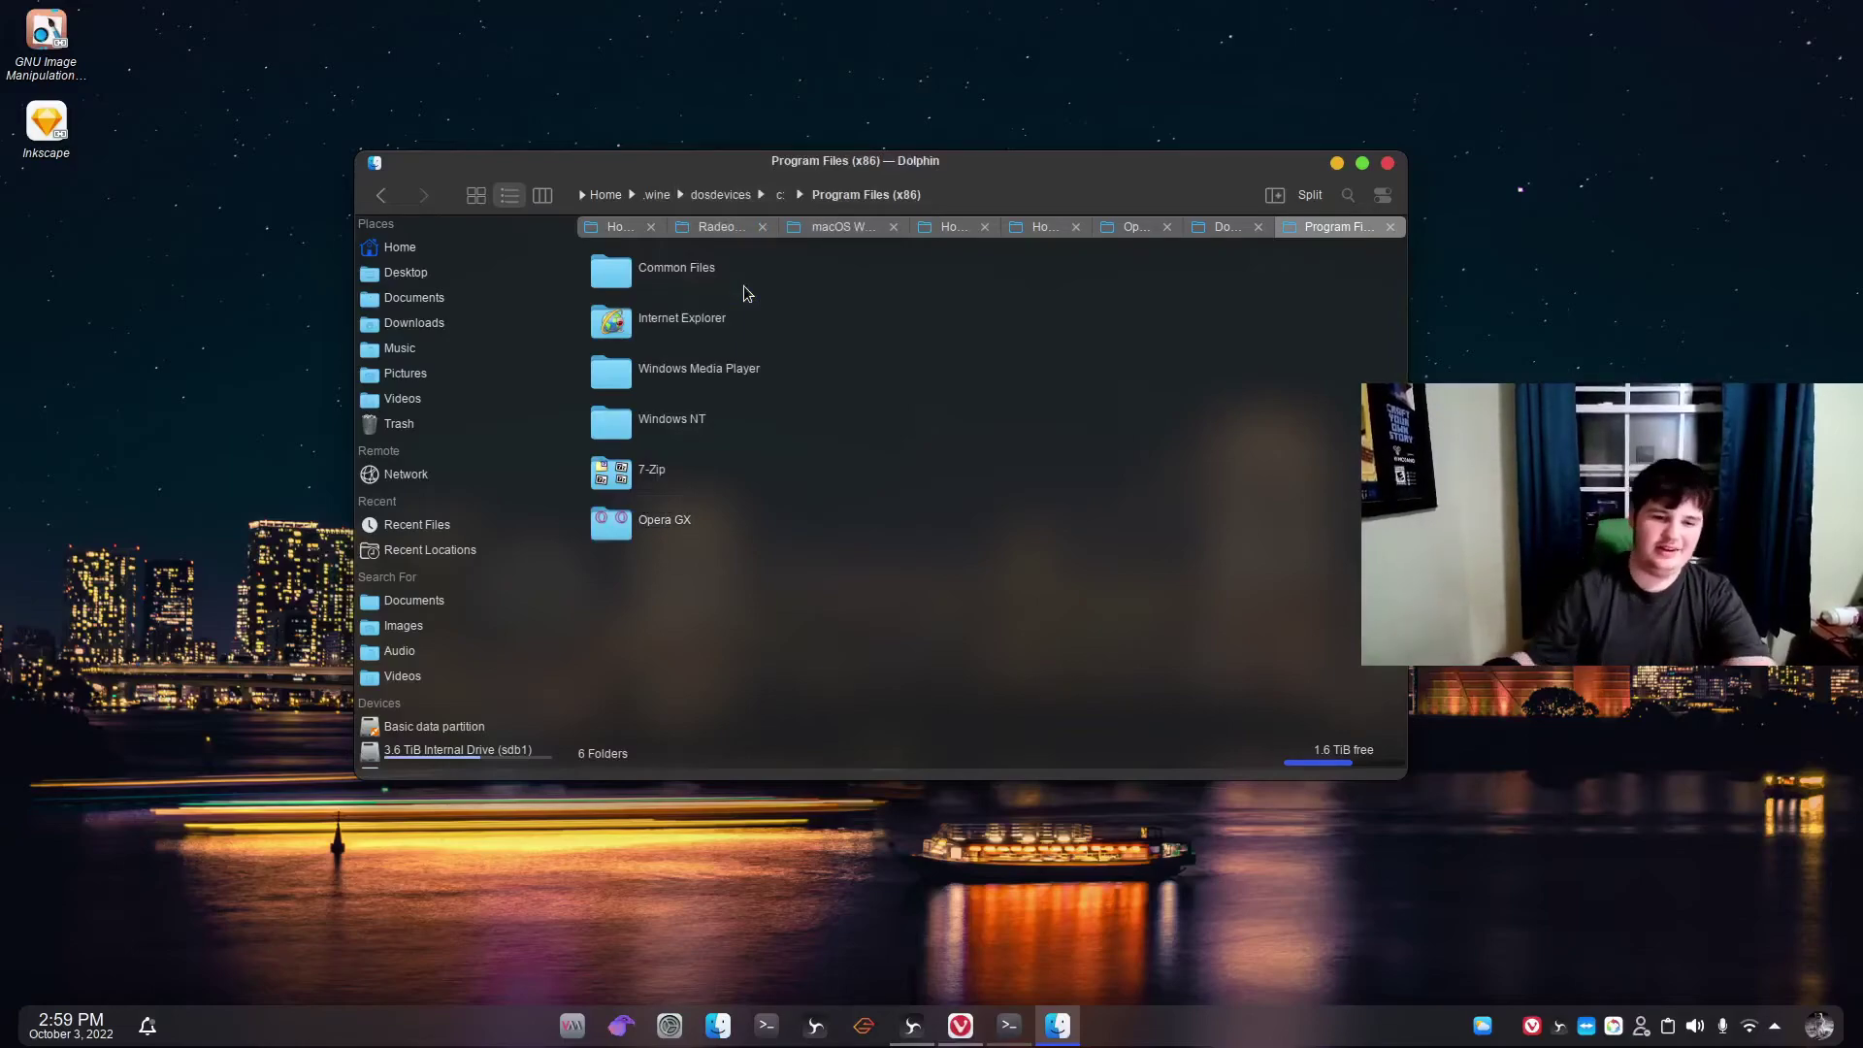
pyautogui.write('X')
pyautogui.press('Return')
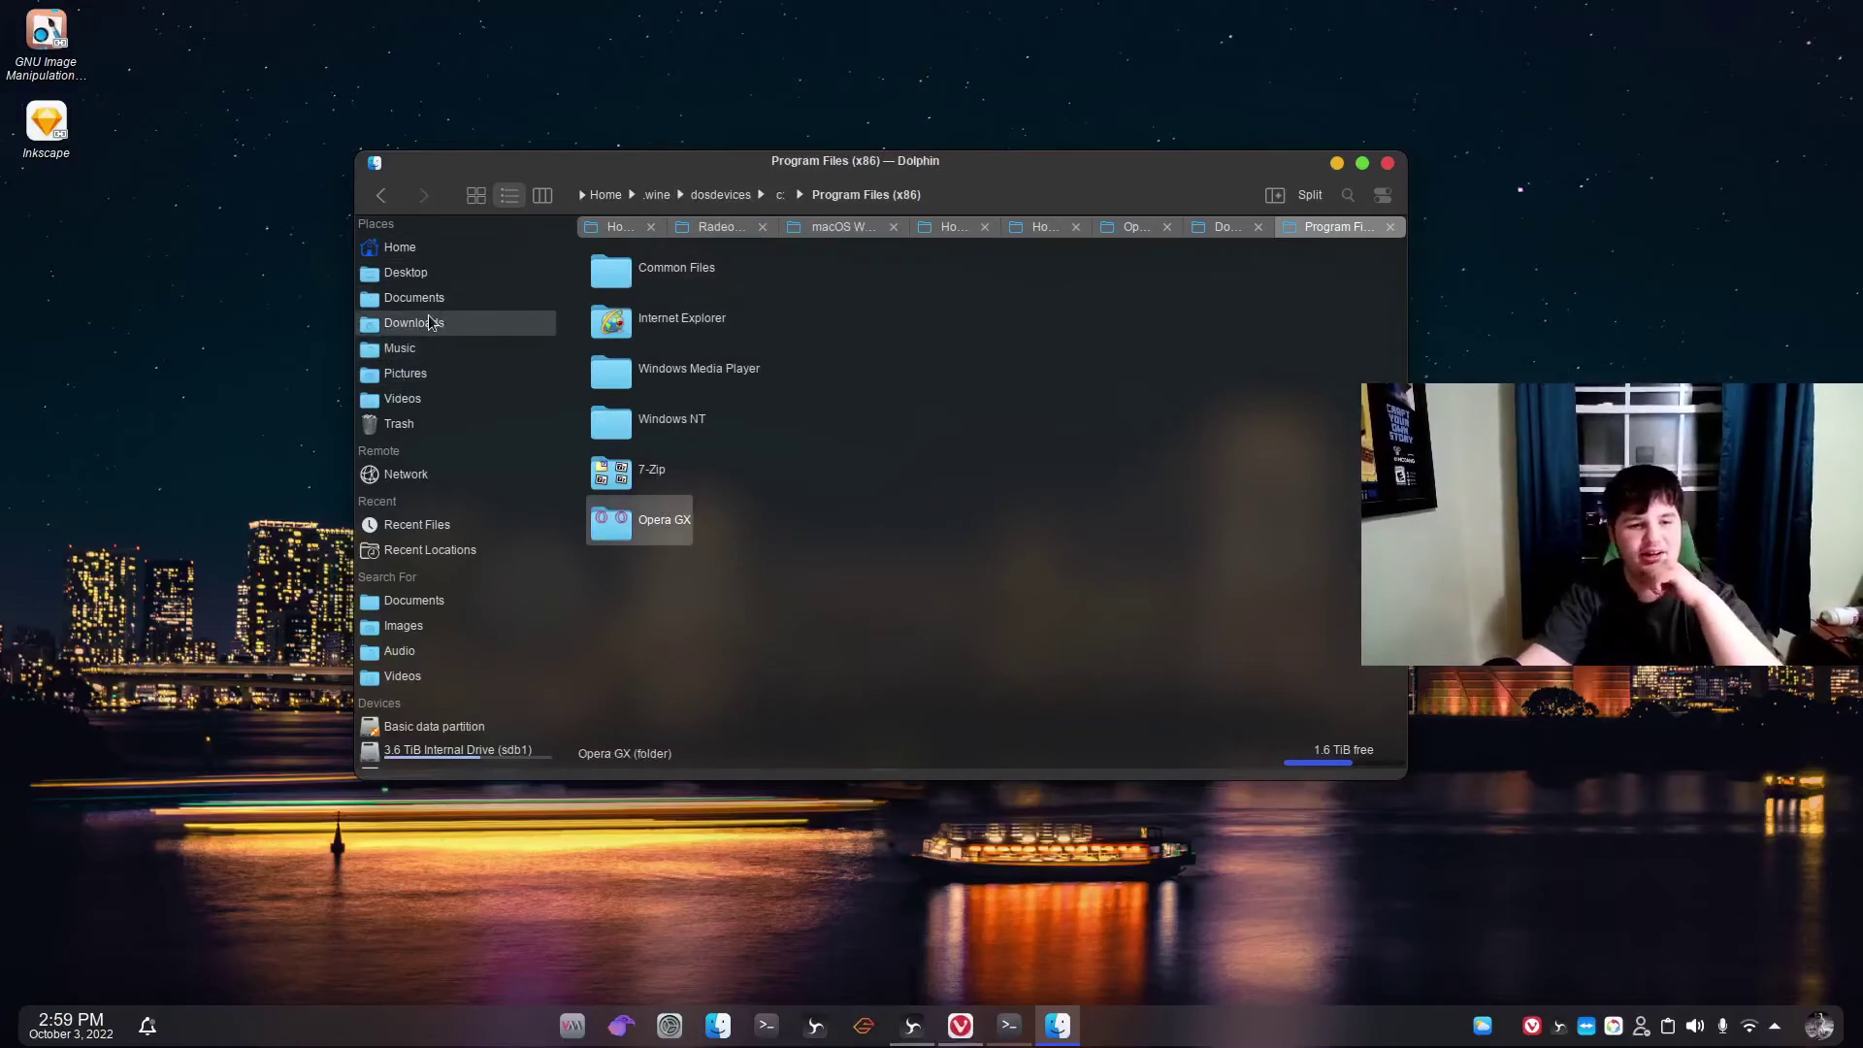
# Open Downloads > Badaboom and close the Home, Radeon and macOS Wallpapers tabs.
pyautogui.click(428, 333)
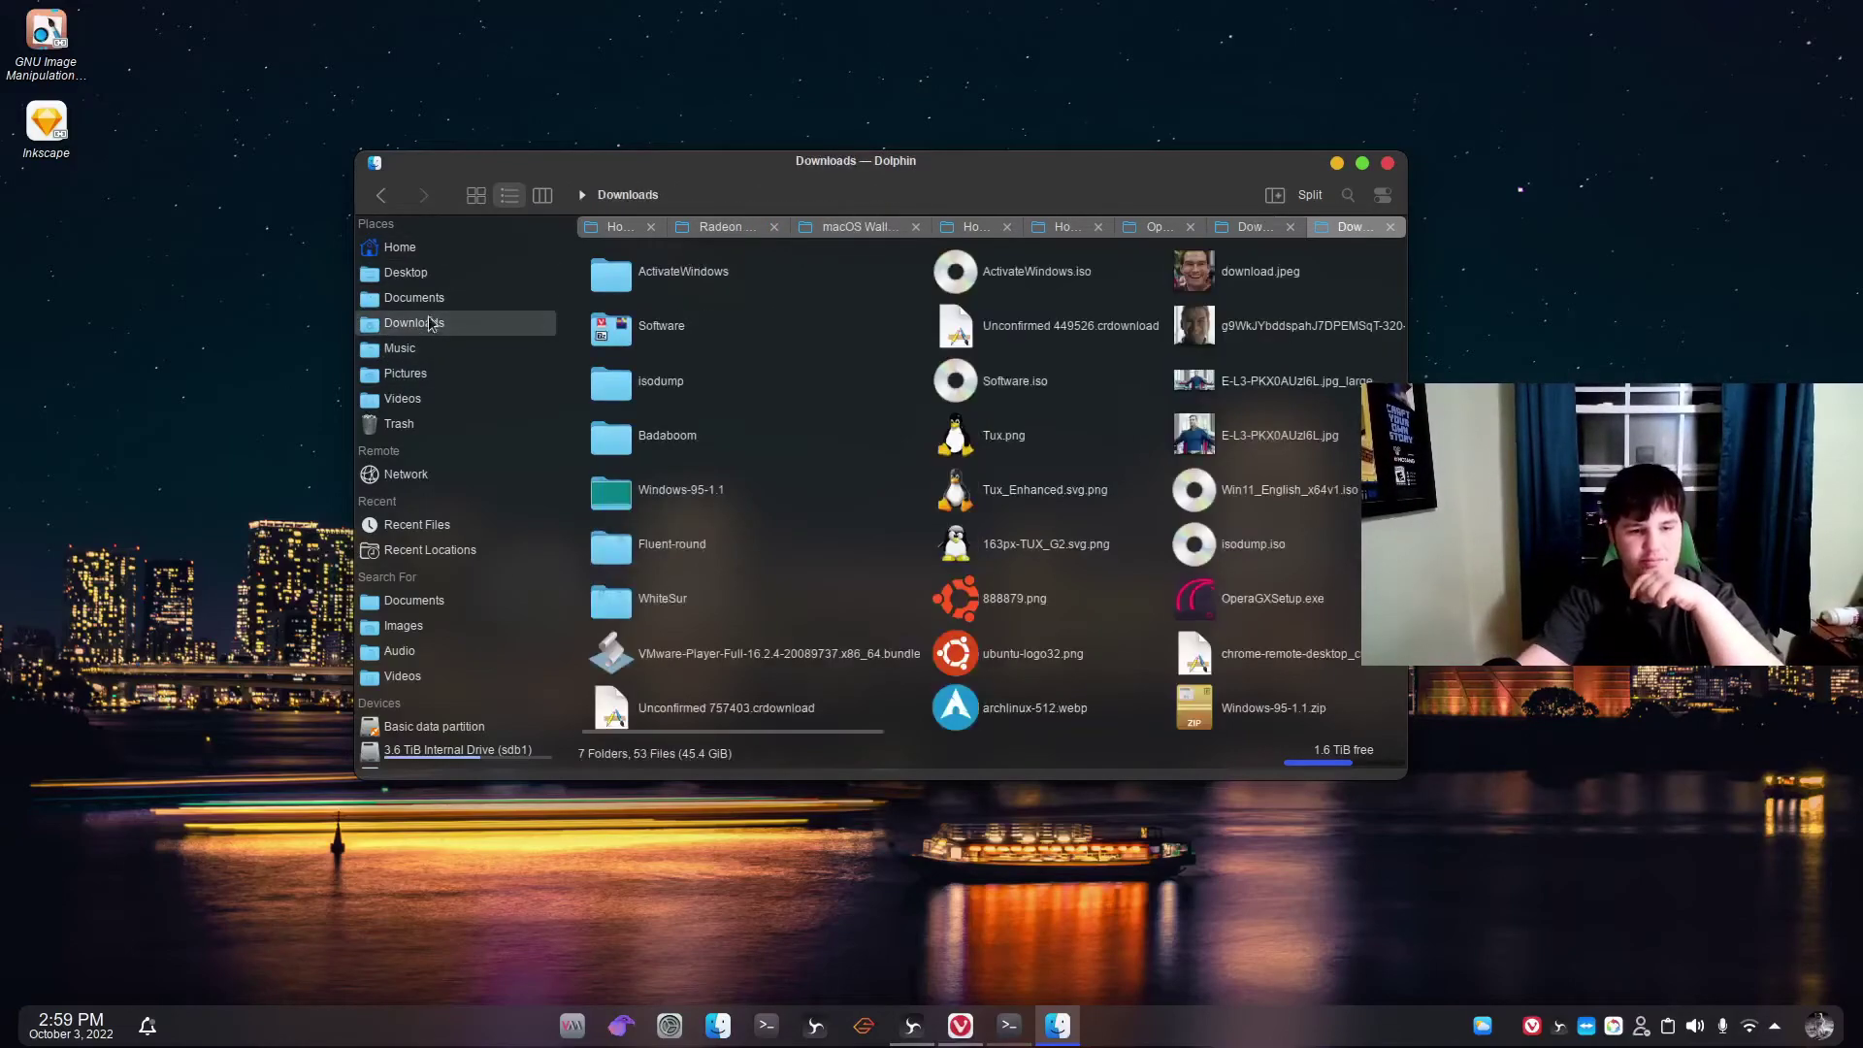
pyautogui.doubleClick(660, 438)
pyautogui.moveTo(671, 378); pyautogui.dragTo(880, 343)
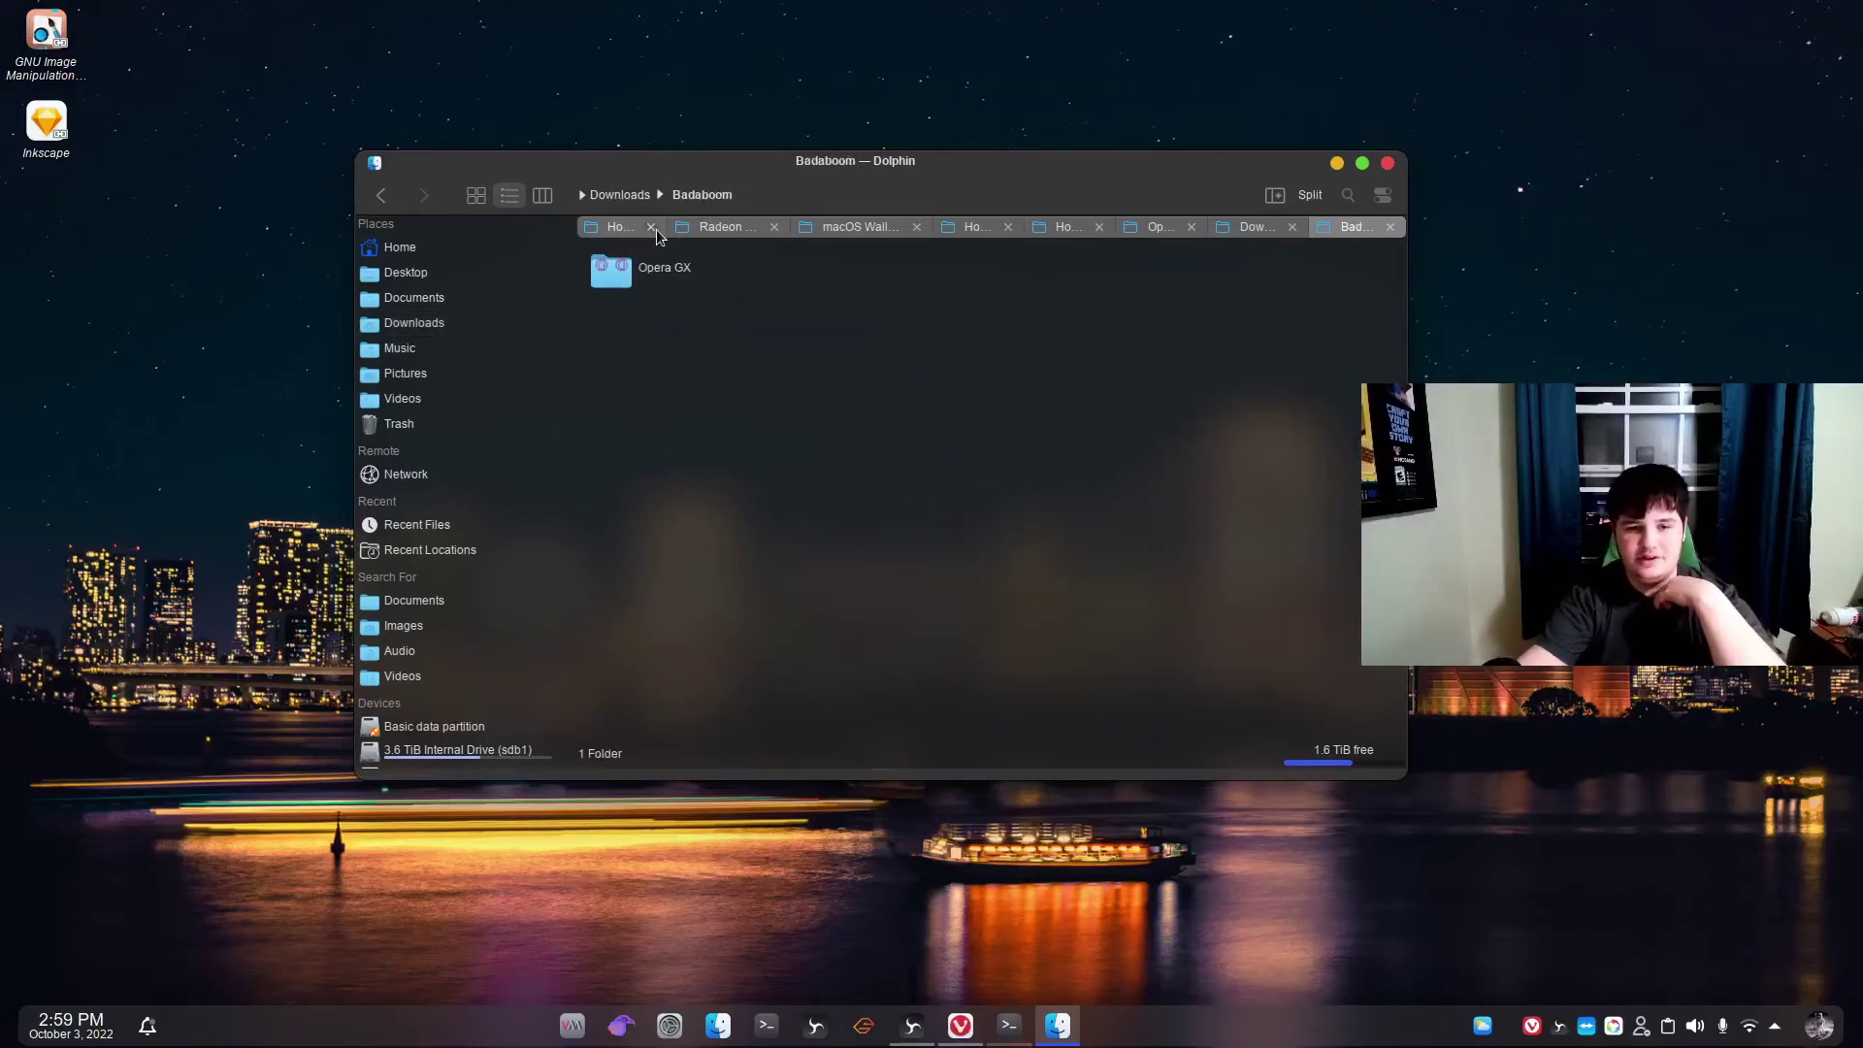
pyautogui.click(652, 228)
pyautogui.click(655, 228)
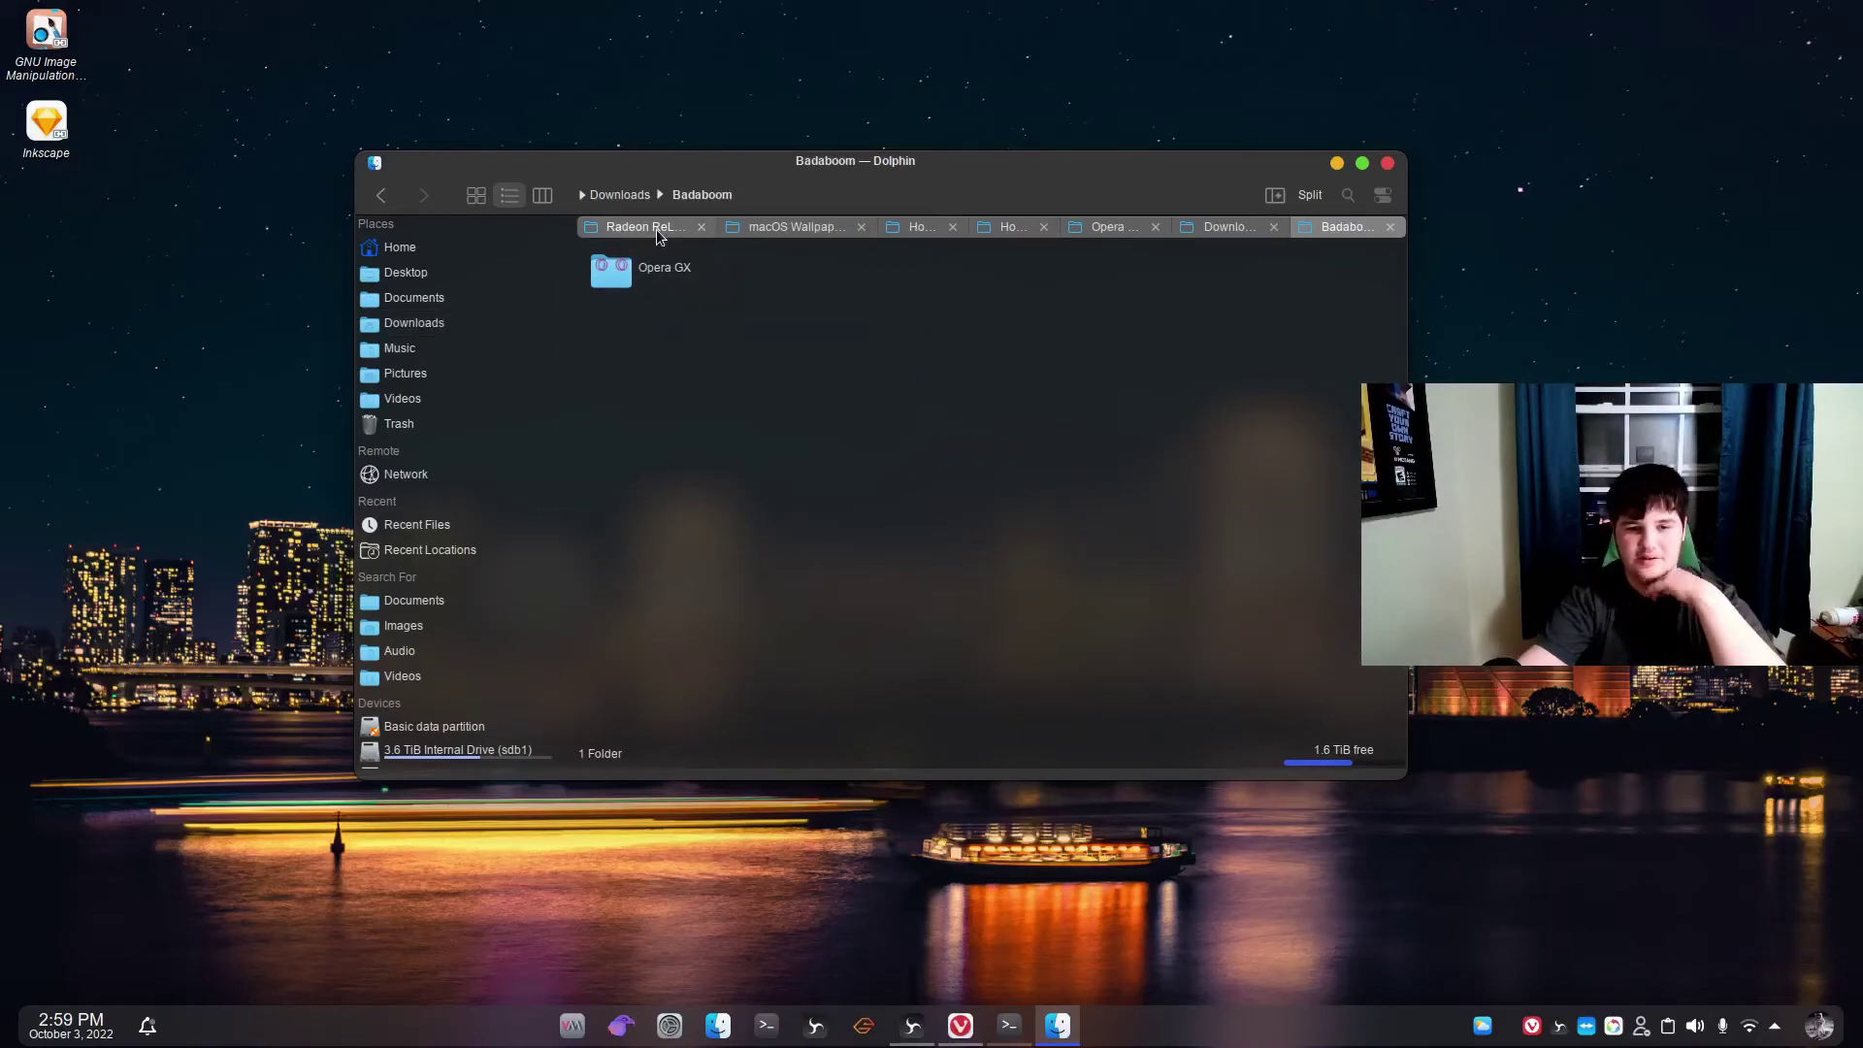
pyautogui.click(773, 227)
pyautogui.click(789, 227)
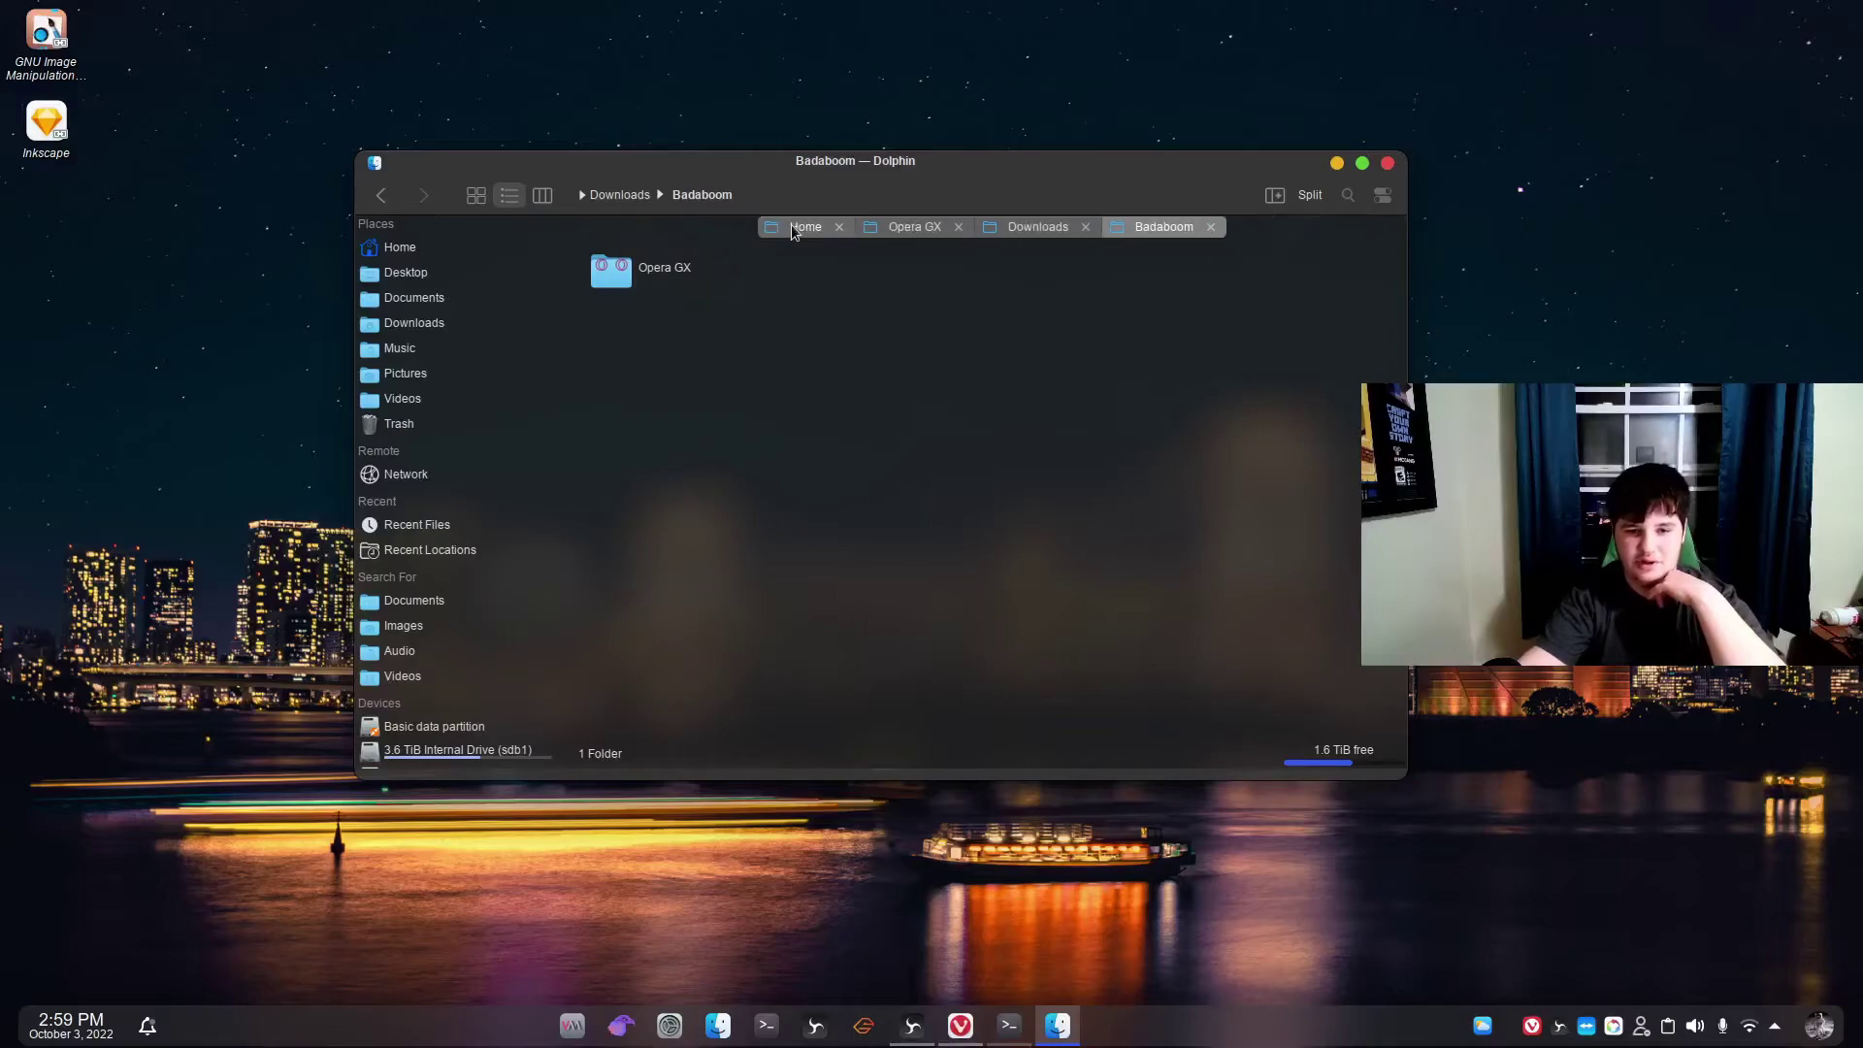
pyautogui.click(839, 227)
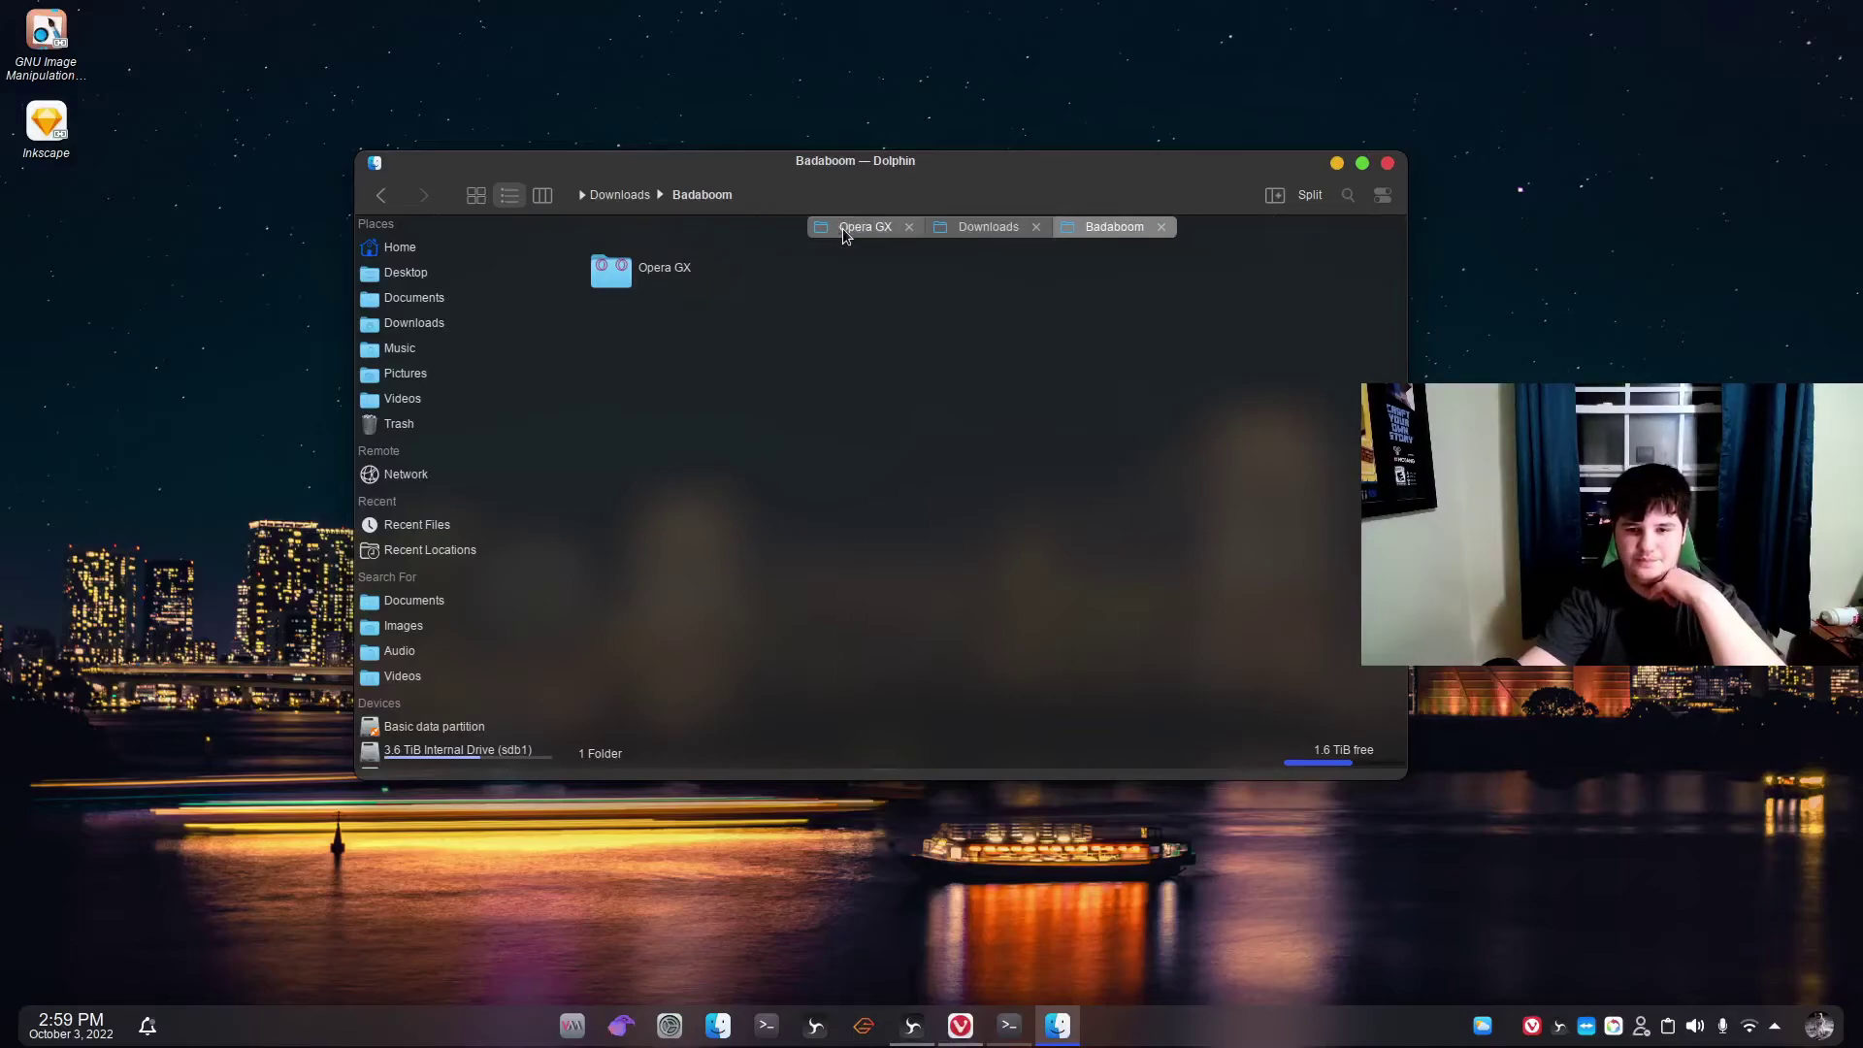
# Close the broken Opera GX and Downloads tabs, then check the copied Opera GX folder's contents.
pyautogui.click(909, 227)
pyautogui.click(916, 227)
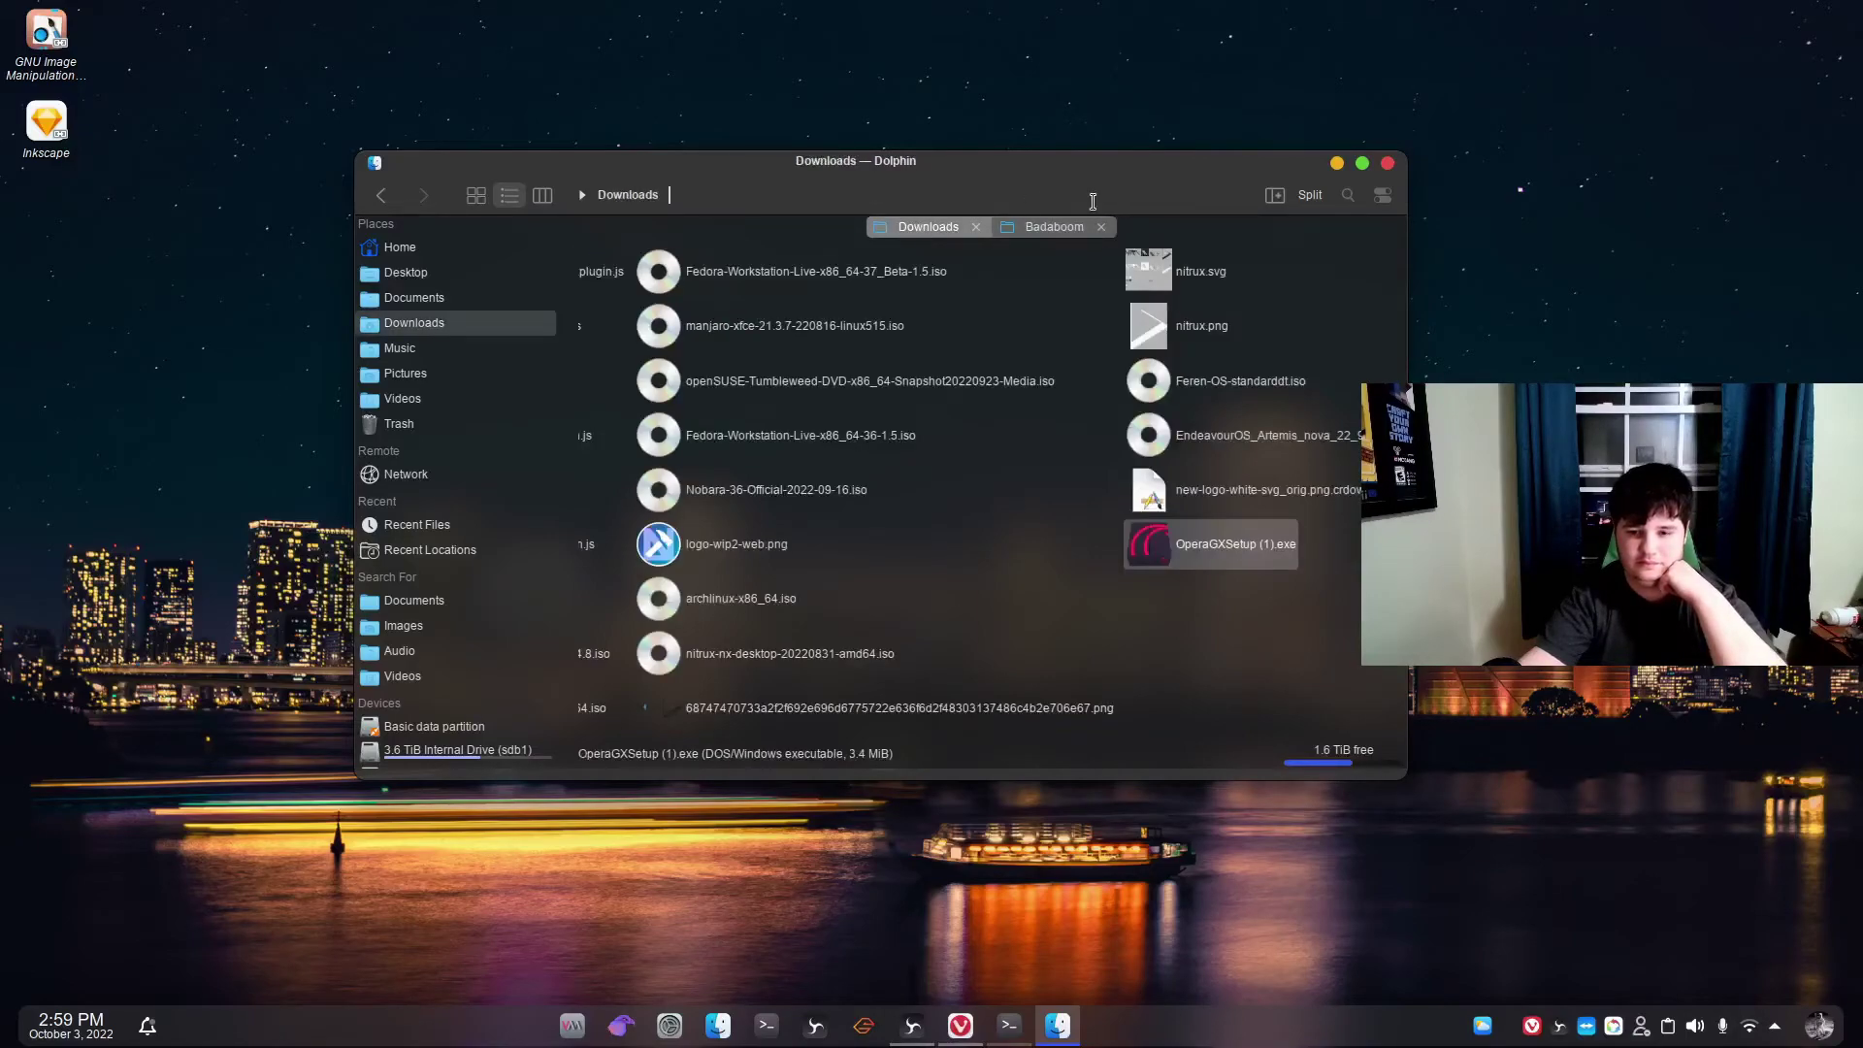
pyautogui.click(1040, 233)
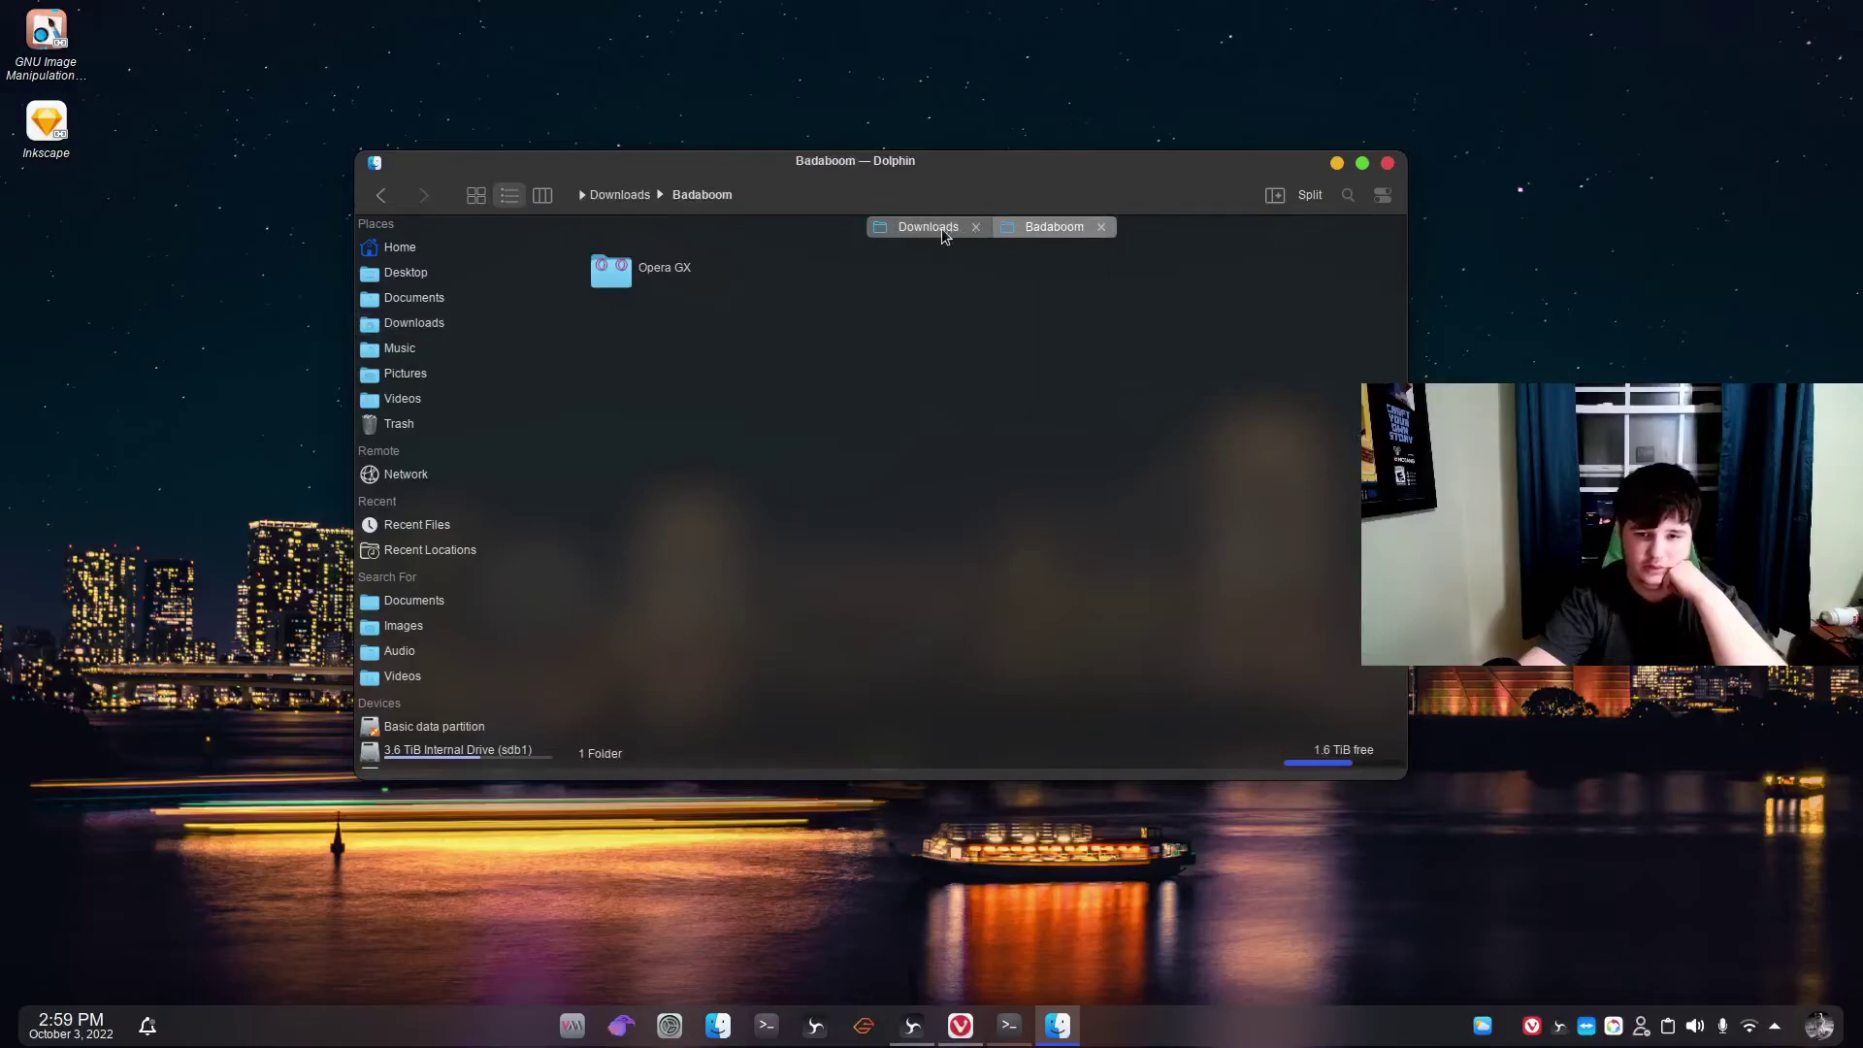
pyautogui.click(943, 229)
pyautogui.click(979, 229)
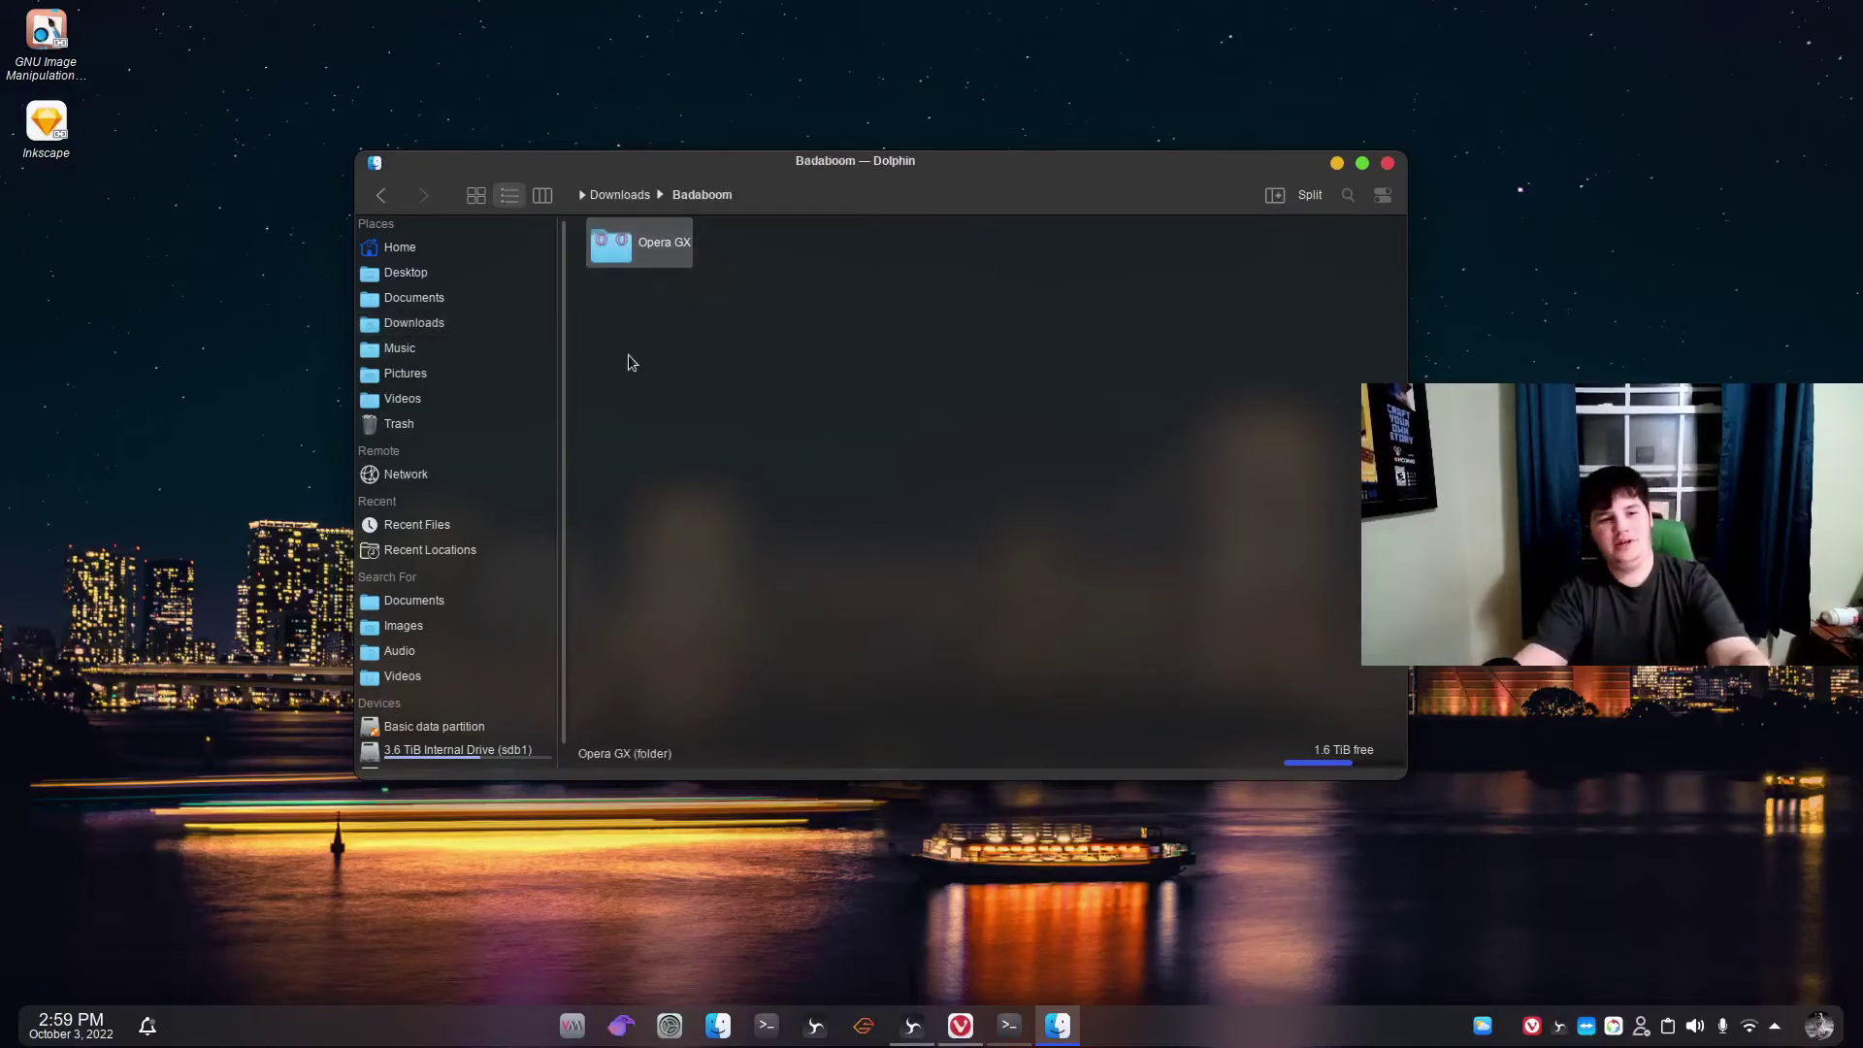
pyautogui.doubleClick(668, 244)
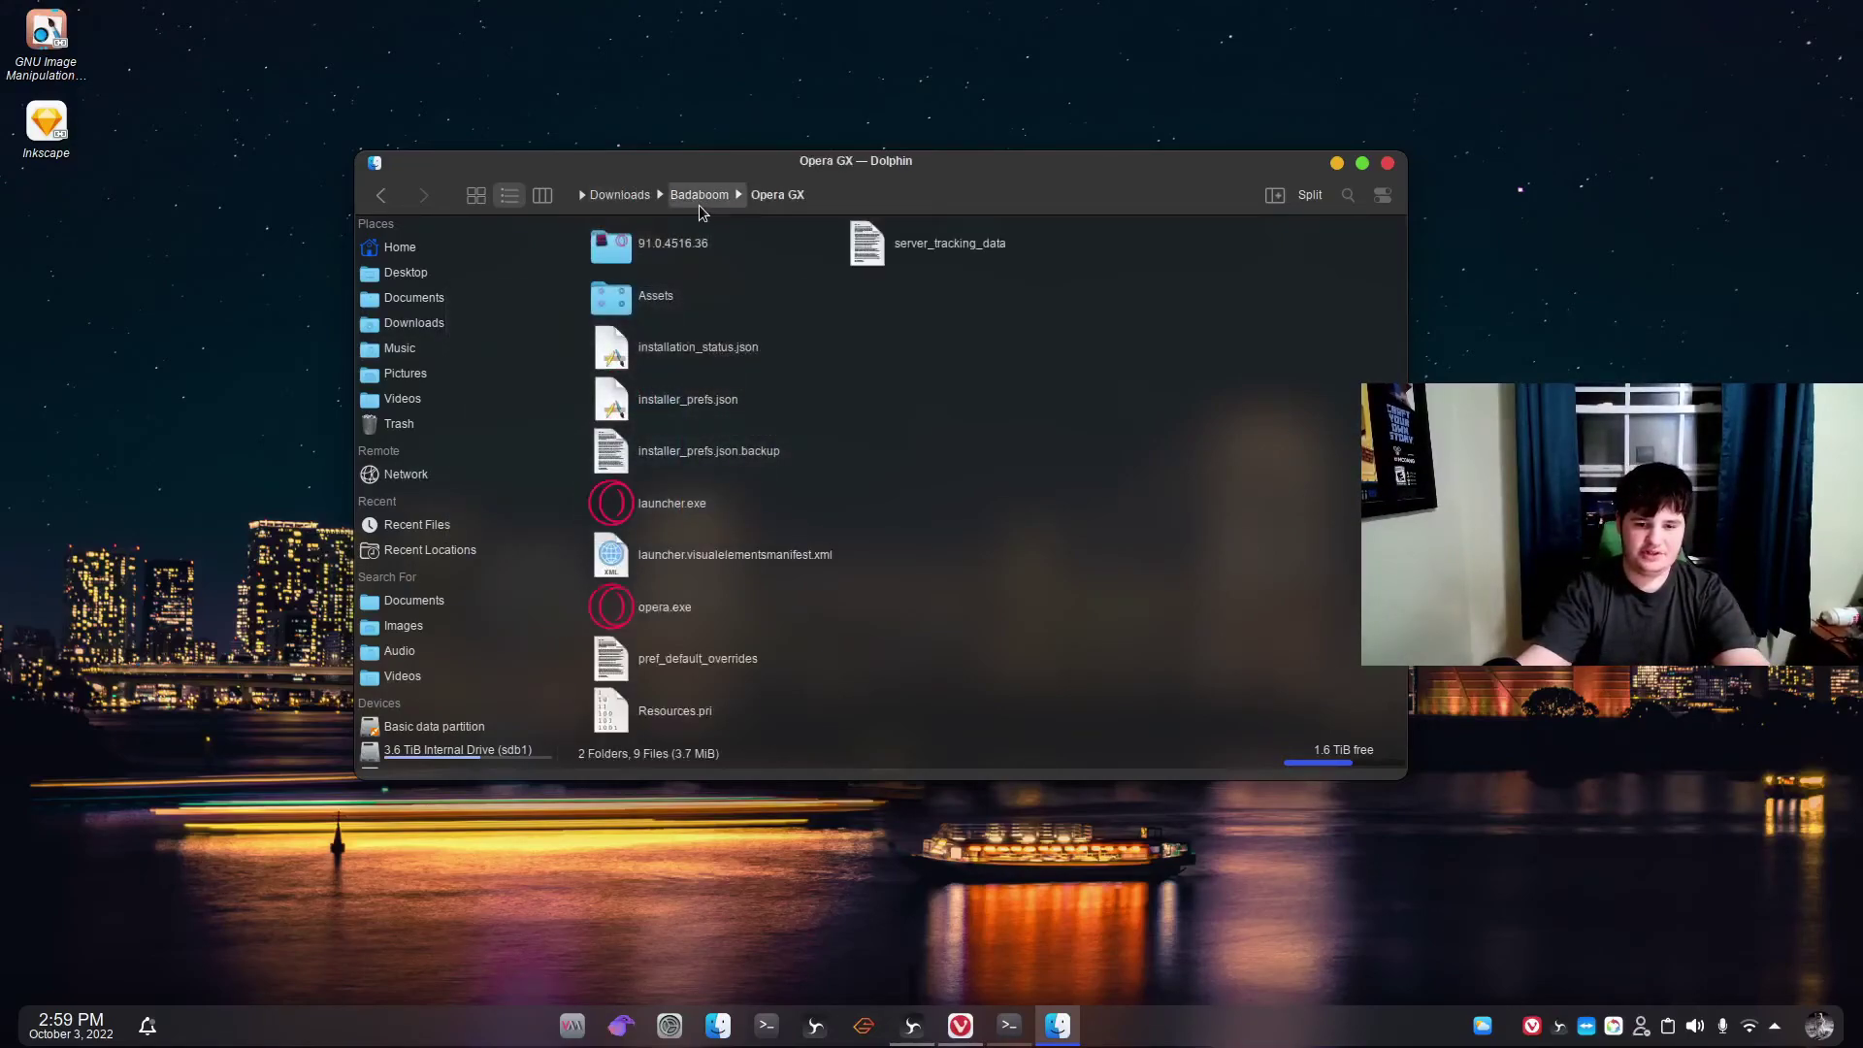
pyautogui.click(698, 202)
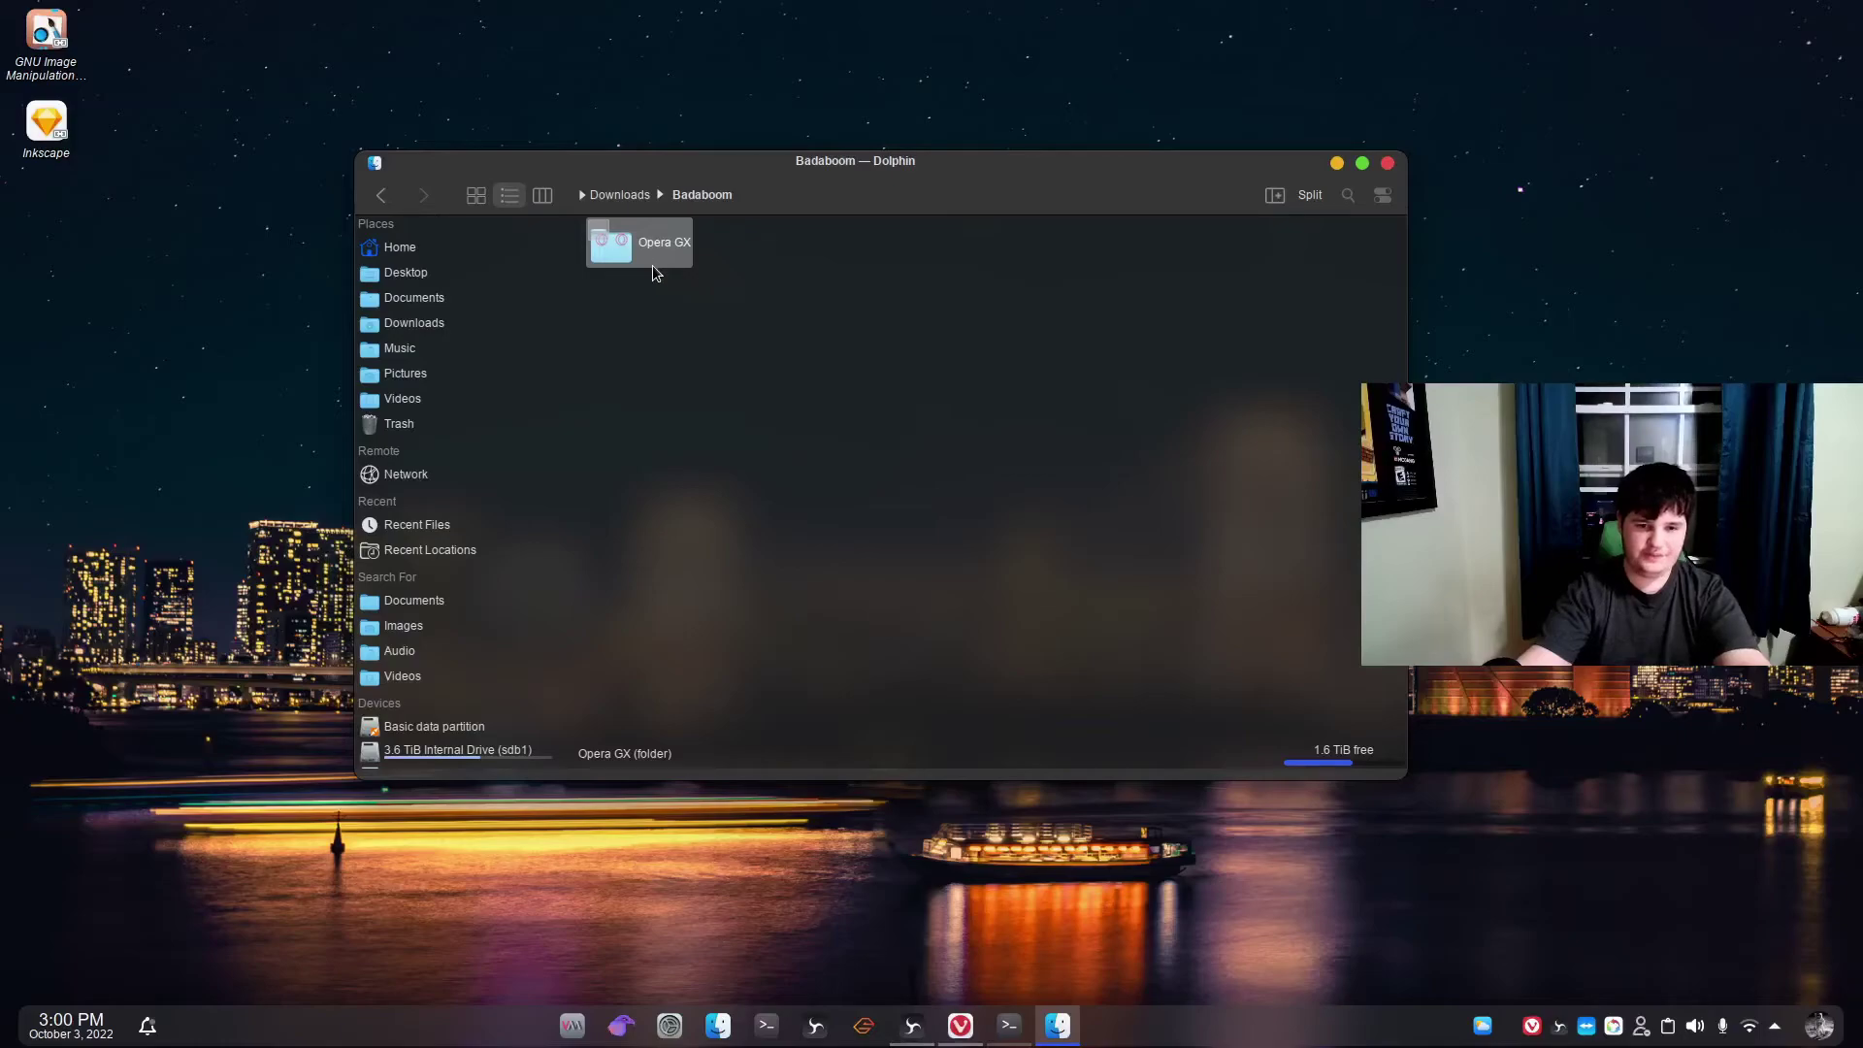
# Go to the home folder in Dolphin and locate the .wine folder.
pyautogui.scroll(-1, 451, 690)
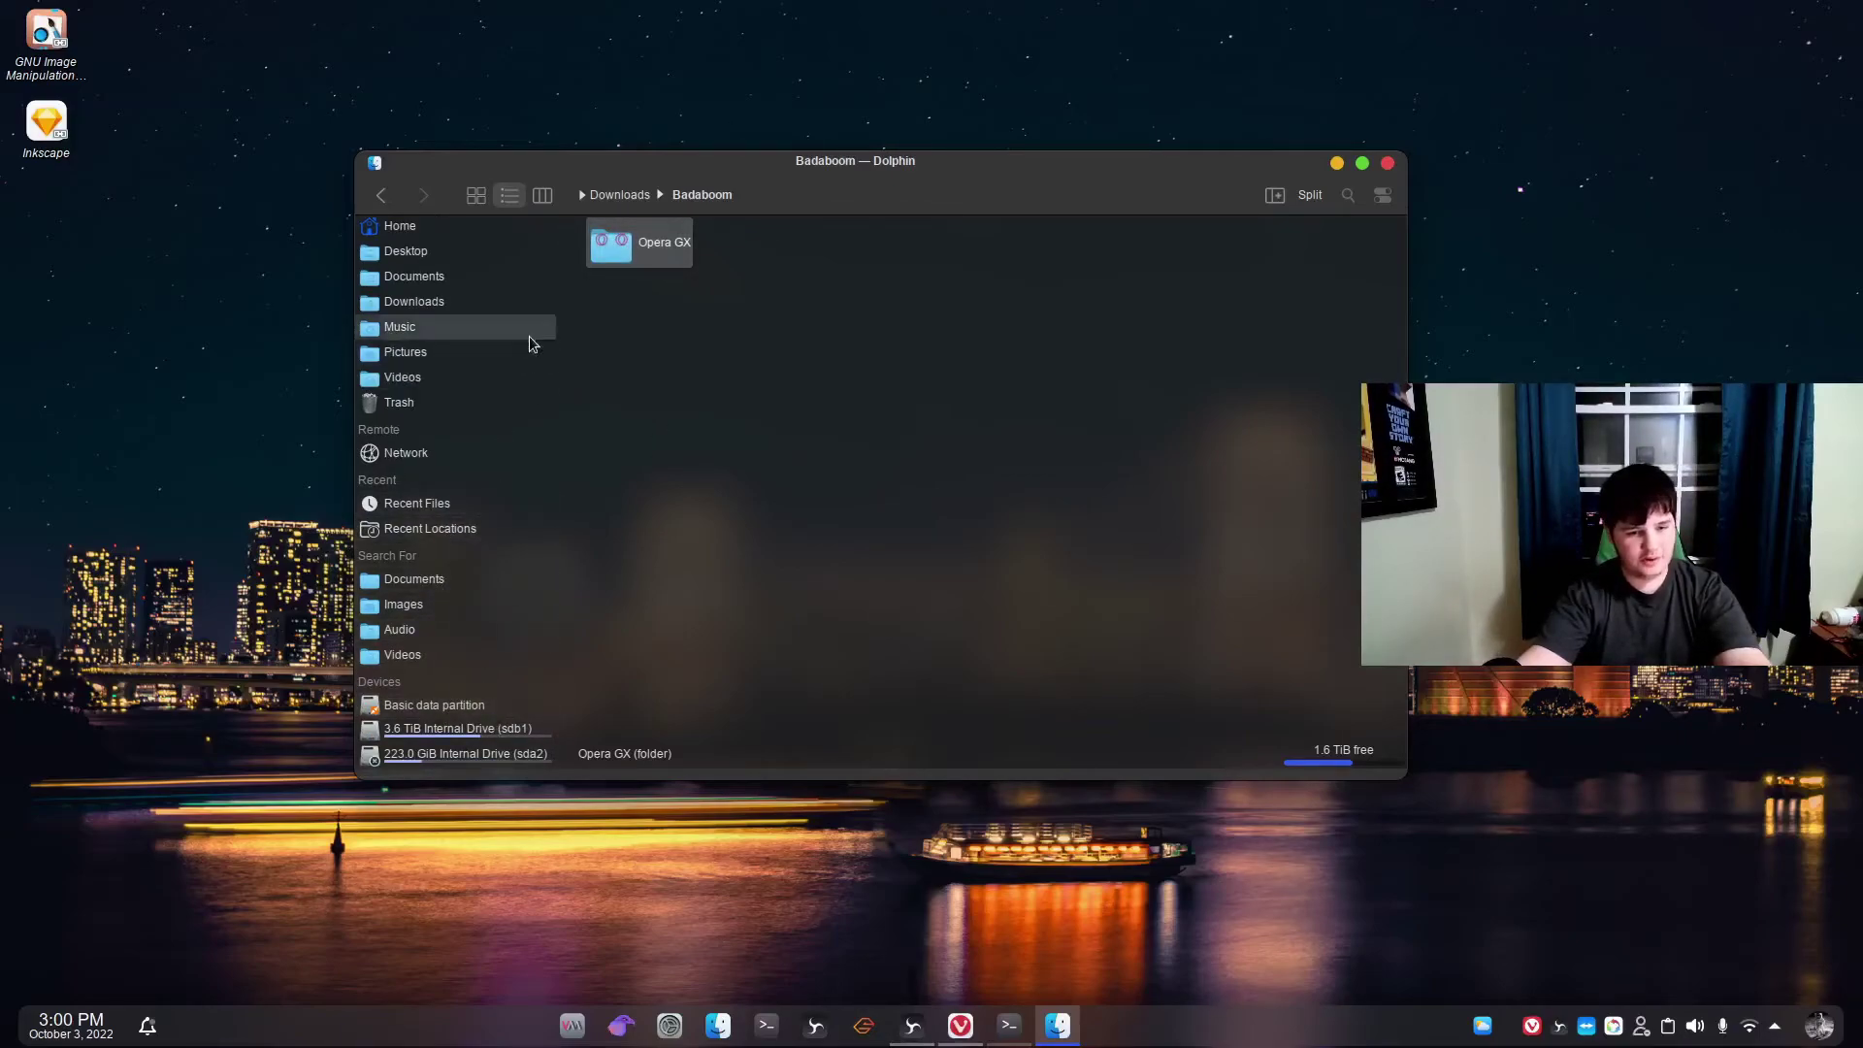
pyautogui.scroll(1, 528, 336)
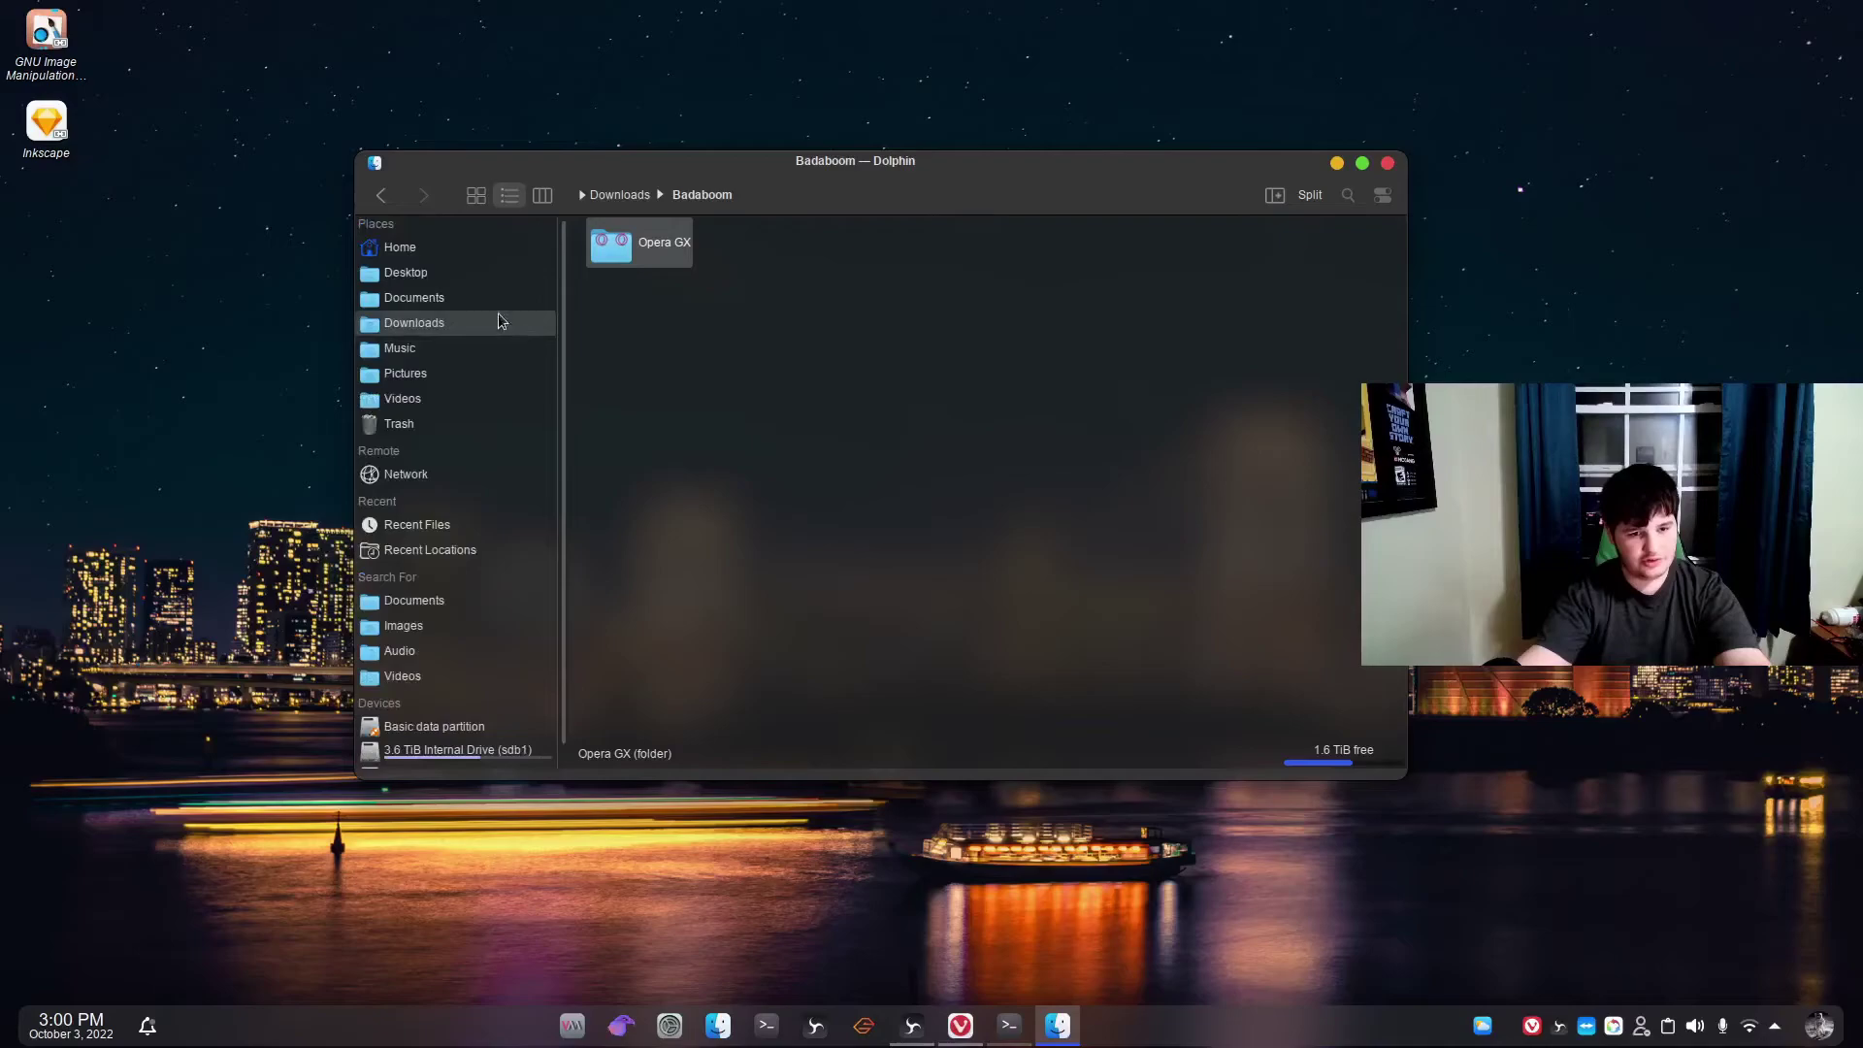
pyautogui.click(464, 250)
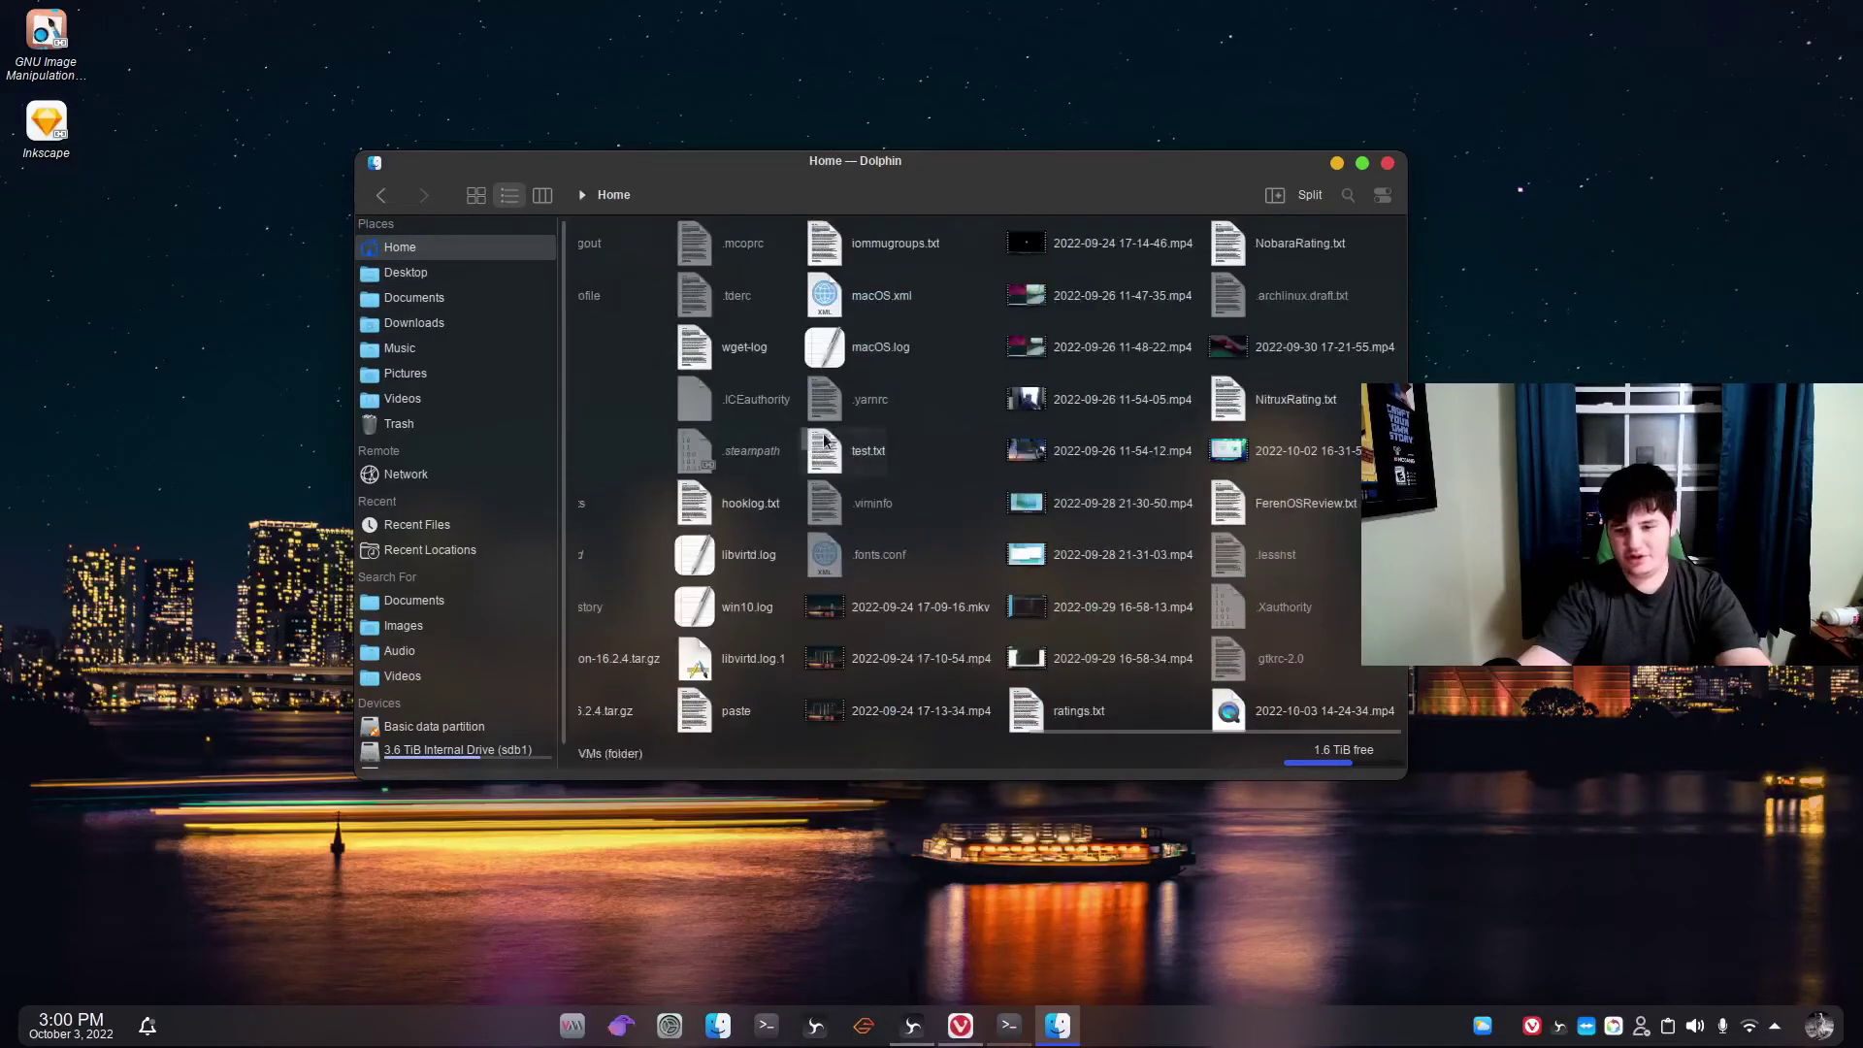
pyautogui.scroll(8, 844, 465)
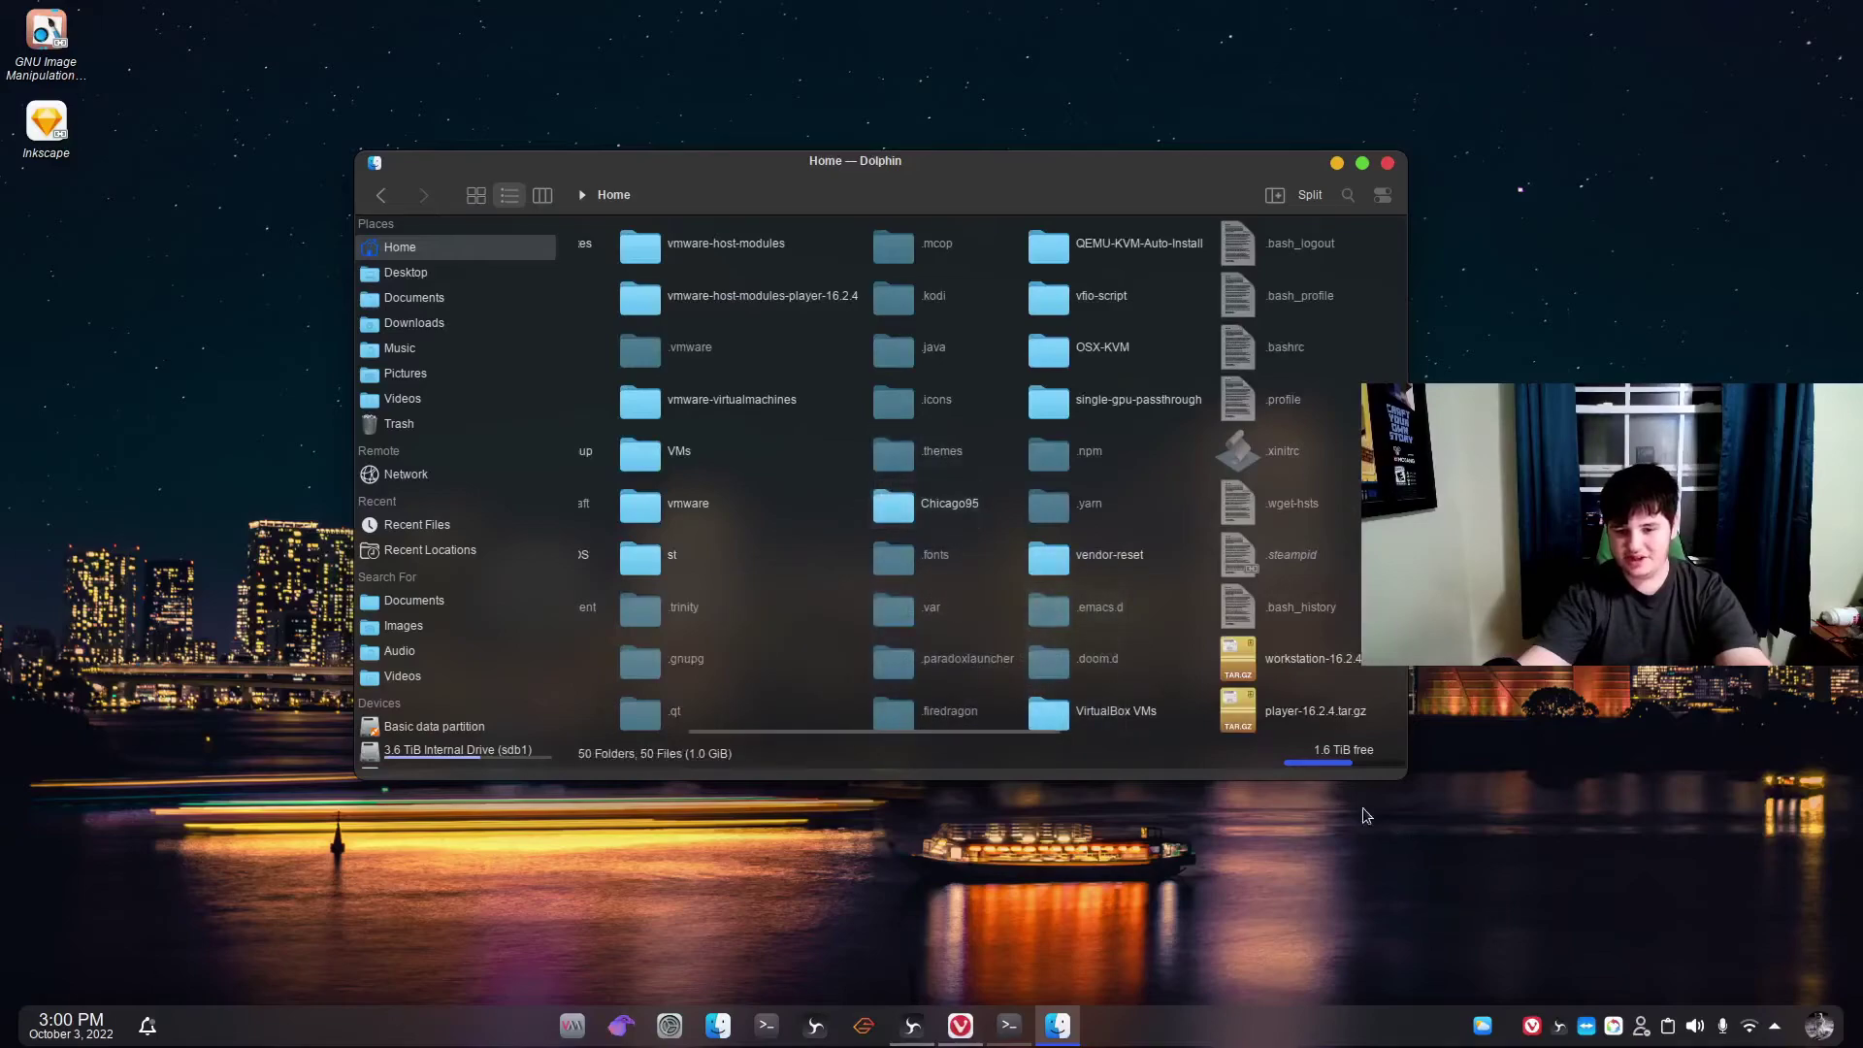
pyautogui.scroll(1, 945, 461)
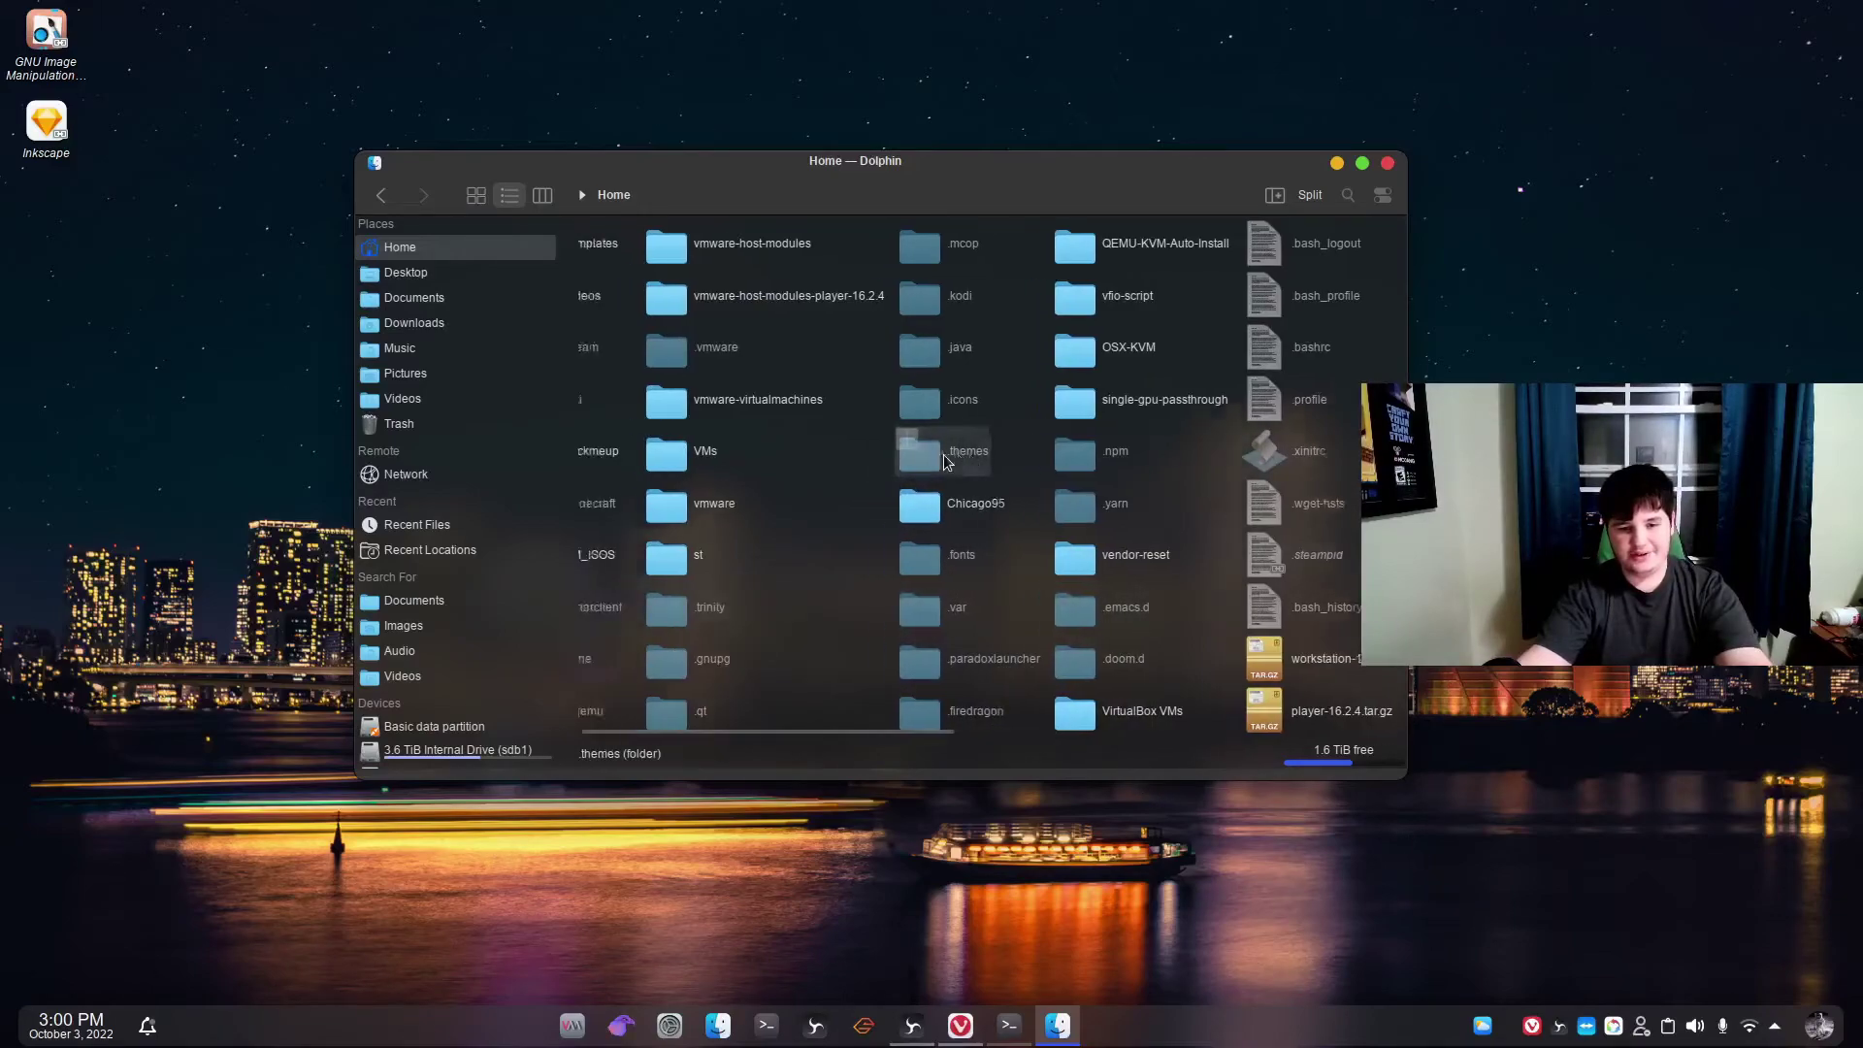
pyautogui.scroll(3, 946, 461)
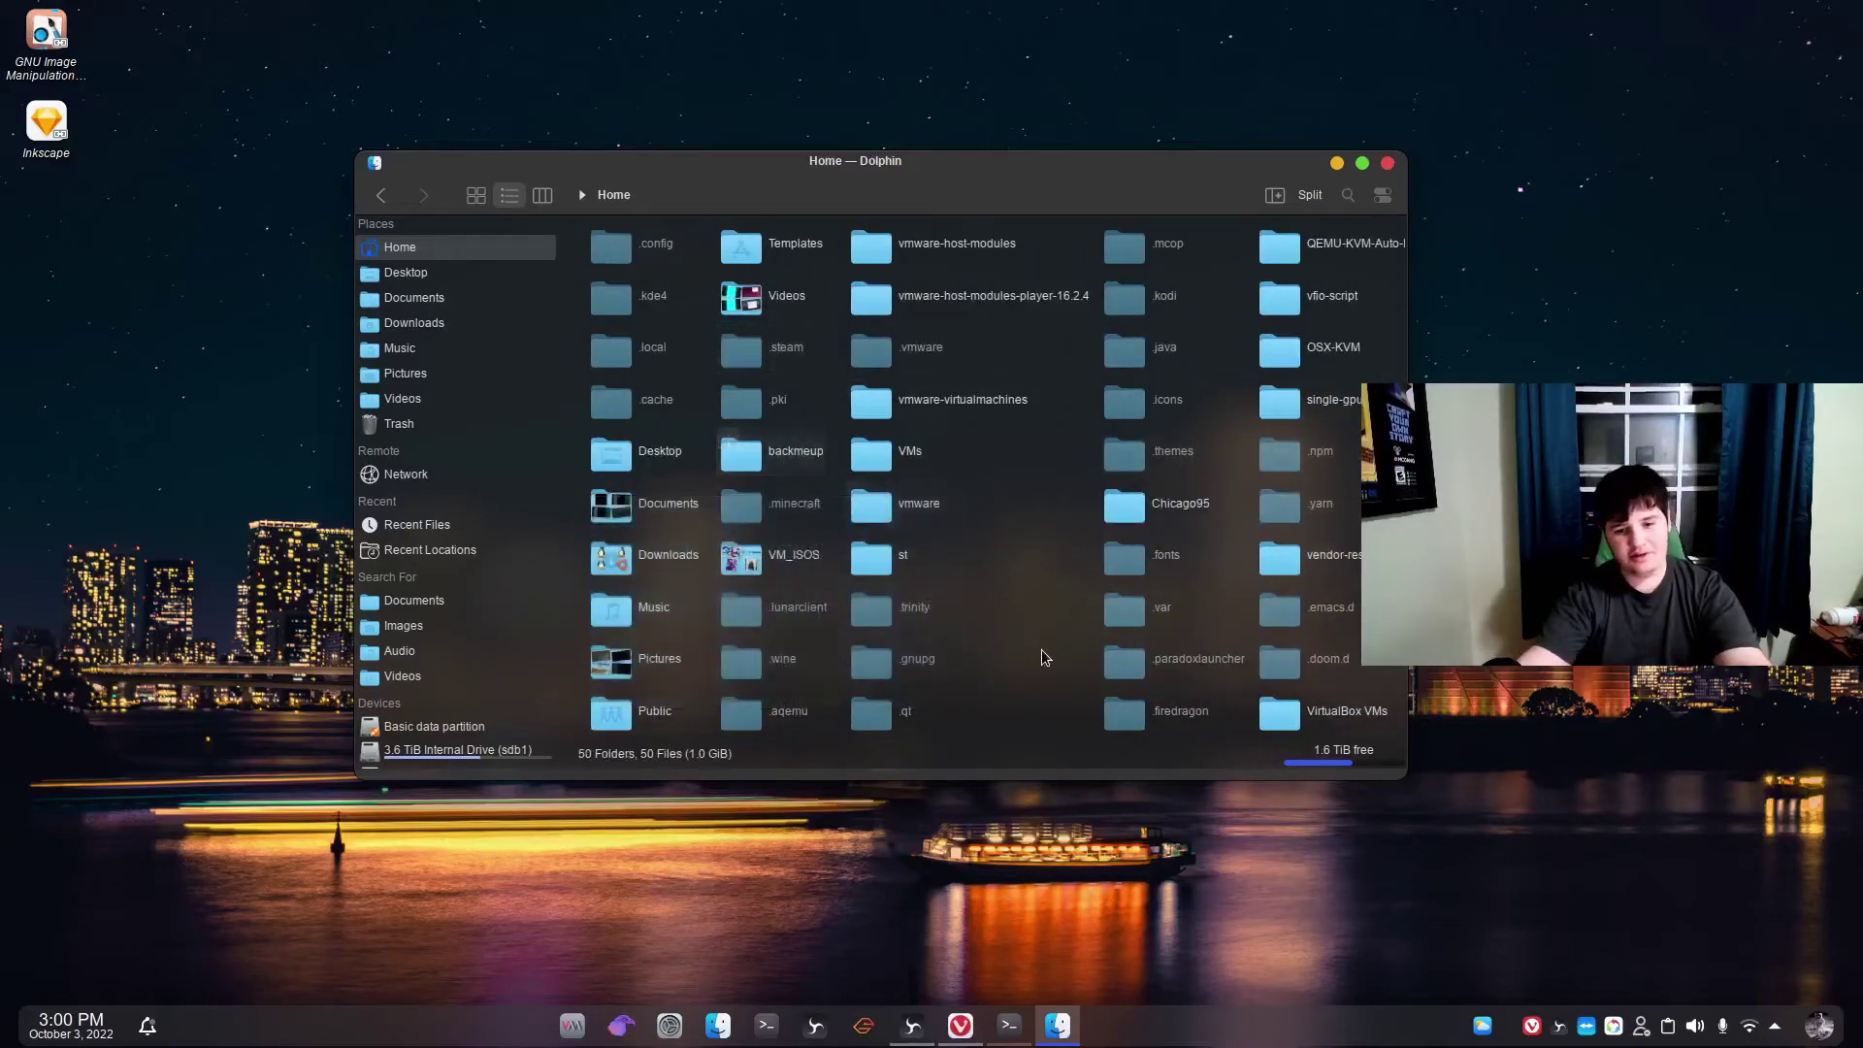
pyautogui.scroll(-5, 975, 632)
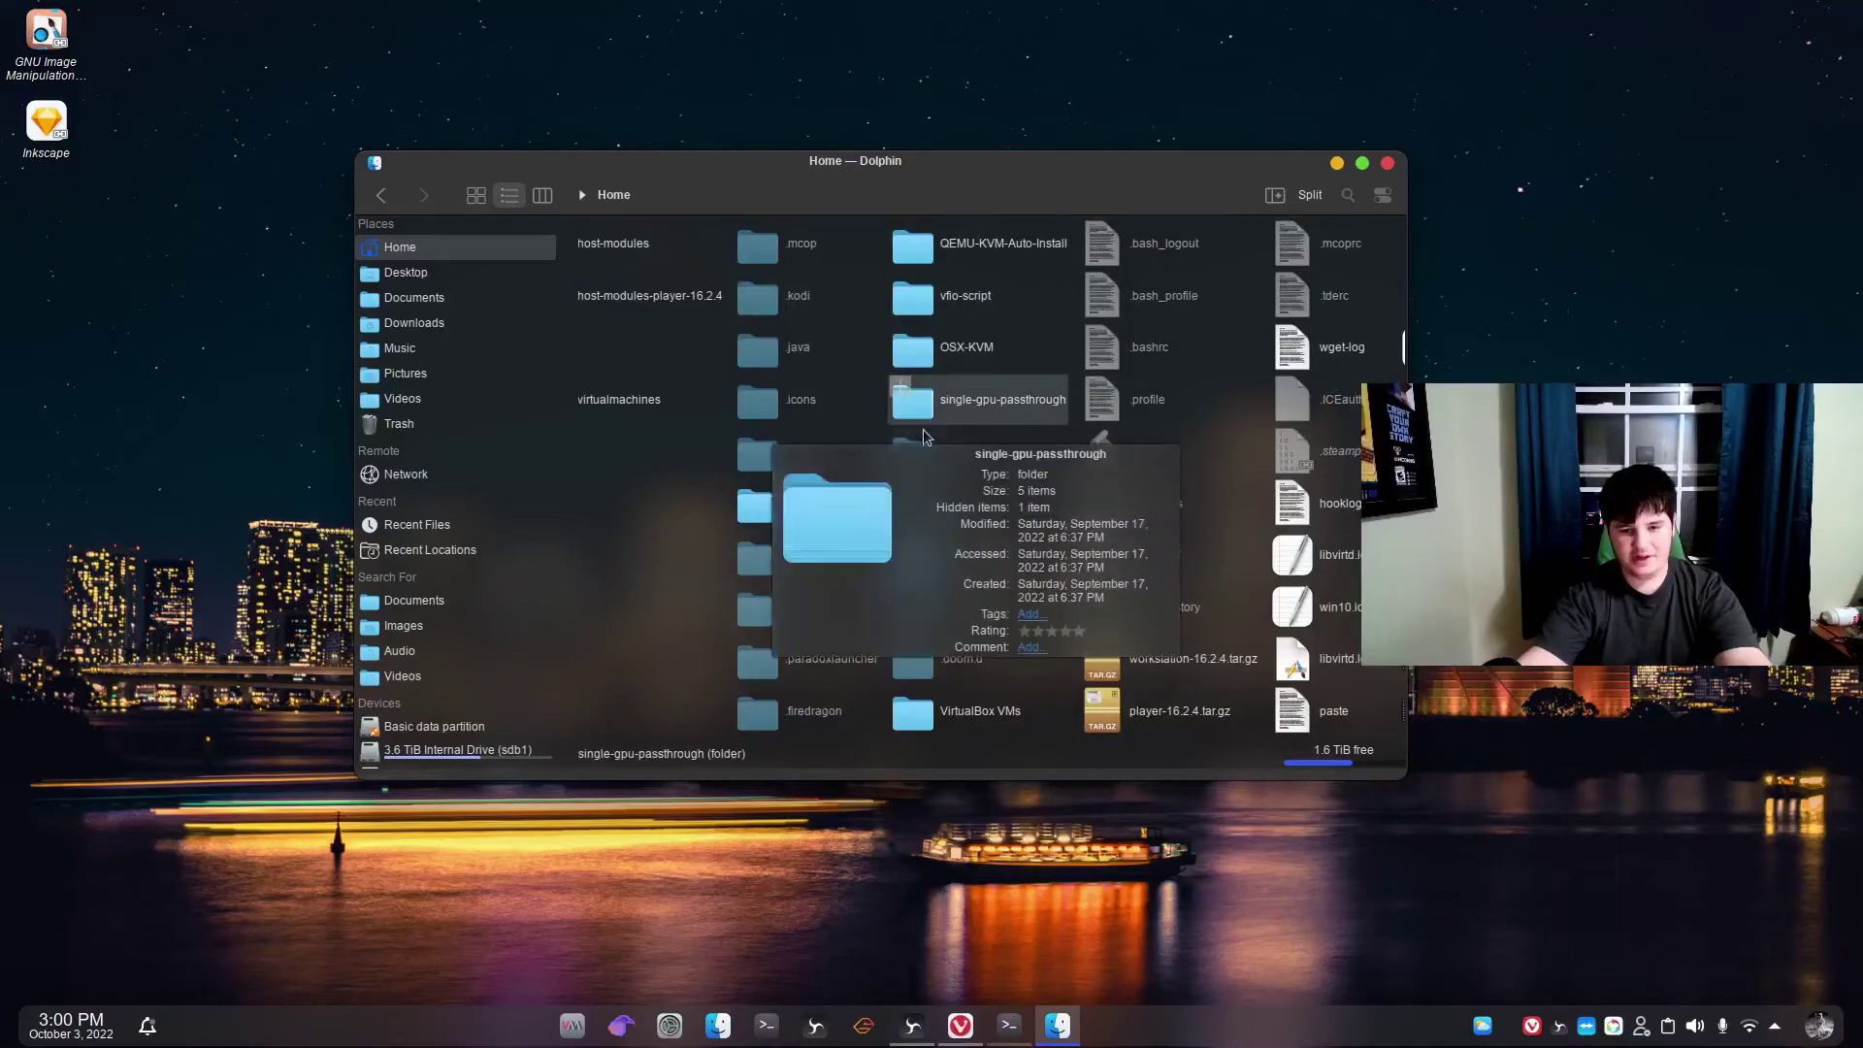
pyautogui.moveTo(901, 506)
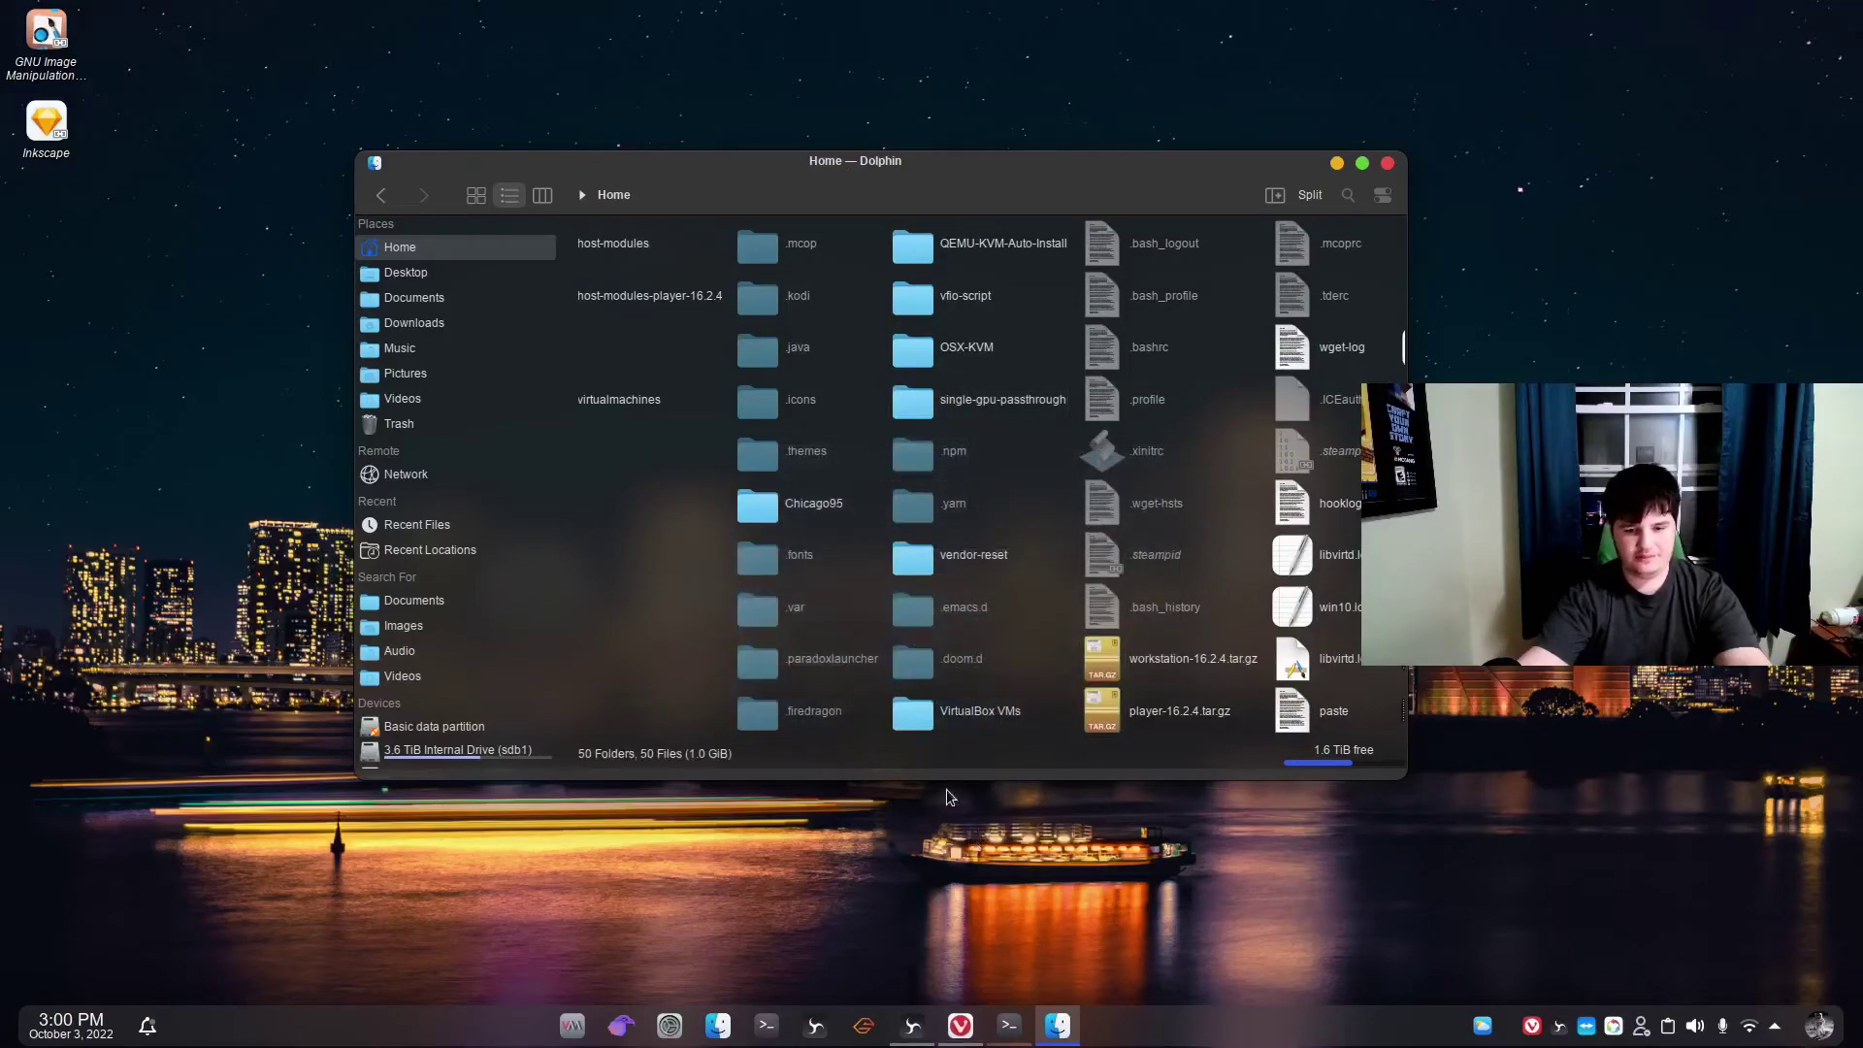
pyautogui.scroll(3, 825, 481)
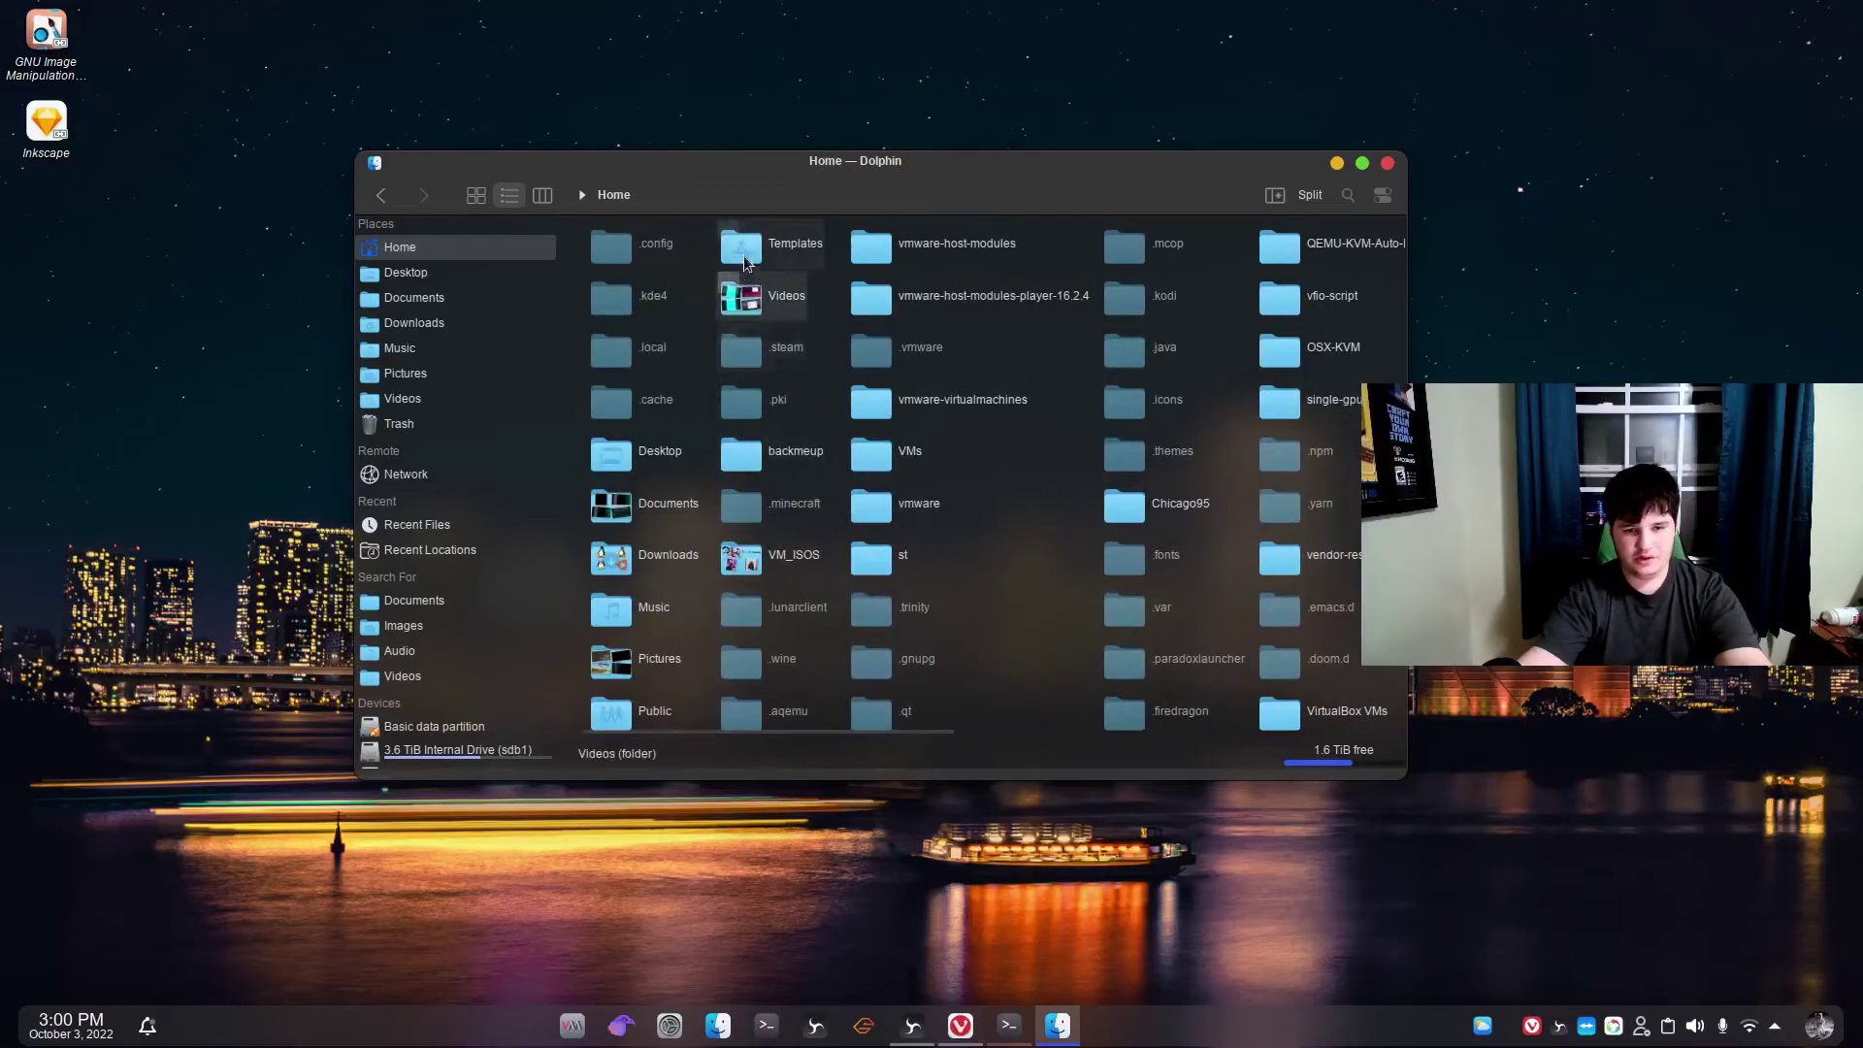
pyautogui.moveTo(745, 264)
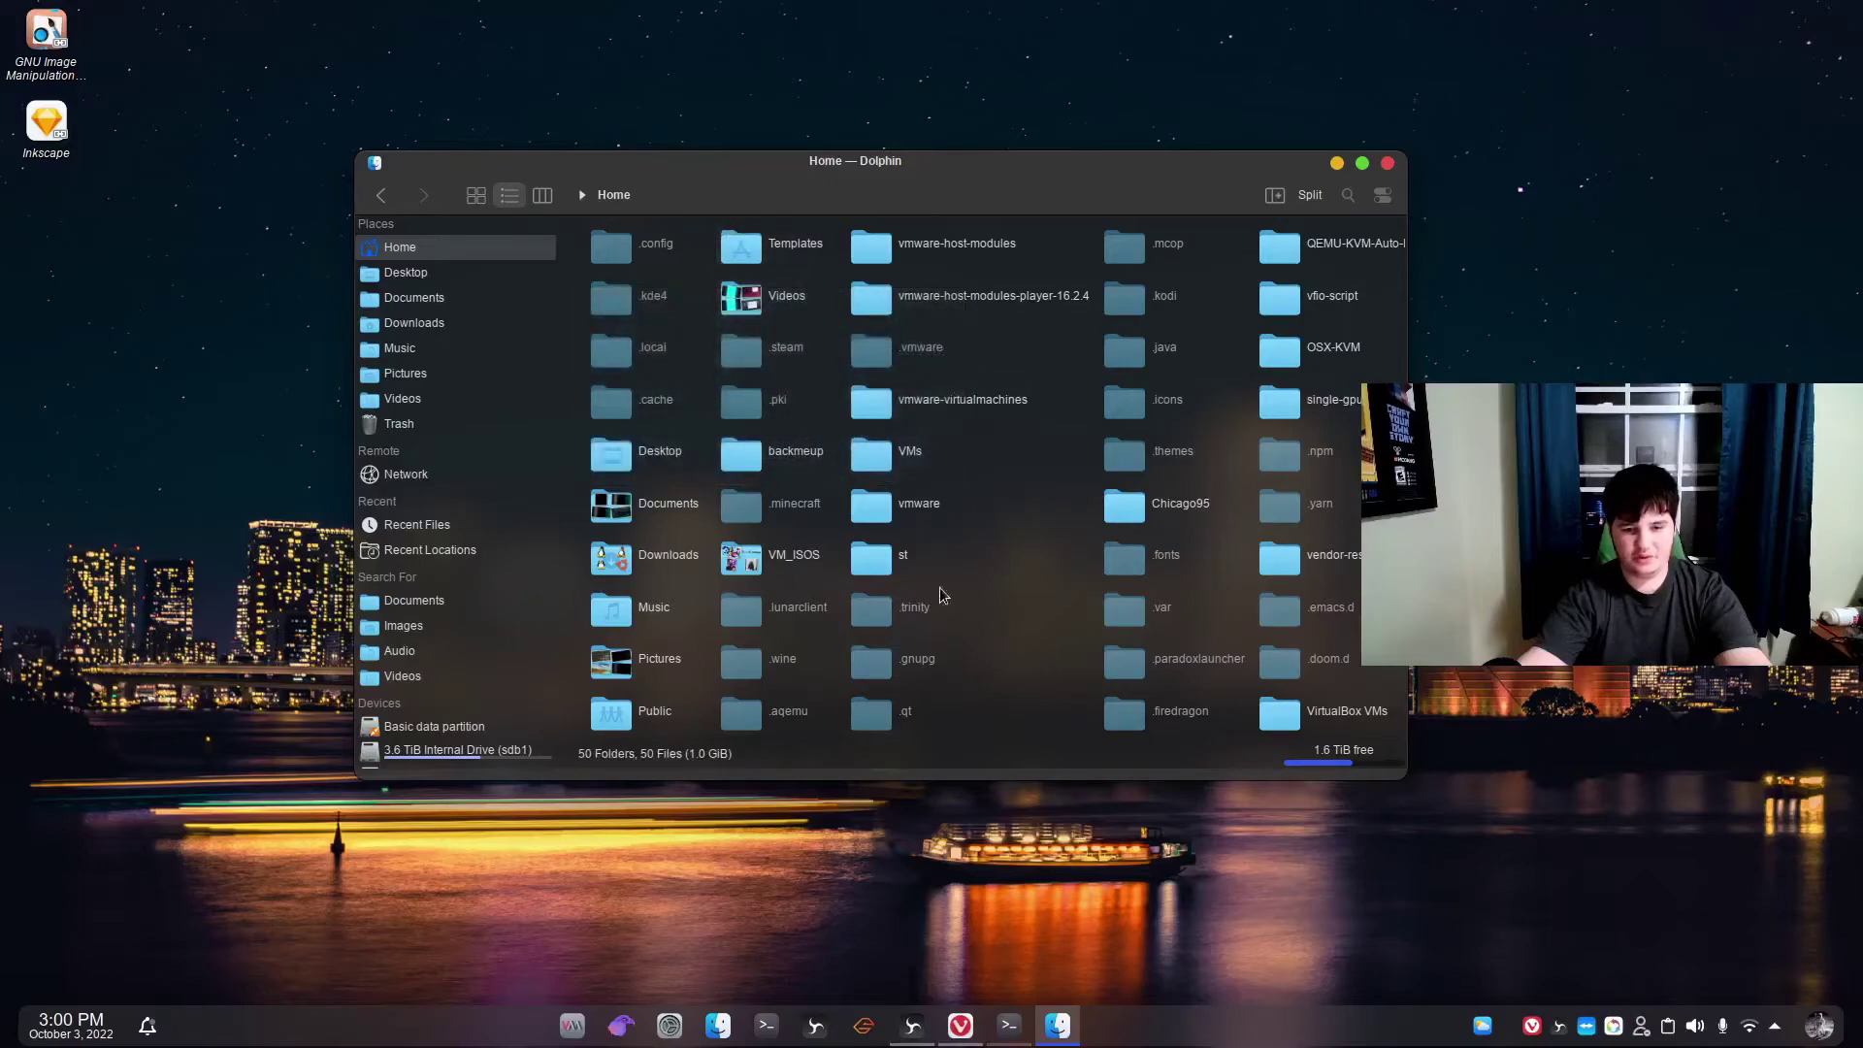
# Navigate into .wine/drive_c/Program Files (x86).
pyautogui.click(777, 665)
pyautogui.doubleClick(660, 293)
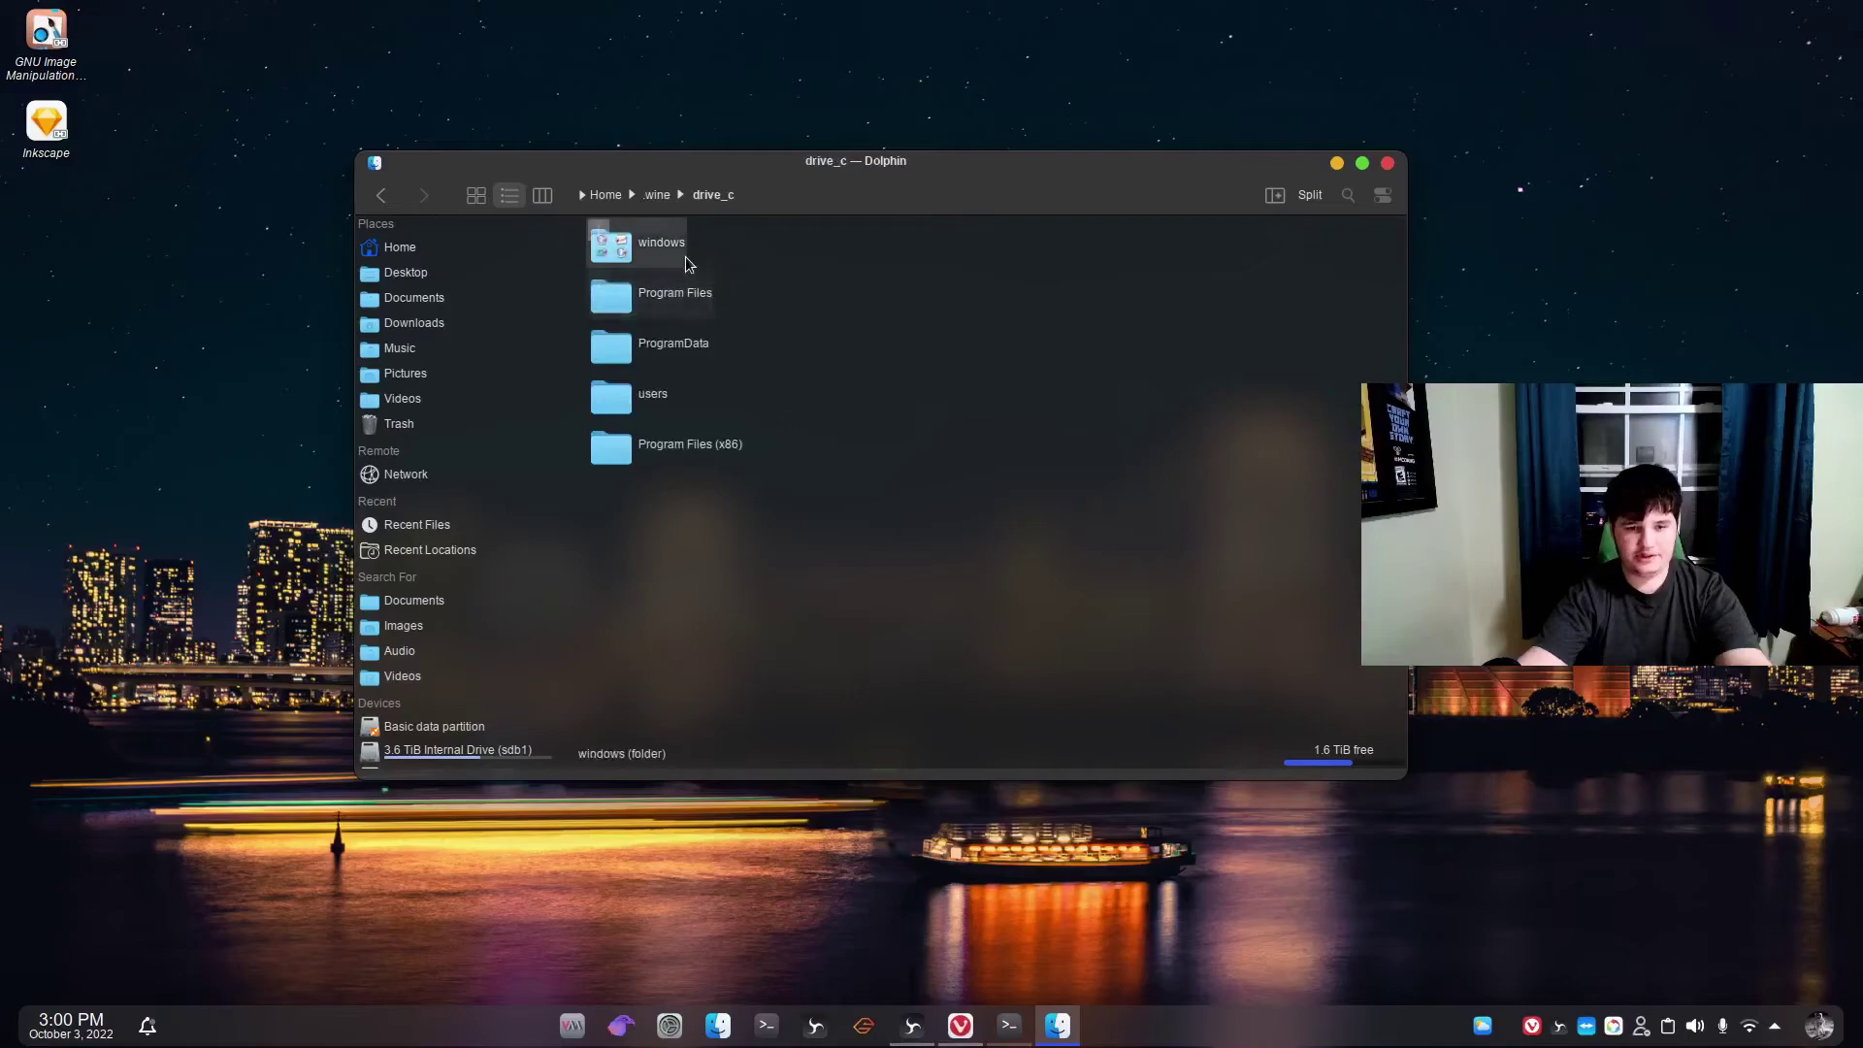
pyautogui.doubleClick(716, 448)
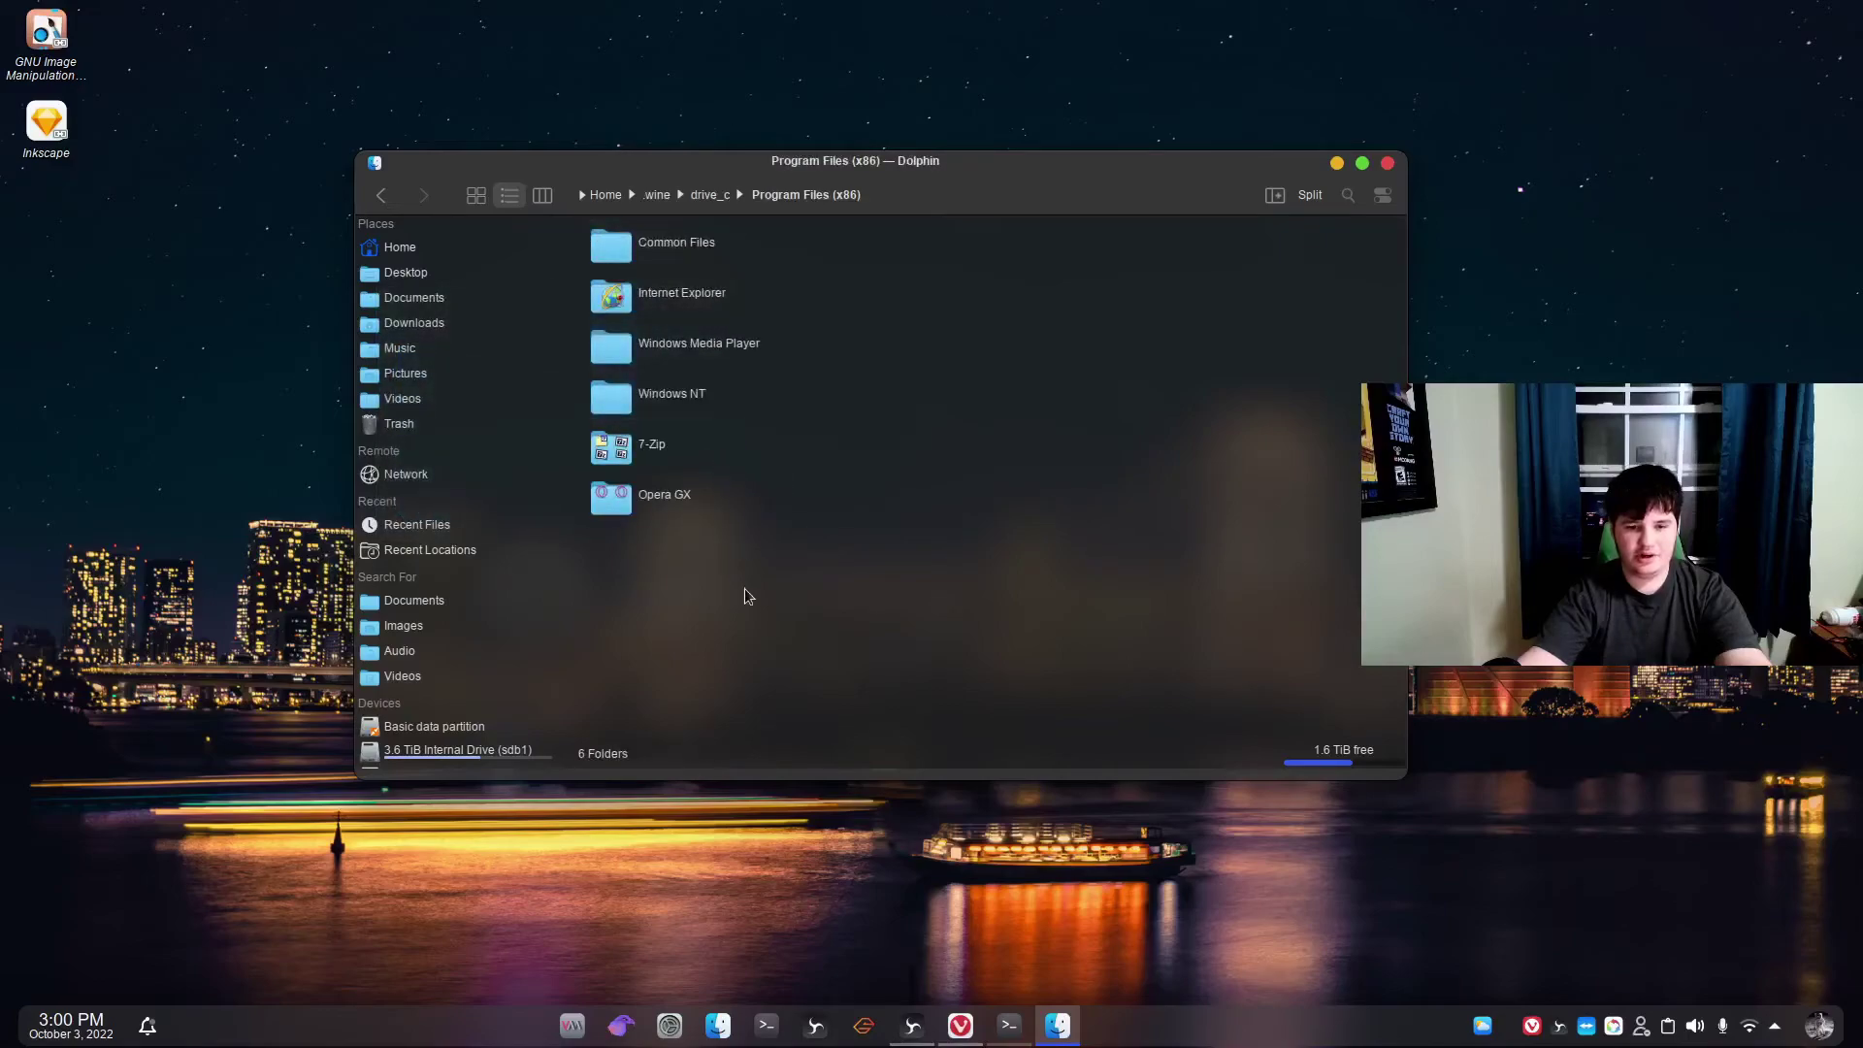
# Paste the Opera GX folder here, choosing Write Into and Overwrite for existing items.
pyautogui.rightClick(724, 584)
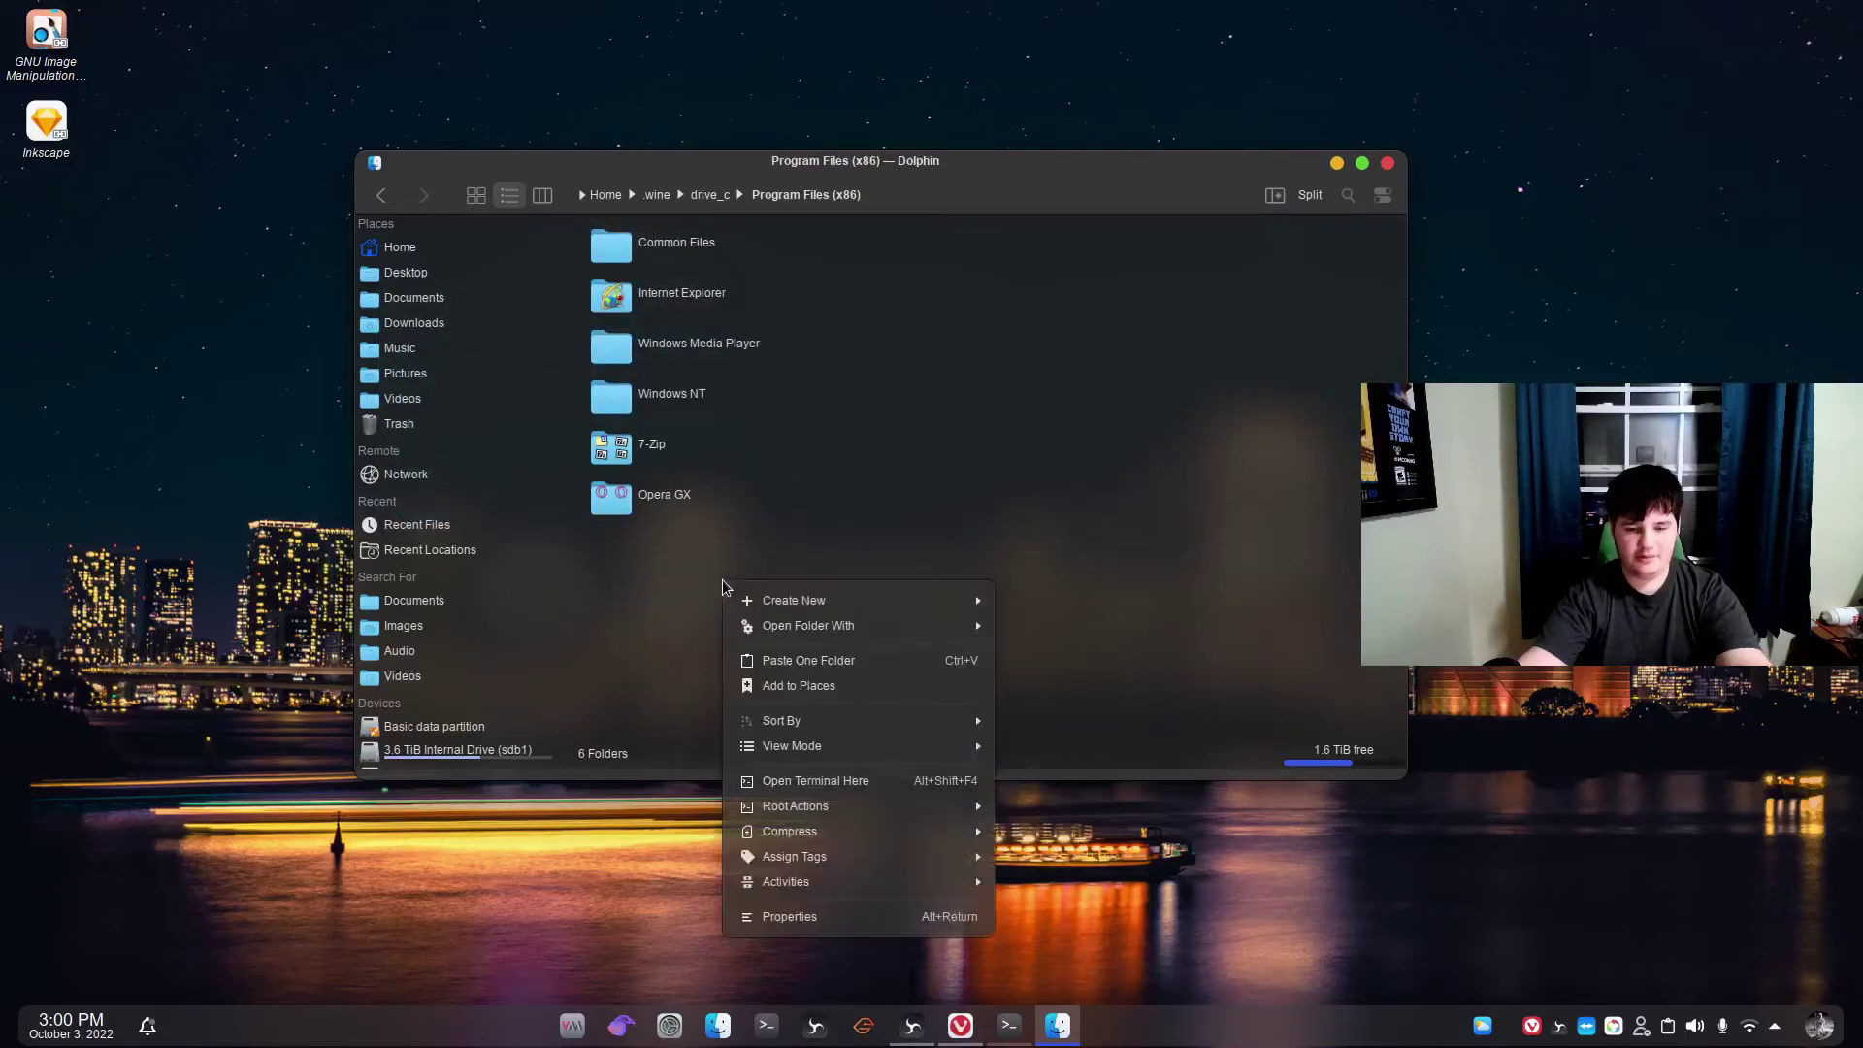
pyautogui.click(813, 661)
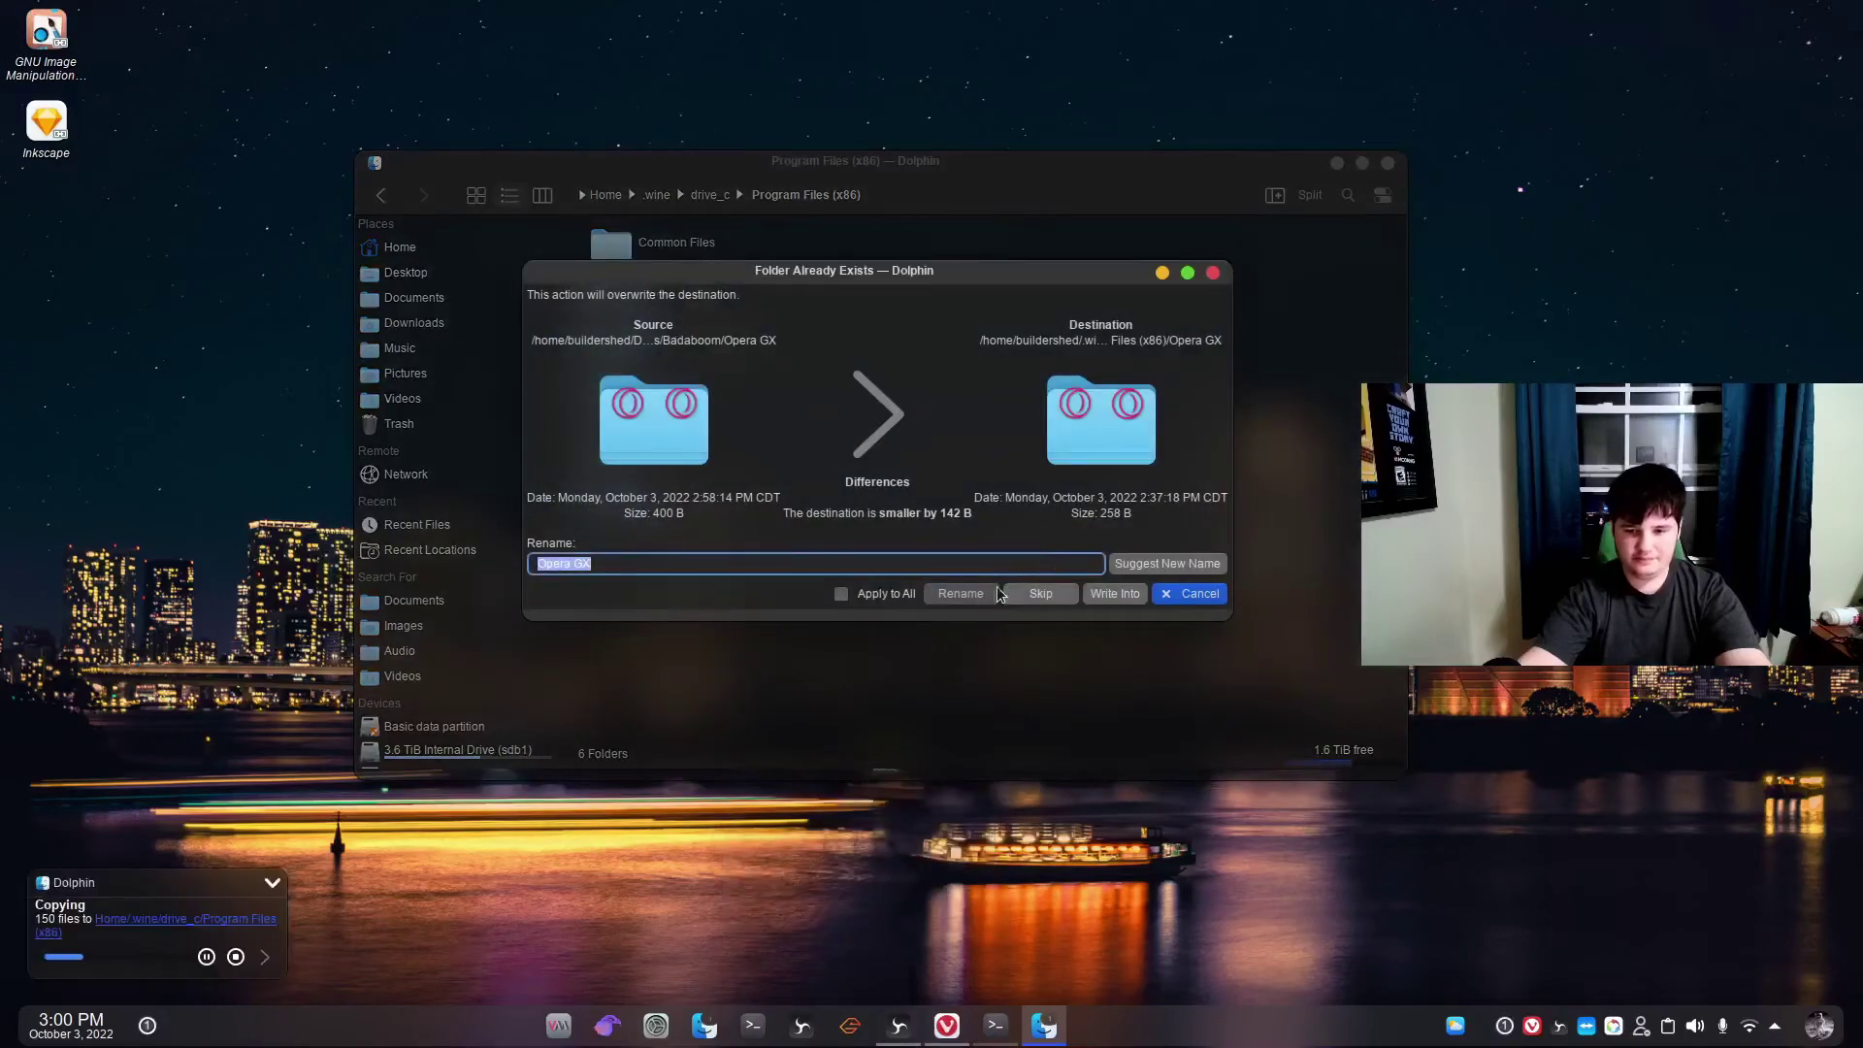
pyautogui.click(1112, 594)
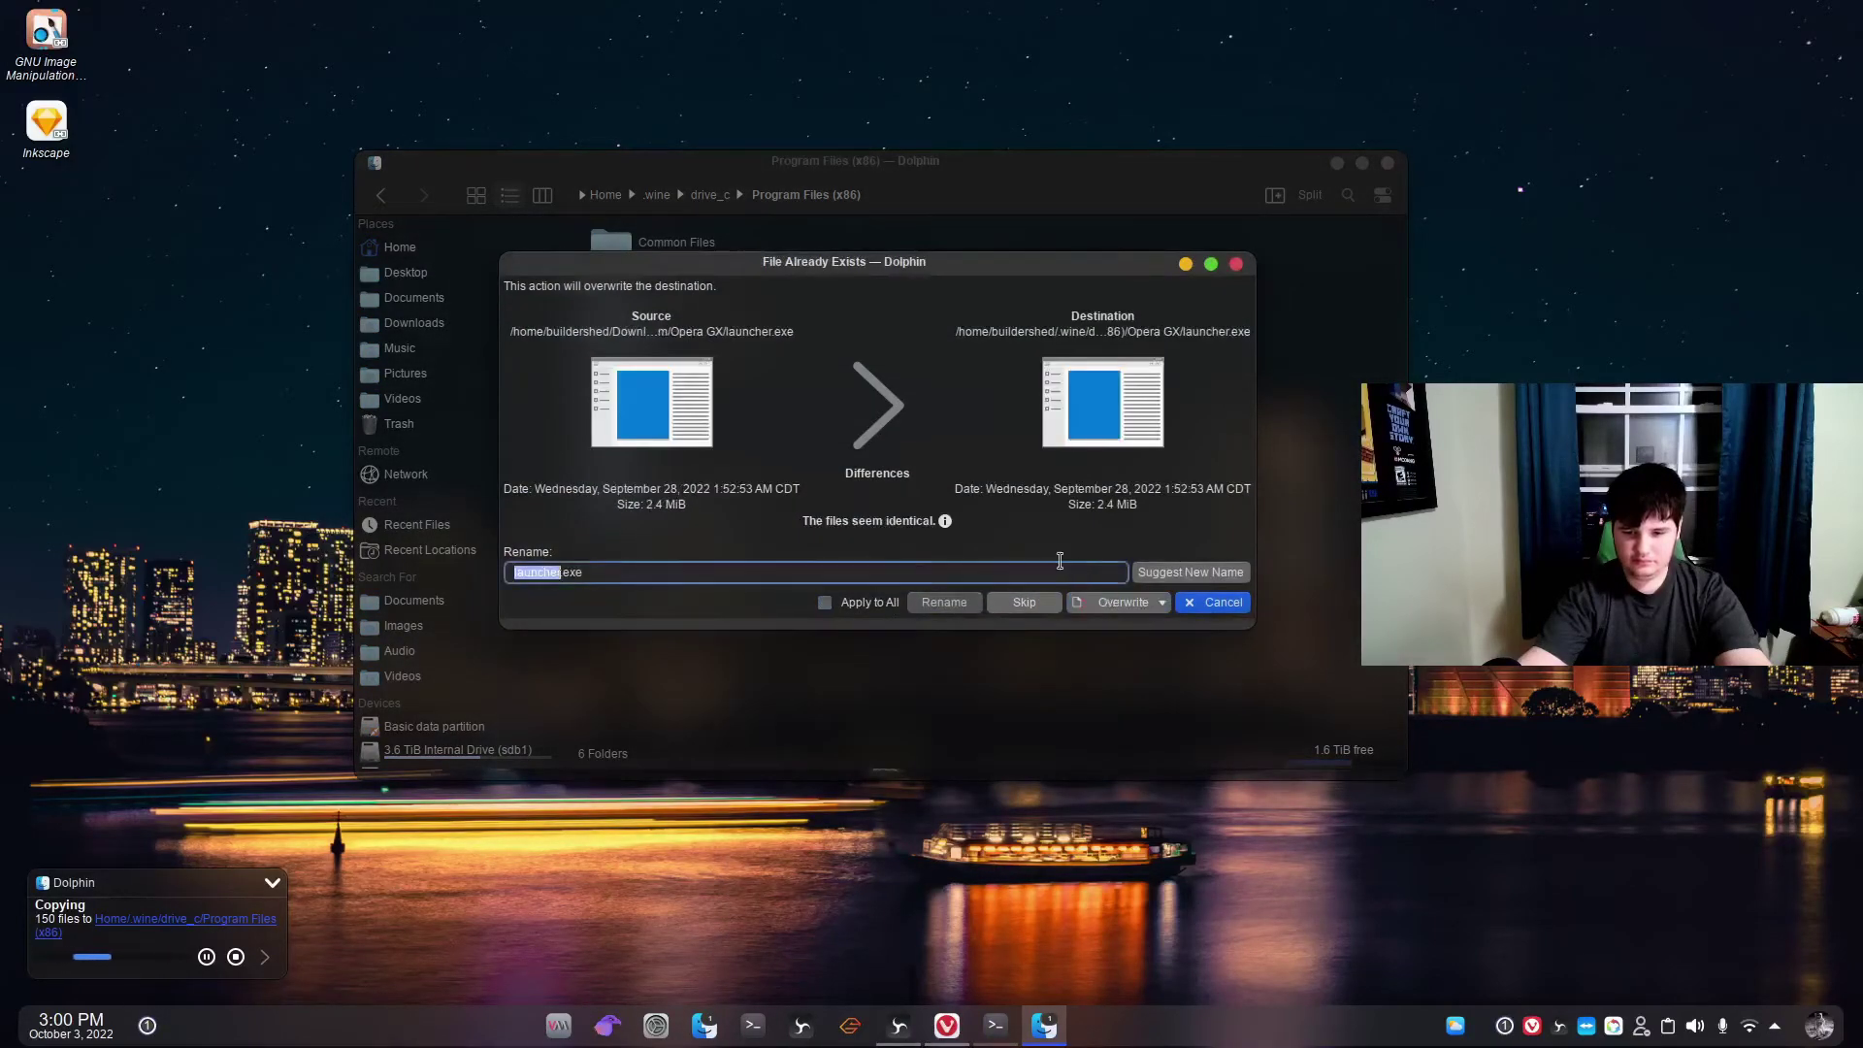
pyautogui.click(1120, 603)
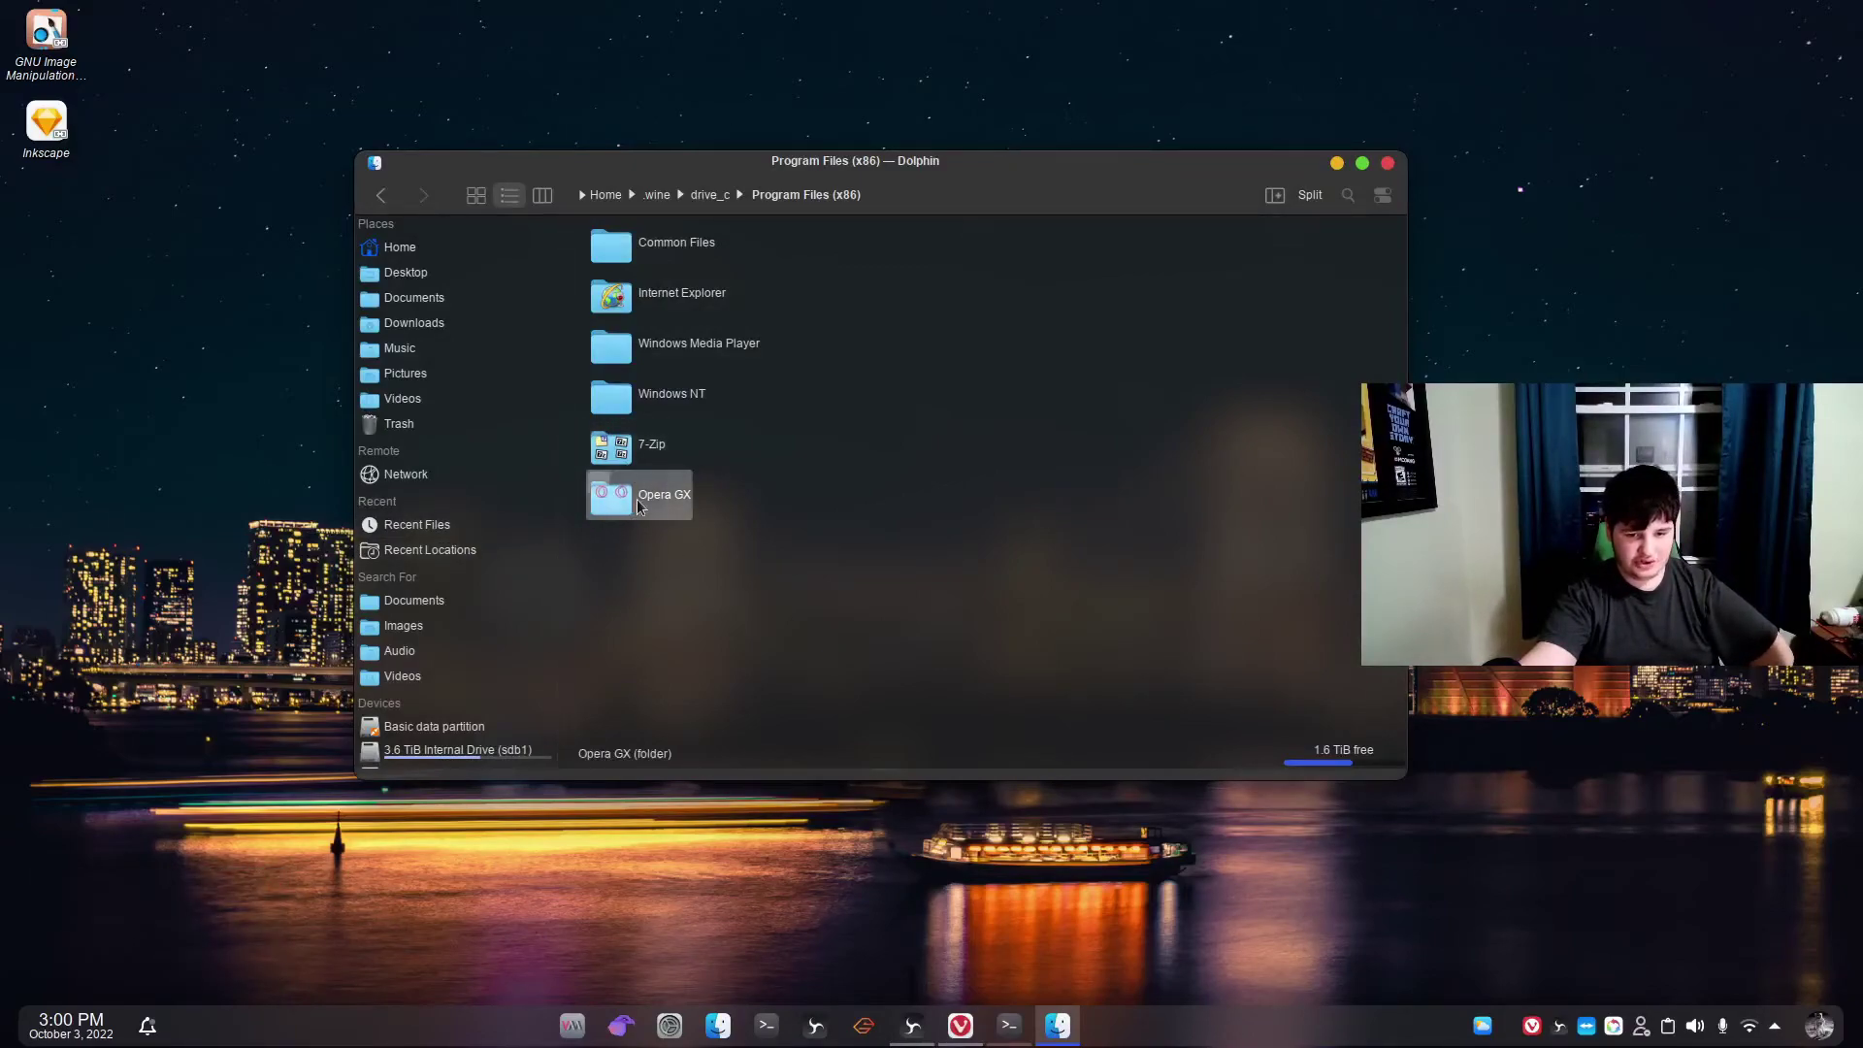
# Open the Opera GX folder and run launcher.exe with the Wine Windows Program Loader.
pyautogui.doubleClick(670, 496)
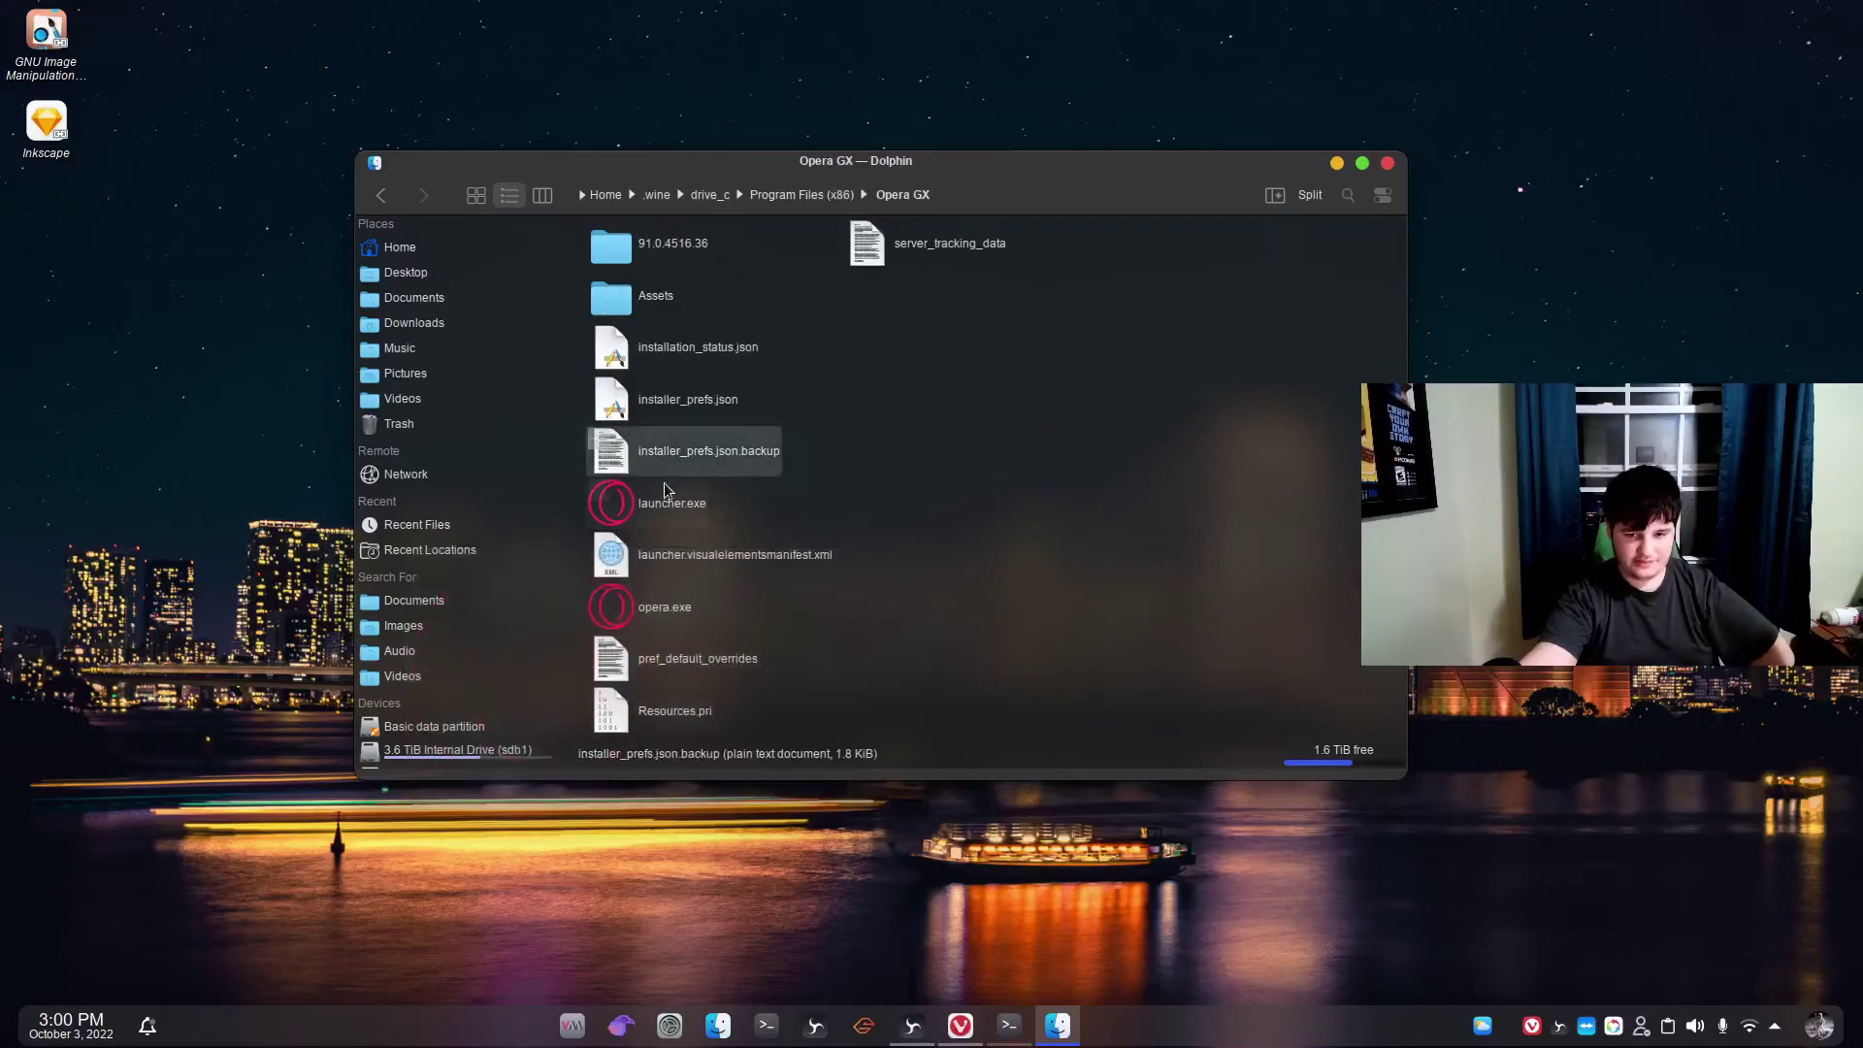
pyautogui.click(655, 505)
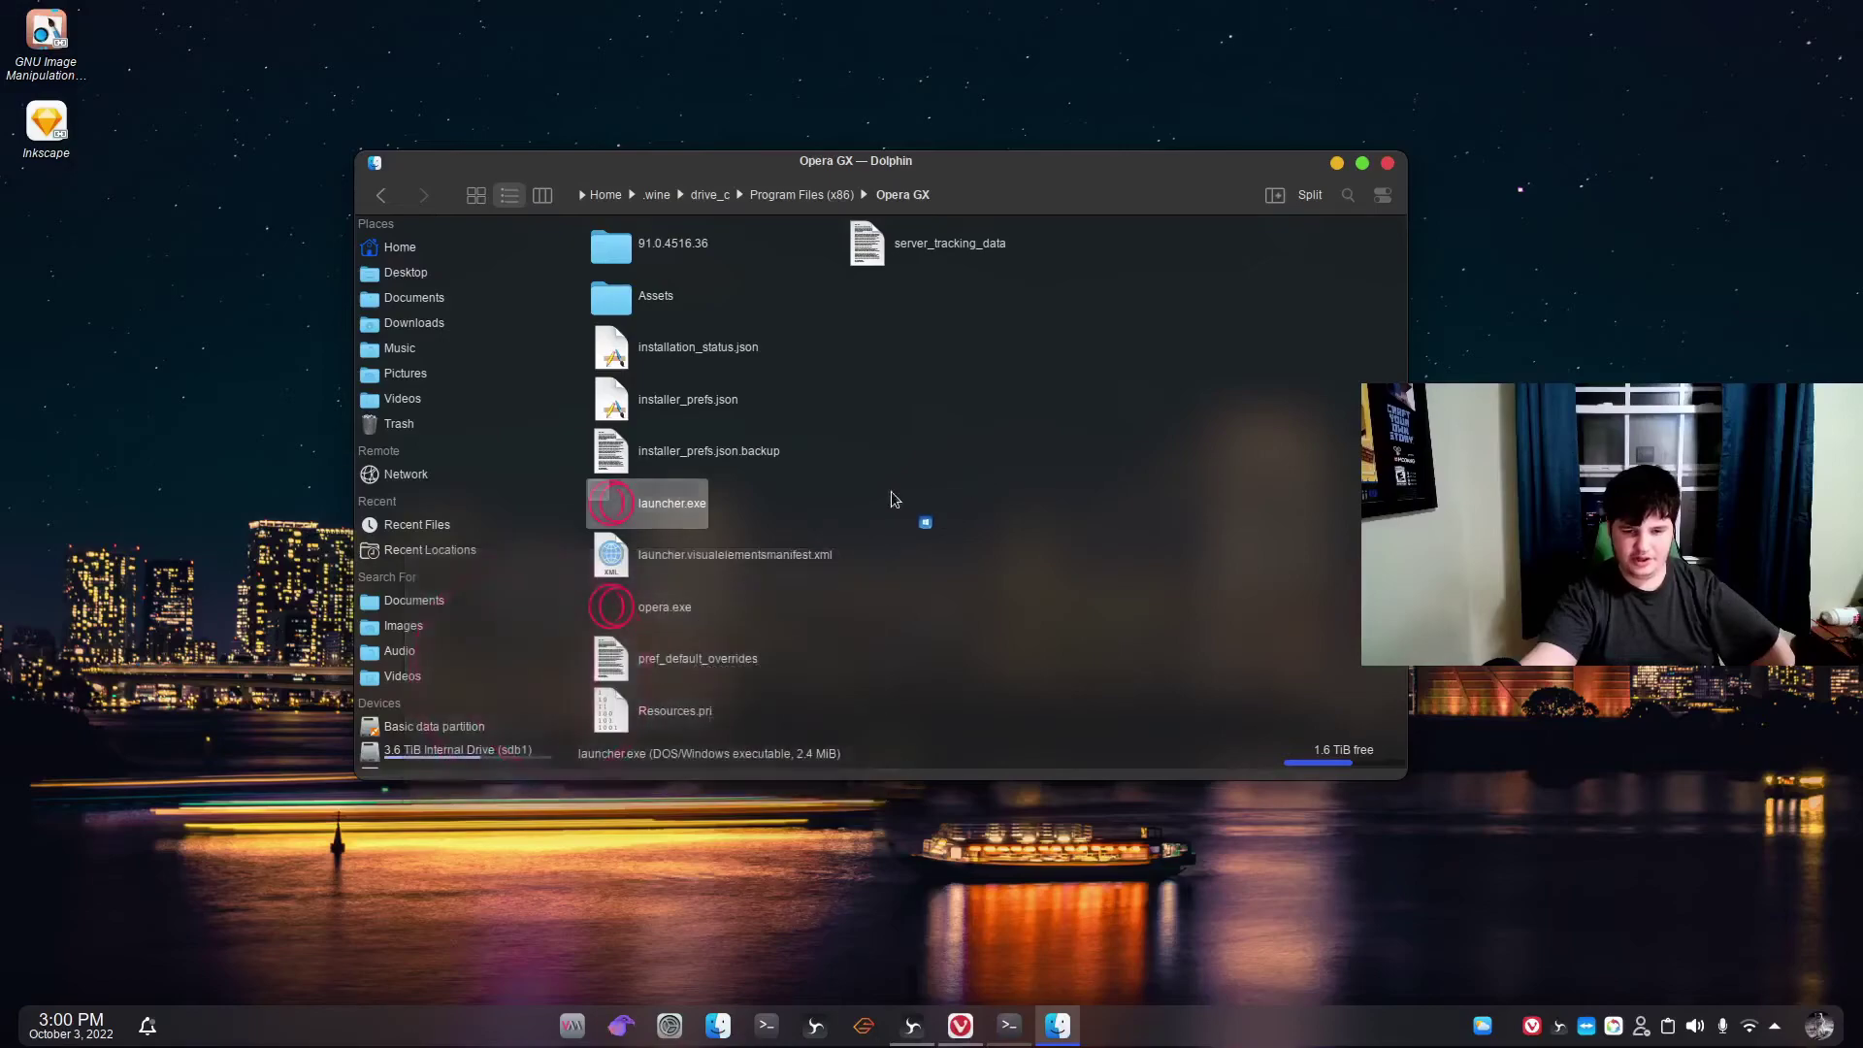
pyautogui.rightClick(860, 499)
pyautogui.click(975, 401)
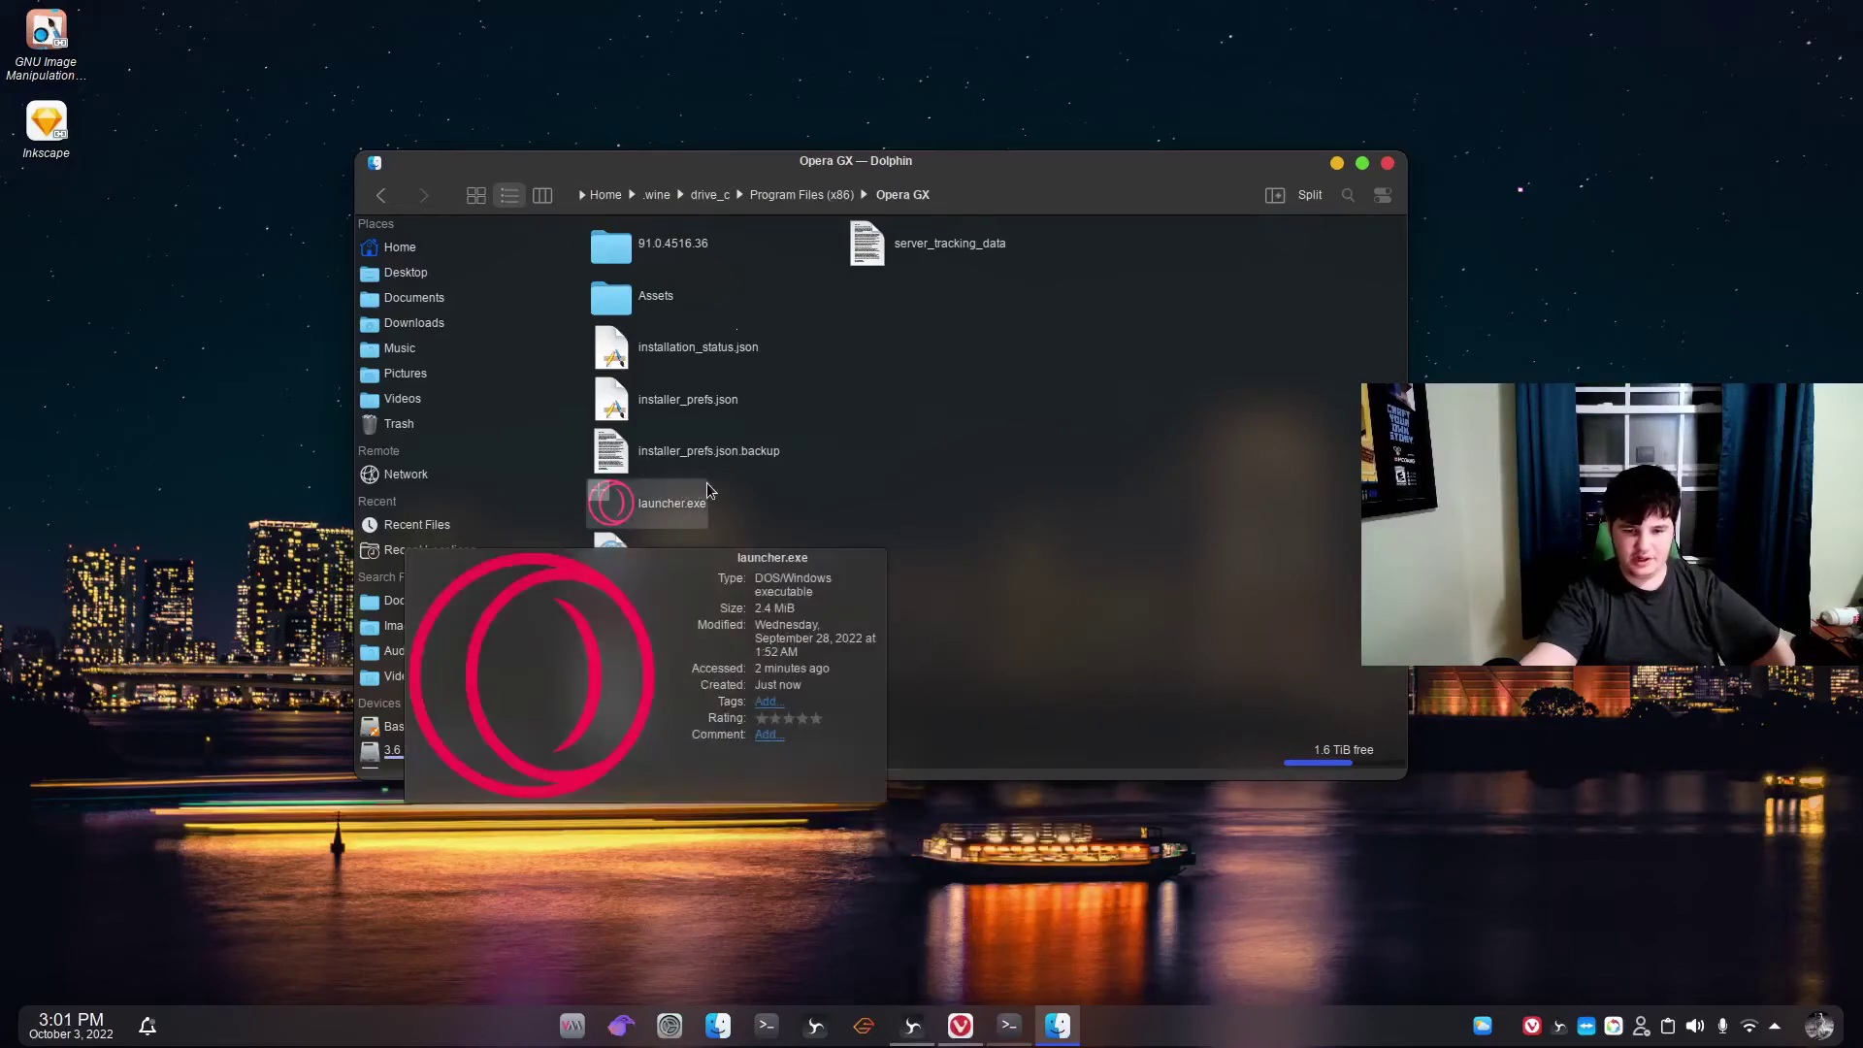
pyautogui.rightClick(662, 509)
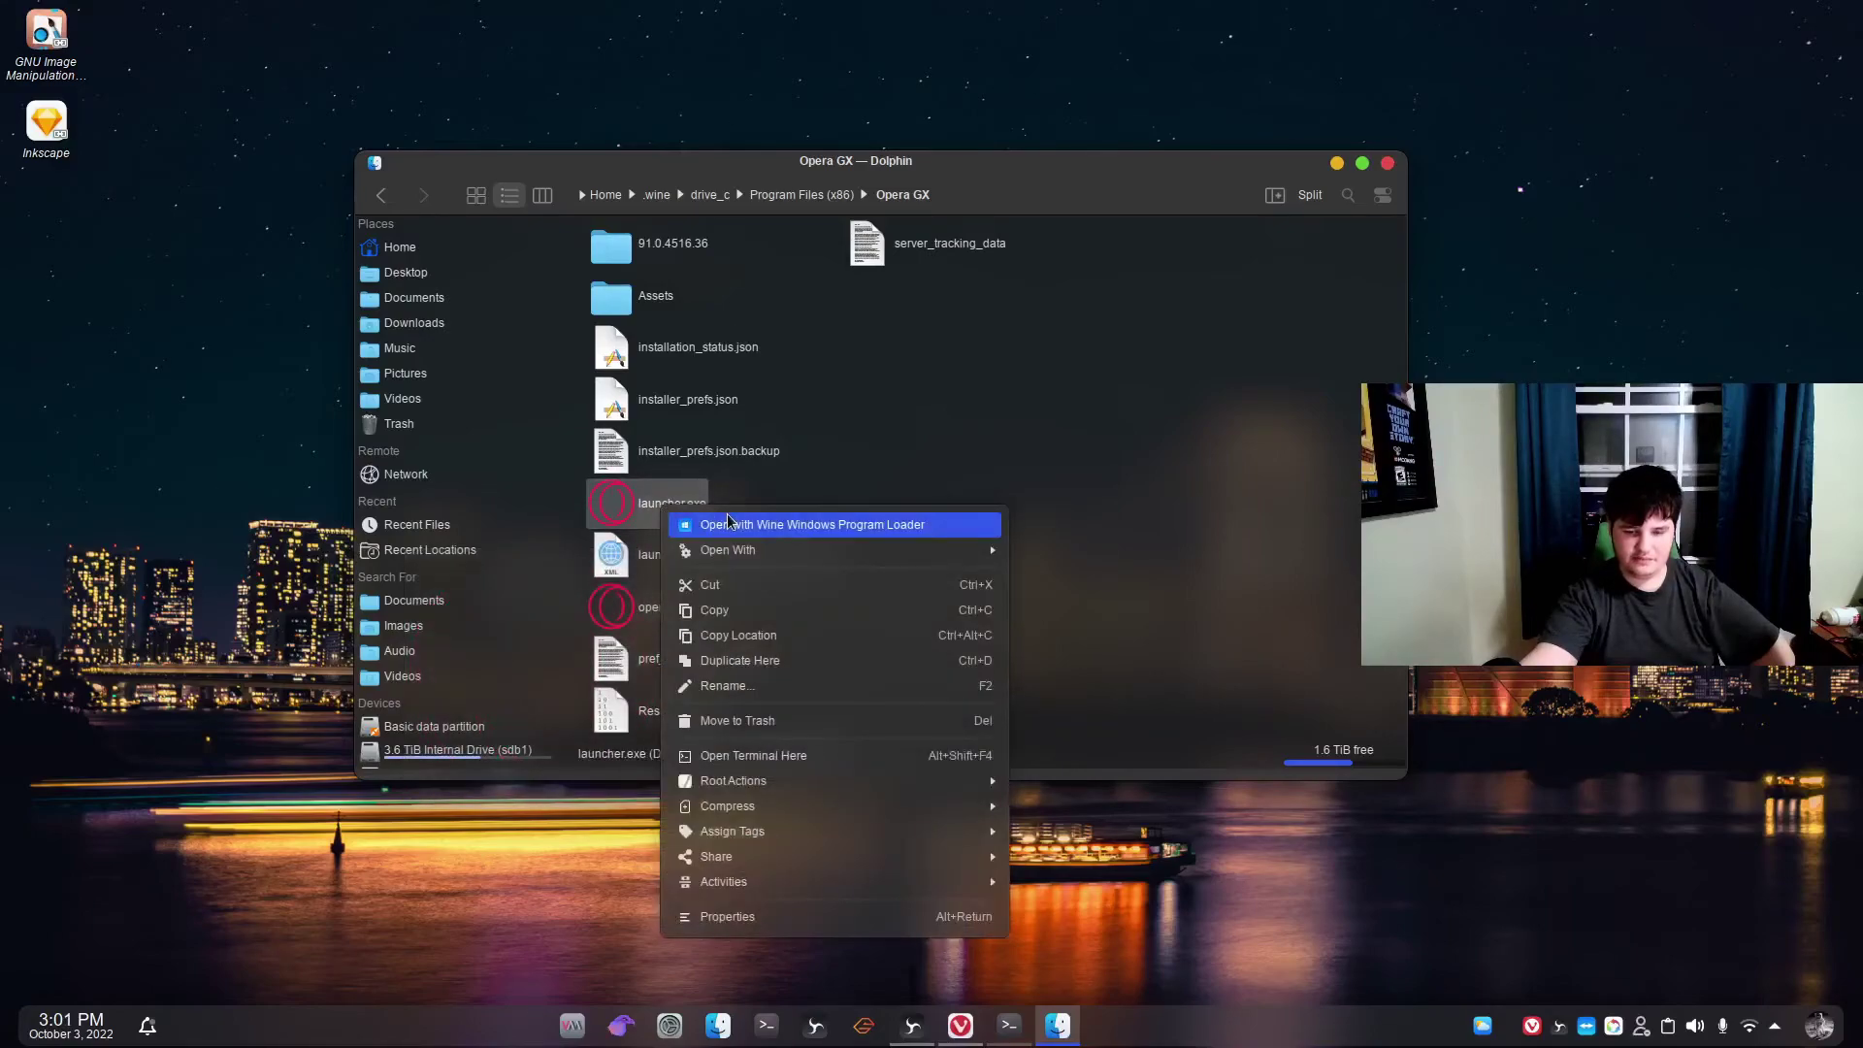
pyautogui.moveTo(778, 551)
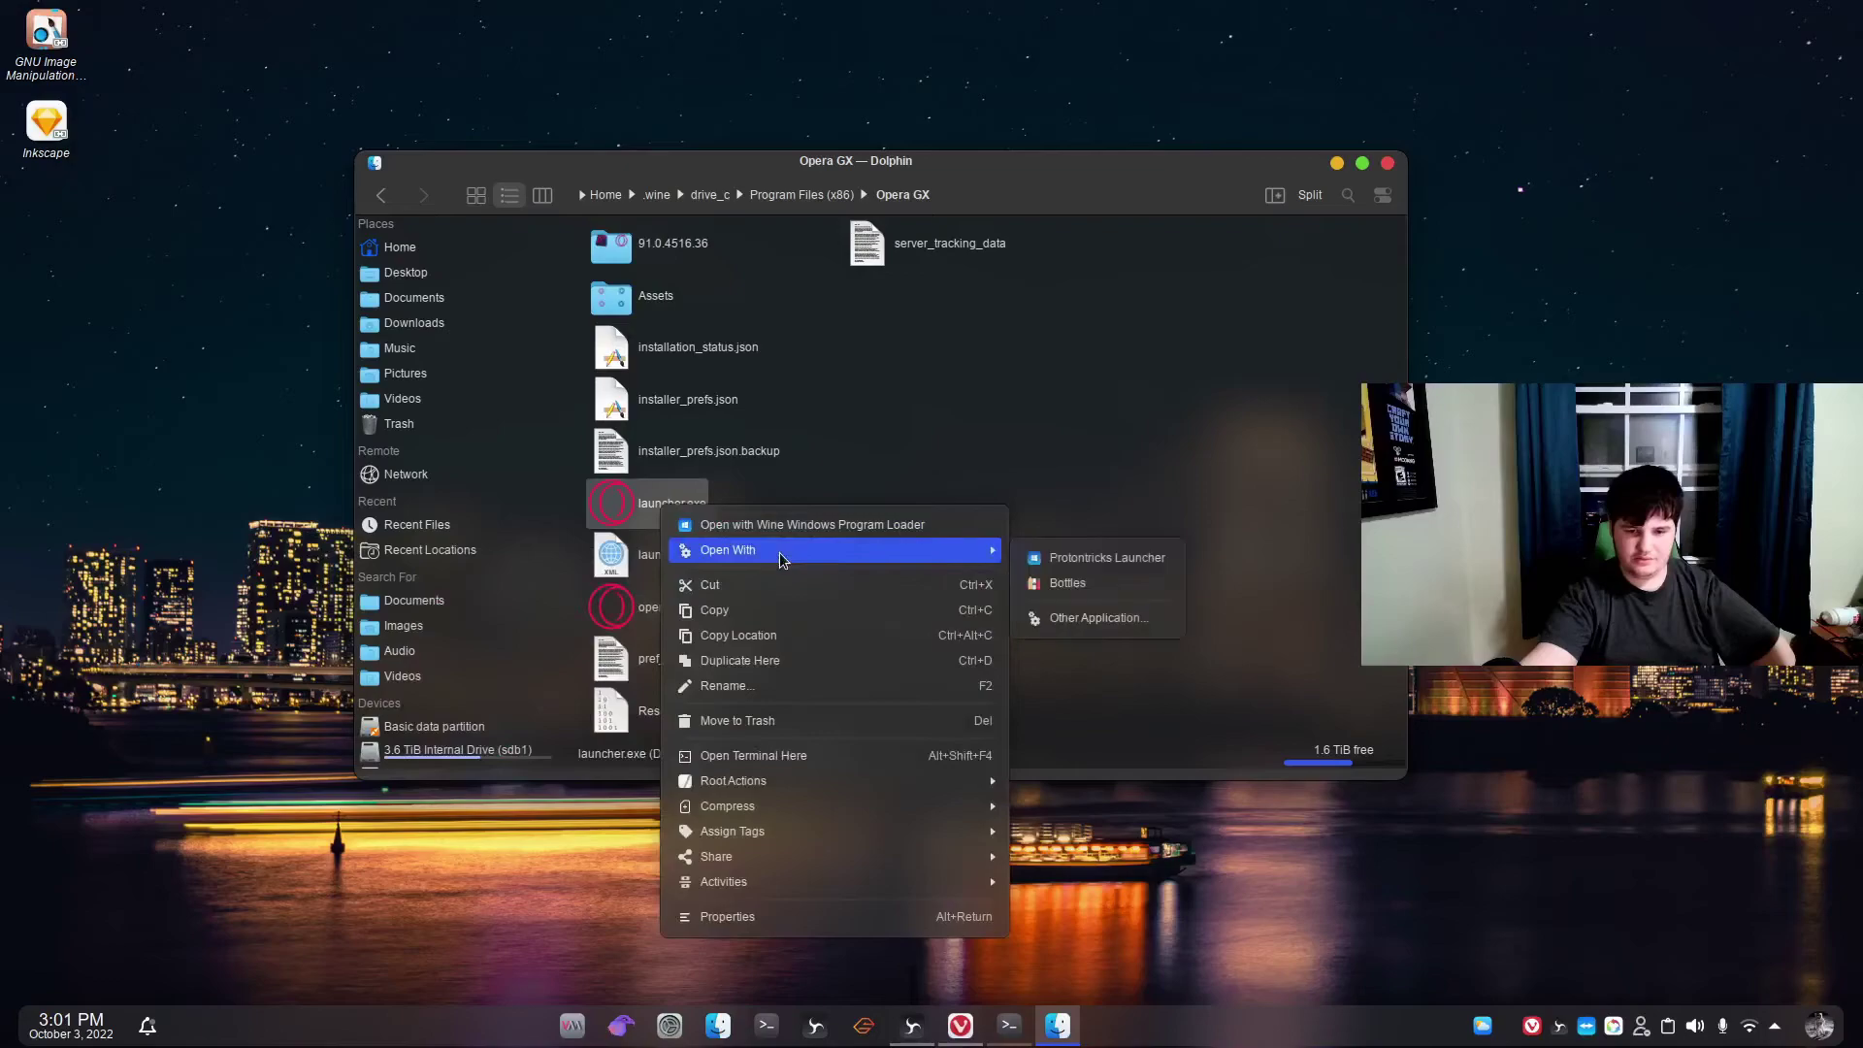
pyautogui.click(1001, 438)
pyautogui.click(1002, 437)
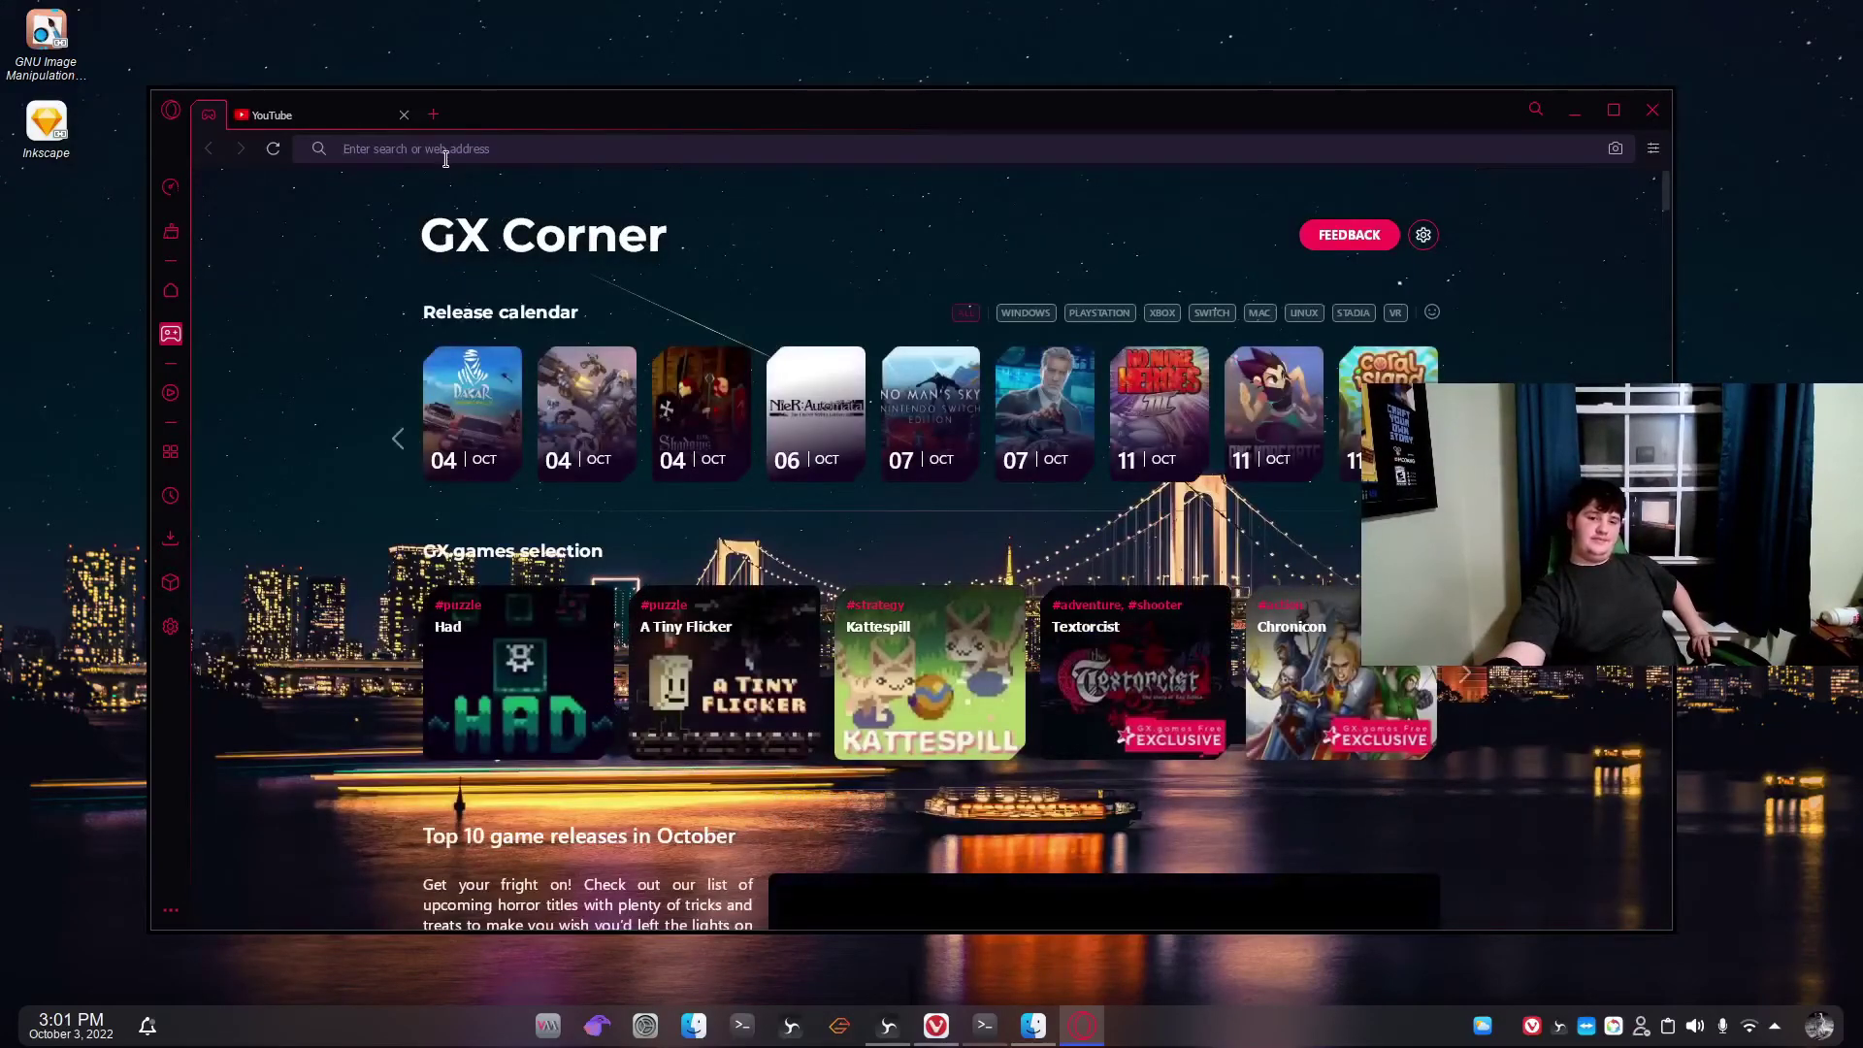
# Close the YouTube tab and quit the Opera GX window.
pyautogui.click(299, 111)
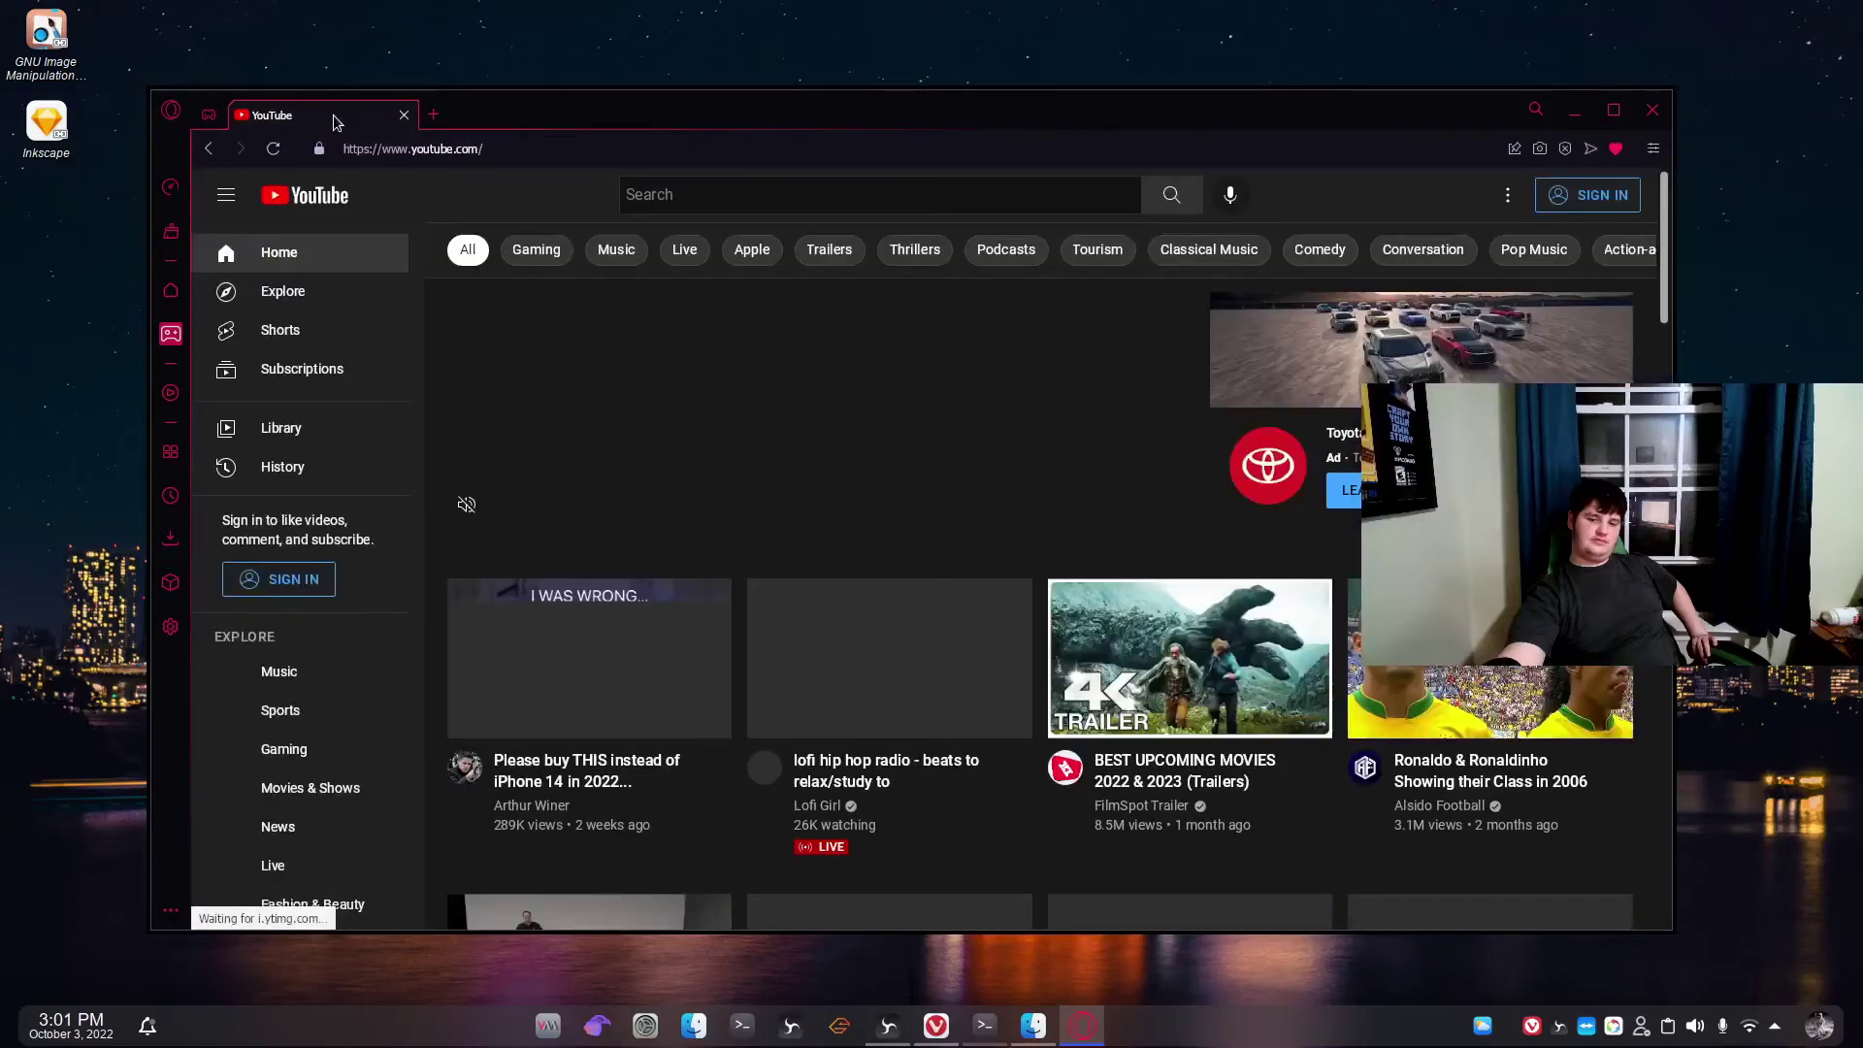
pyautogui.click(404, 115)
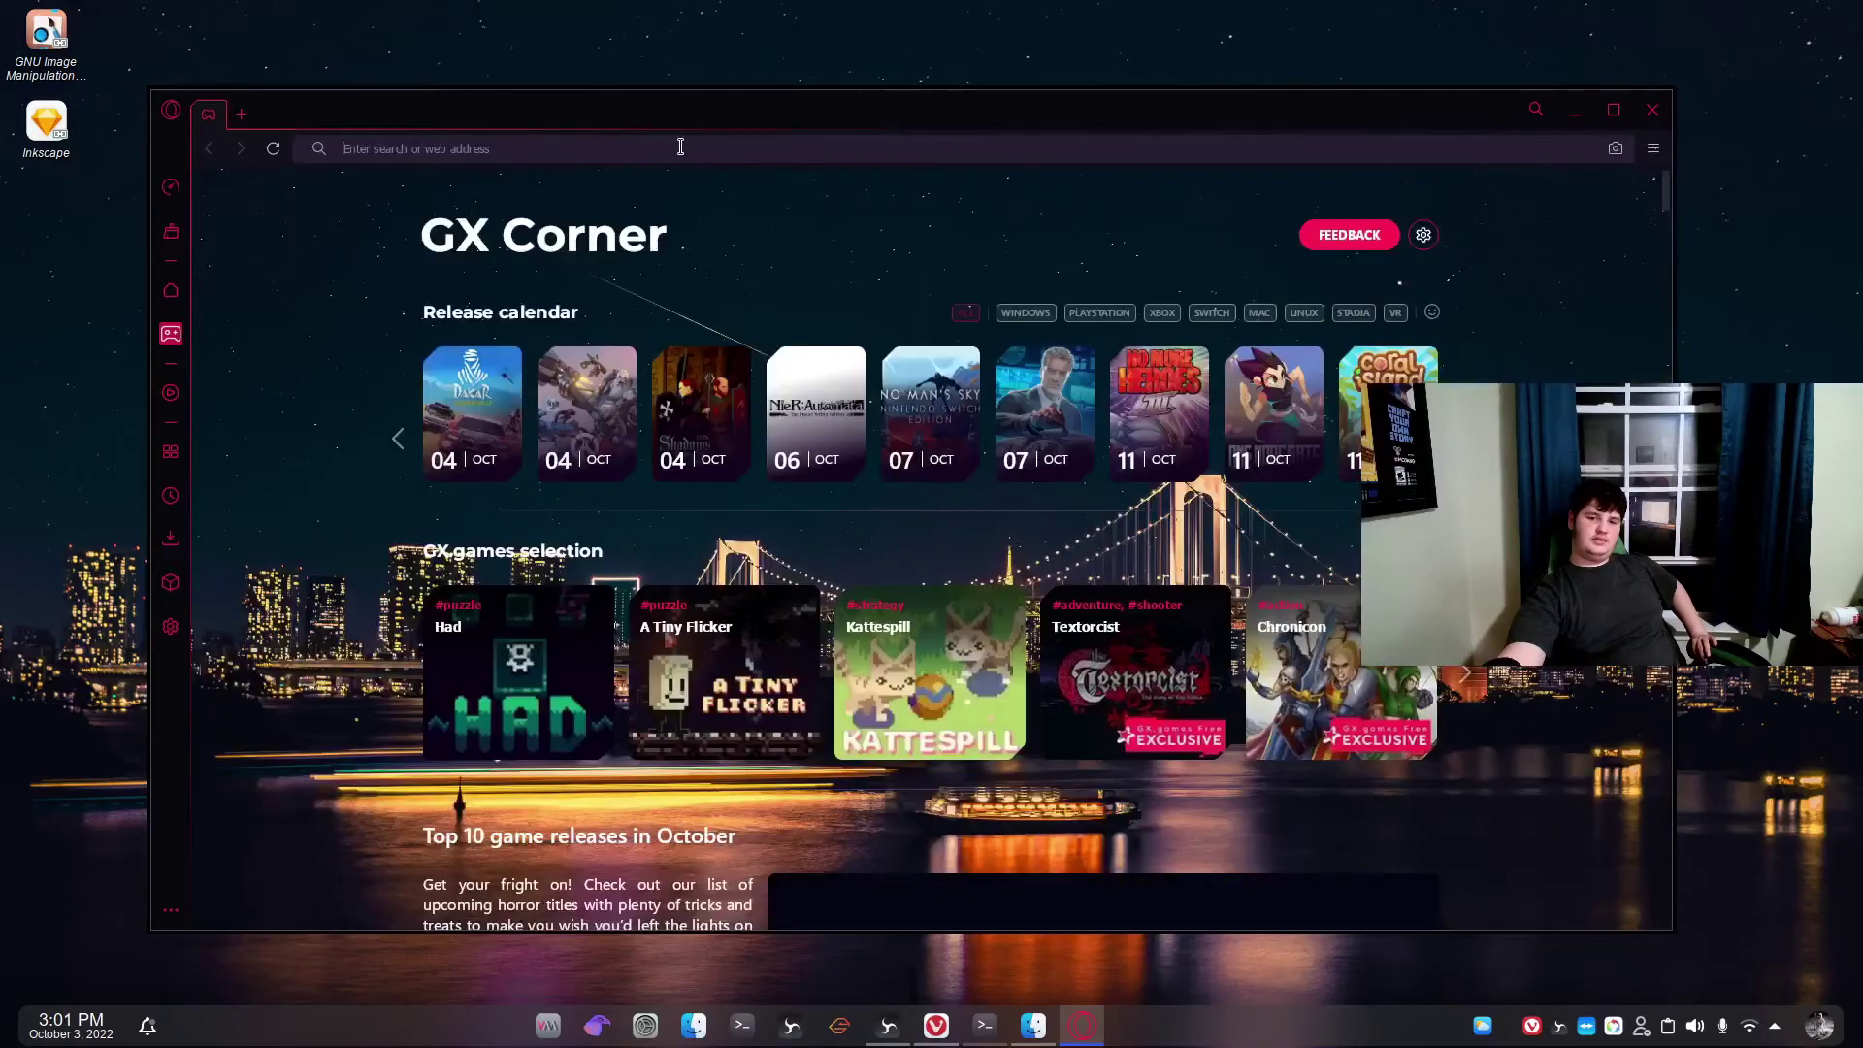
pyautogui.click(1650, 101)
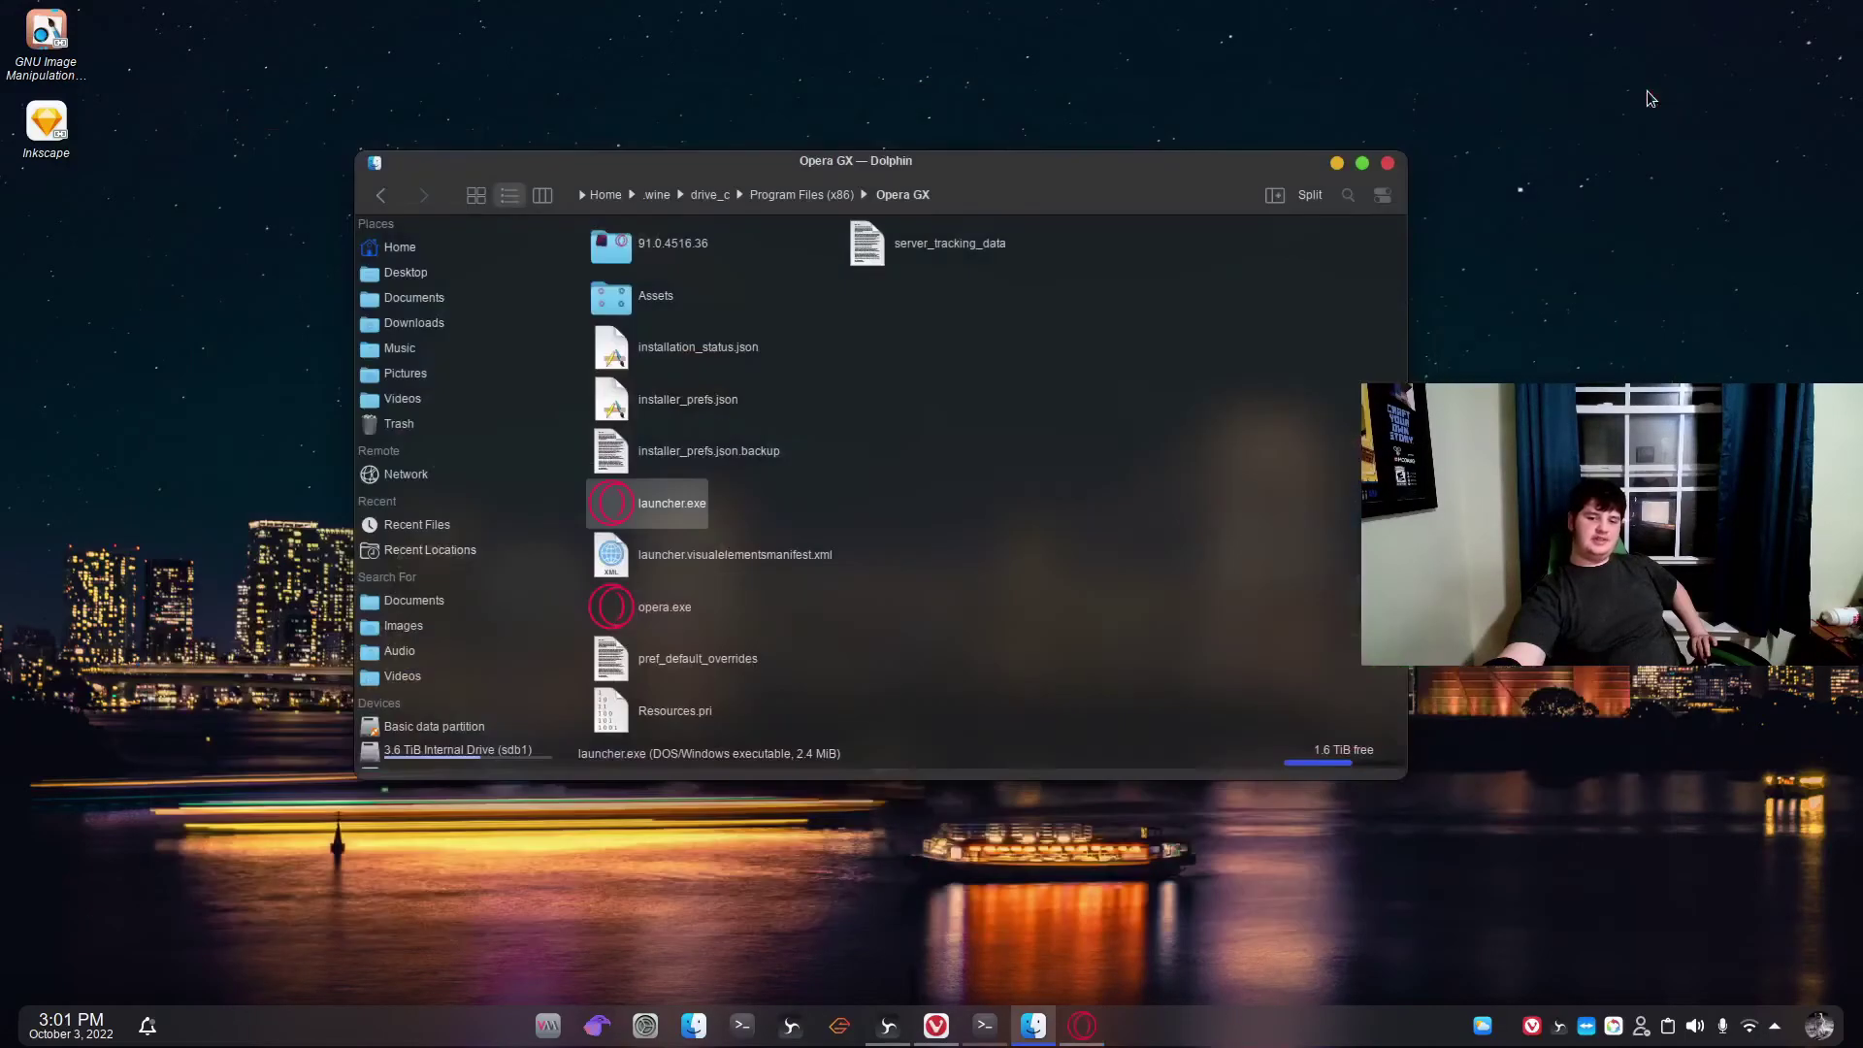
pyautogui.rightClick(684, 511)
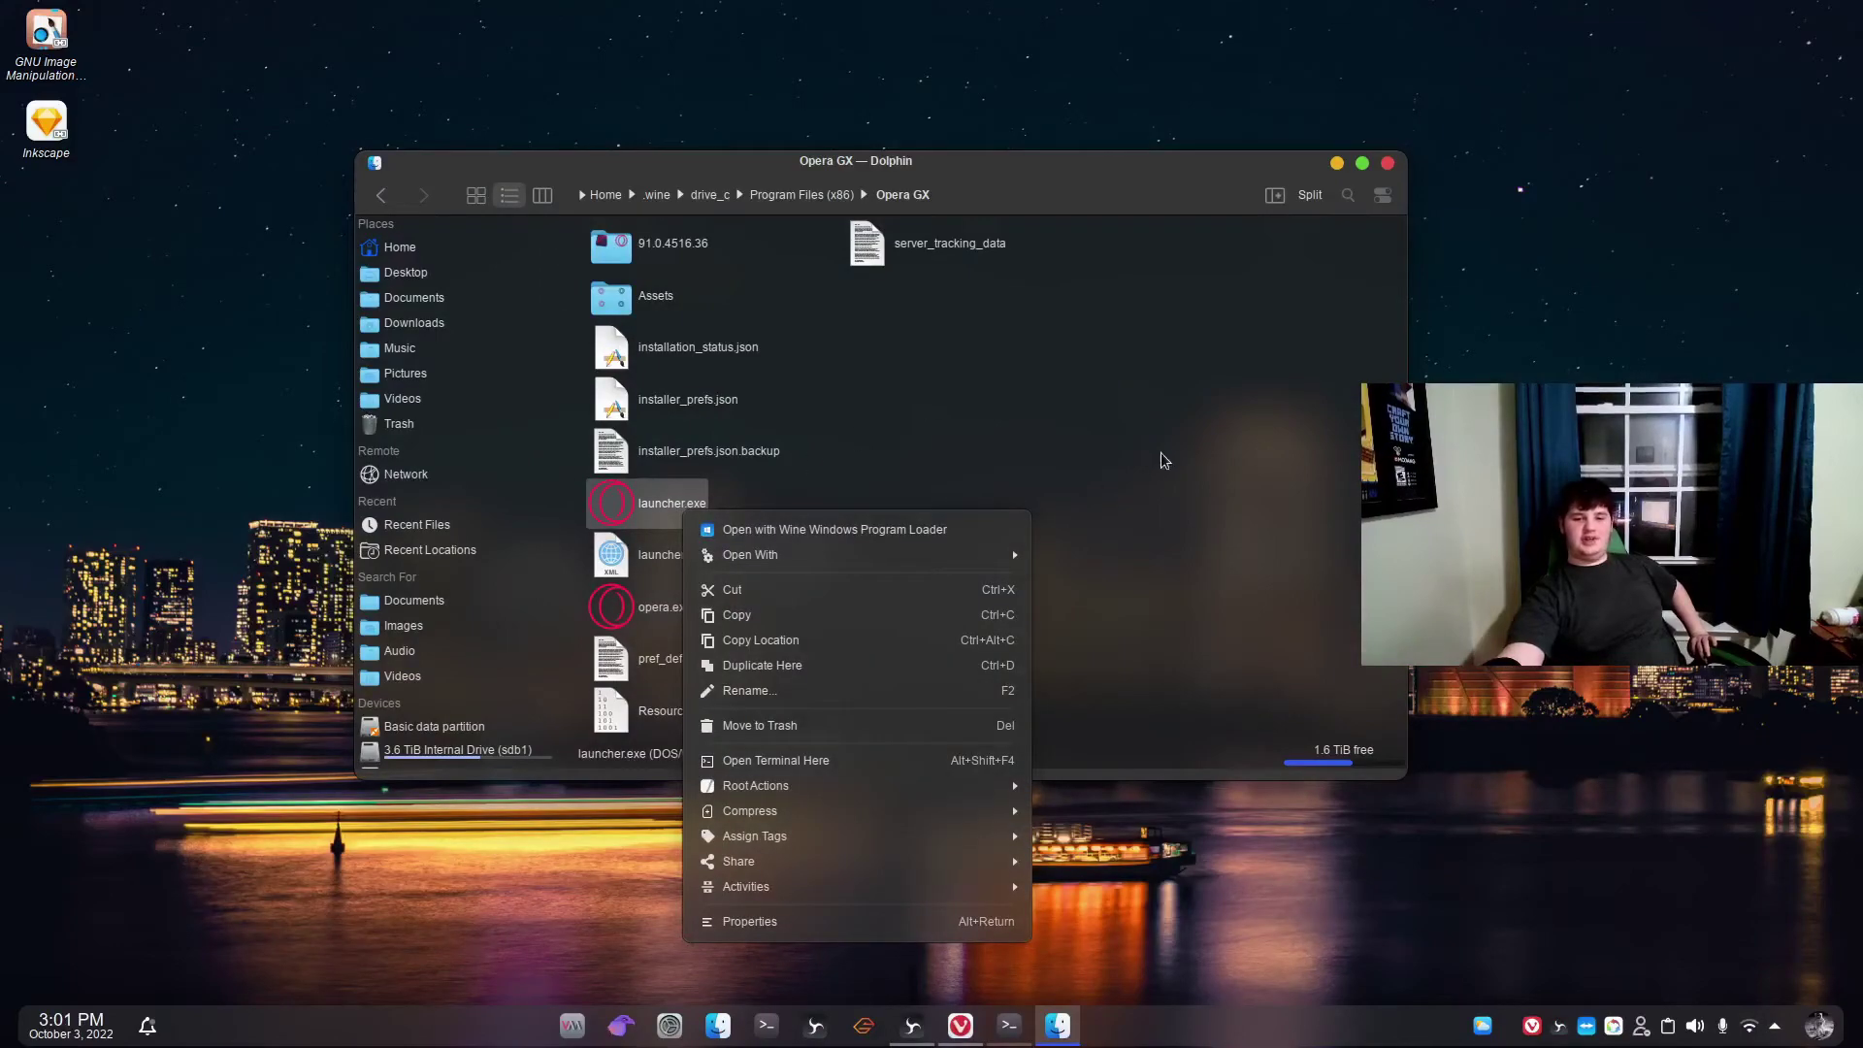
pyautogui.click(735, 499)
pyautogui.rightClick(688, 501)
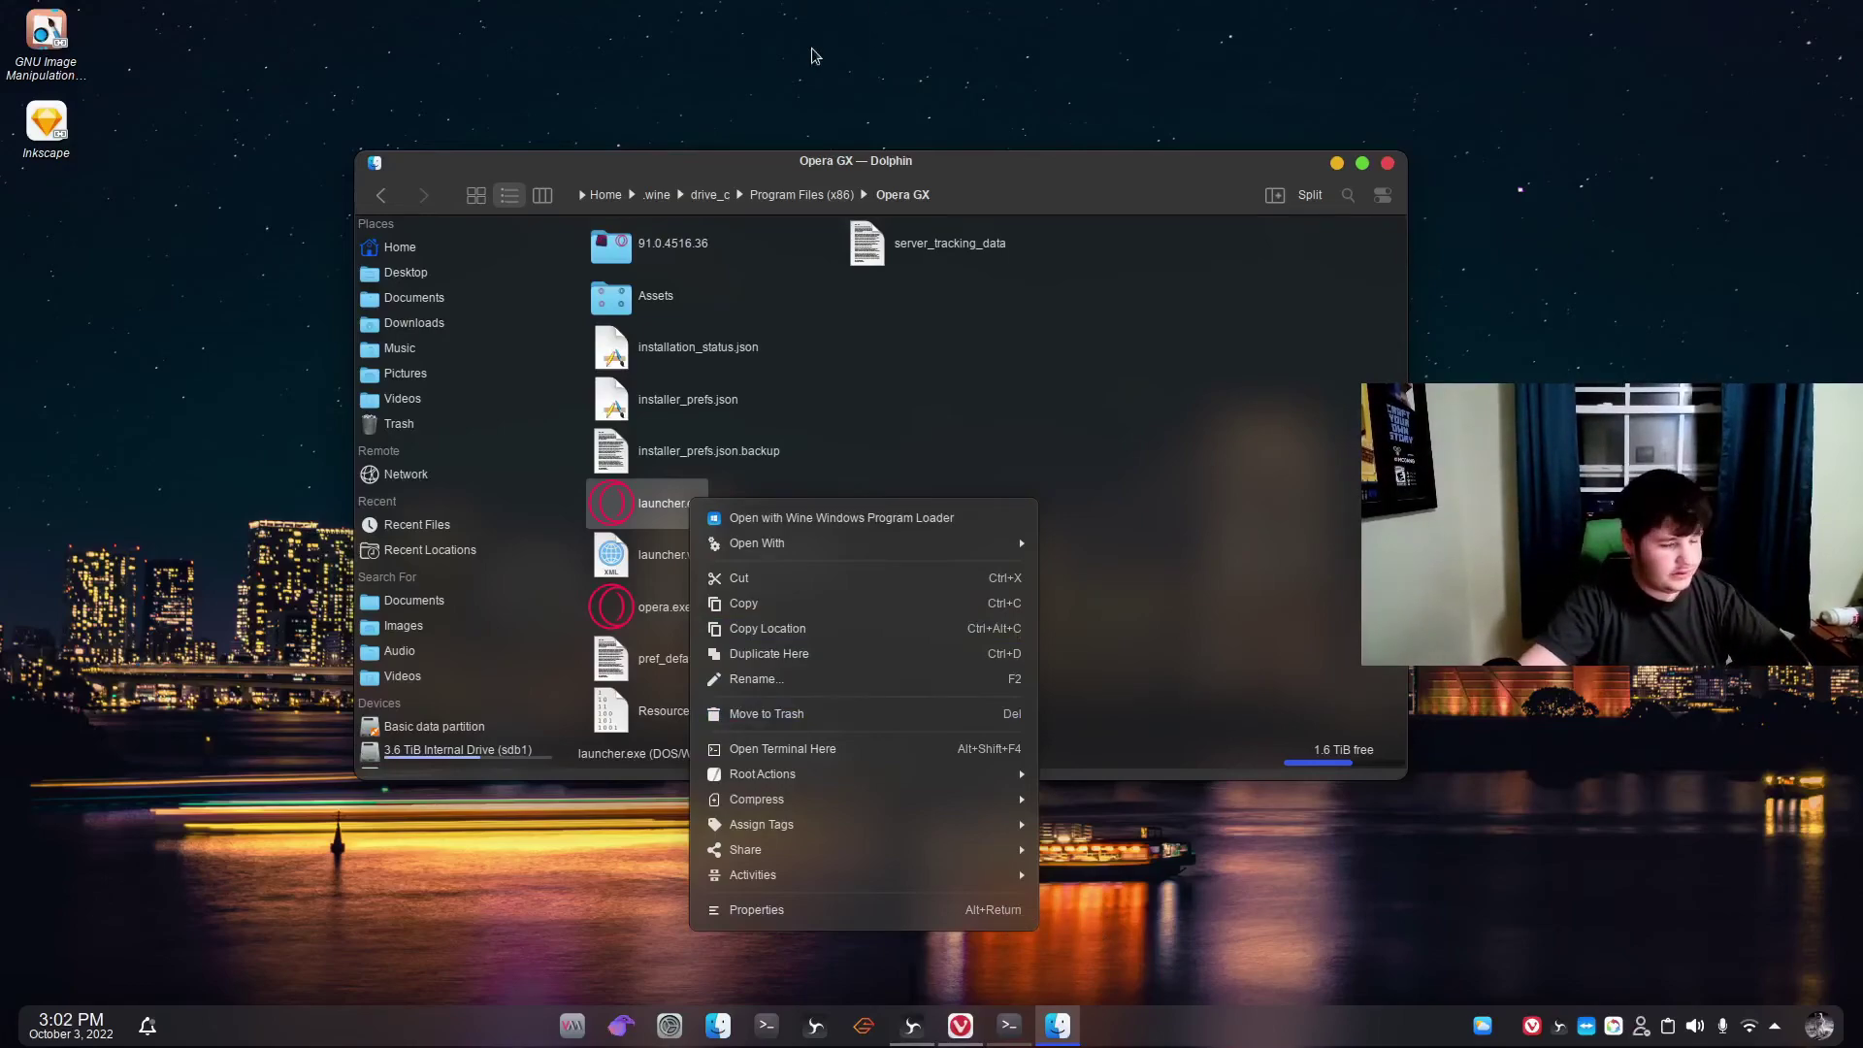
pyautogui.click(736, 912)
pyautogui.click(837, 287)
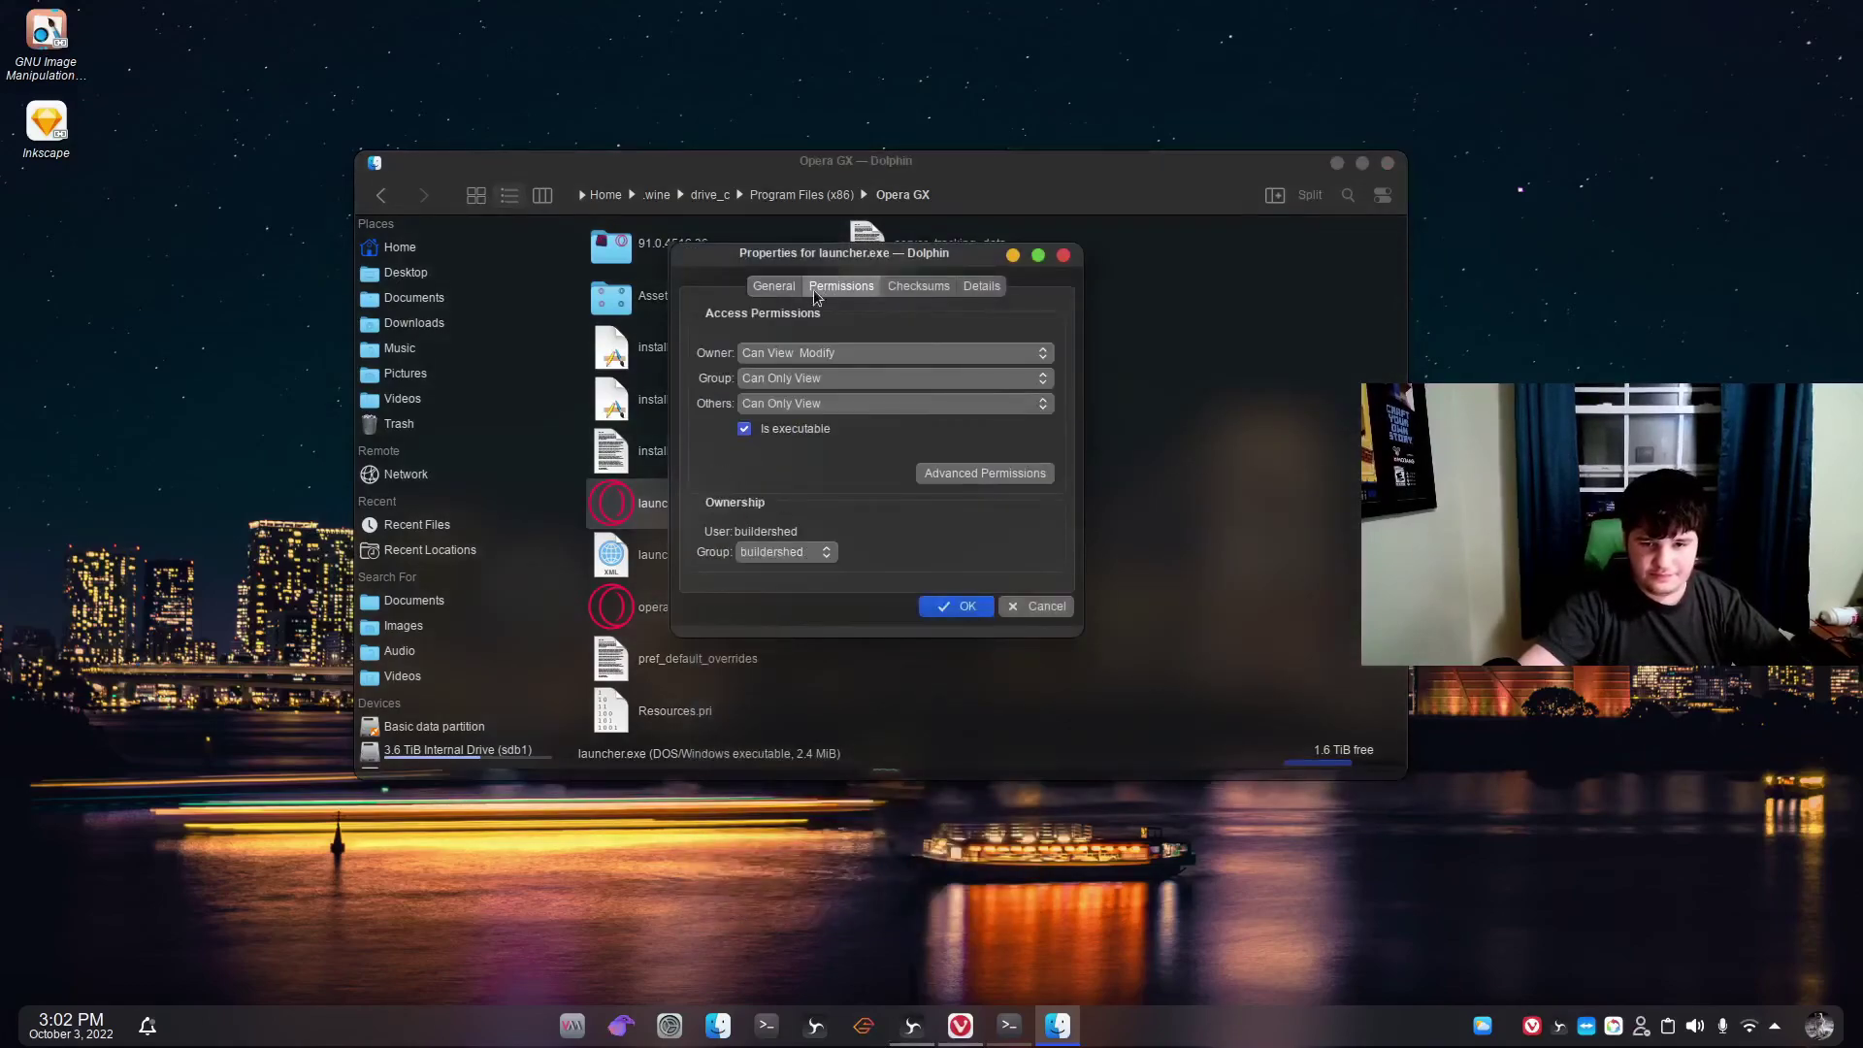
pyautogui.click(773, 286)
pyautogui.click(924, 286)
pyautogui.click(978, 288)
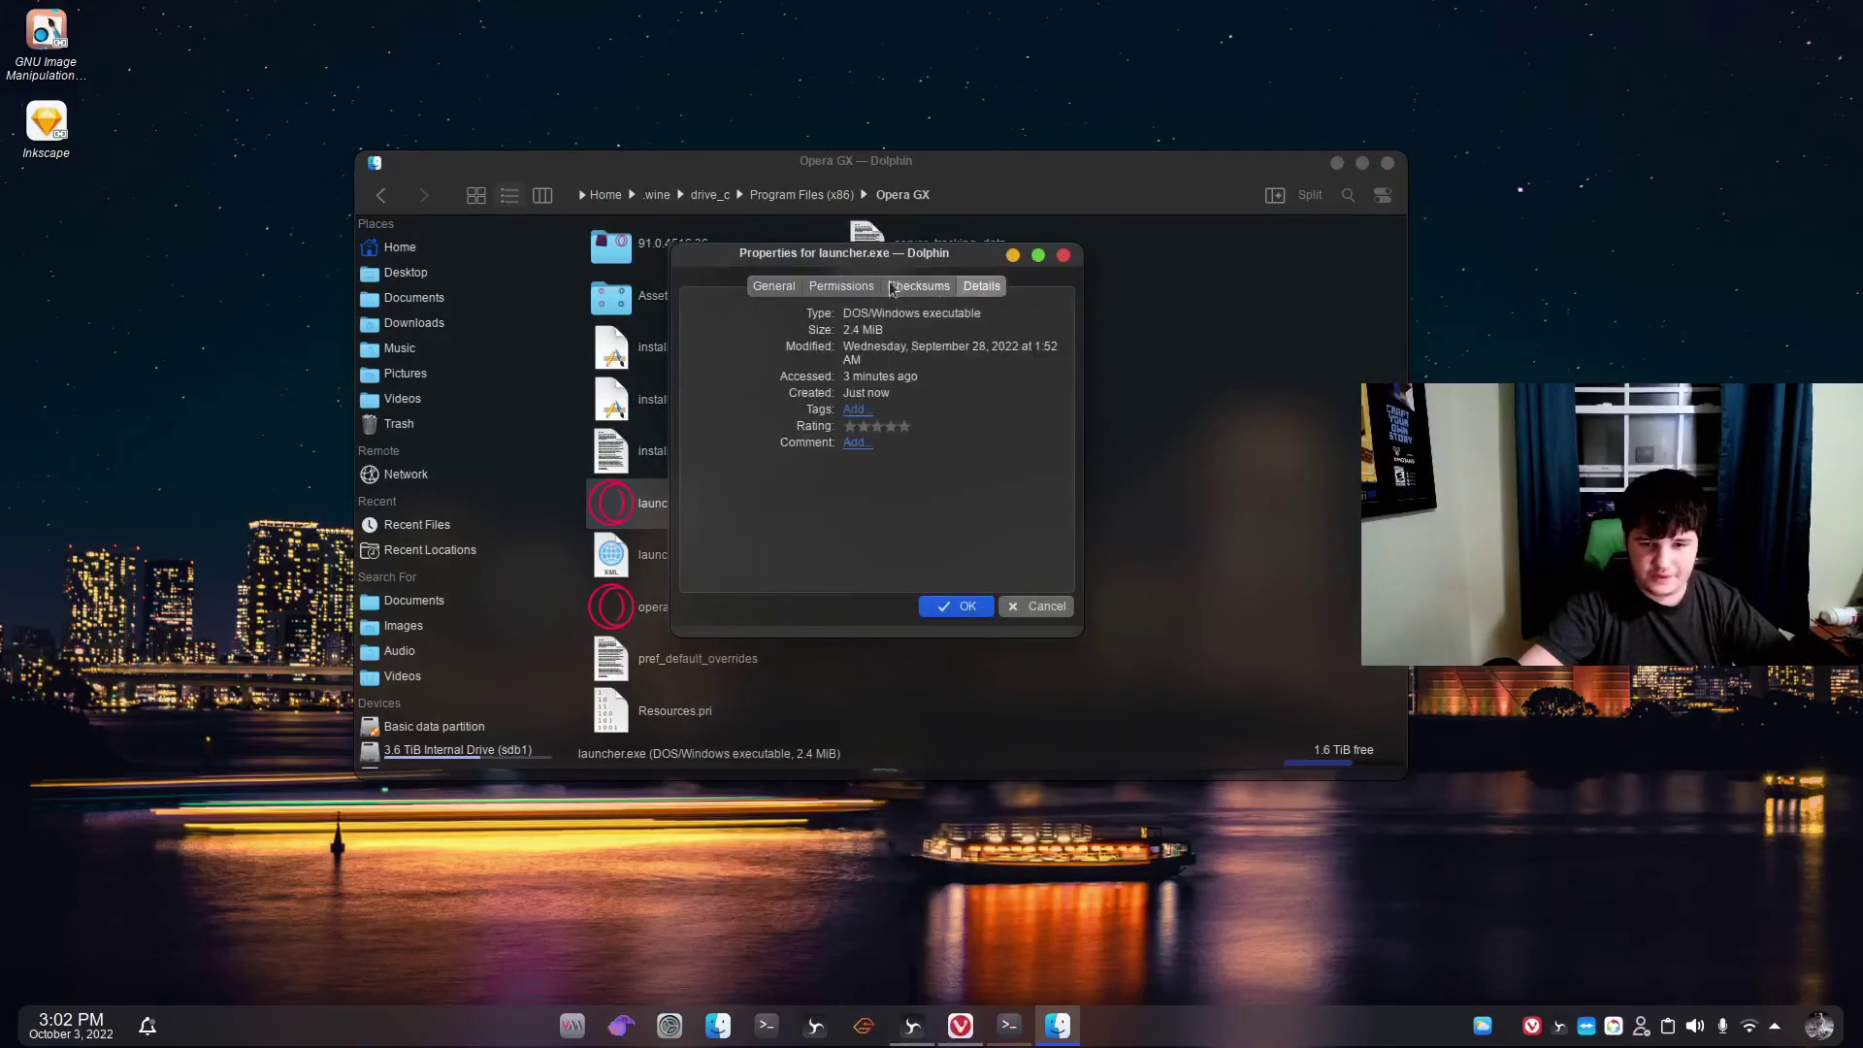
pyautogui.click(840, 289)
pyautogui.click(894, 286)
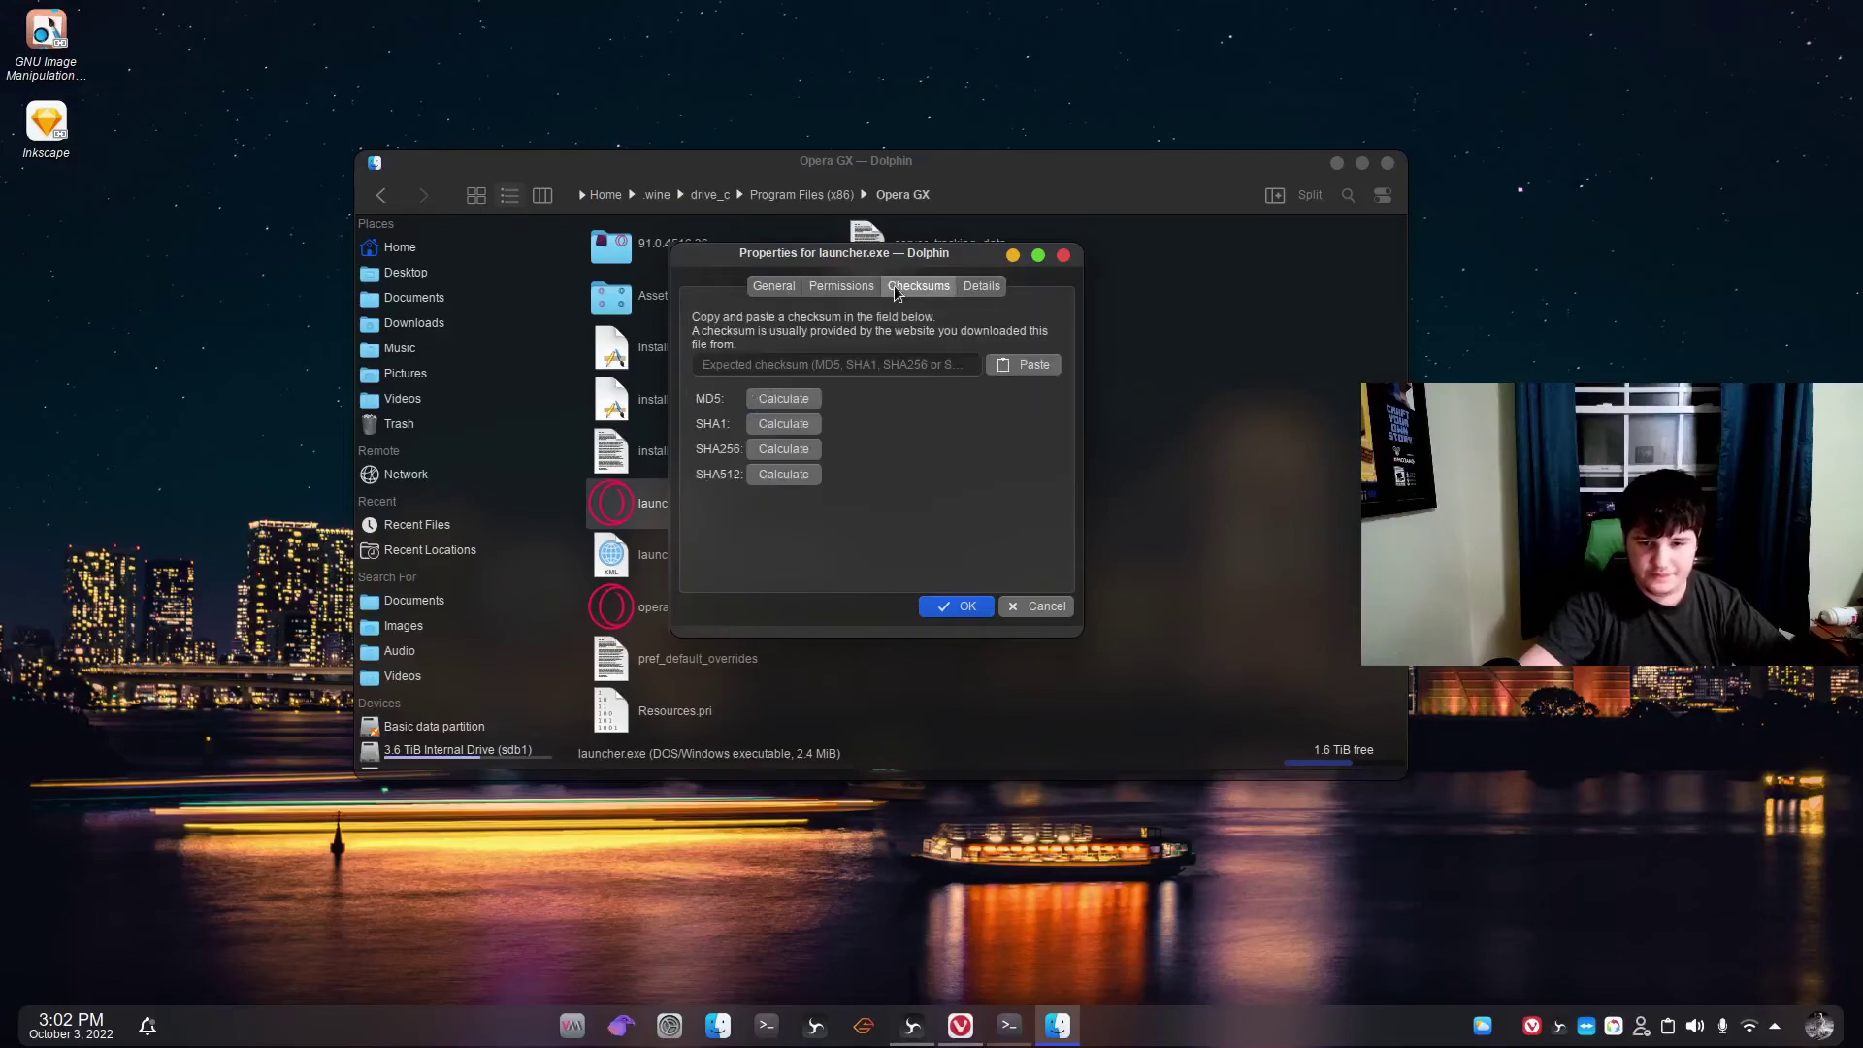
pyautogui.click(839, 287)
pyautogui.click(788, 288)
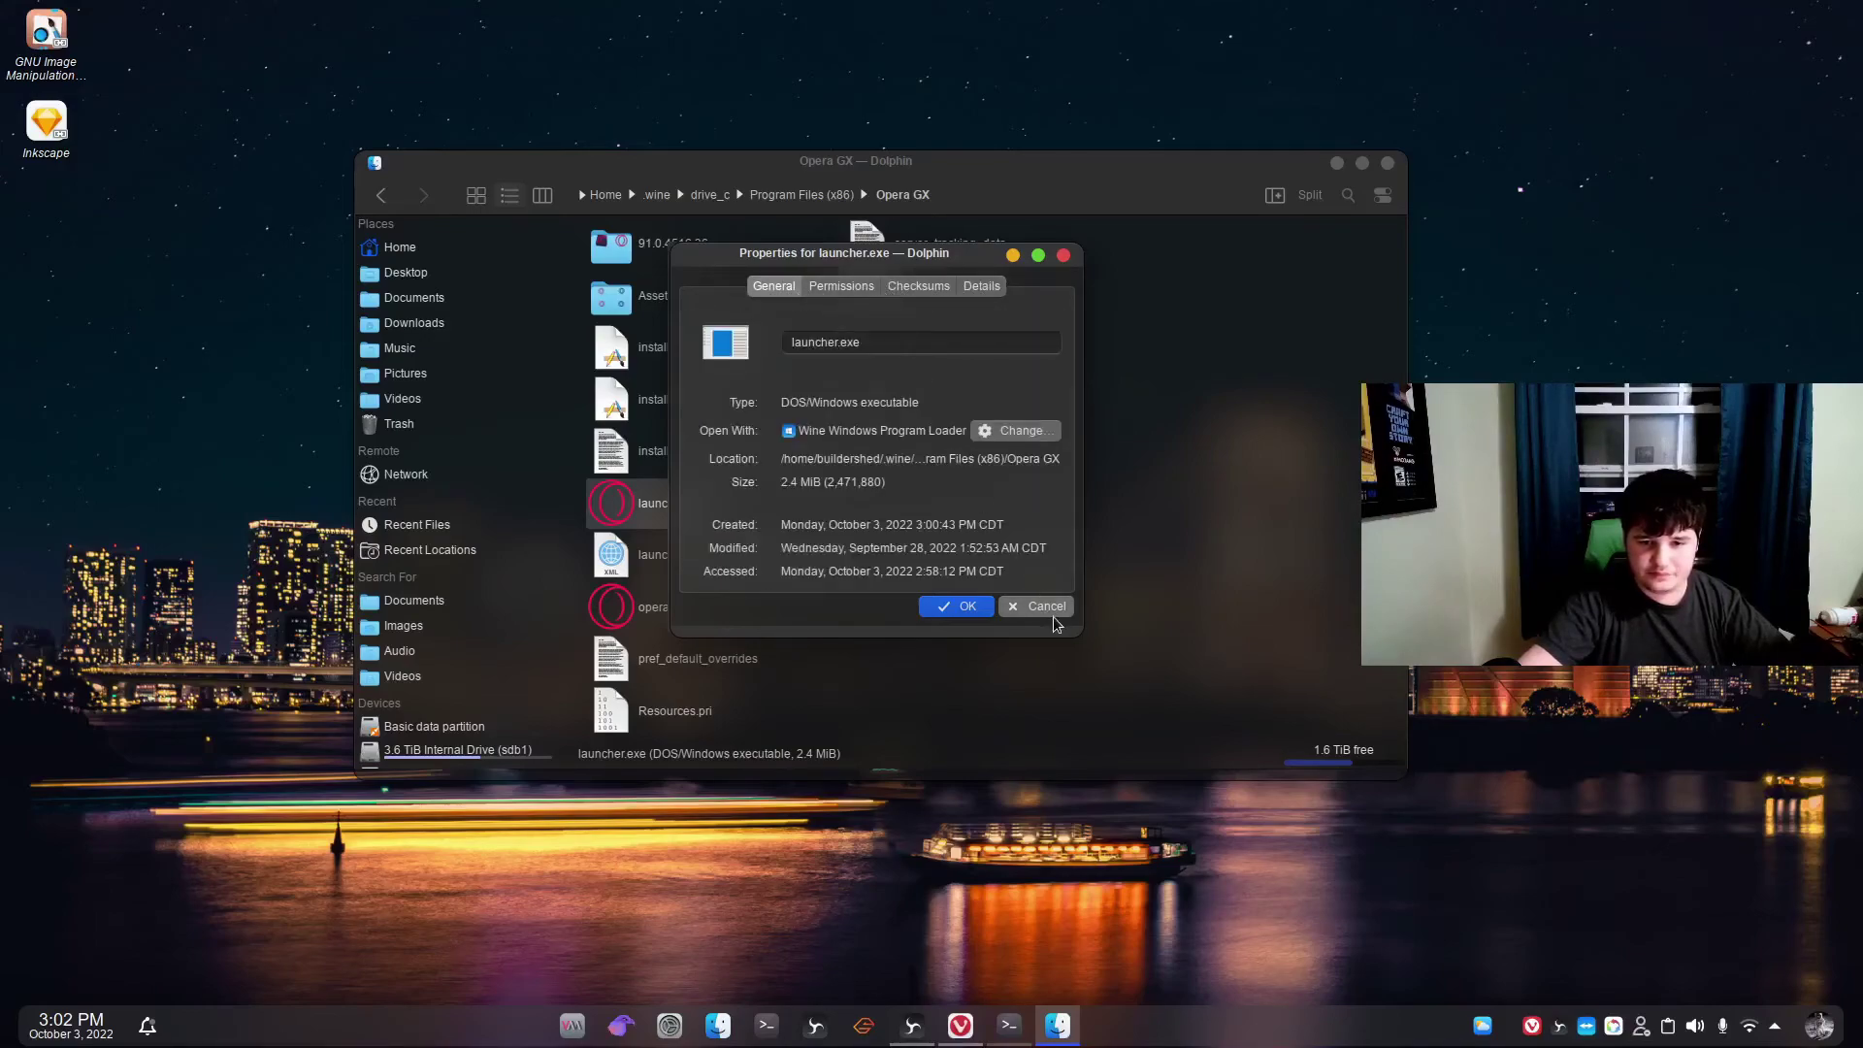
pyautogui.click(1015, 432)
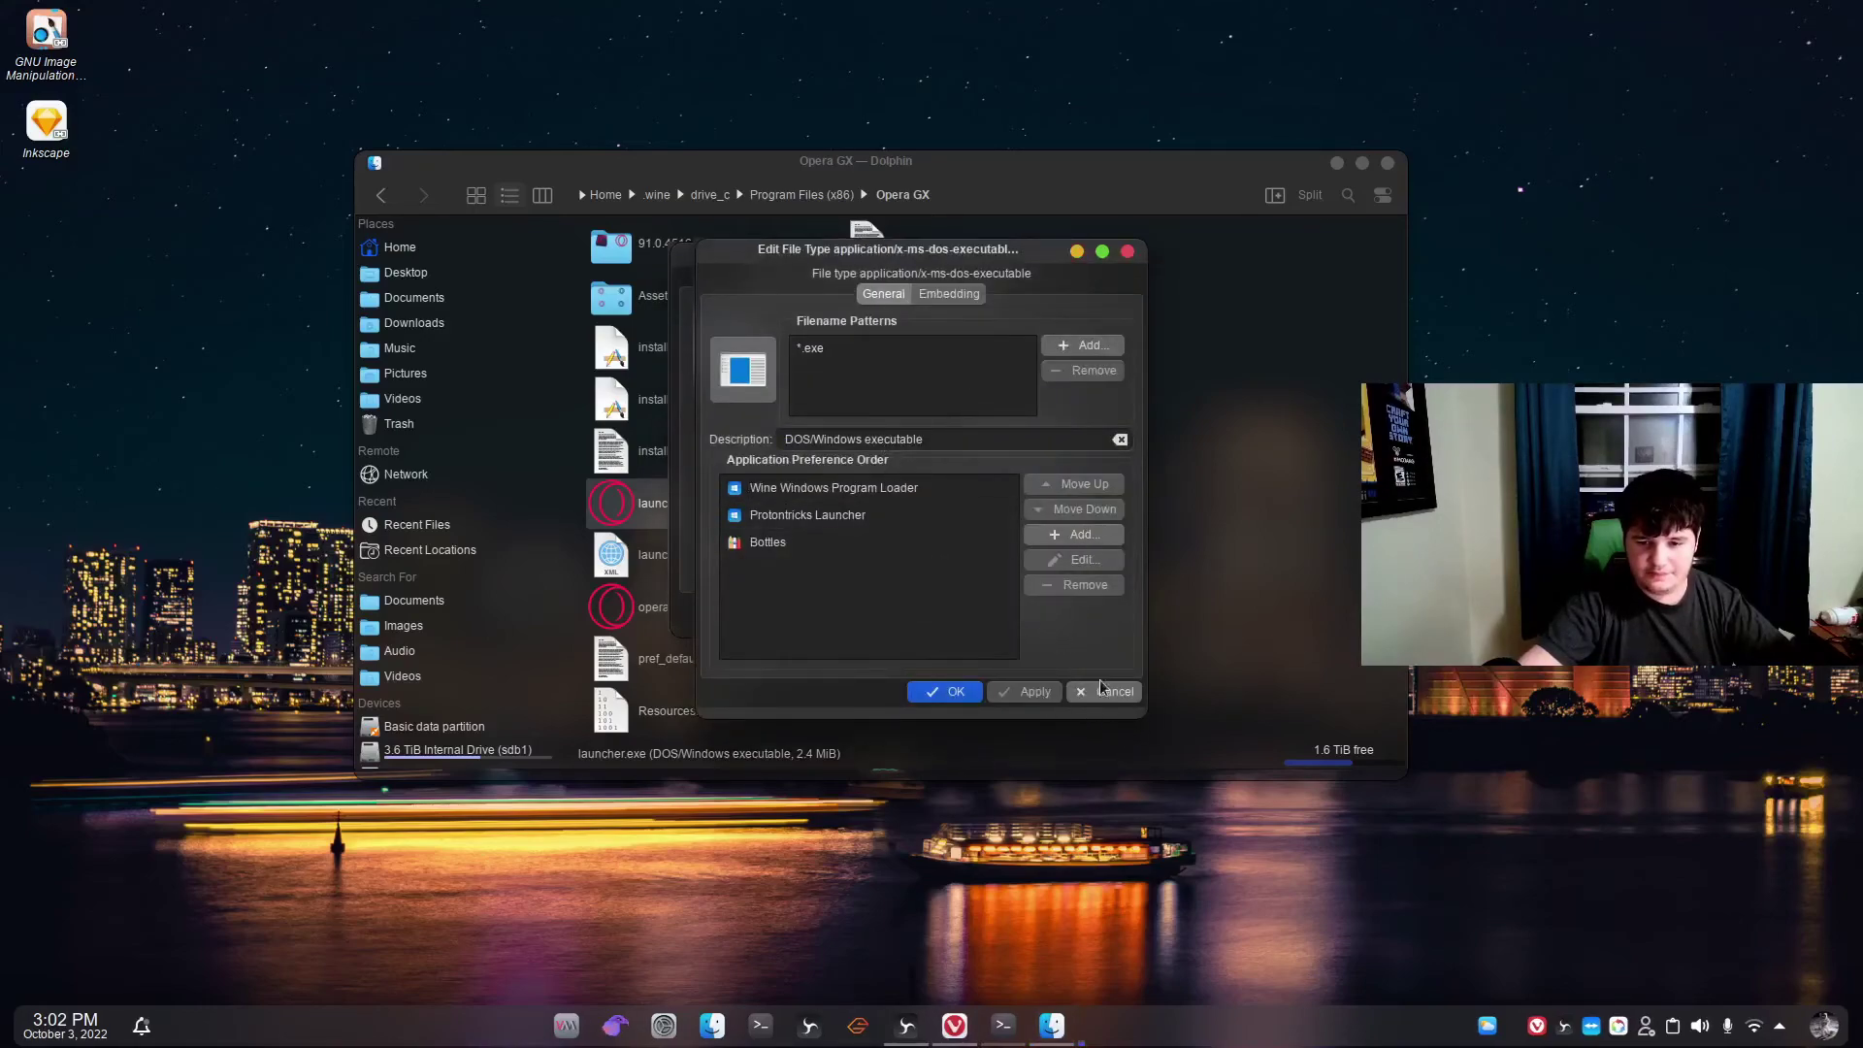
pyautogui.click(1114, 692)
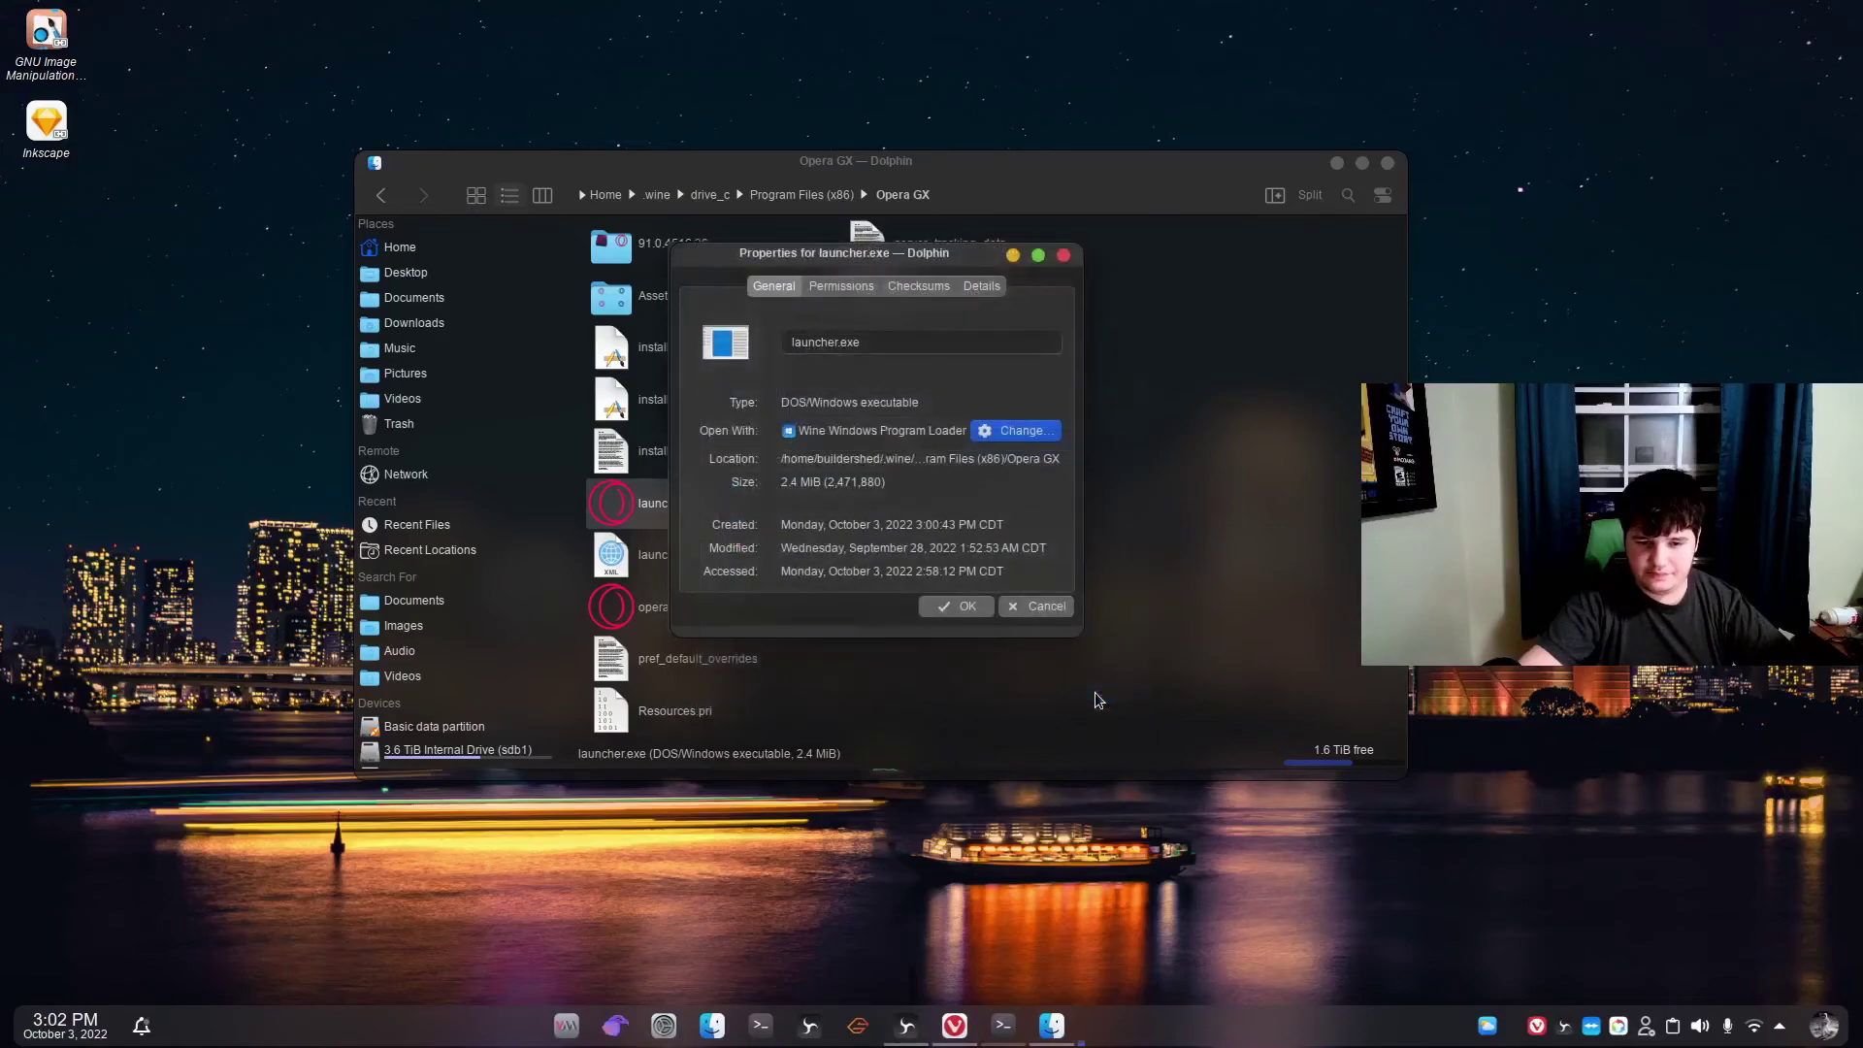
pyautogui.click(1044, 608)
pyautogui.rightClick(679, 503)
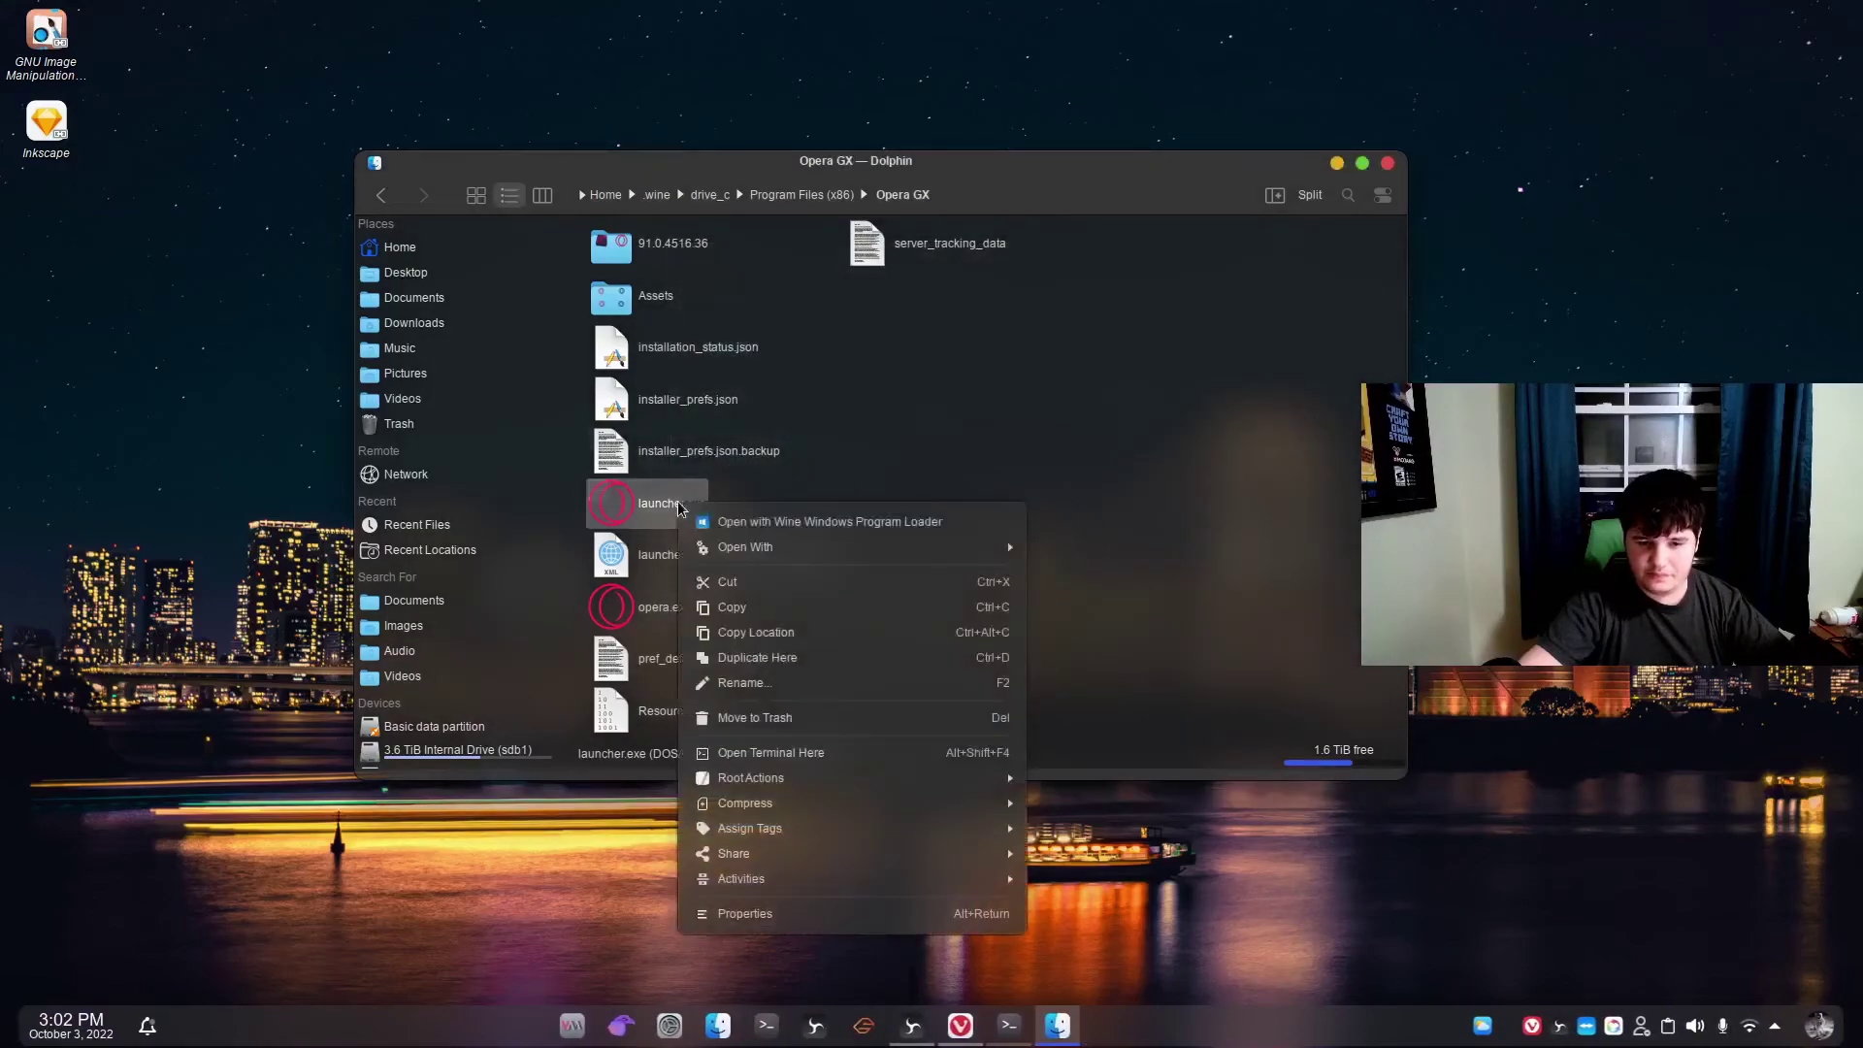
# Check launcher.exe's Open With options, then dismiss its context menu.
pyautogui.moveTo(796, 546)
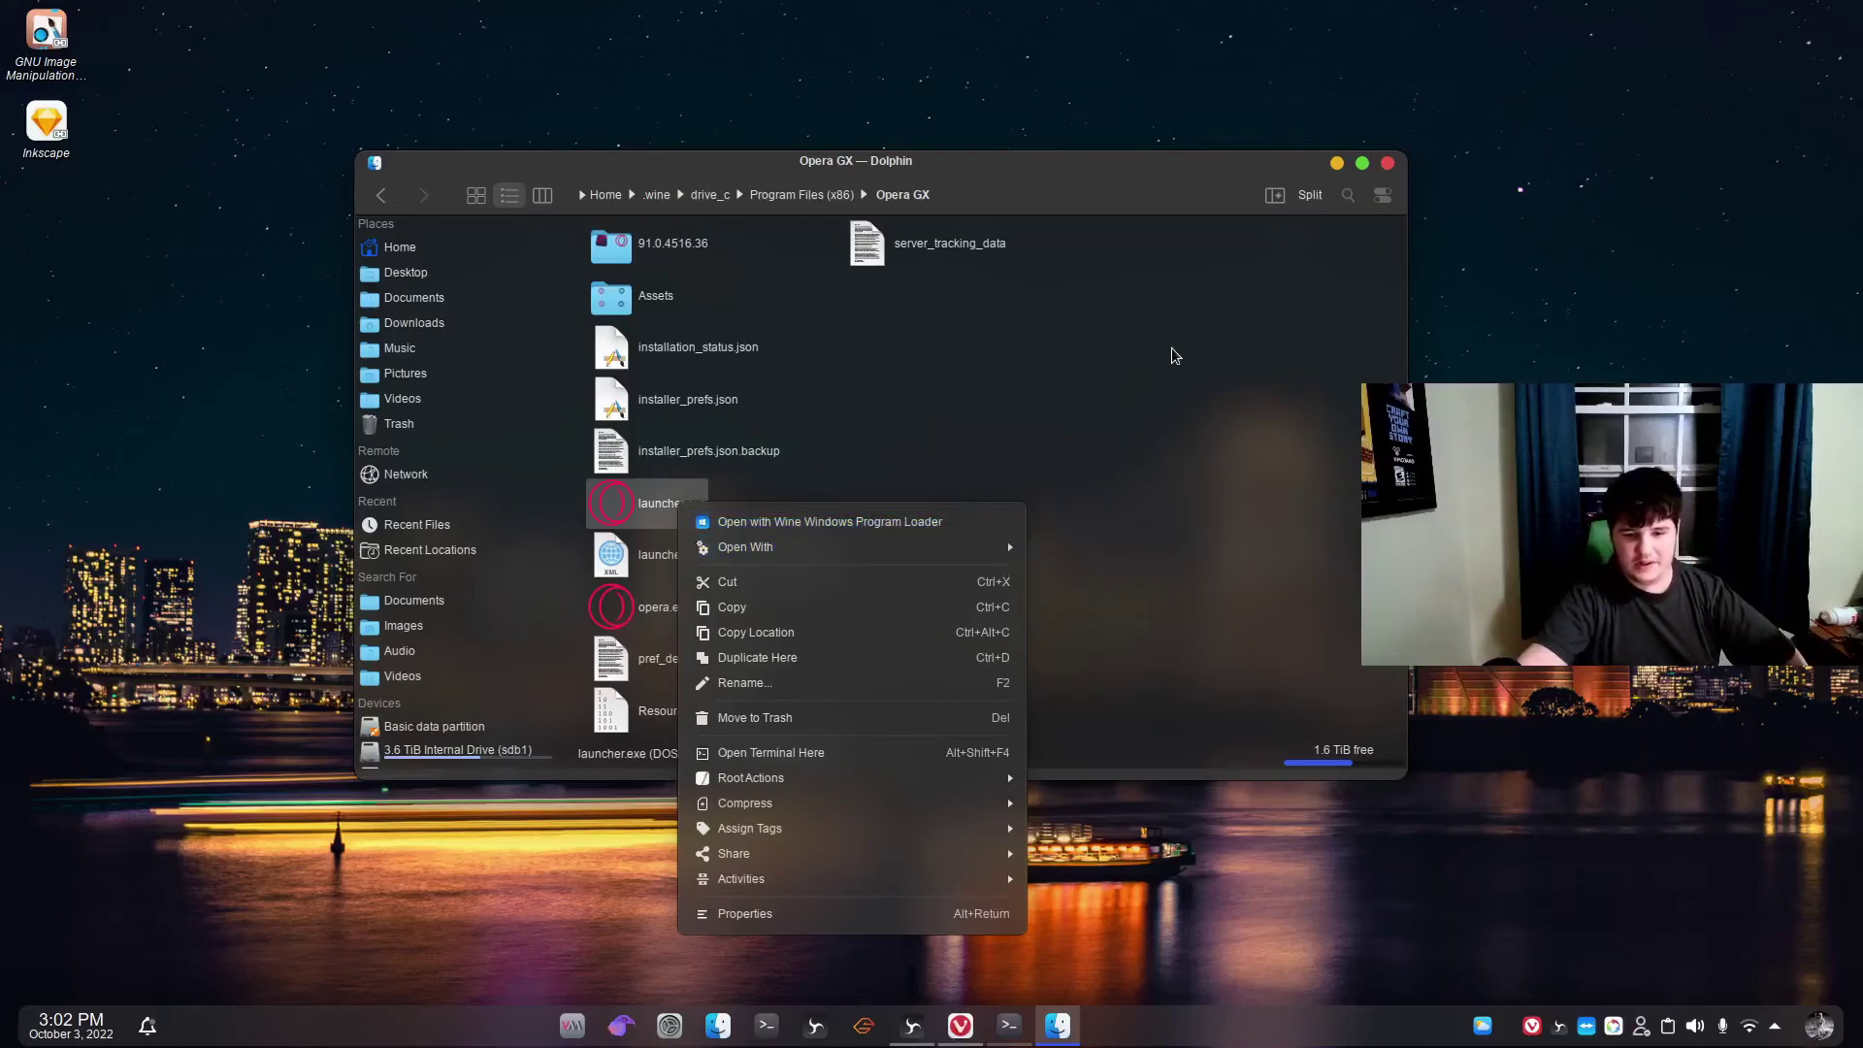
pyautogui.click(825, 472)
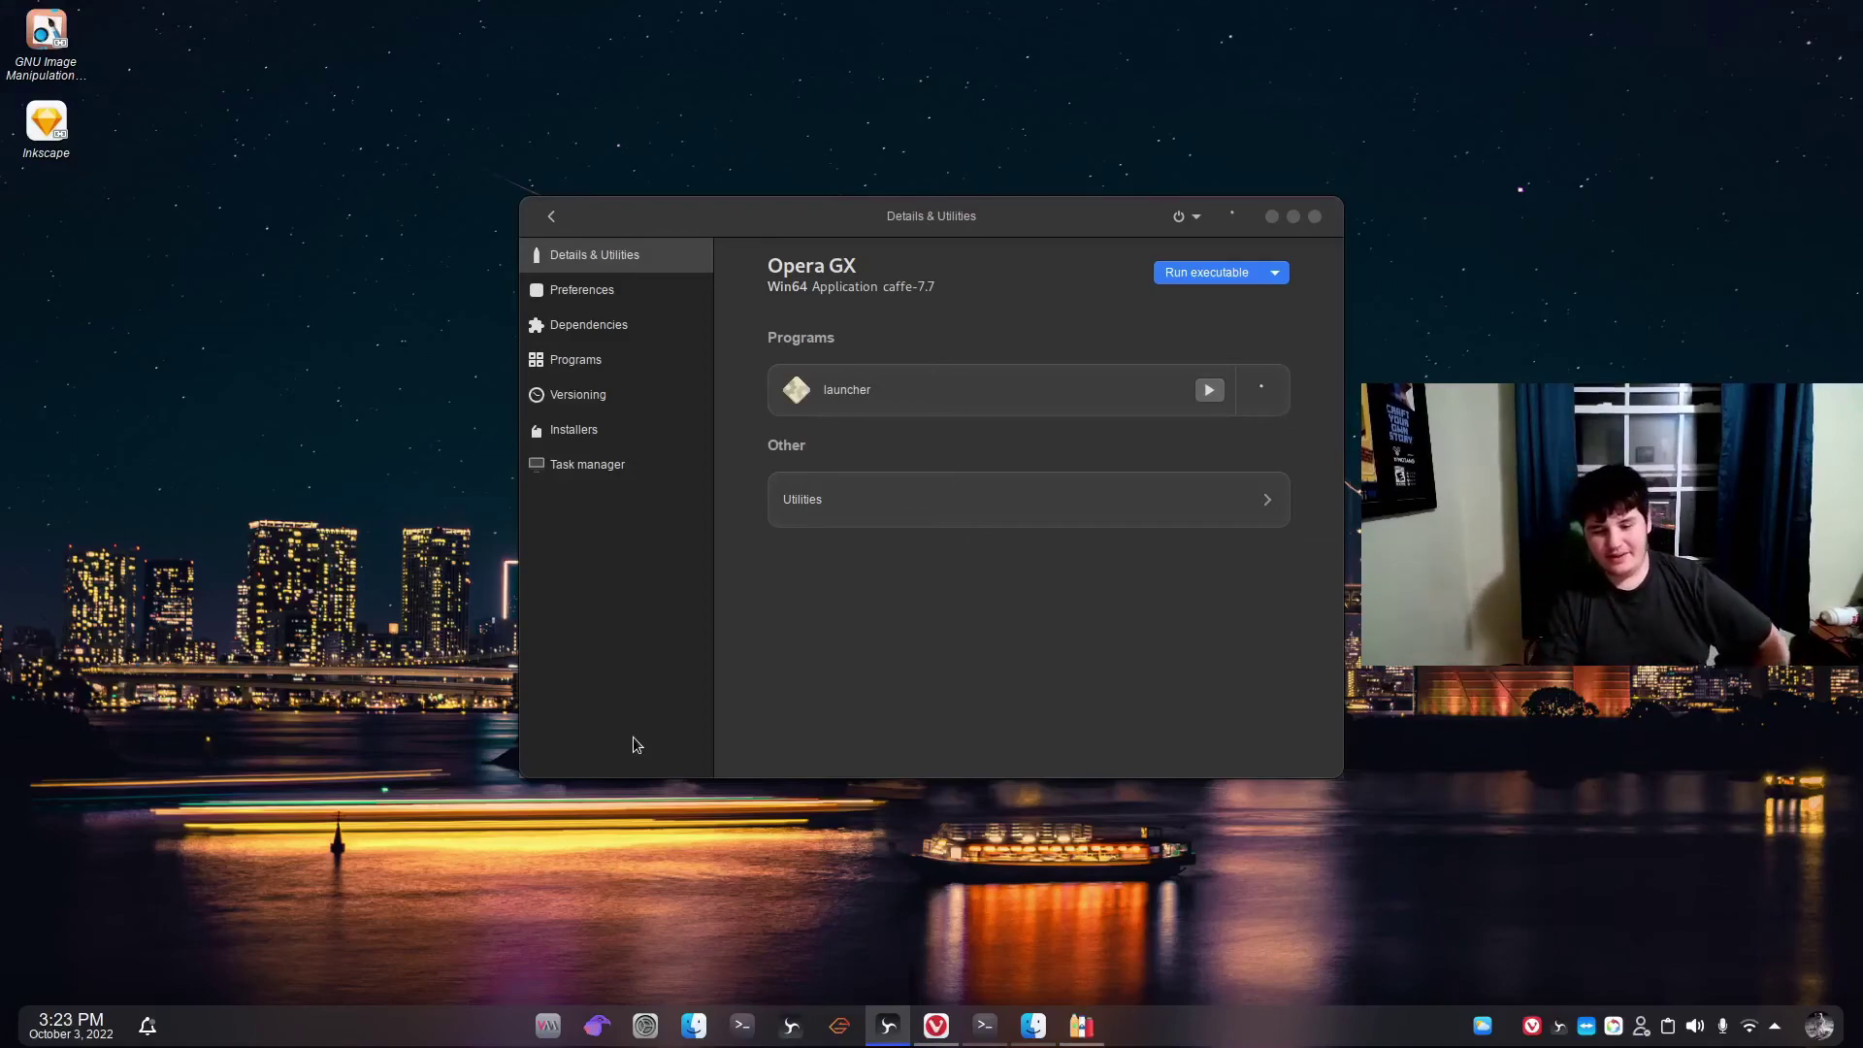
# Kill all processes in the Opera GX bottle, confirm with OK, then minimise Bottles.
pyautogui.click(1202, 214)
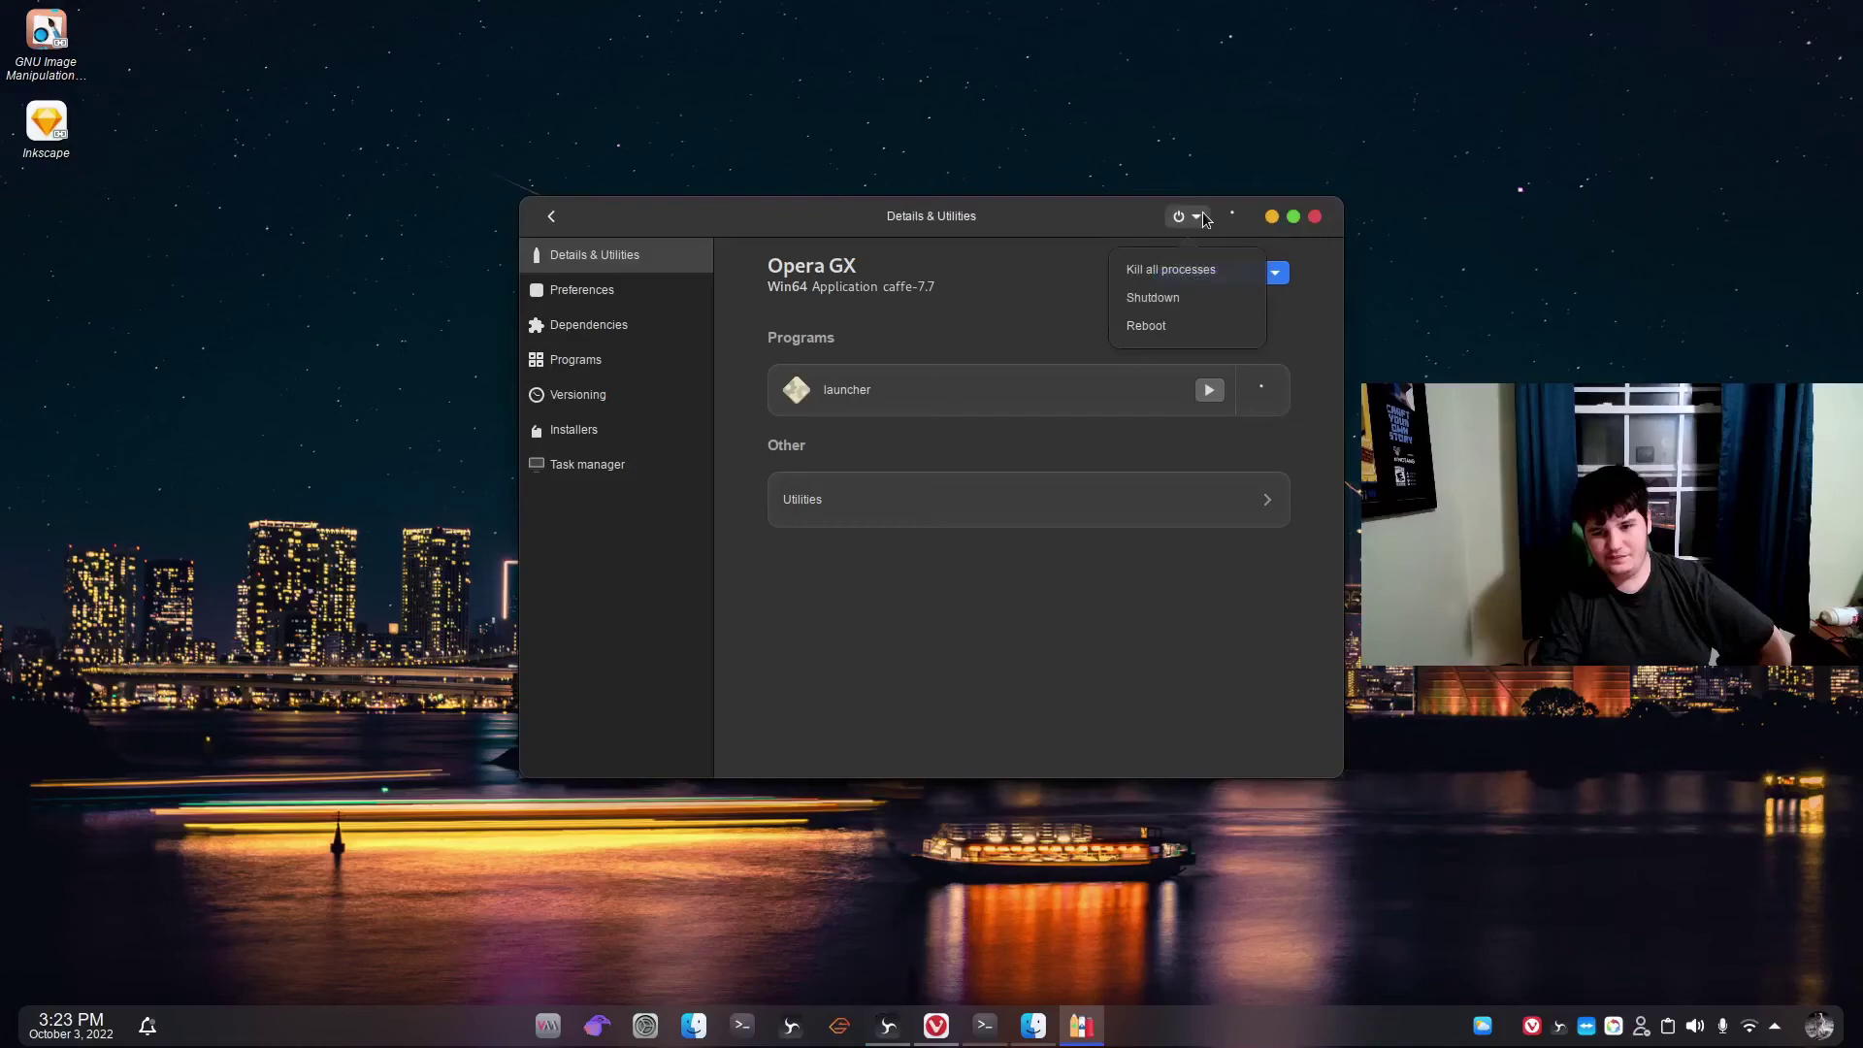
pyautogui.click(1169, 272)
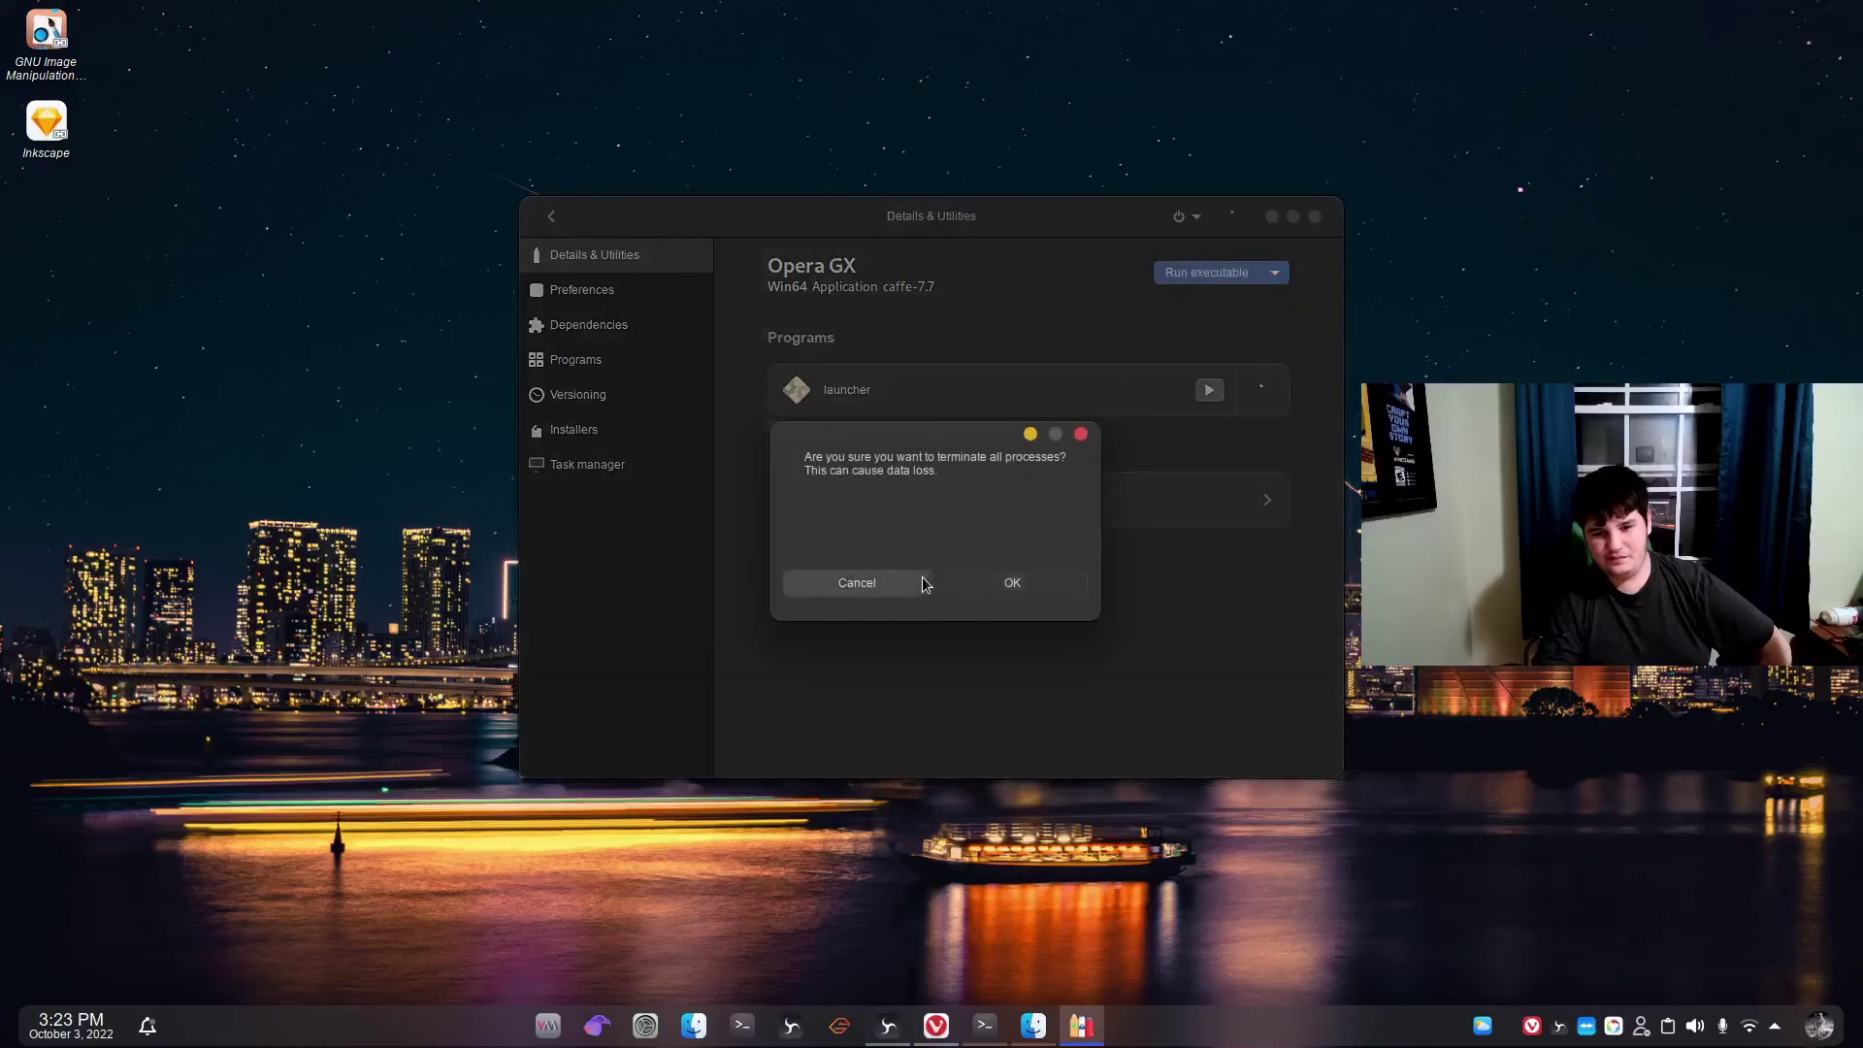
pyautogui.click(974, 578)
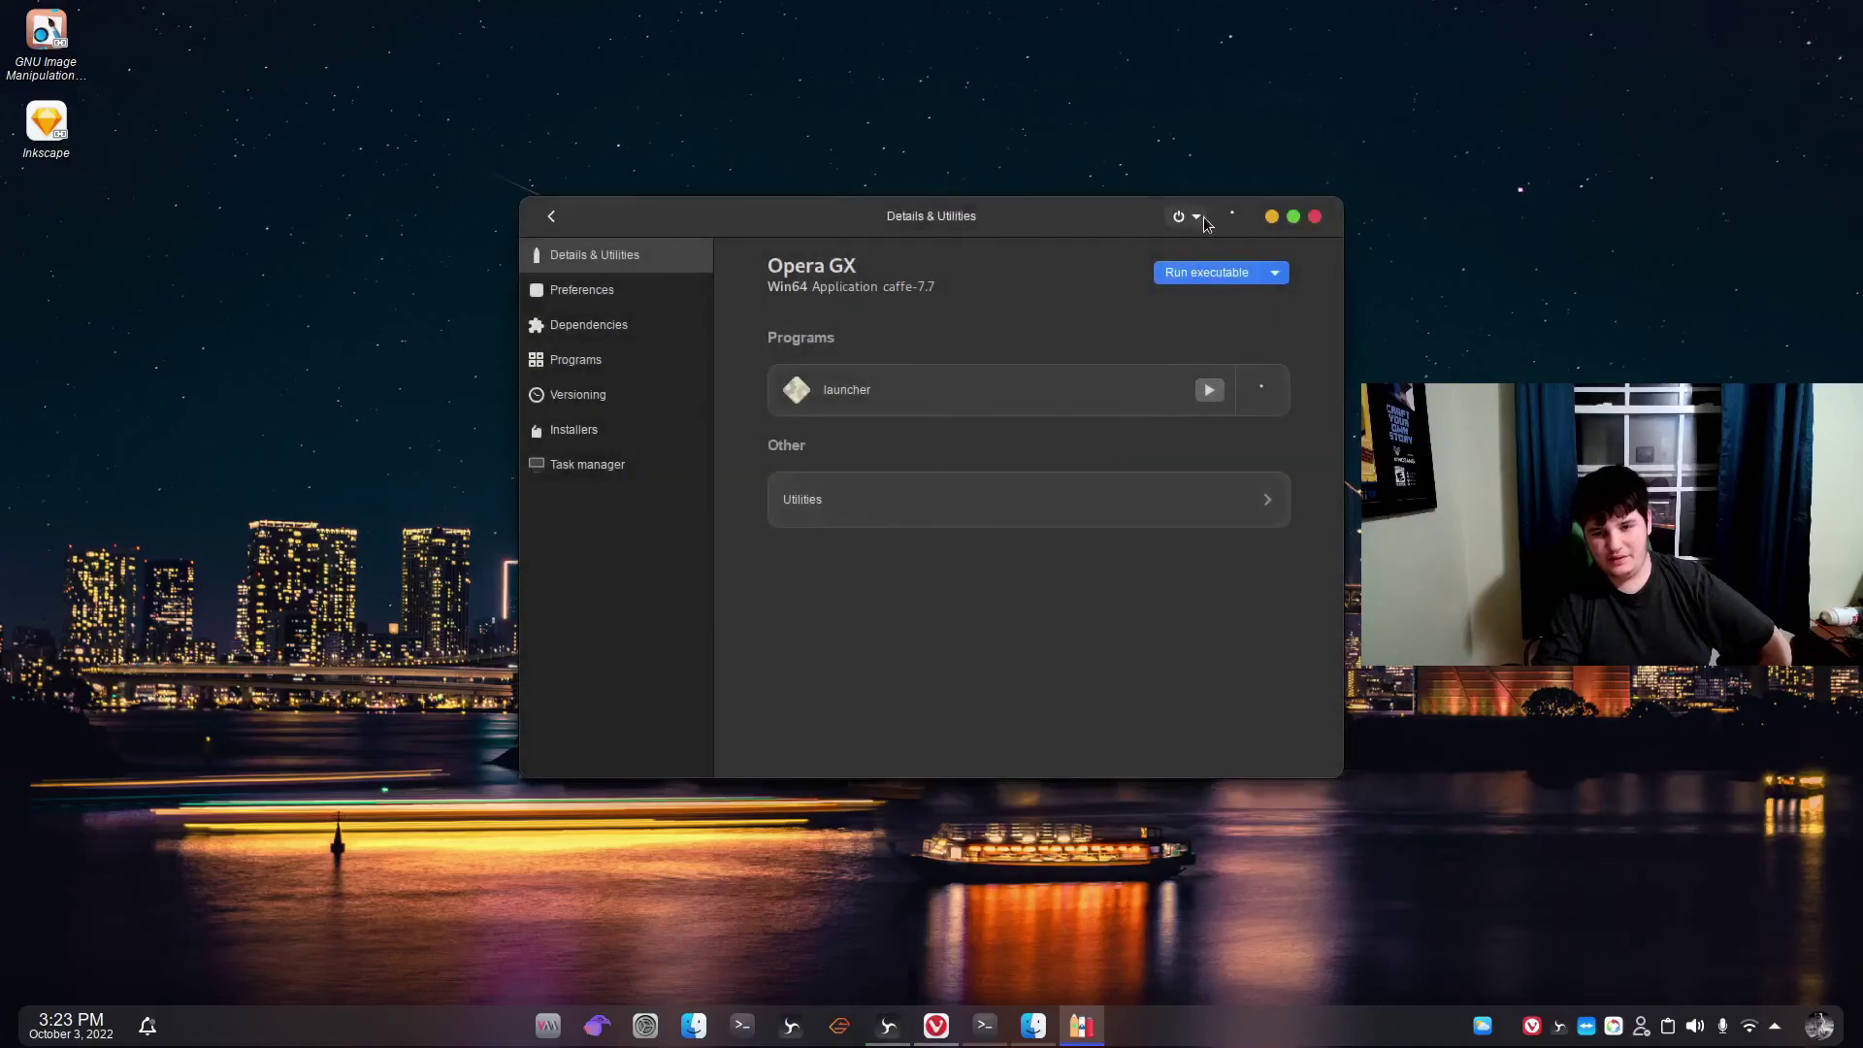
pyautogui.click(1201, 221)
pyautogui.click(1174, 301)
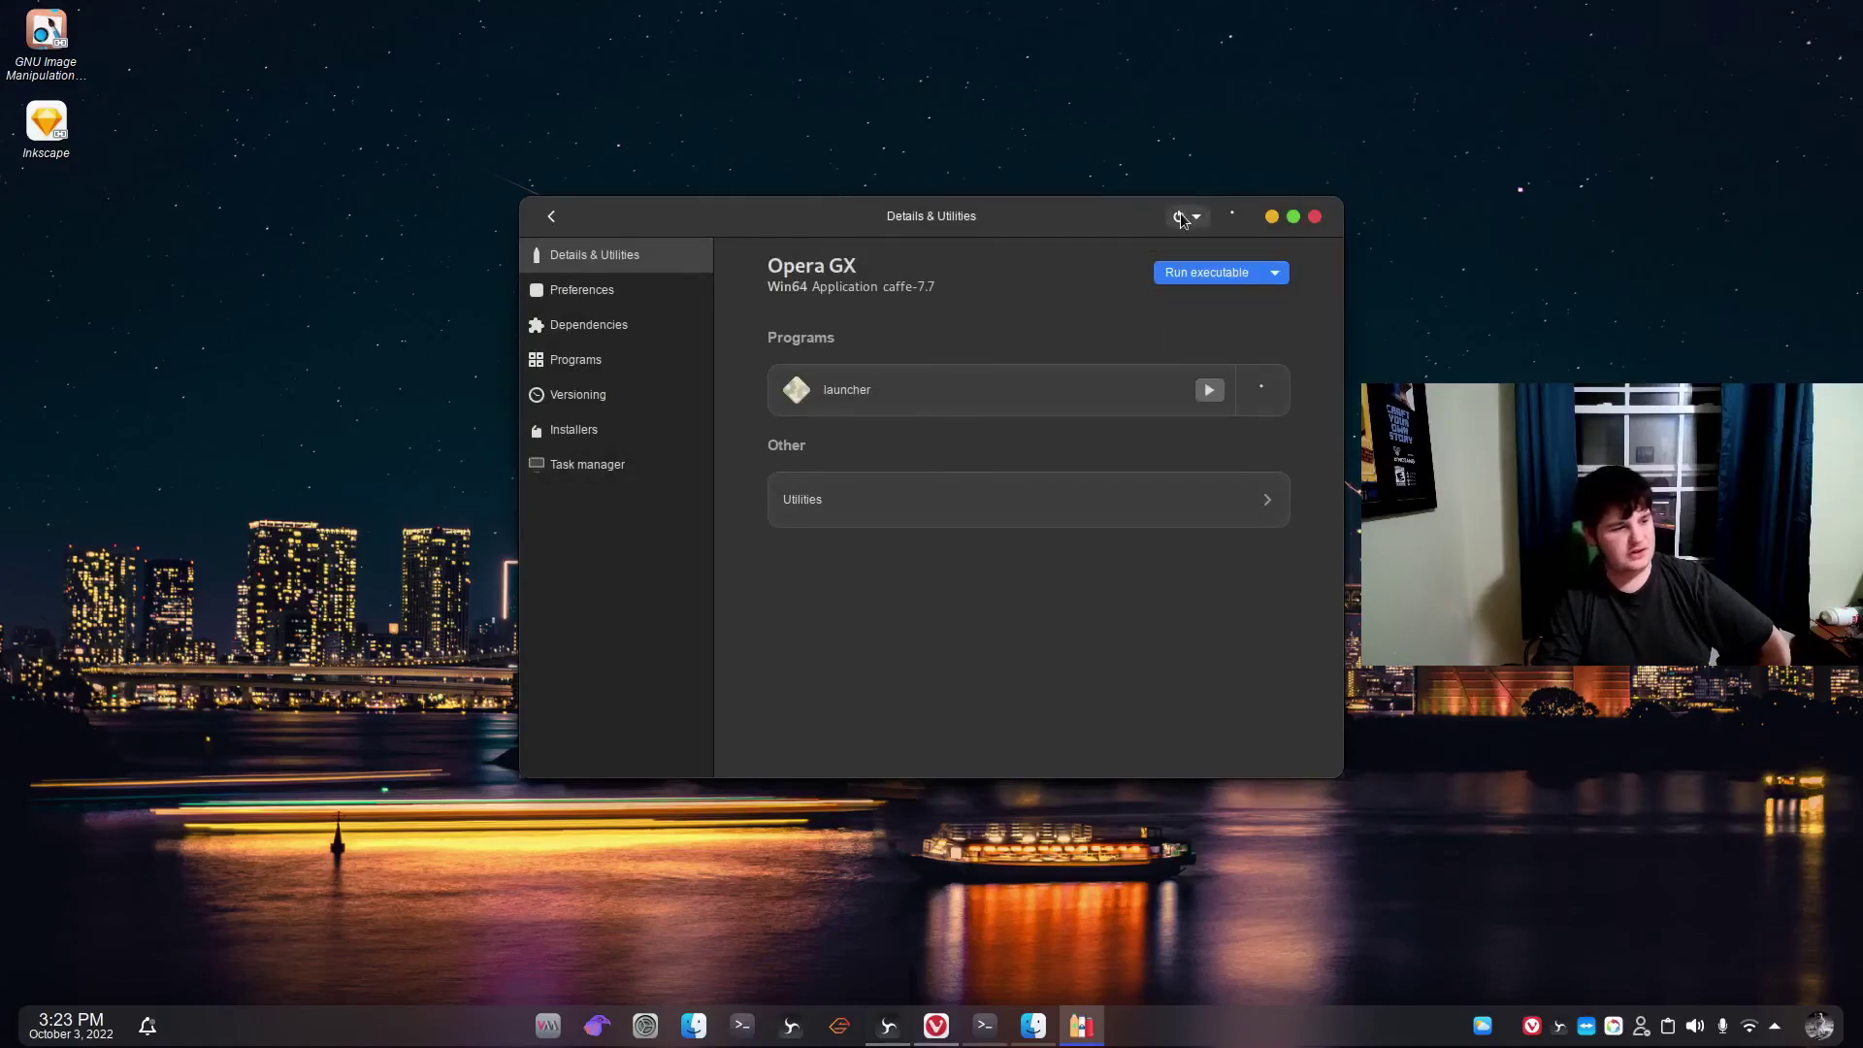
pyautogui.click(1272, 217)
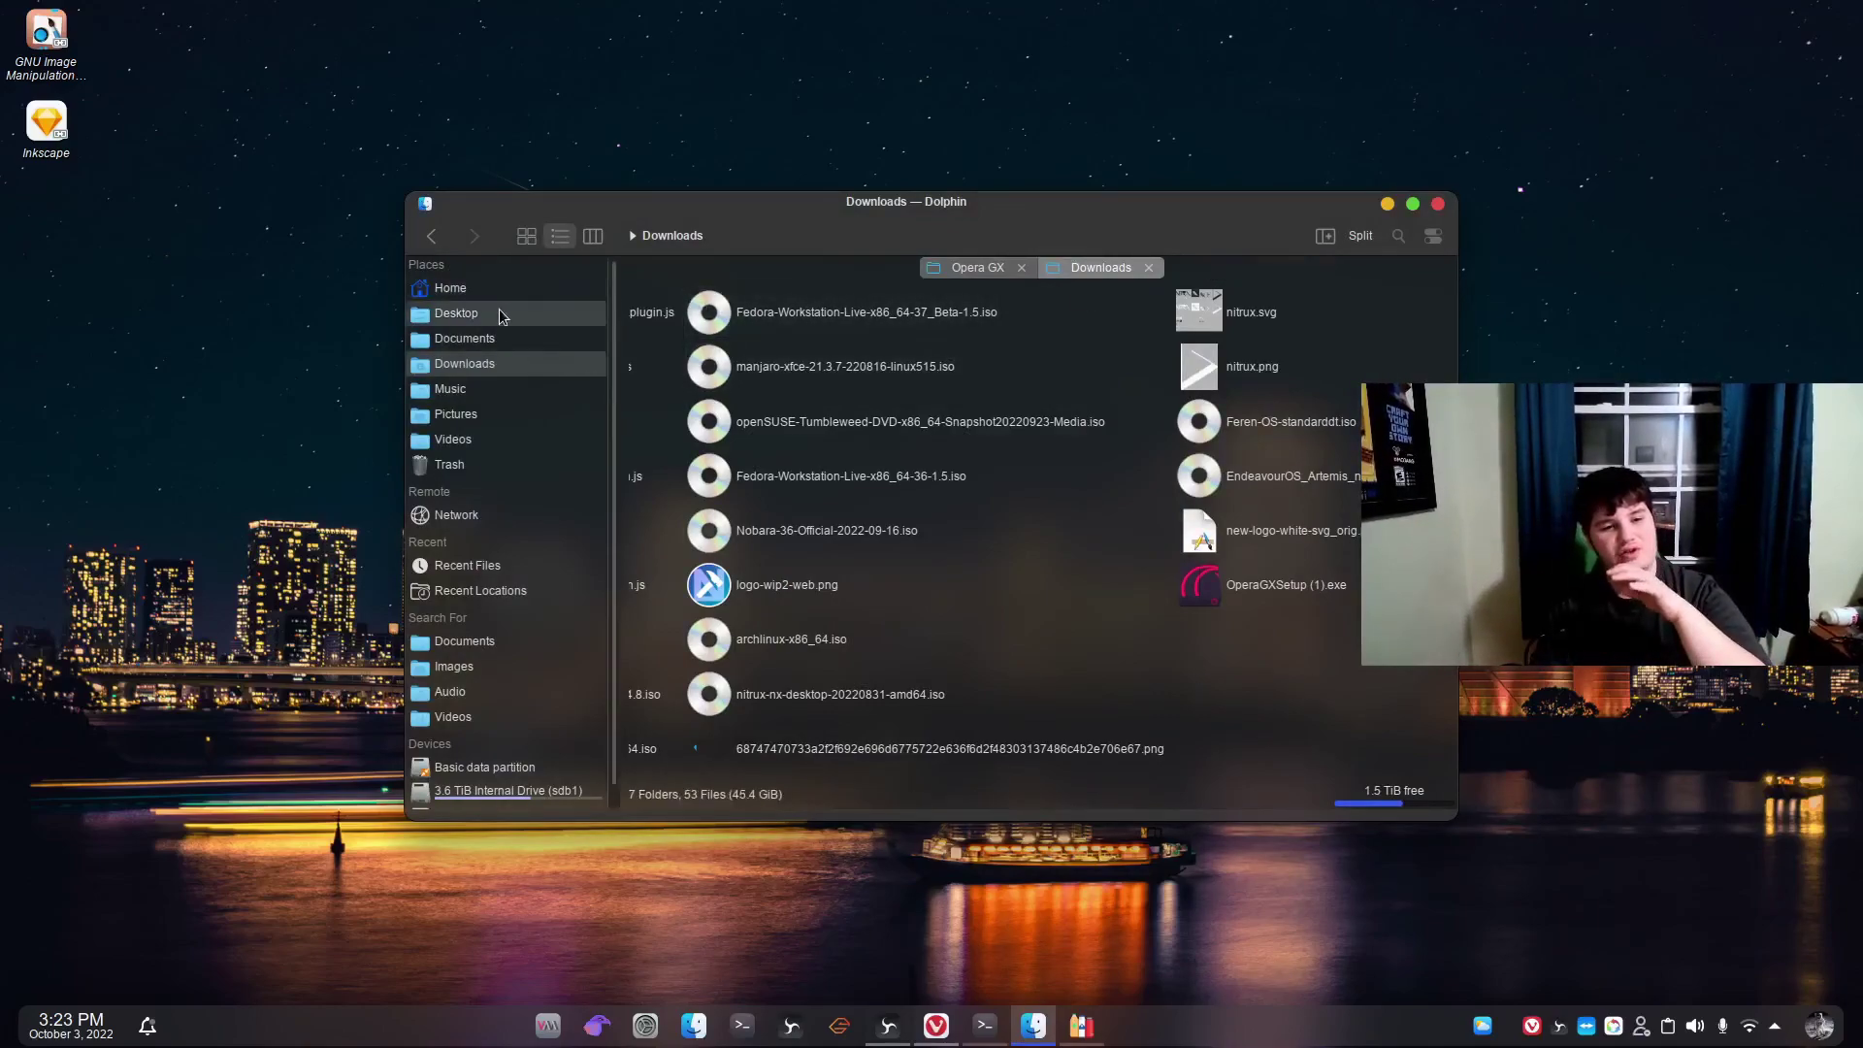
# Run launcher.exe from the Opera GX folder with Wine Windows Program Loader.
pyautogui.click(560, 295)
pyautogui.scroll(-10, 917, 462)
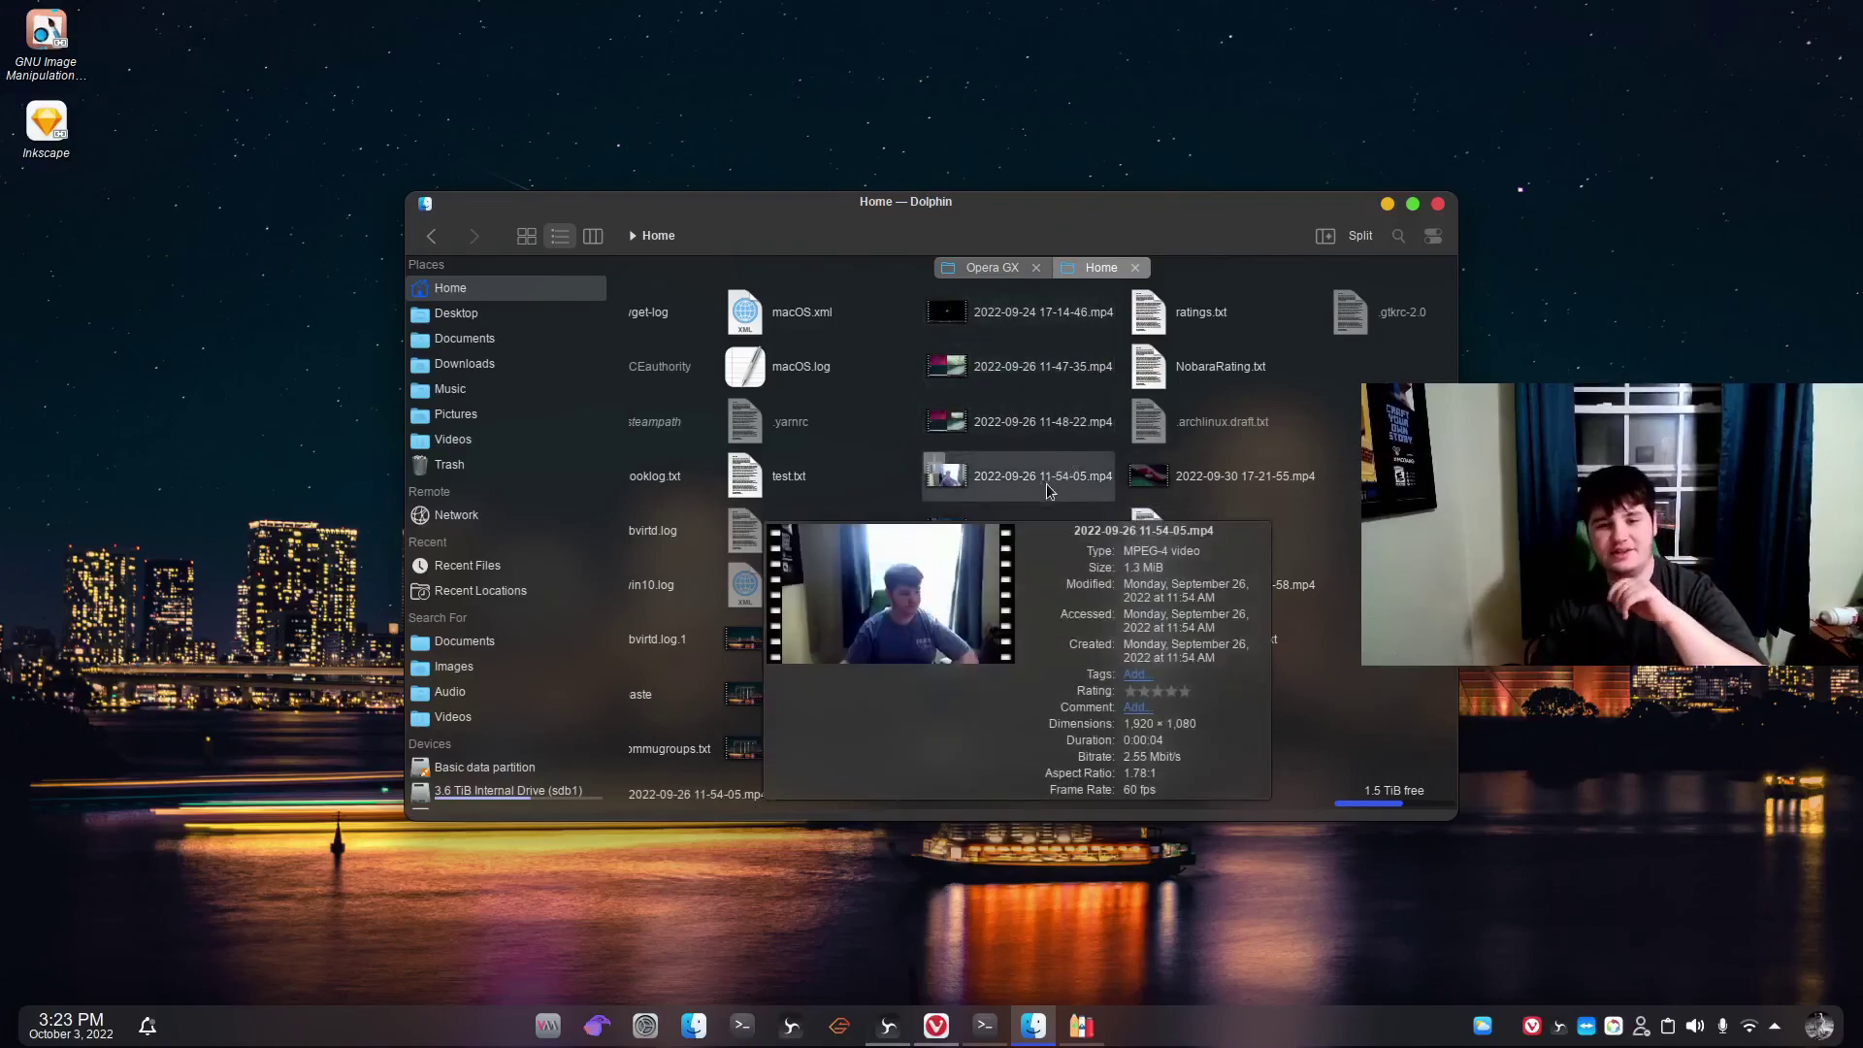
pyautogui.click(984, 267)
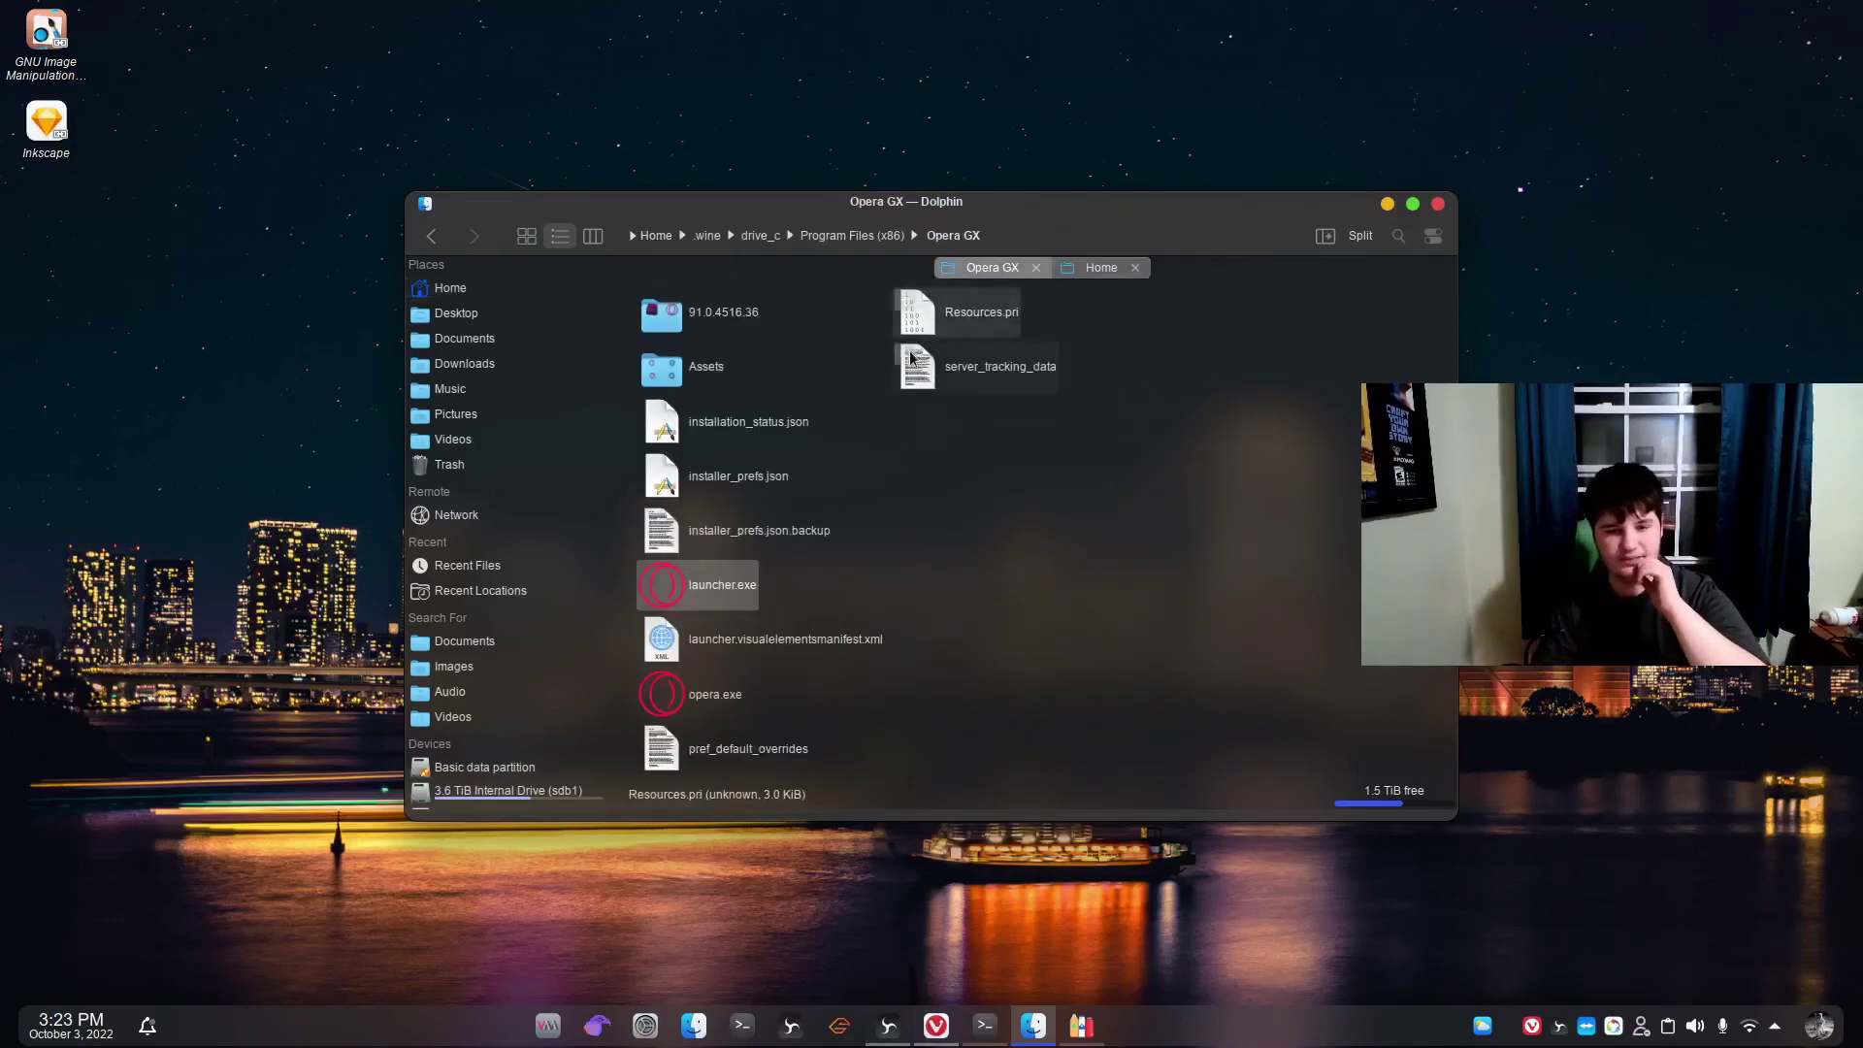
pyautogui.rightClick(698, 585)
pyautogui.click(815, 175)
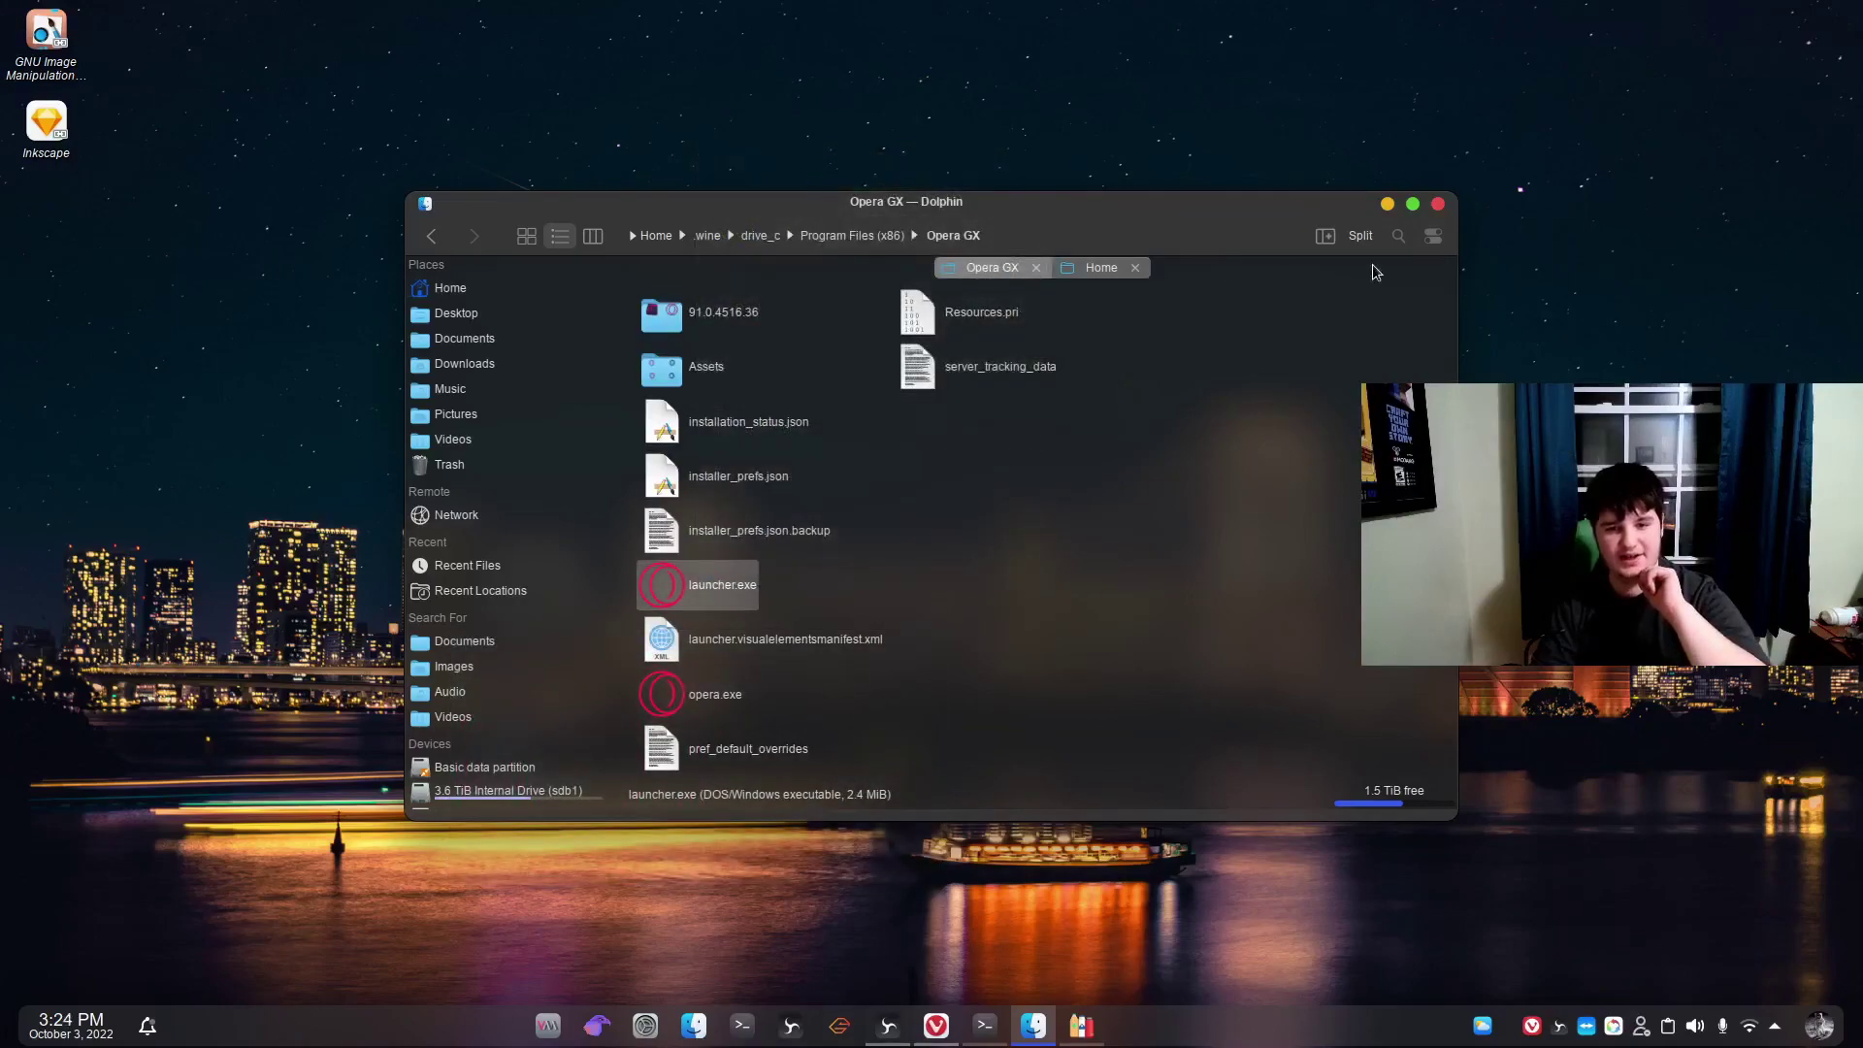
# Minimise Dolphin to reveal the KDE Plasma desktop while Opera GX starts.
pyautogui.click(1387, 204)
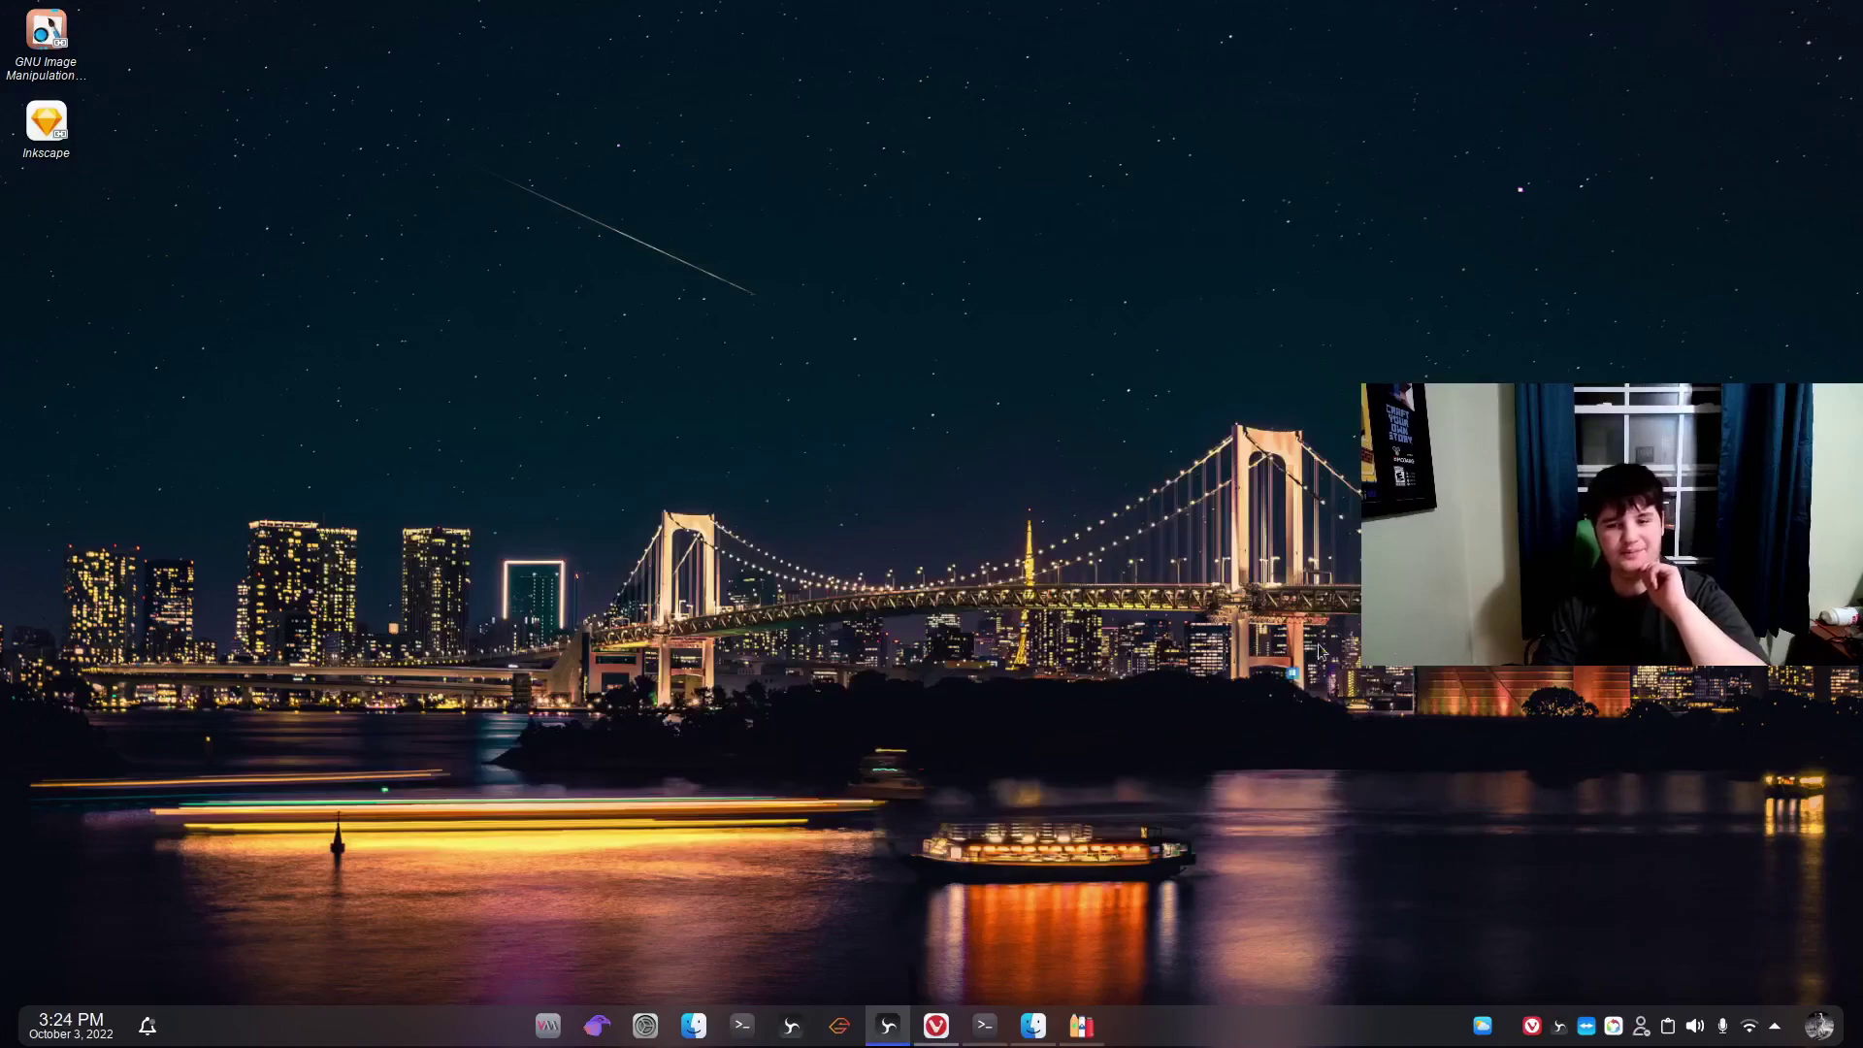